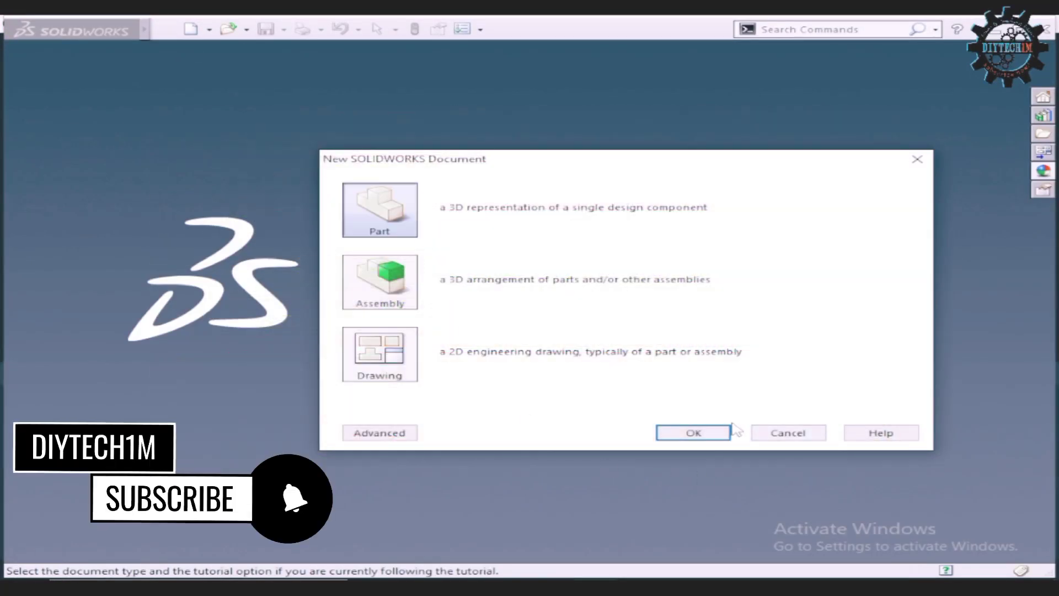
Step: Create a new part using CGS units and the Plain White background scene
left_click(718, 432)
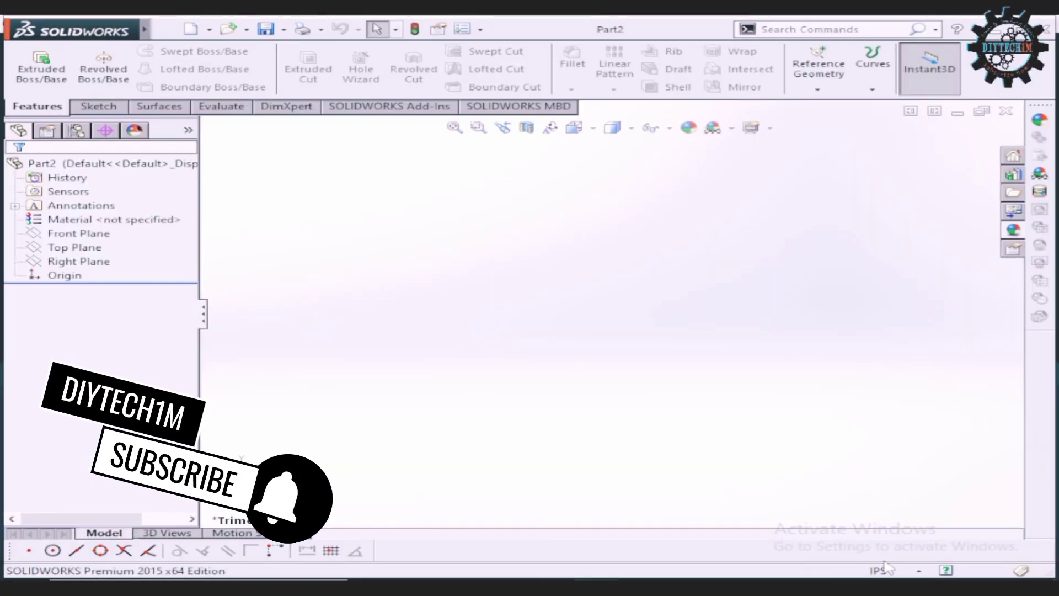
left_click(878, 571)
left_click(872, 499)
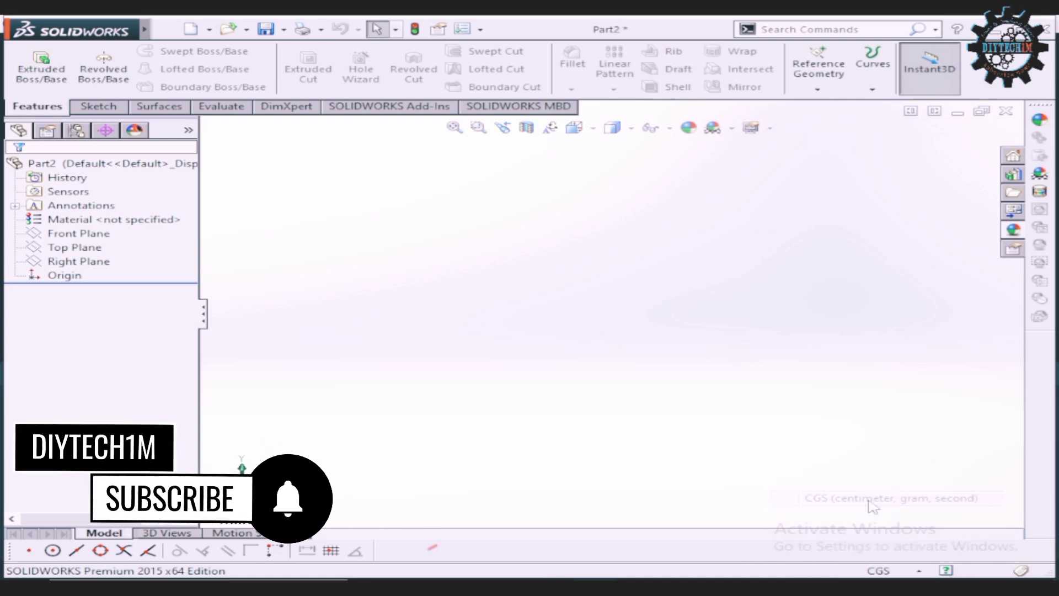
left_click(734, 132)
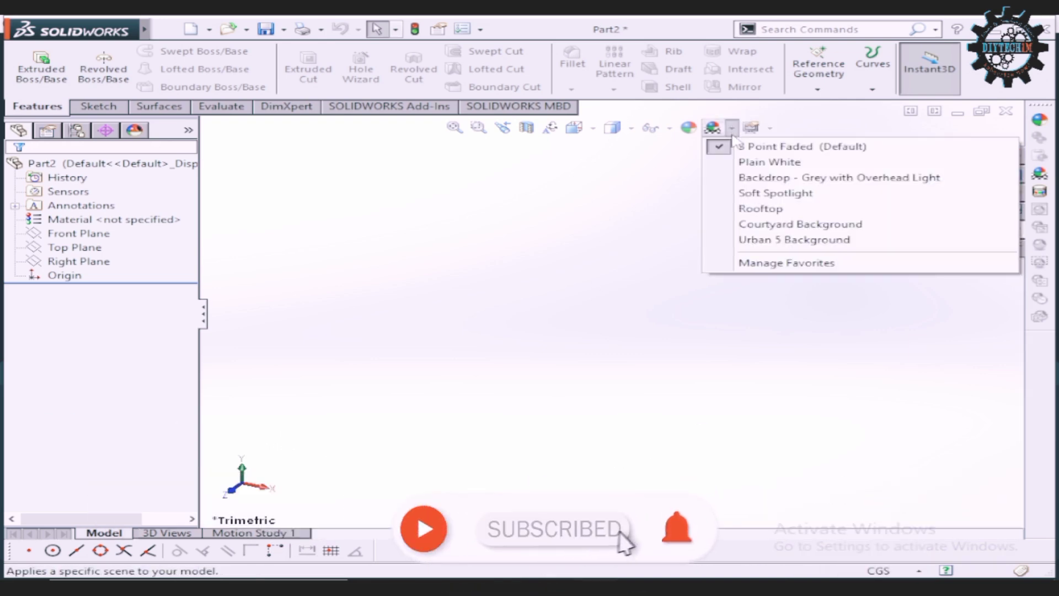
left_click(749, 163)
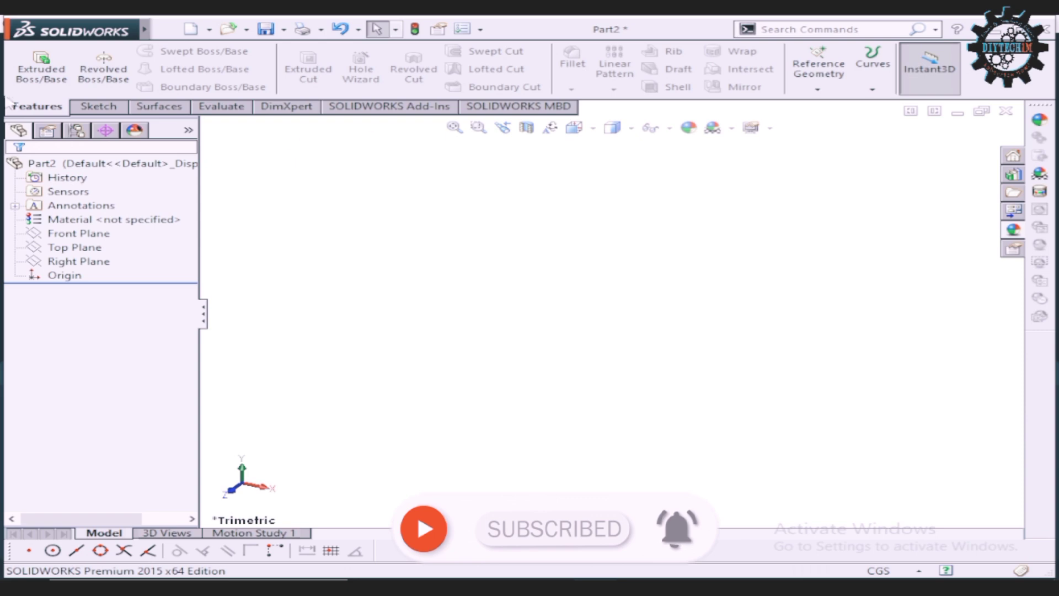
Step: Start an empty sketch on the Front Plane, keeping the scene unchanged
left_click(83, 106)
left_click(33, 61)
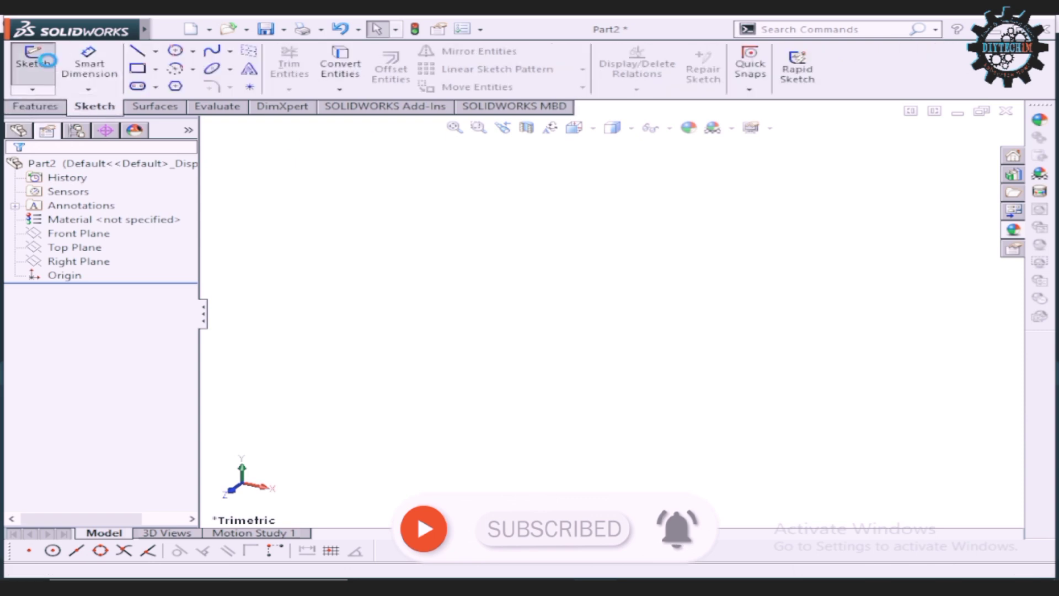
left_click(417, 220)
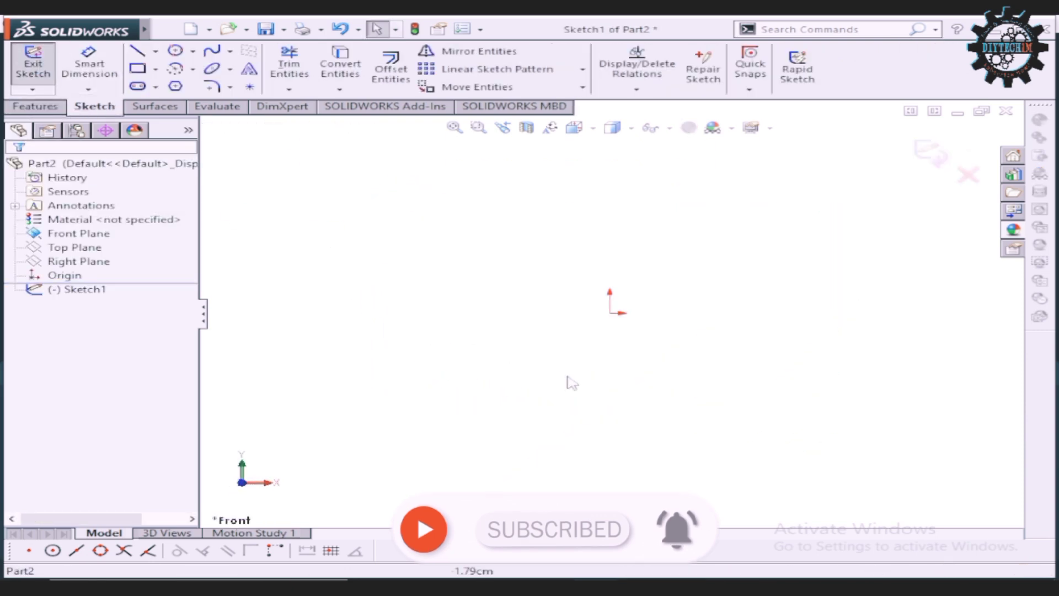
left_click(732, 128)
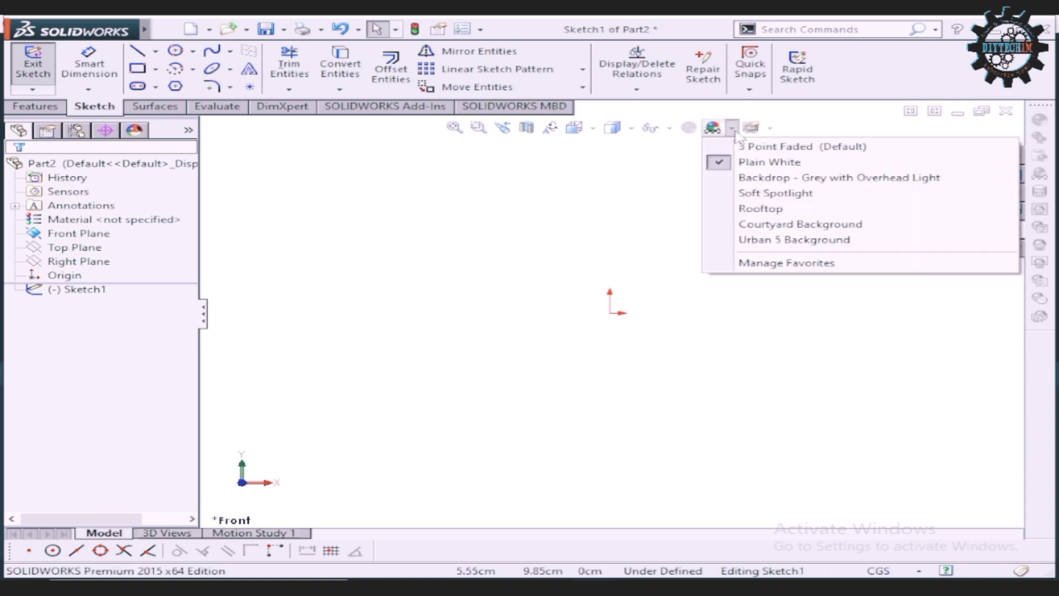
left_click(381, 217)
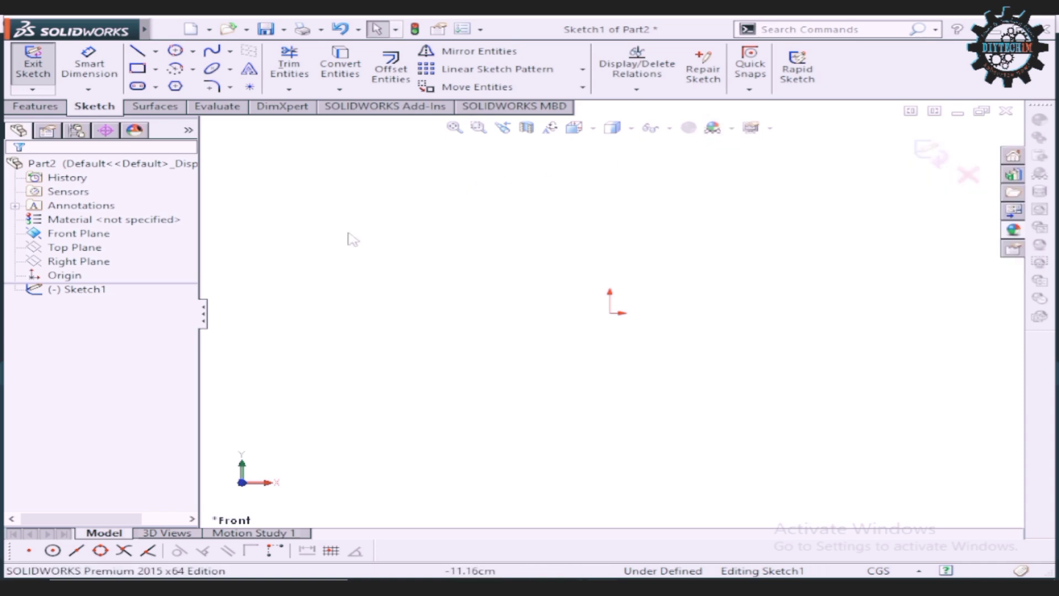
Step: Draw a center rectangle anchored at the origin
left_click(157, 68)
left_click(190, 99)
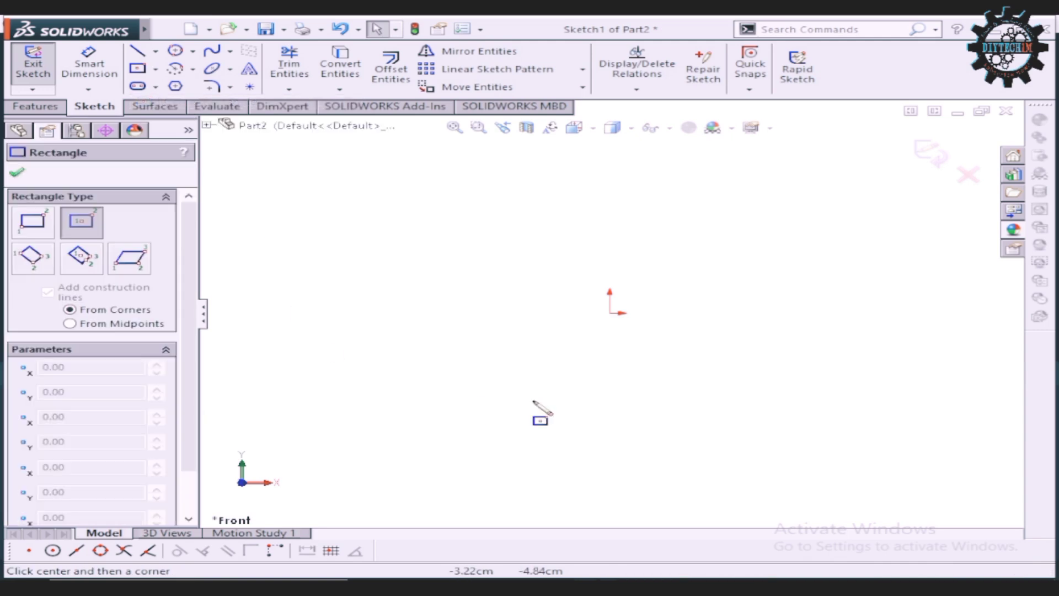
left_click(610, 313)
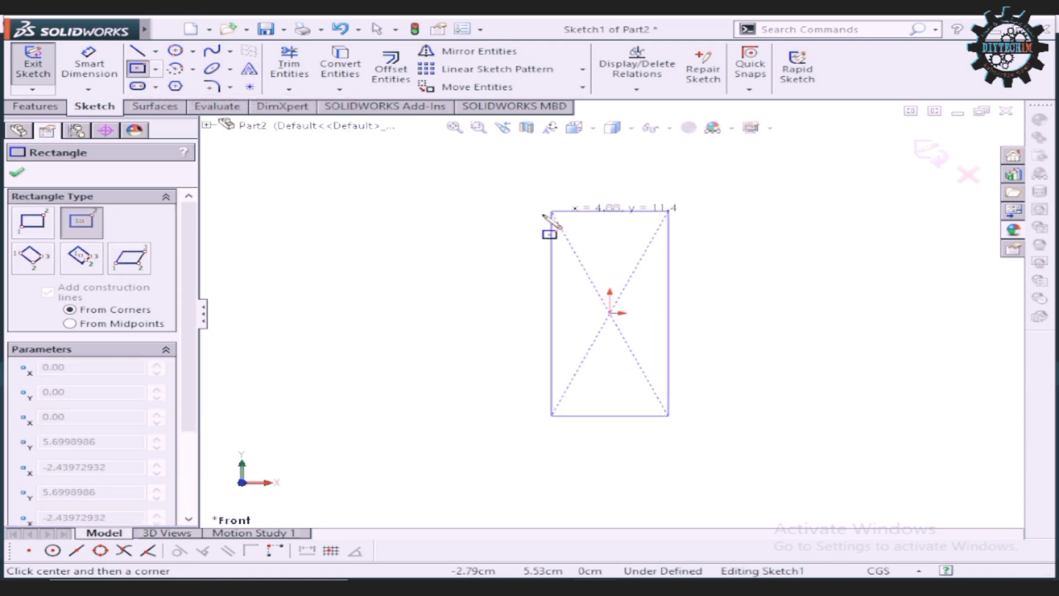
left_click(444, 204)
right_click(854, 217)
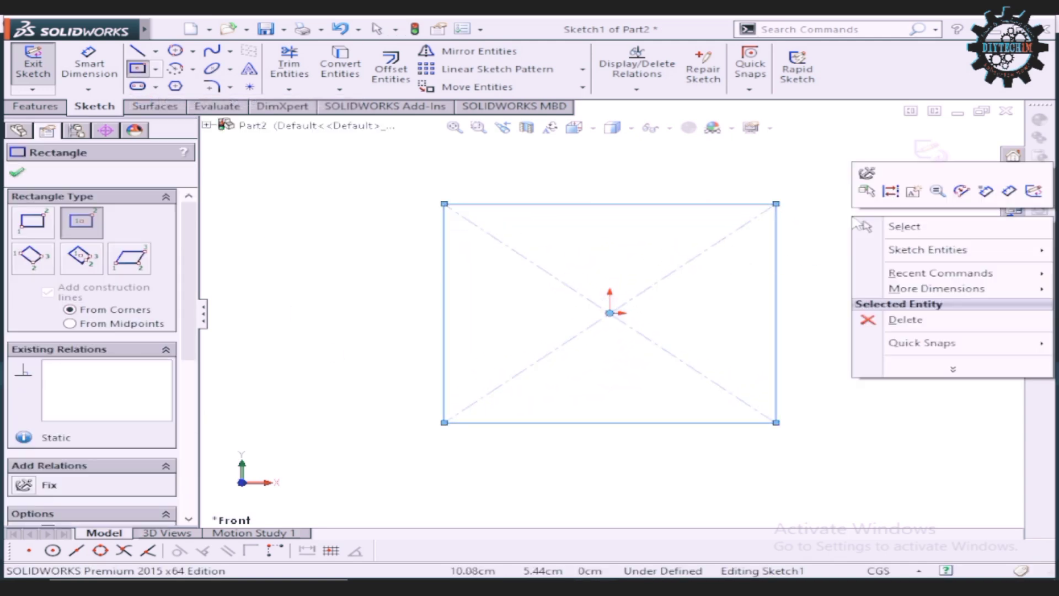
left_click(934, 236)
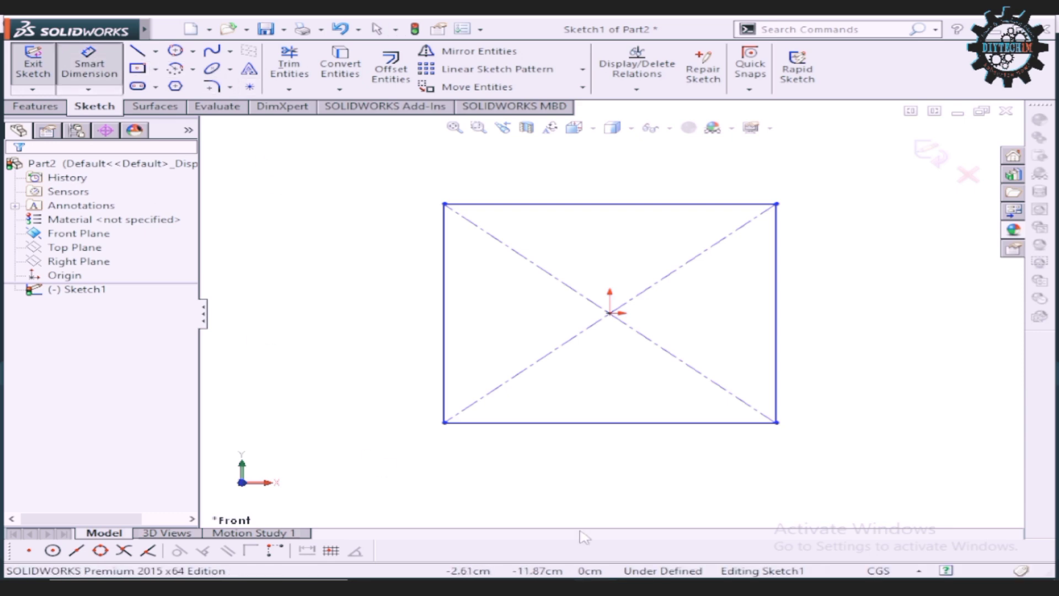
Step: Dimension the rectangle 52.8 wide on the bottom edge and 48 tall on the right edge
left_click(649, 423)
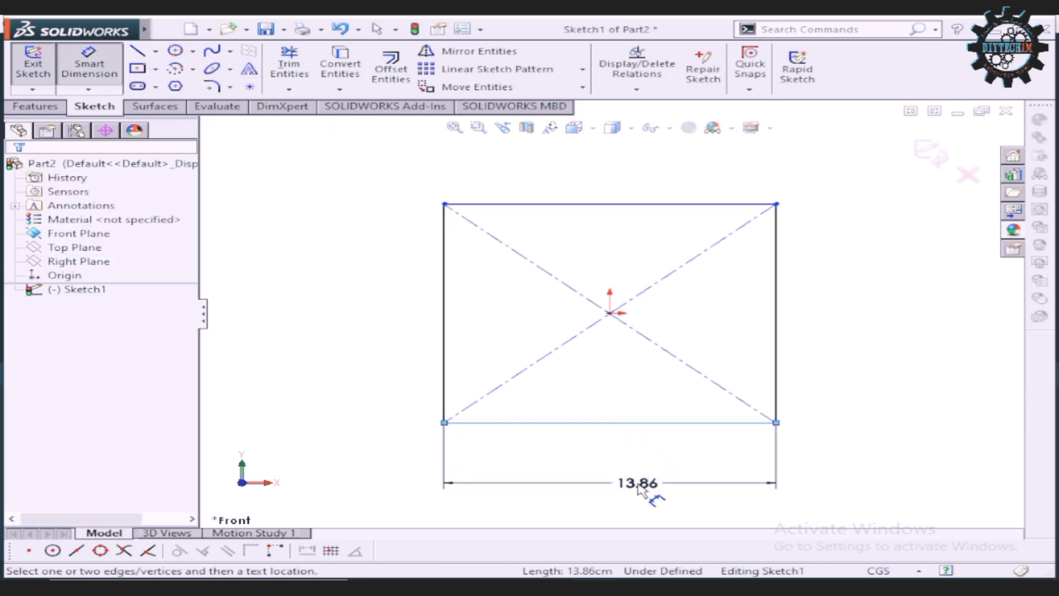
left_click(640, 486)
type("52")
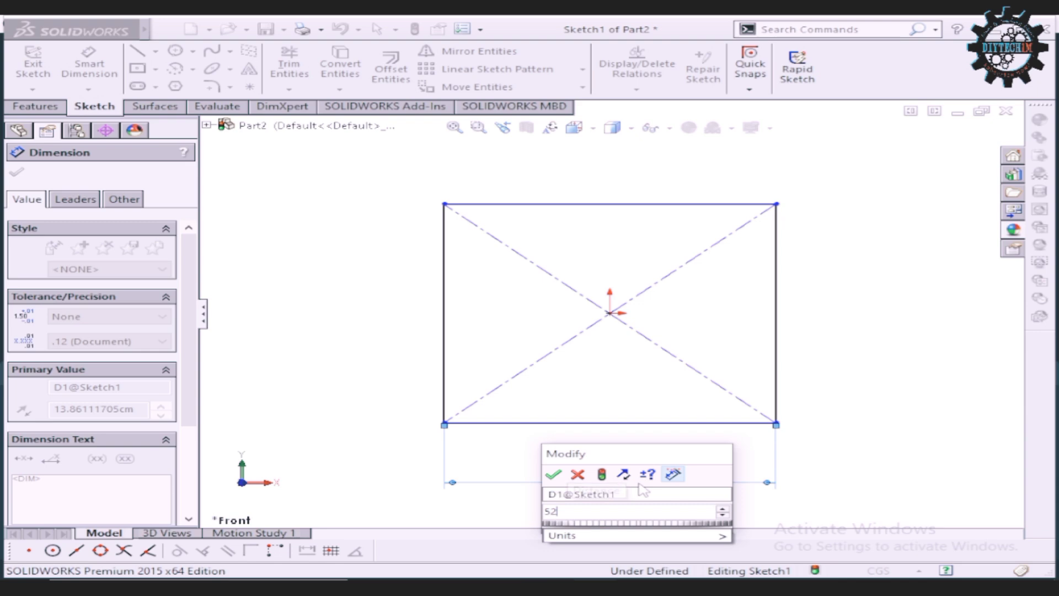
type(".8")
key("Return")
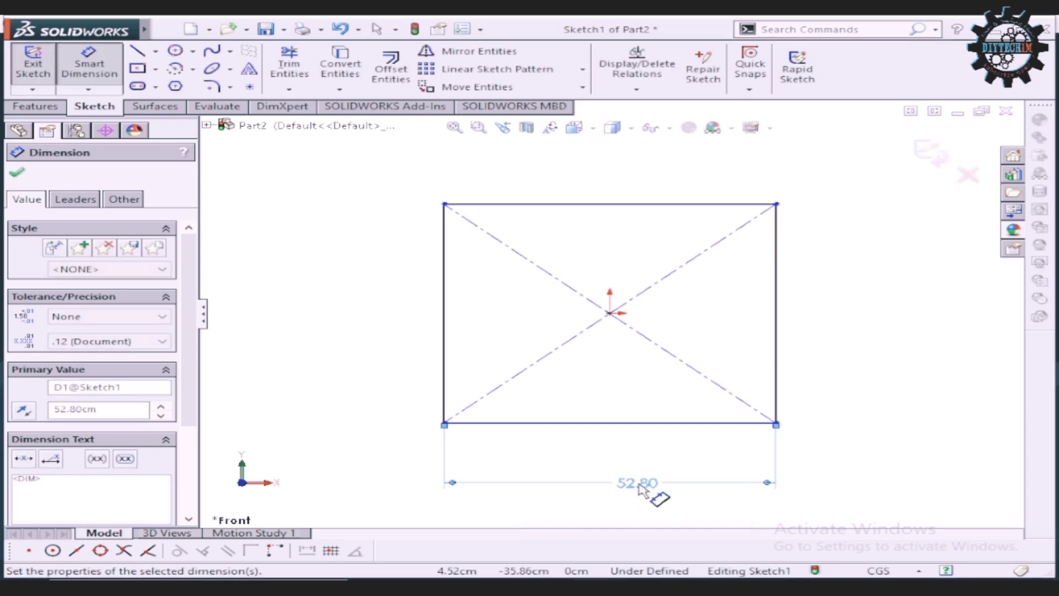
left_click(796, 331)
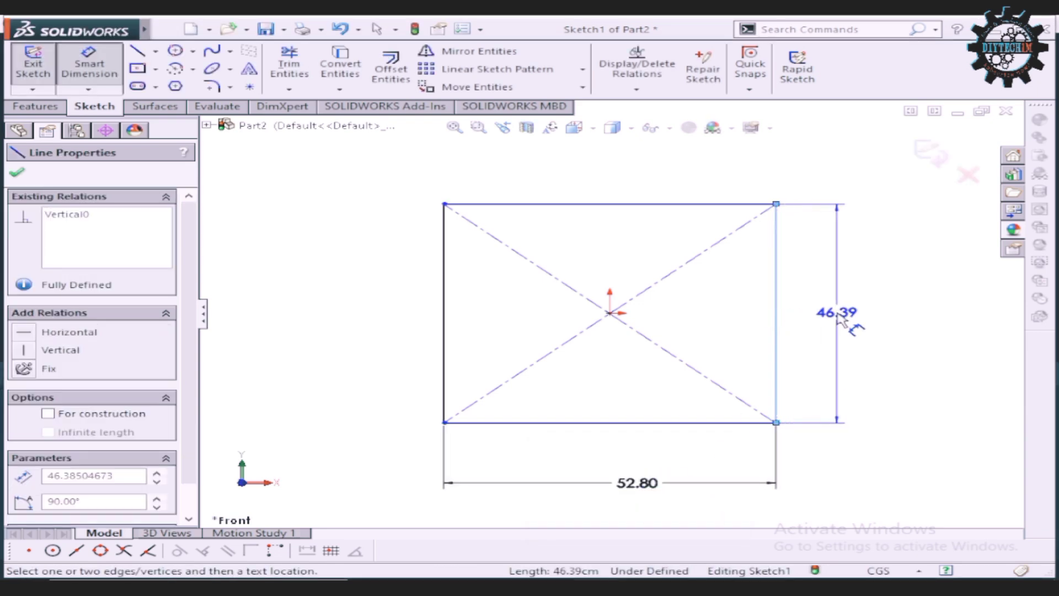
left_click(839, 319)
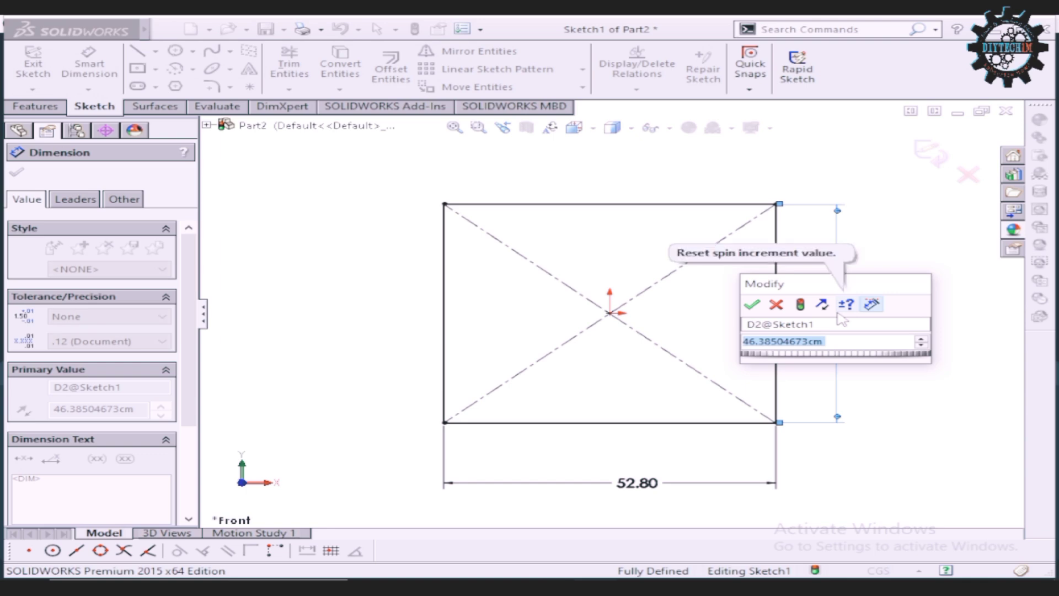
type("48")
key("Return")
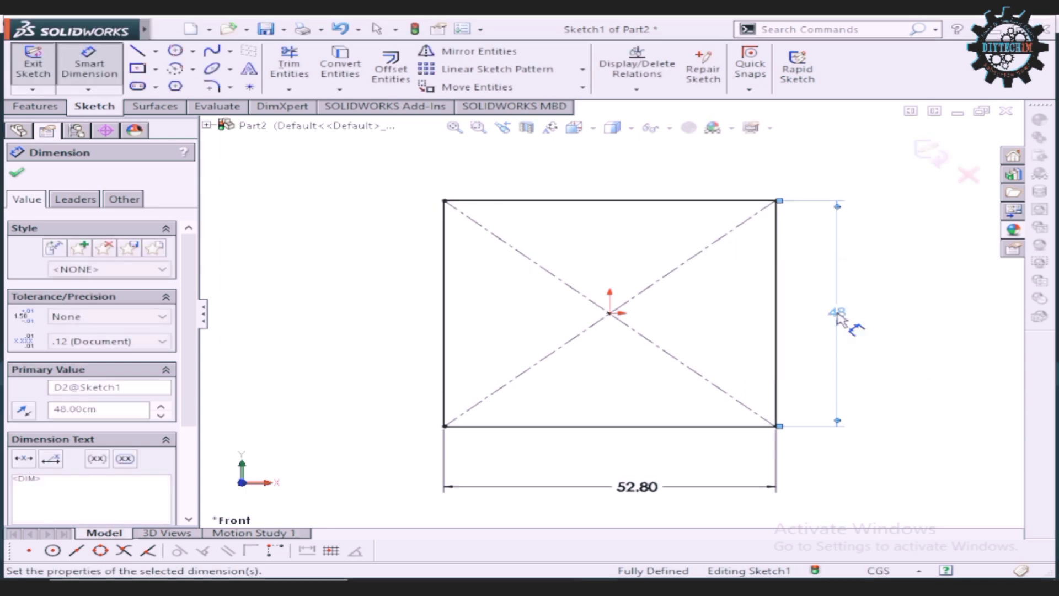
left_click(18, 173)
scroll(722, 303, "up", 2)
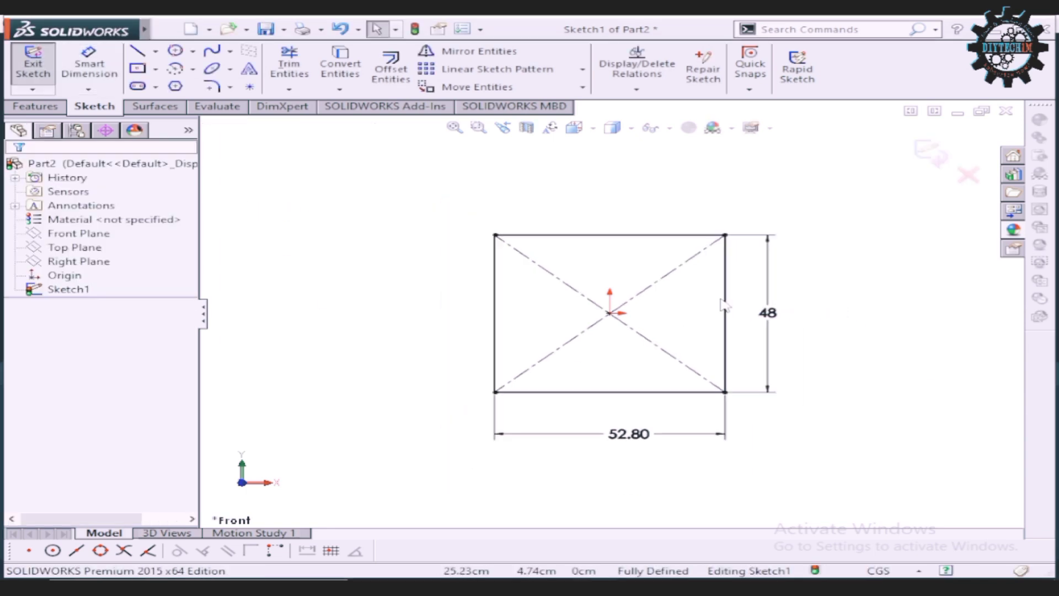
scroll(721, 303, "down", 2)
scroll(723, 305, "up", 3)
scroll(577, 239, "down", 3)
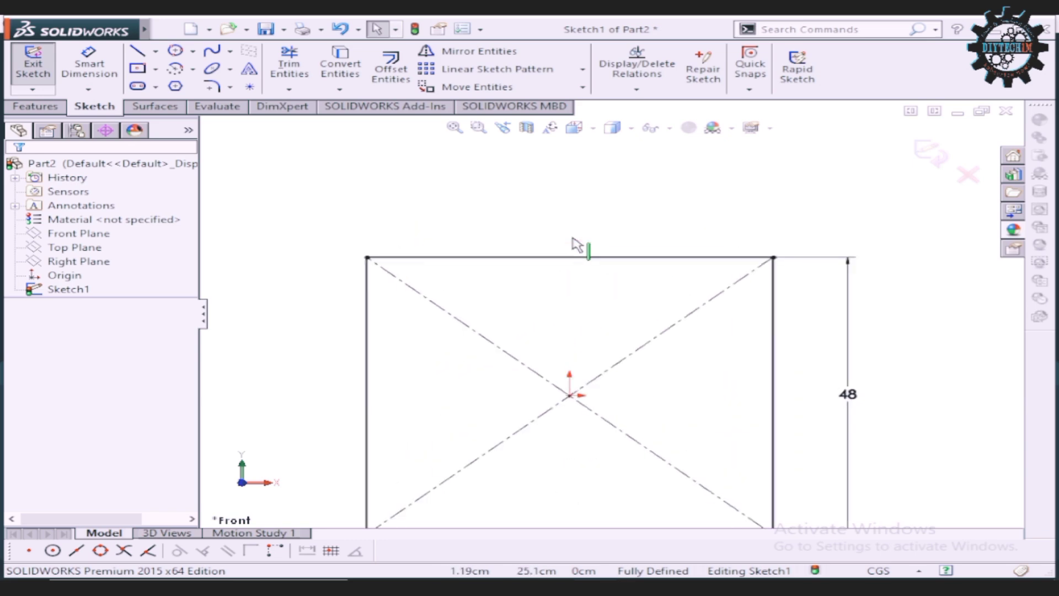
scroll(577, 240, "up", 2)
scroll(670, 297, "down", 1)
scroll(670, 296, "down", 1)
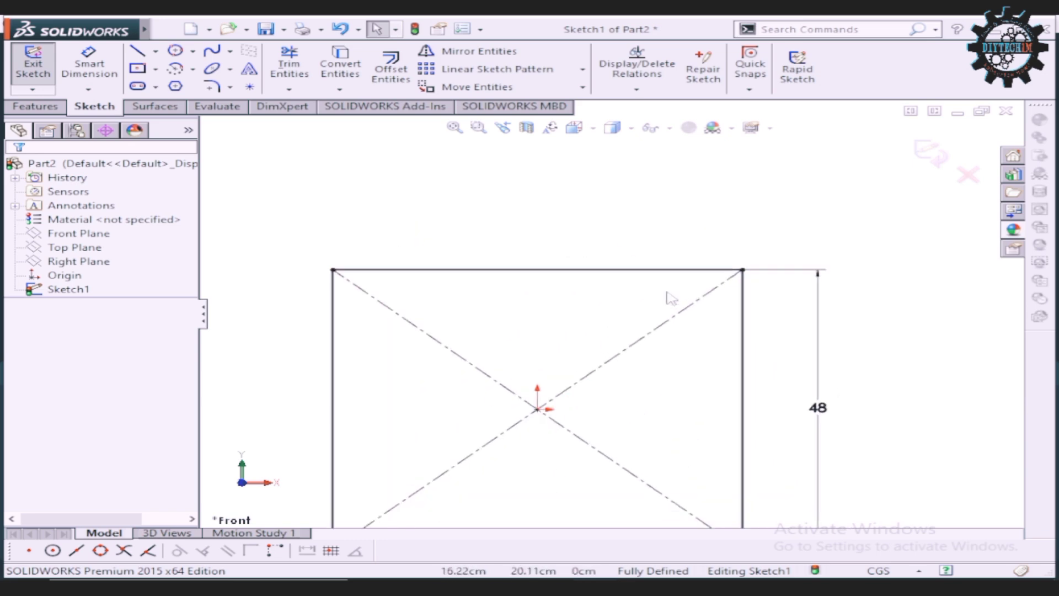
Step: Round the top-left and top-right rectangle corners with R3 sketch fillets
left_click(209, 88)
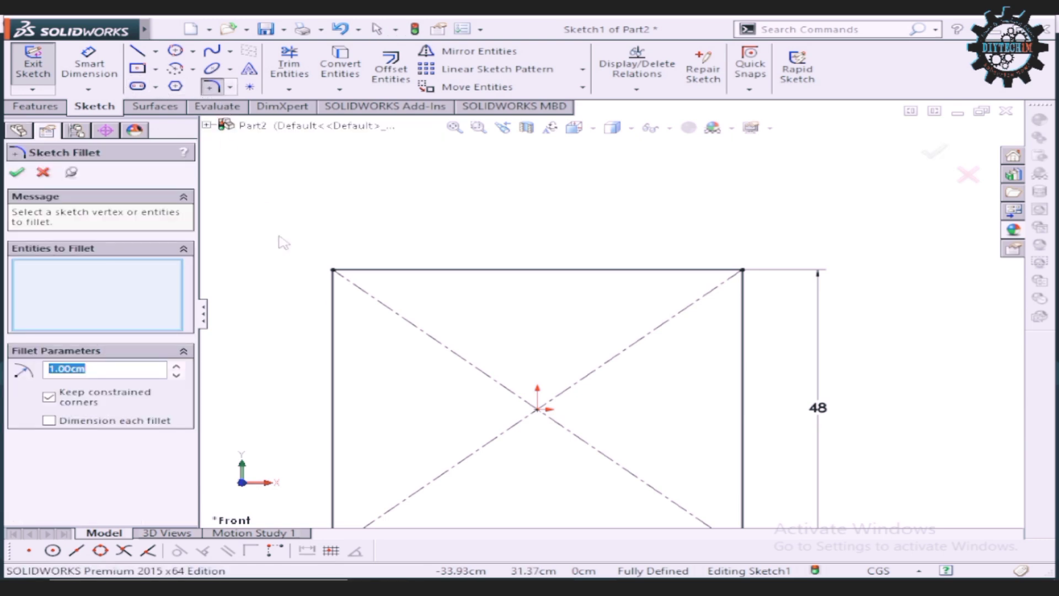
type("3")
left_click(334, 341)
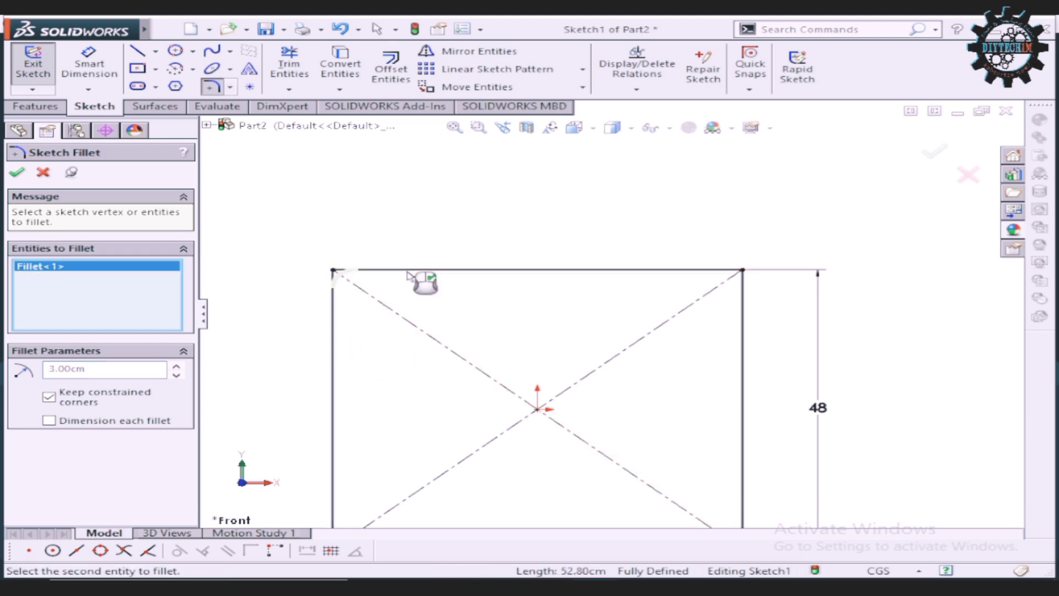
left_click(714, 270)
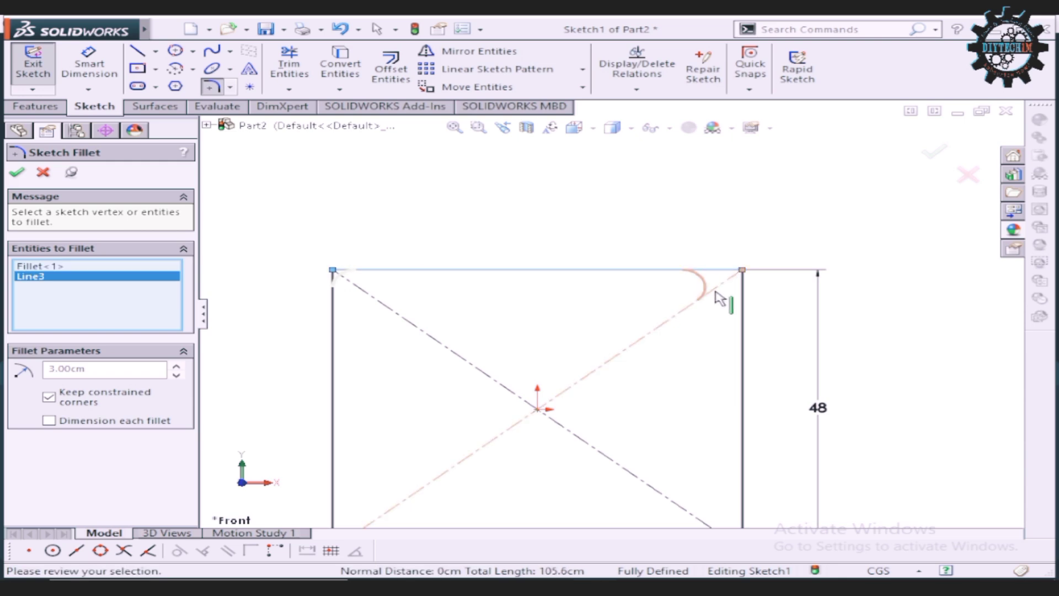
left_click(742, 312)
scroll(662, 359, "up", 3)
key("f")
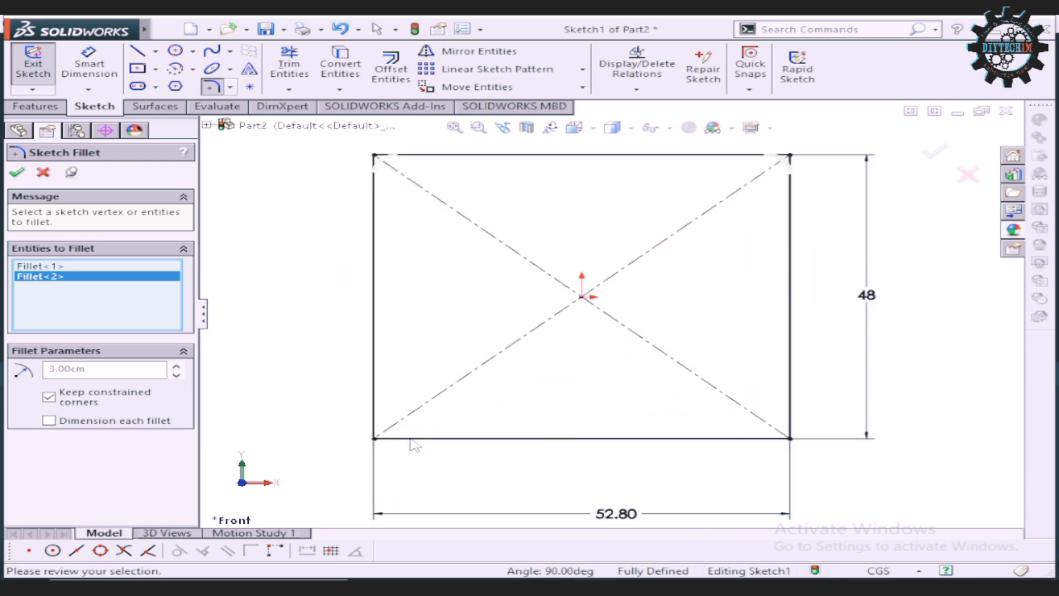
Step: Round the bottom-left and bottom-right corners and apply the R3 fillets
left_click(378, 400)
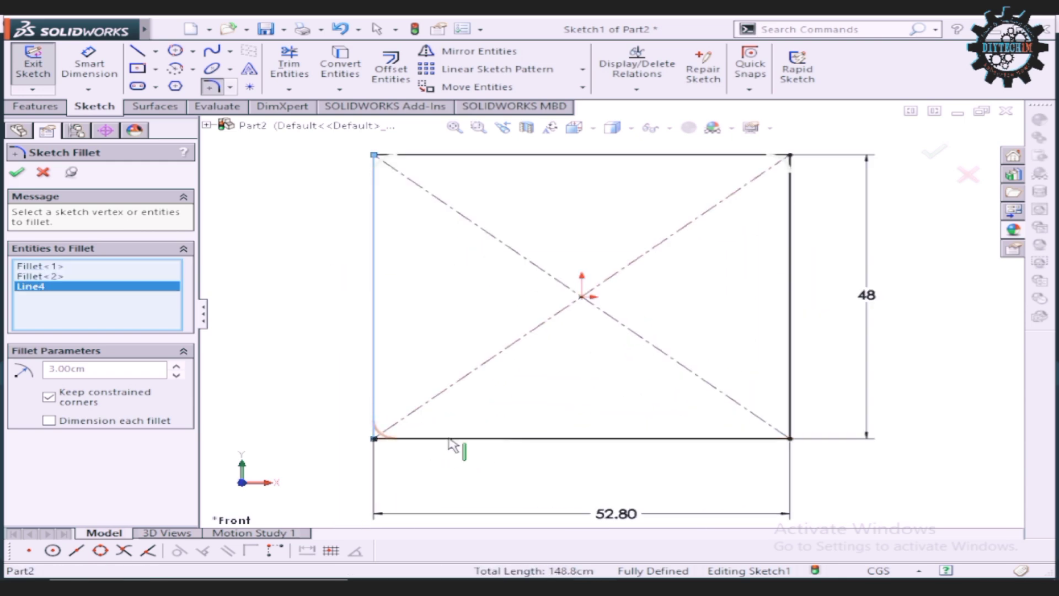
left_click(791, 396)
left_click(743, 440)
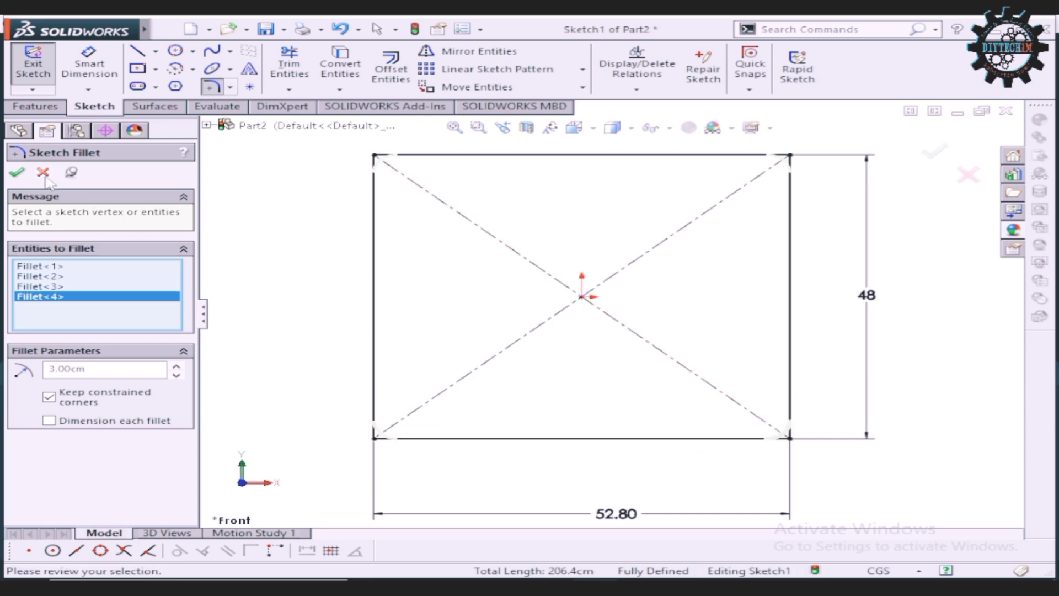
left_click(18, 173)
scroll(350, 329, "up", 3)
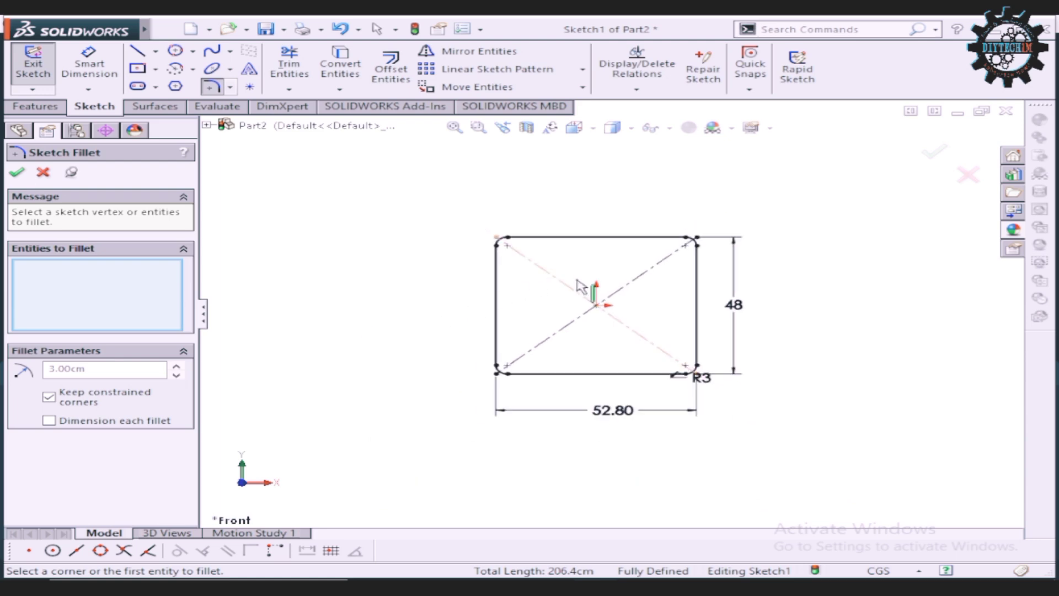
scroll(689, 331, "down", 2)
scroll(612, 317, "up", 2)
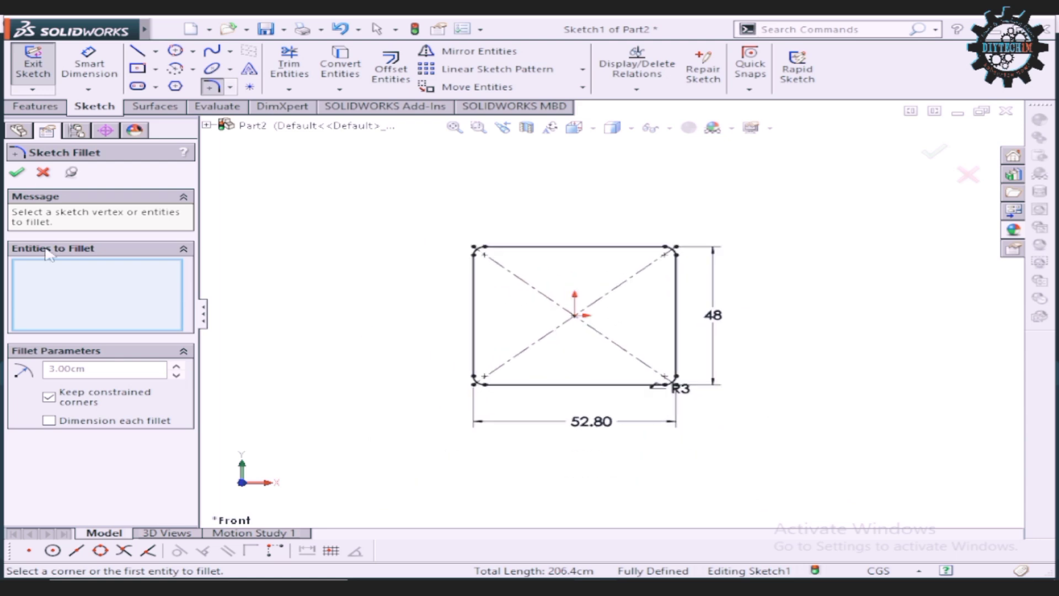
left_click(43, 174)
scroll(605, 319, "up", 2)
scroll(683, 309, "down", 2)
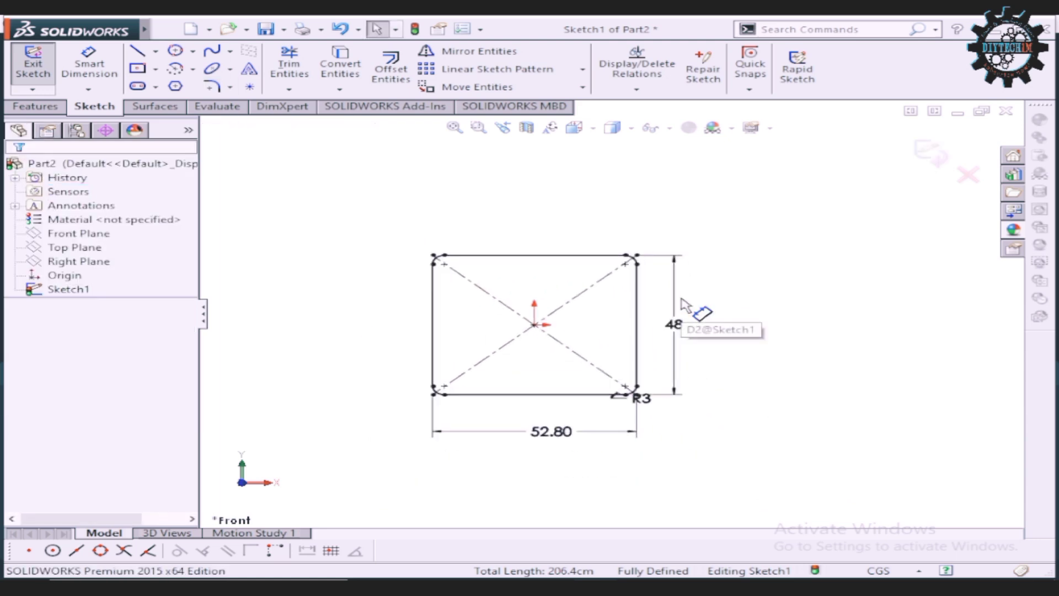
scroll(682, 299, "down", 2)
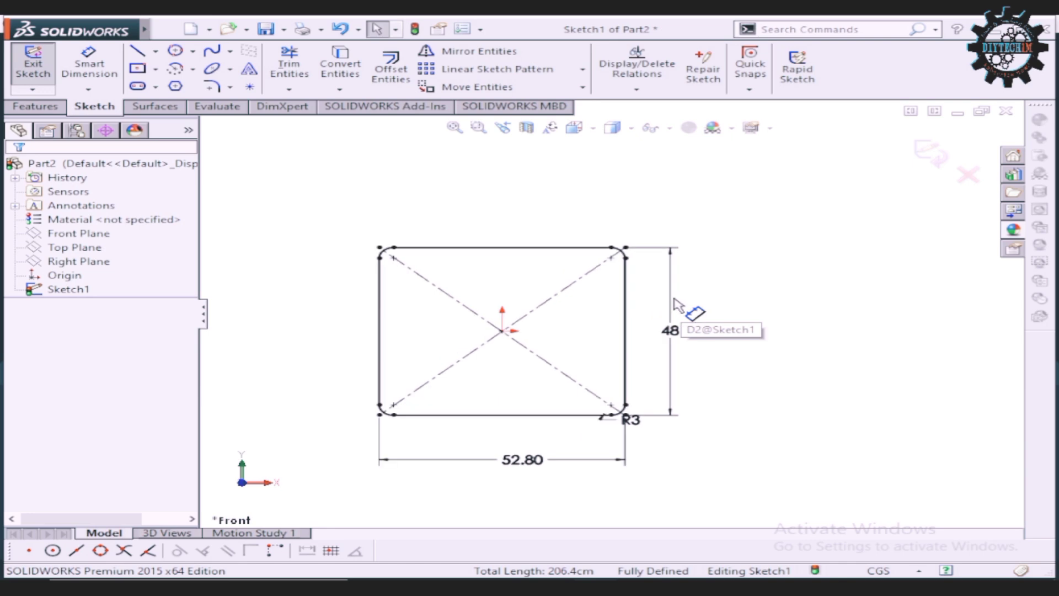
scroll(563, 303, "up", 1)
scroll(568, 303, "down", 1)
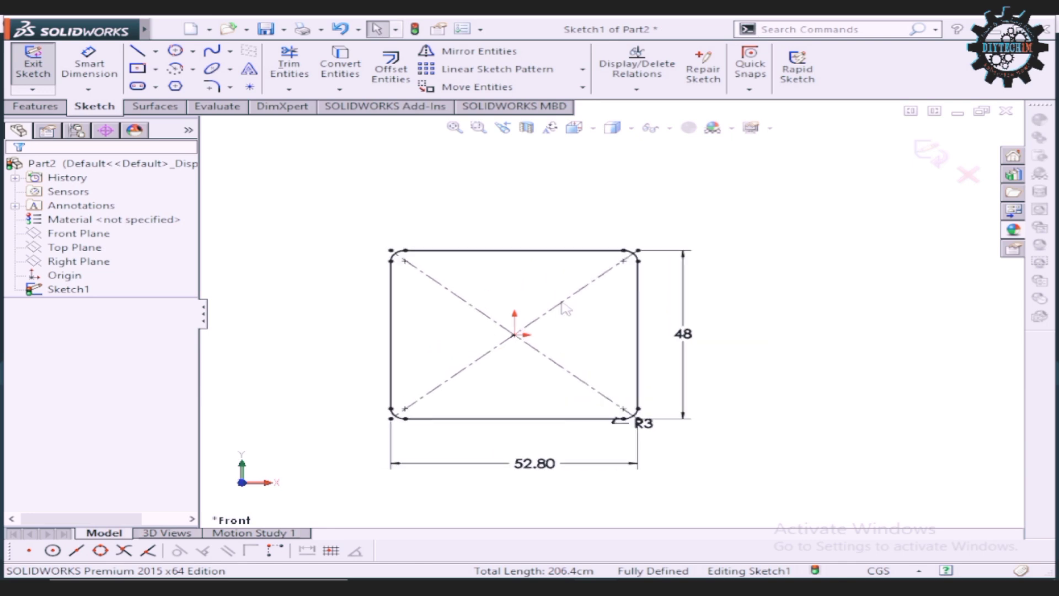
left_click(51, 109)
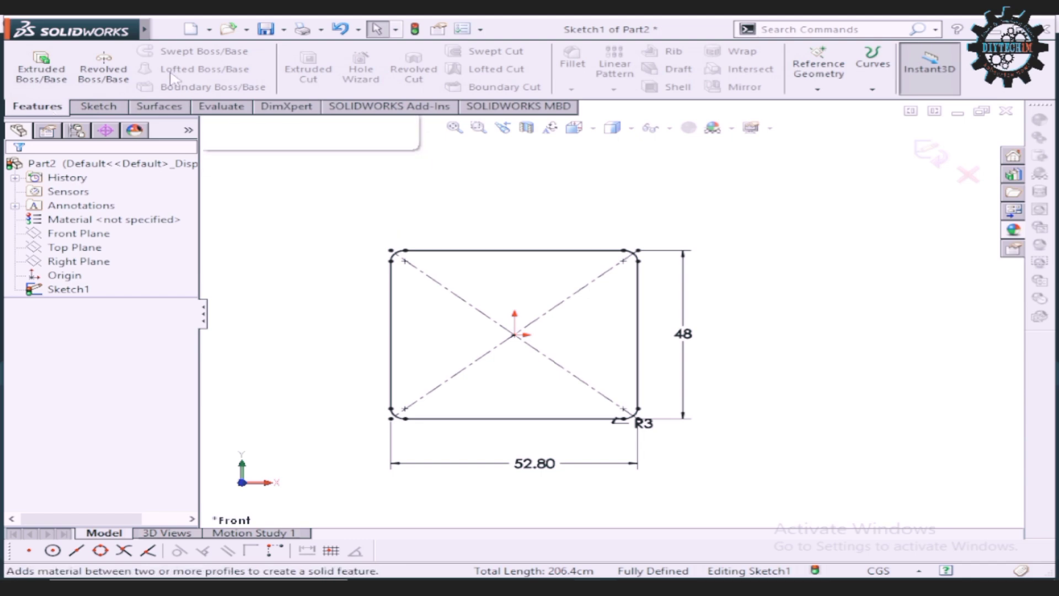
Step: Extrude the rounded rectangle 4 cm as Boss-Extrude1 and select the plate's front face
left_click(49, 62)
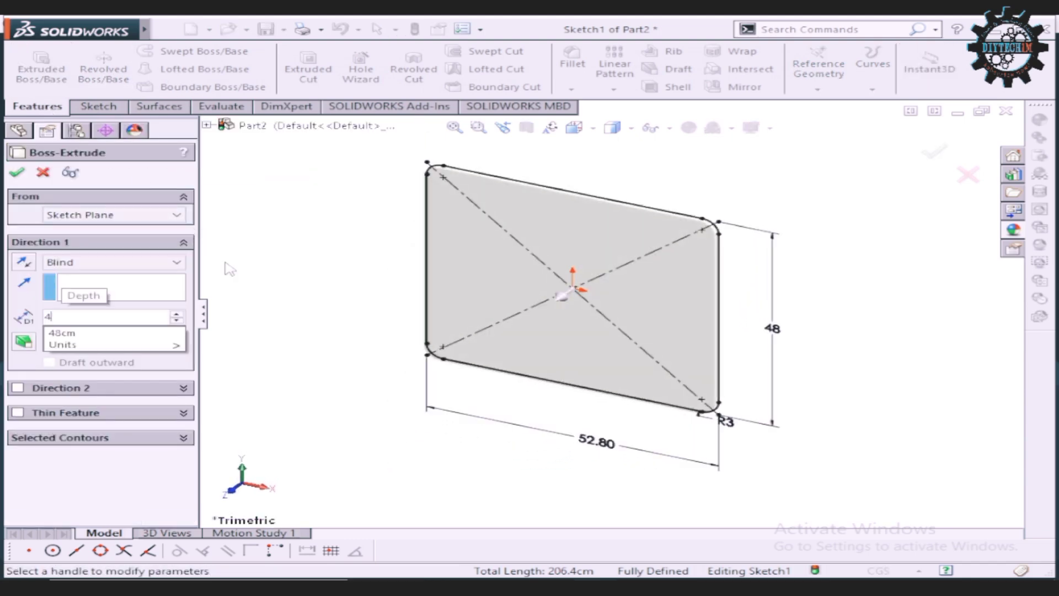
type("4")
key("Return")
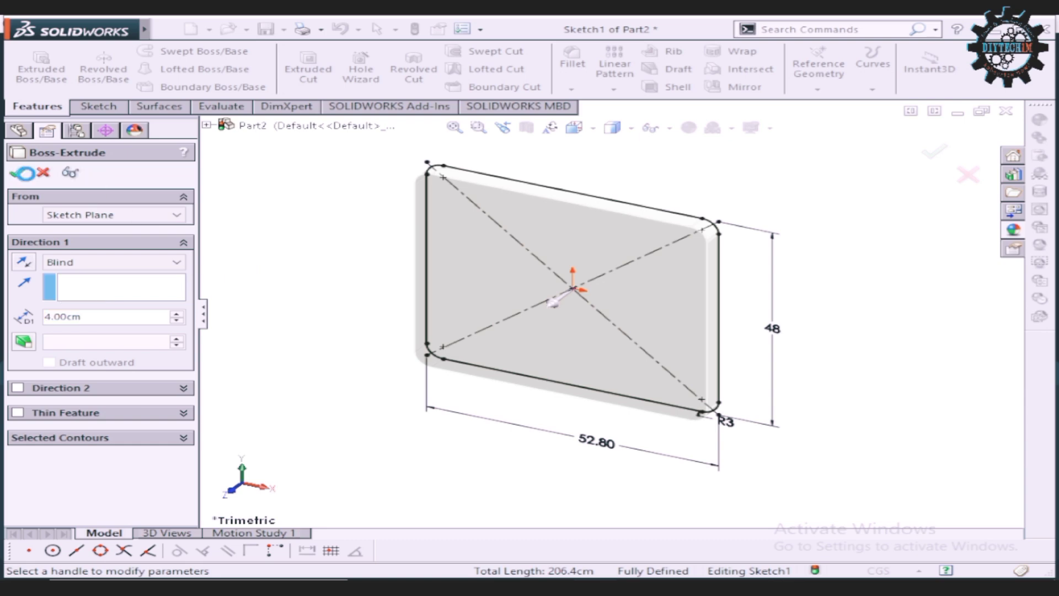
left_click(17, 172)
left_click(385, 266)
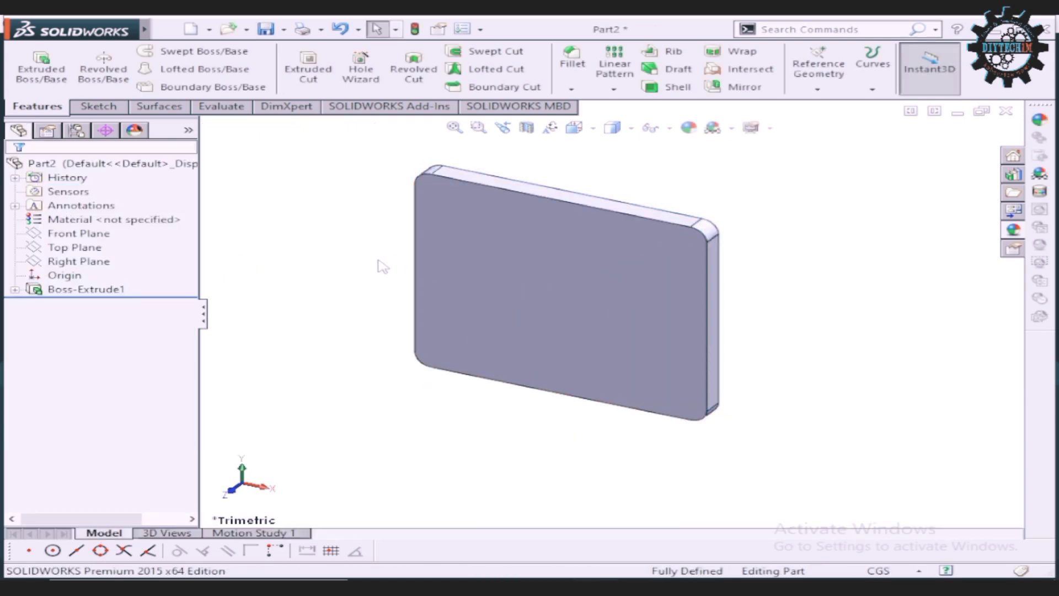
left_click(546, 269)
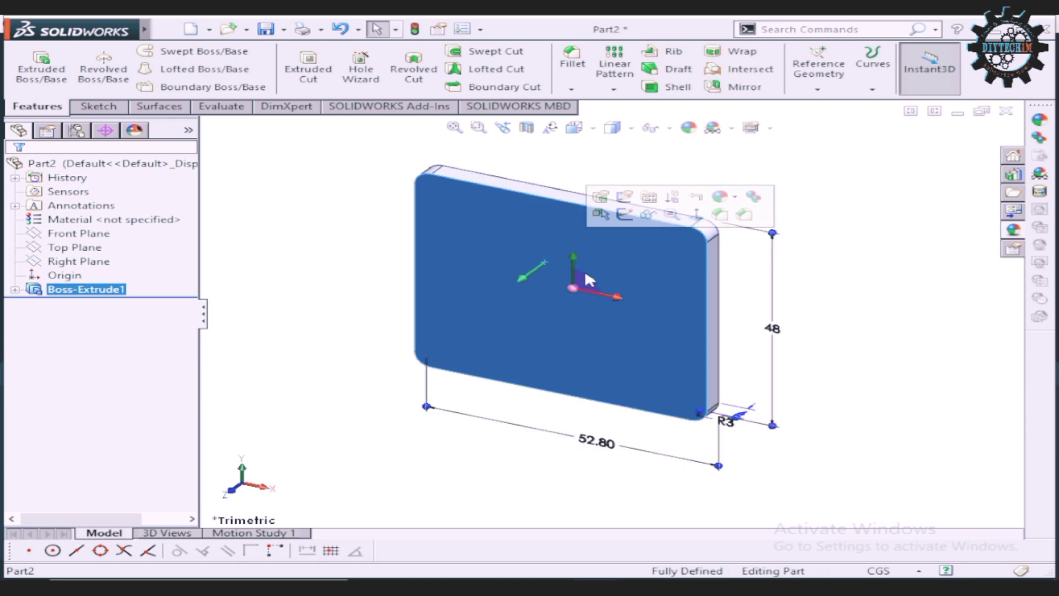
Step: Sketch a corner rectangle inside the outline of the plate's front face
left_click(613, 210)
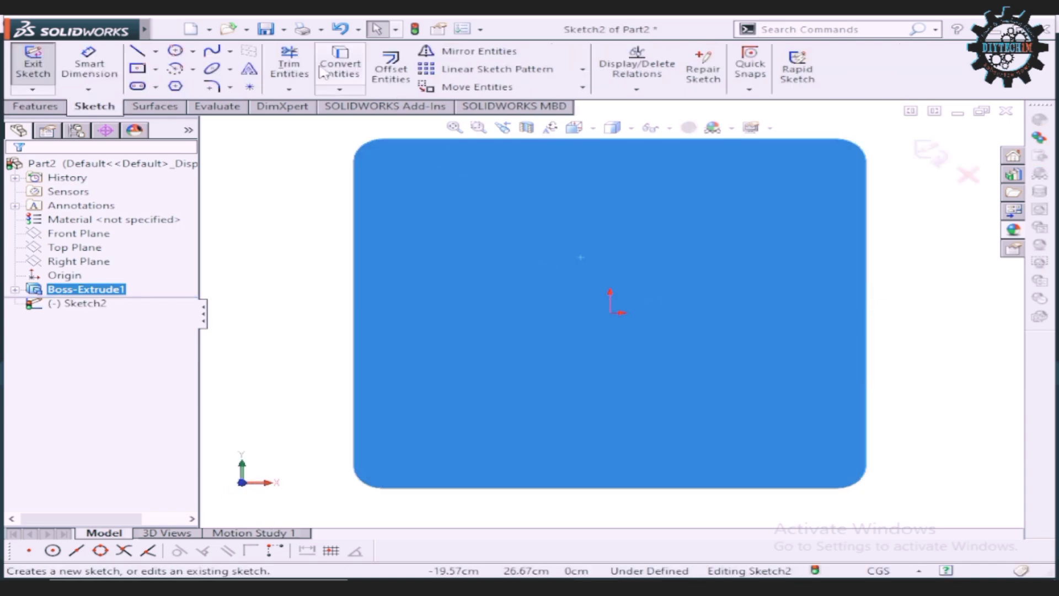
left_click(156, 69)
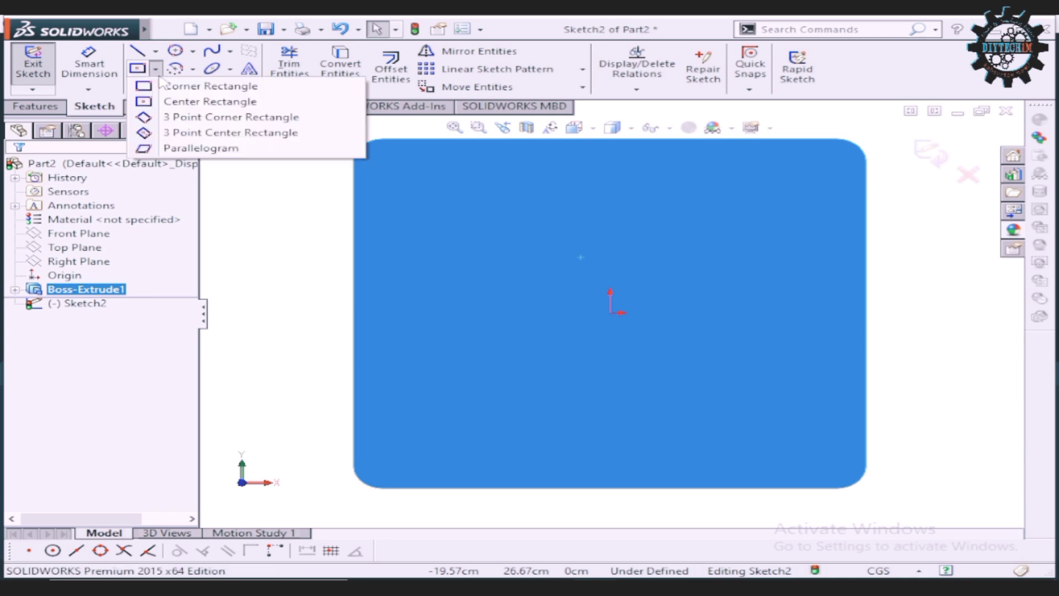
left_click(187, 86)
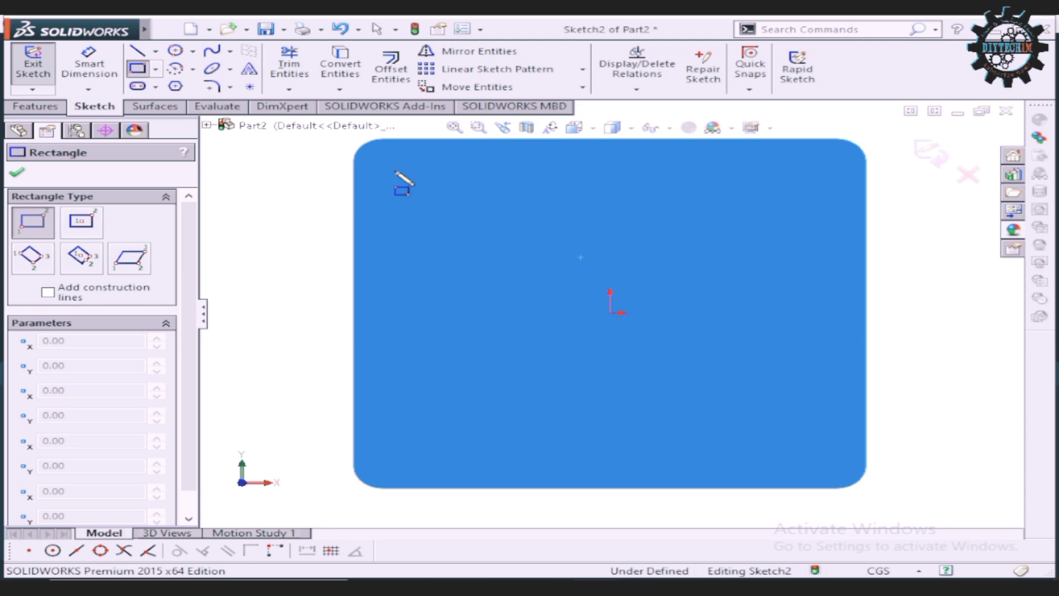
left_click(415, 179)
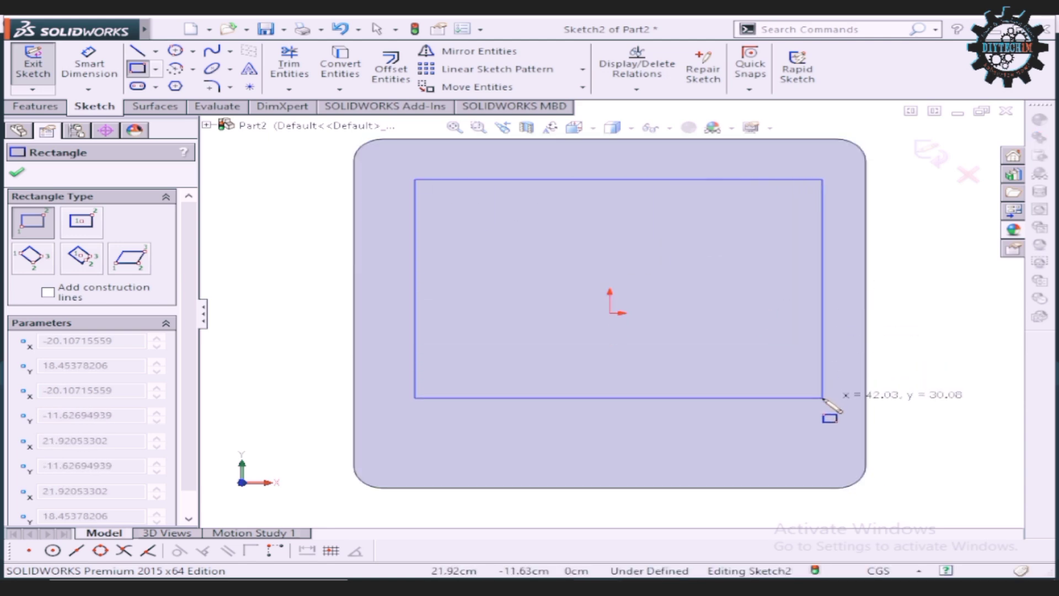
left_click(823, 399)
right_click(968, 302)
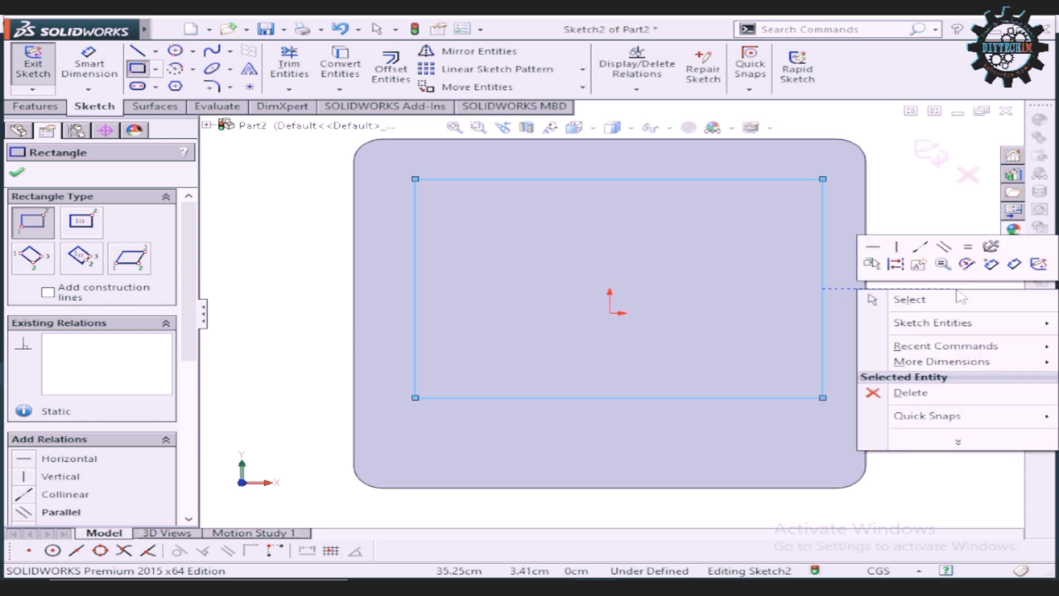
left_click(965, 301)
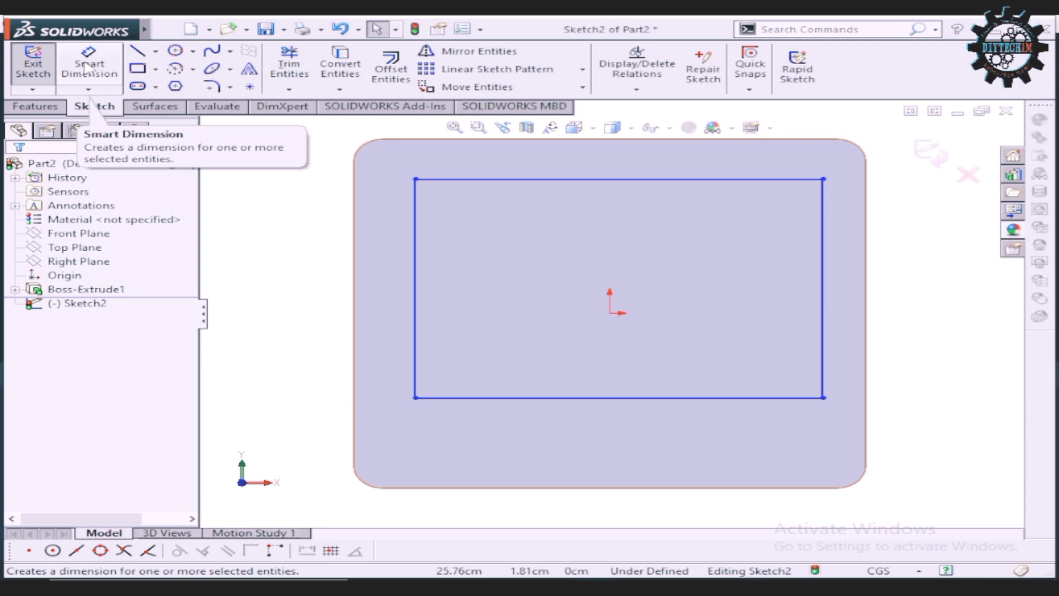
left_click(417, 302)
Step: Dimension the rectangle 2 cm in from the face's left and right edges
key("Escape")
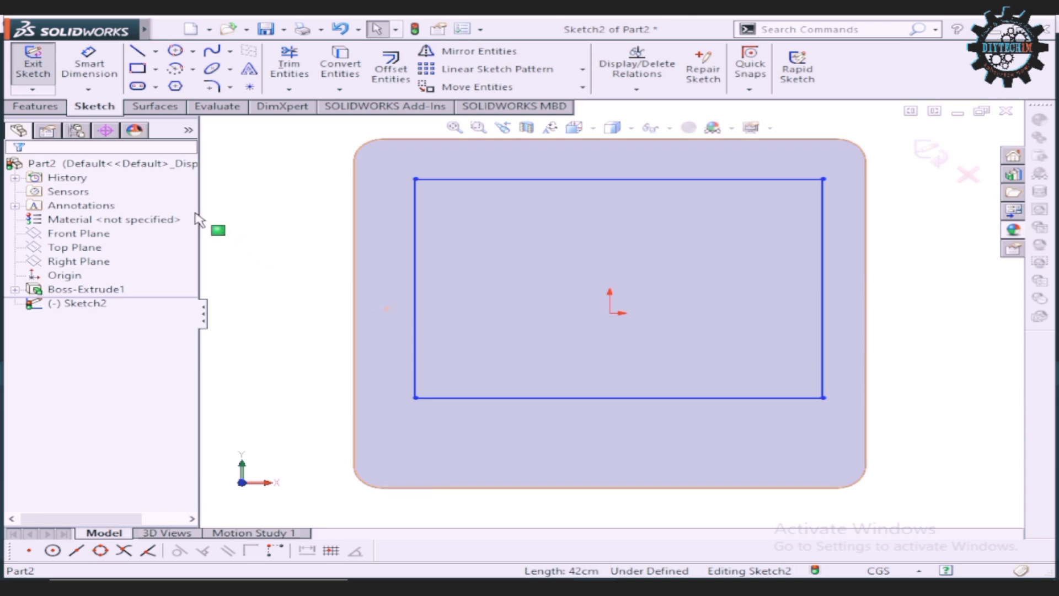
key("d")
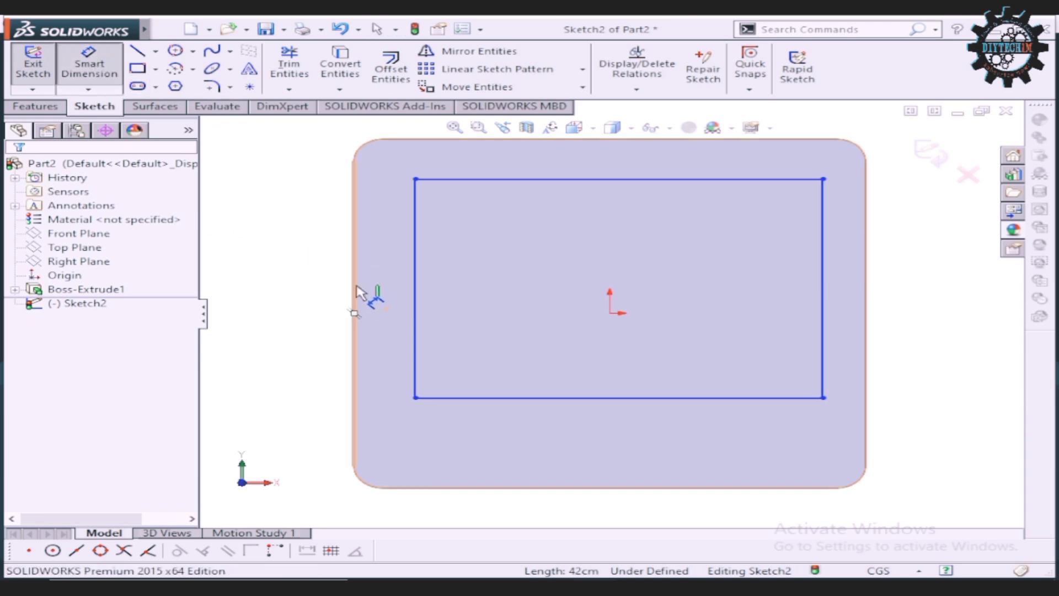
left_click(358, 293)
left_click(415, 298)
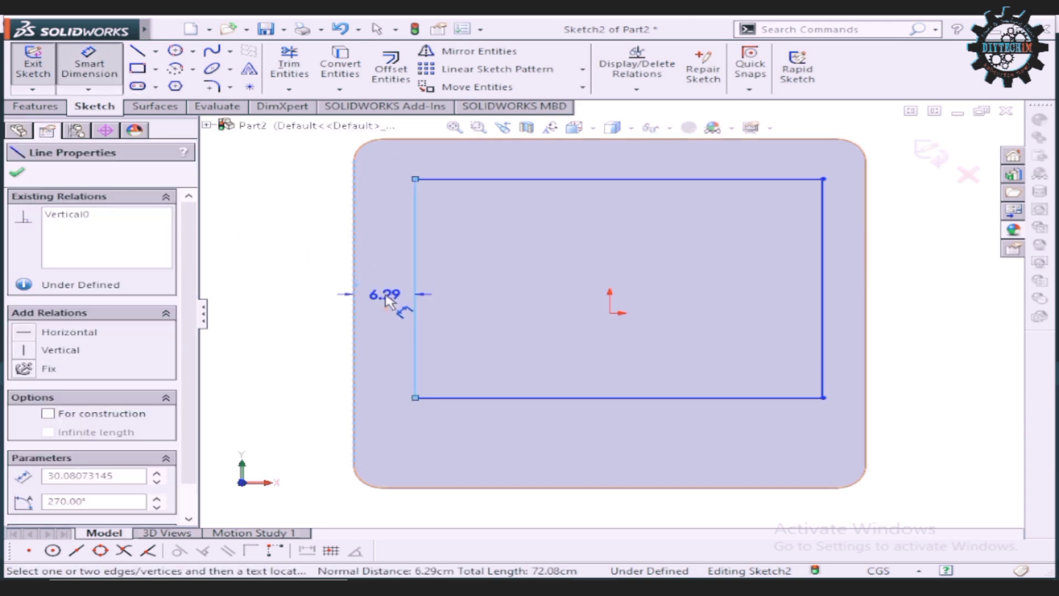
left_click(387, 301)
type("2")
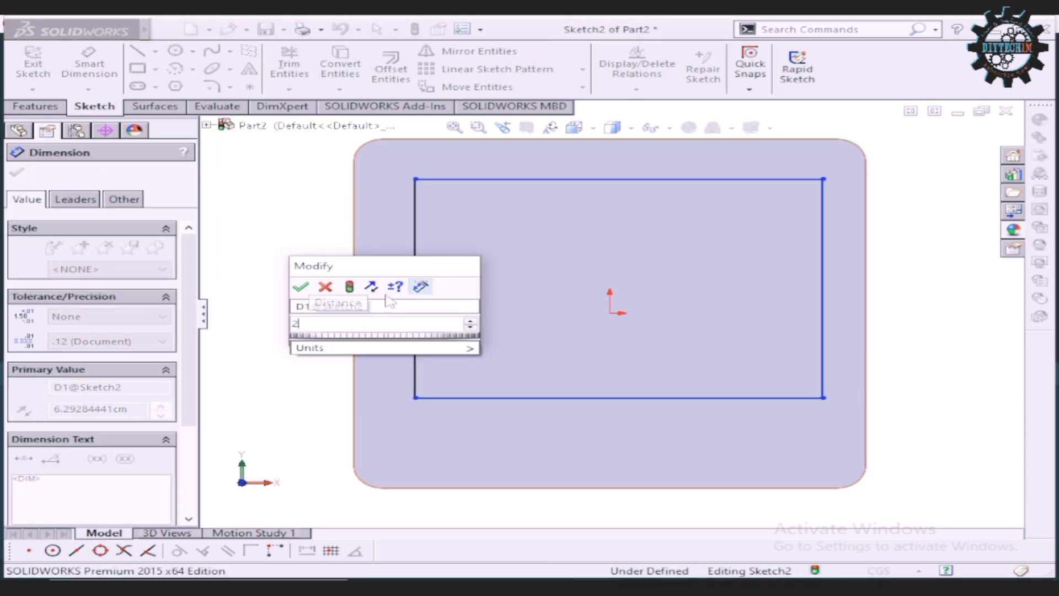
key("Return")
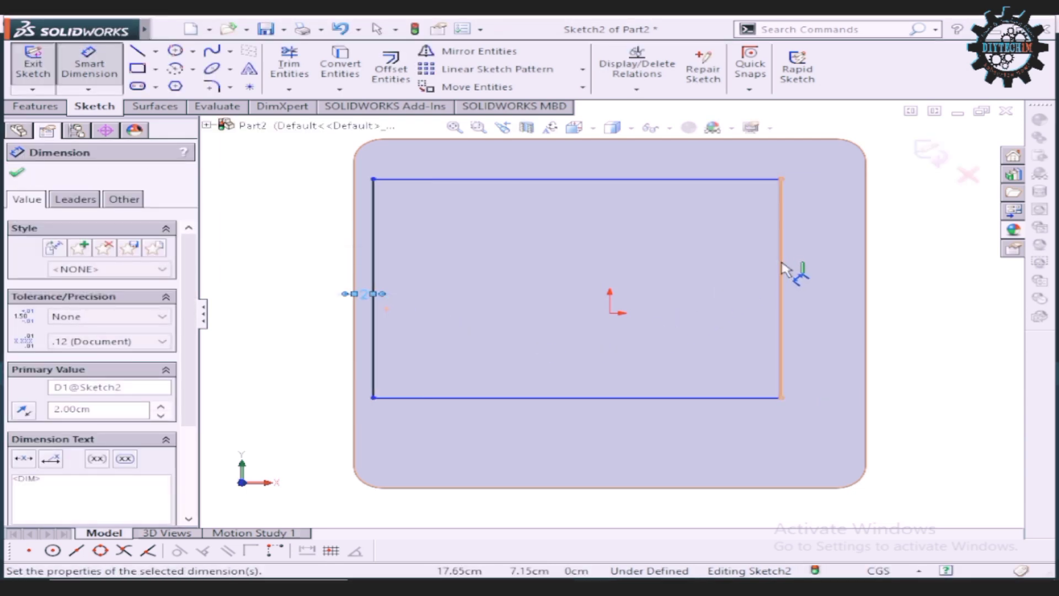
left_click(781, 275)
left_click(836, 287)
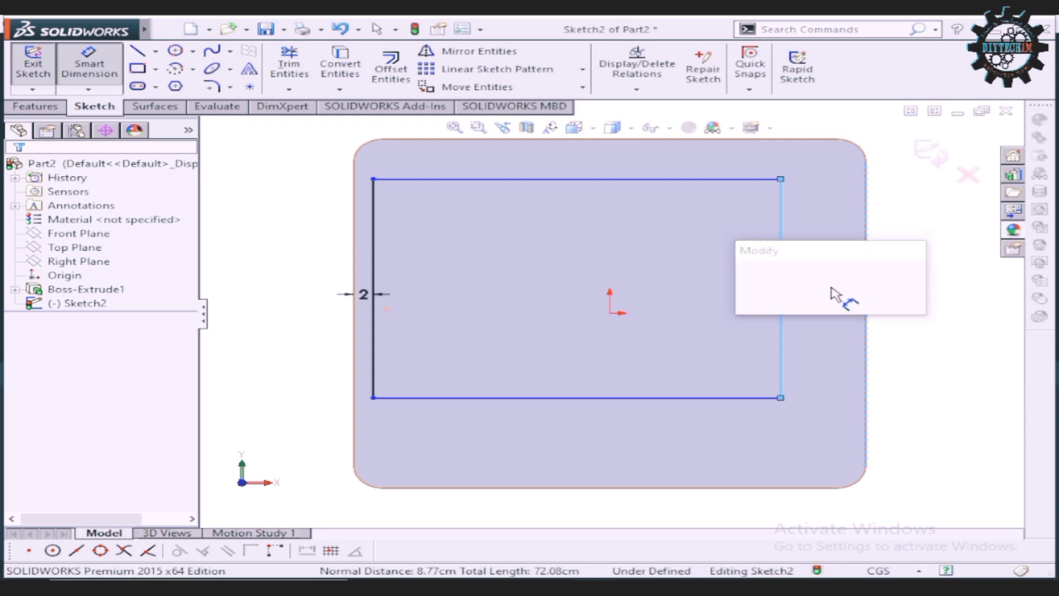
type("2")
key("Return")
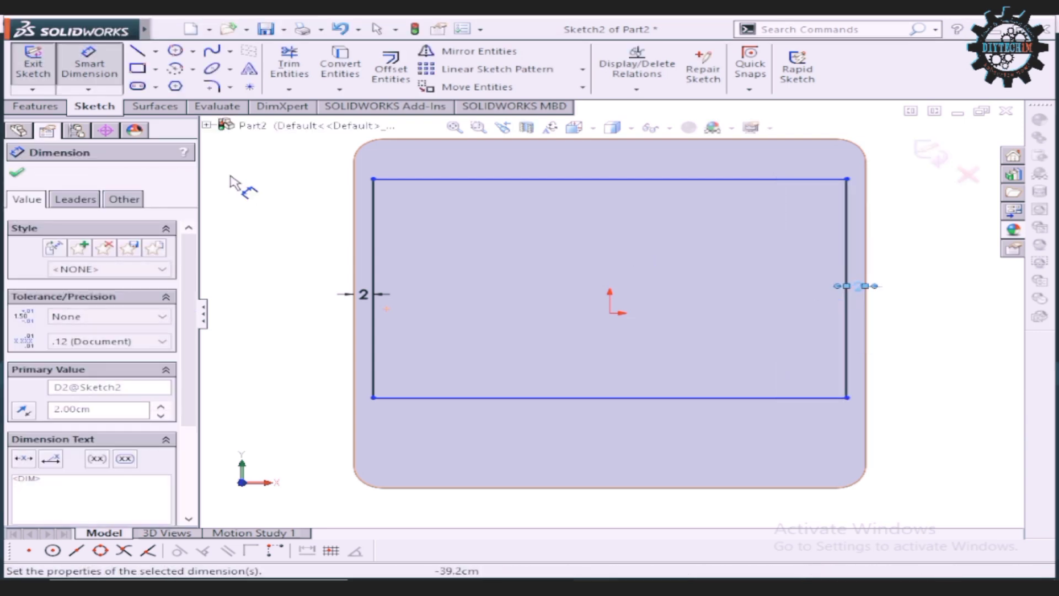
Step: Dimension the rectangle 2 cm from the top edge and 12 cm from the bottom edge
left_click(568, 179)
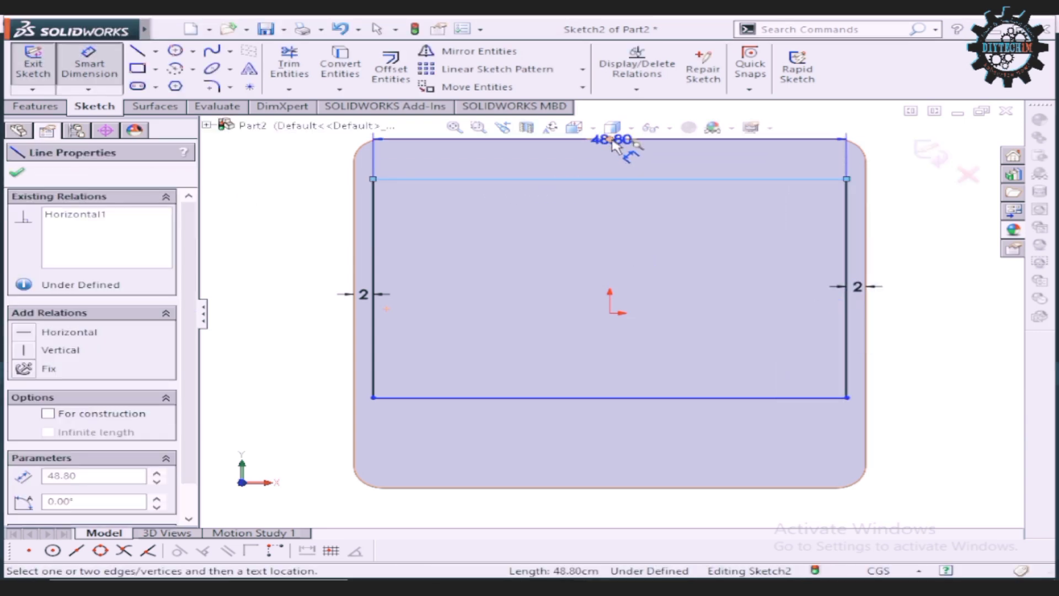
left_click(593, 141)
left_click(569, 152)
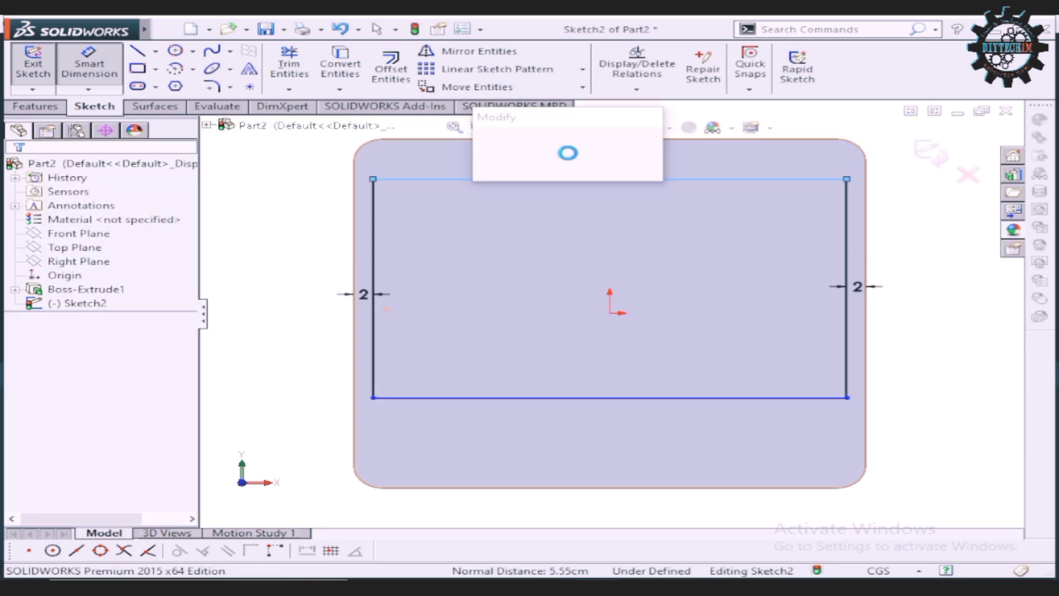
type("2")
key("Return")
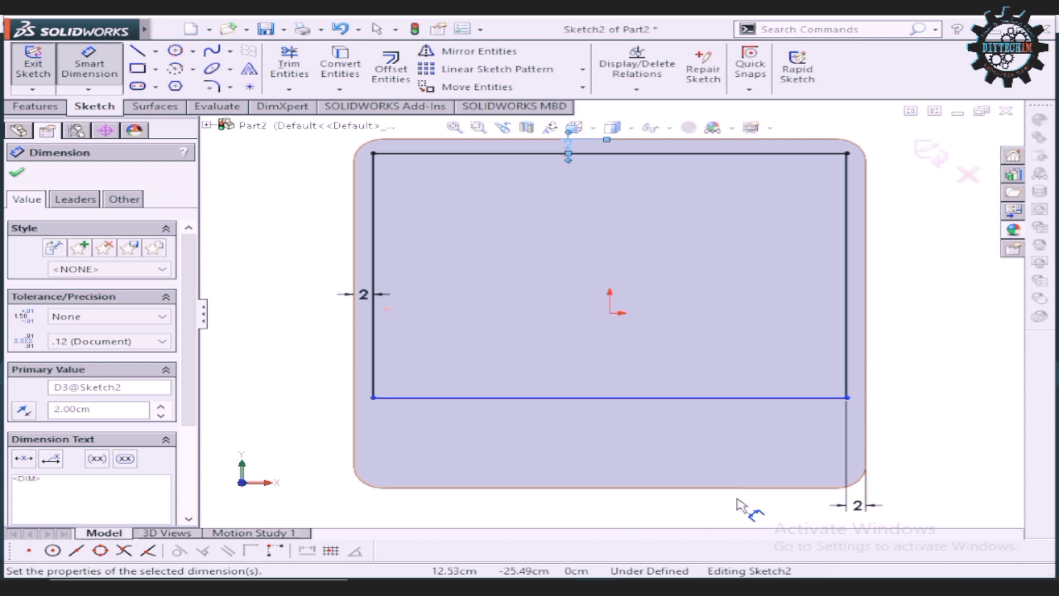
left_click(629, 488)
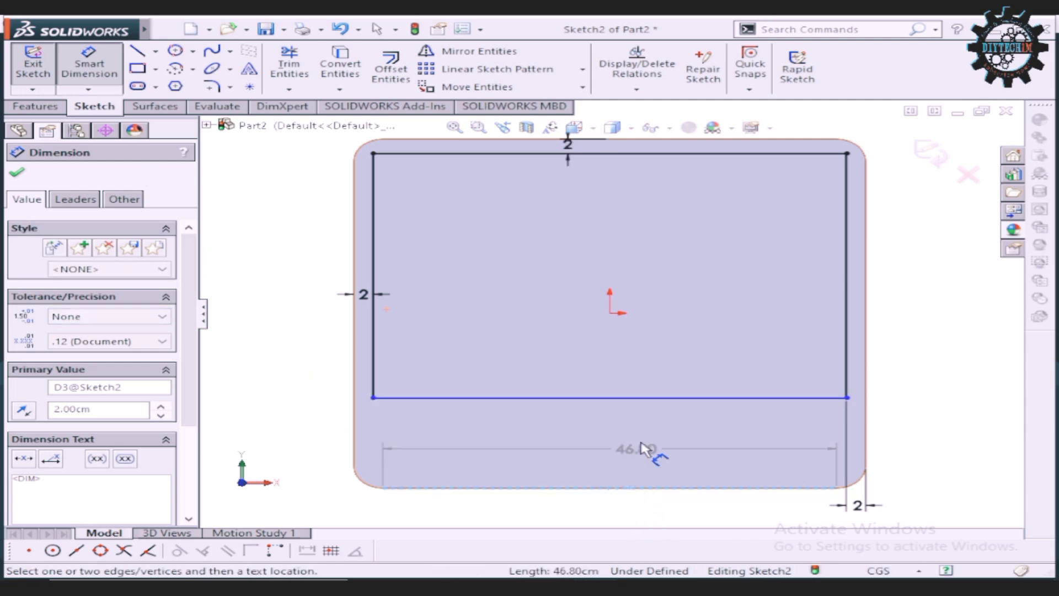
left_click(635, 400)
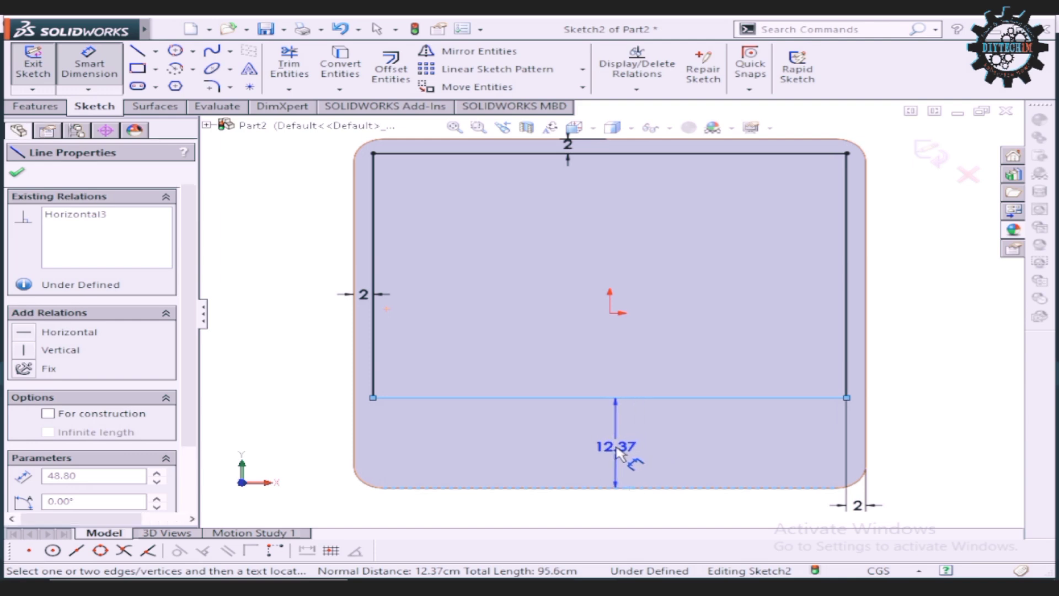
left_click(623, 454)
type("12")
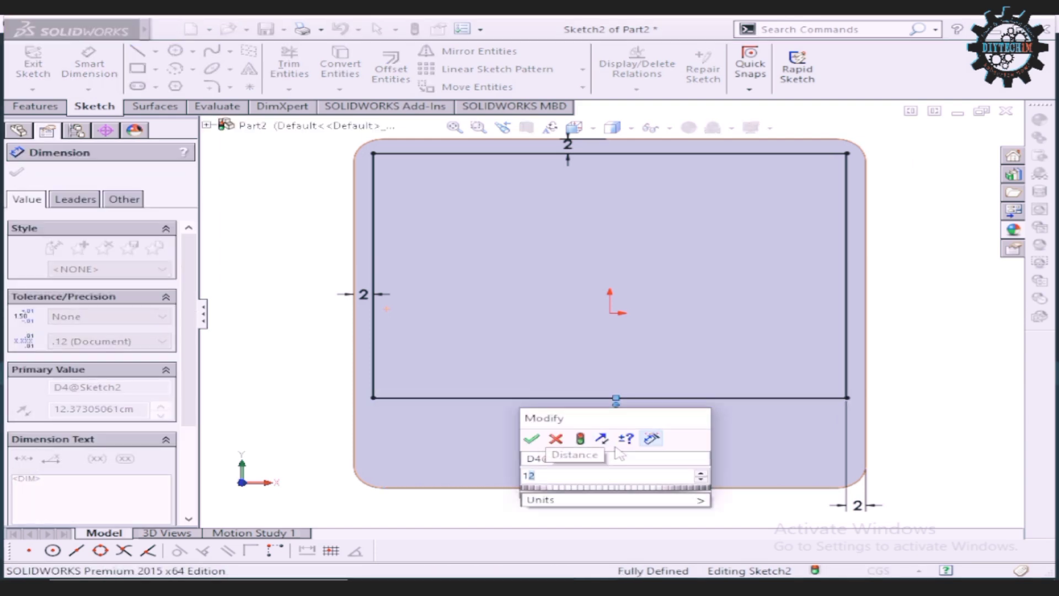
key("Return")
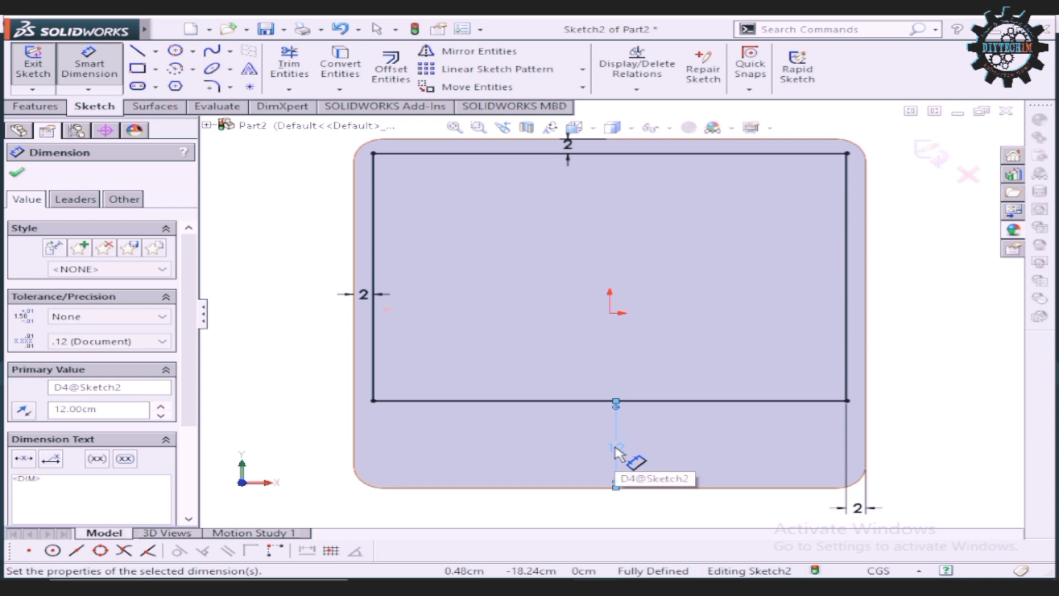
left_click(17, 172)
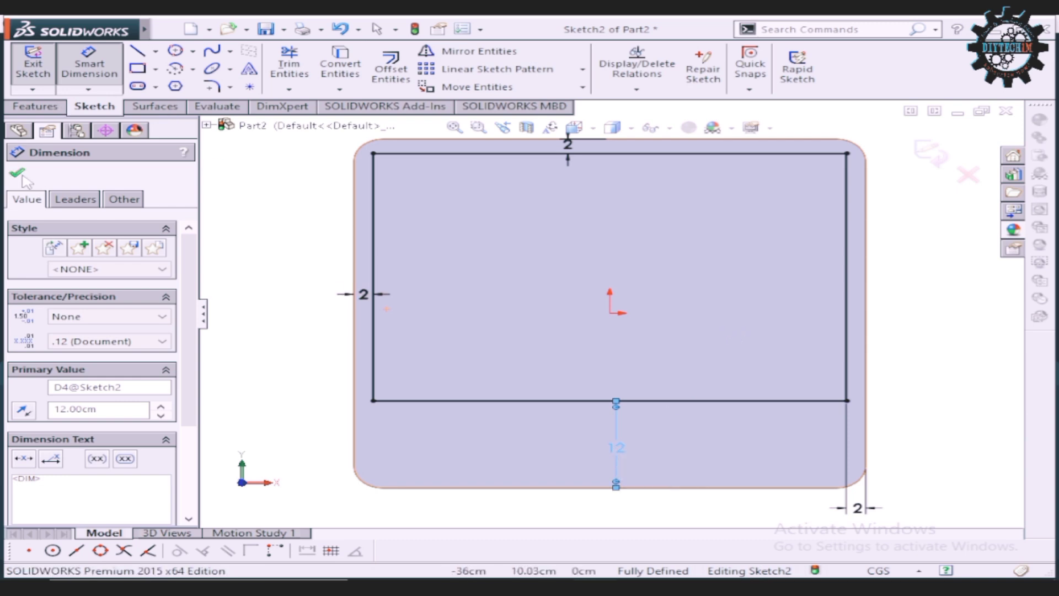
Step: Cut the inner rectangle 1 cm deep into the plate and view it in isometric
key("z")
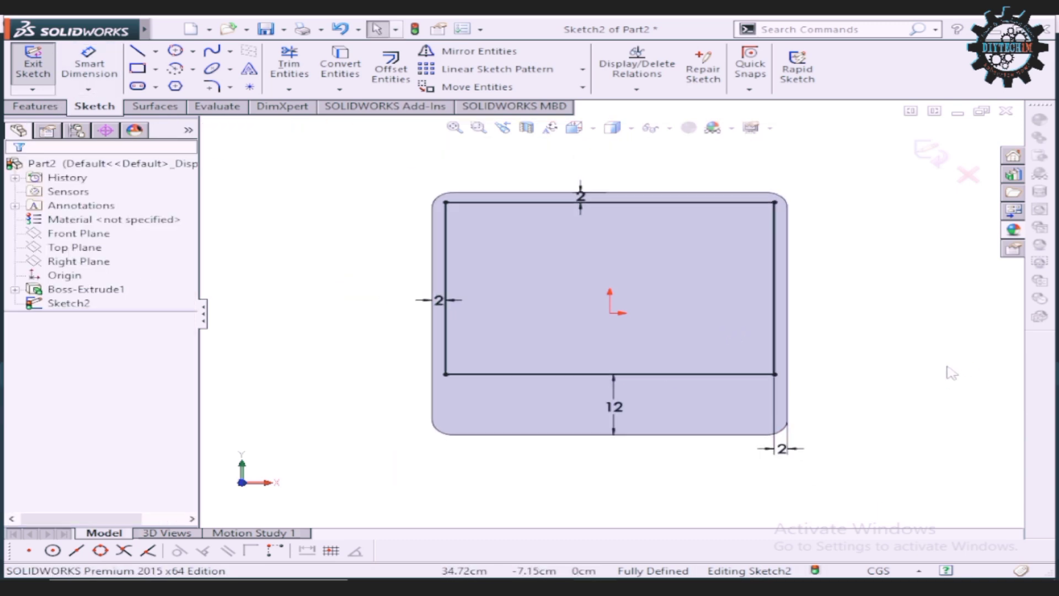
key("shift+z")
key("z")
scroll(518, 266, "down", 1)
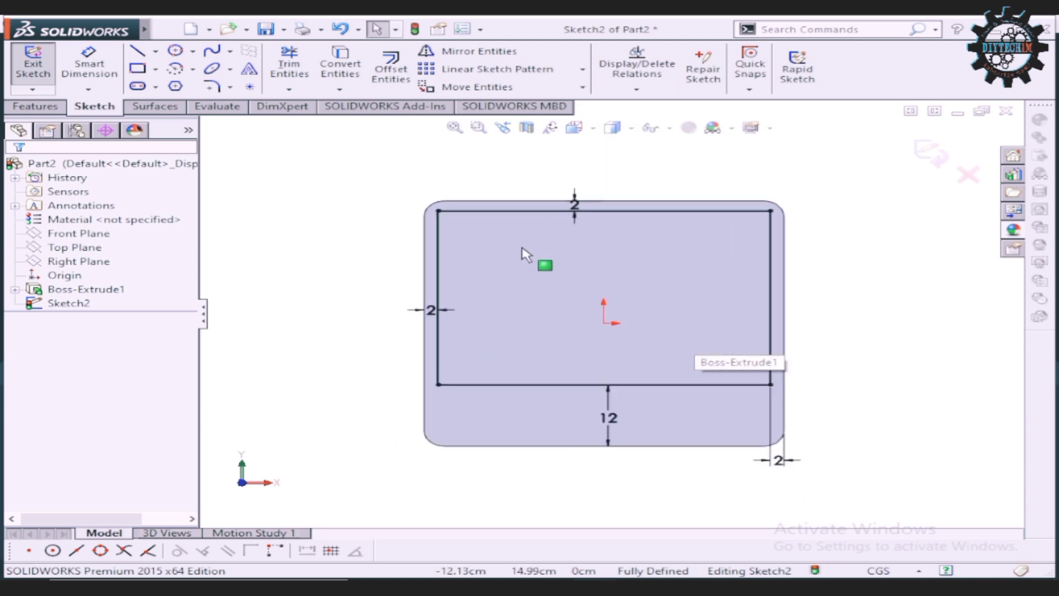
left_click(37, 107)
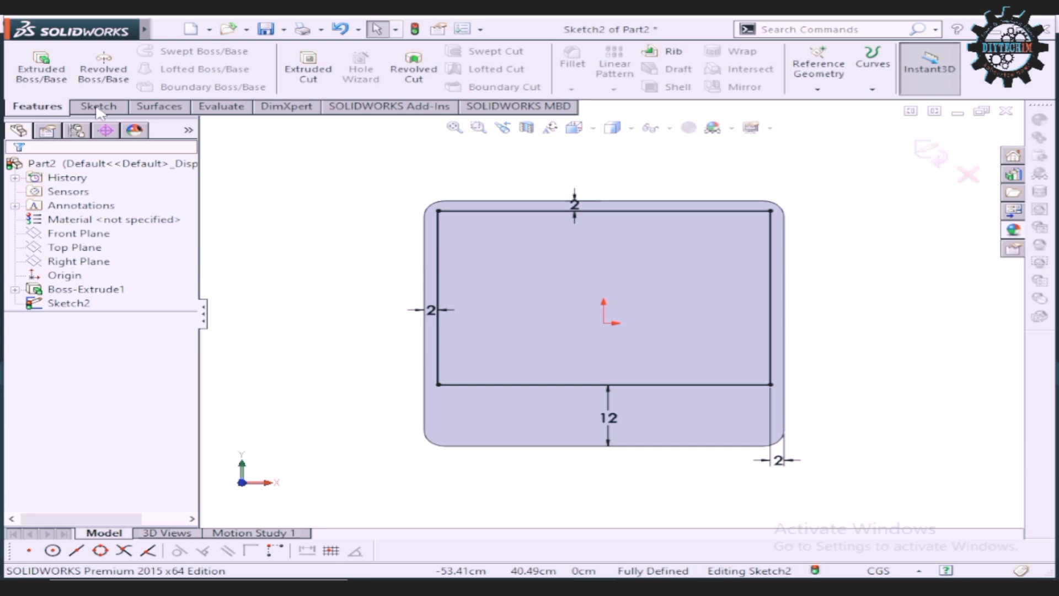
left_click(308, 67)
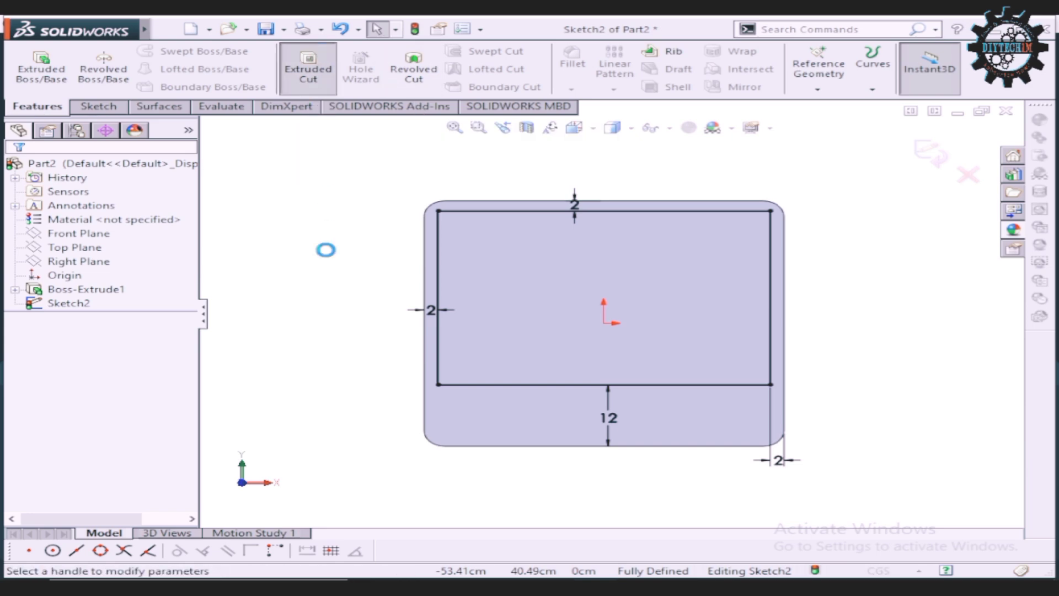
type("1")
key("Return")
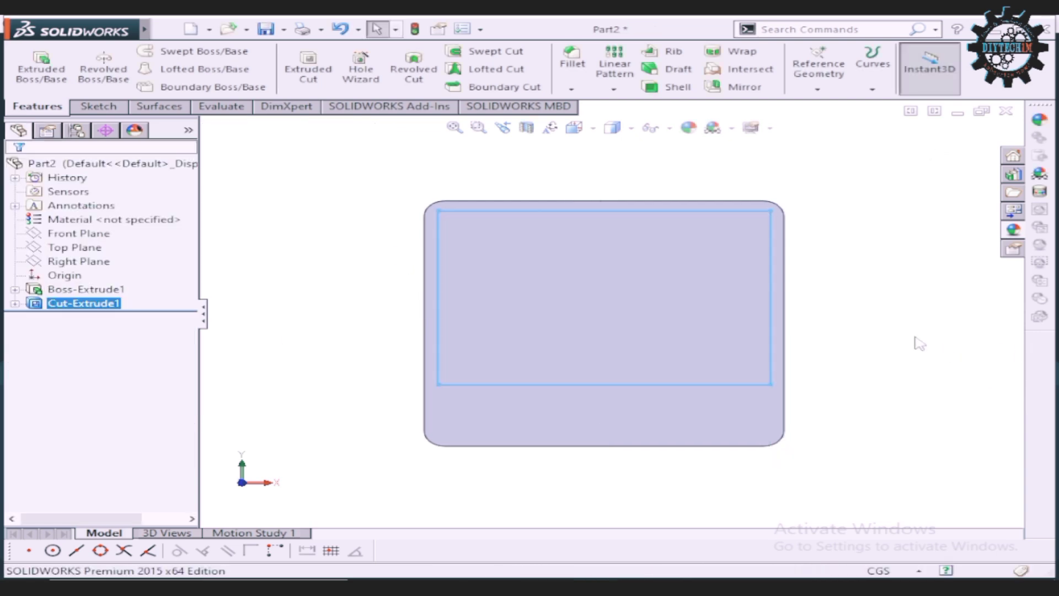
key("ctrl+7")
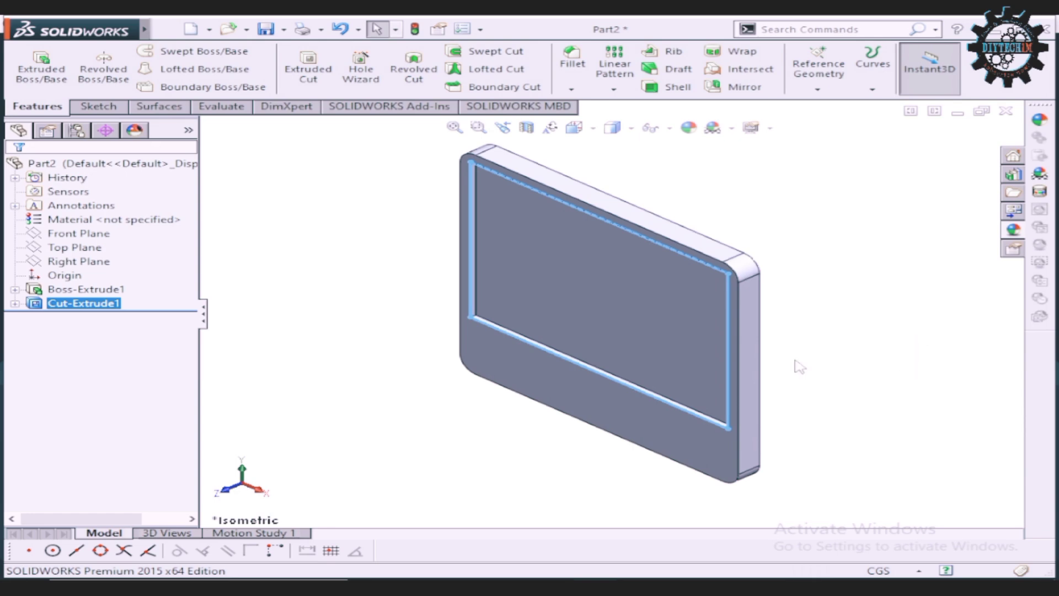
left_click(800, 367)
scroll(557, 231, "down", 3)
scroll(557, 232, "up", 4)
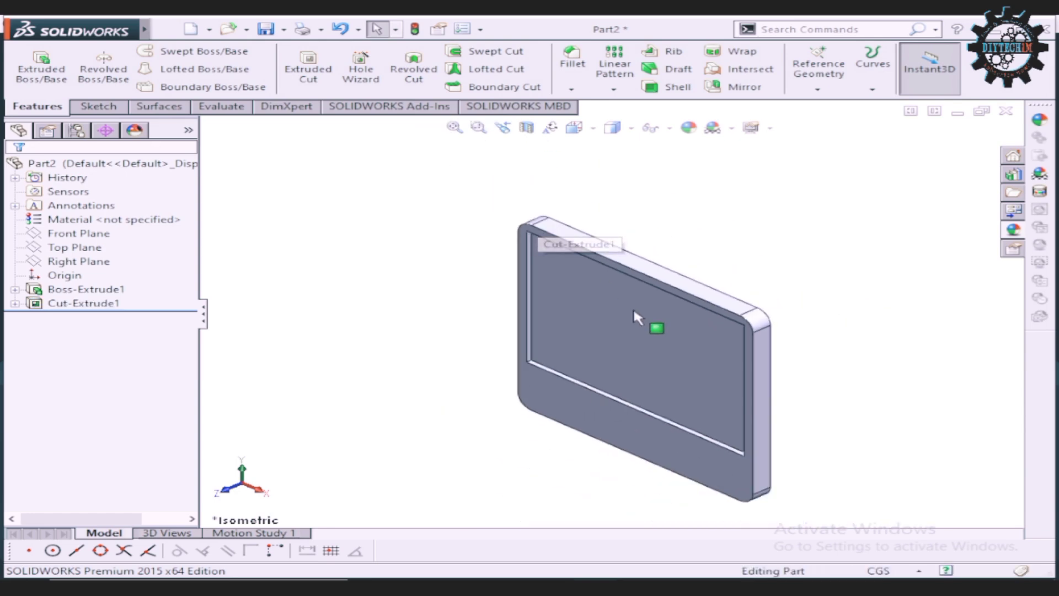
mouse_move(826, 360)
middle_mouse_down()
mouse_move(719, 364)
mouse_move(739, 347)
middle_mouse_up()
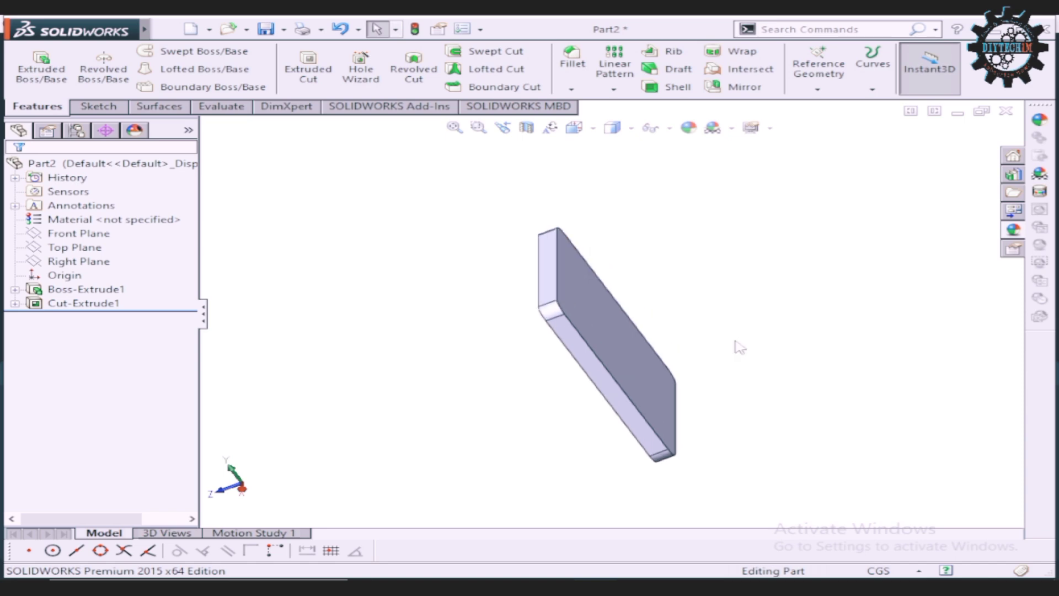
Step: Chamfer the plate's vertical edge 3 cm at 45°
left_click(572, 88)
left_click(608, 118)
scroll(695, 248, "down", 2)
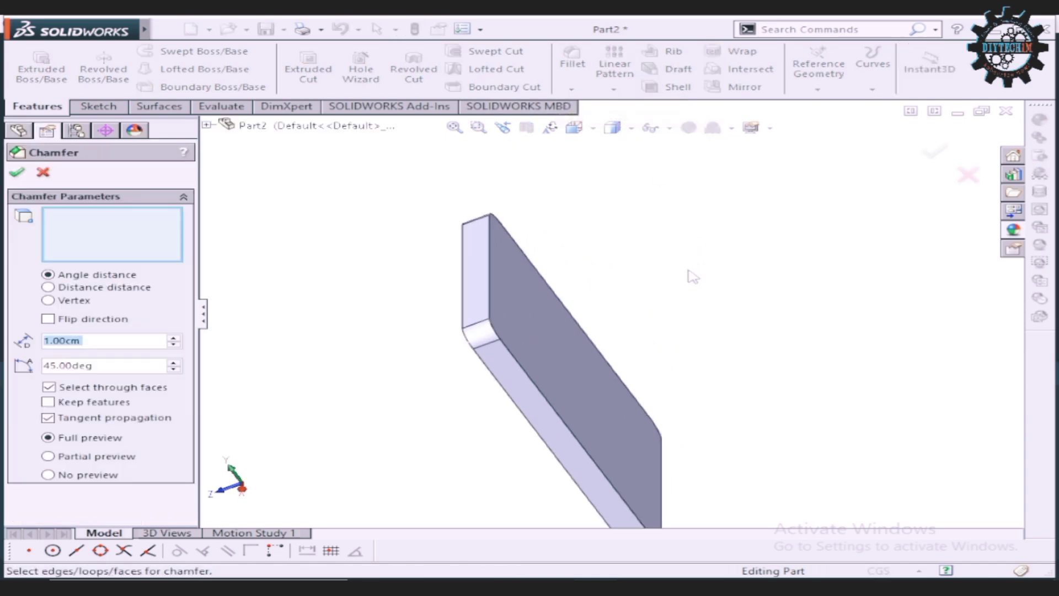
left_click(490, 286)
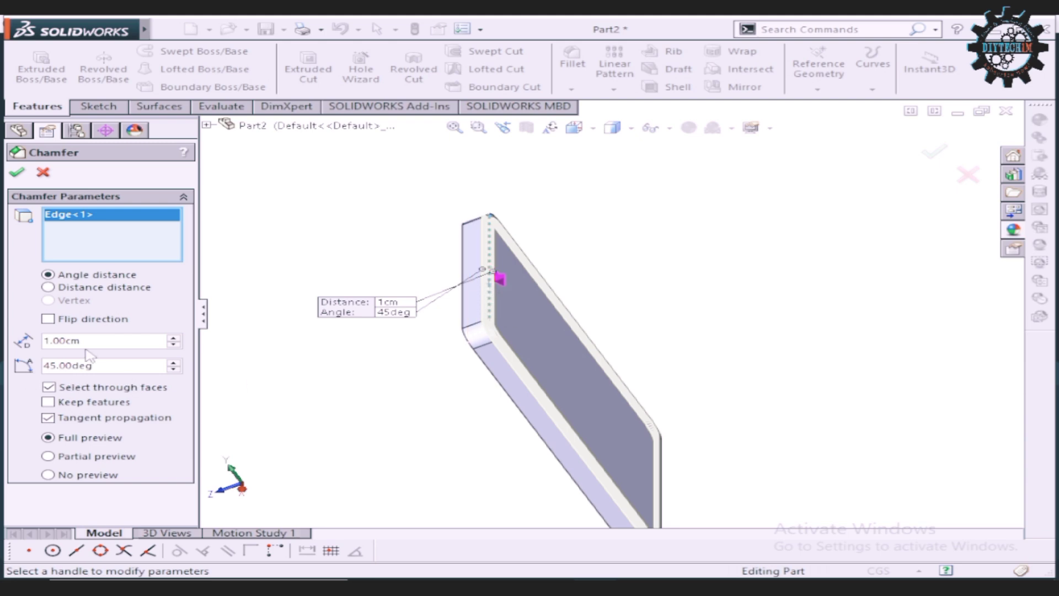
type("3")
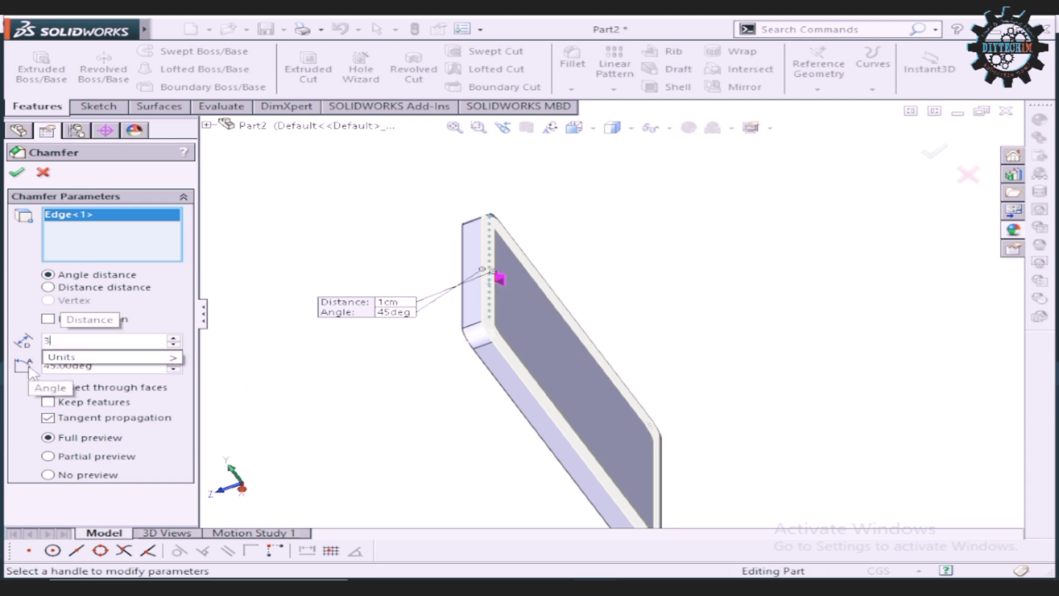
key("Return")
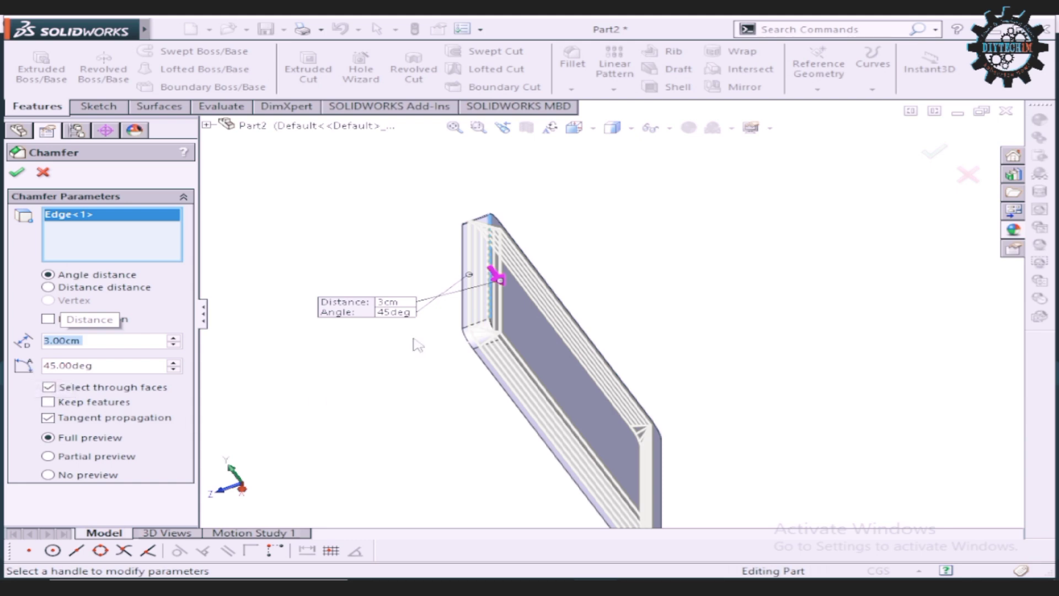
left_click(17, 173)
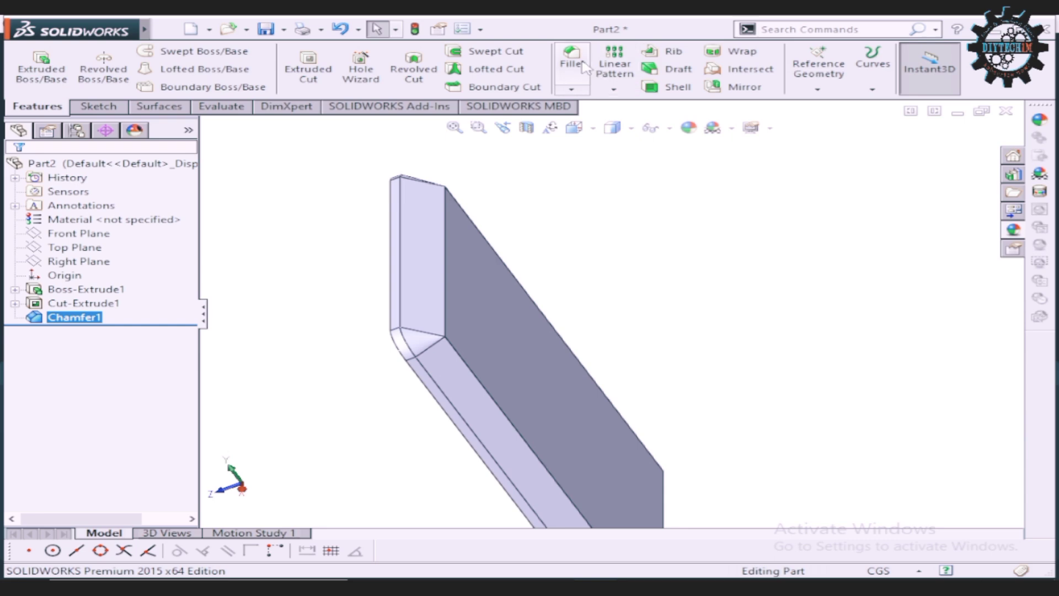
Step: Round the plate's vertical edge with a 10 cm fillet, then fit the isometric view
left_click(581, 63)
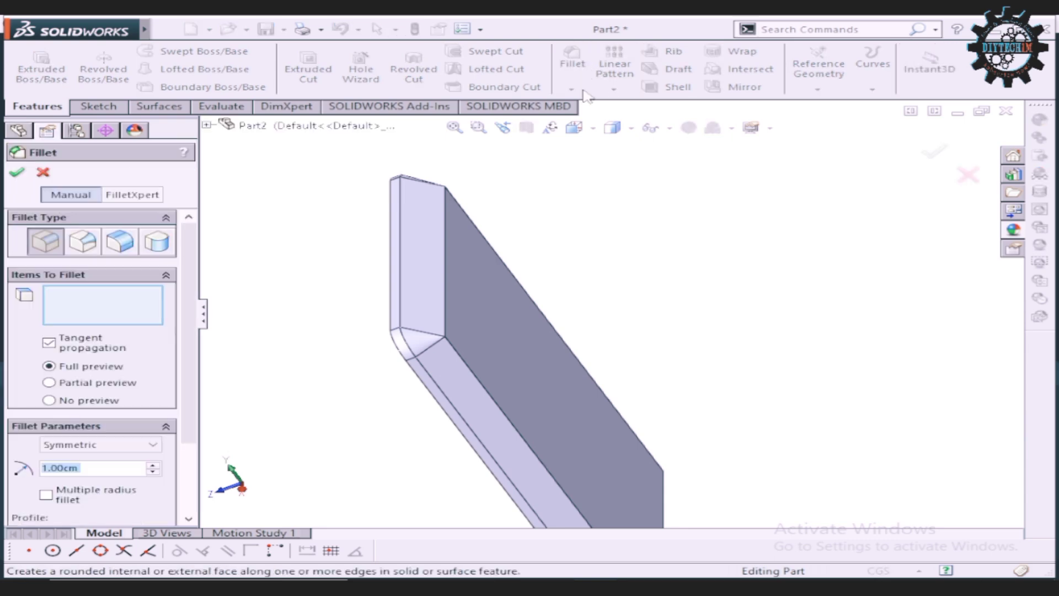
left_click(444, 287)
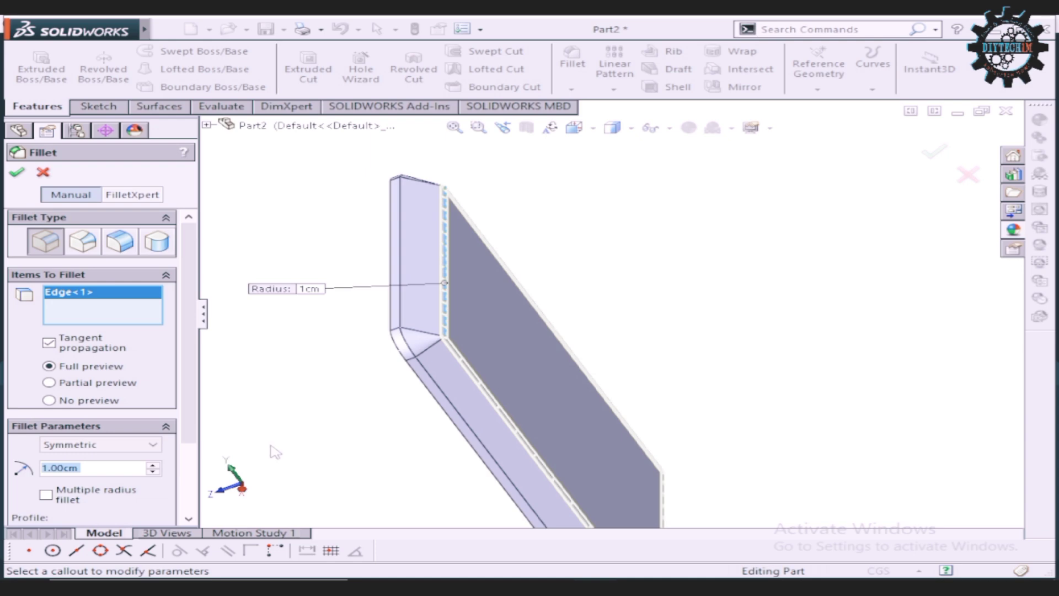
type("10")
key("Return")
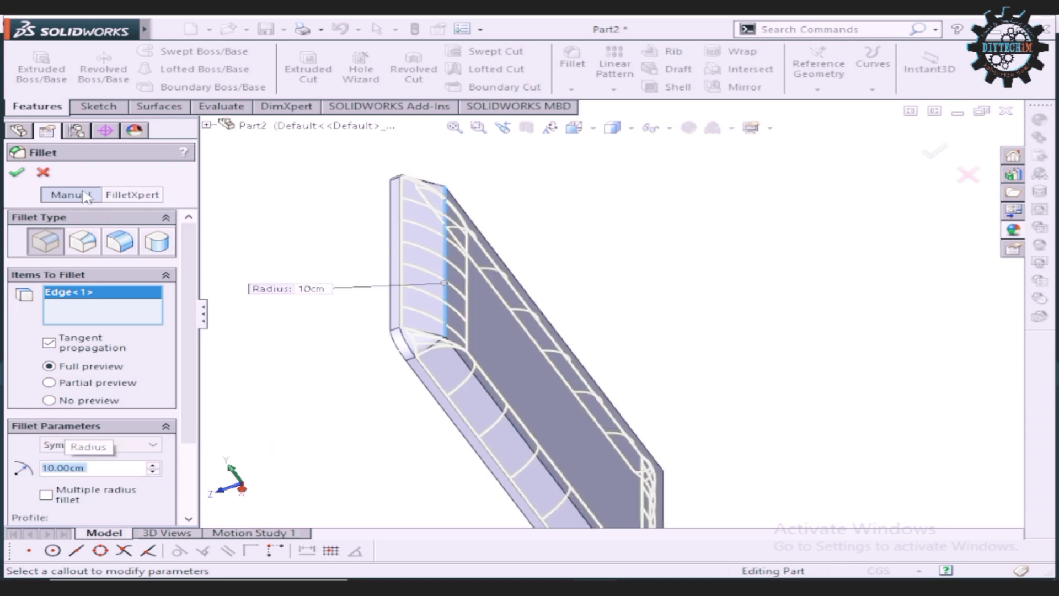
left_click(16, 177)
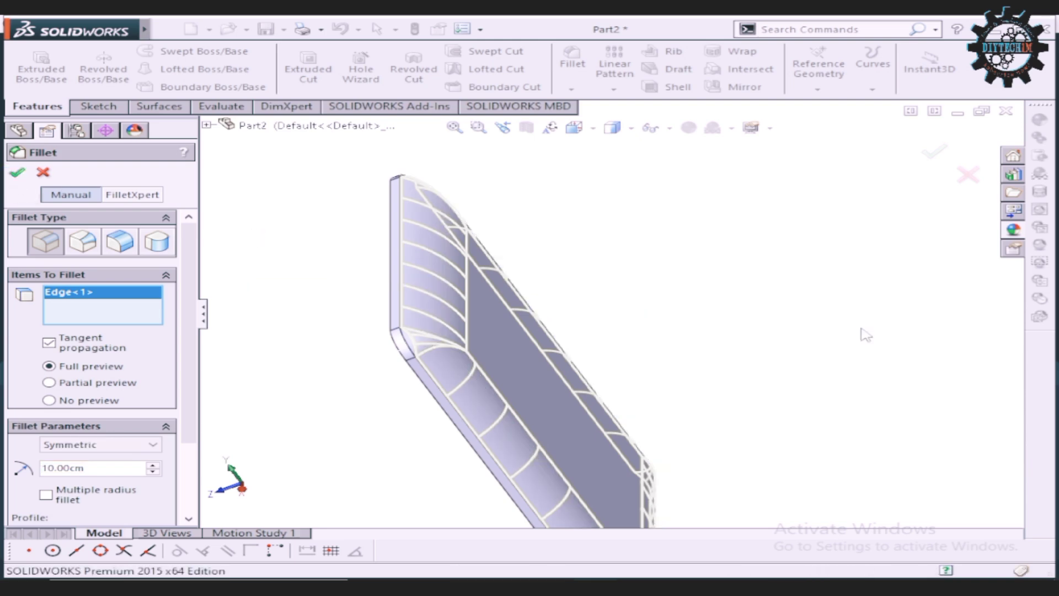
scroll(588, 376, "up", 3)
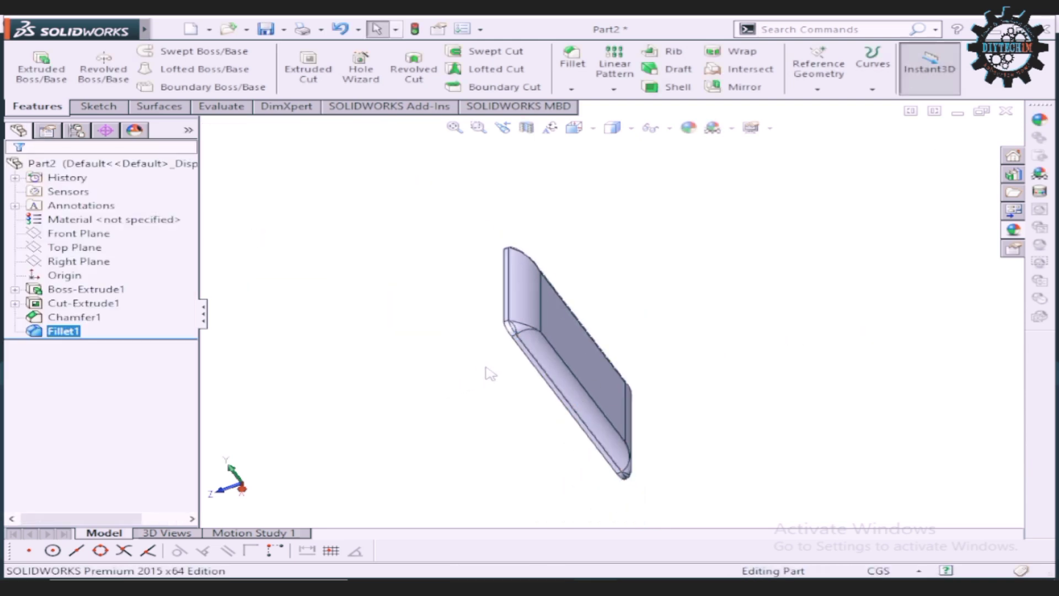
middle_click_drag(431, 360, 493, 335)
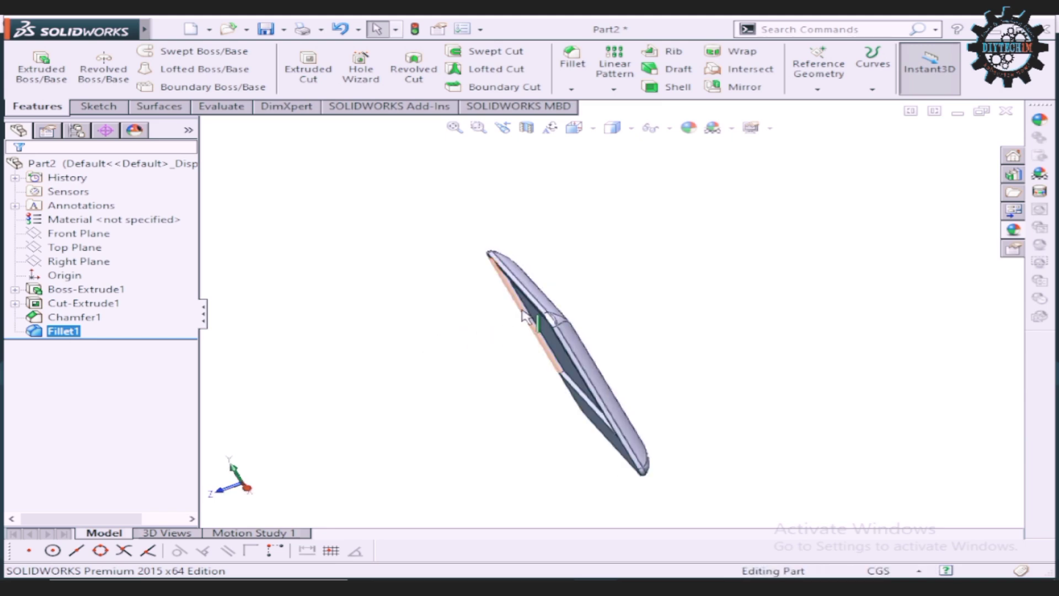
key("ctrl+7")
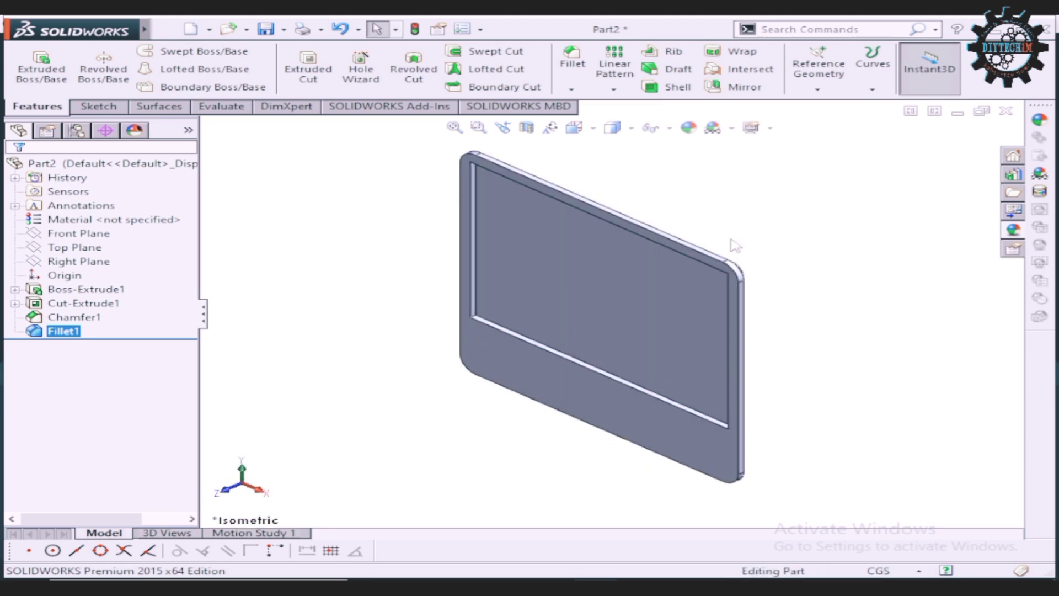
scroll(720, 310, "down", 2)
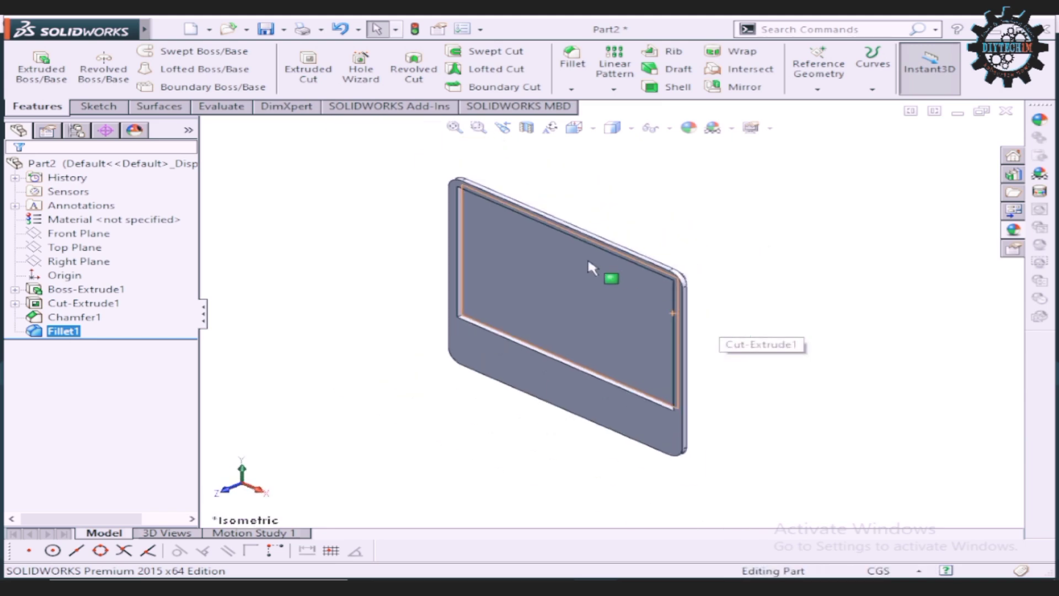
scroll(588, 269, "down", 2)
scroll(588, 269, "up", 1)
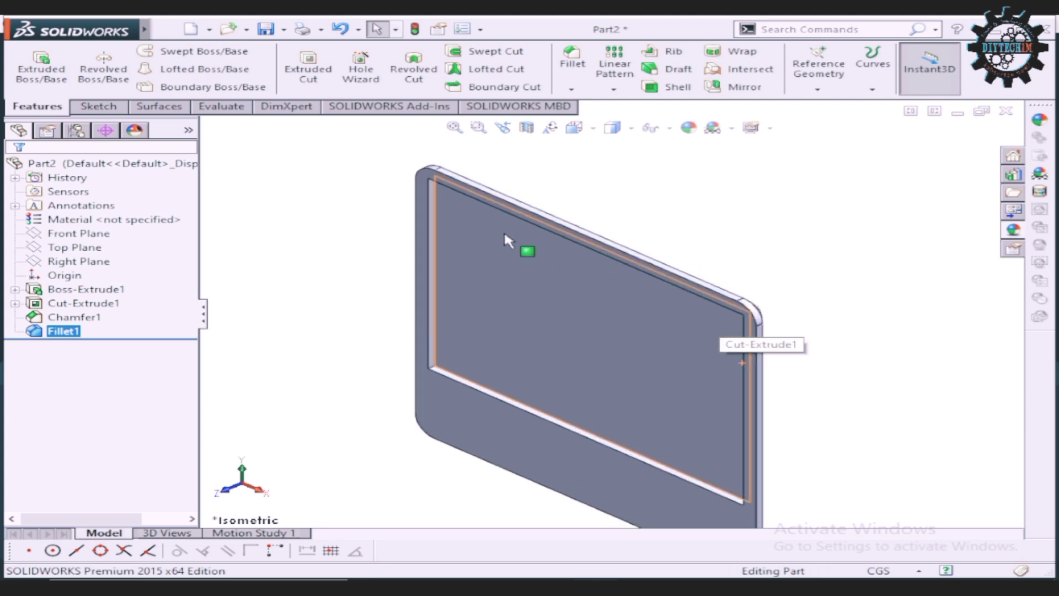
scroll(504, 230, "down", 1)
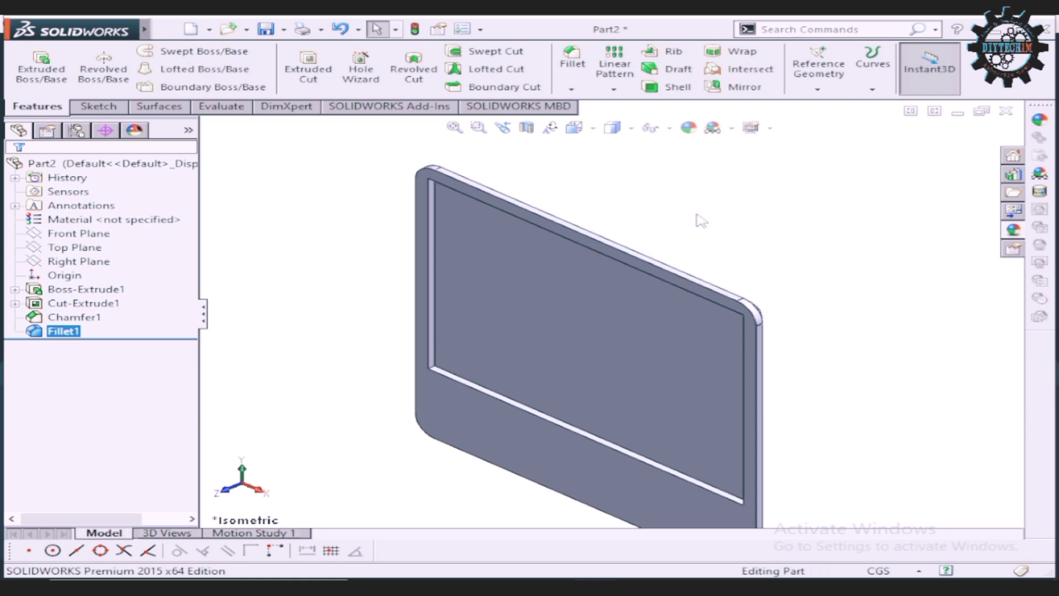
key("f")
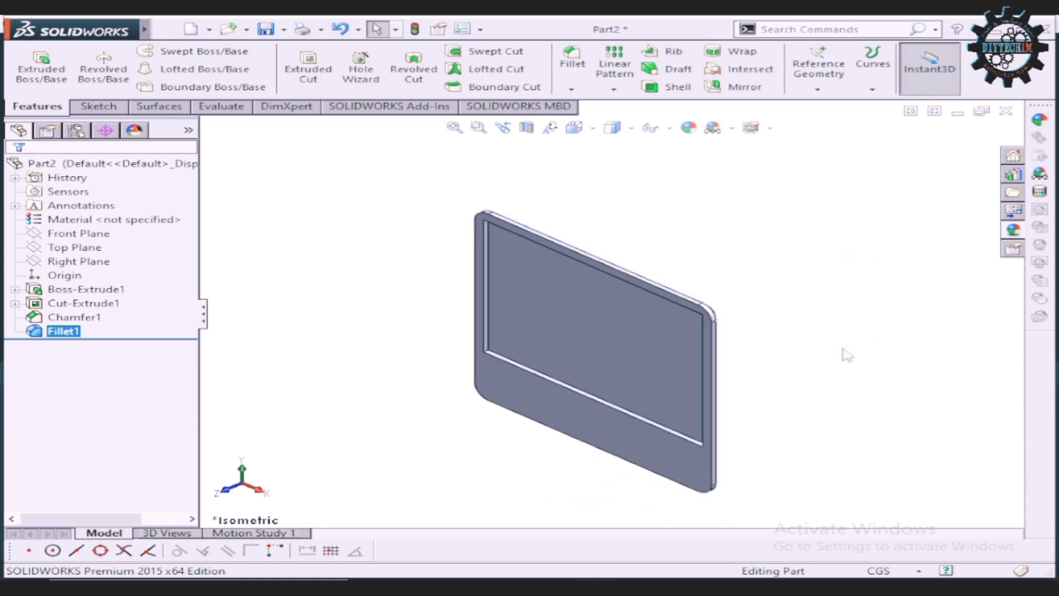
Step: Open Sketch3 on the Right Plane with the monitor seen side-on
left_click(105, 264)
left_click(117, 240)
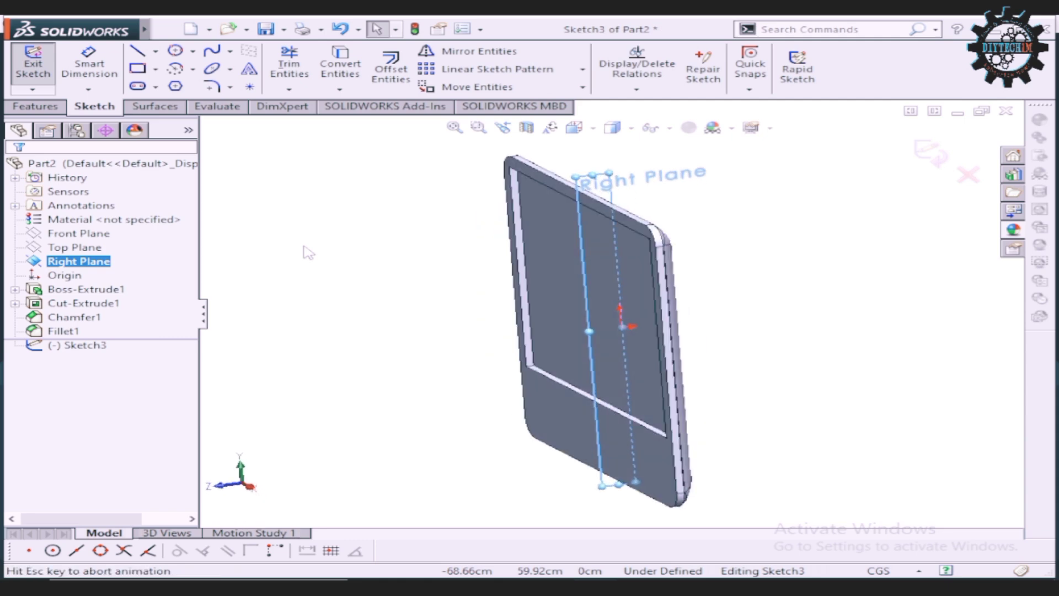
scroll(644, 407, "up", 1)
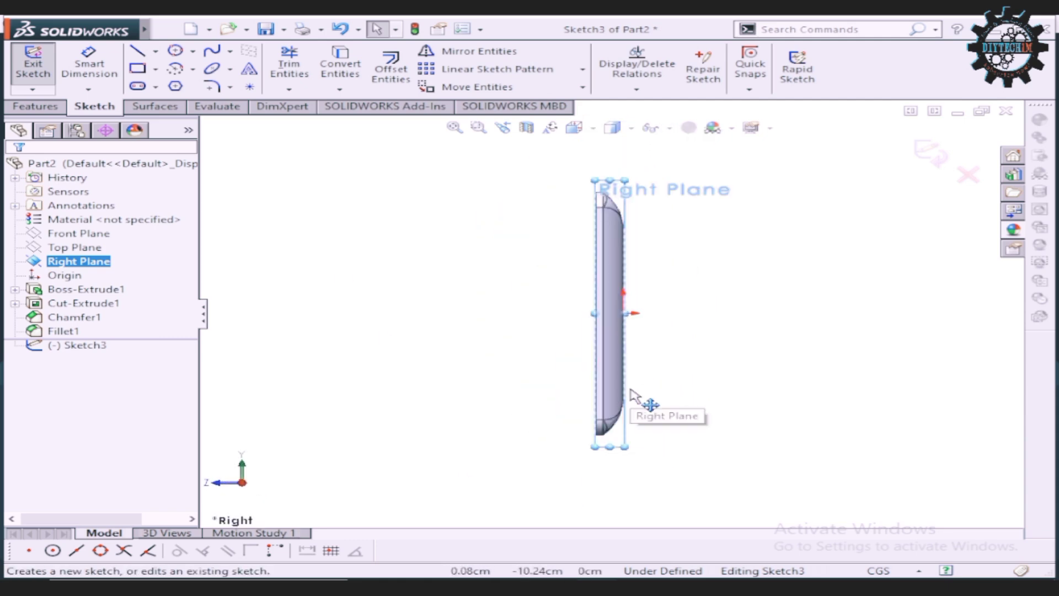
scroll(643, 407, "down", 2)
scroll(635, 398, "down", 2)
scroll(623, 386, "up", 1)
scroll(611, 353, "down", 1)
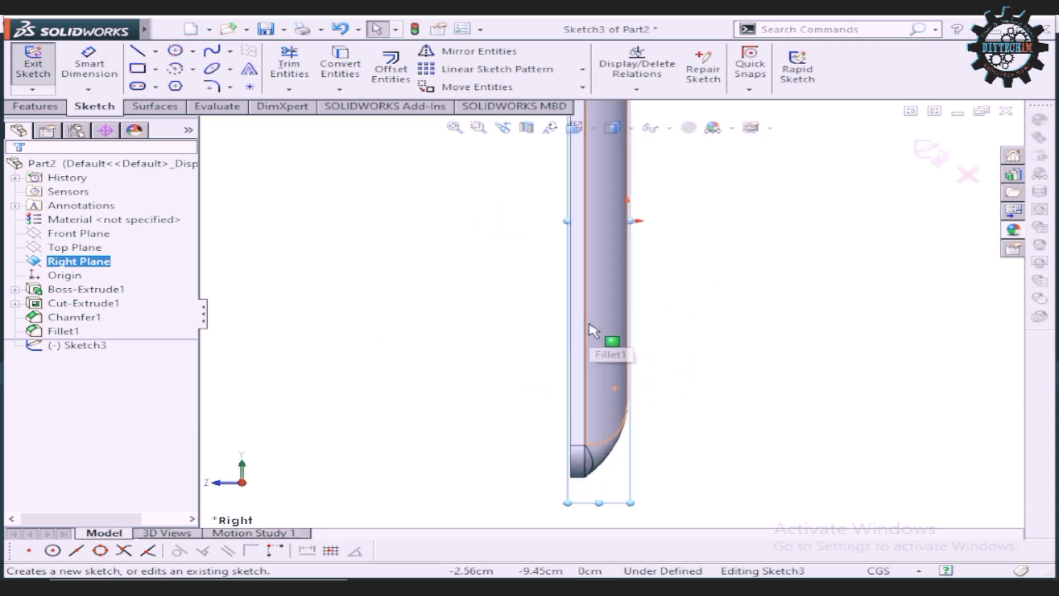
scroll(635, 318, "up", 1)
scroll(650, 232, "down", 1)
scroll(665, 270, "up", 1)
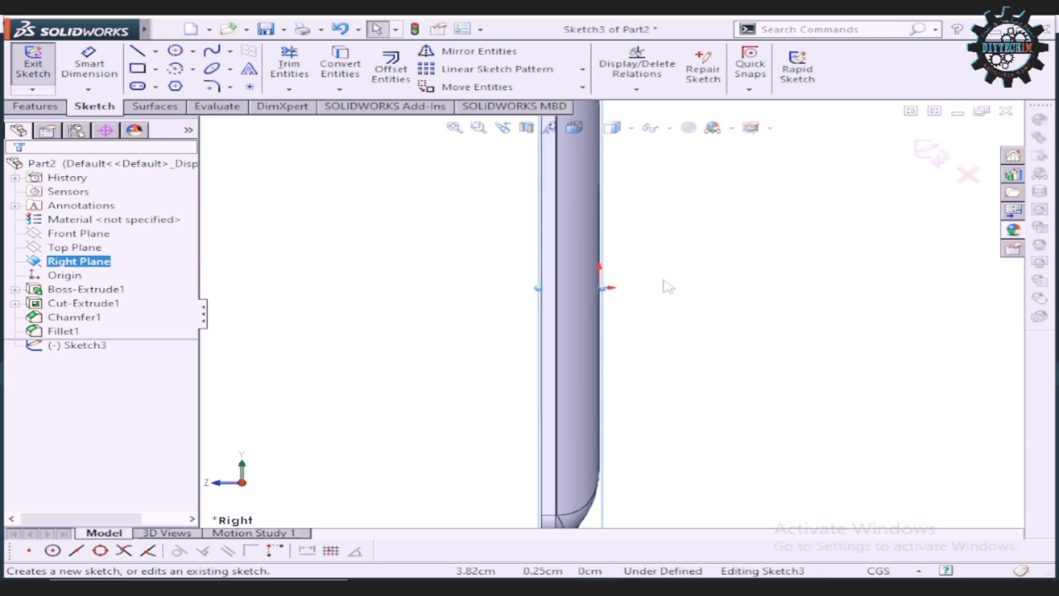
scroll(668, 290, "up", 1)
scroll(662, 306, "down", 2)
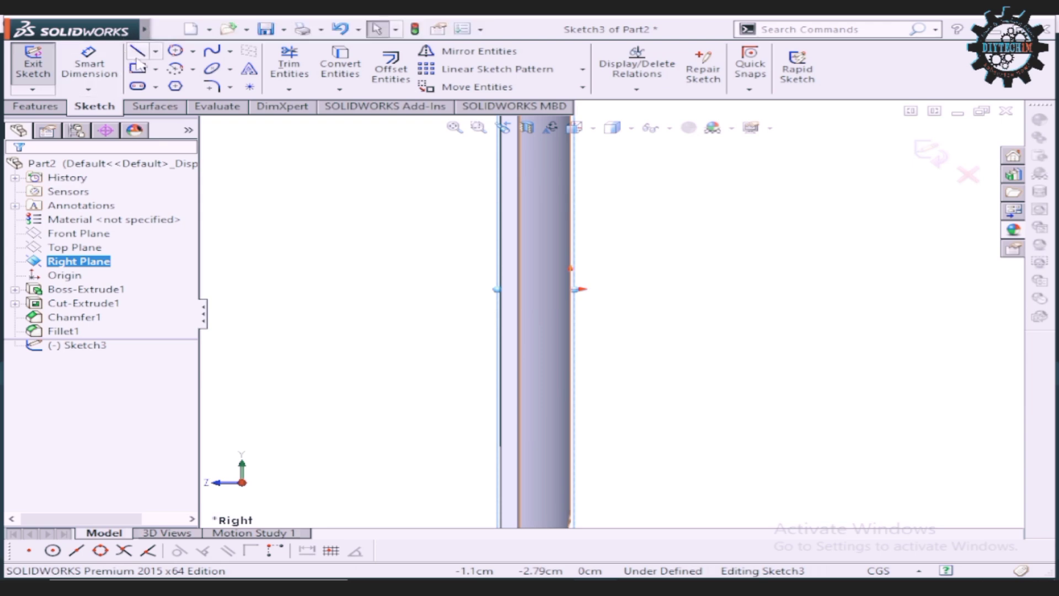
left_click(174, 51)
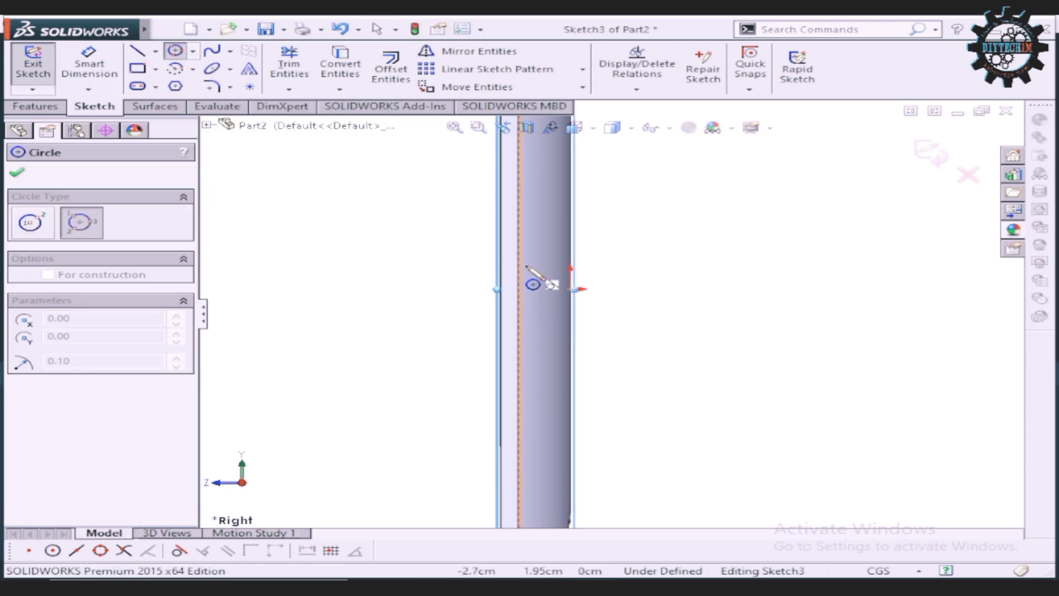
Step: Draw a circle starting at the origin, discarding the oversized first attempt
left_click(568, 289)
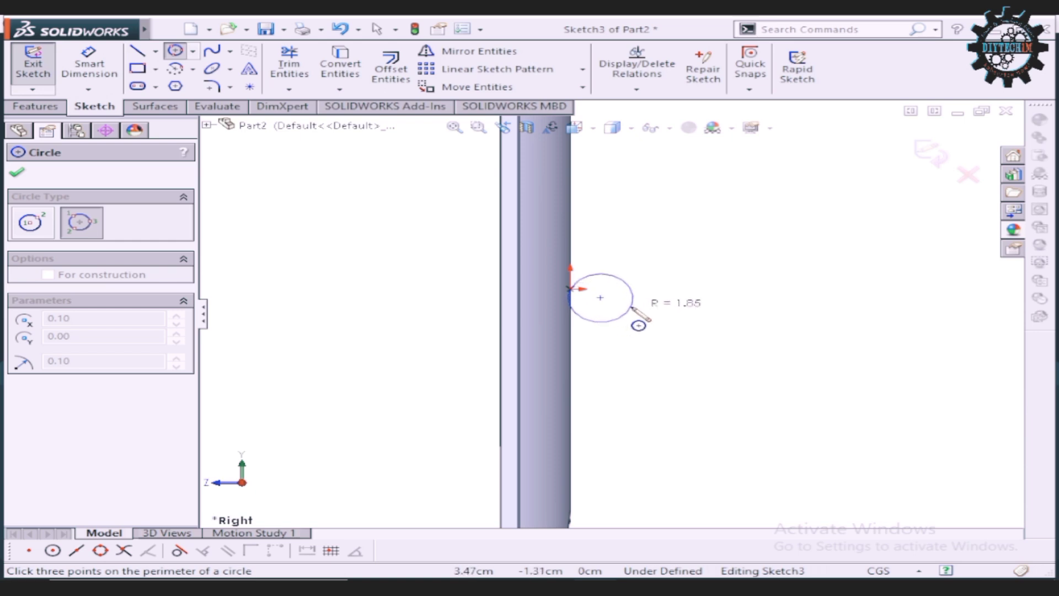
left_click(633, 308)
right_click(726, 242)
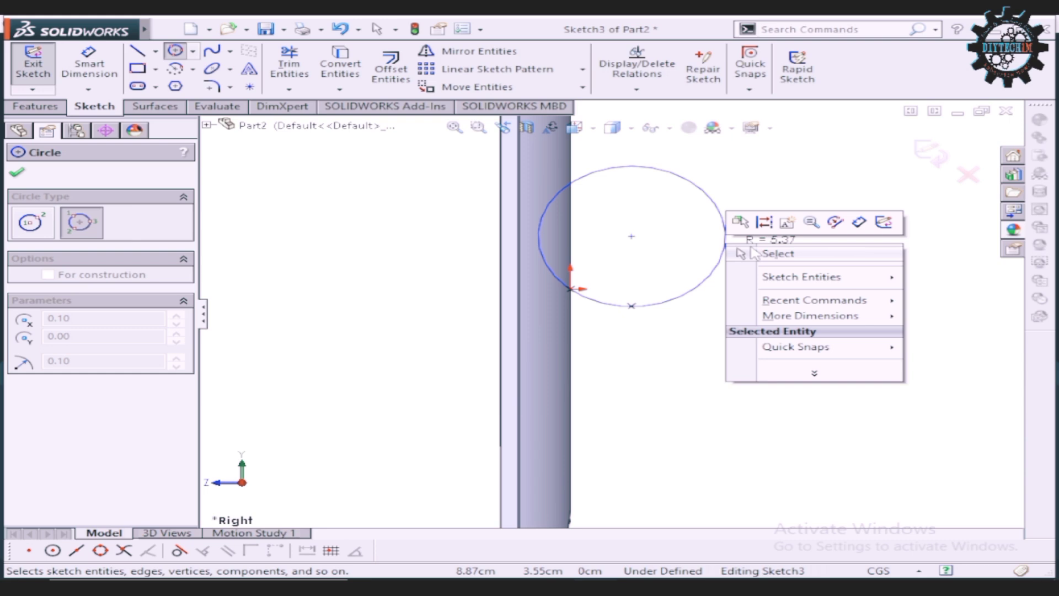
left_click(755, 253)
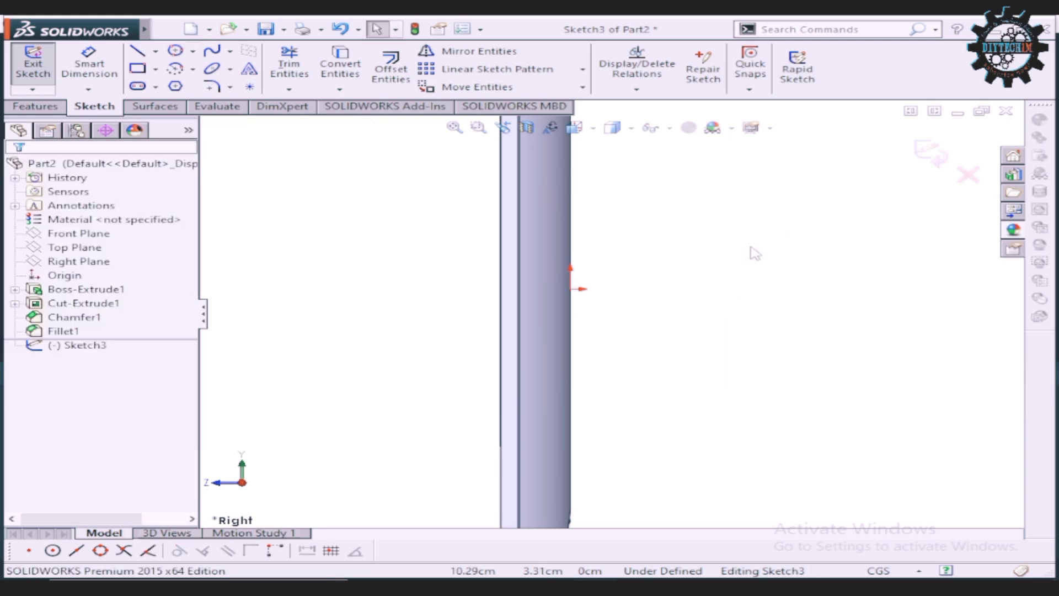
left_click(174, 56)
left_click(570, 288)
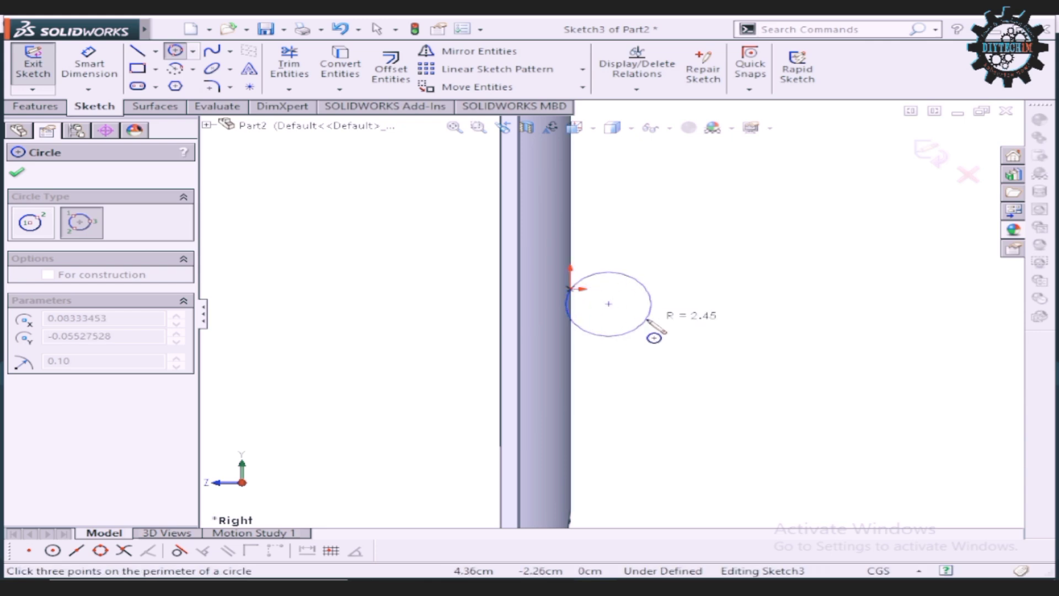
left_click(647, 320)
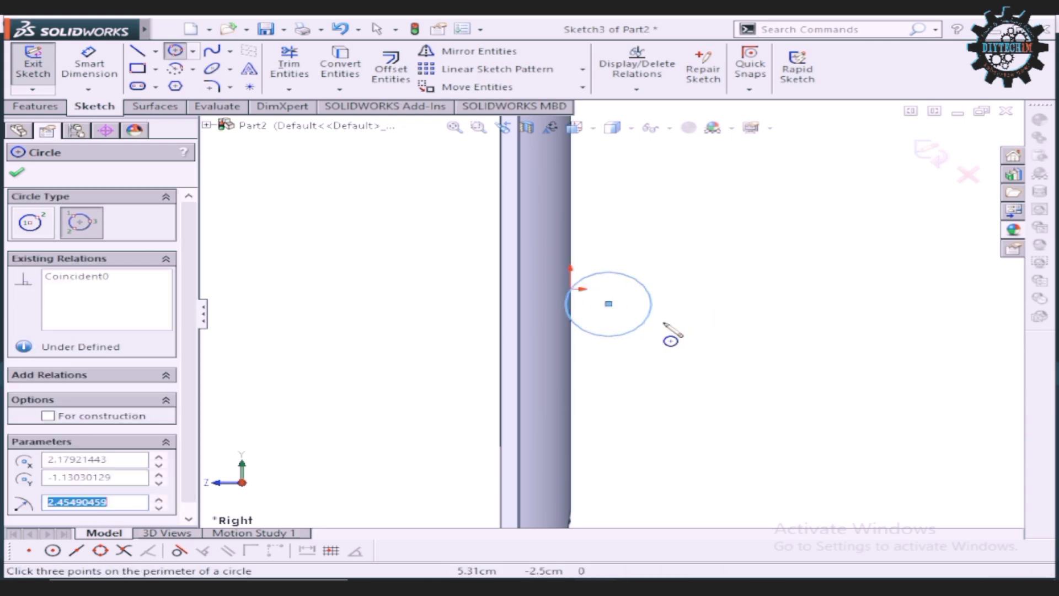
left_click(27, 172)
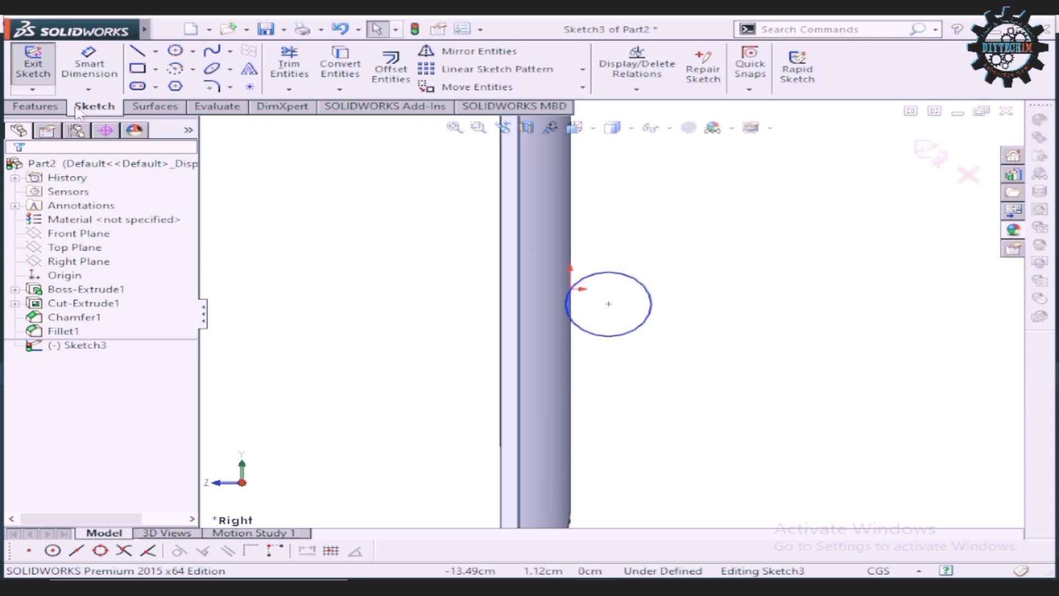
Step: Dimension the circle to a 4 cm diameter
left_click(89, 64)
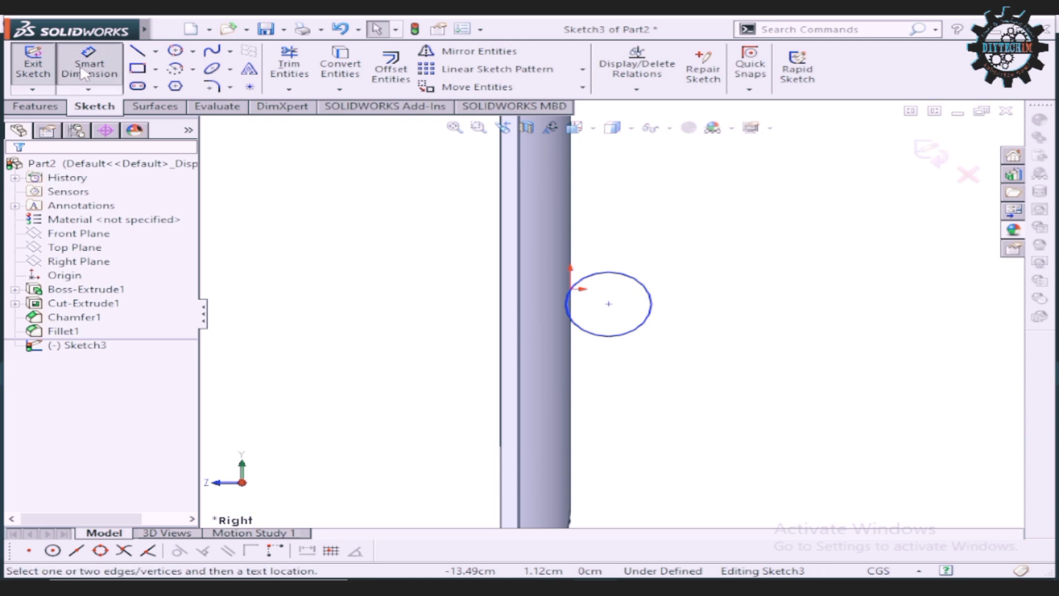
left_click(652, 307)
left_click(694, 312)
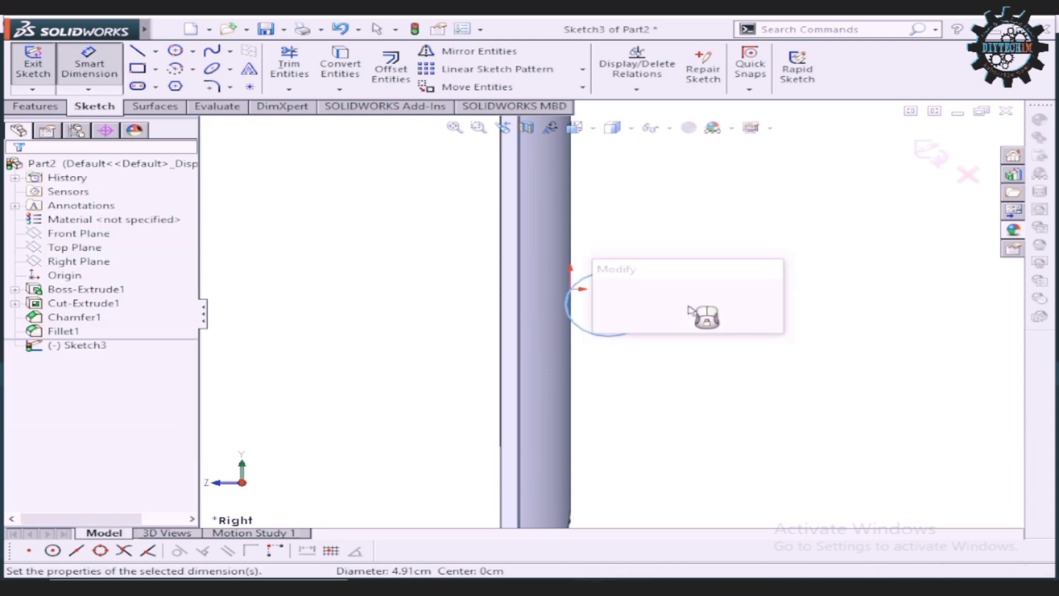
type("4")
key("Return")
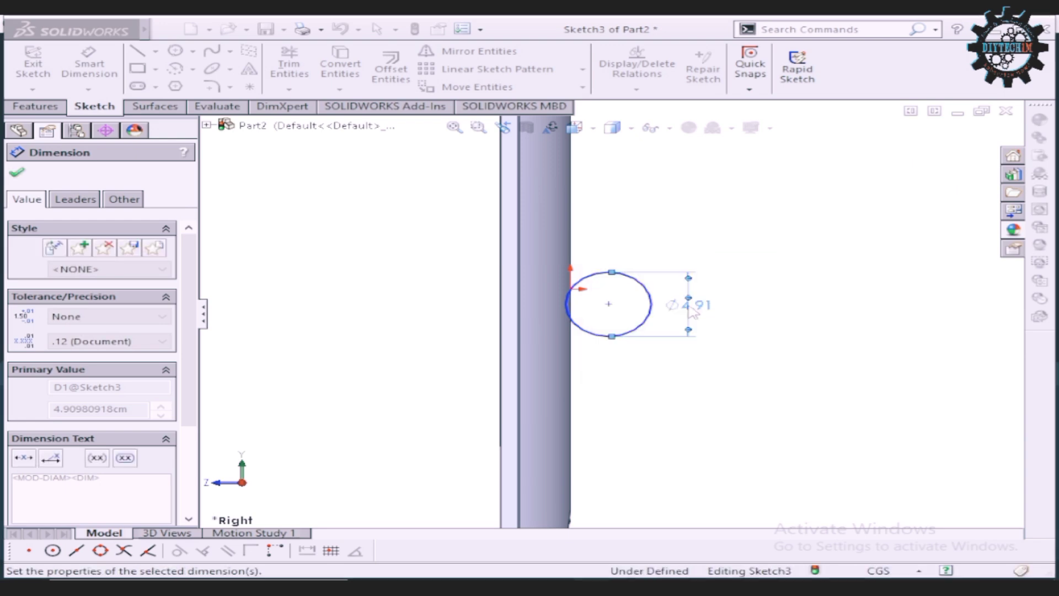
left_click(18, 176)
scroll(617, 331, "up", 3)
scroll(618, 362, "down", 2)
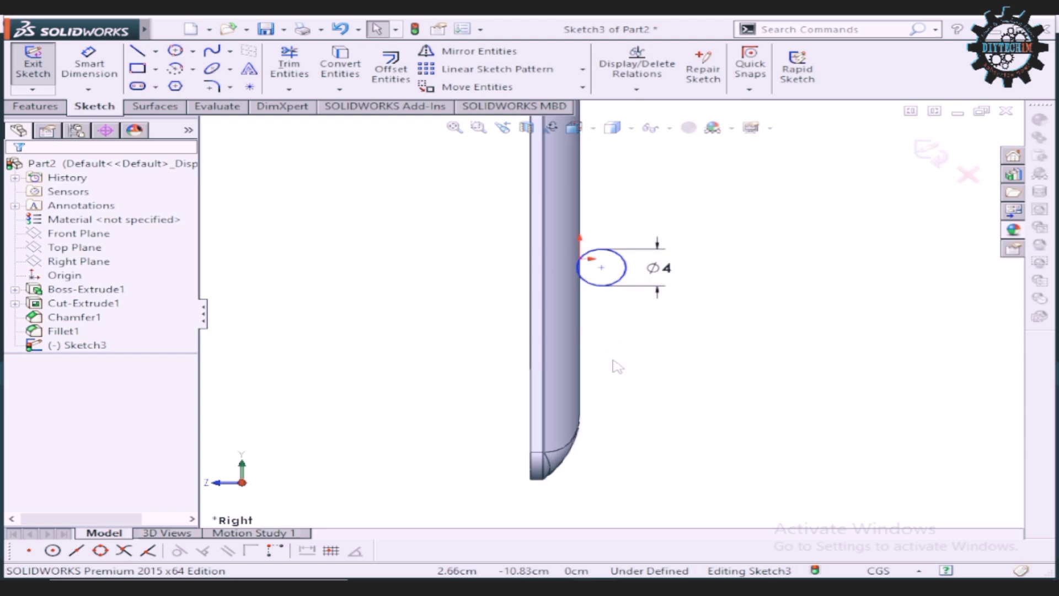
scroll(617, 369, "up", 2)
scroll(629, 394, "down", 2)
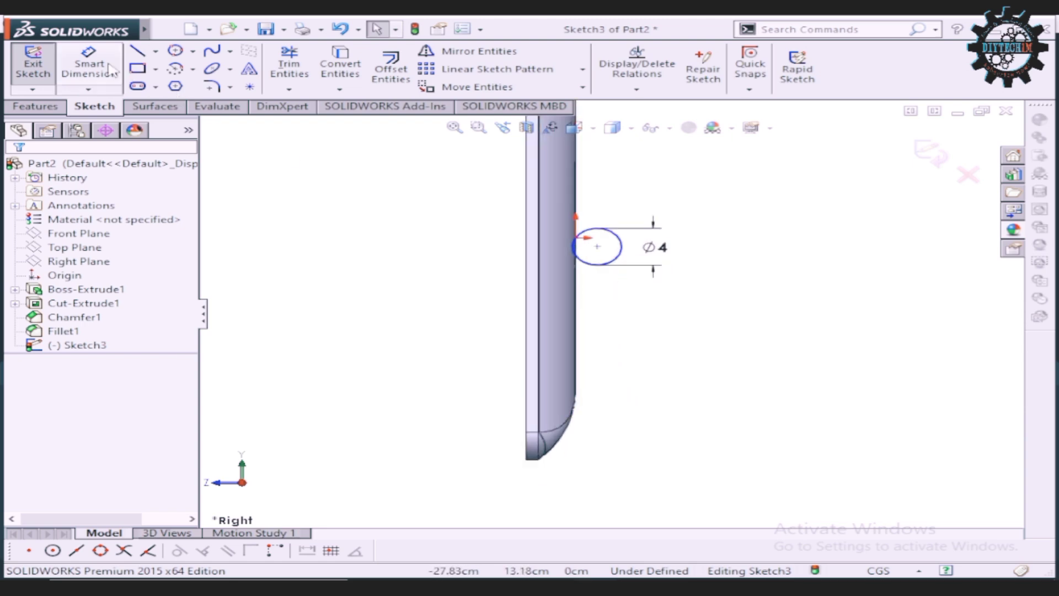
Step: Draw a slanted line down from the circle's edge and a horizontal base line to the left
left_click(138, 53)
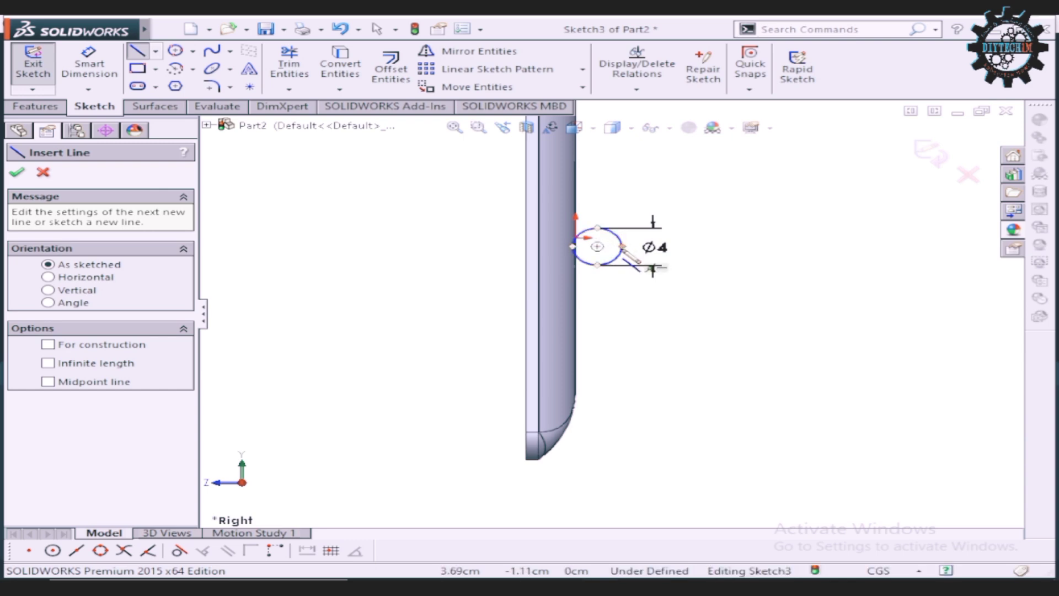
left_click(622, 247)
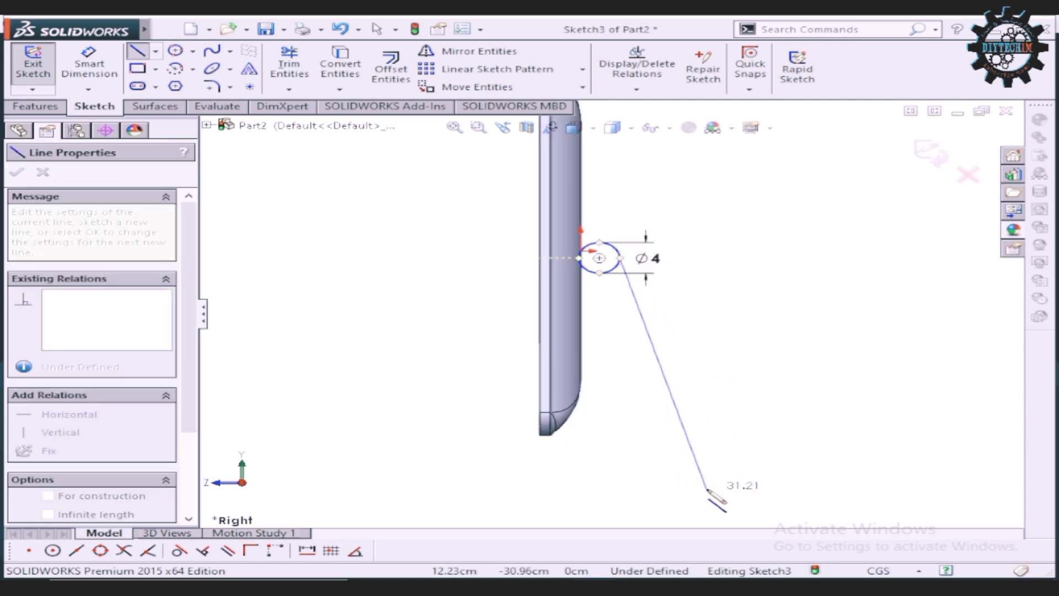
key("z")
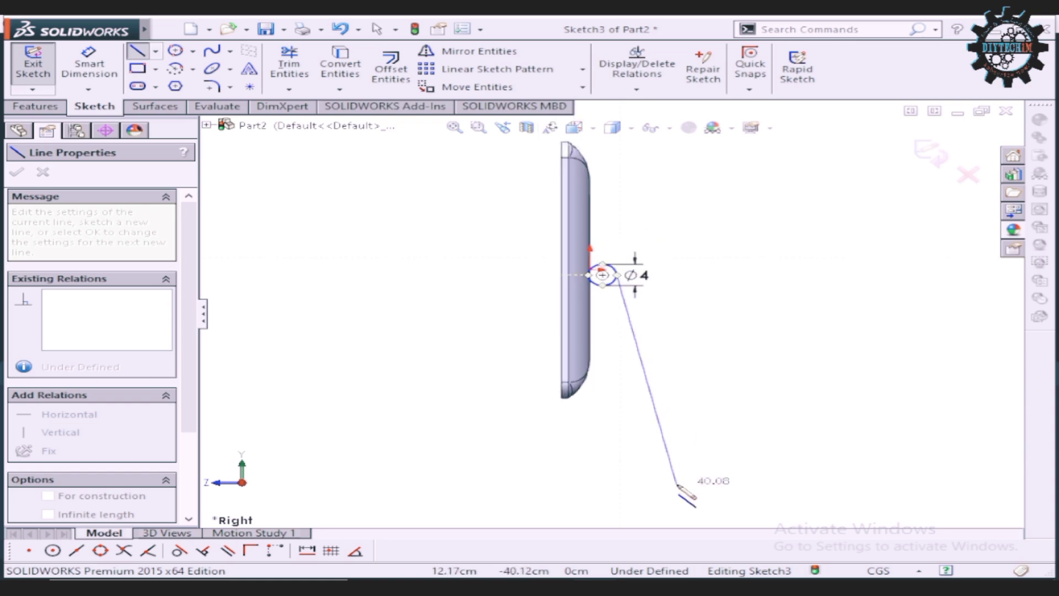
left_click(678, 484)
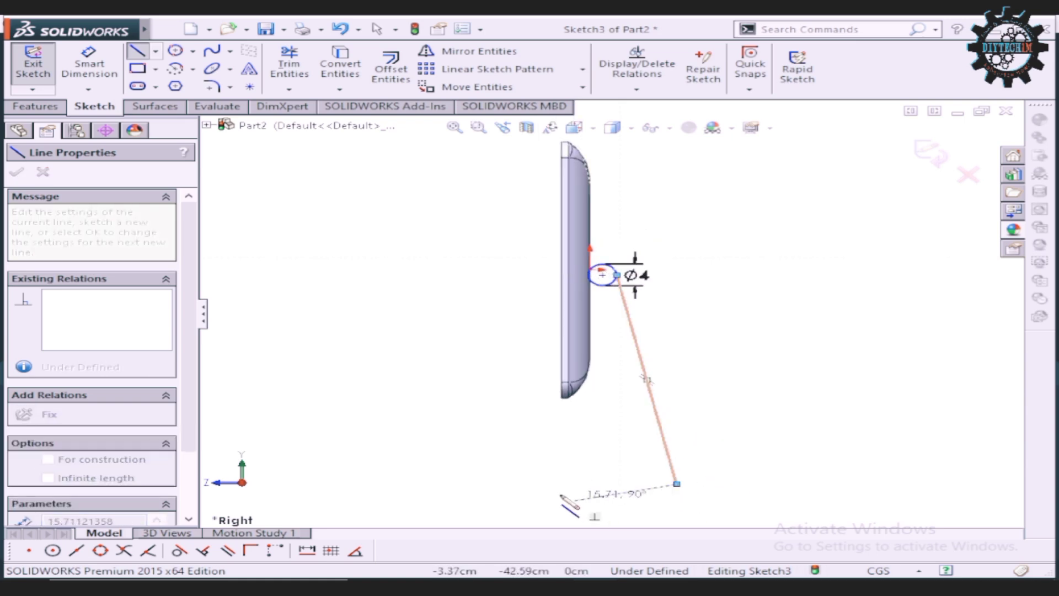
left_click(501, 484)
right_click(481, 455)
left_click(508, 426)
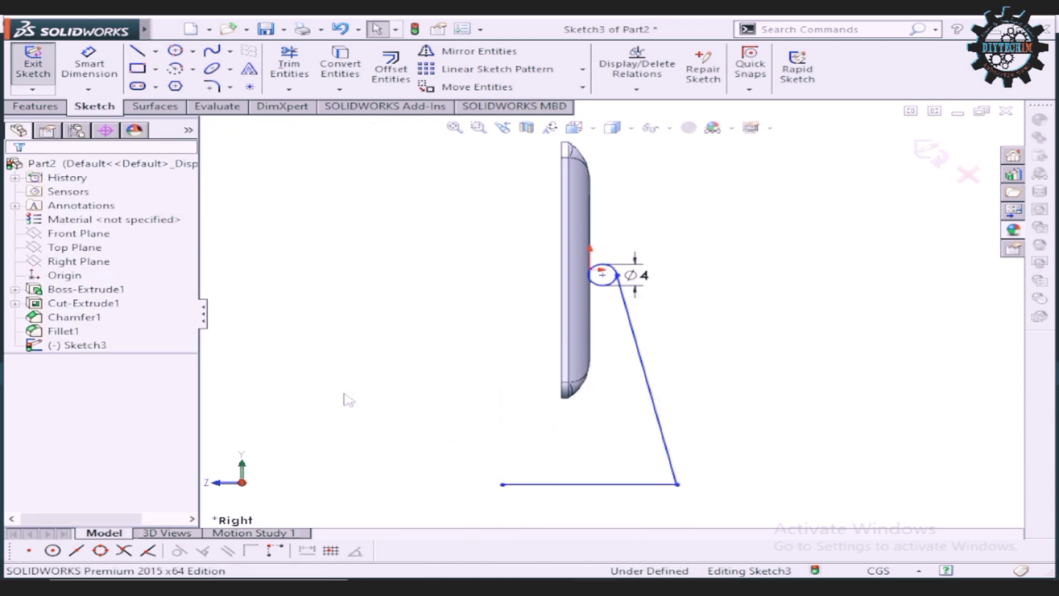
Step: Dimension the horizontal base line to 17.5 cm
left_click(109, 65)
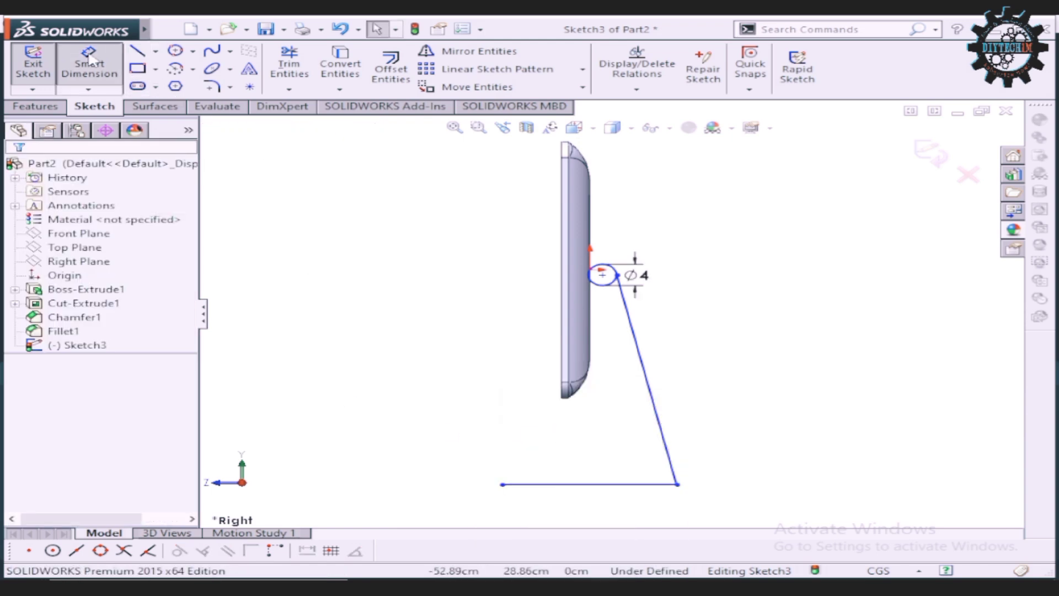
left_click(620, 485)
left_click(612, 524)
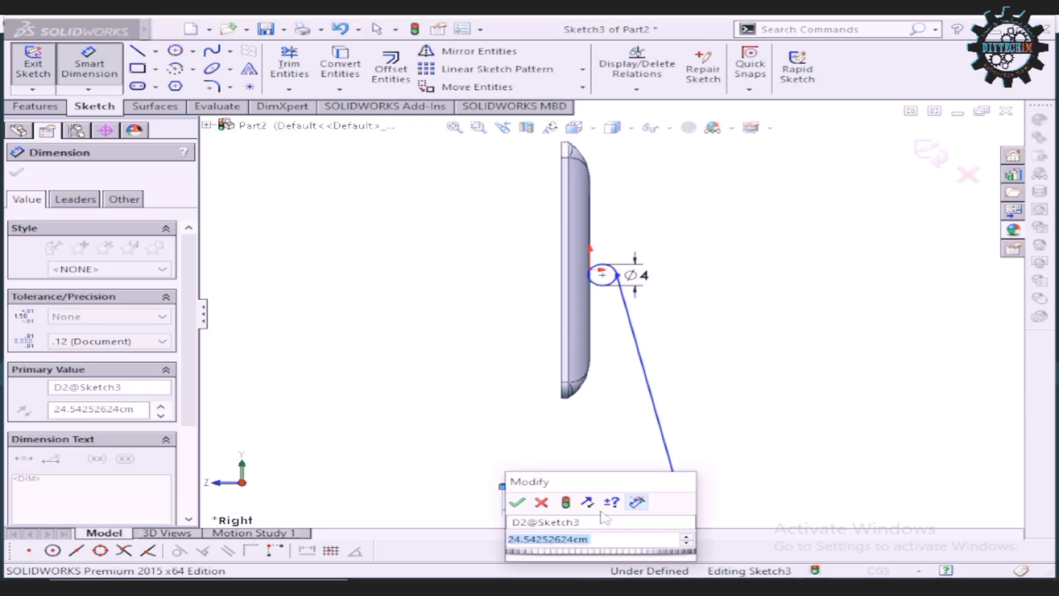
type("17")
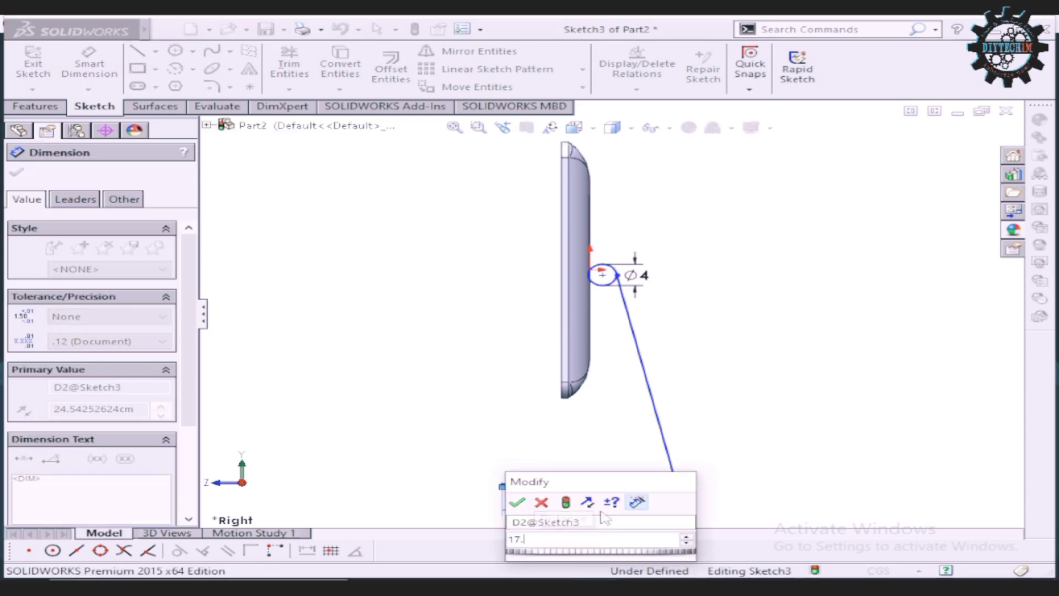
type(".5")
key("Return")
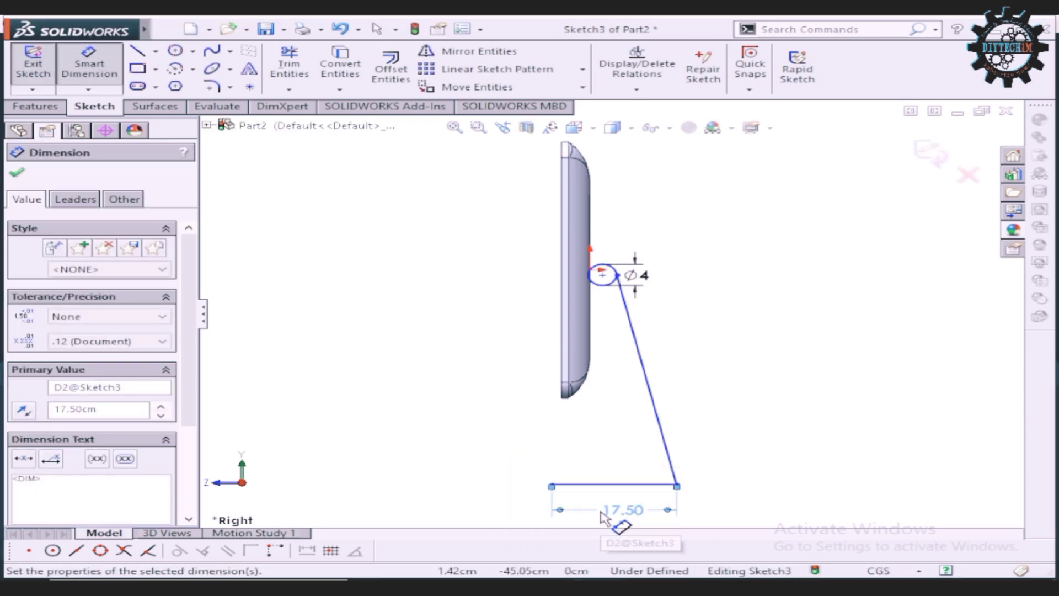
left_click(16, 172)
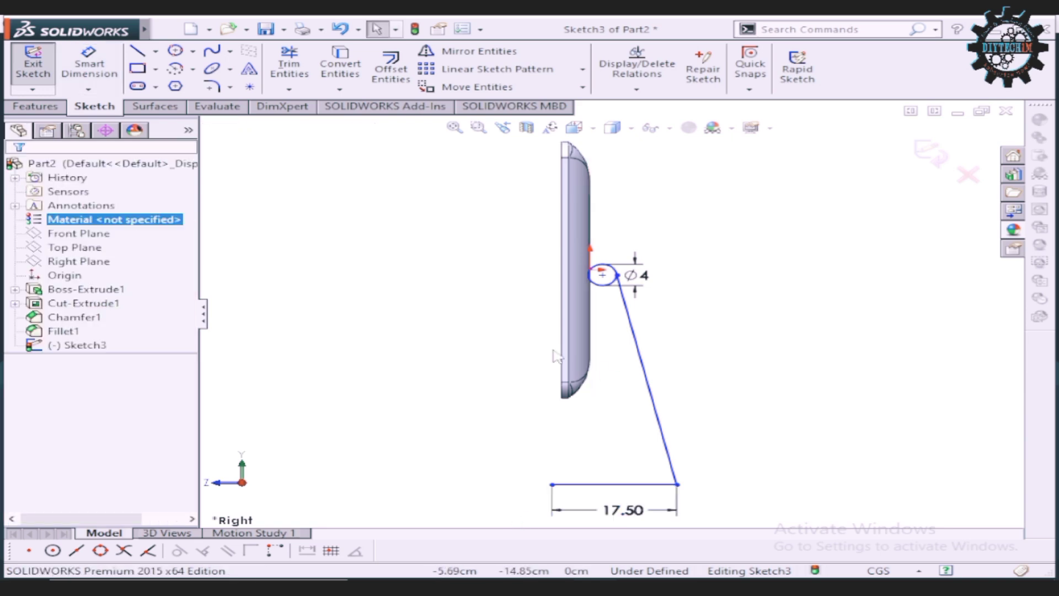
scroll(711, 423, "down", 1)
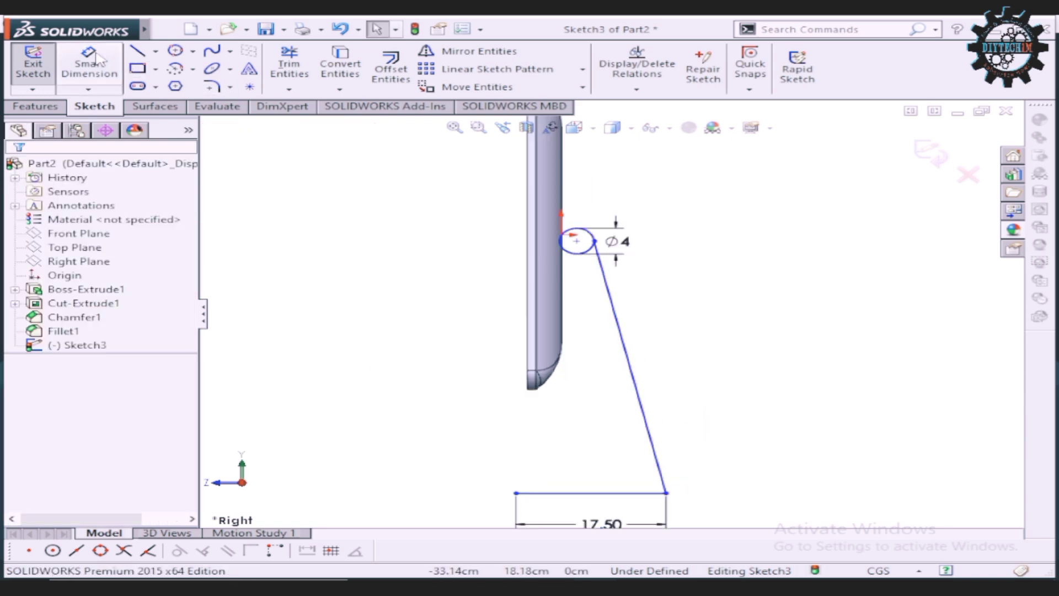
Step: Set the angle between the slanted line and the base to 80°
left_click(88, 63)
left_click(658, 463)
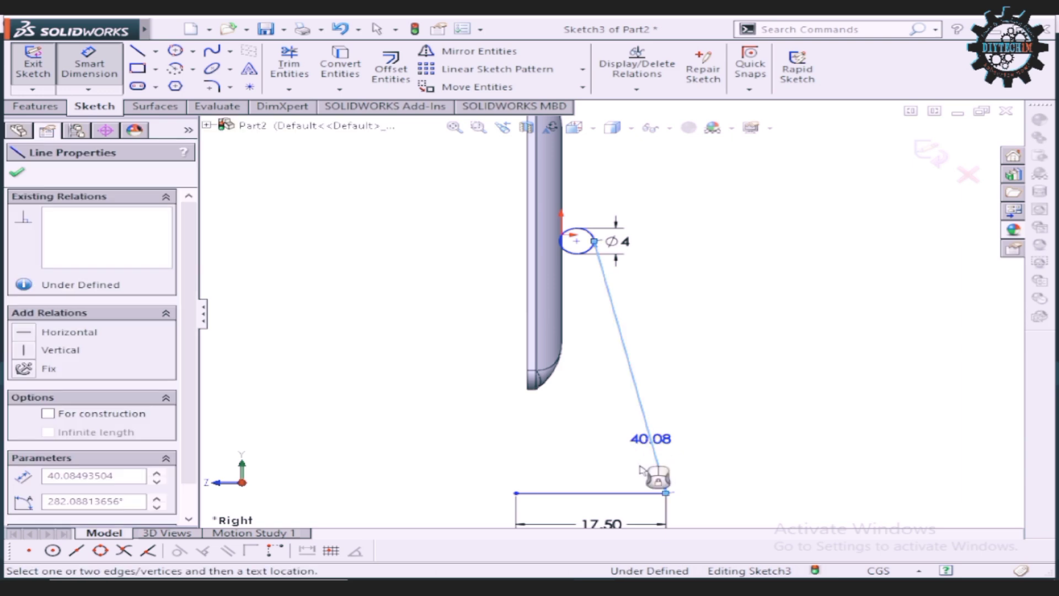
left_click(625, 496)
left_click(622, 474)
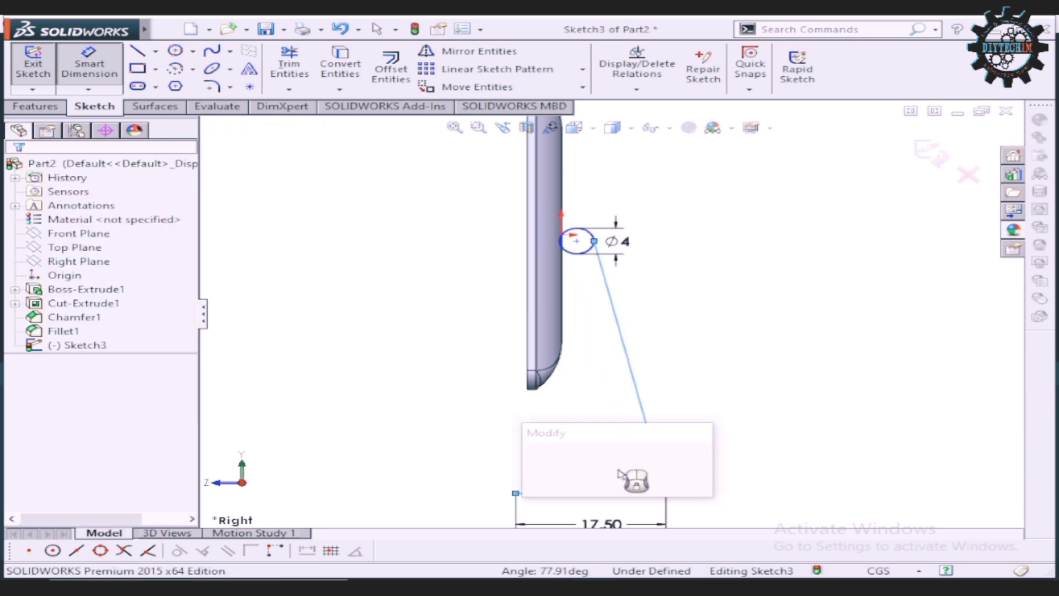
type("80")
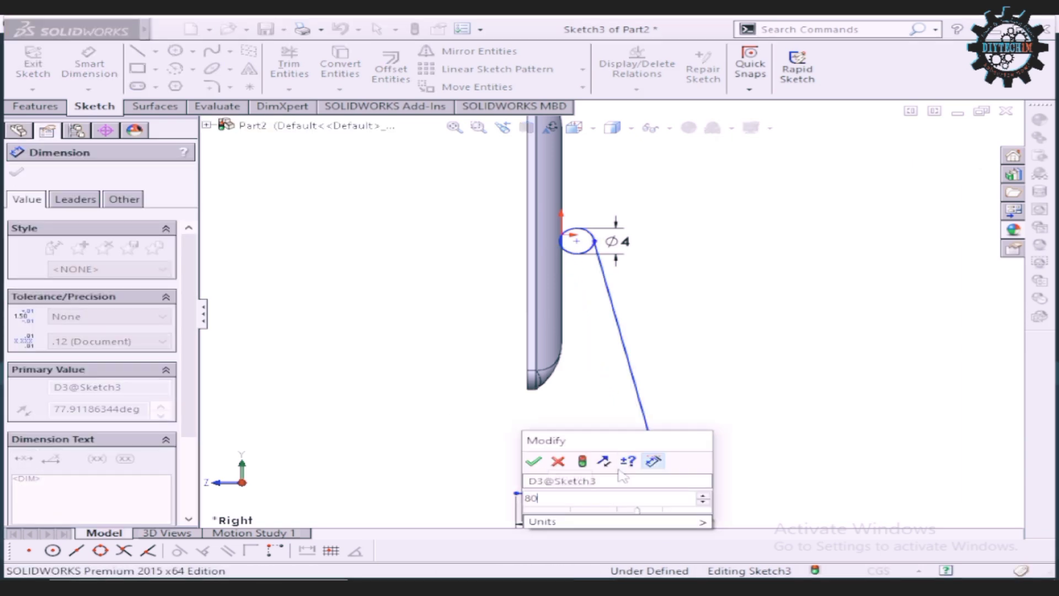
key("Return")
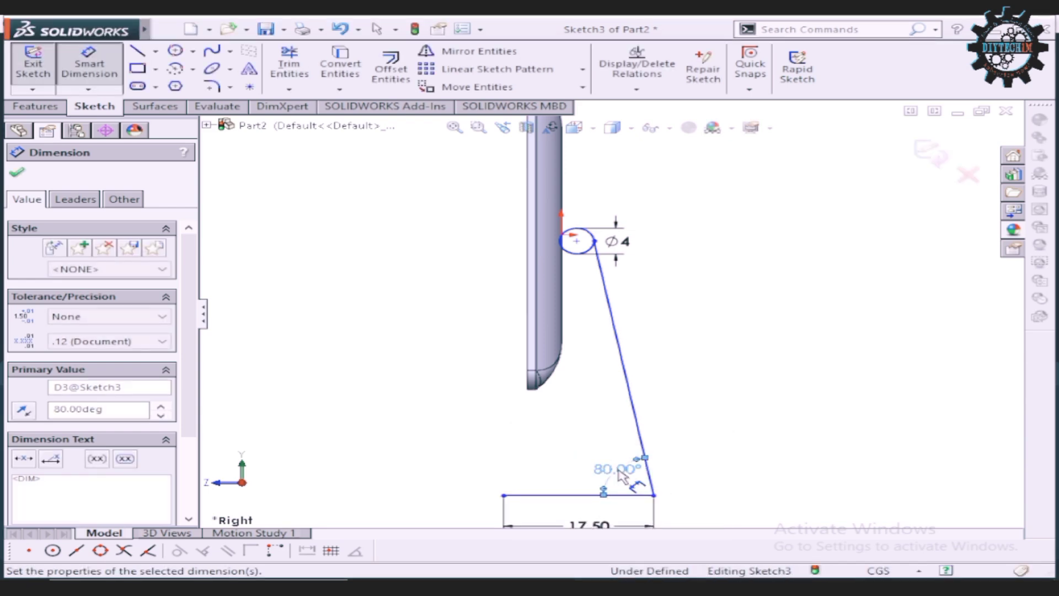
left_click(16, 173)
scroll(626, 265, "down", 2)
scroll(626, 265, "down", 2)
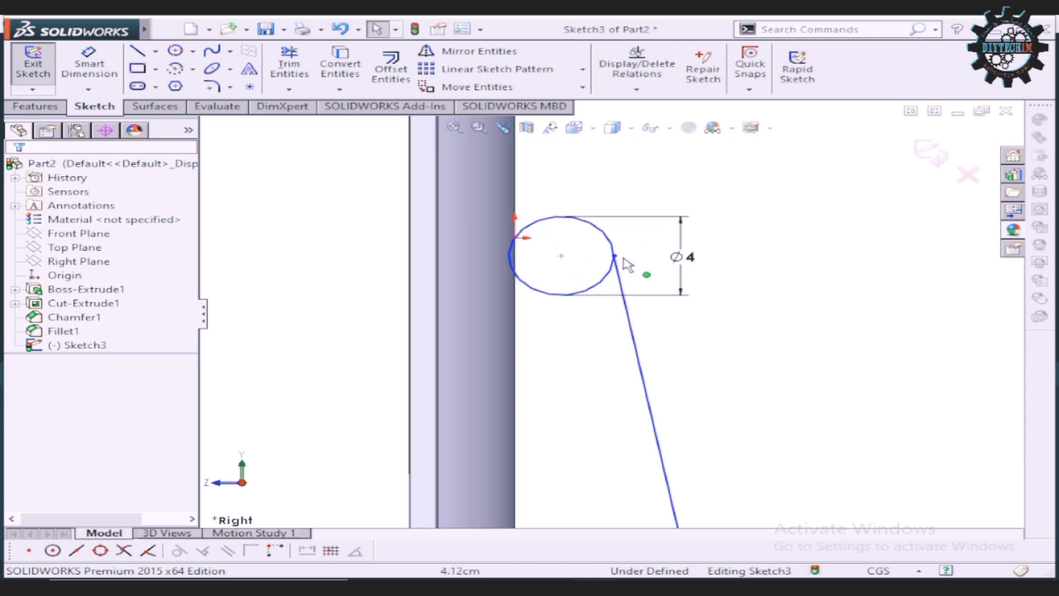
scroll(635, 298, "down", 1)
scroll(644, 322, "up", 1)
scroll(646, 323, "down", 3)
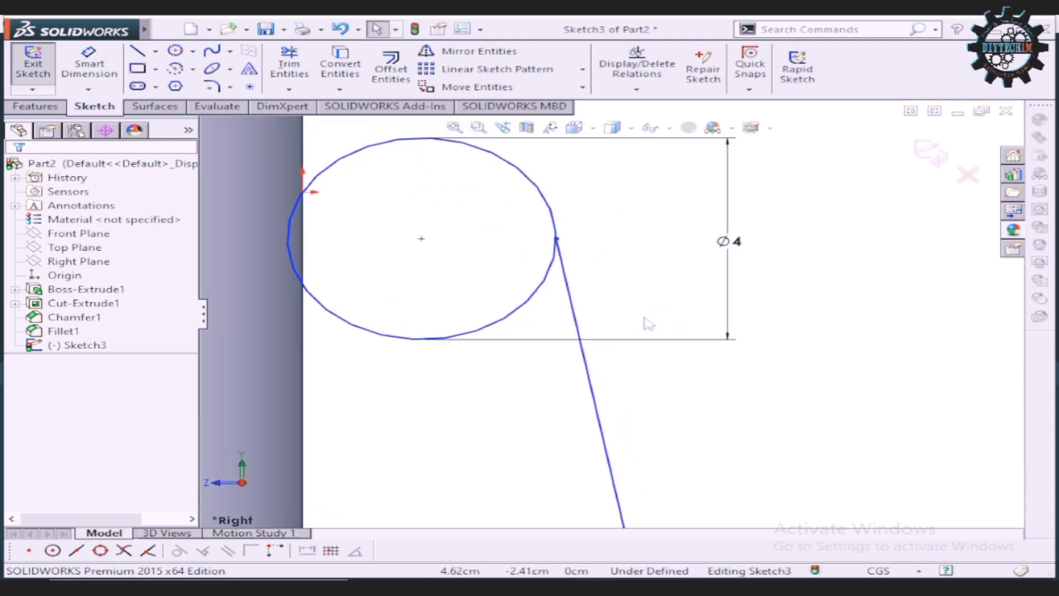
scroll(519, 320, "up", 2)
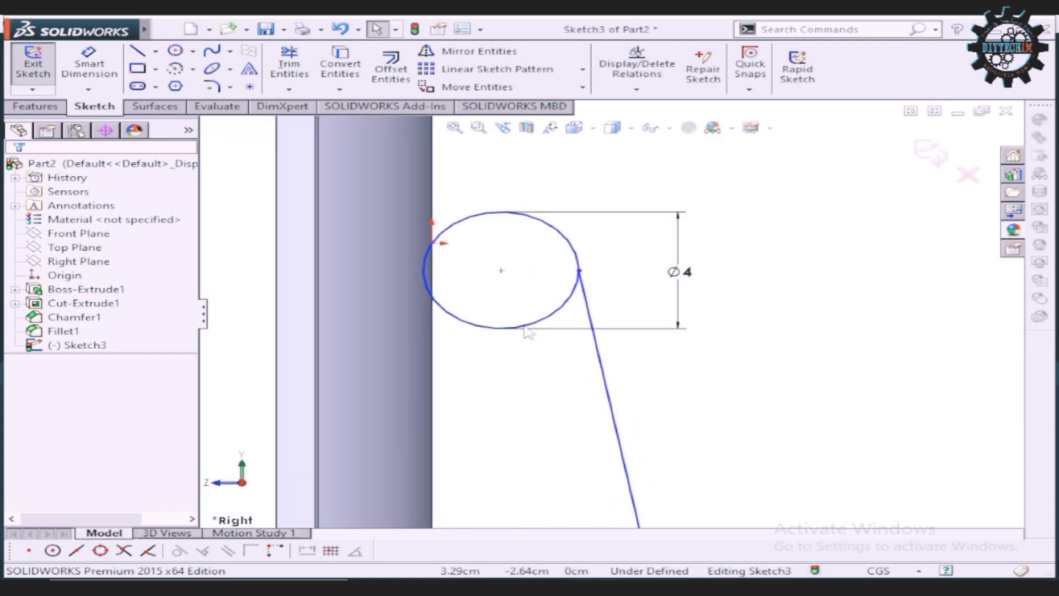
scroll(578, 304, "down", 2)
scroll(584, 312, "up", 1)
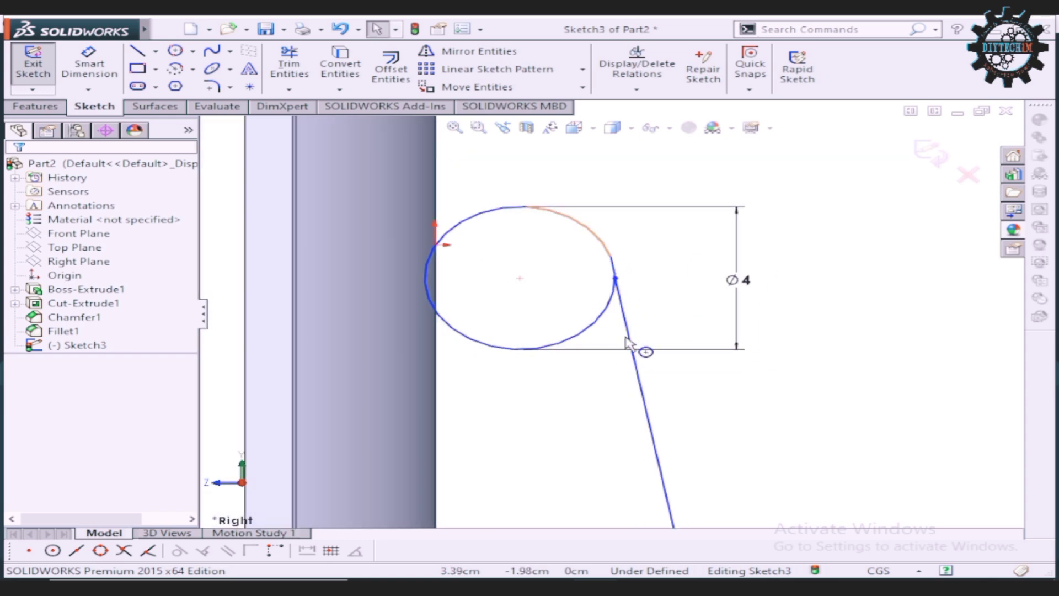
scroll(634, 343, "down", 1)
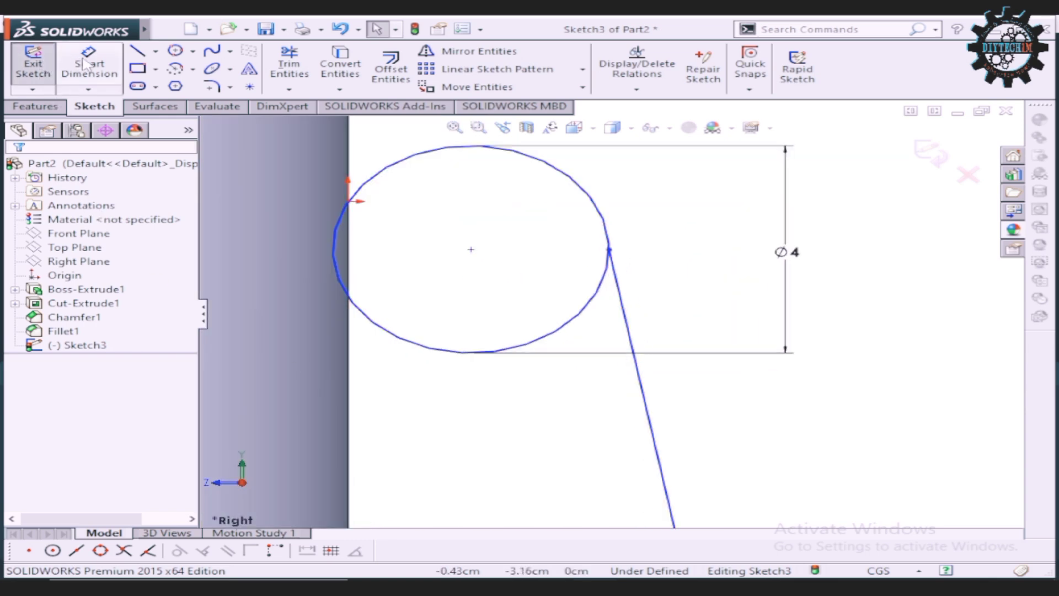
scroll(612, 314, "up", 2)
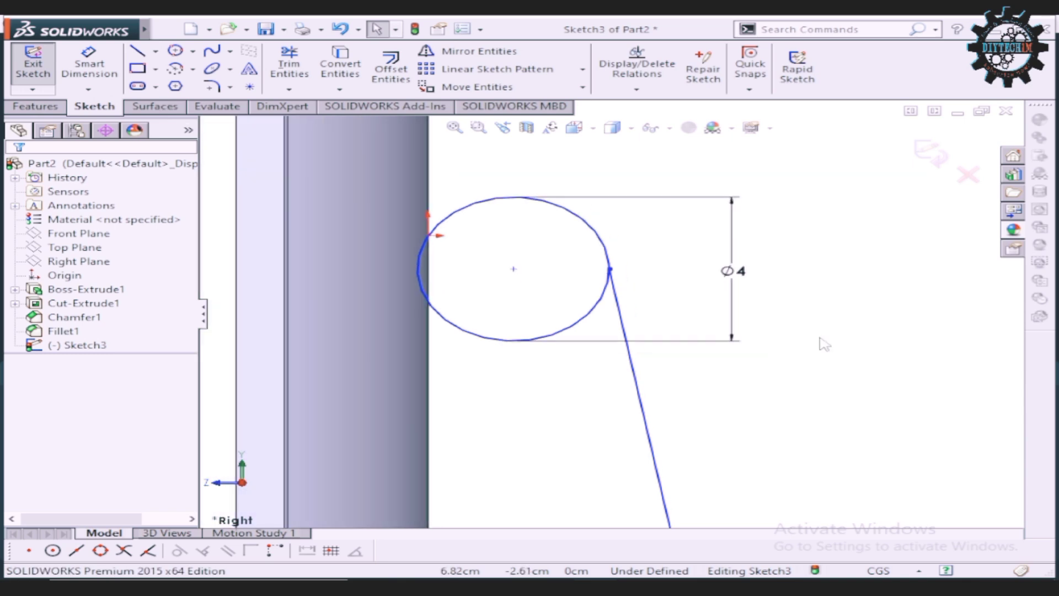
scroll(825, 344, "up", 3)
scroll(817, 343, "up", 1)
scroll(502, 289, "down", 1)
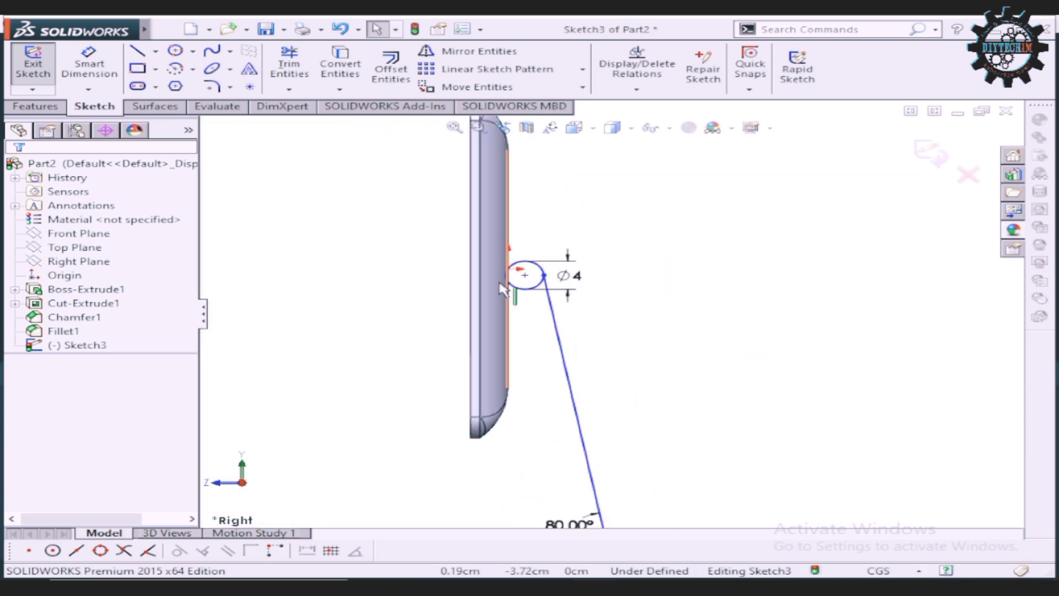
scroll(502, 289, "down", 1)
scroll(602, 282, "down", 2)
scroll(622, 313, "down", 1)
scroll(625, 319, "up", 1)
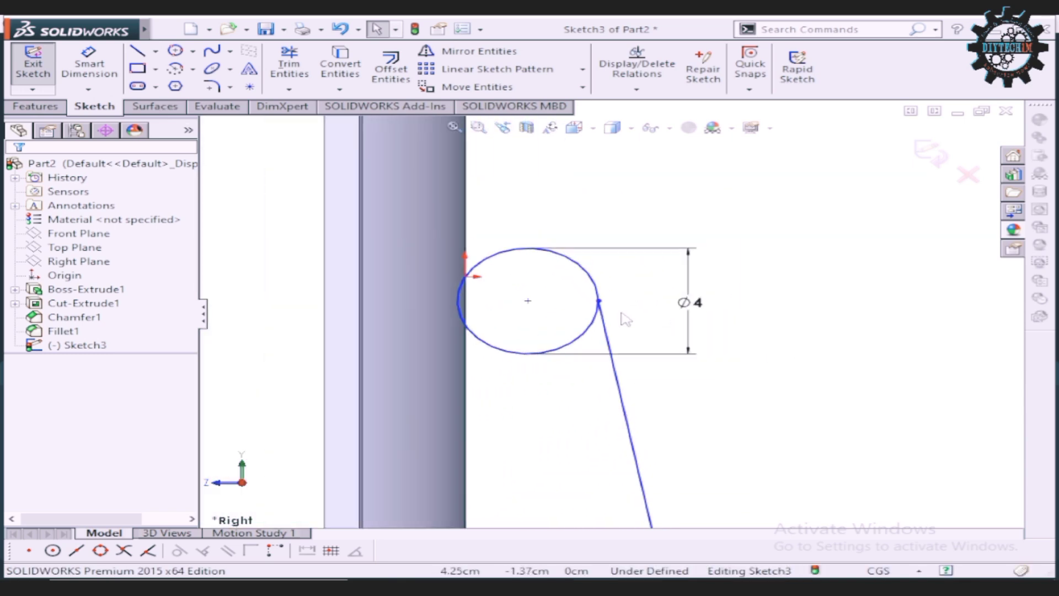
scroll(624, 326, "down", 1)
scroll(623, 331, "down", 1)
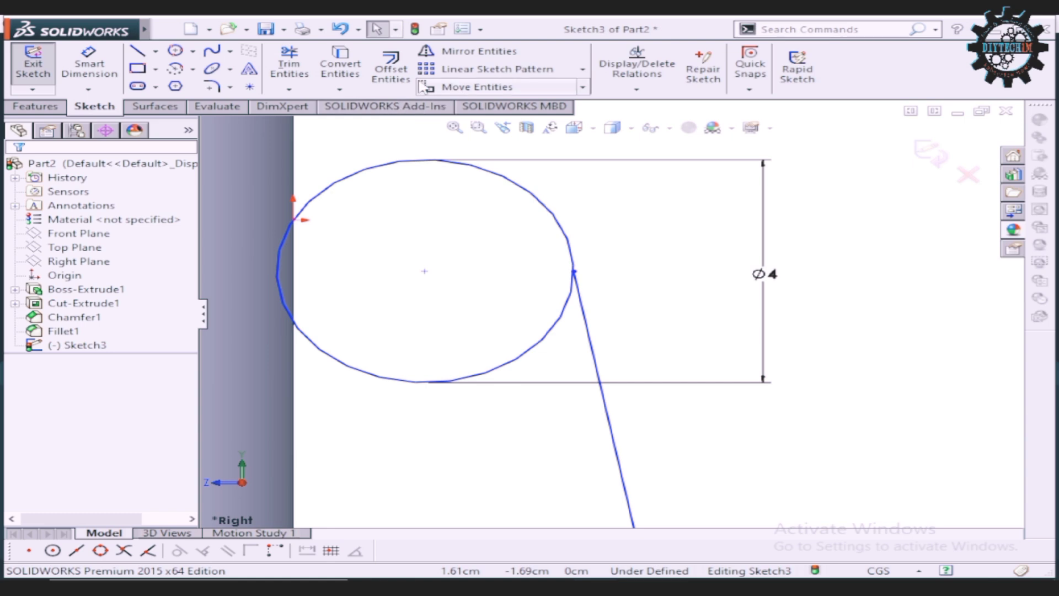
Step: Try a sketch chamfer between the slanted line and the circle, then cancel it
left_click(230, 87)
left_click(260, 117)
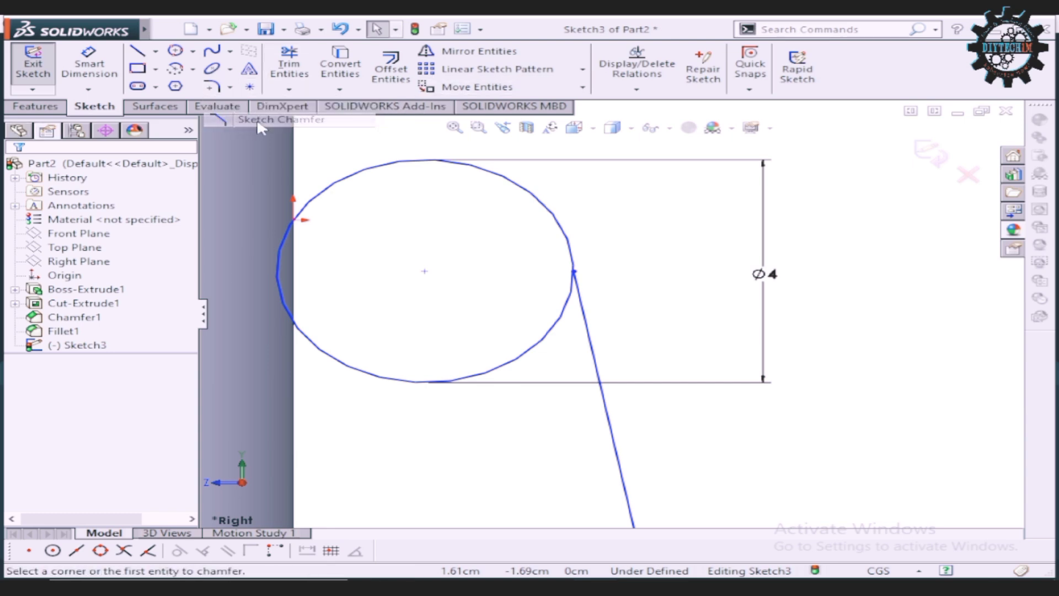
left_click(614, 436)
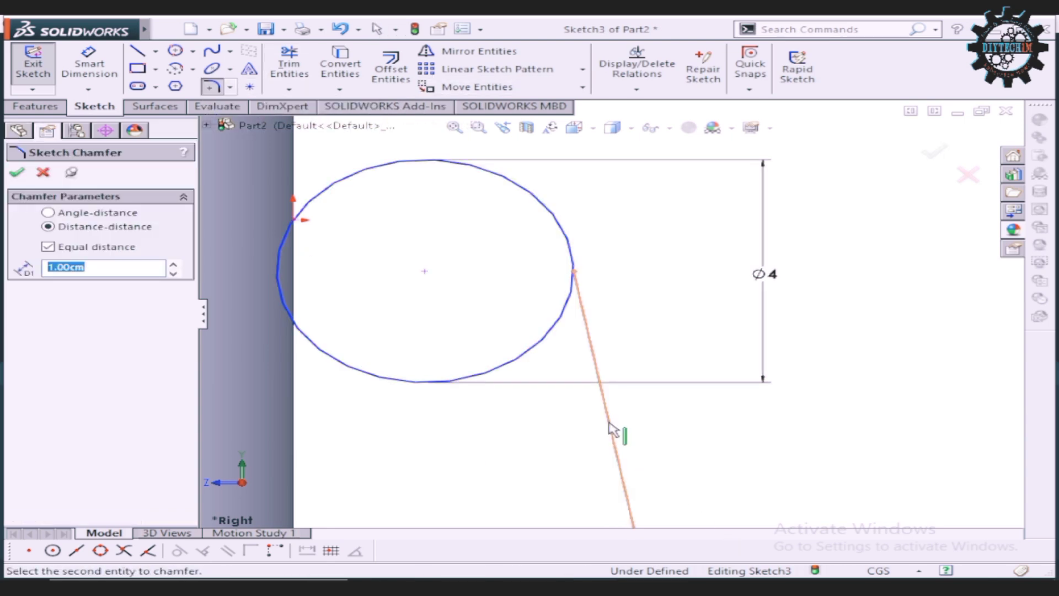
left_click(539, 349)
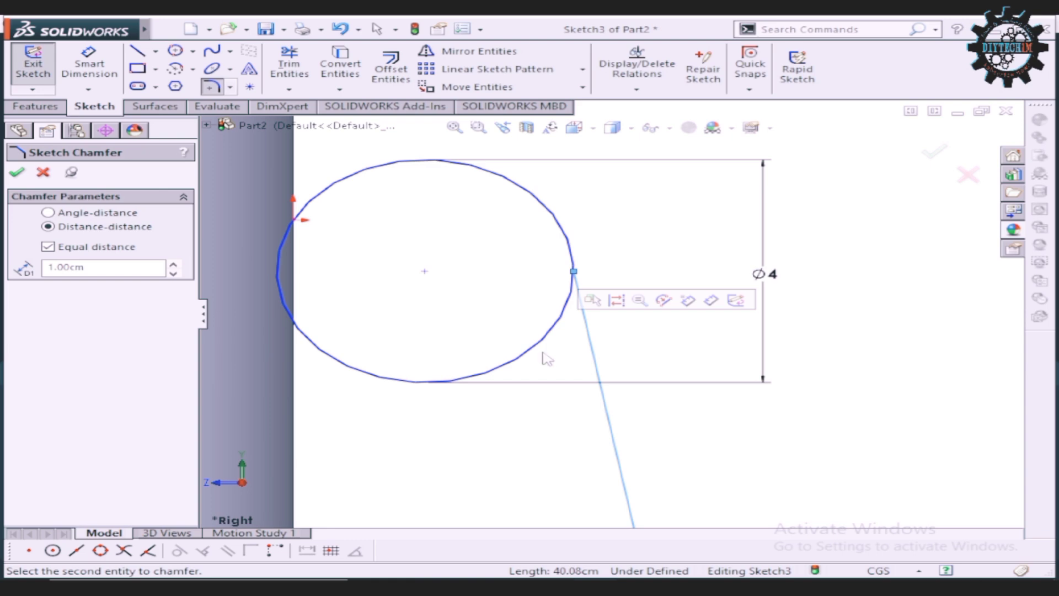
key("Escape")
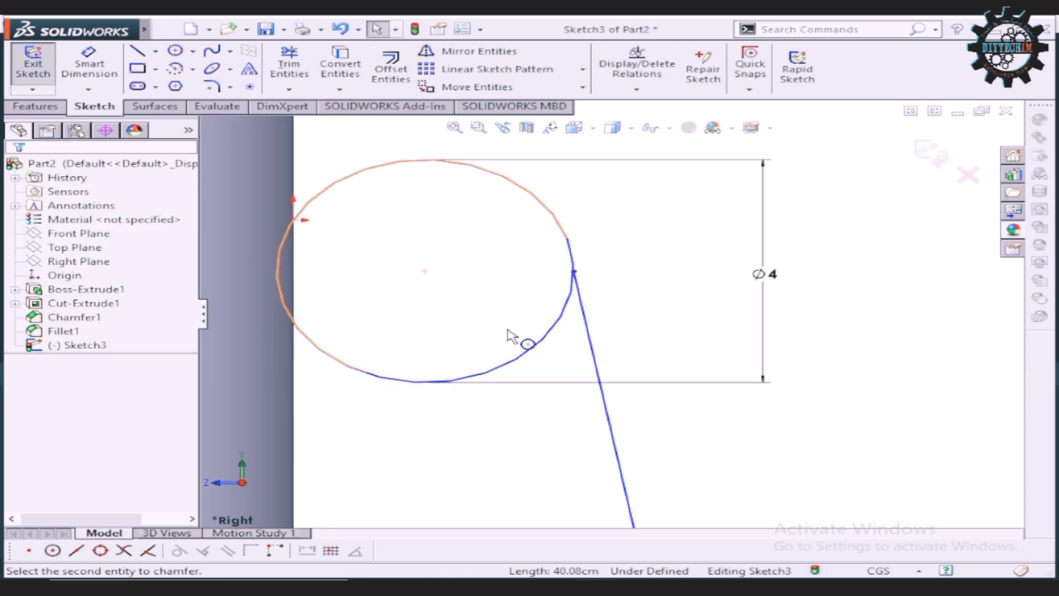
Step: Draw a line from the circle's centre down-right, past the slanted line
left_click(137, 50)
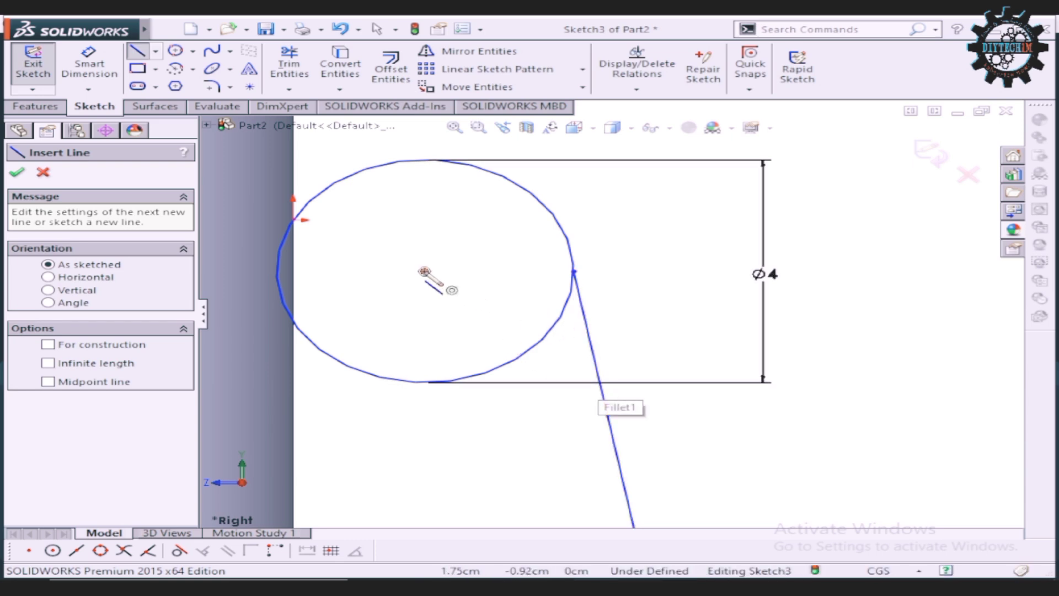
left_click(424, 271)
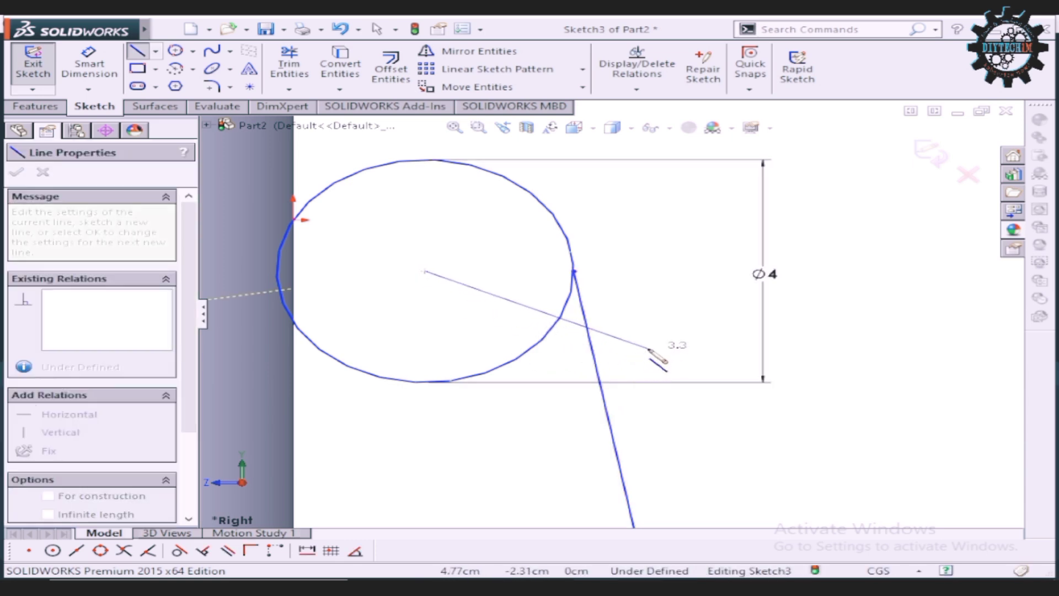
left_click(716, 446)
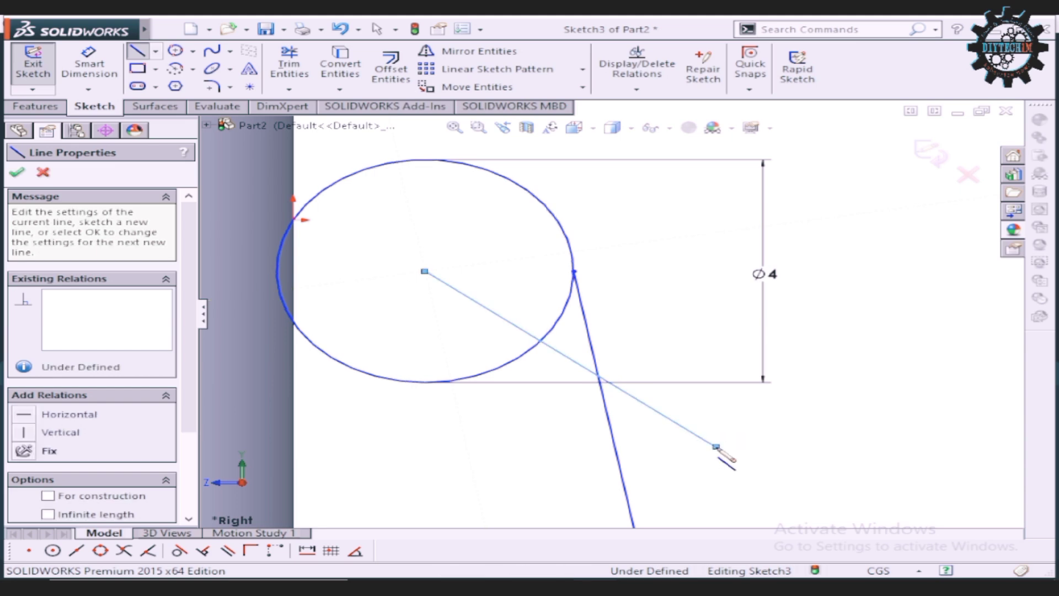
right_click(909, 359)
left_click(919, 374)
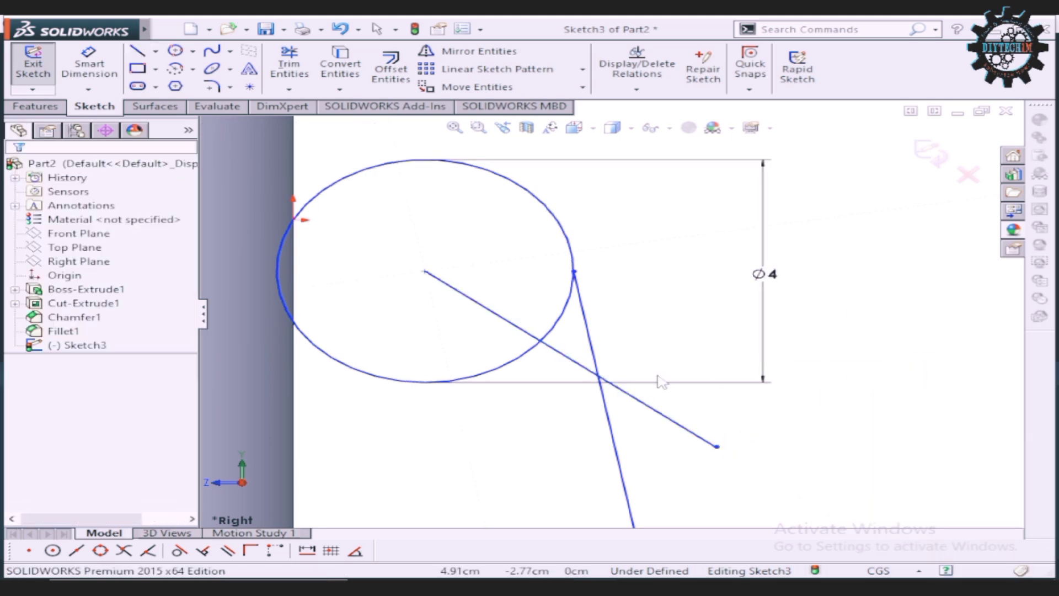
scroll(564, 367, "up", 3)
scroll(564, 344, "down", 1)
scroll(554, 339, "down", 2)
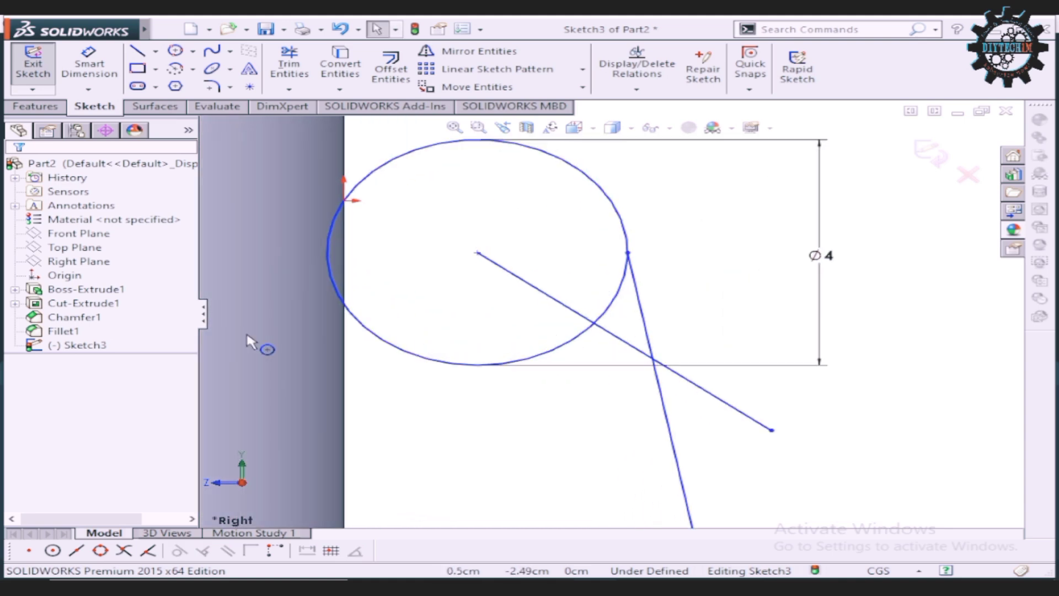
Step: Trim the new line inside the circle, its tail past the crossing, and the leg's upper stub
left_click(391, 67)
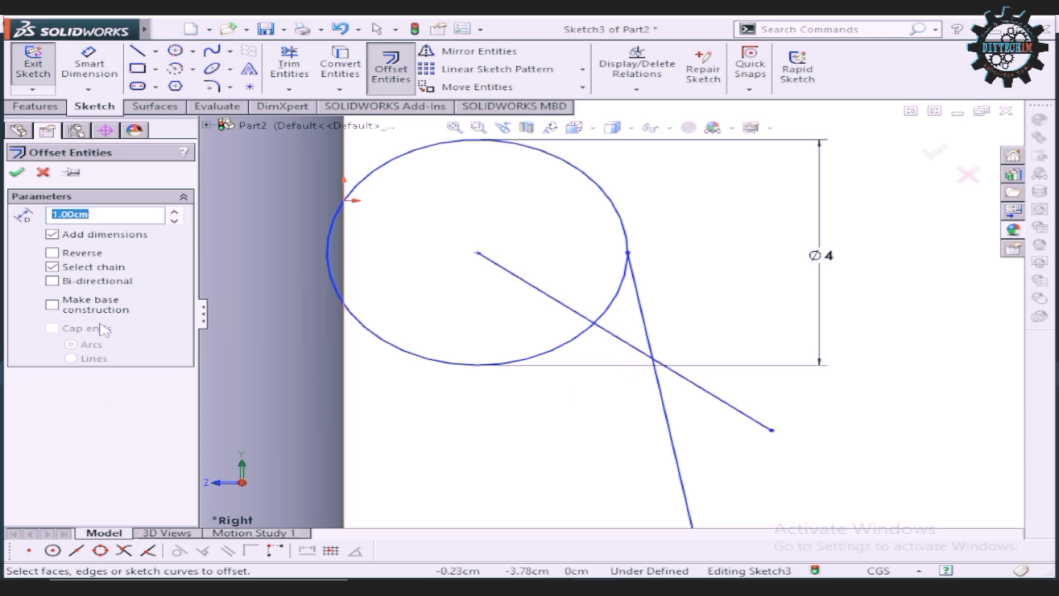
left_click(43, 172)
left_click(289, 65)
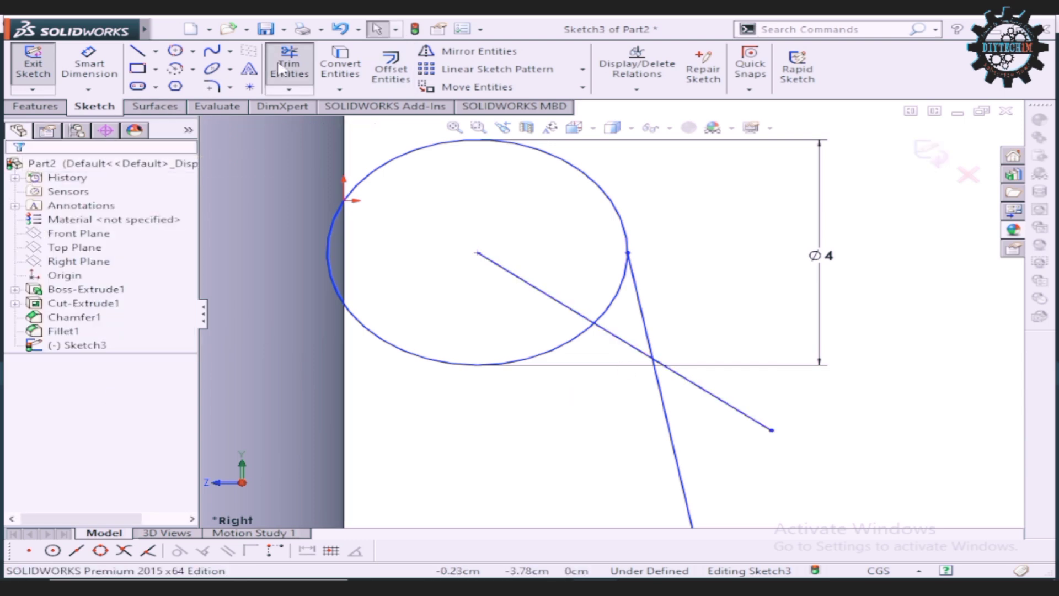
left_click(516, 277)
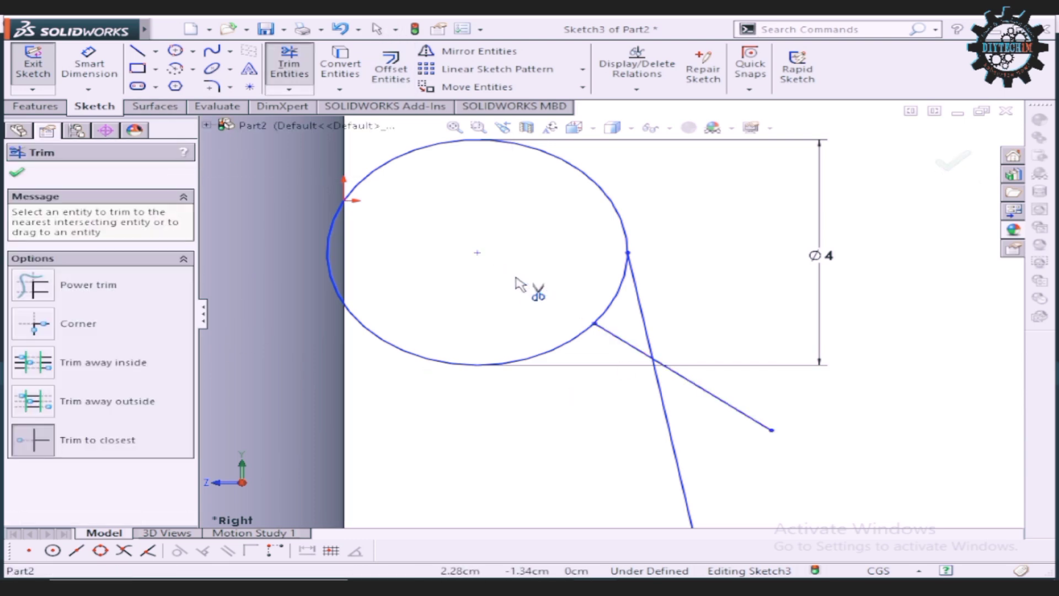
left_click(644, 319)
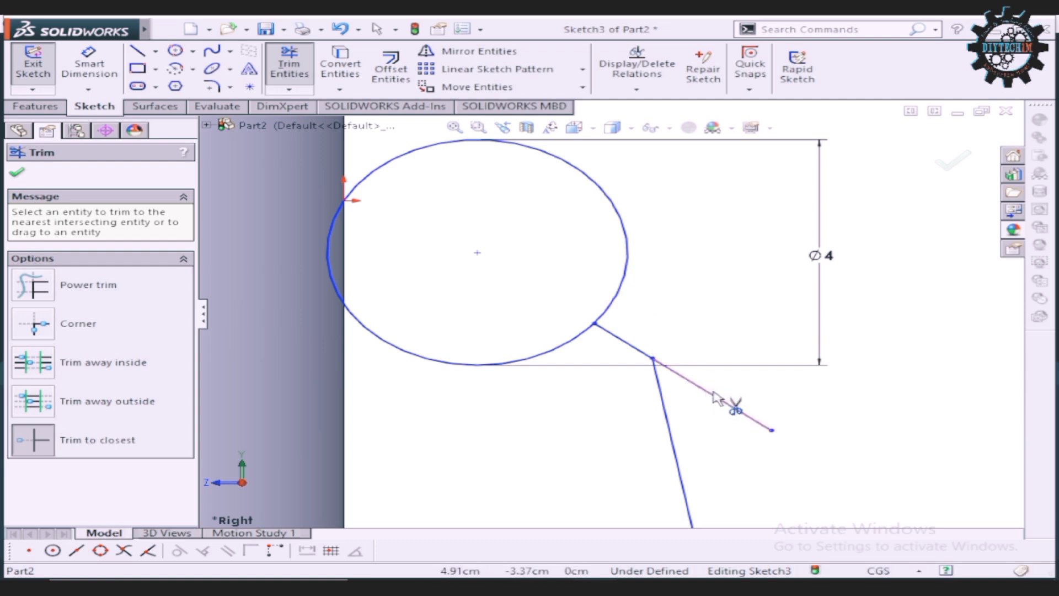
left_click(715, 396)
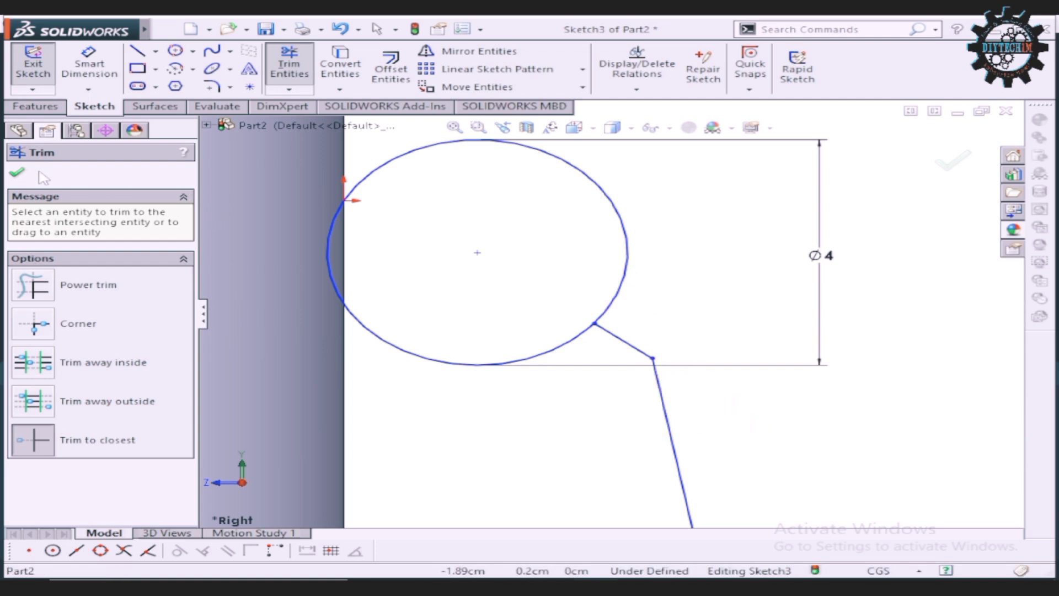
left_click(17, 175)
scroll(595, 326, "up", 3)
scroll(595, 326, "up", 3)
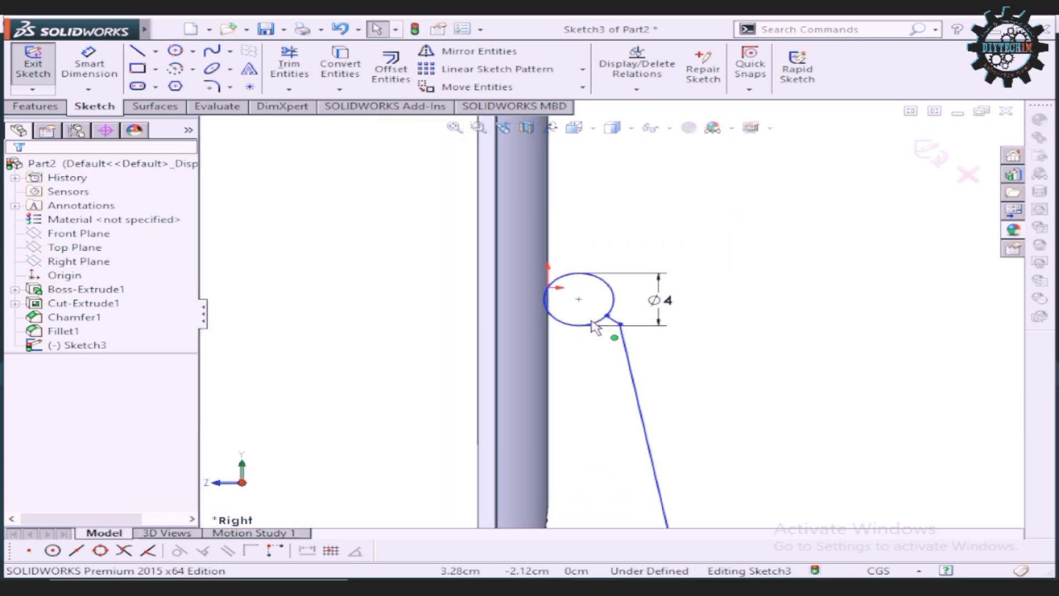
scroll(596, 327, "up", 2)
scroll(607, 309, "down", 2)
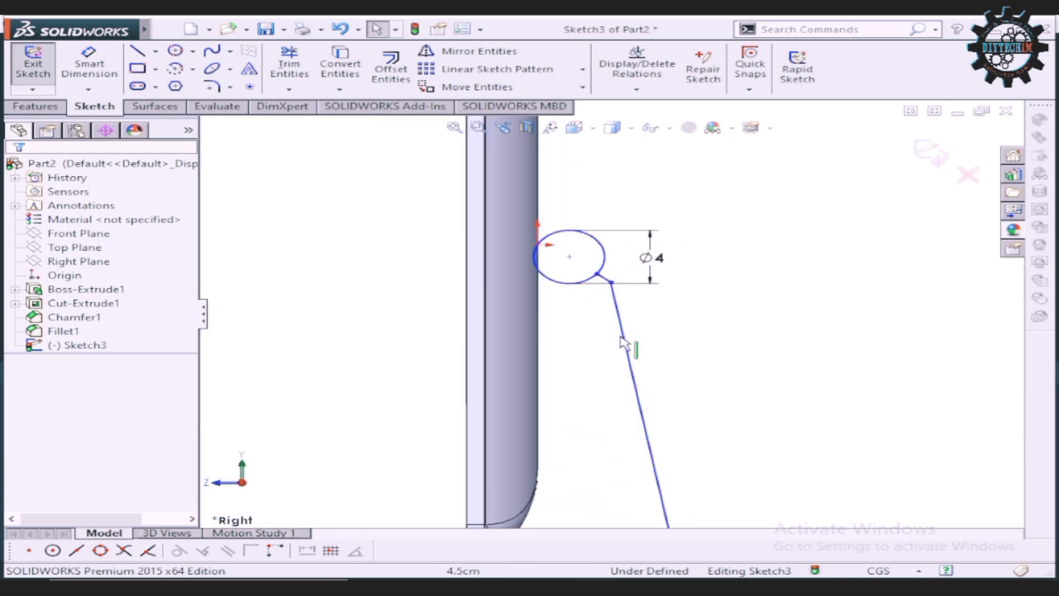
scroll(622, 280, "down", 2)
scroll(622, 280, "down", 2)
scroll(623, 281, "down", 3)
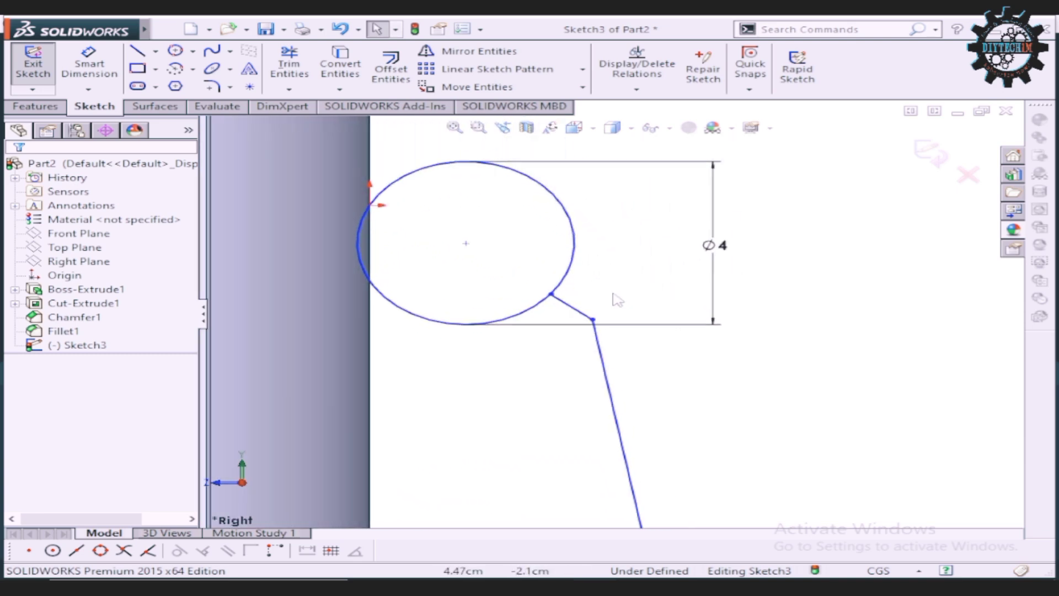
scroll(601, 321, "down", 3)
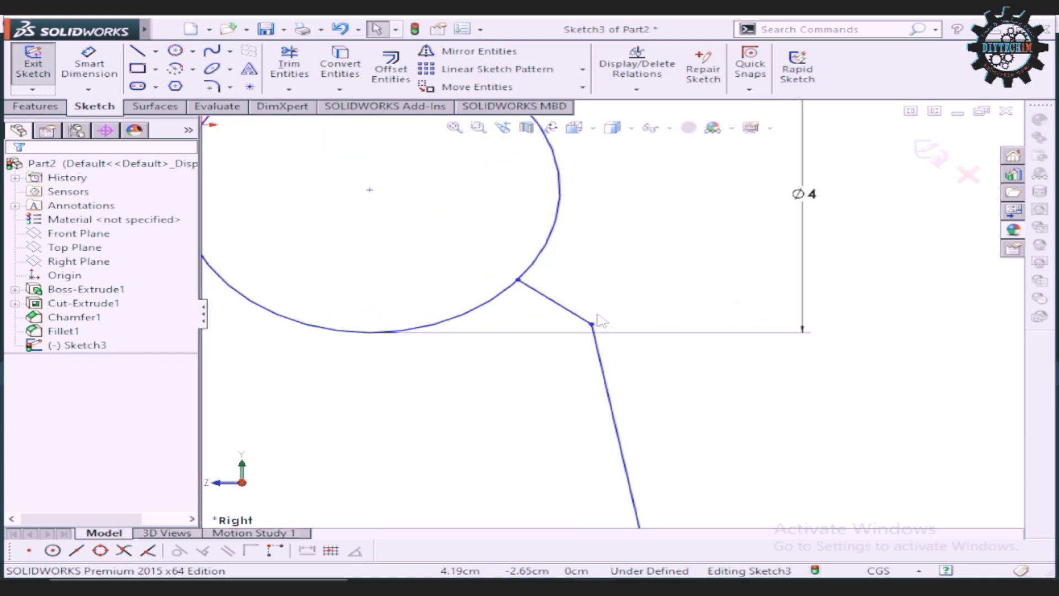
scroll(600, 321, "down", 1)
scroll(600, 322, "down", 2)
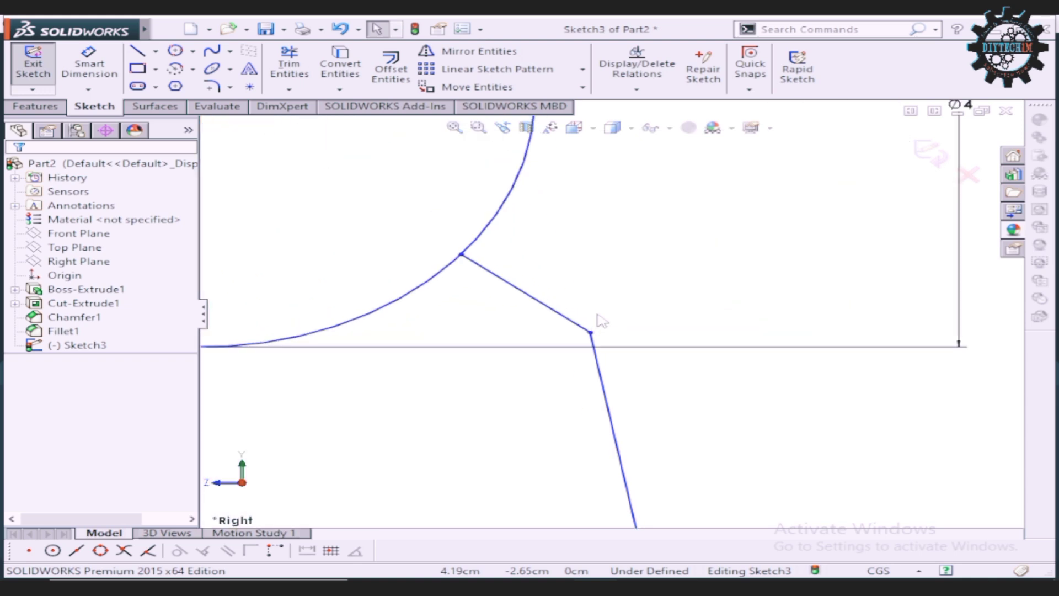
Step: Dimension the angle between the short link line and the slanted leg to 135°
left_click(212, 88)
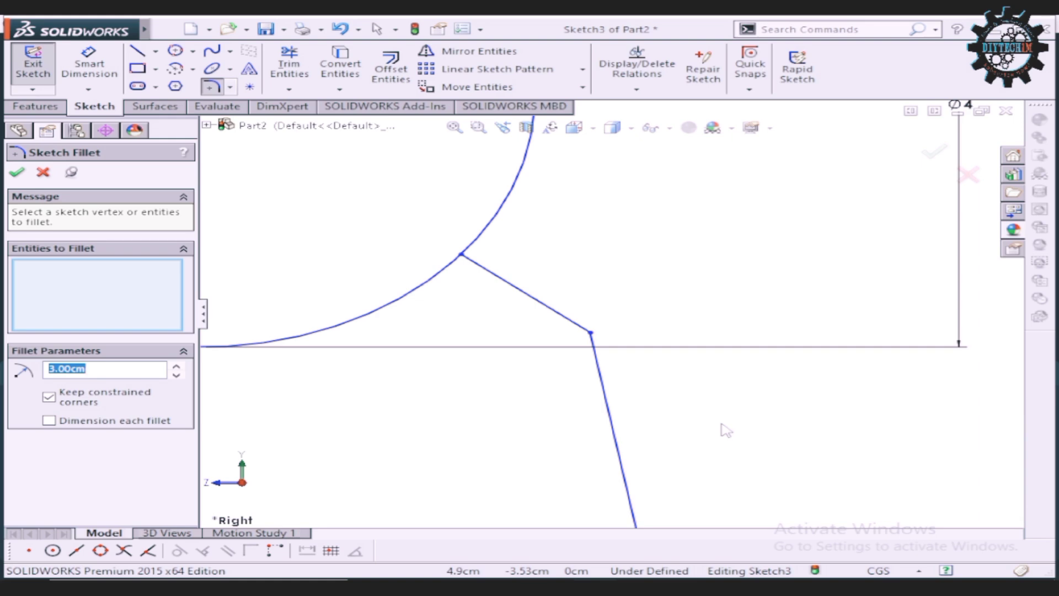
key("Escape")
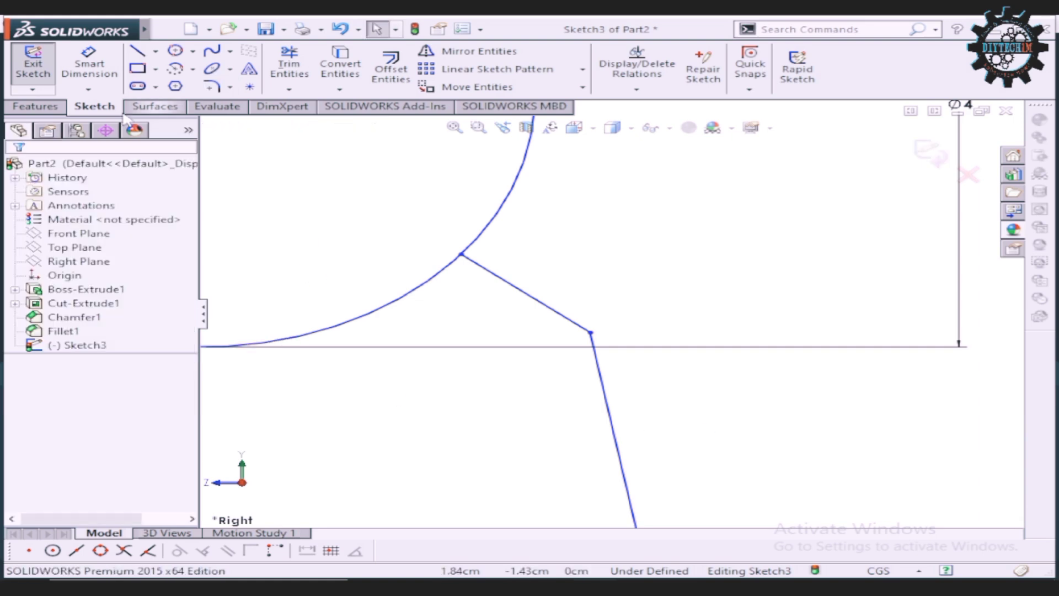
left_click(99, 65)
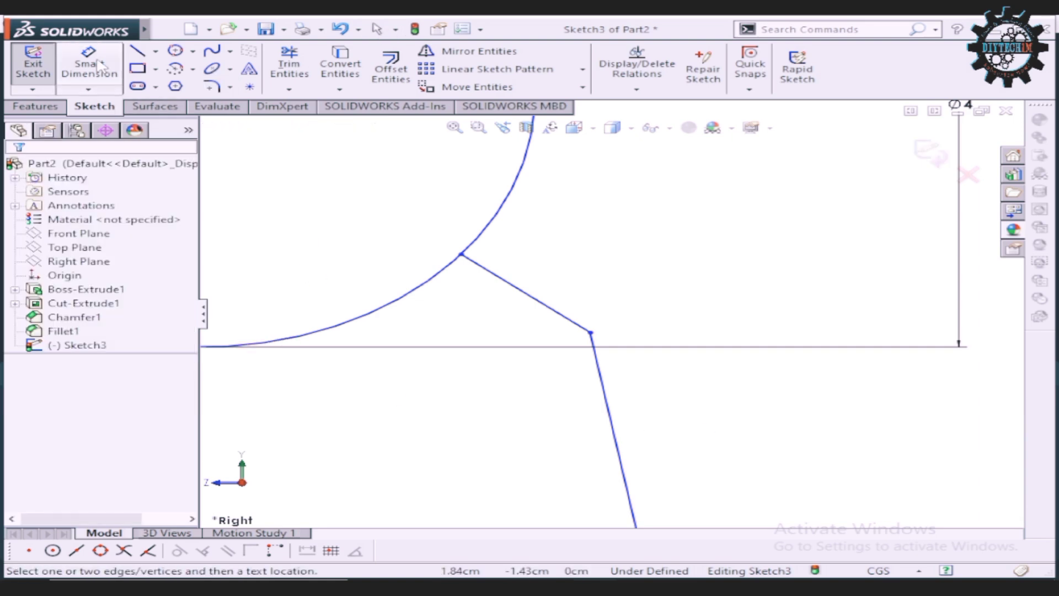
left_click(551, 308)
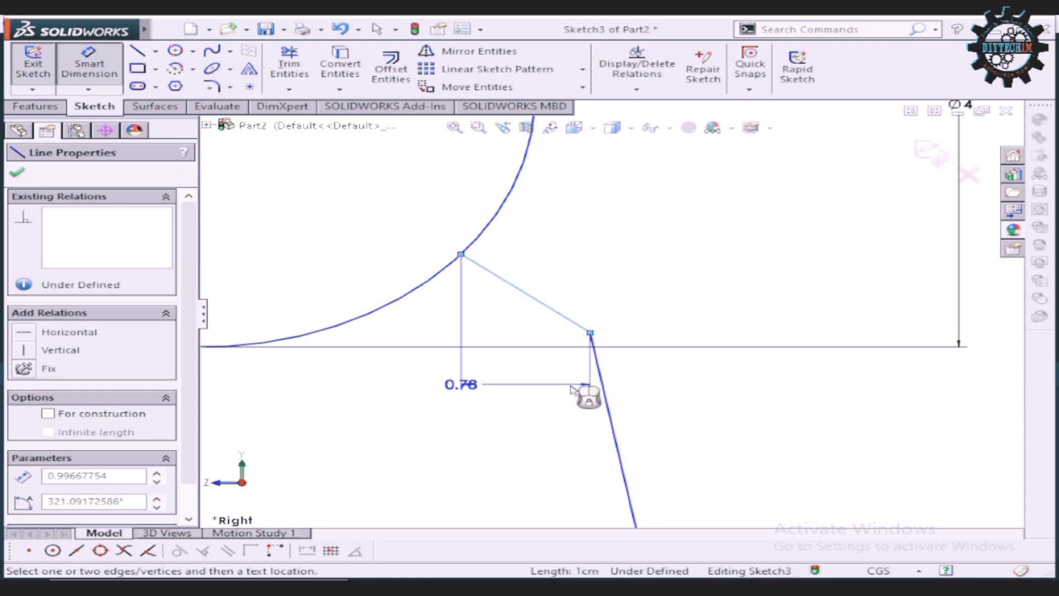
left_click(608, 408)
left_click(522, 376)
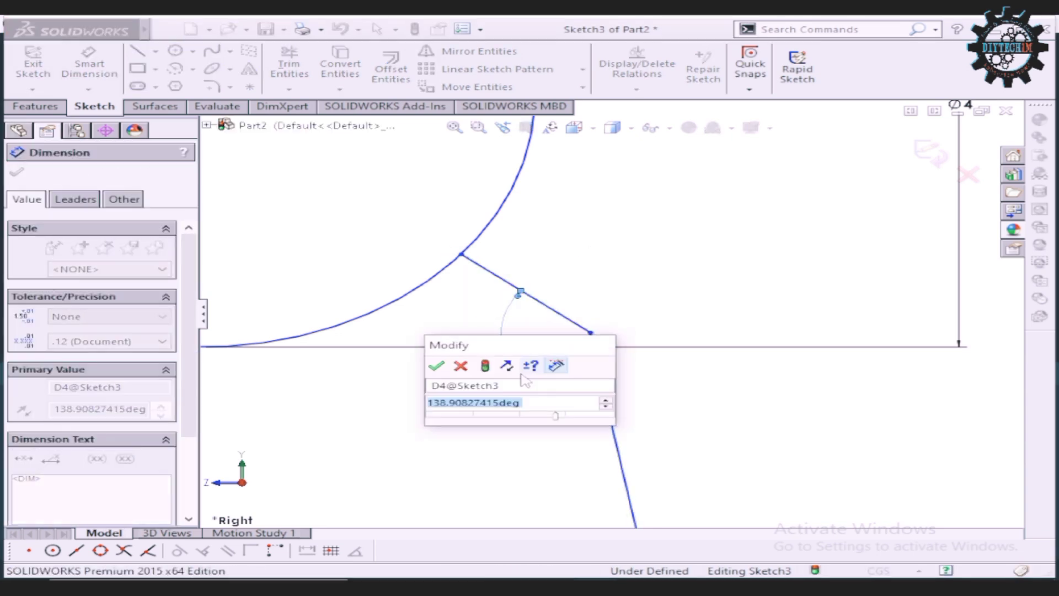
type("14")
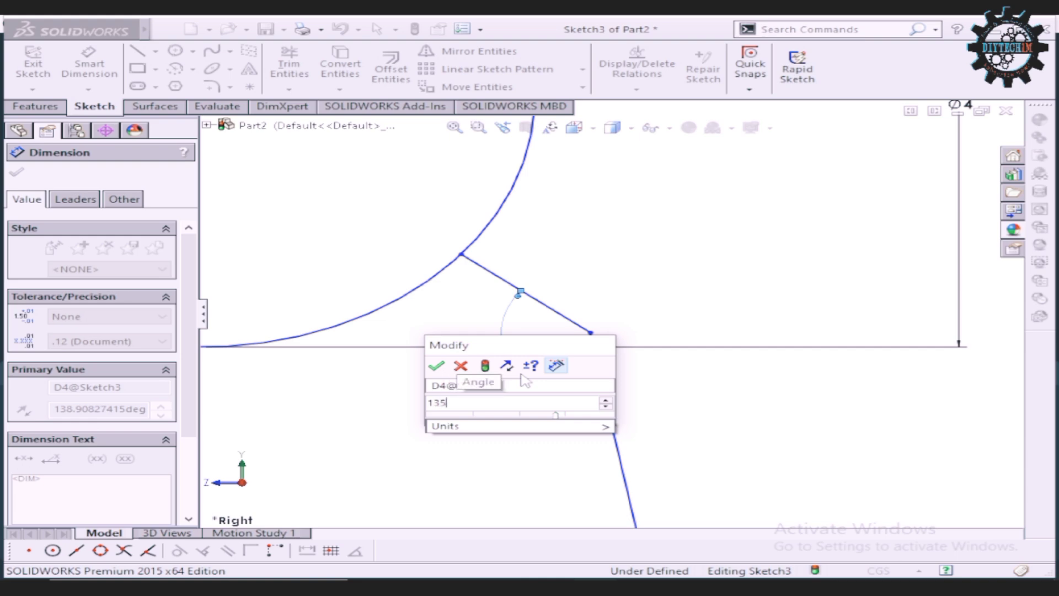
key("Return")
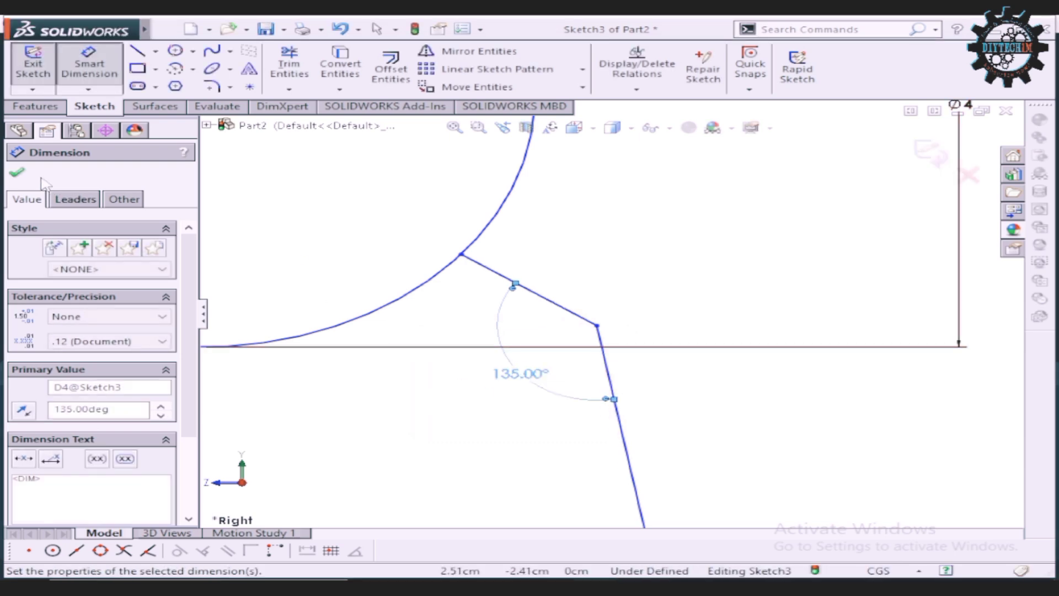
left_click(17, 172)
Step: Zoom around to inspect the dimensioned stand sketch and begin a sketch fillet
scroll(738, 359, "up", 3)
scroll(760, 451, "up", 2)
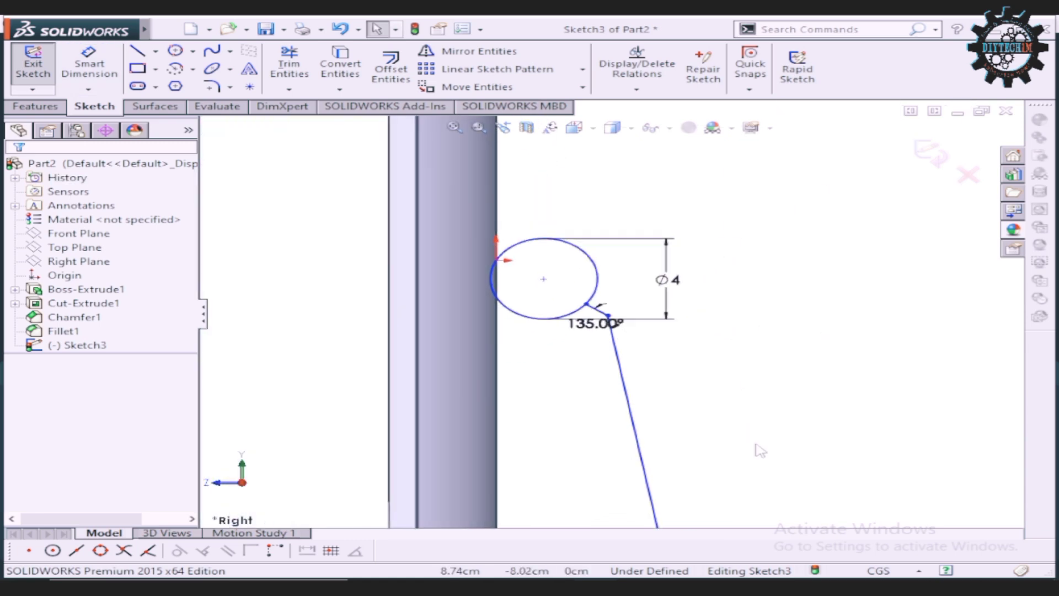
scroll(761, 451, "up", 3)
scroll(760, 450, "up", 2)
scroll(594, 419, "down", 1)
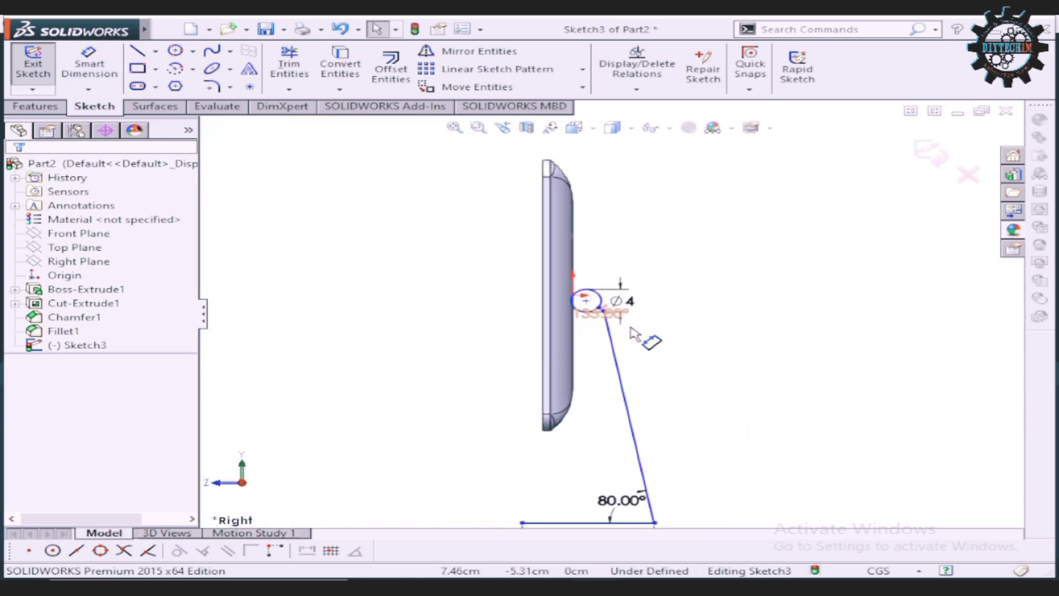
scroll(596, 403, "down", 2)
scroll(601, 392, "down", 2)
scroll(607, 383, "down", 2)
scroll(607, 386, "down", 2)
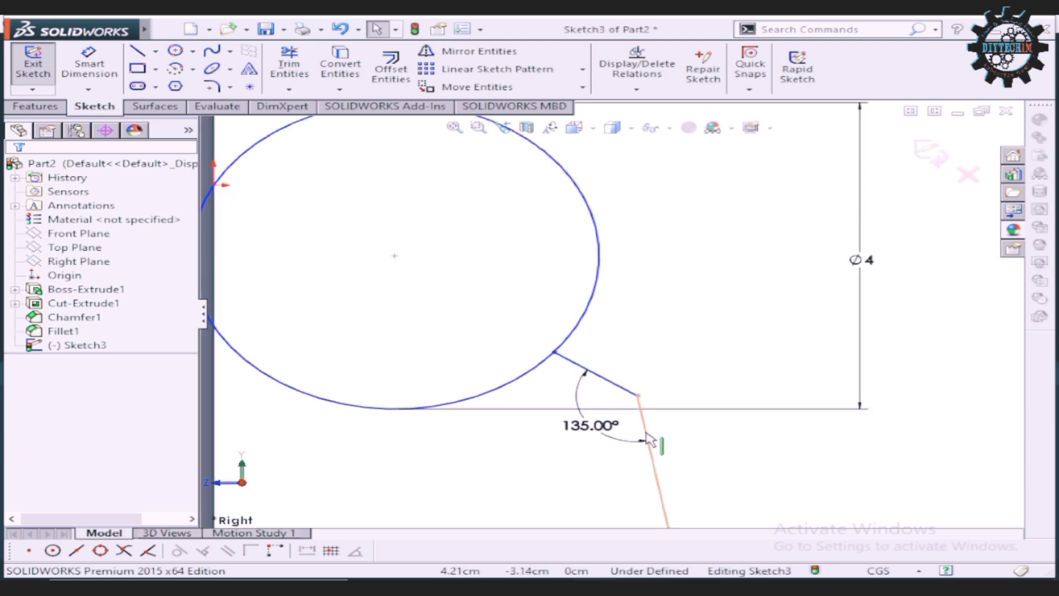
scroll(634, 397, "down", 1)
scroll(657, 337, "up", 3)
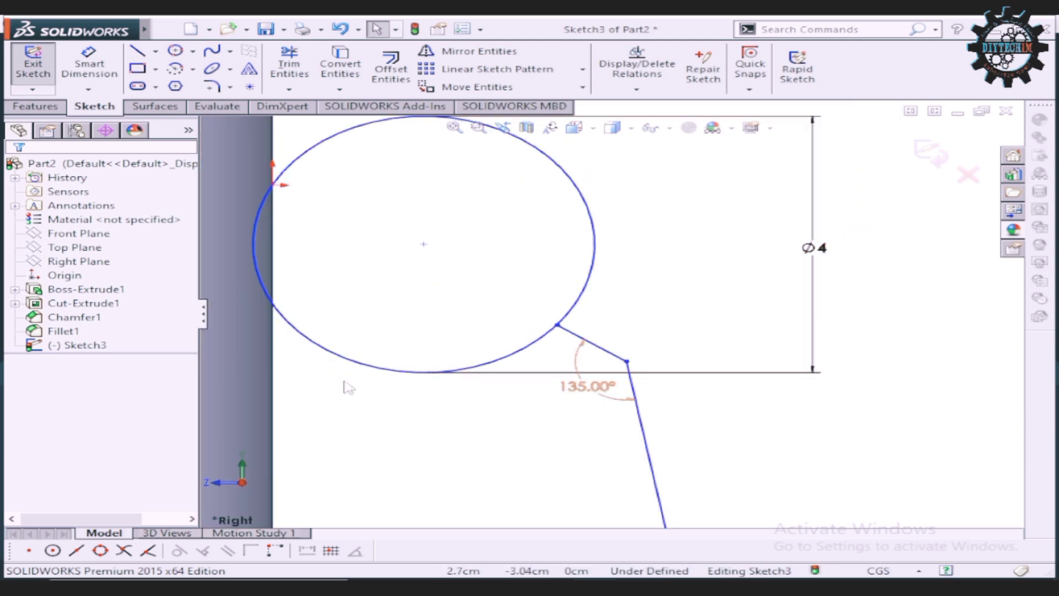
left_click(90, 71)
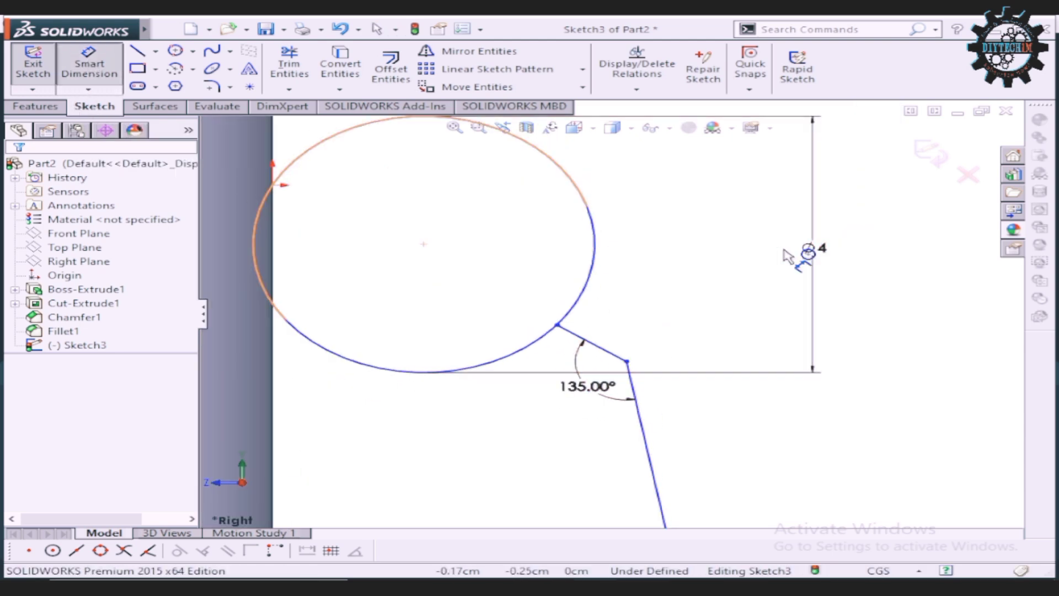
scroll(684, 385, "up", 1)
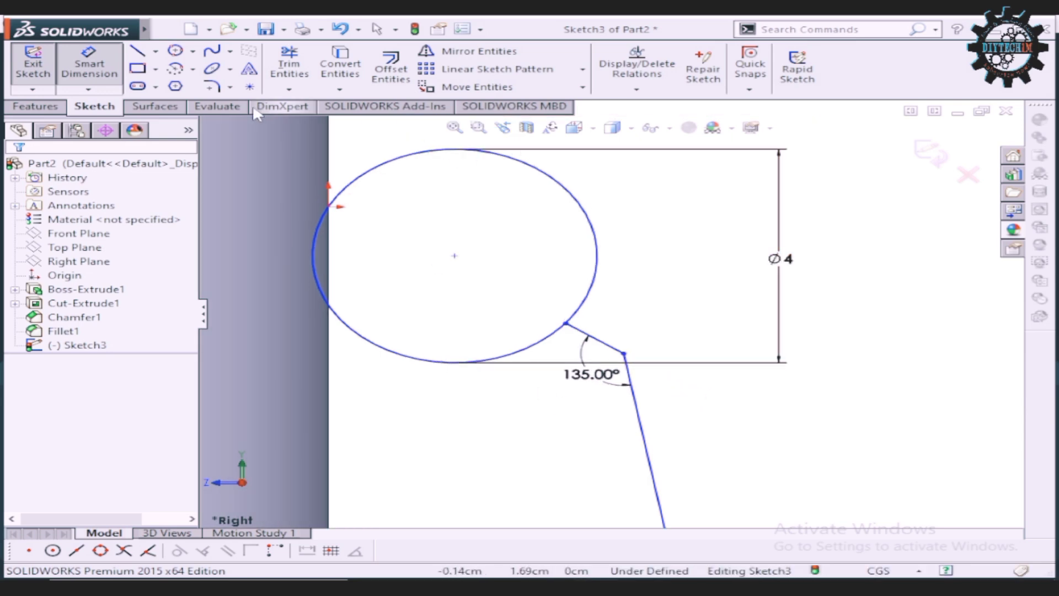
left_click(211, 88)
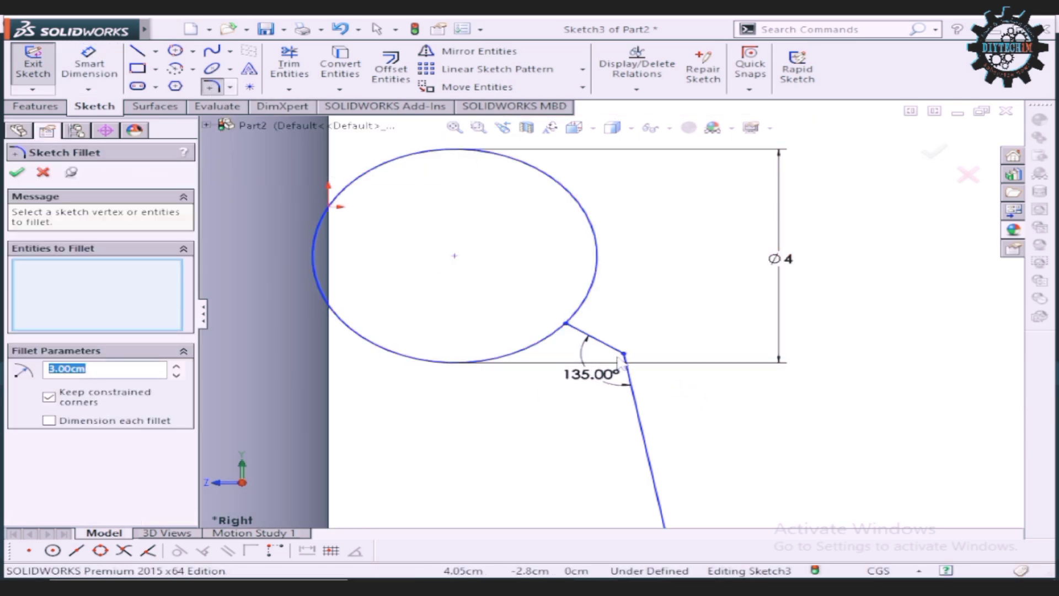
Step: Fillet the 135° link-to-leg corner with a 1 cm radius
scroll(621, 363, "down", 5)
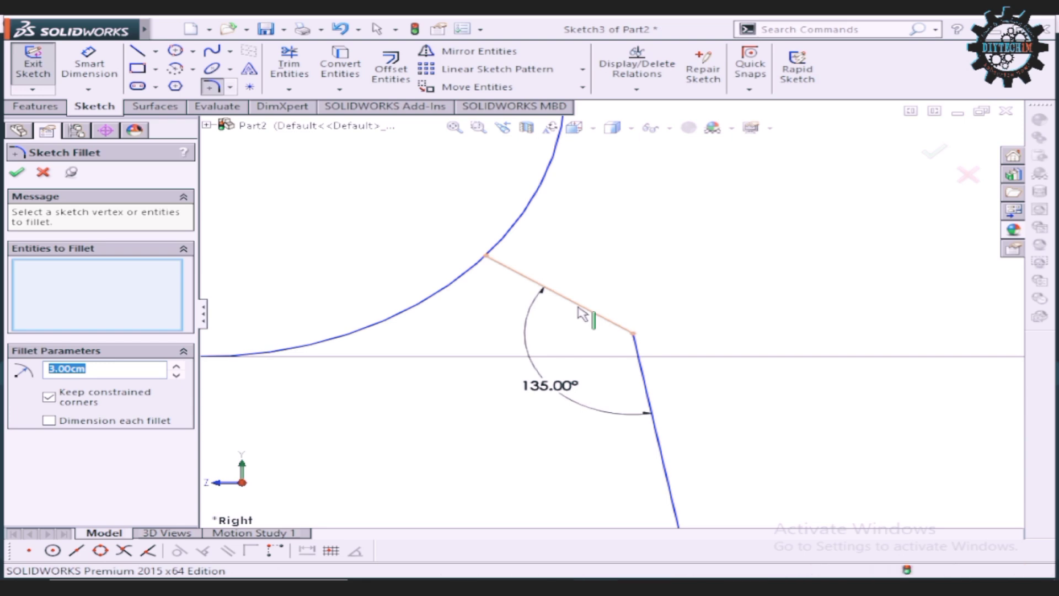
left_click(584, 312)
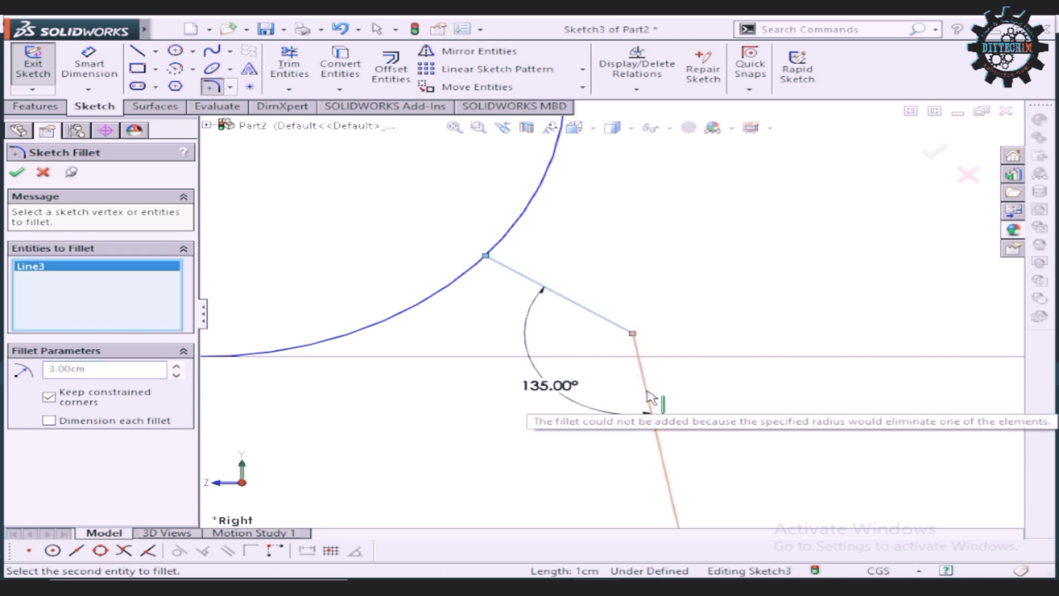
scroll(643, 367, "down", 3)
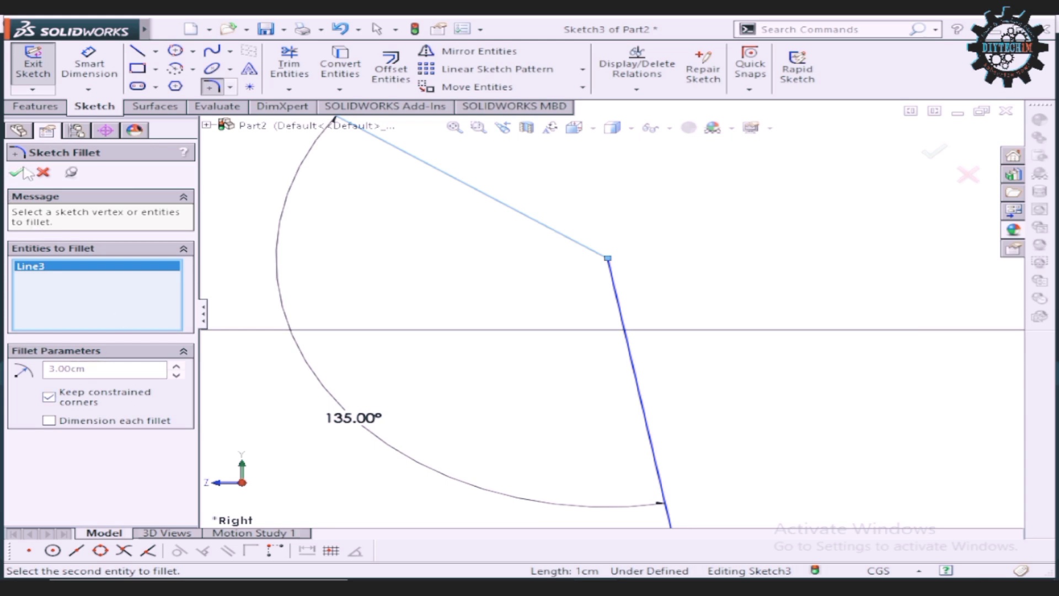
left_click(43, 174)
left_click(211, 87)
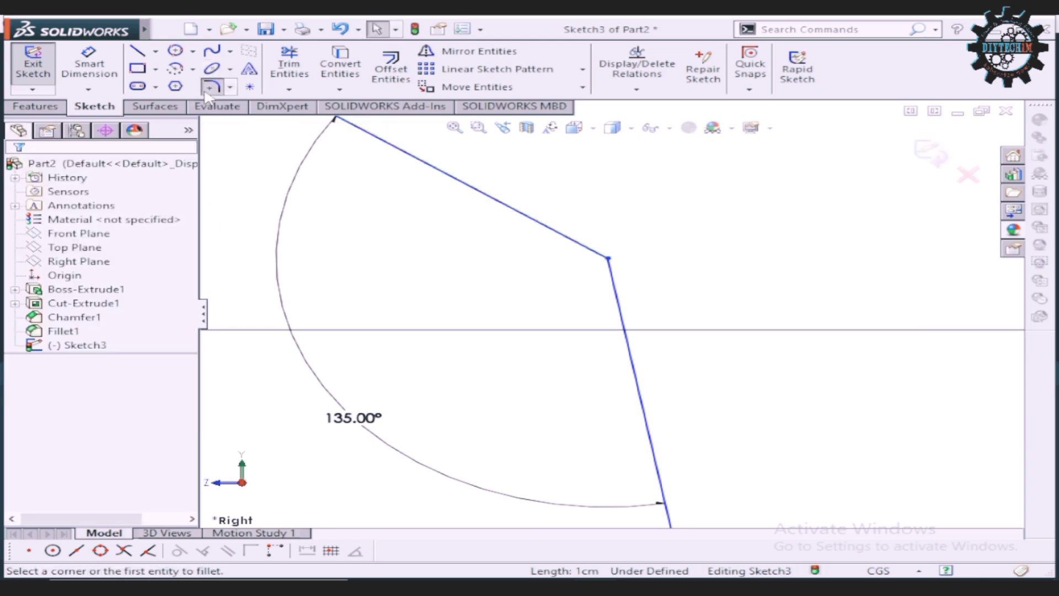
left_click(499, 211)
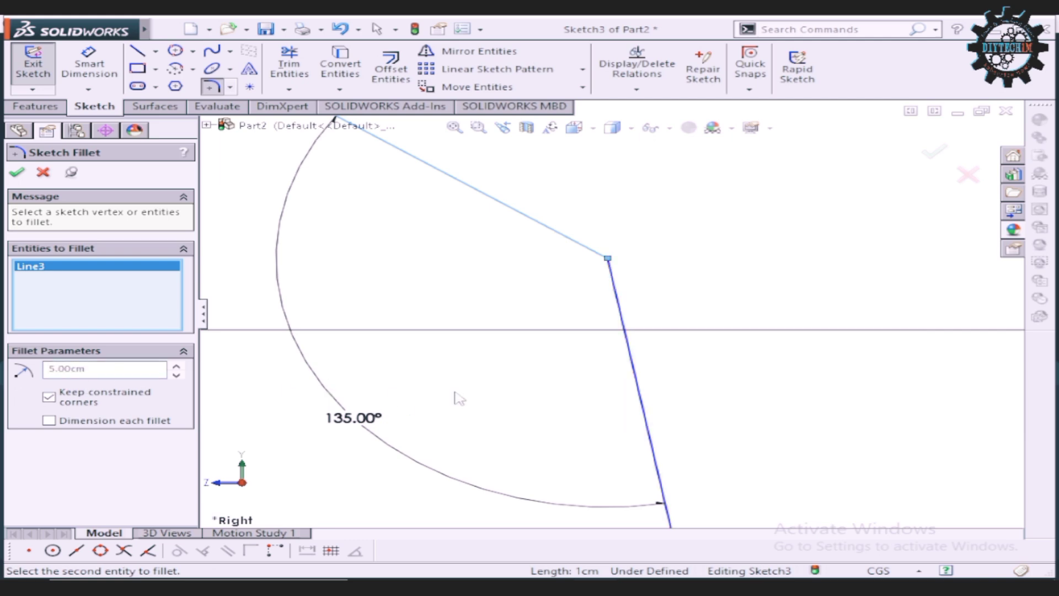
left_click(640, 403)
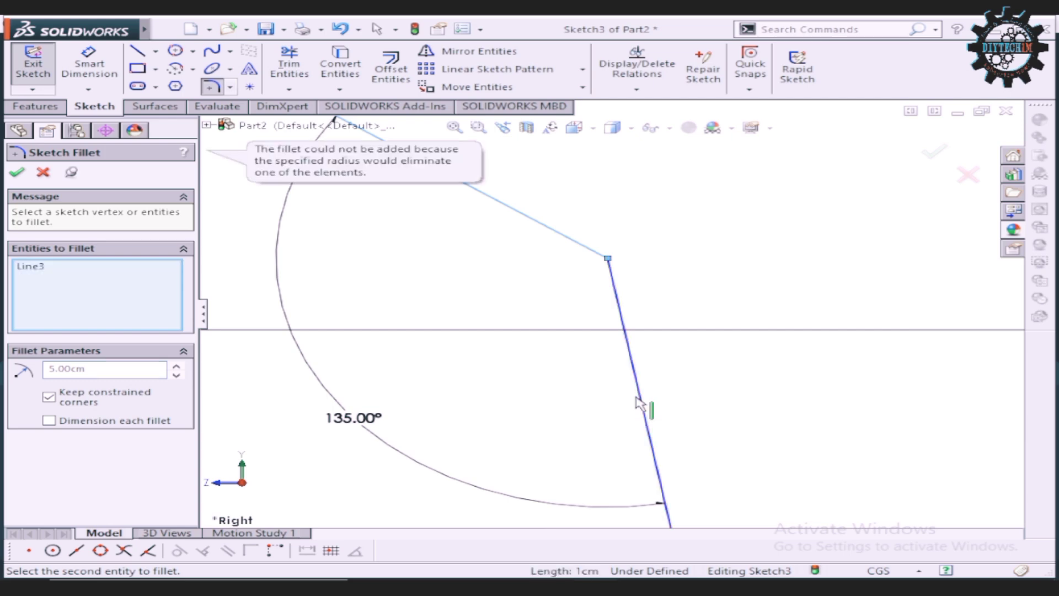
double_click(94, 371)
type("1")
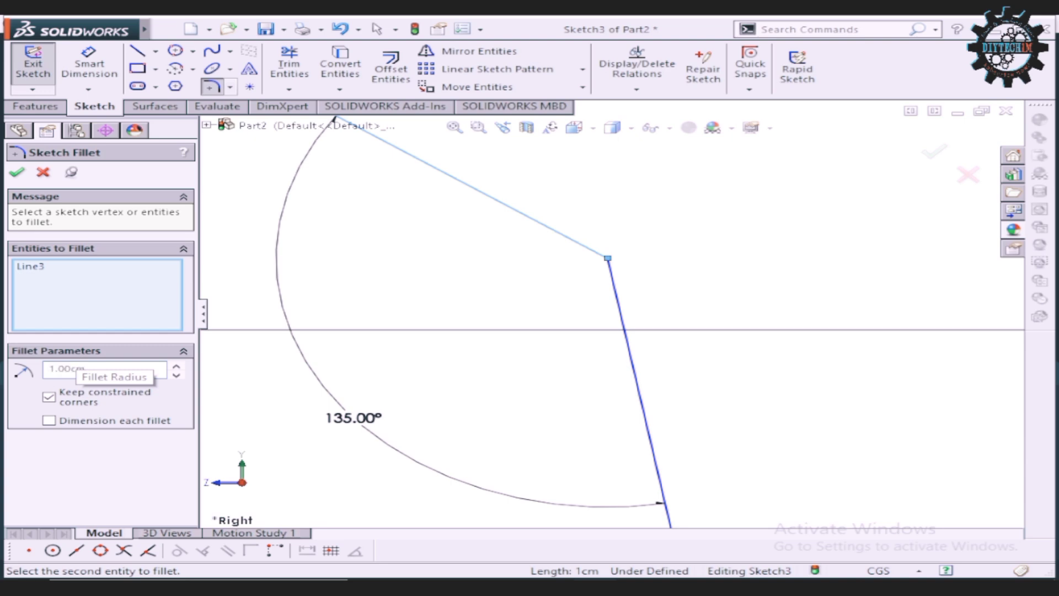
left_click(635, 366)
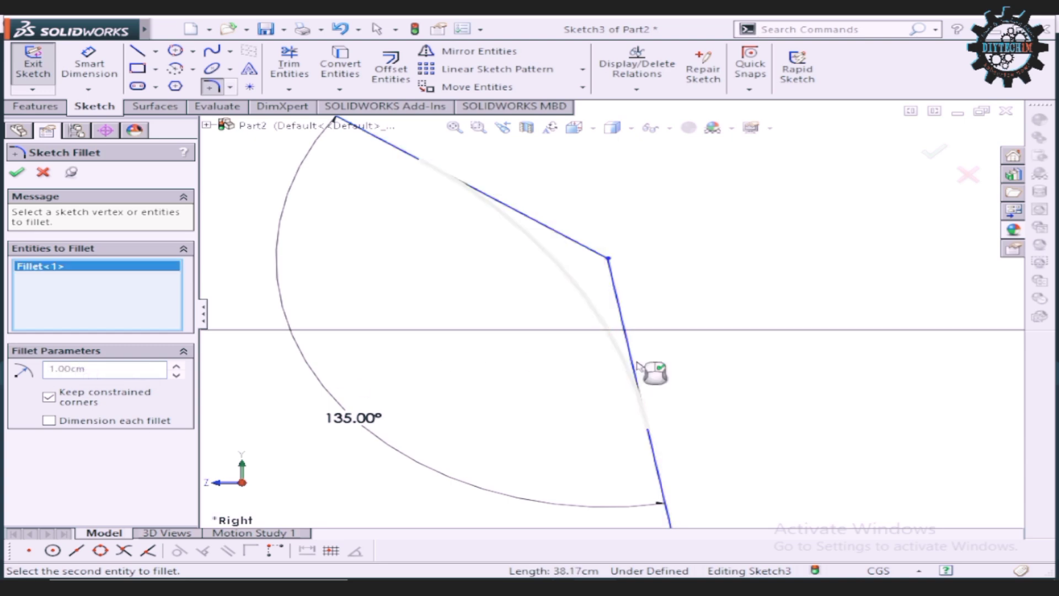
left_click(15, 173)
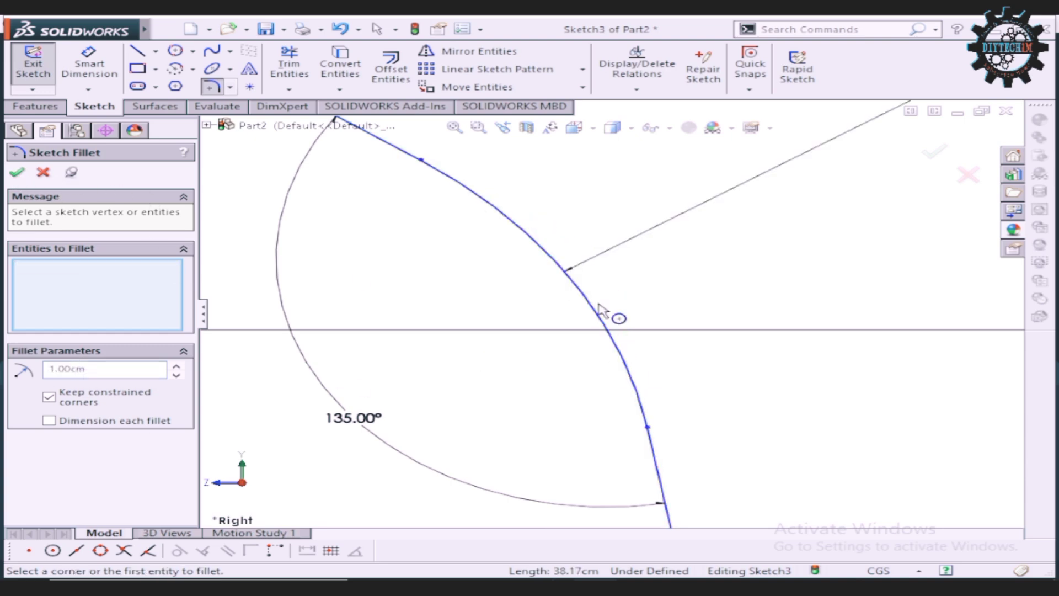
Step: Fillet the 80° leg-to-base corner with the same 1 cm radius
scroll(635, 312, "up", 2)
scroll(668, 309, "up", 3)
scroll(669, 314, "up", 3)
scroll(669, 358, "up", 2)
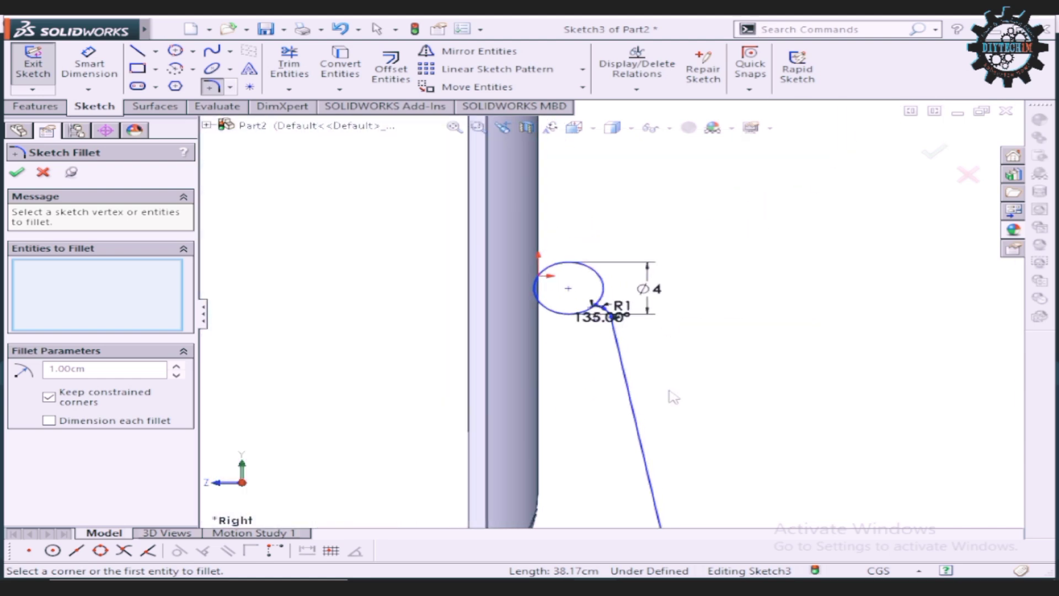
scroll(676, 430, "up", 3)
scroll(664, 465, "up", 1)
scroll(593, 427, "down", 3)
scroll(574, 345, "down", 3)
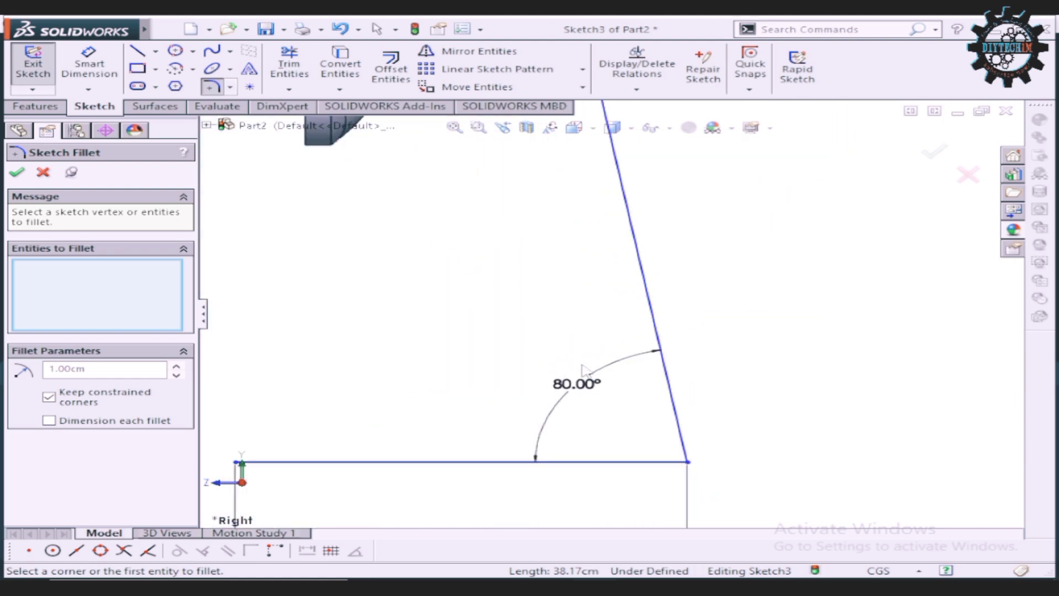
scroll(601, 395, "down", 2)
scroll(604, 397, "up", 1)
scroll(657, 433, "down", 2)
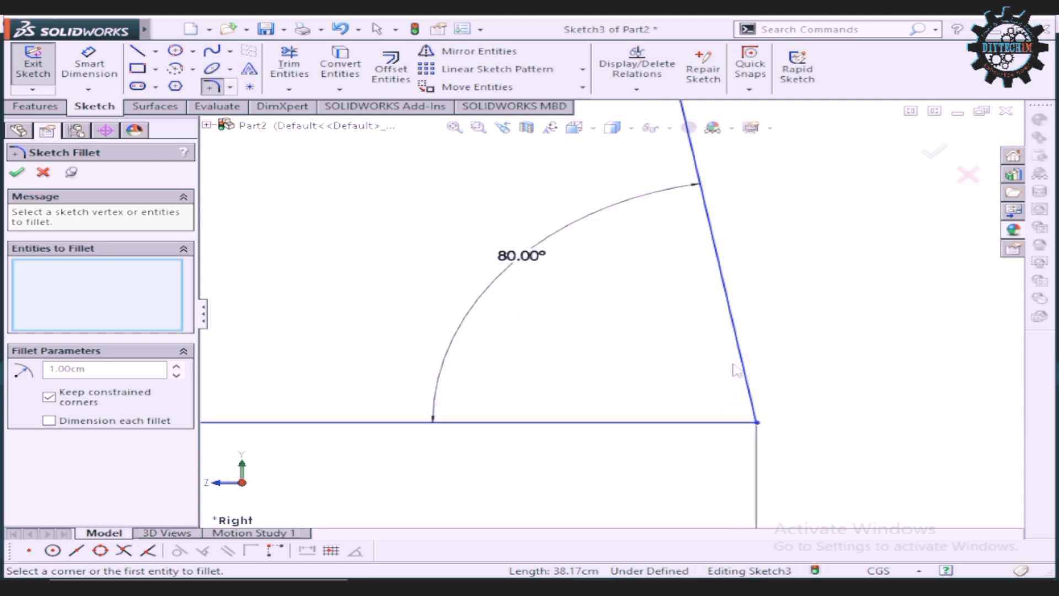
left_click(744, 363)
left_click(684, 423)
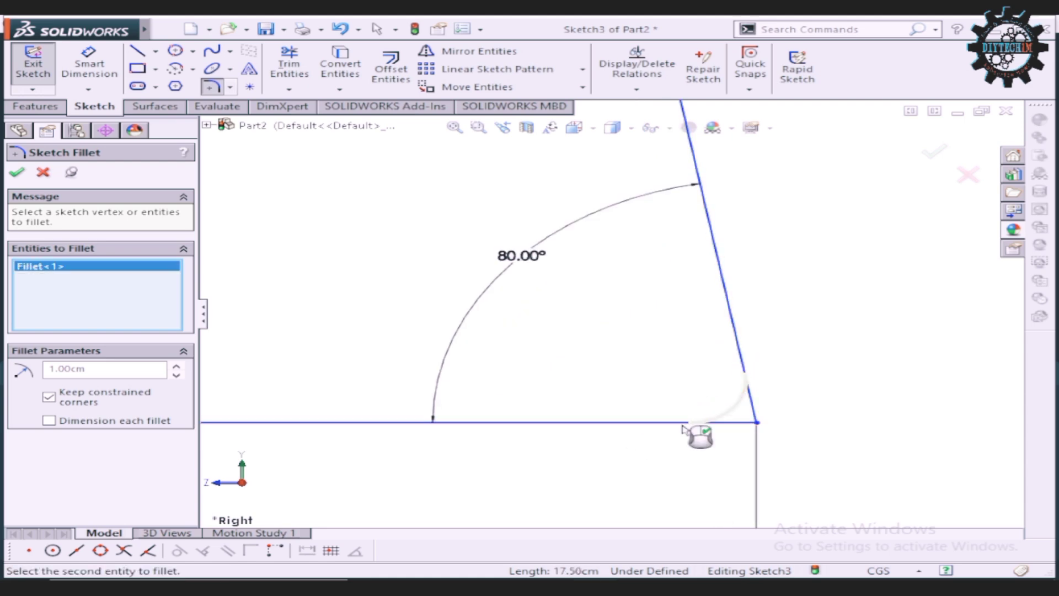
left_click(18, 176)
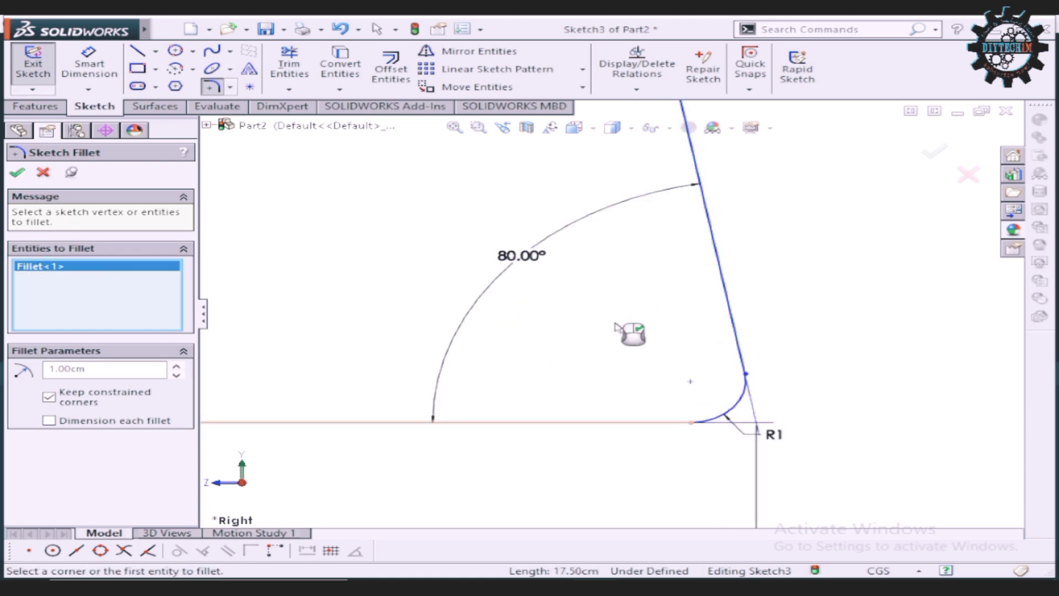
scroll(726, 366, "up", 3)
scroll(727, 366, "up", 2)
scroll(727, 367, "up", 1)
scroll(591, 296, "down", 1)
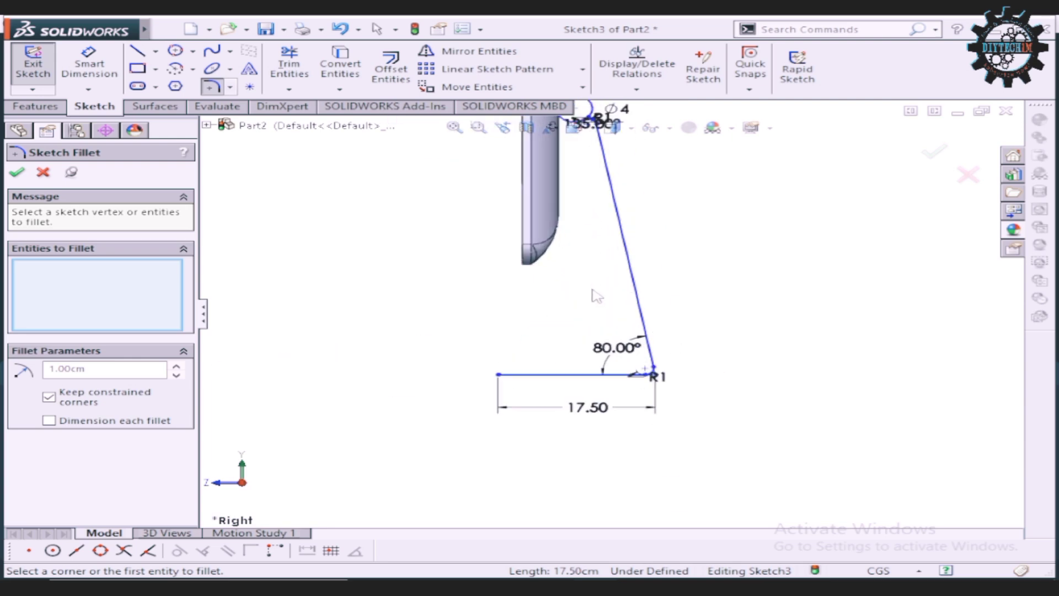
scroll(601, 308, "down", 1)
scroll(598, 308, "down", 1)
scroll(582, 327, "down", 1)
scroll(585, 329, "down", 1)
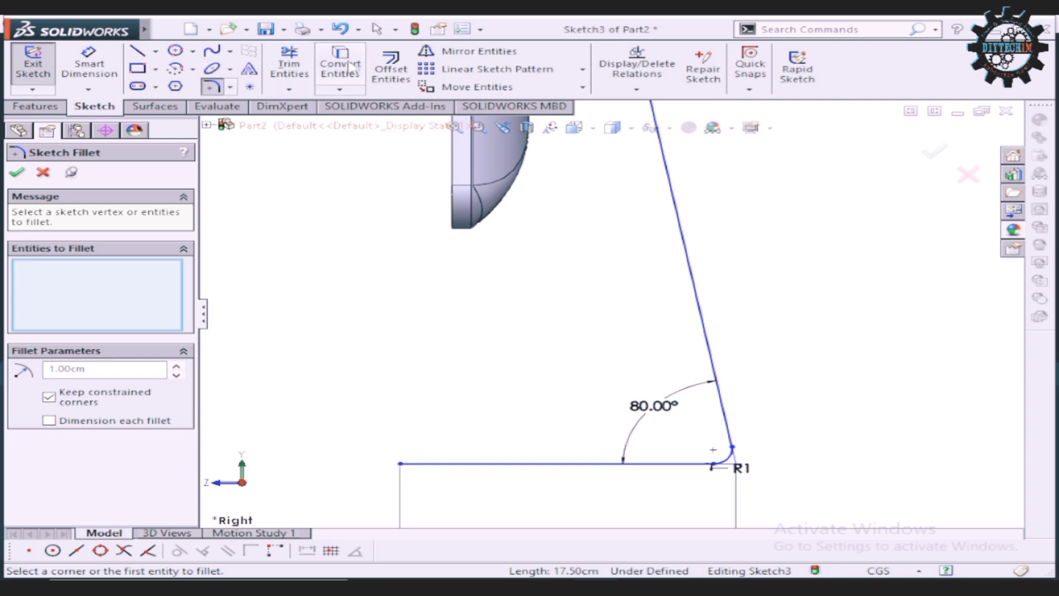
Step: Offset the sloped stand arm and base line chain by 1.00 cm to the inside
left_click(389, 63)
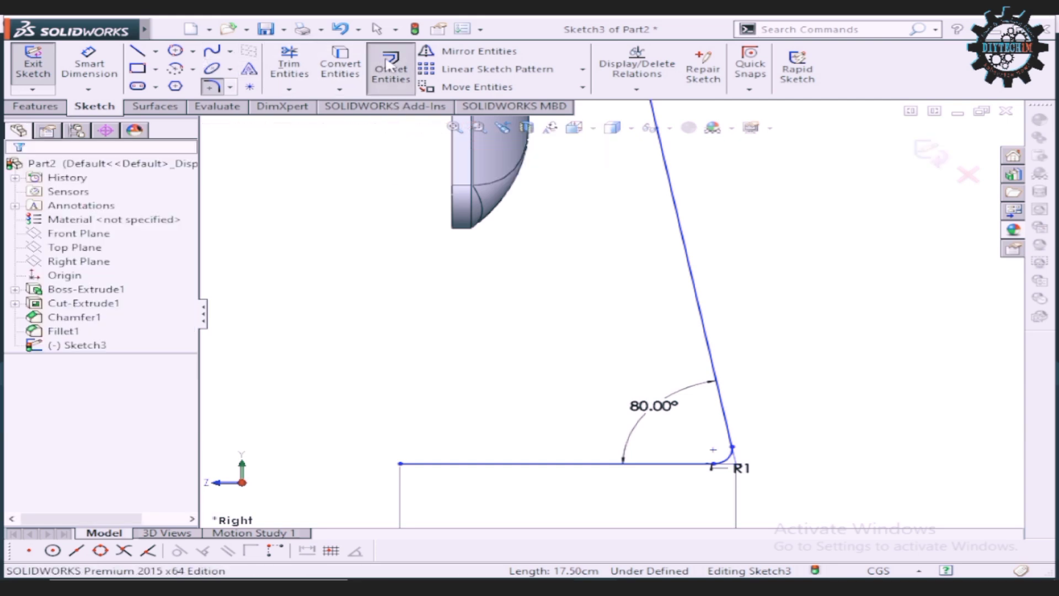
left_click(698, 292)
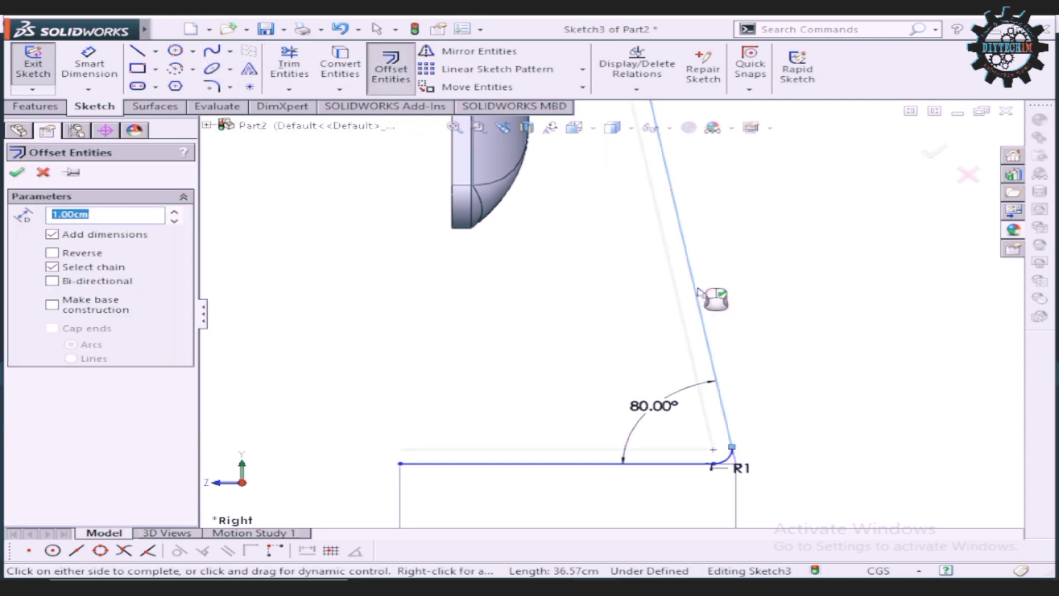
scroll(709, 295, "up", 3)
scroll(709, 295, "up", 3)
scroll(629, 193, "down", 5)
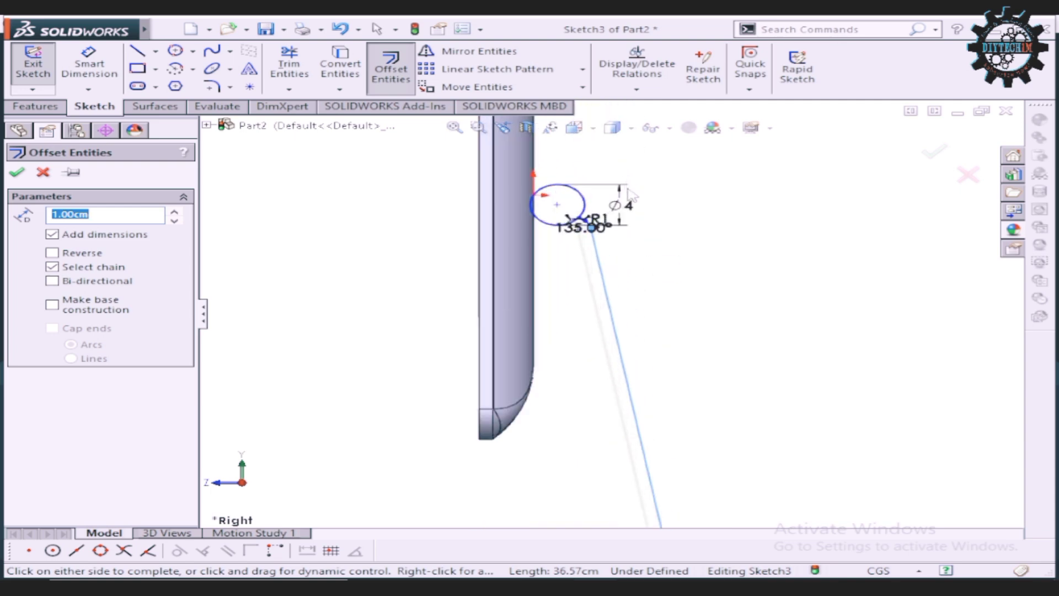
scroll(621, 353, "up", 3)
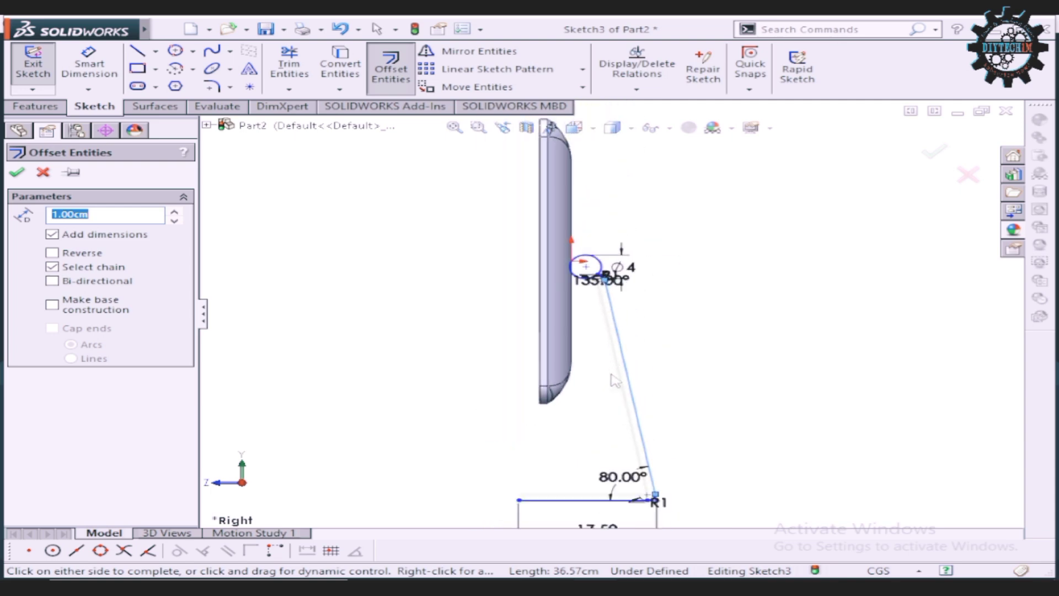
scroll(617, 282, "down", 2)
scroll(598, 286, "down", 4)
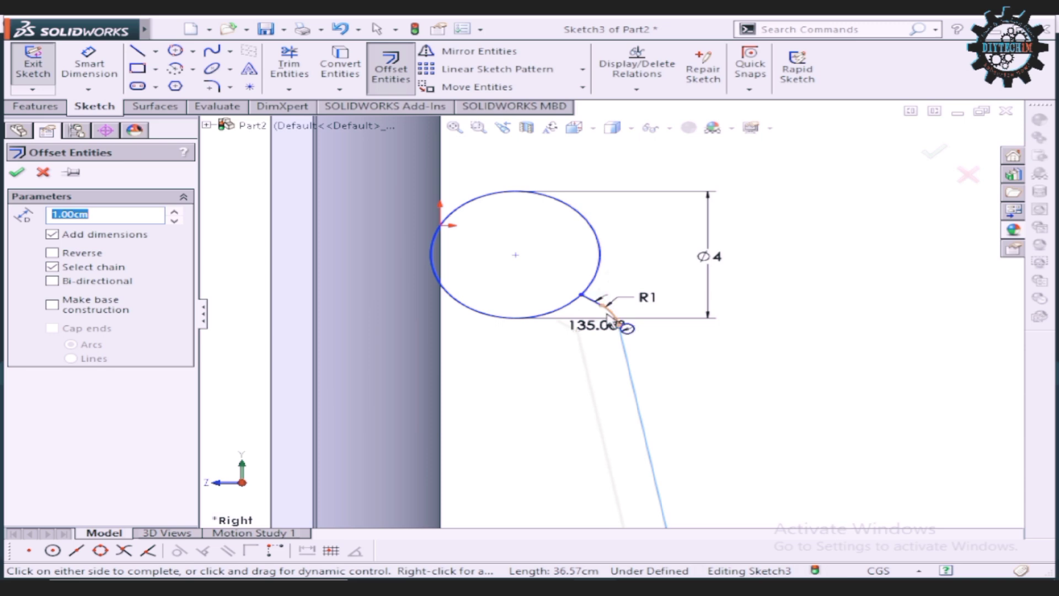
left_click(17, 172)
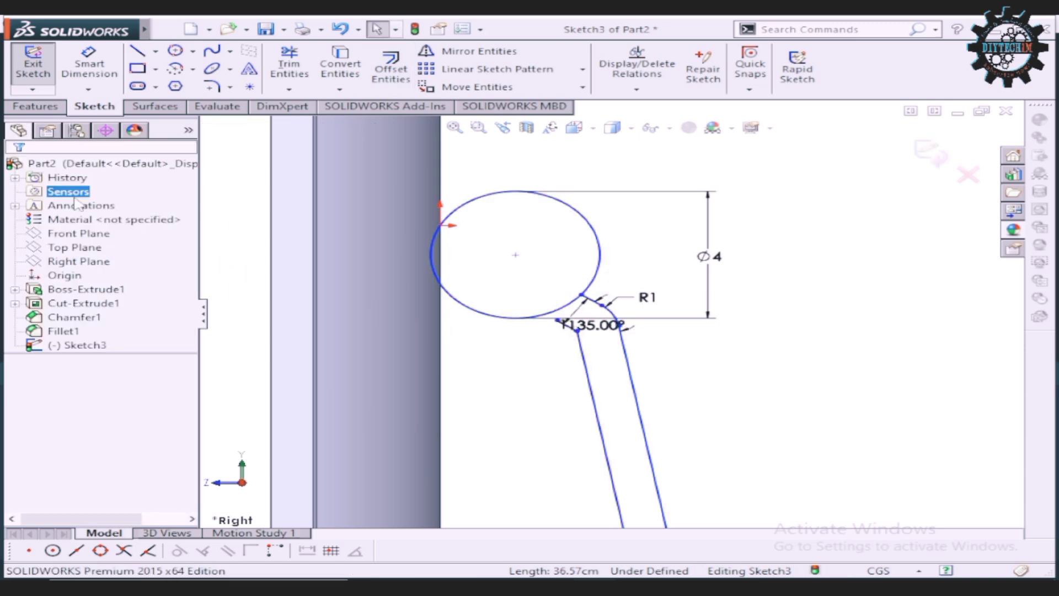
Step: Zoom in and out to check the parallel double outline of the stand
scroll(575, 341, "down", 2)
scroll(585, 338, "up", 2)
scroll(574, 339, "up", 2)
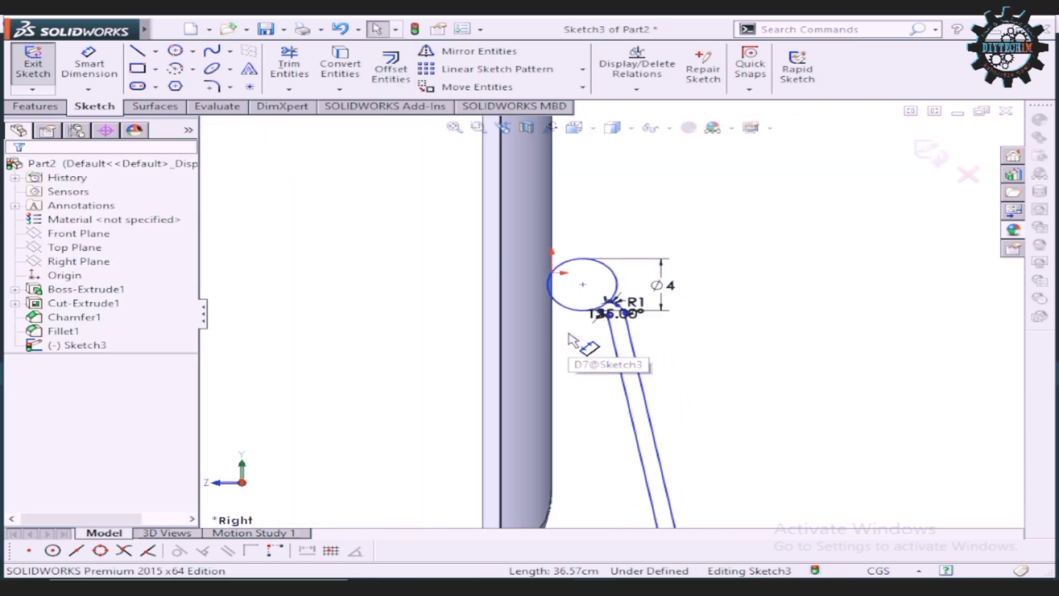
scroll(577, 342, "up", 3)
scroll(529, 491, "down", 4)
scroll(552, 480, "down", 2)
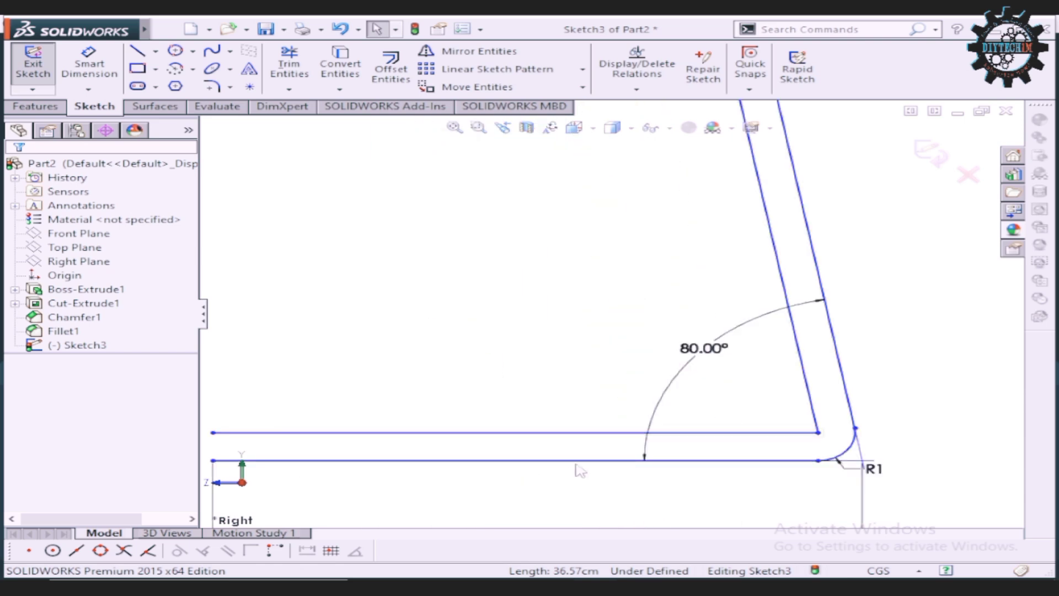
scroll(607, 387, "down", 1)
scroll(772, 386, "down", 1)
scroll(849, 366, "down", 1)
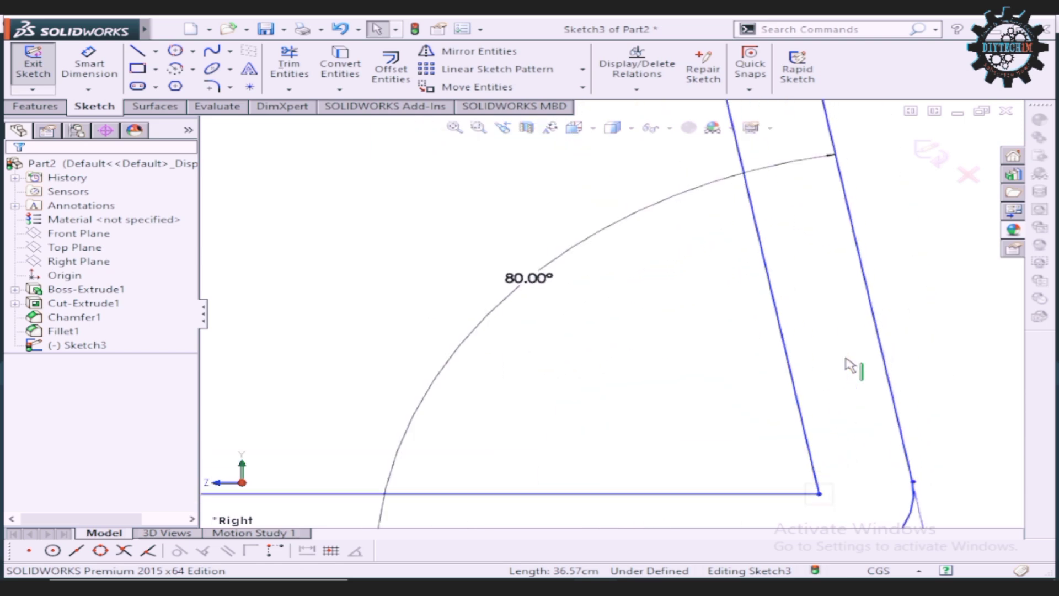
scroll(831, 366, "up", 1)
scroll(645, 365, "down", 2)
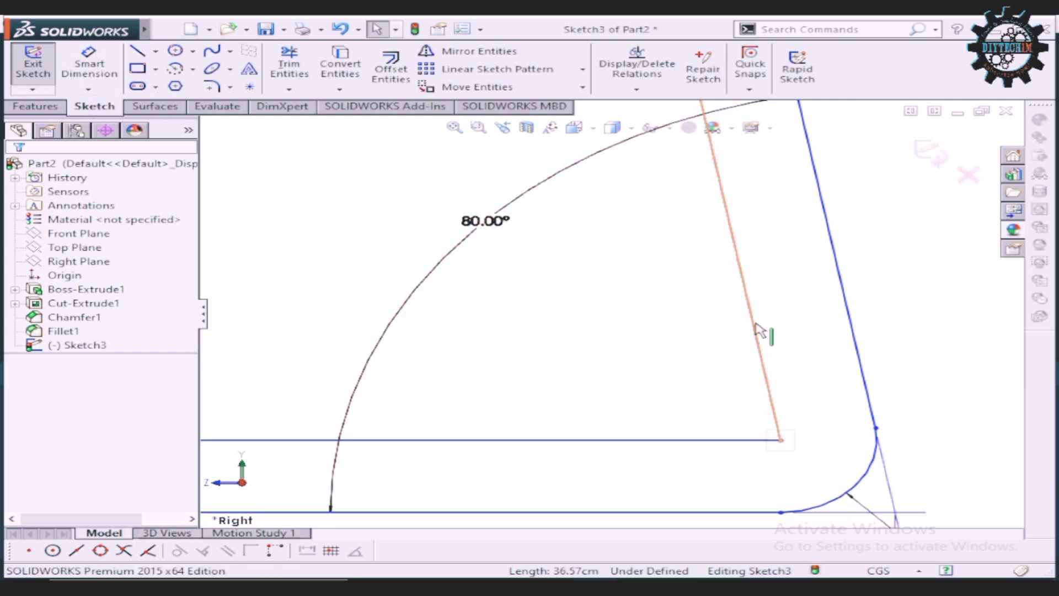
scroll(762, 339, "up", 2)
scroll(567, 276, "down", 1)
scroll(567, 276, "down", 1)
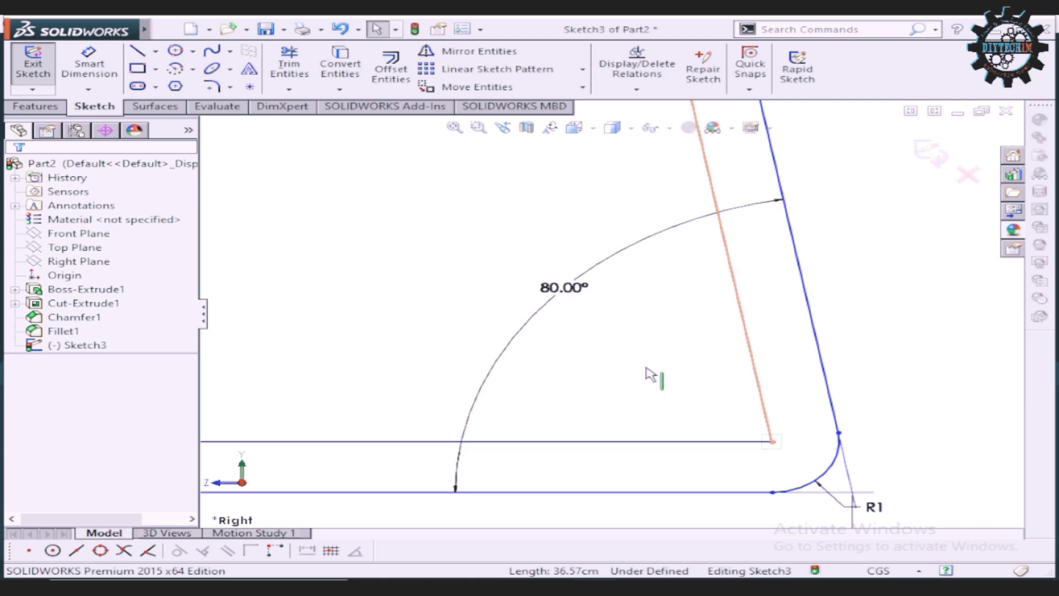
Step: Round the inner base corner of the offset outline with a 1.00 cm sketch fillet
left_click(214, 87)
scroll(458, 245, "up", 2)
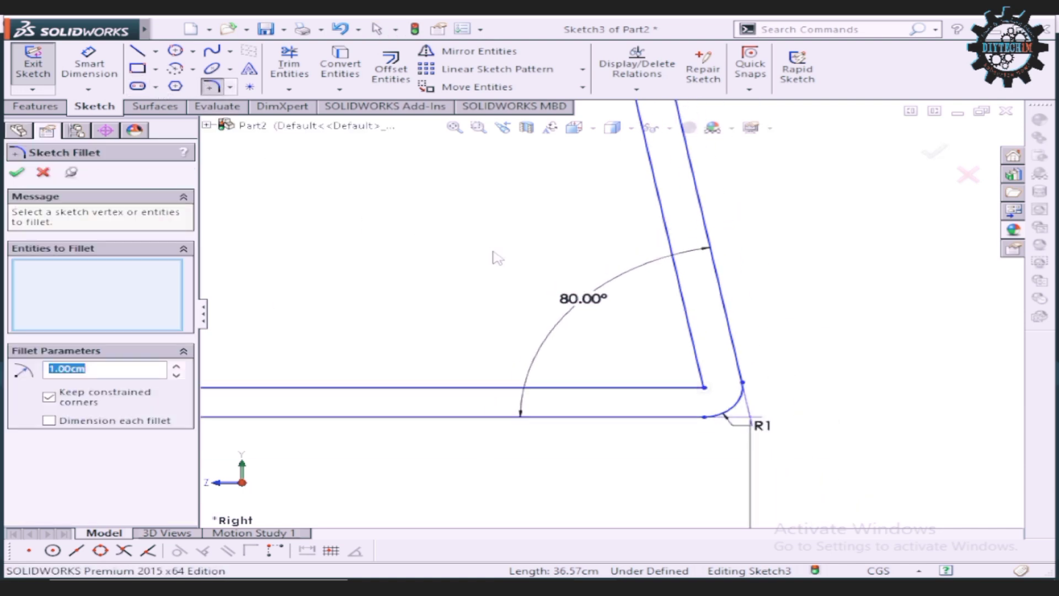
scroll(607, 281, "down", 1)
left_click(789, 348)
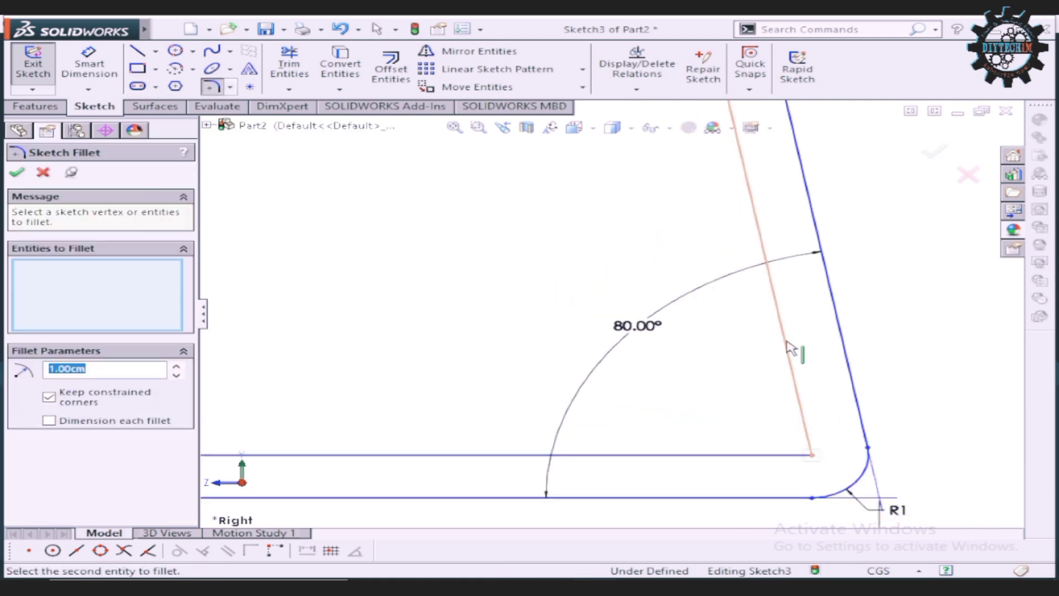
left_click(730, 457)
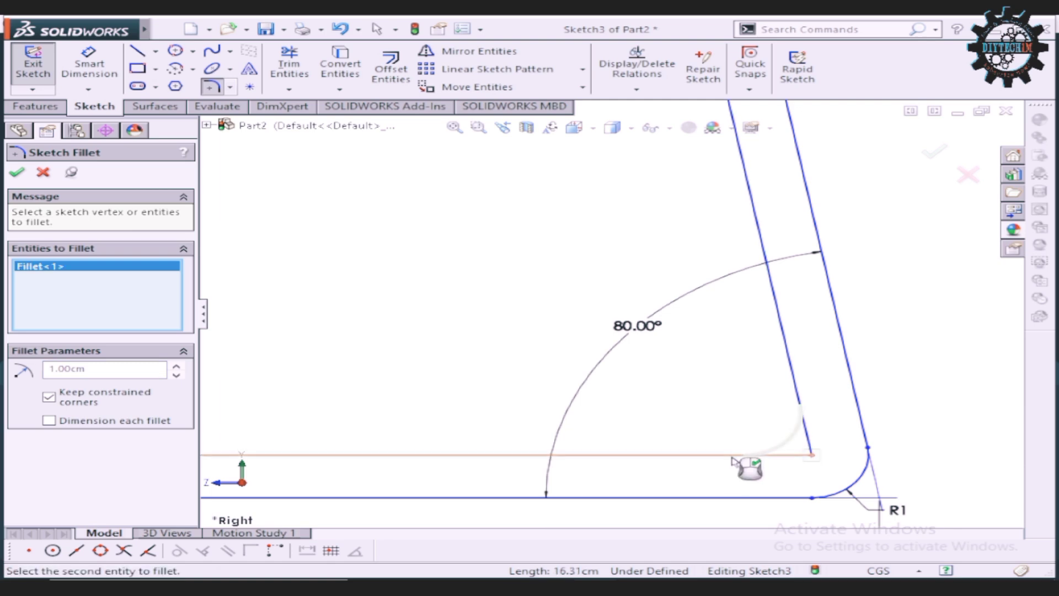
scroll(734, 461, "up", 2)
scroll(742, 463, "up", 2)
scroll(703, 407, "up", 1)
scroll(589, 185, "down", 1)
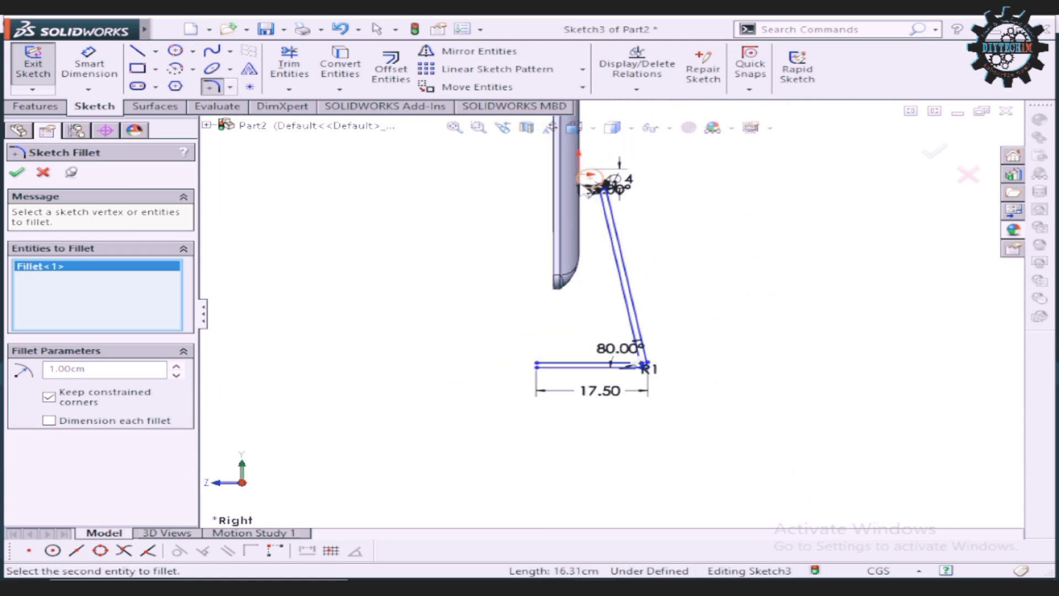
scroll(589, 185, "down", 1)
scroll(596, 210, "down", 2)
scroll(615, 265, "down", 2)
scroll(687, 389, "down", 2)
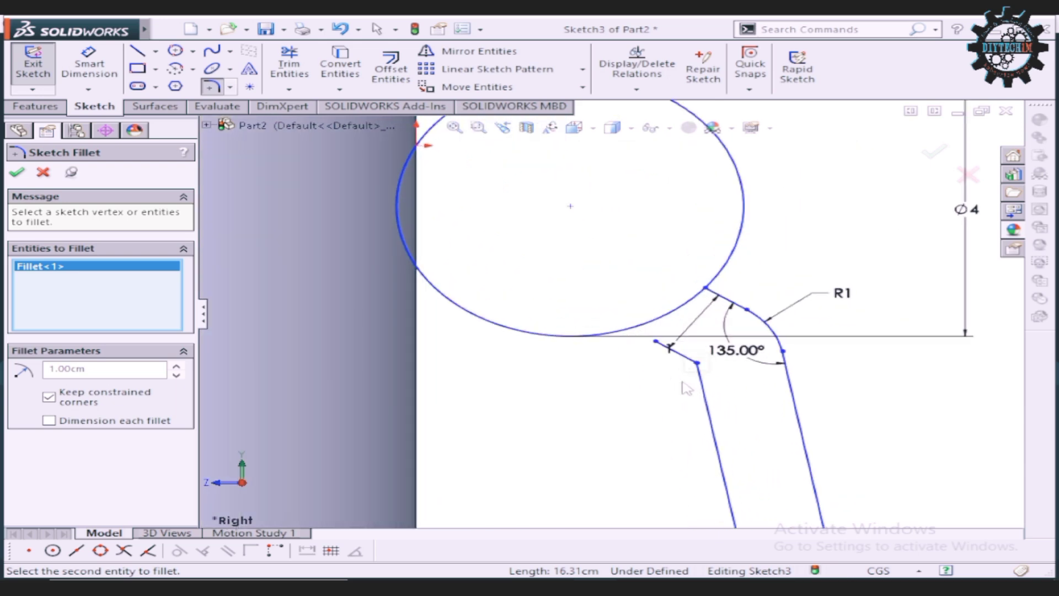
scroll(687, 389, "down", 3)
Step: Add a second R1 fillet at the inner corner just below the Ø4 circle
left_click(647, 301)
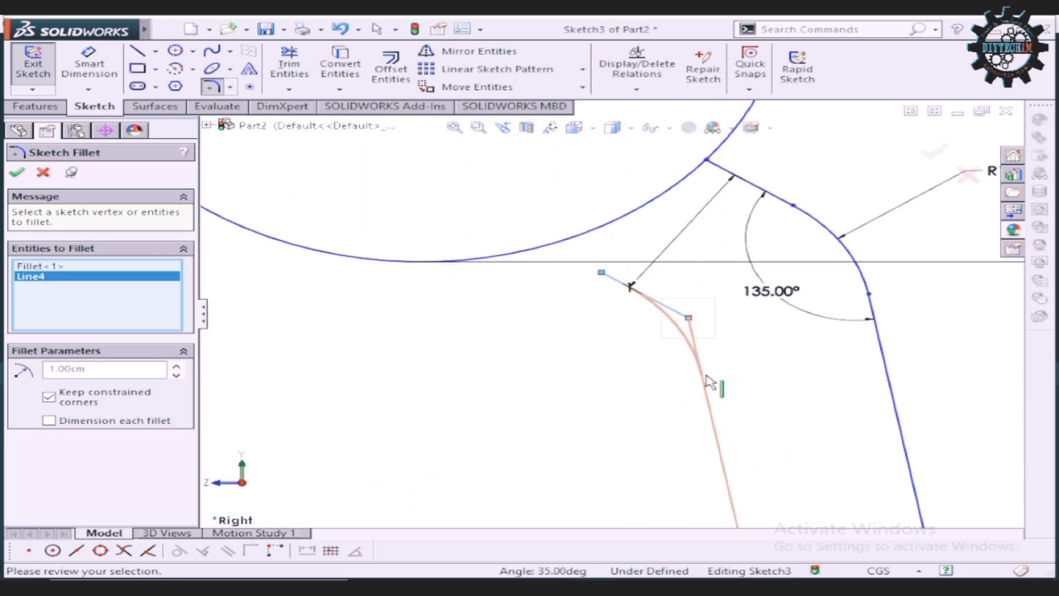
left_click(17, 172)
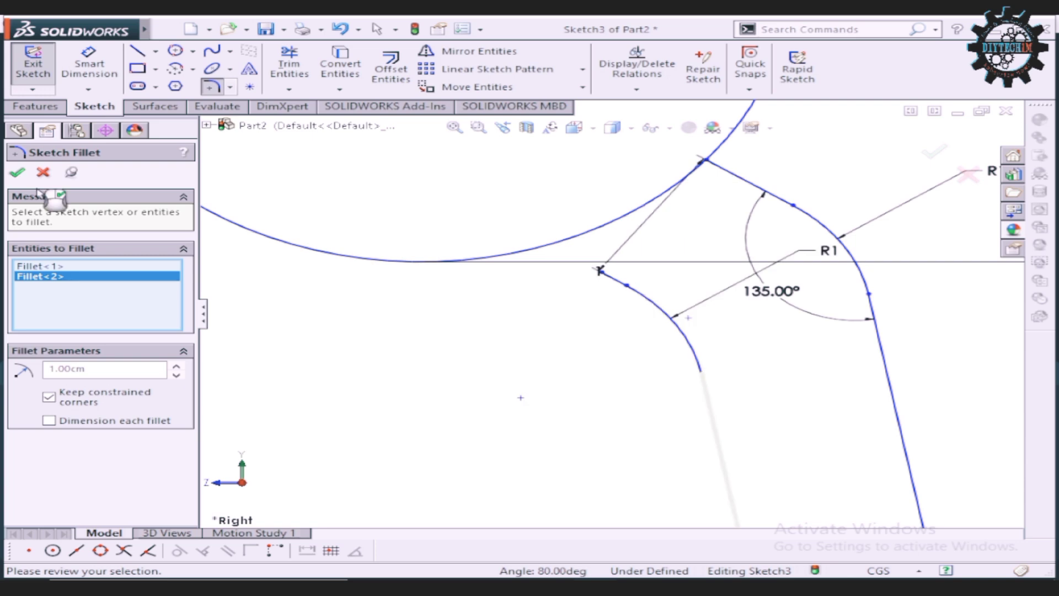
scroll(629, 327, "up", 2)
left_click(43, 173)
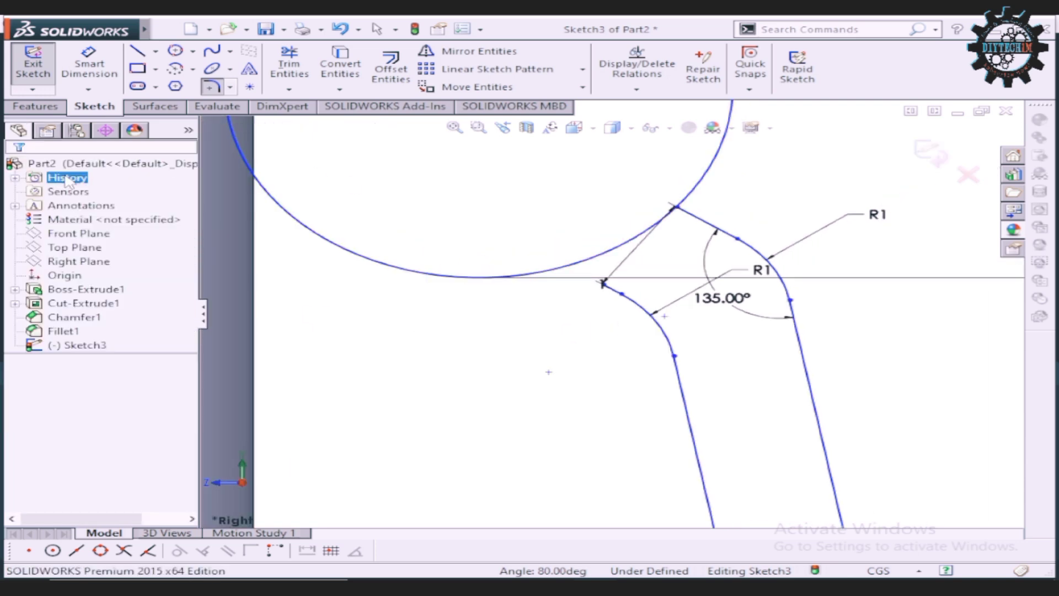
Step: Switch the Trim dropdown to Extend Entities
left_click(289, 89)
left_click(313, 121)
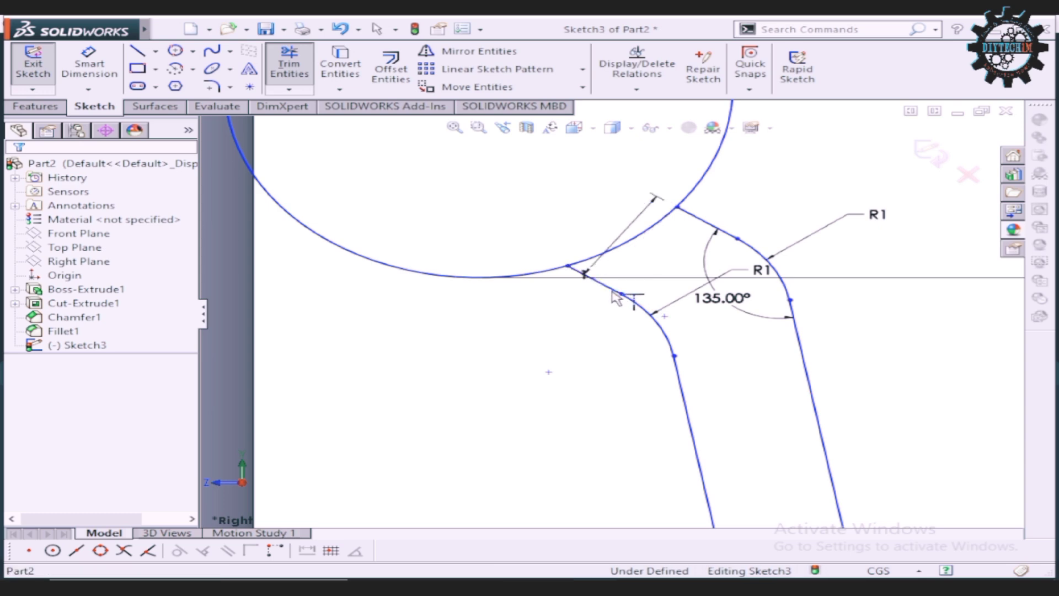
scroll(617, 334, "up", 2)
scroll(616, 334, "up", 2)
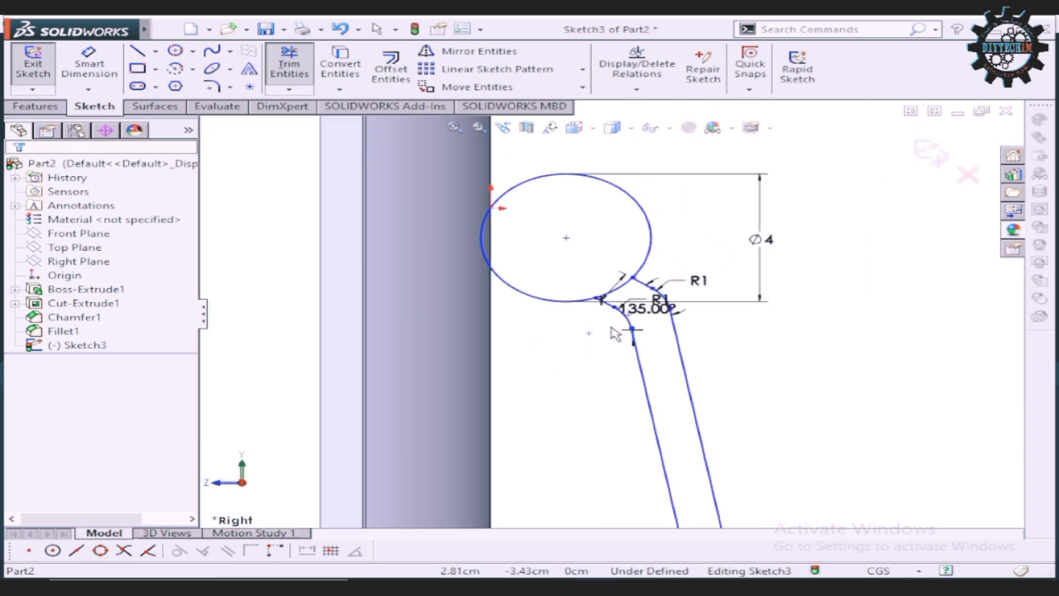
scroll(615, 331, "up", 2)
scroll(618, 348, "up", 2)
scroll(621, 387, "up", 1)
scroll(624, 486, "down", 1)
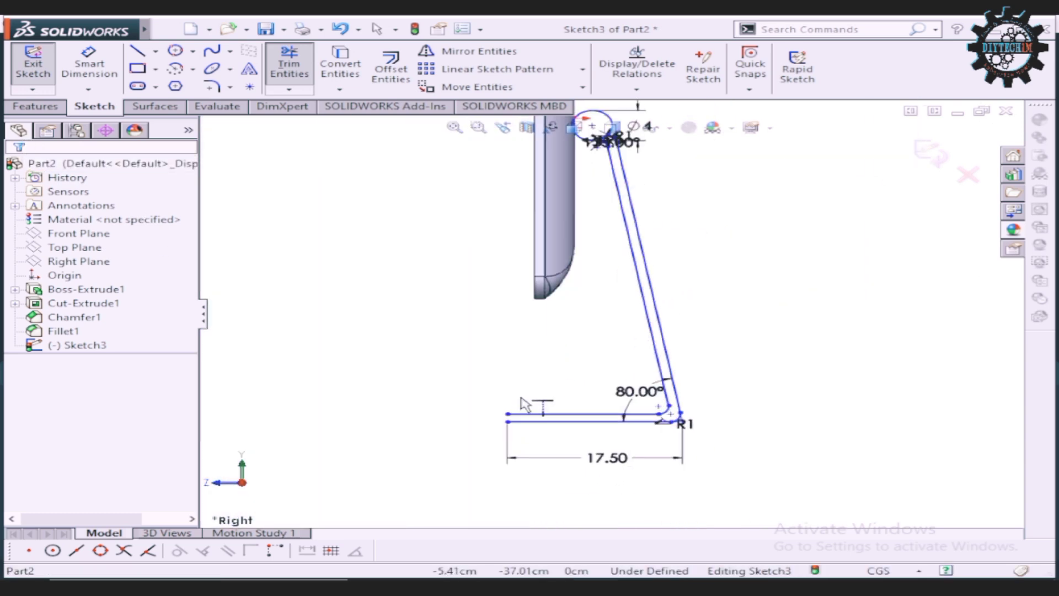
scroll(634, 414, "down", 2)
scroll(678, 408, "down", 2)
scroll(678, 408, "up", 2)
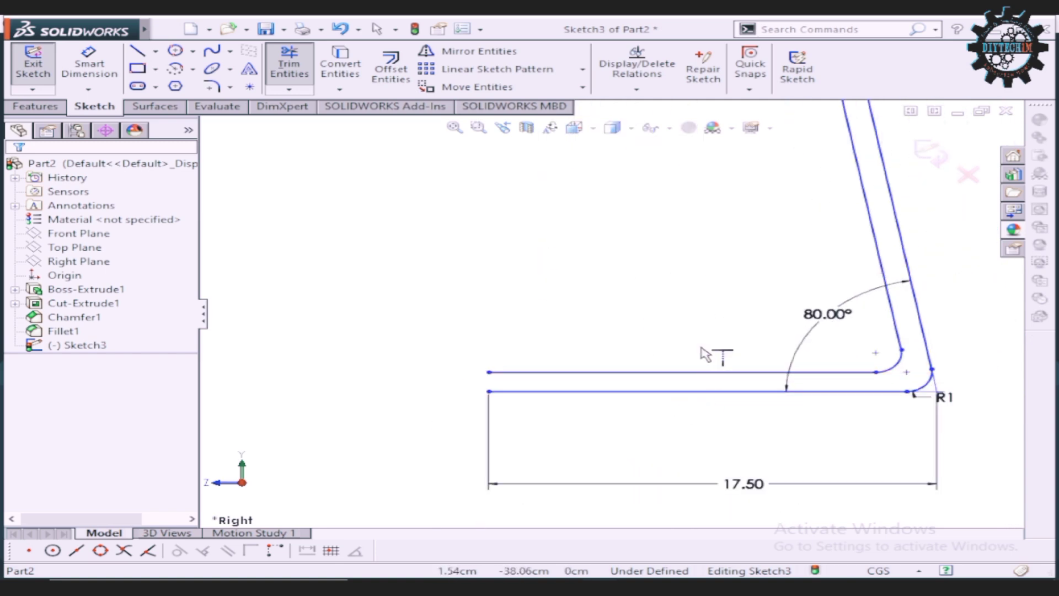
scroll(464, 369, "down", 2)
scroll(359, 384, "down", 1)
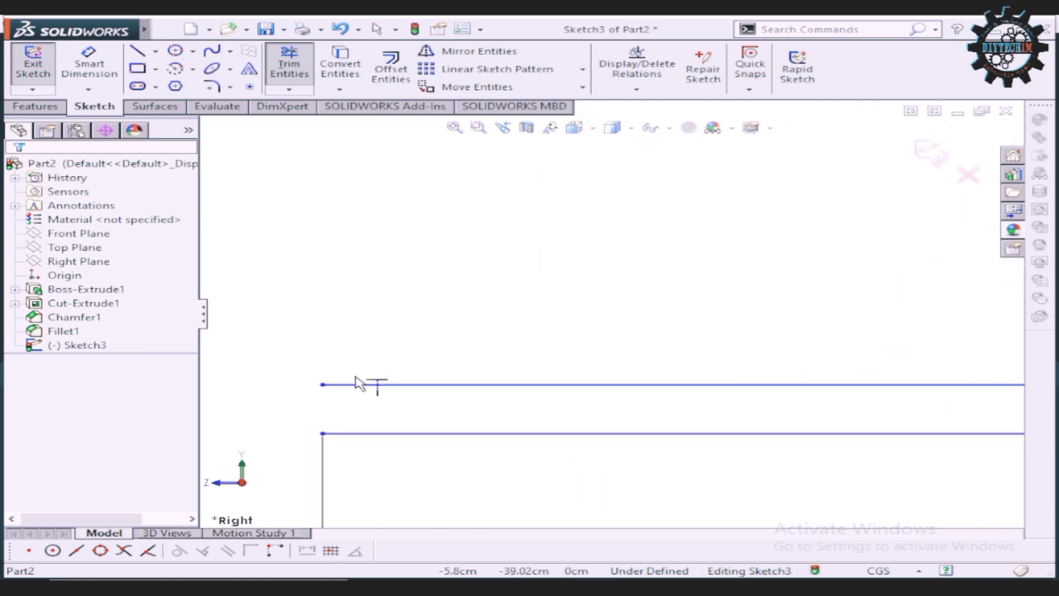
Step: Draw a vertical line closing the left ends of the two stand base lines
left_click(138, 53)
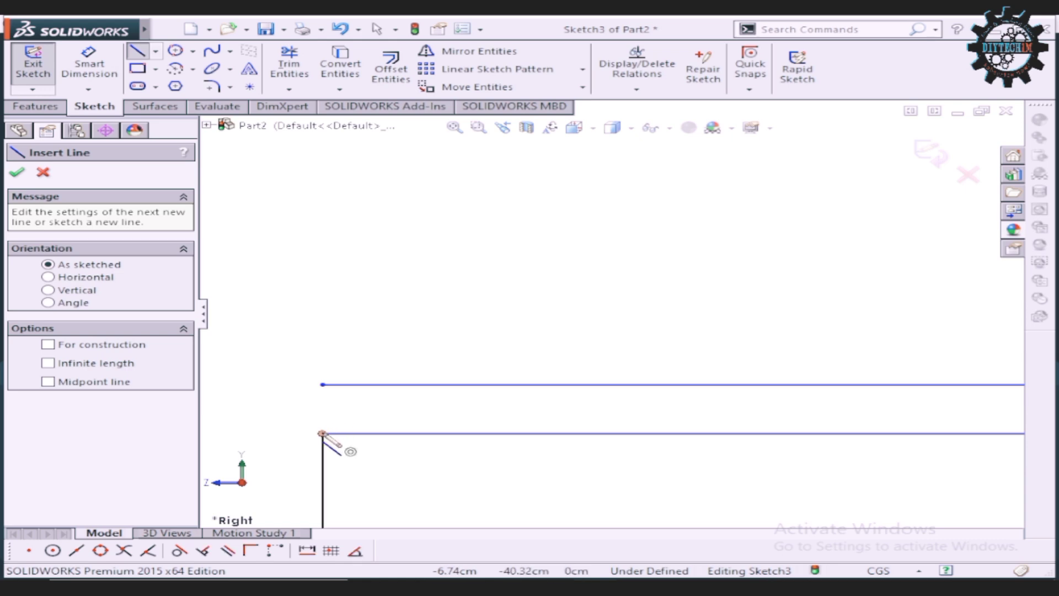
left_click(322, 433)
left_click(323, 385)
right_click(383, 308)
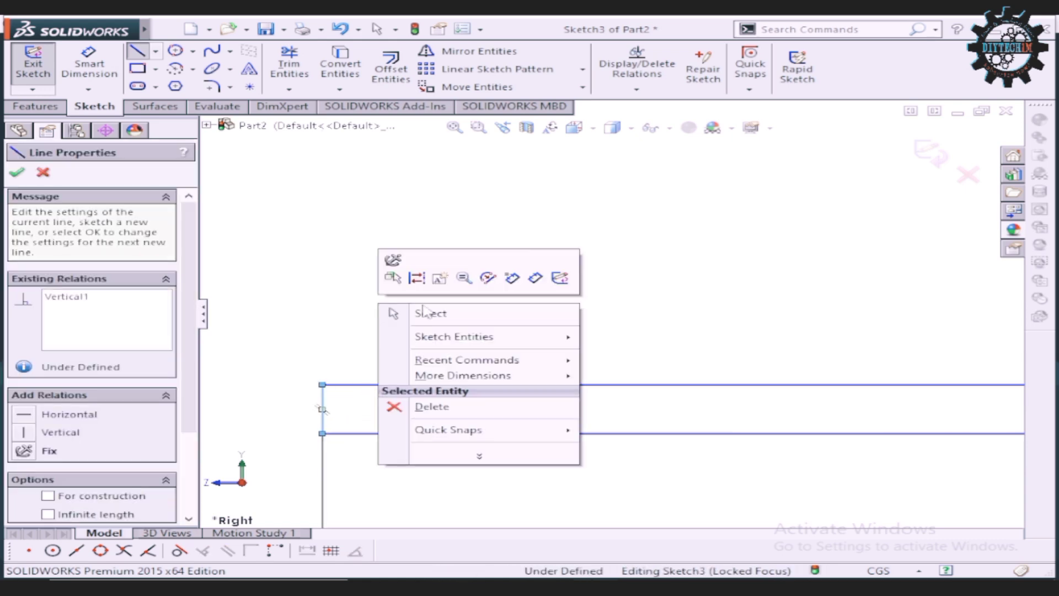
left_click(439, 314)
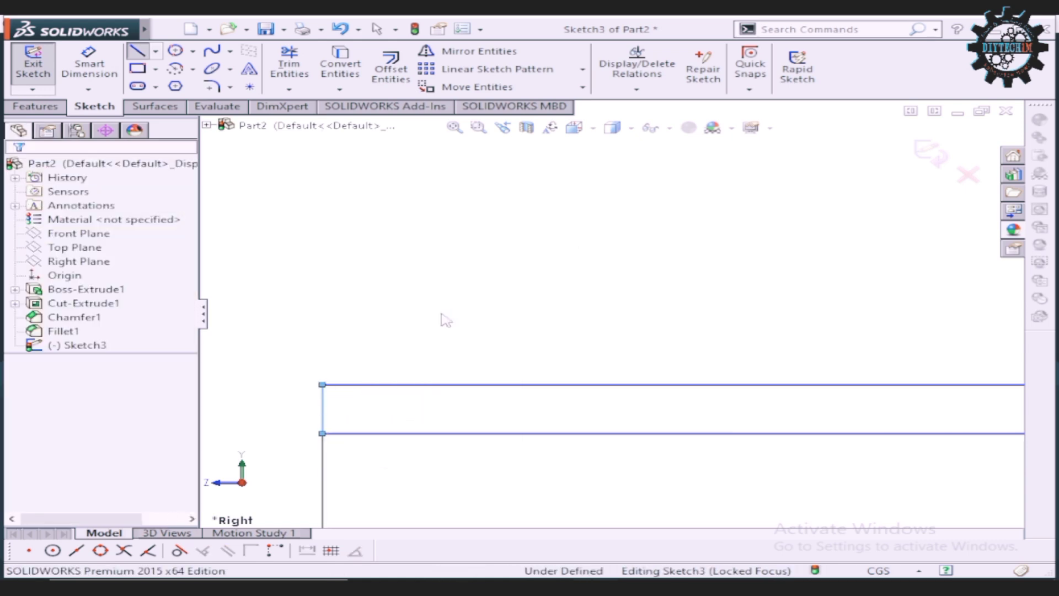
Step: Draw a line from that vertical end line to the inner fillet's end
left_click(145, 57)
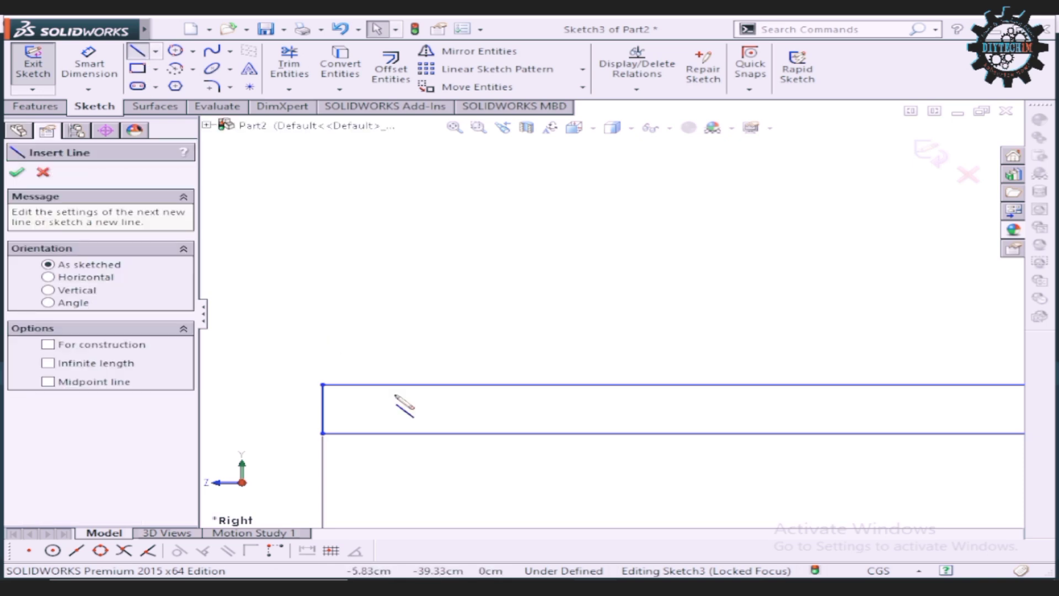
left_click(322, 409)
scroll(414, 430, "up", 3)
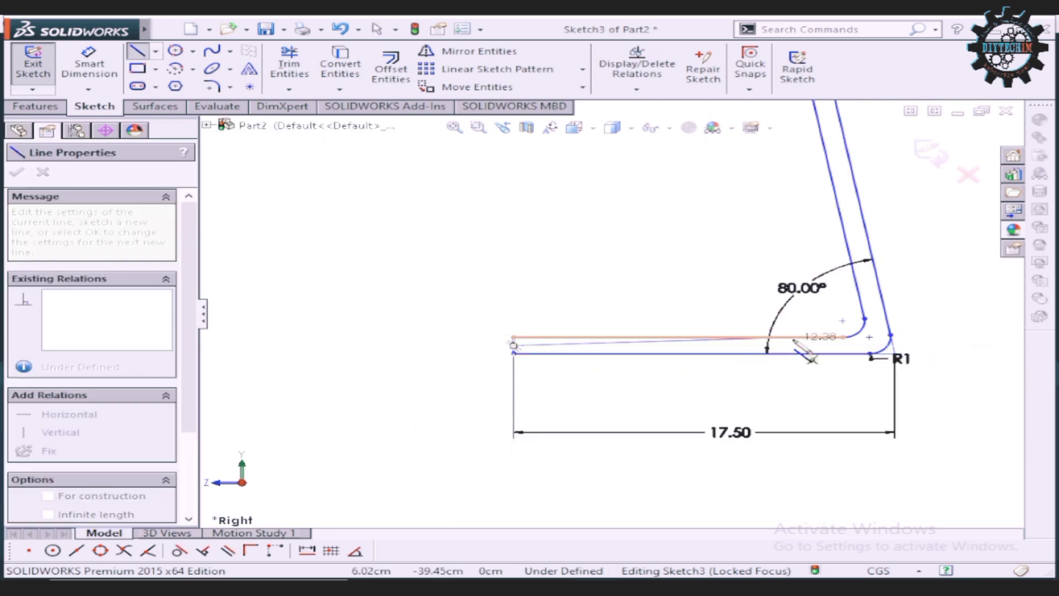
left_click(847, 331)
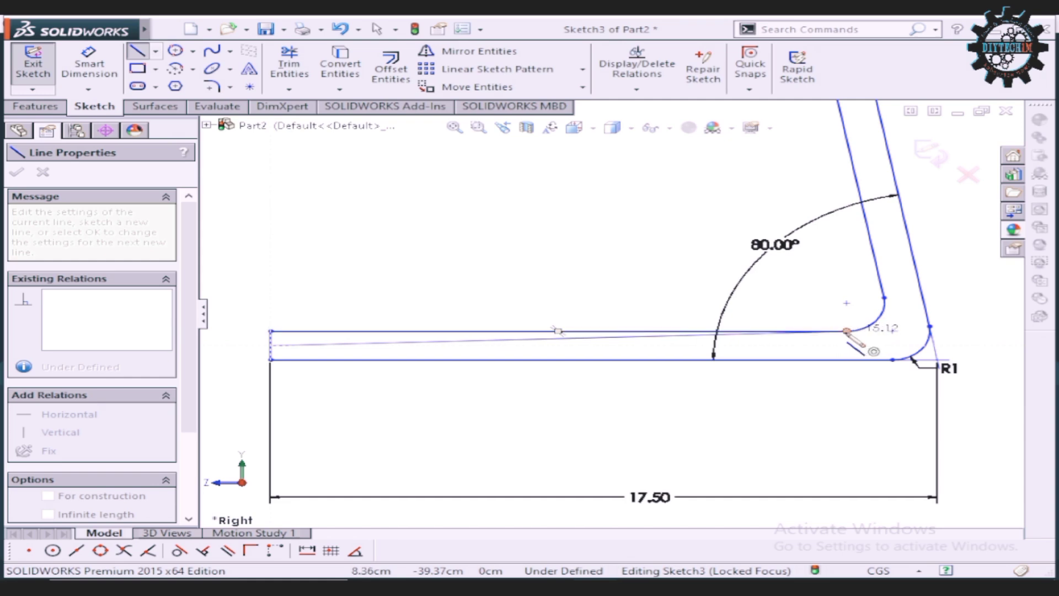
right_click(637, 271)
left_click(680, 276)
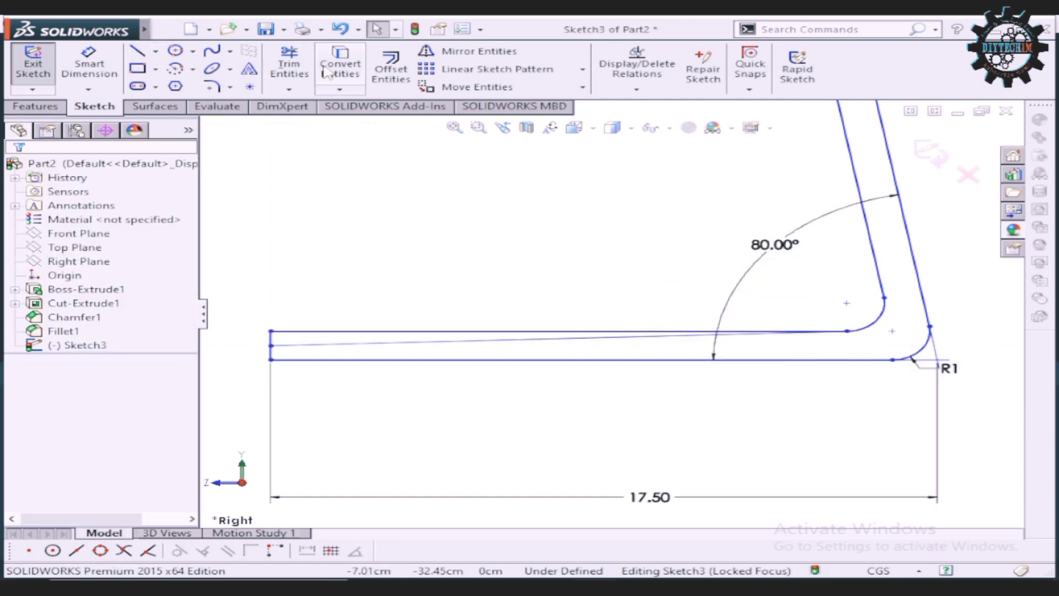
Step: Power-trim the redundant upper base line and short end segment at the base's left tip
left_click(305, 70)
scroll(267, 271, "down", 2)
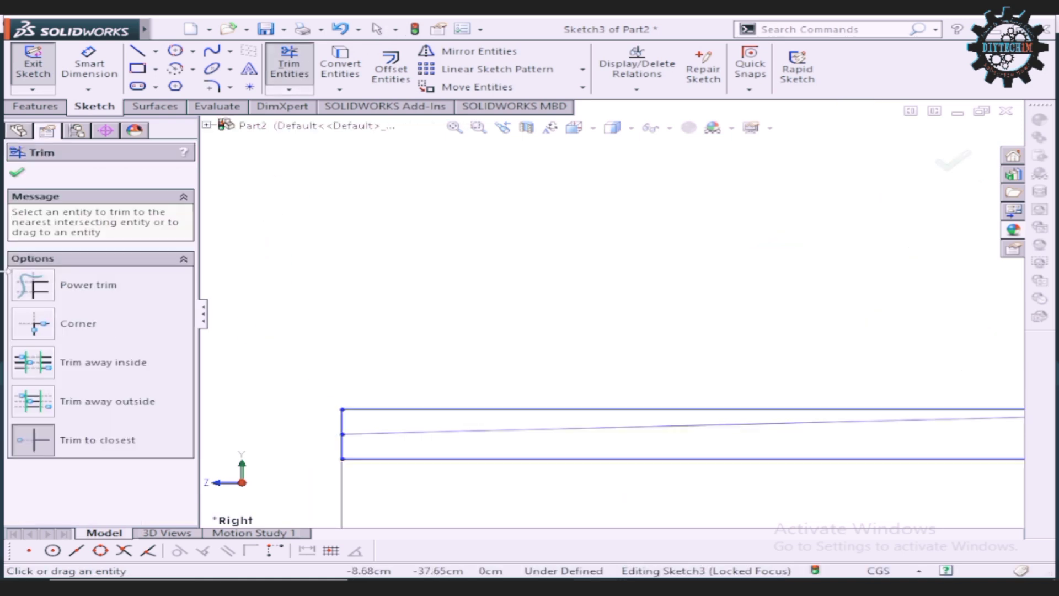
left_click(23, 289)
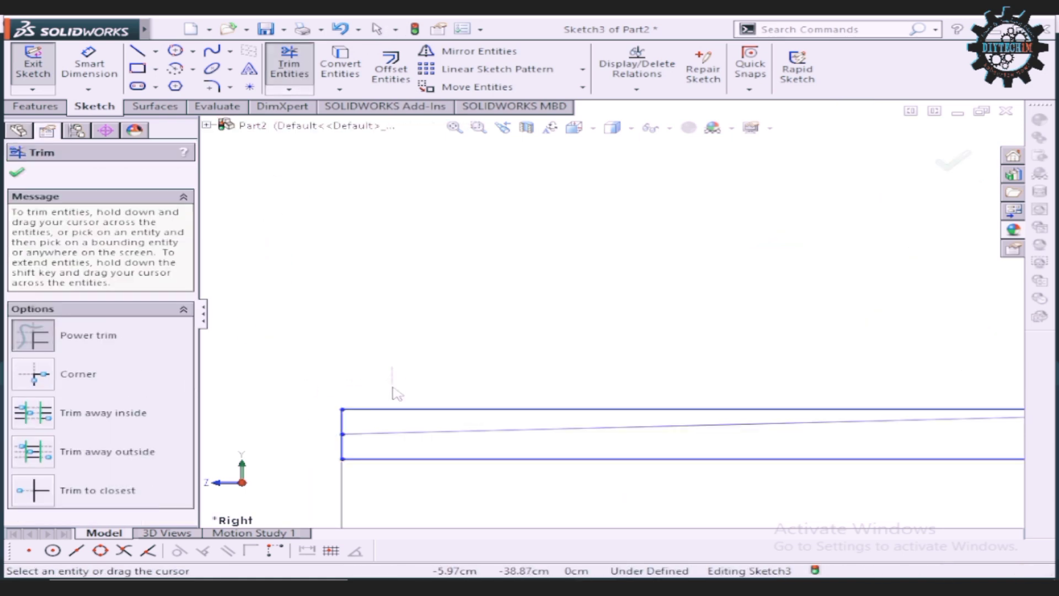
left_click_drag(395, 390, 343, 426)
scroll(409, 421, "up", 3)
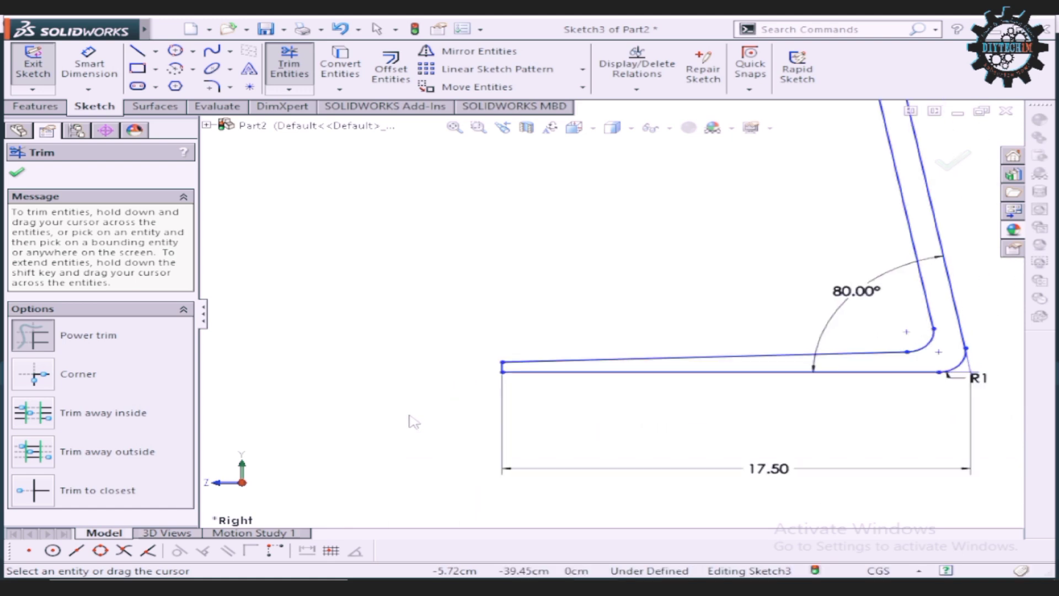
scroll(598, 355, "up", 2)
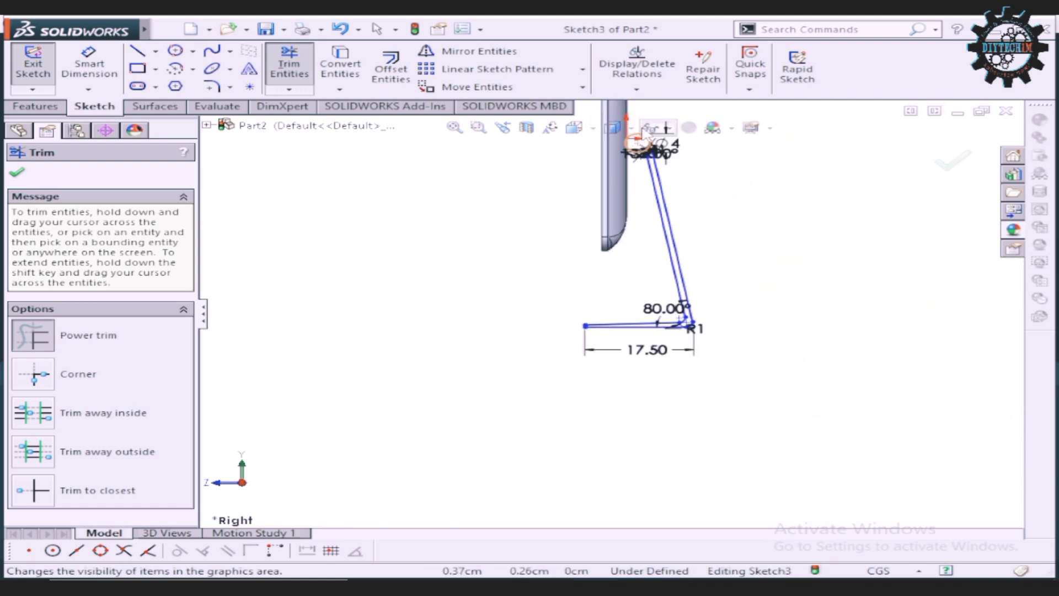
key("f")
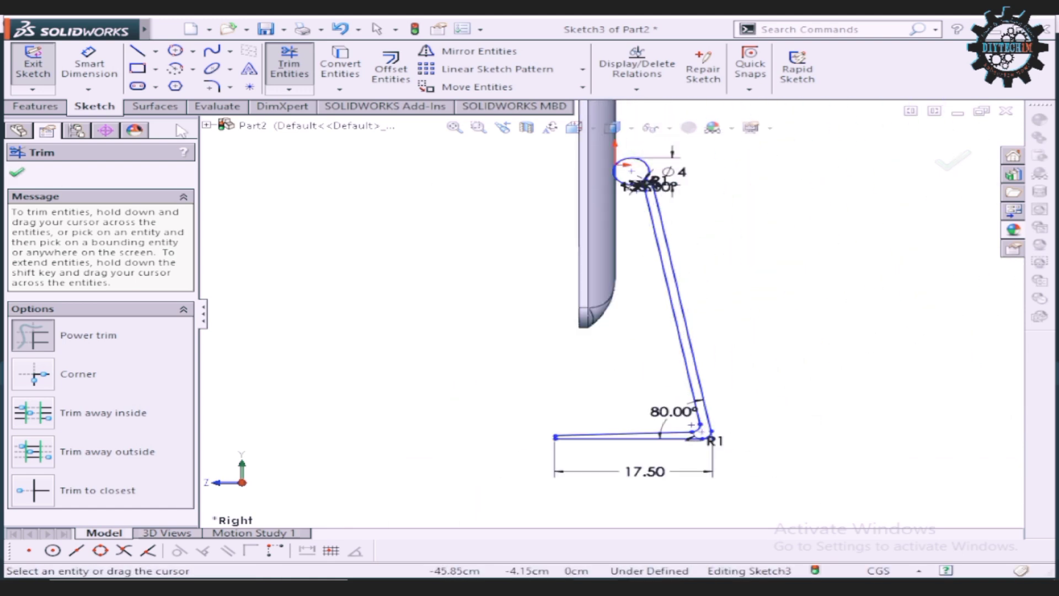
left_click(17, 173)
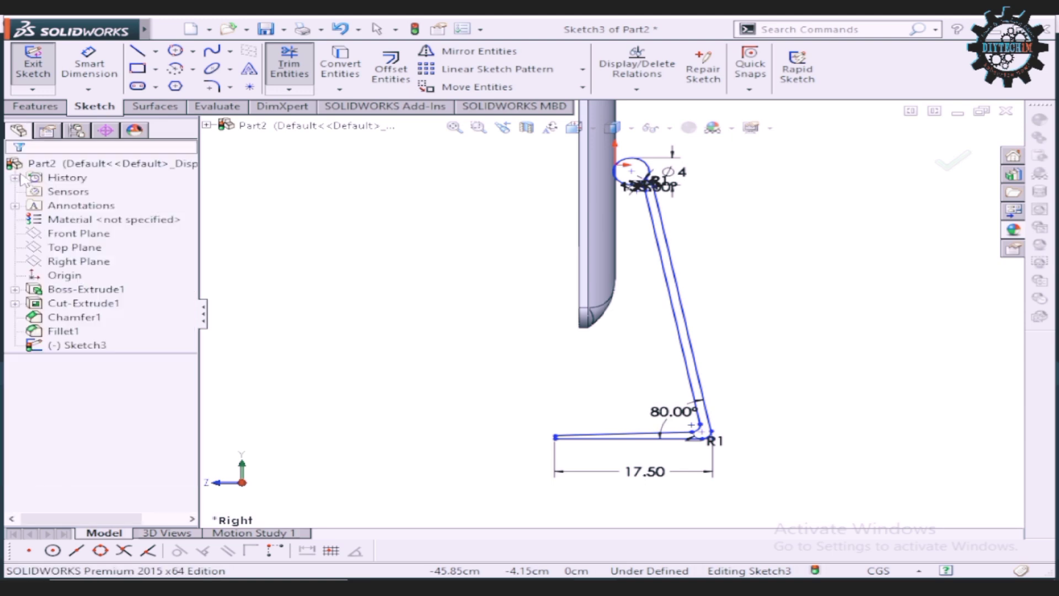
Step: Round the corner between the base's left end line and top line with a 0.50 cm fillet
left_click(213, 87)
scroll(574, 449, "down", 3)
scroll(662, 353, "down", 2)
scroll(734, 334, "down", 2)
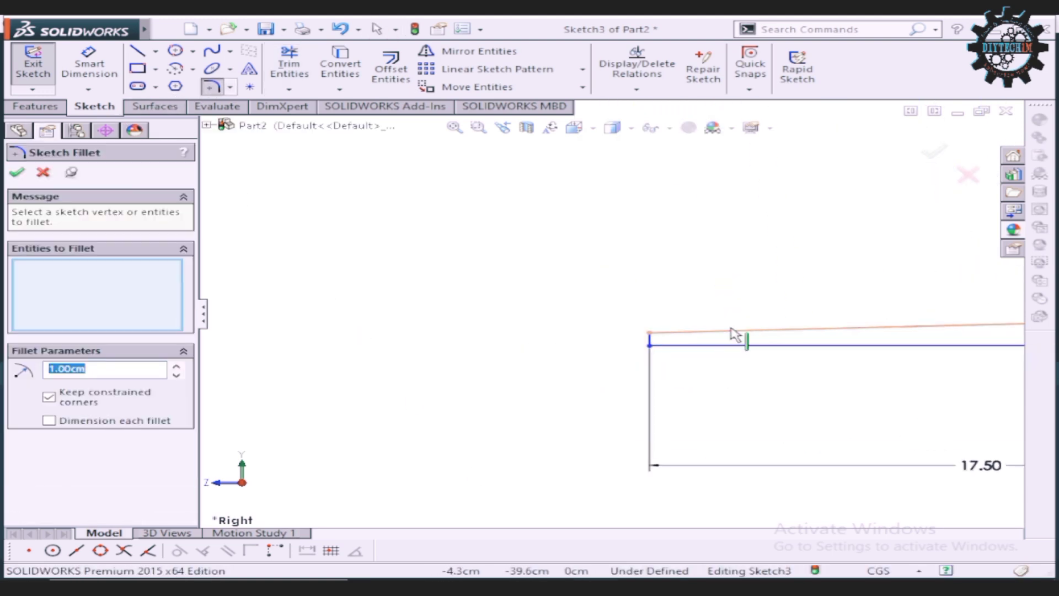
scroll(662, 338, "down", 2)
scroll(607, 345, "down", 2)
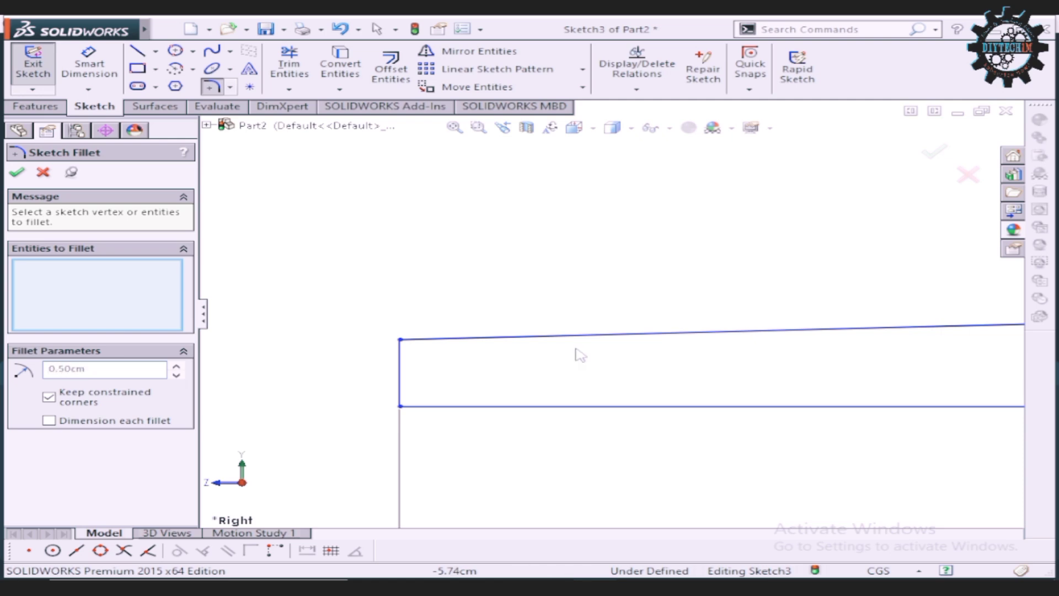
left_click(401, 389)
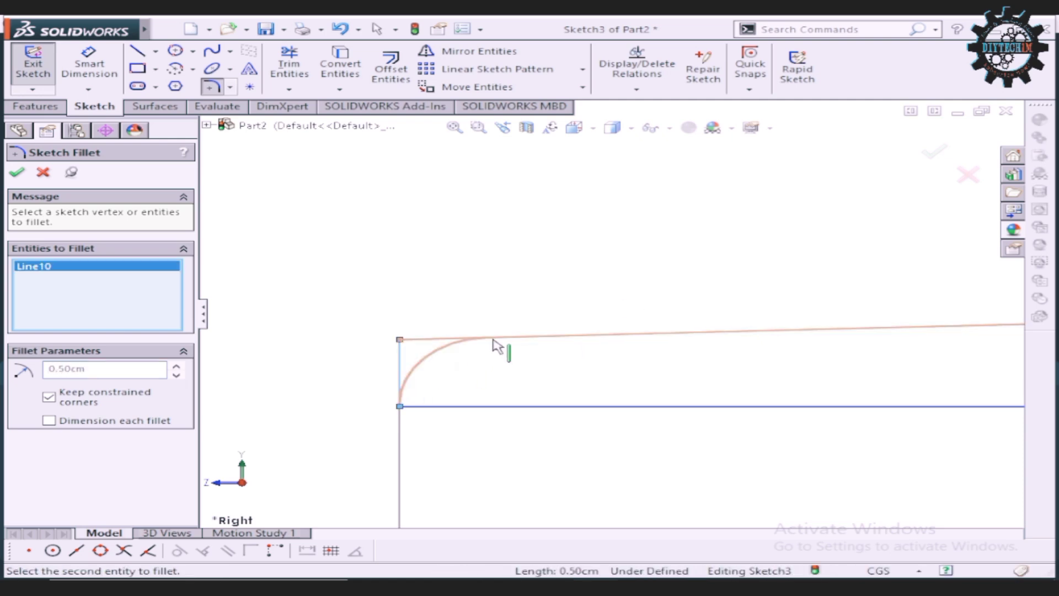
left_click(499, 340)
left_click(19, 172)
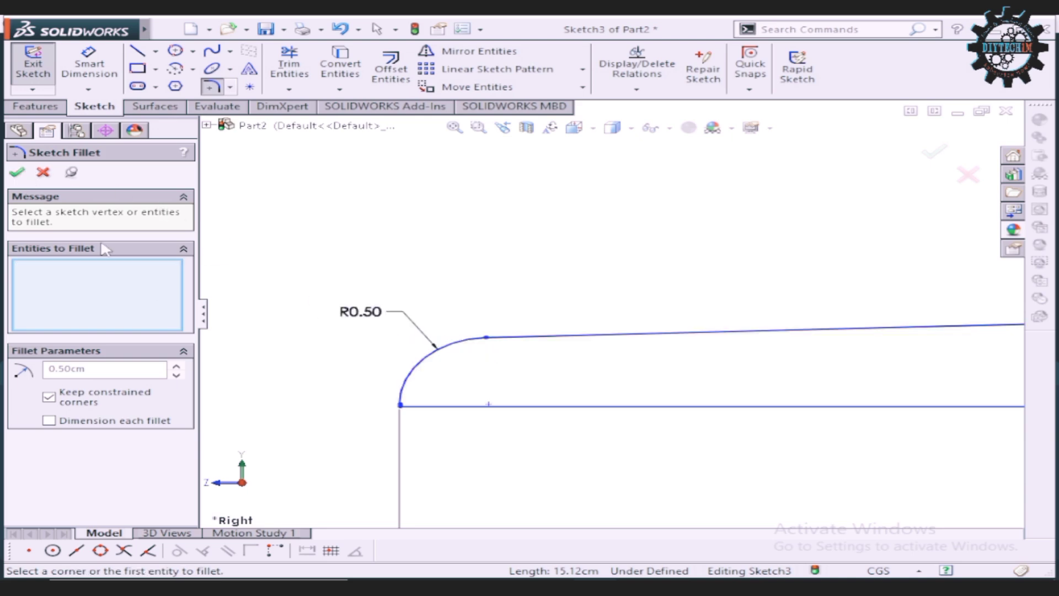
Step: Fit the sketch in view and zoom in to inspect the rounded tip
key("f")
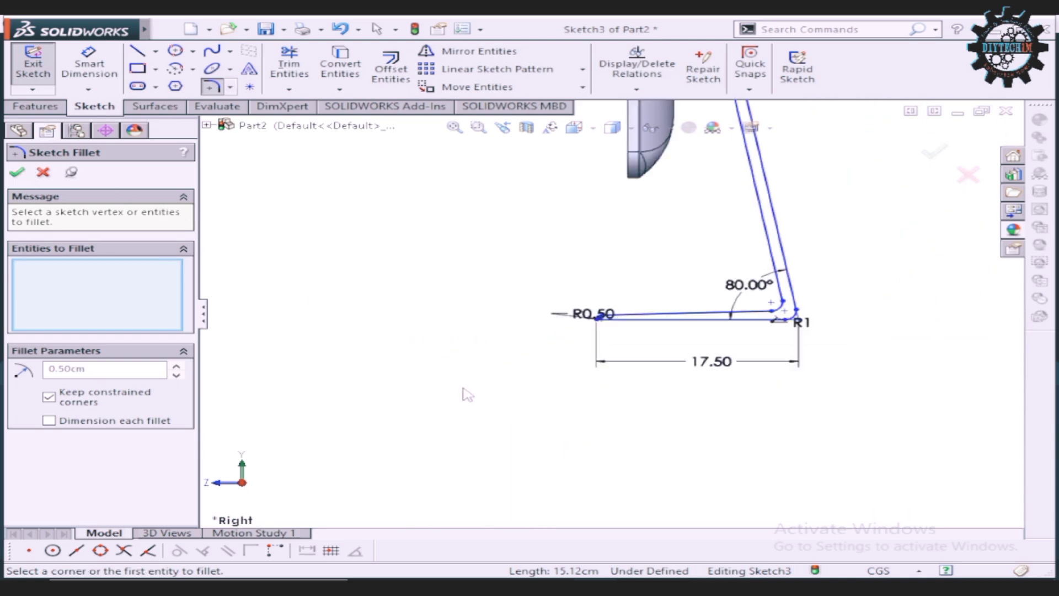
scroll(665, 214, "down", 2)
scroll(629, 218, "down", 2)
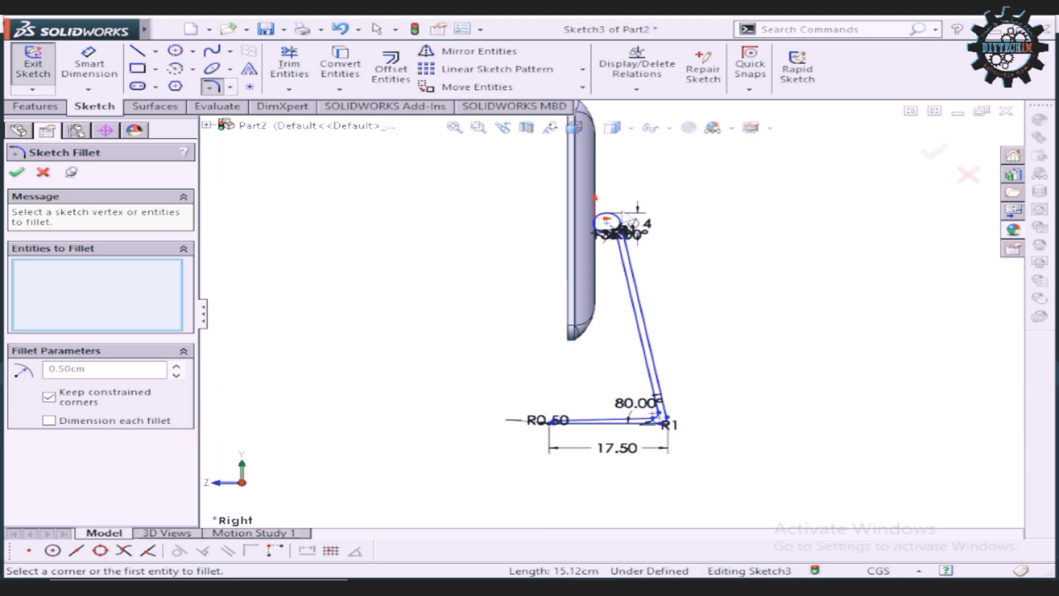
scroll(605, 269, "down", 3)
scroll(607, 276, "down", 1)
scroll(623, 314, "down", 3)
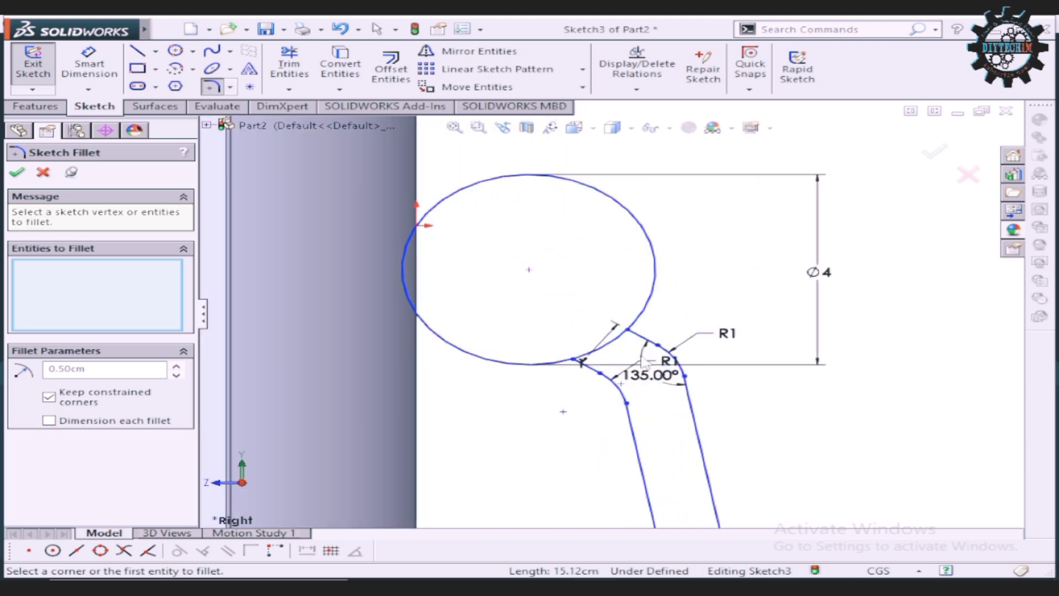
scroll(642, 361, "down", 2)
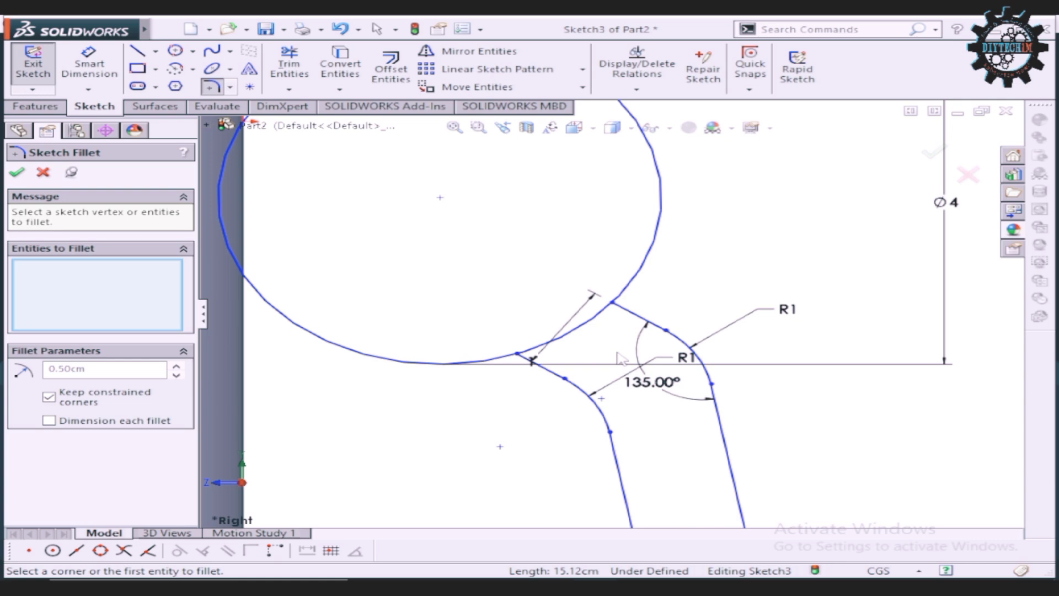
scroll(617, 358, "up", 1)
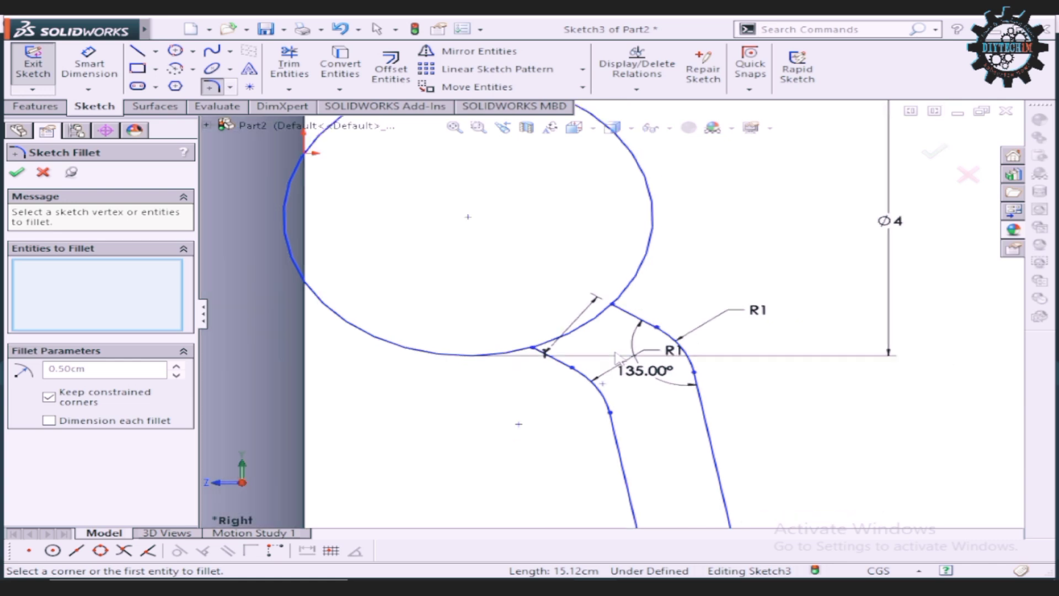
scroll(617, 357, "up", 3)
scroll(607, 309, "down", 1)
scroll(638, 331, "down", 1)
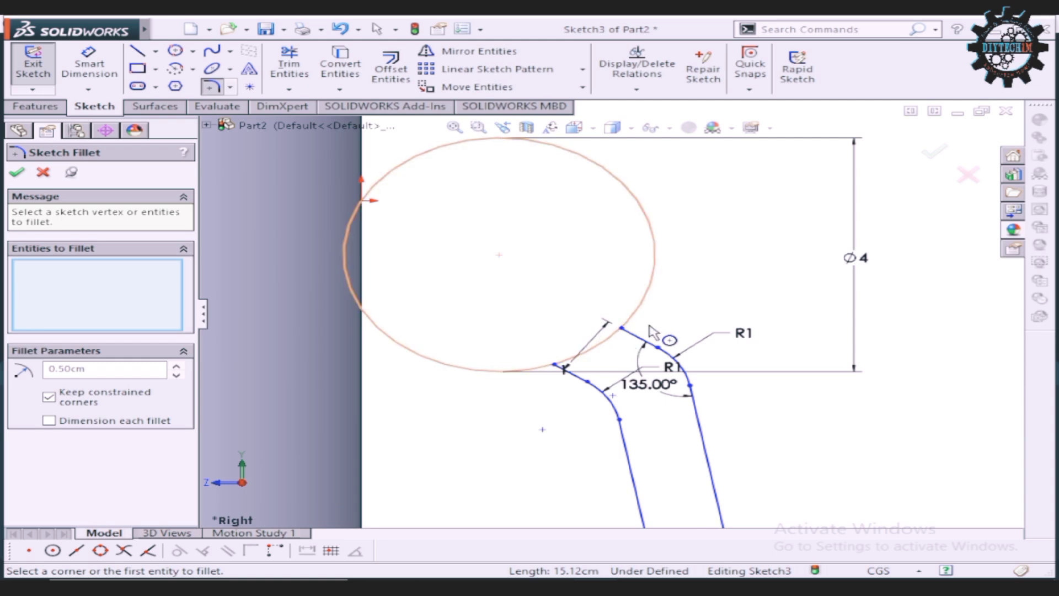
scroll(652, 330, "down", 2)
Step: Power-trim away most of the Ø4 circle, leaving a small arc at the stand's top
scroll(599, 354, "up", 2)
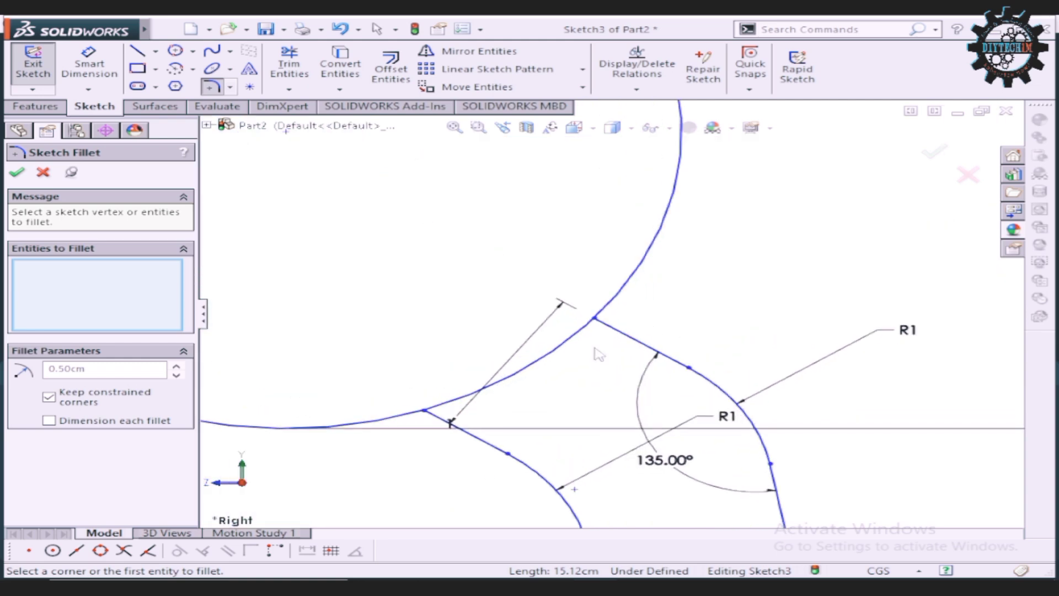
scroll(542, 201, "up", 2)
scroll(560, 185, "down", 2)
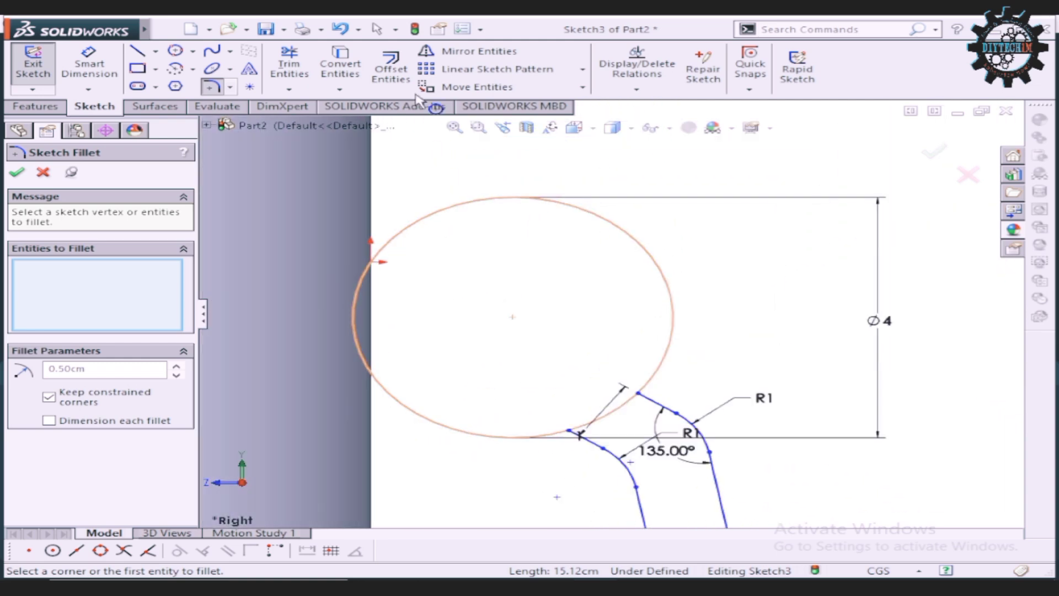
left_click(43, 173)
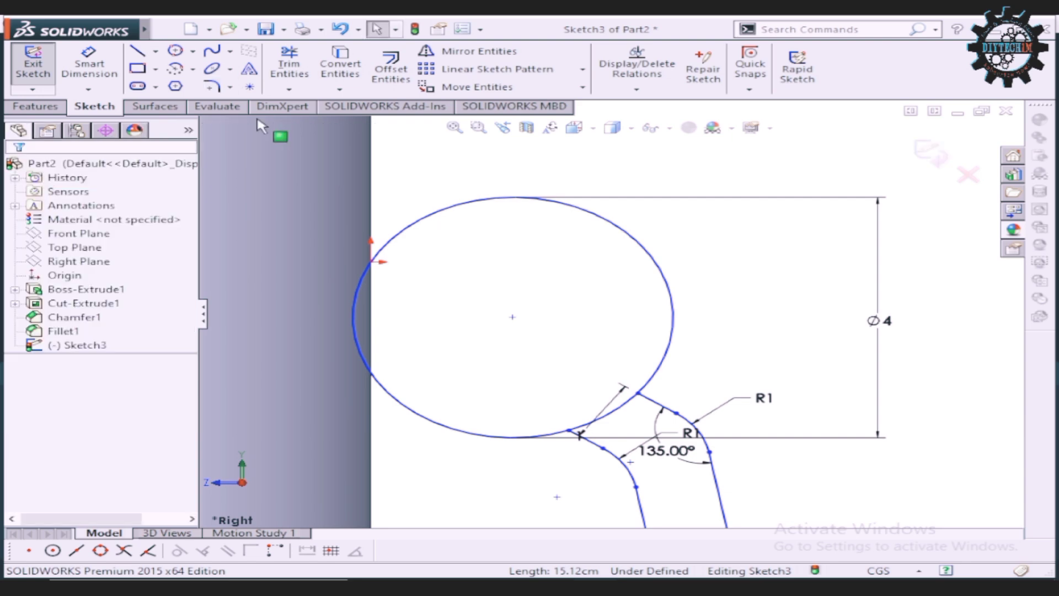
left_click(286, 63)
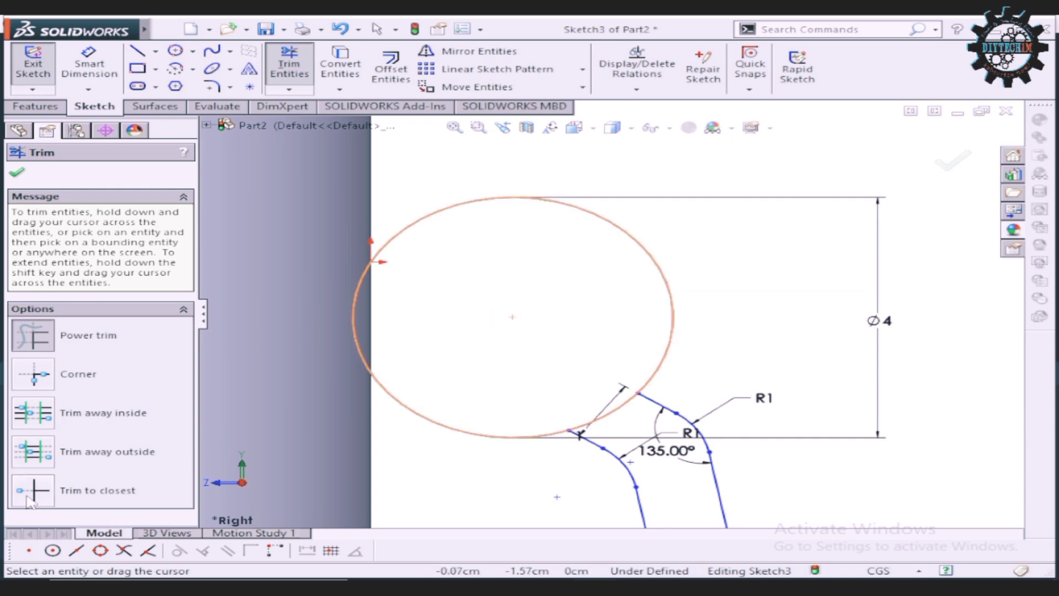
left_click_drag(640, 165, 493, 380)
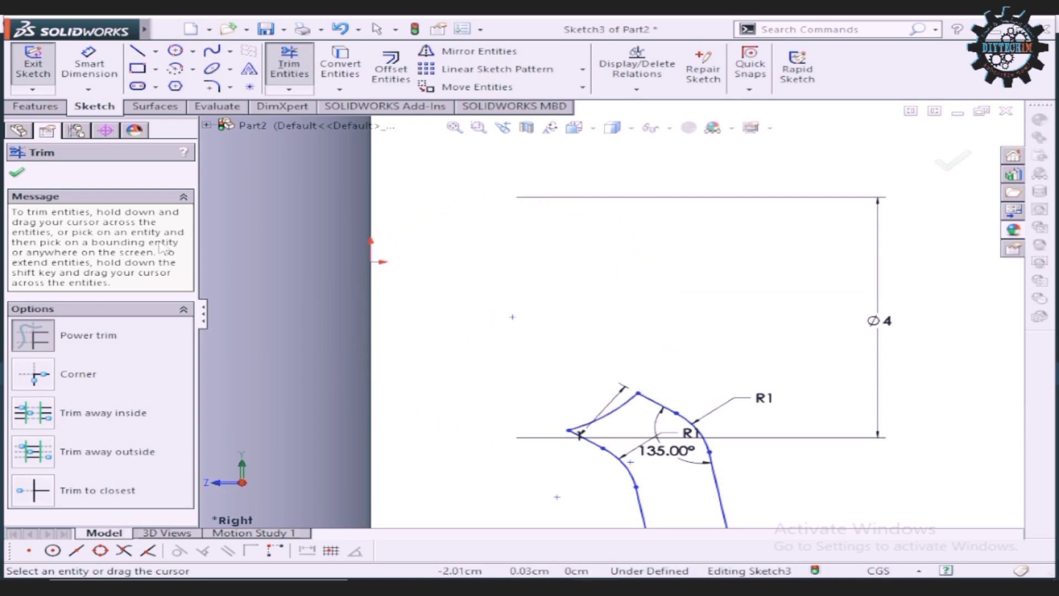
left_click(18, 172)
Step: Pan and zoom to the stand's top to check the trimmed outline
scroll(651, 358, "up", 2)
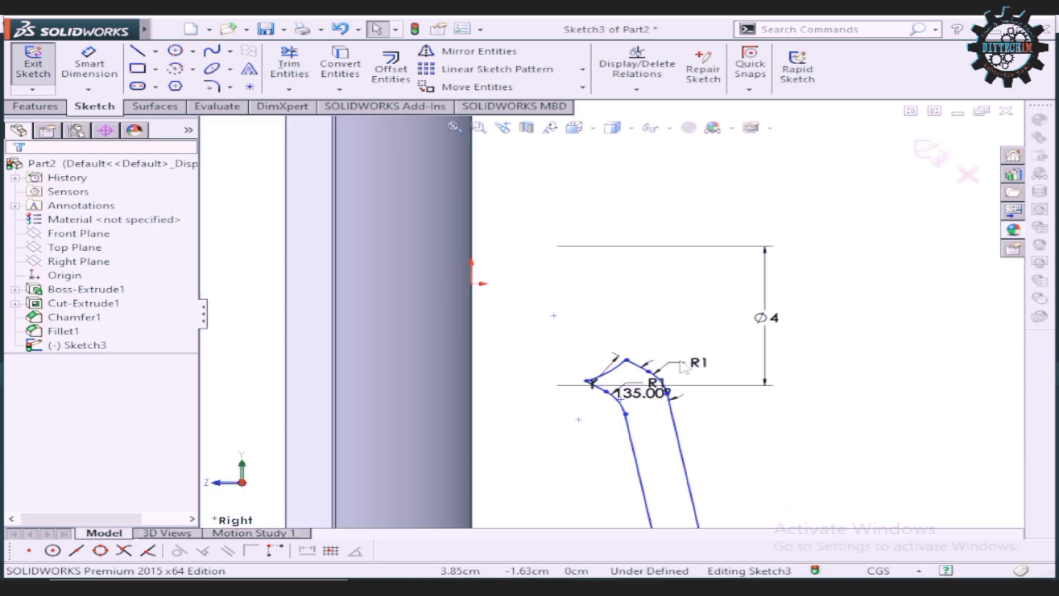
scroll(684, 364, "up", 3)
scroll(684, 367, "up", 1)
scroll(686, 369, "up", 3)
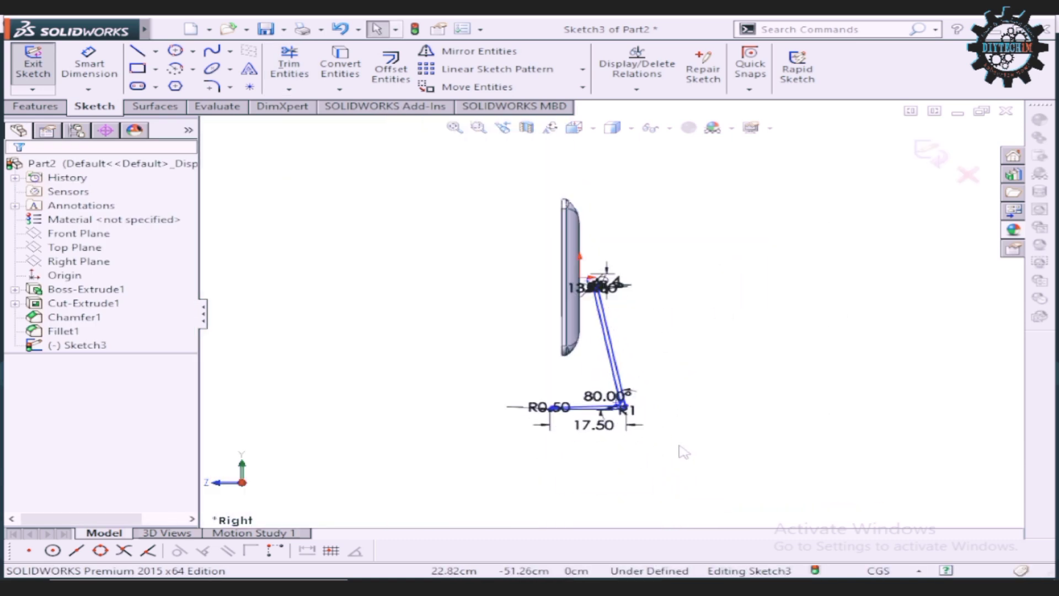
middle_click_drag(682, 450, 500, 283, "ctrl")
scroll(499, 282, "down", 3)
scroll(639, 366, "down", 1)
scroll(690, 300, "up", 2)
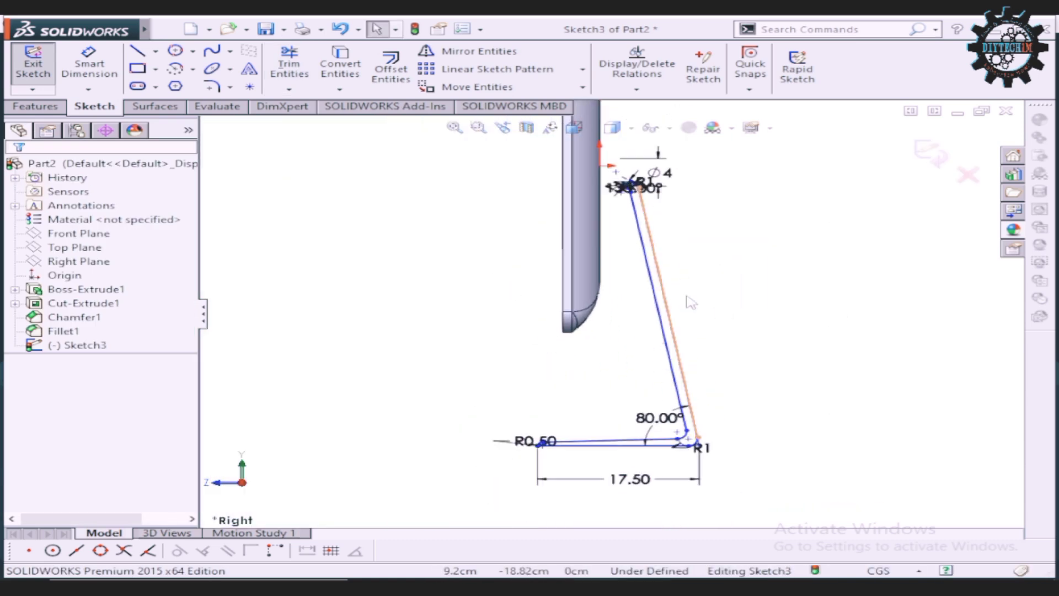
scroll(688, 300, "down", 2)
scroll(686, 285, "up", 3)
scroll(684, 261, "down", 2)
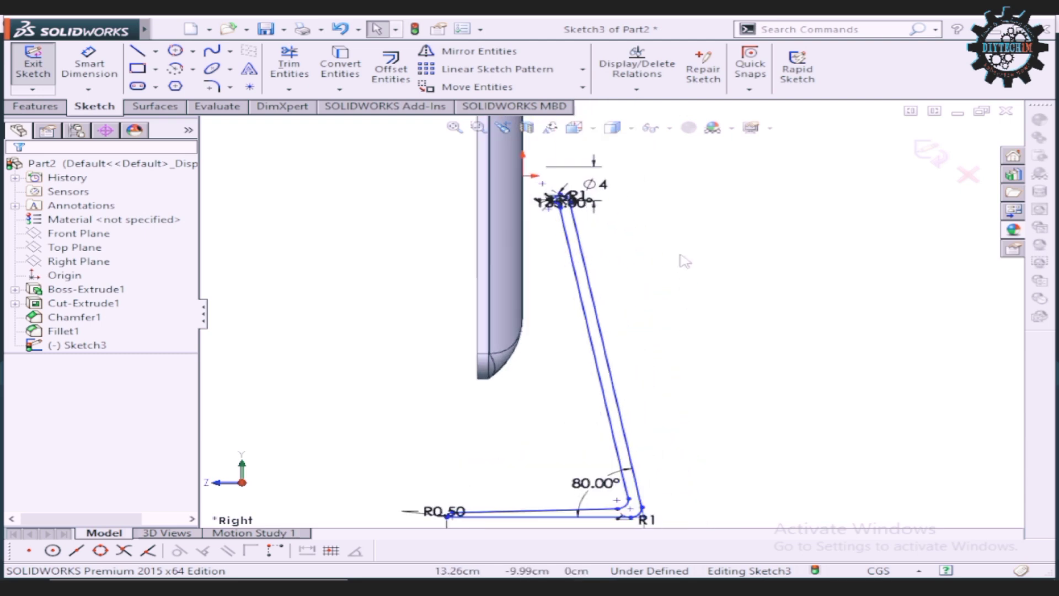
scroll(685, 261, "up", 1)
scroll(660, 215, "down", 2)
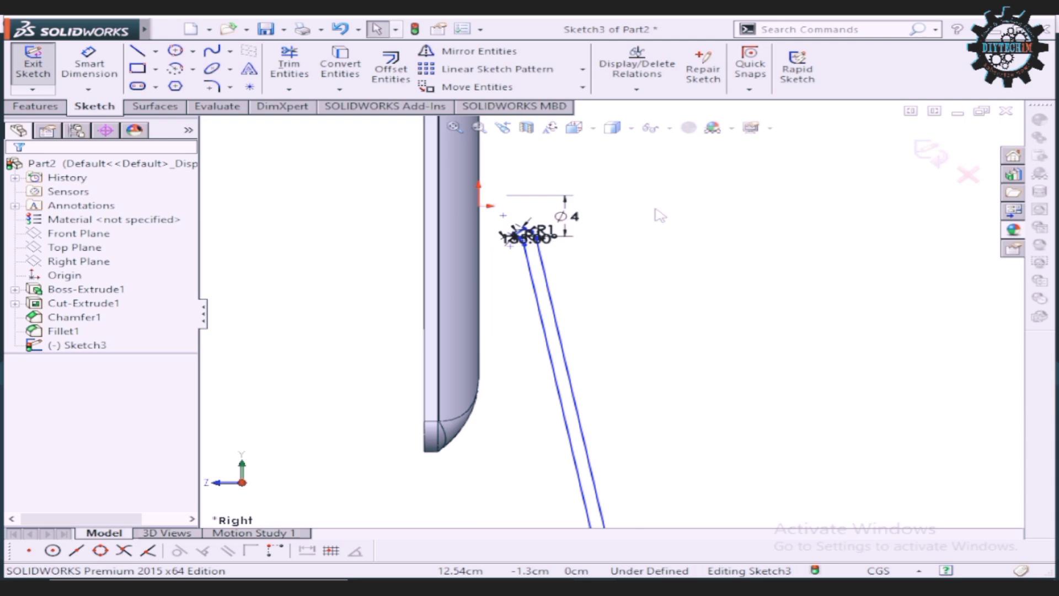
Step: Start a Boss-Extrude of the stand sketch with the Mid Plane end condition
left_click(57, 111)
left_click(38, 68)
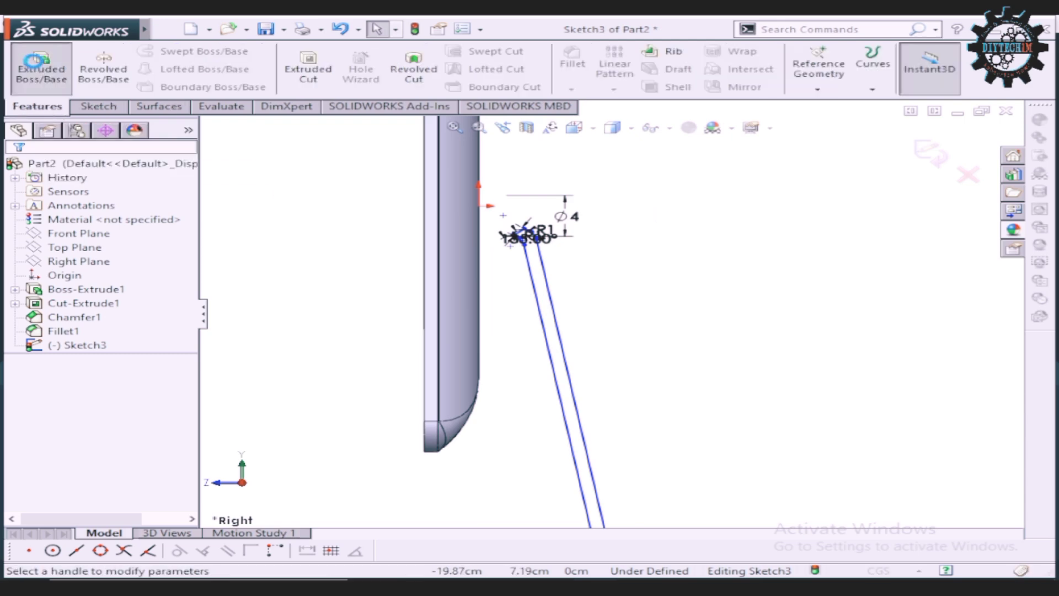
left_click(111, 265)
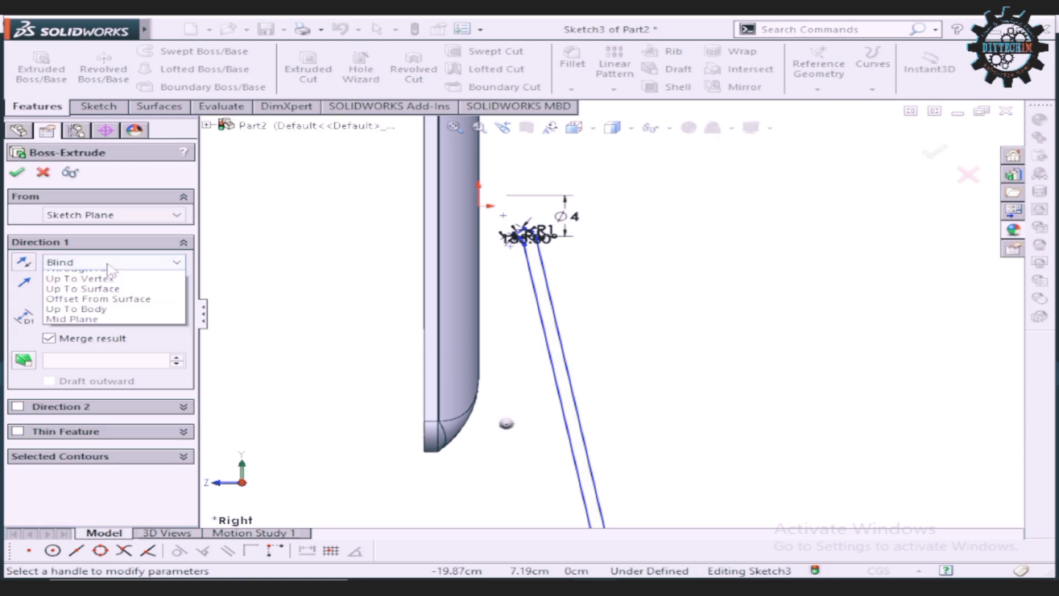
left_click(113, 337)
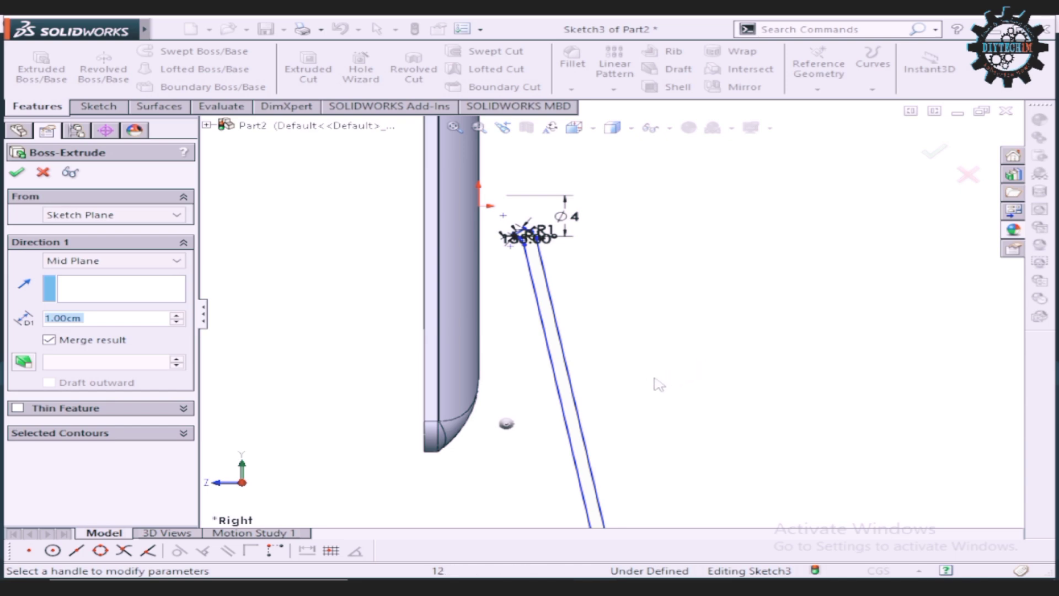
middle_click_drag(655, 384, 627, 357)
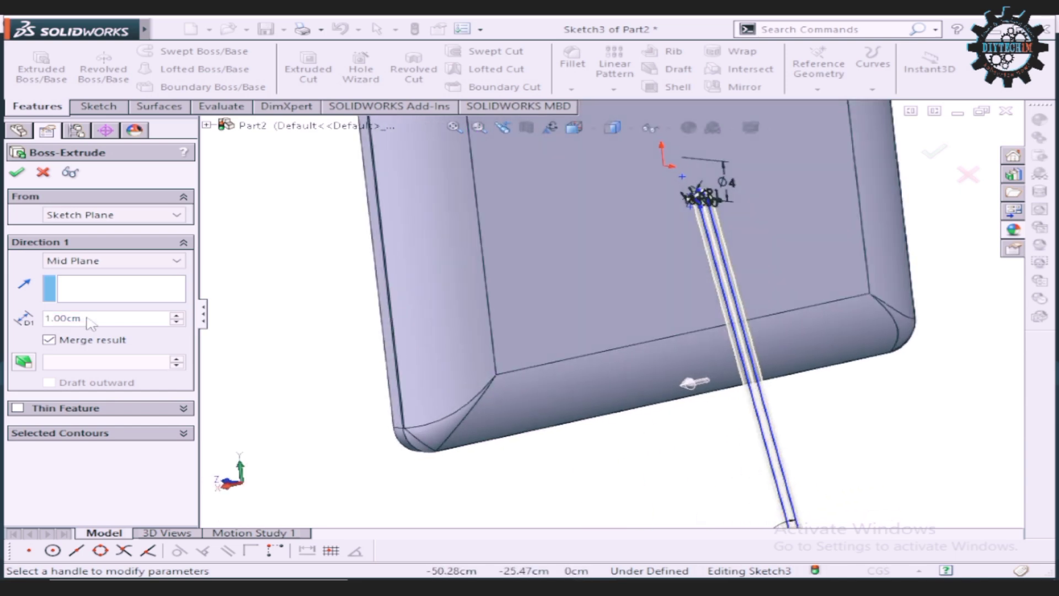
Step: Try extrusion depths of 30, 28 and 26 cm, then settle on 25 cm
double_click(83, 319)
type("30")
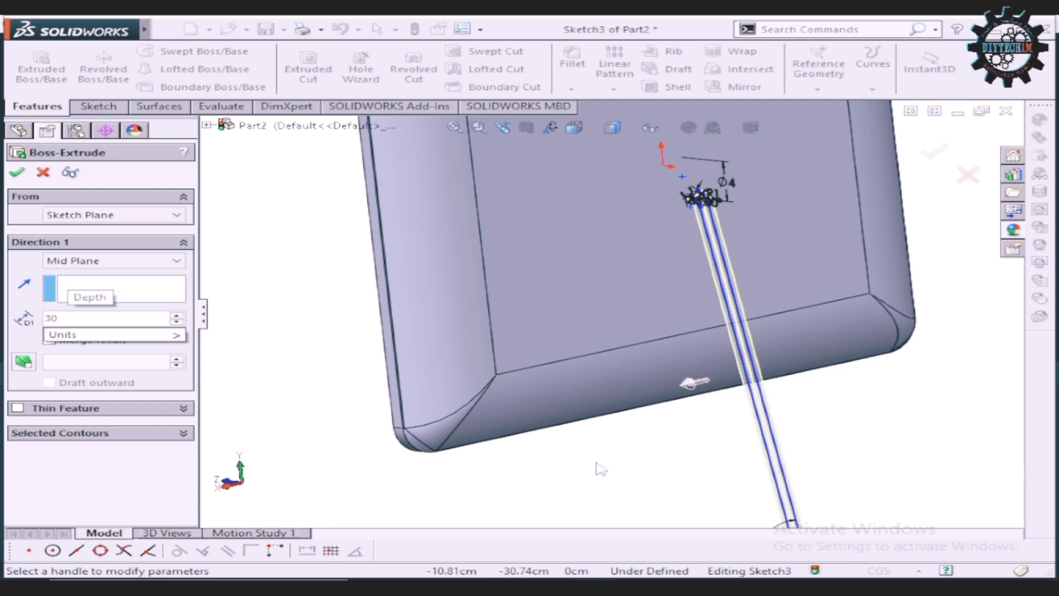
key("Return")
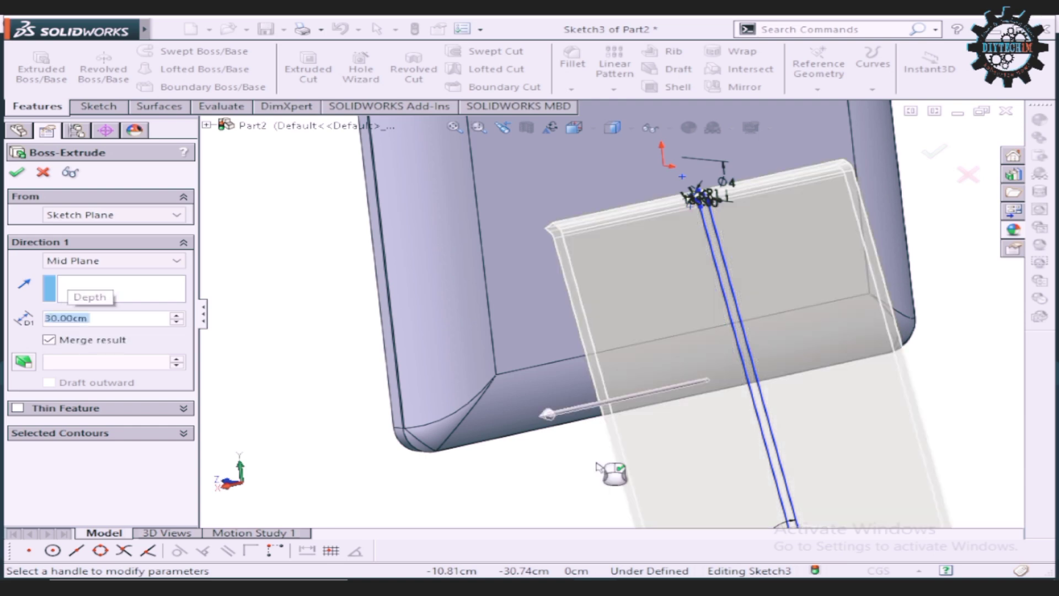
scroll(598, 467, "up", 3)
scroll(717, 309, "down", 2)
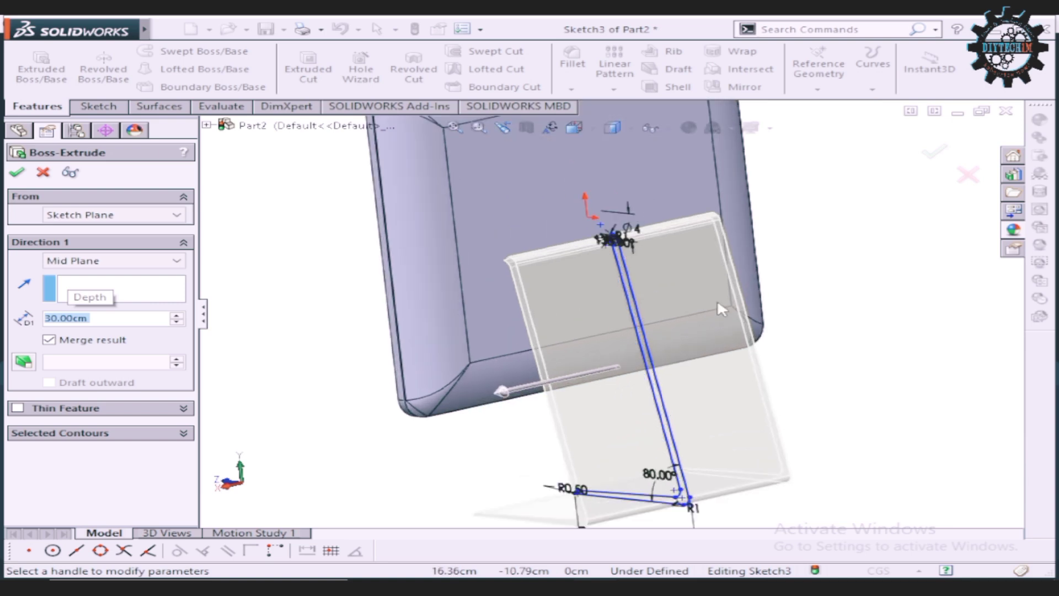
type("28")
key("Return")
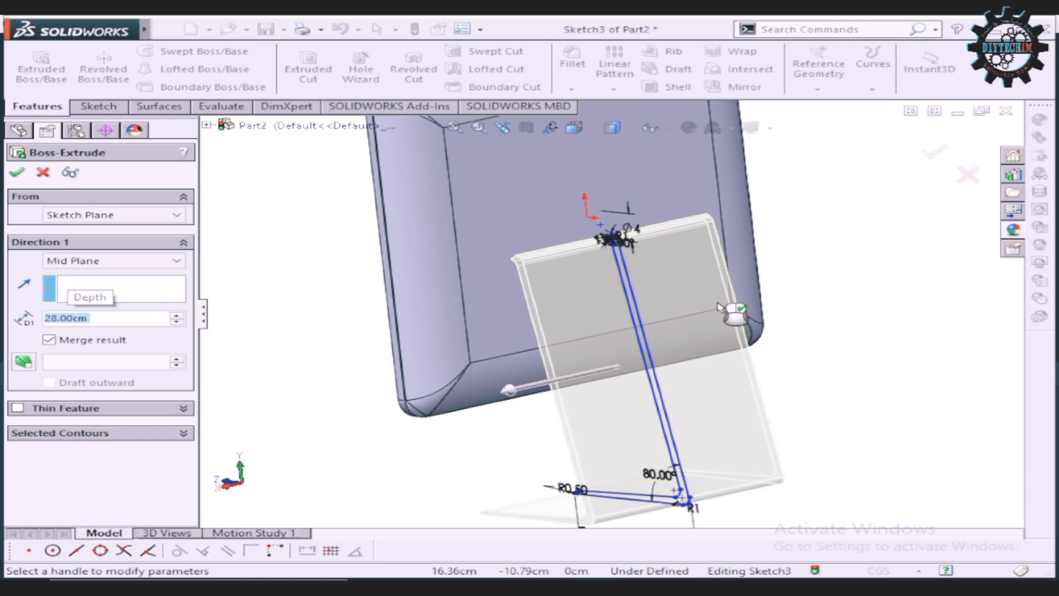
type("26")
key("Return")
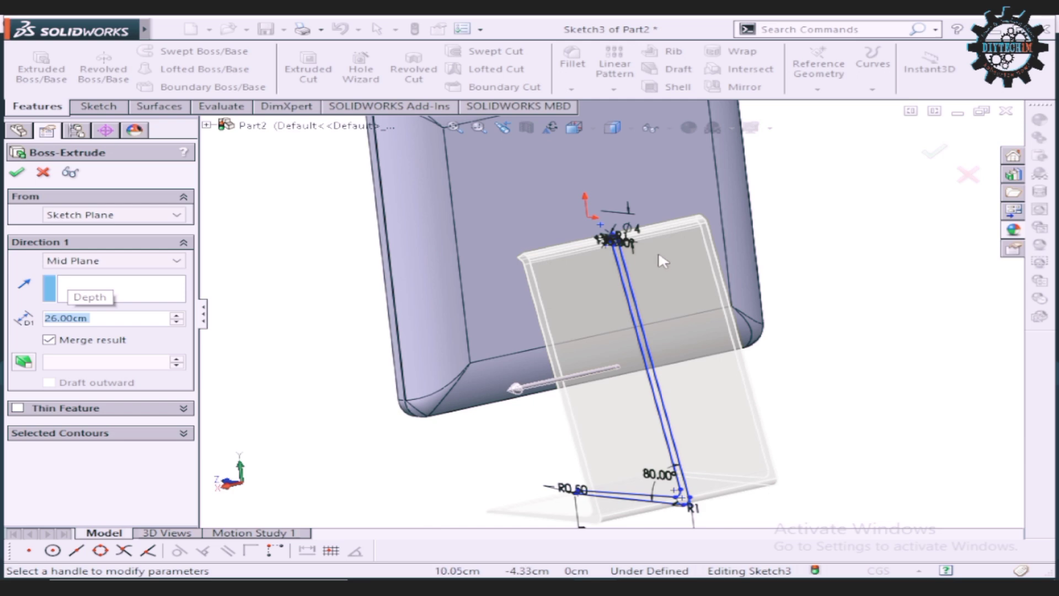
type("25")
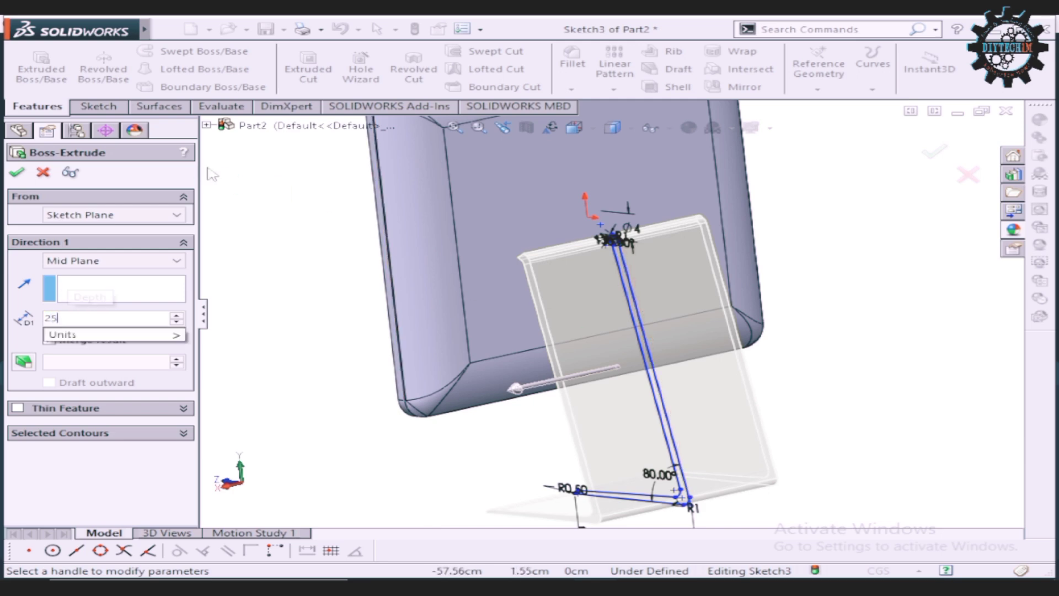
key("Return")
left_click(18, 173)
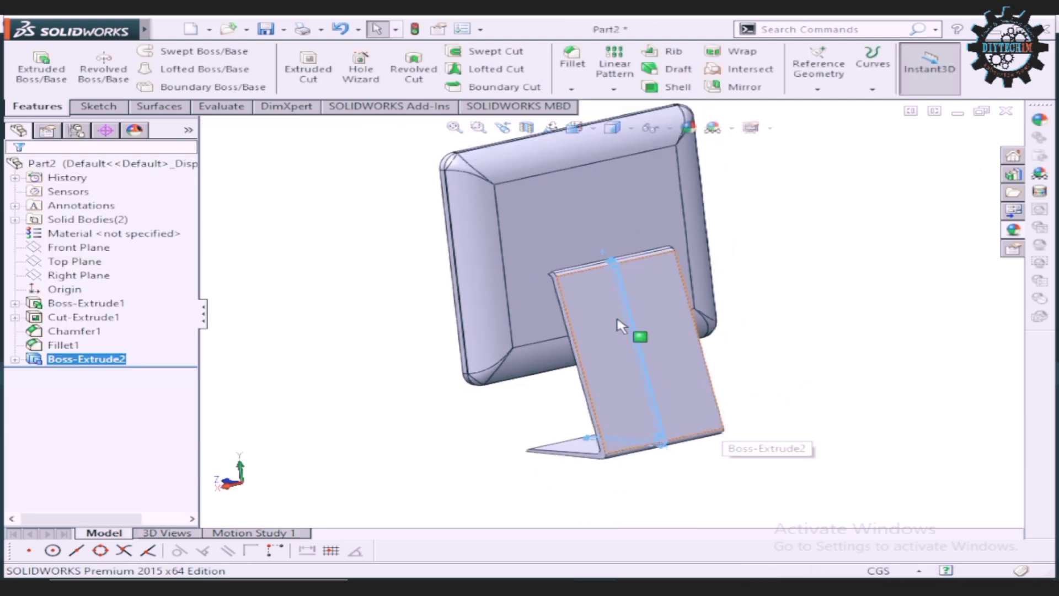
middle_click_drag(620, 326, 479, 428)
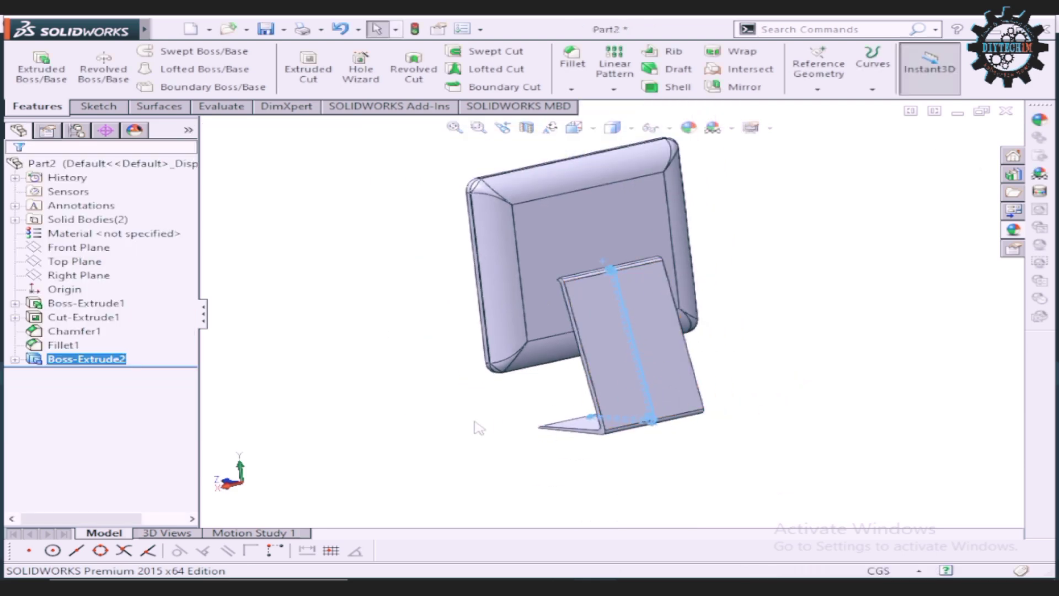
left_click(418, 411)
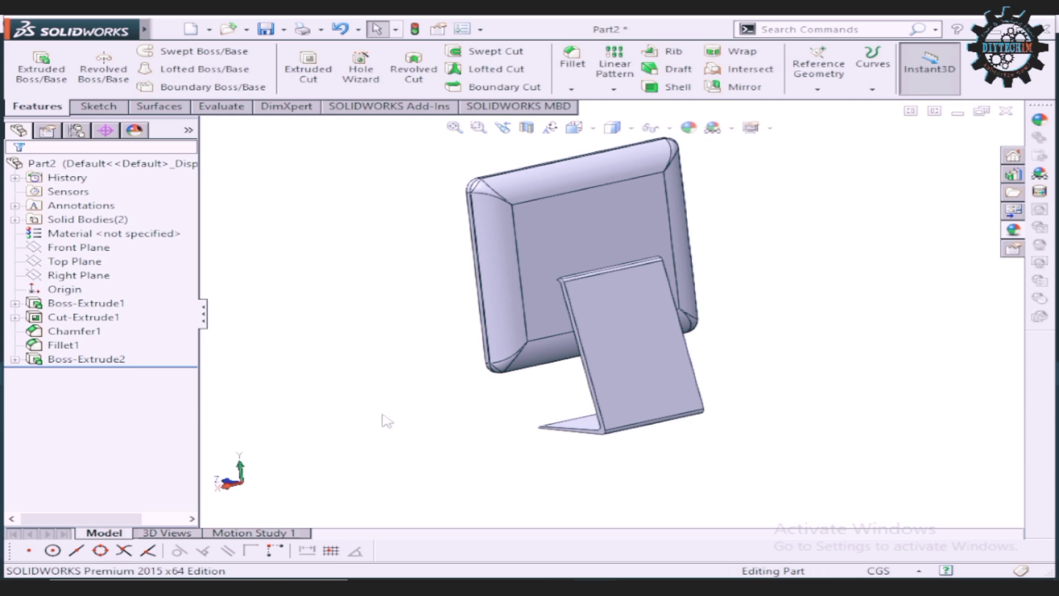
mouse_move(334, 420)
middle_mouse_down()
mouse_move(411, 402)
mouse_move(371, 401)
mouse_move(407, 381)
mouse_move(356, 390)
mouse_move(402, 385)
mouse_move(326, 412)
mouse_move(411, 388)
mouse_move(303, 402)
mouse_move(381, 393)
middle_mouse_up()
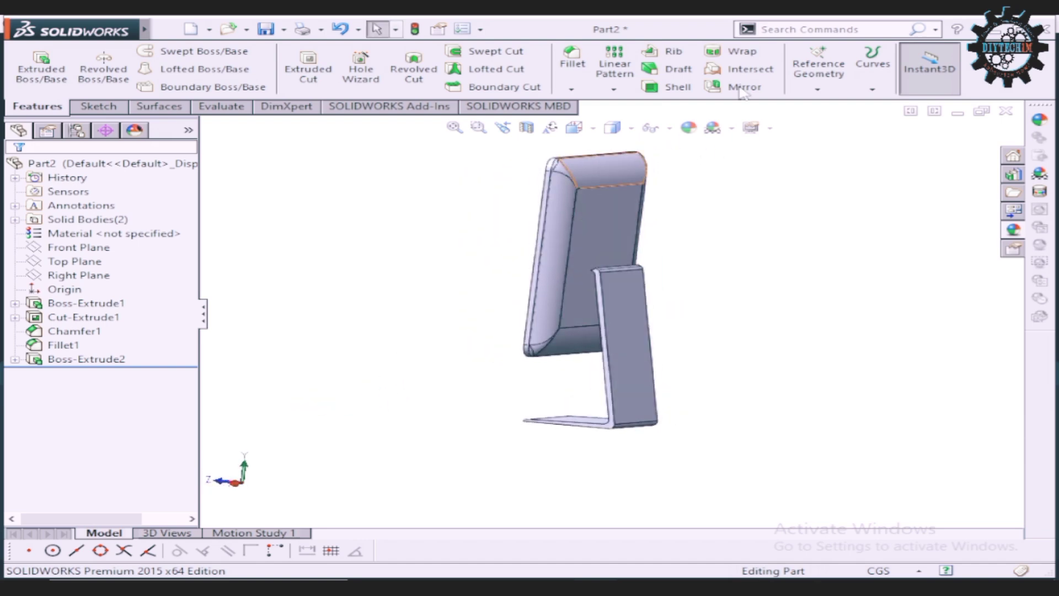
Step: Create Plane1 on the stand's upright face with a 0 cm offset
left_click(818, 89)
left_click(832, 102)
scroll(721, 322, "down", 3)
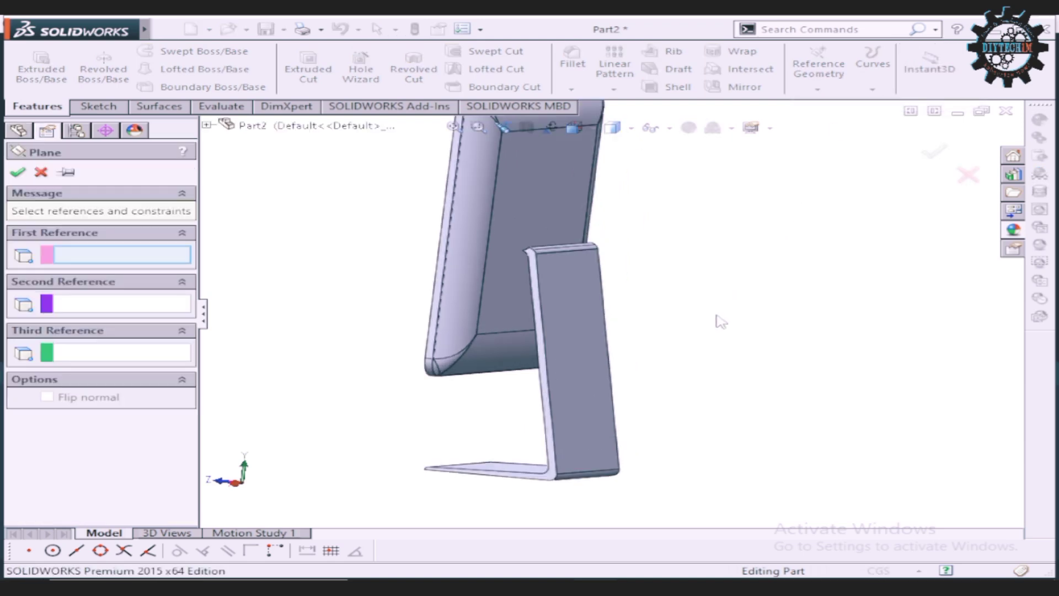
left_click(559, 367)
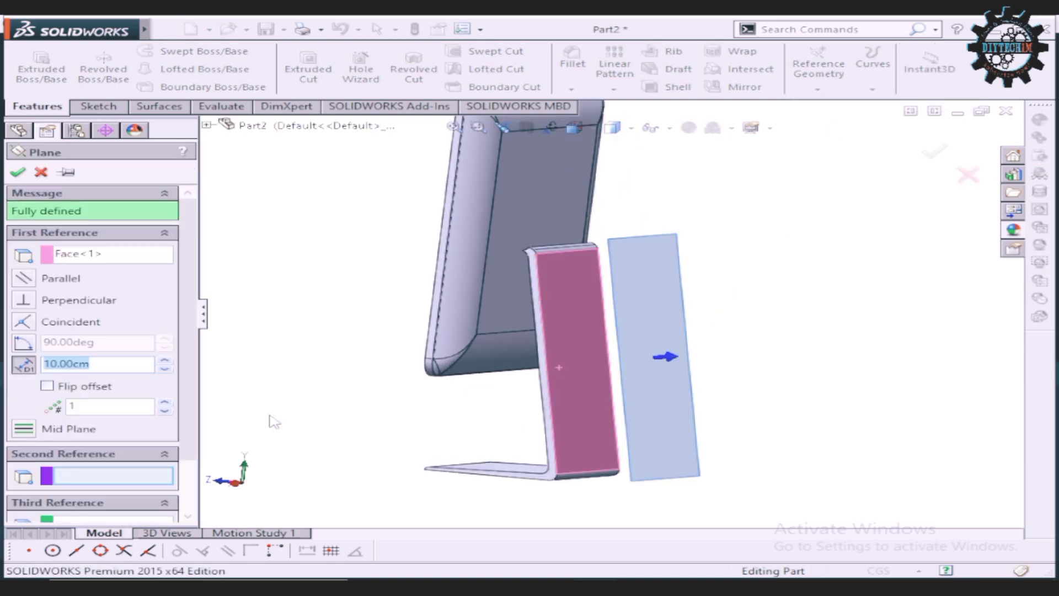
type("0")
type(".00cm")
key("Return")
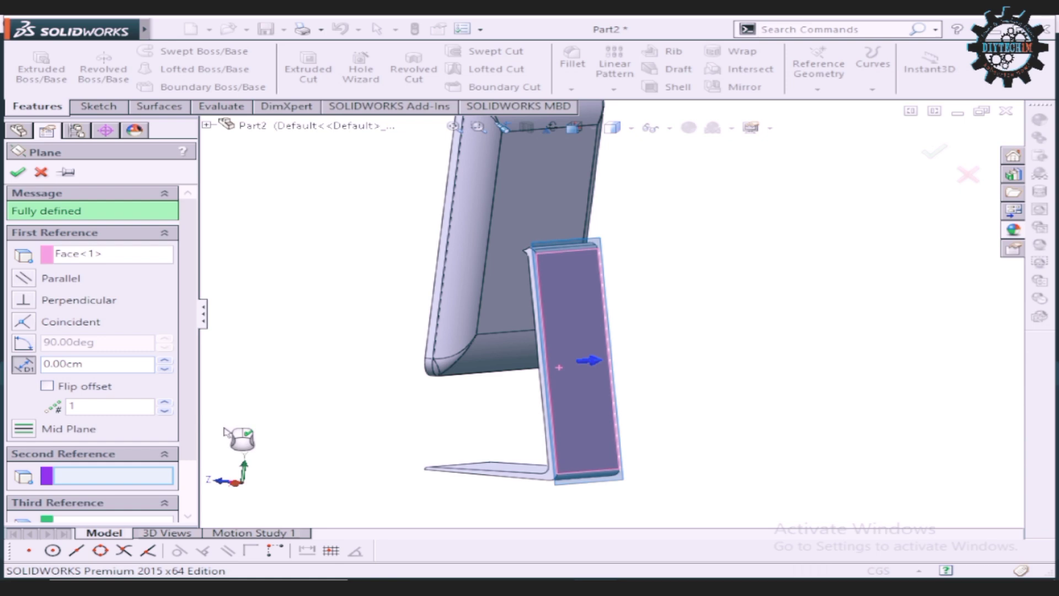
left_click(28, 172)
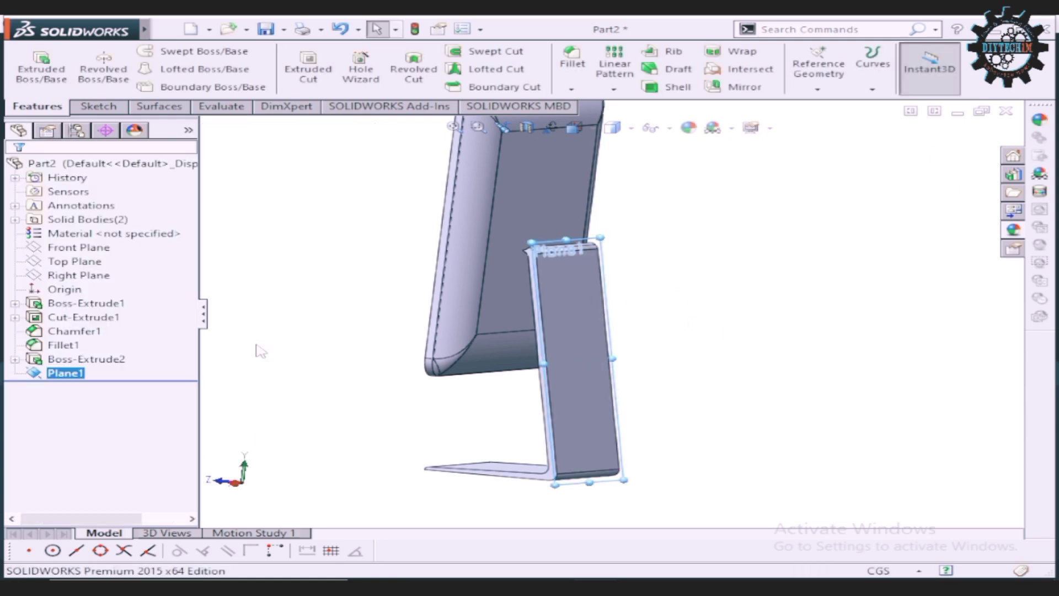
Step: Start Sketch4 on Plane1, view it face-on, and leave it empty after cancelling Line
right_click(72, 383)
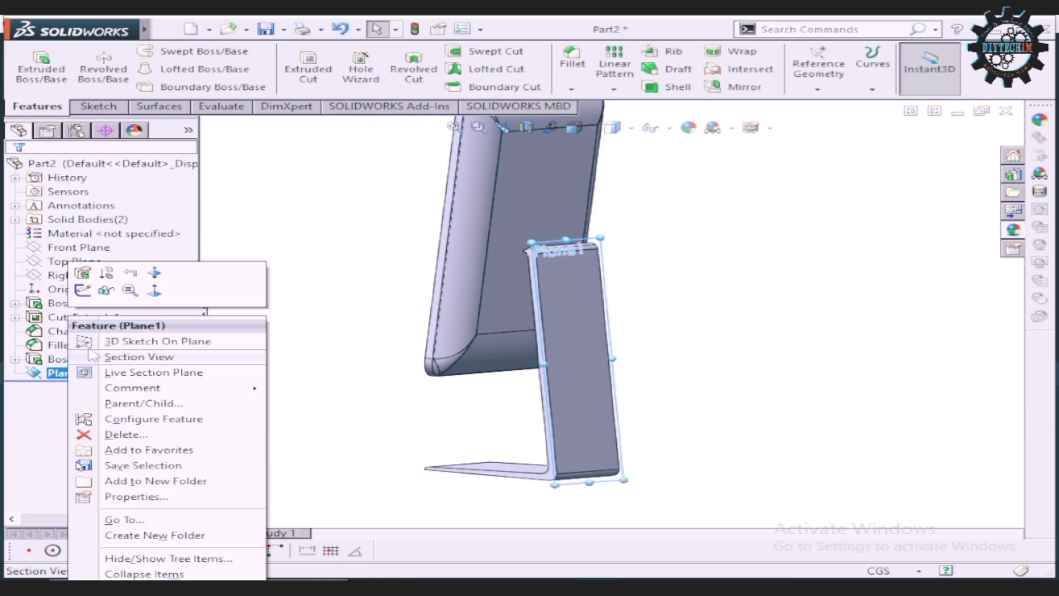
left_click(87, 303)
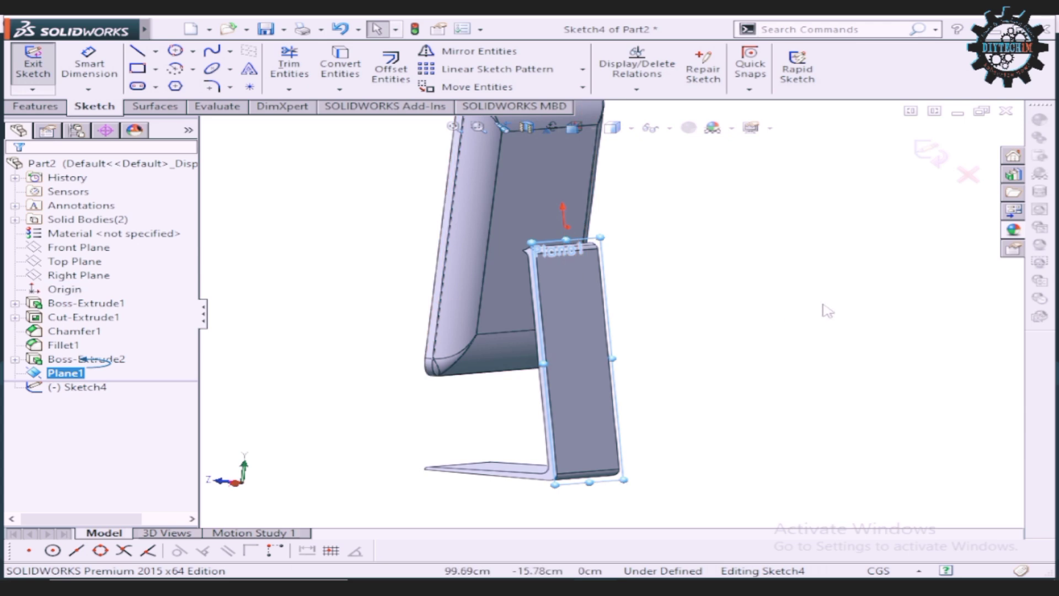
key("ctrl+8")
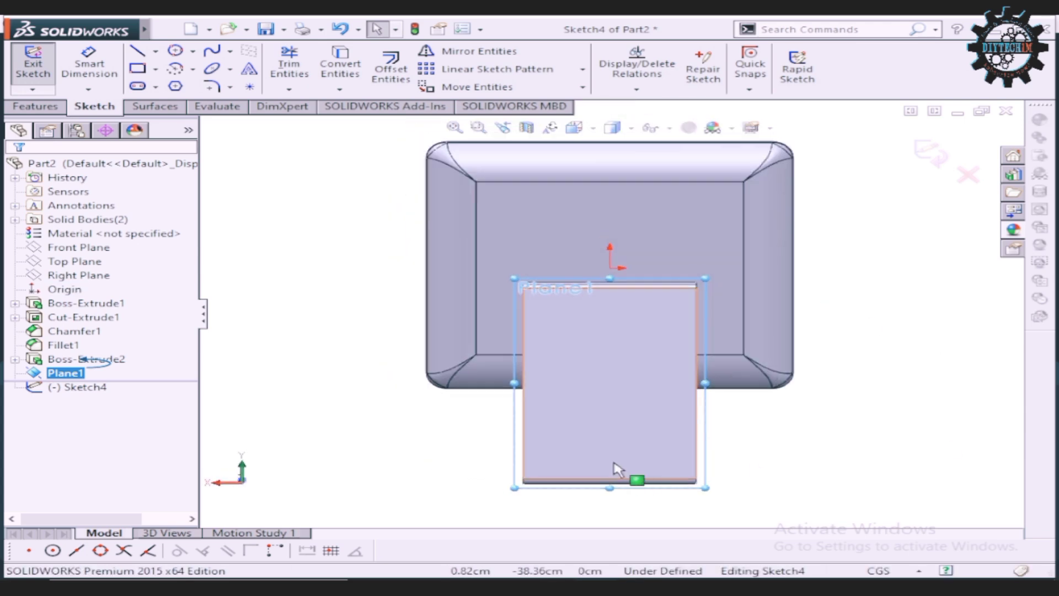
scroll(611, 466, "down", 2)
scroll(622, 473, "up", 2)
scroll(662, 160, "up", 1)
scroll(589, 276, "down", 4)
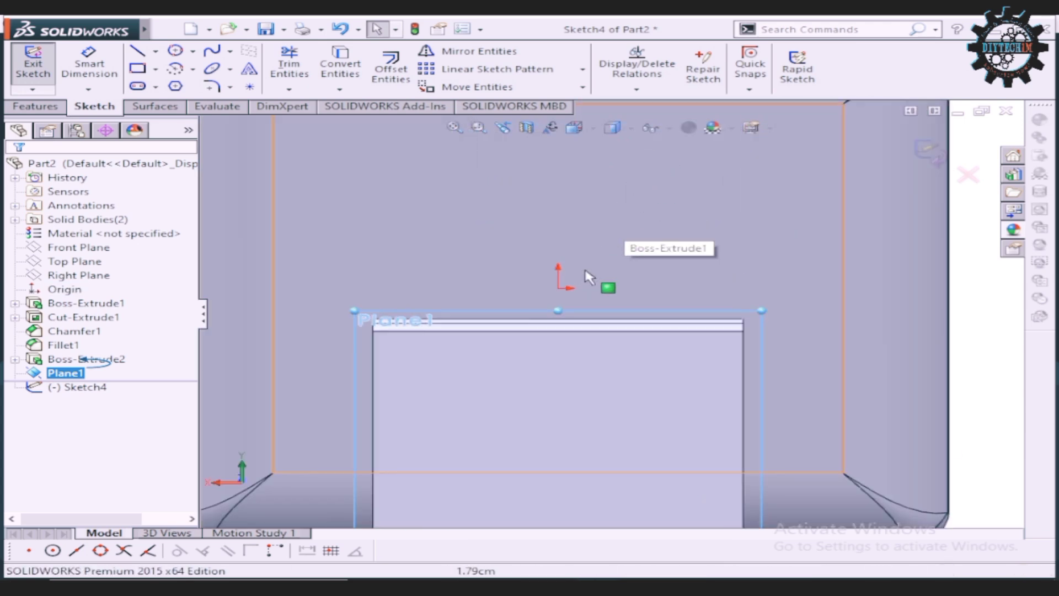
scroll(557, 309, "down", 1)
scroll(560, 324, "up", 1)
scroll(560, 323, "up", 1)
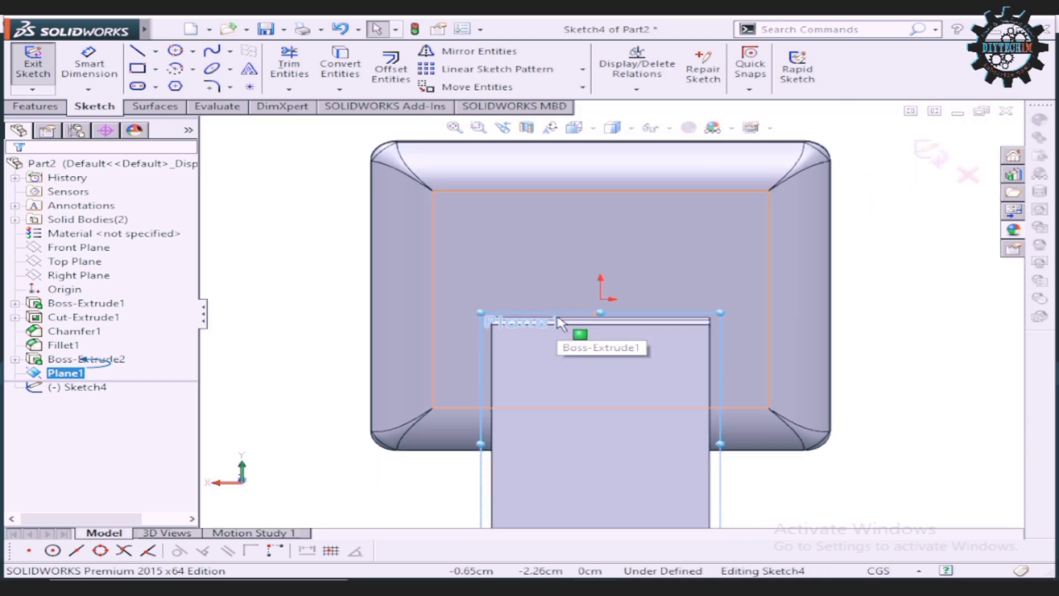
left_click(134, 60)
scroll(568, 339, "down", 3)
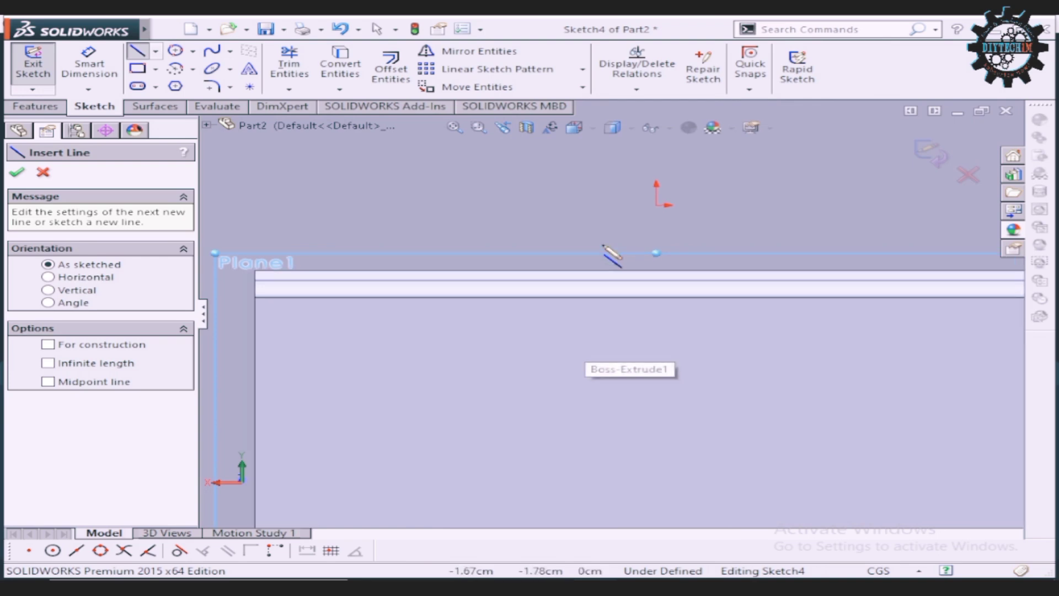
key("Escape")
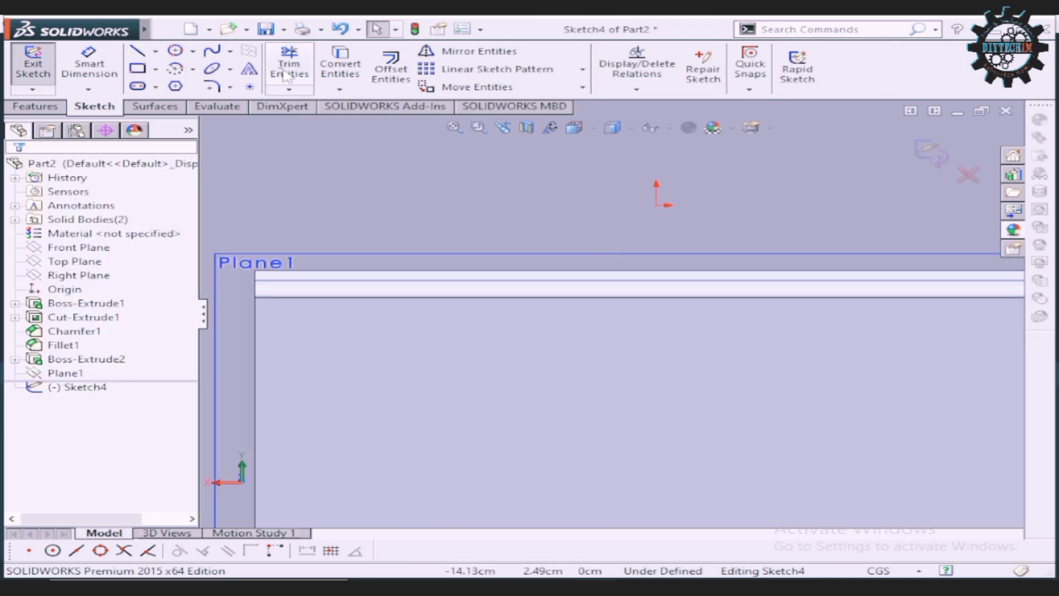
Step: Pick the stand face's 25 cm top edge for Convert Entities into Sketch4
left_click(339, 65)
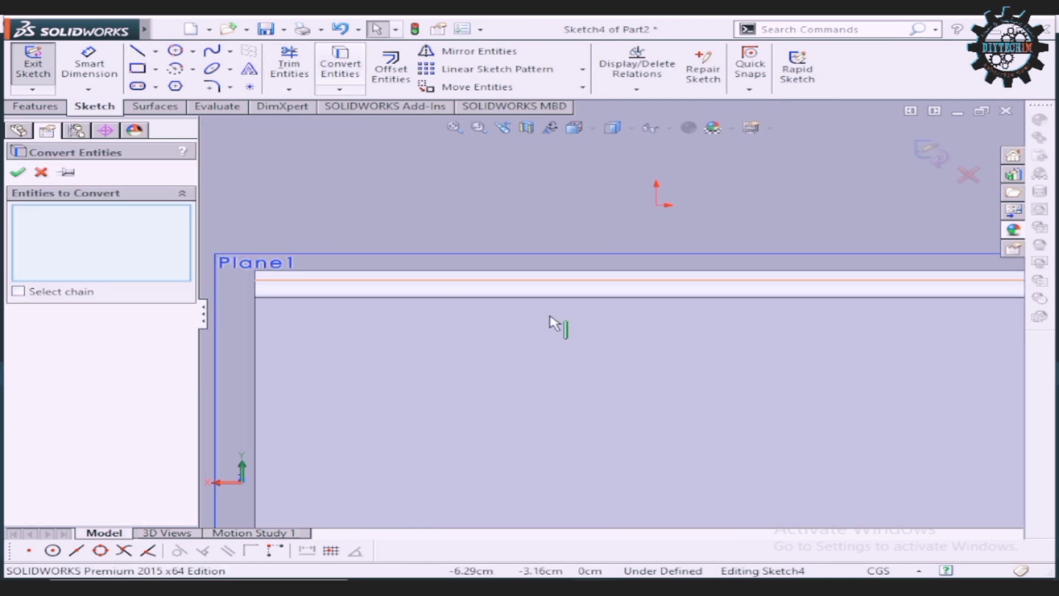
left_click(716, 280)
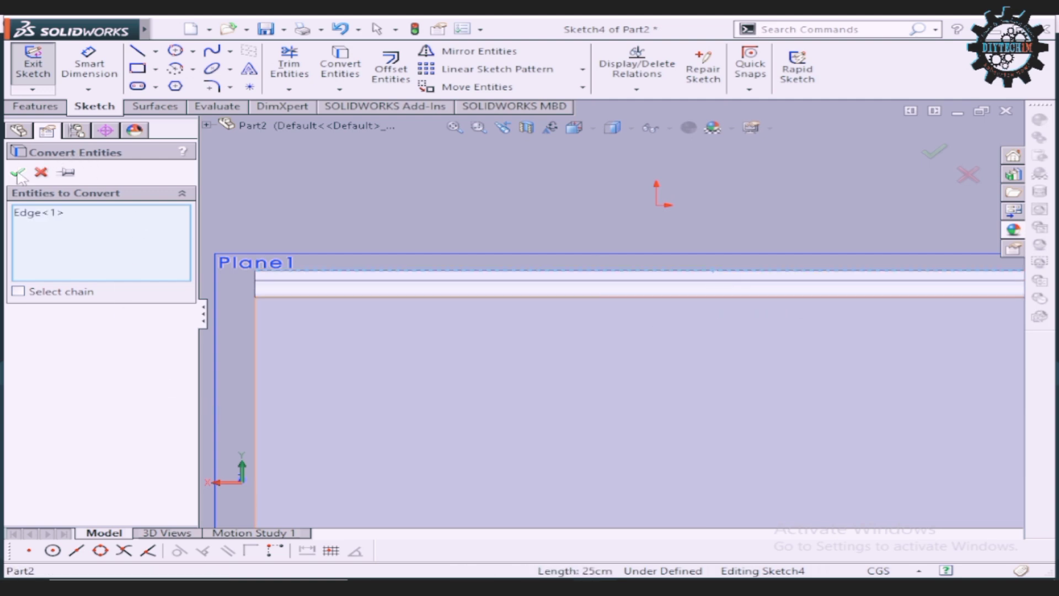
scroll(778, 339, "up", 3)
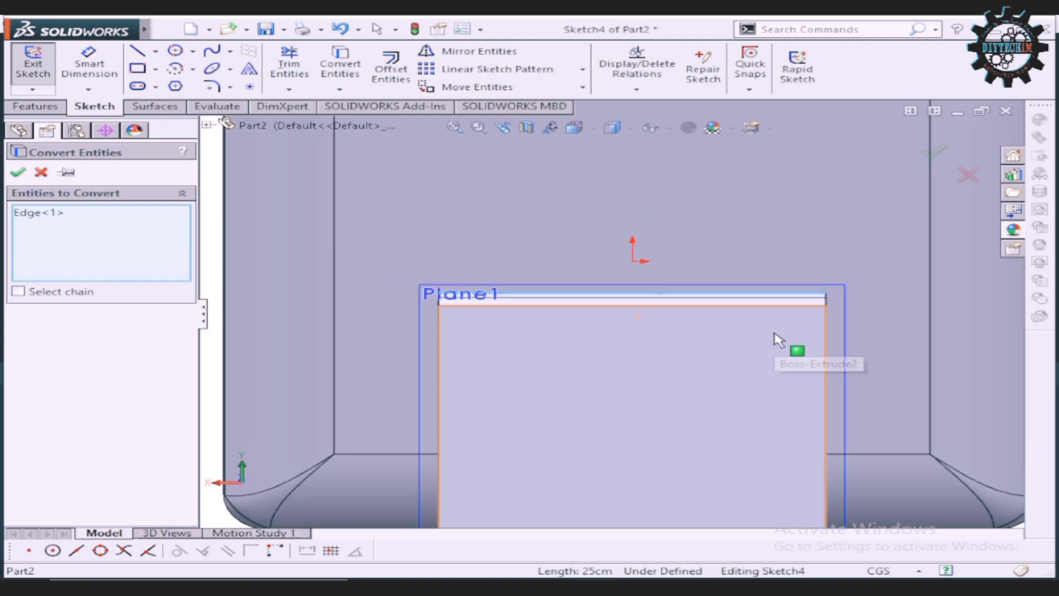
scroll(778, 355, "up", 2)
scroll(623, 447, "down", 6)
scroll(552, 466, "up", 1)
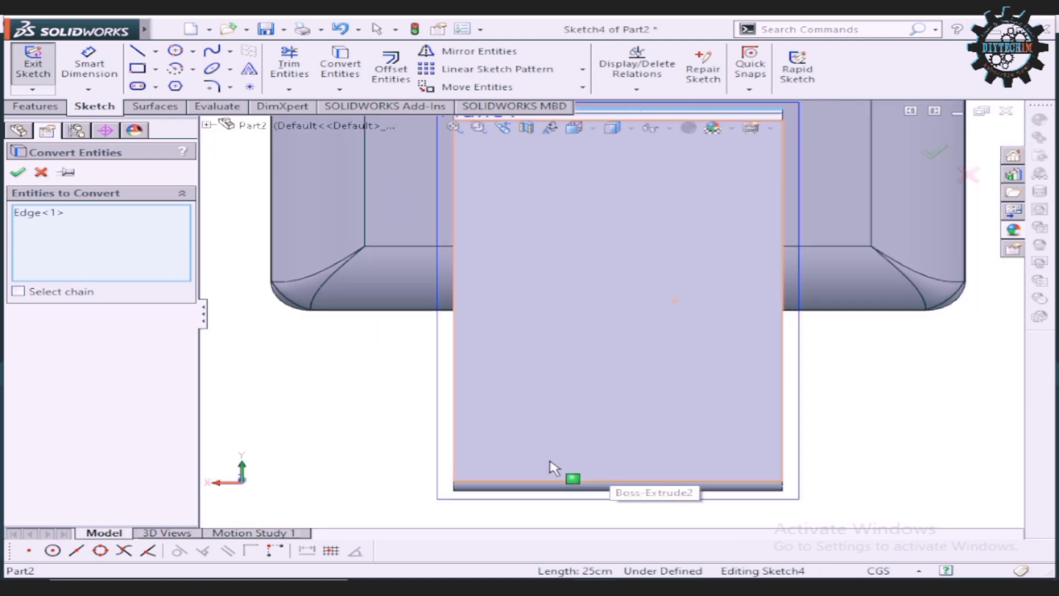
scroll(554, 458, "down", 3)
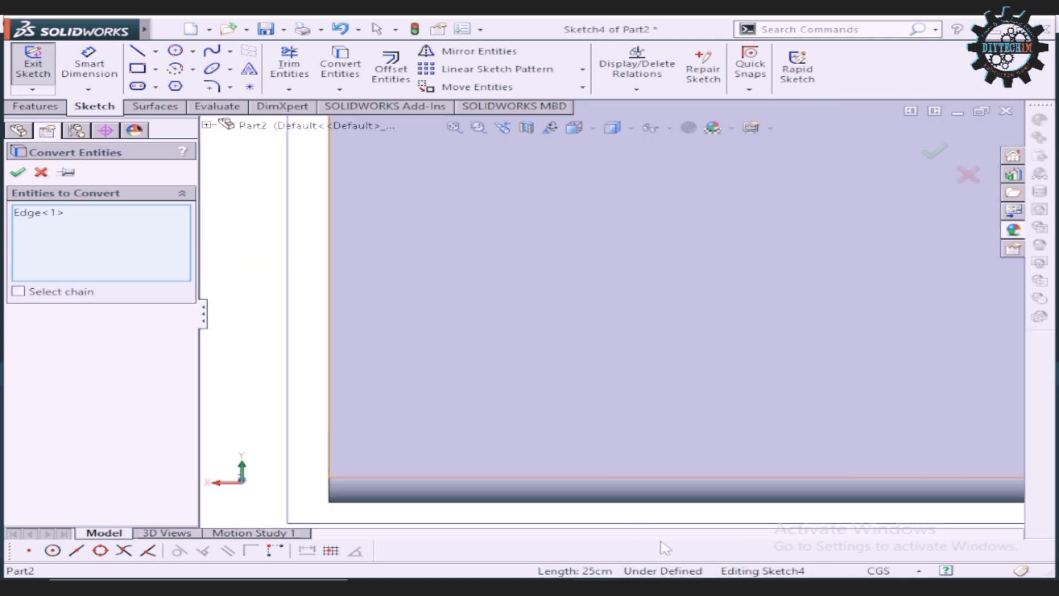
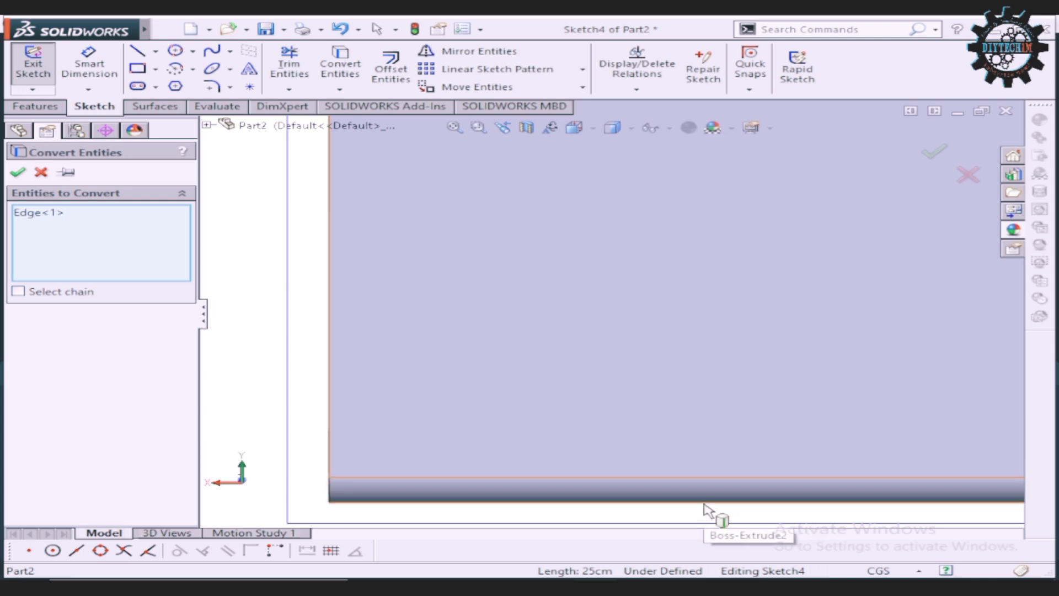
Step: Add the silhouette edge and convert both edges into Sketch4 on Plane1
left_click(705, 505)
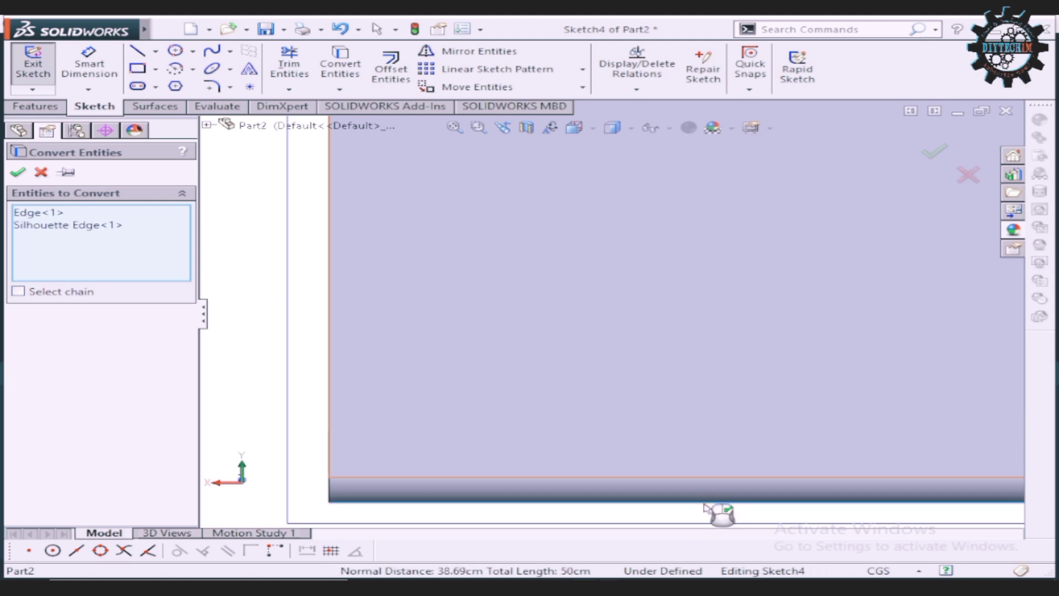
scroll(718, 507, "up", 3)
scroll(718, 507, "up", 2)
left_click(17, 172)
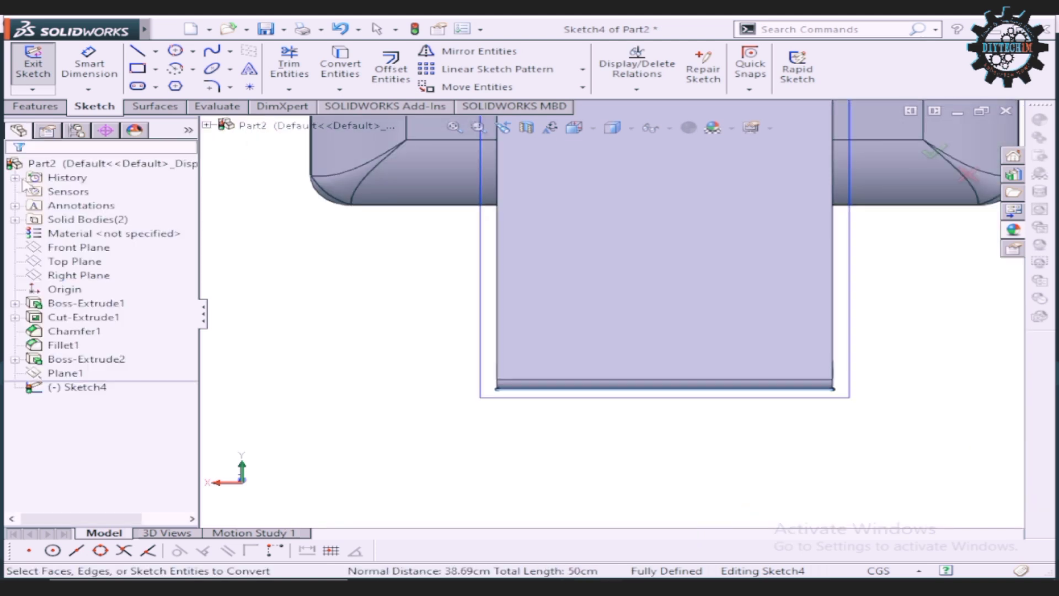
Step: Zoom the view, then switch the Line tool to Centerline
scroll(574, 315, "up", 2)
scroll(601, 275, "down", 3)
scroll(640, 243, "down", 3)
scroll(638, 246, "down", 2)
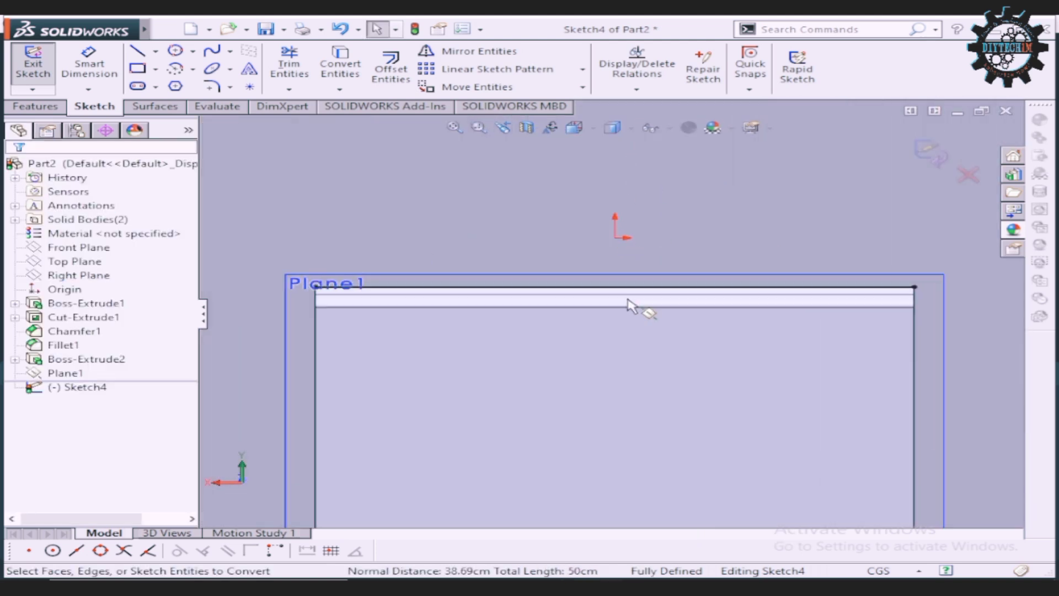
scroll(578, 303, "down", 2)
scroll(577, 303, "down", 2)
scroll(577, 304, "up", 2)
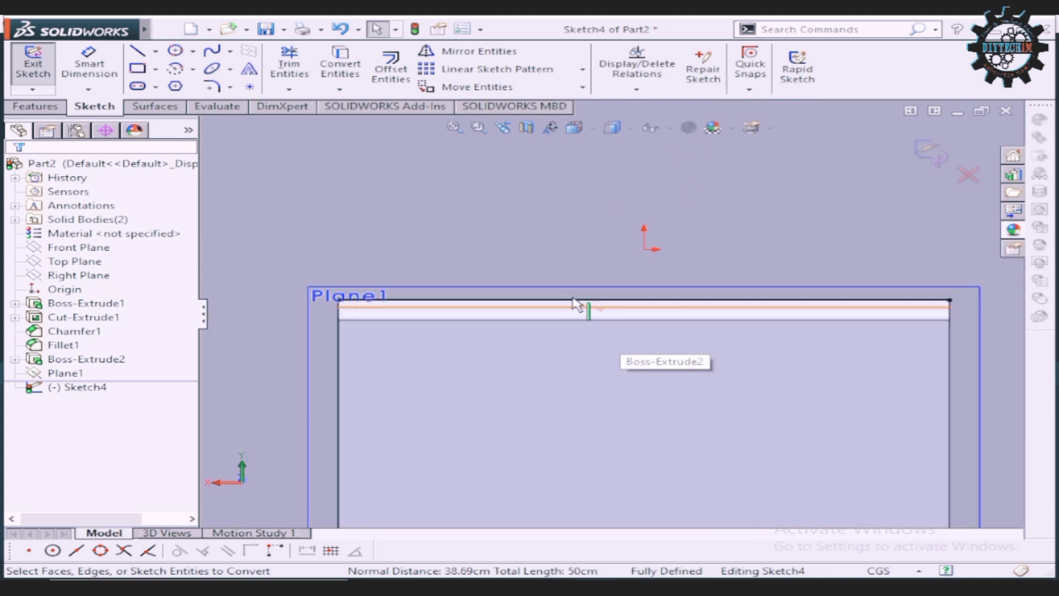
scroll(386, 343, "down", 2)
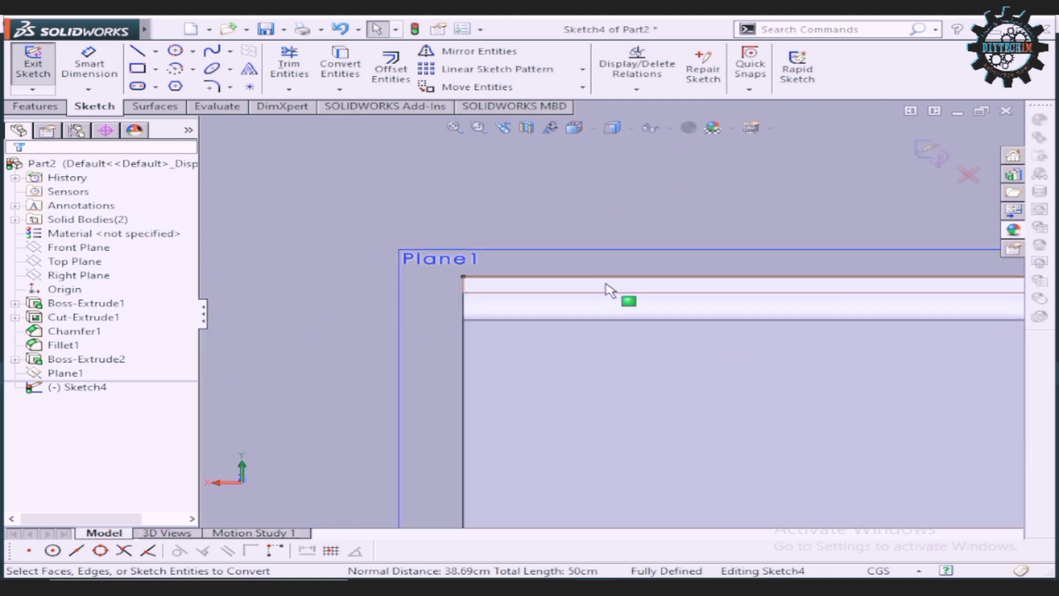
scroll(620, 289, "up", 2)
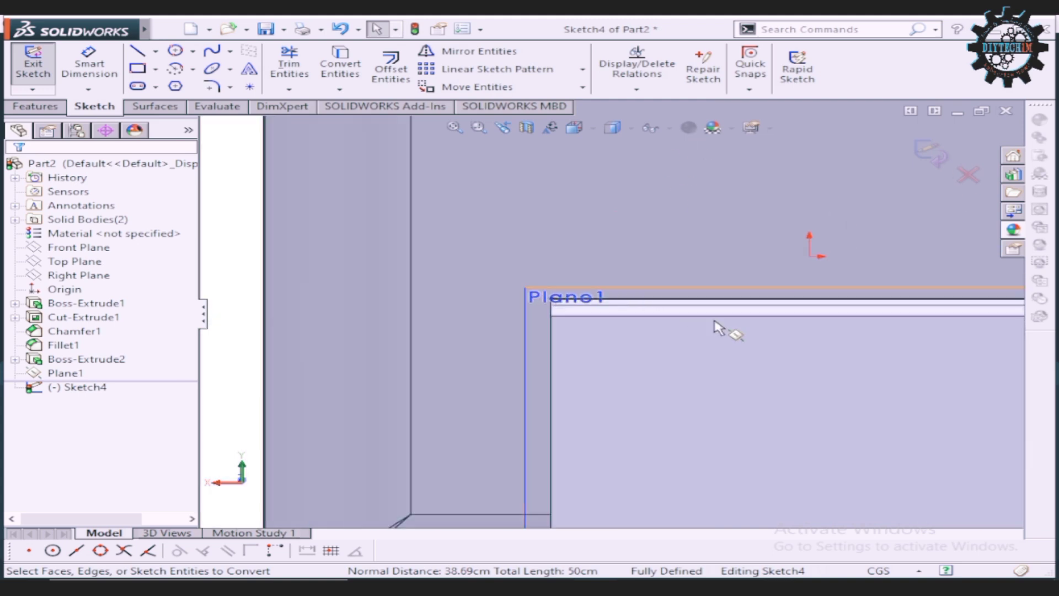
left_click(156, 51)
left_click(177, 82)
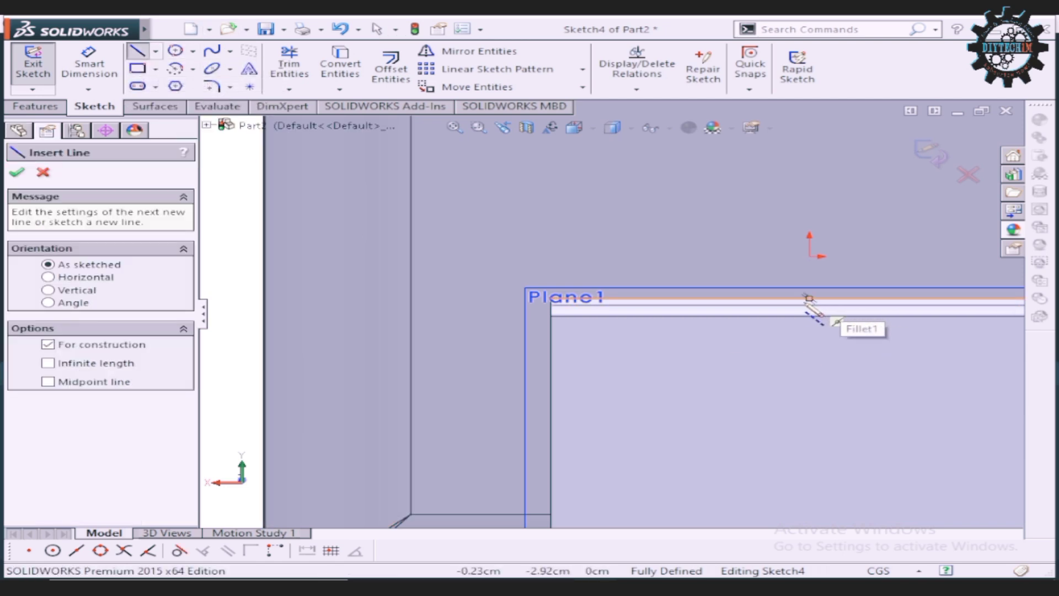
Step: Draw a vertical centerline down from the top edge's midpoint
left_click(809, 298)
left_click(810, 432)
right_click(883, 408)
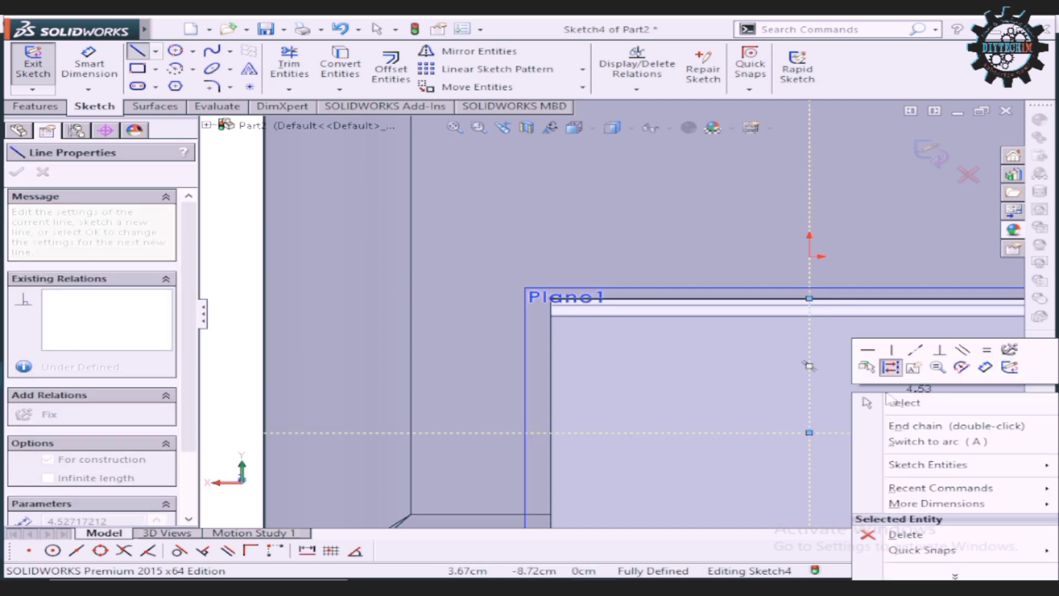
left_click(922, 402)
key("f")
scroll(607, 361, "down", 2)
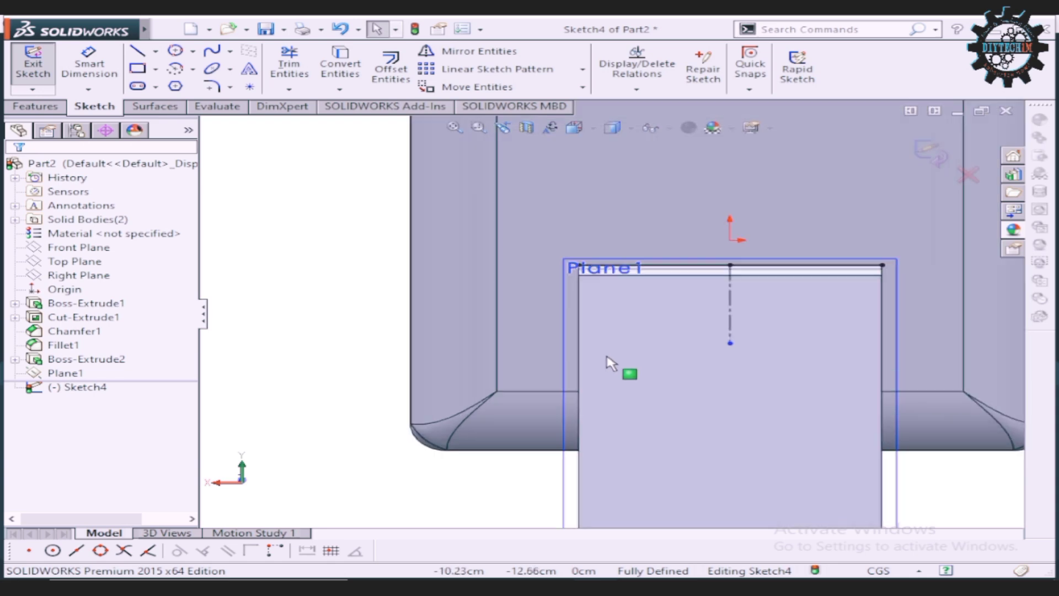
scroll(866, 273, "down", 2)
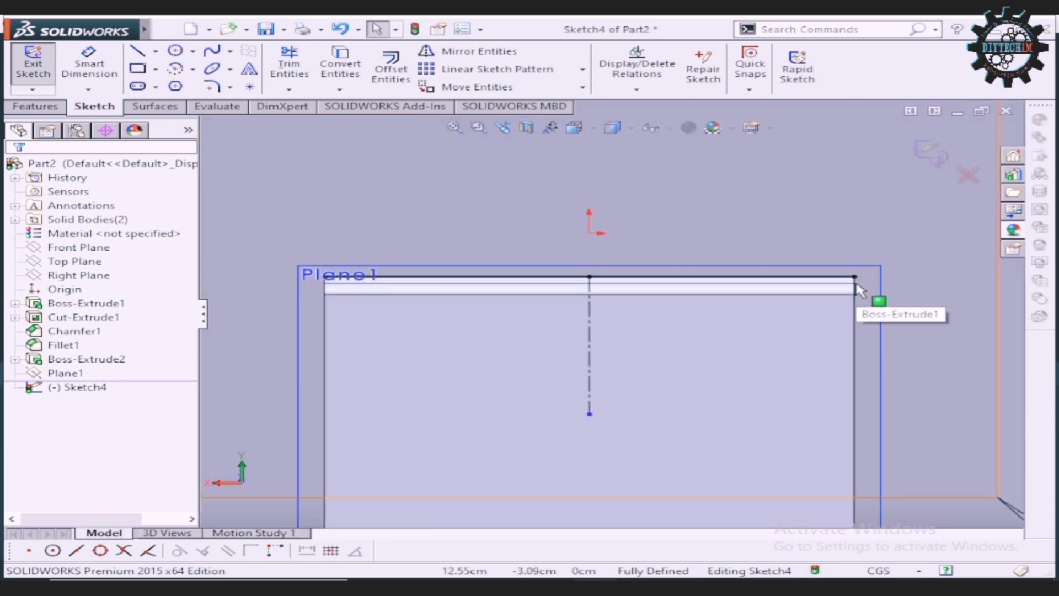
Step: Draw a slanted line from the top edge to the bottom-left corner
left_click(827, 277)
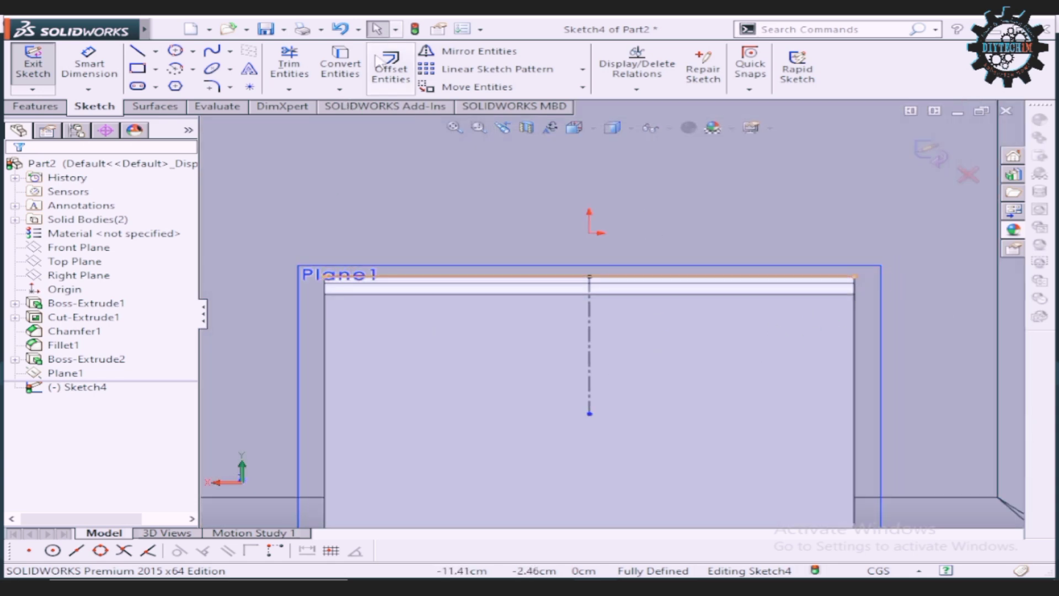
left_click(138, 52)
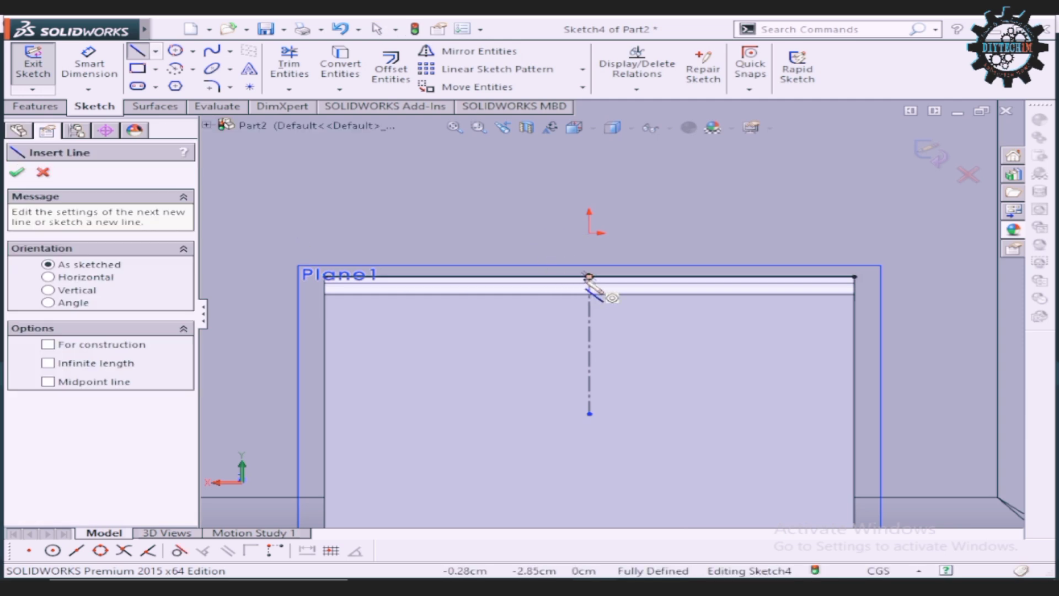
left_click(496, 278)
scroll(510, 348, "up", 3)
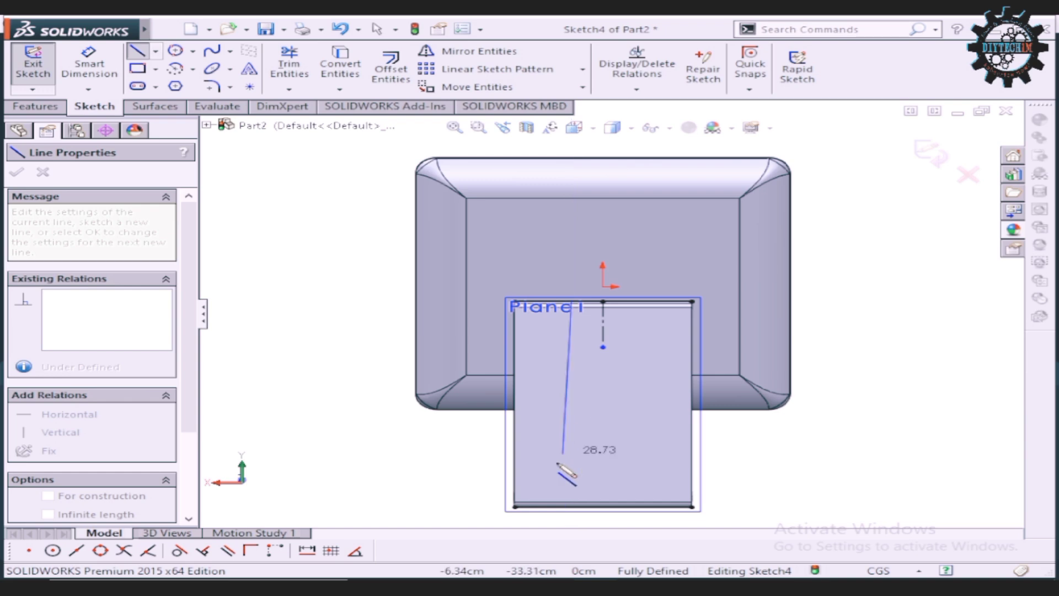
scroll(554, 469, "down", 3)
left_click(483, 514)
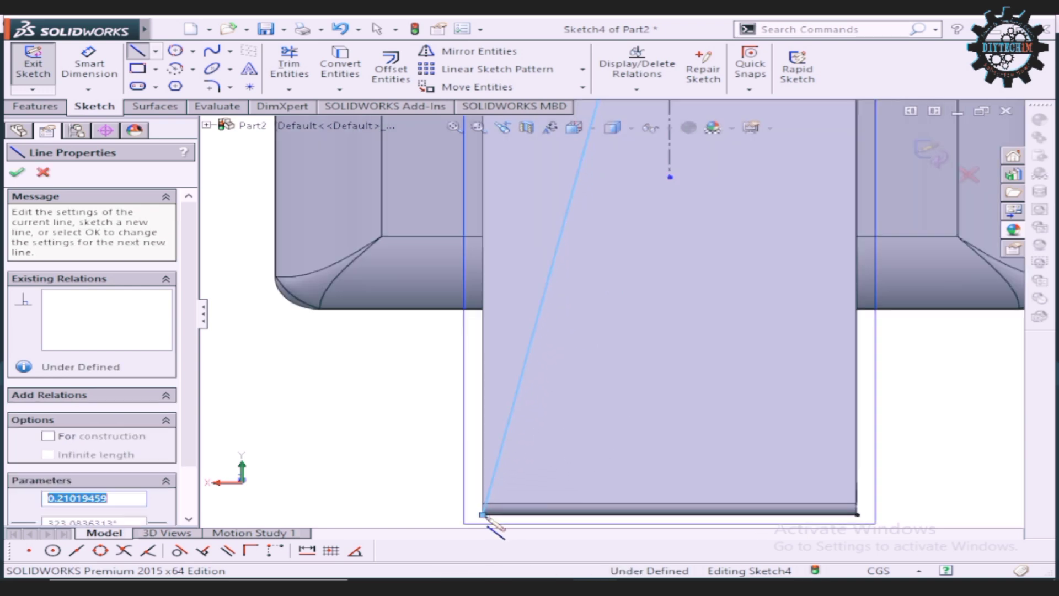
right_click(347, 390)
left_click(379, 400)
scroll(585, 283, "up", 3)
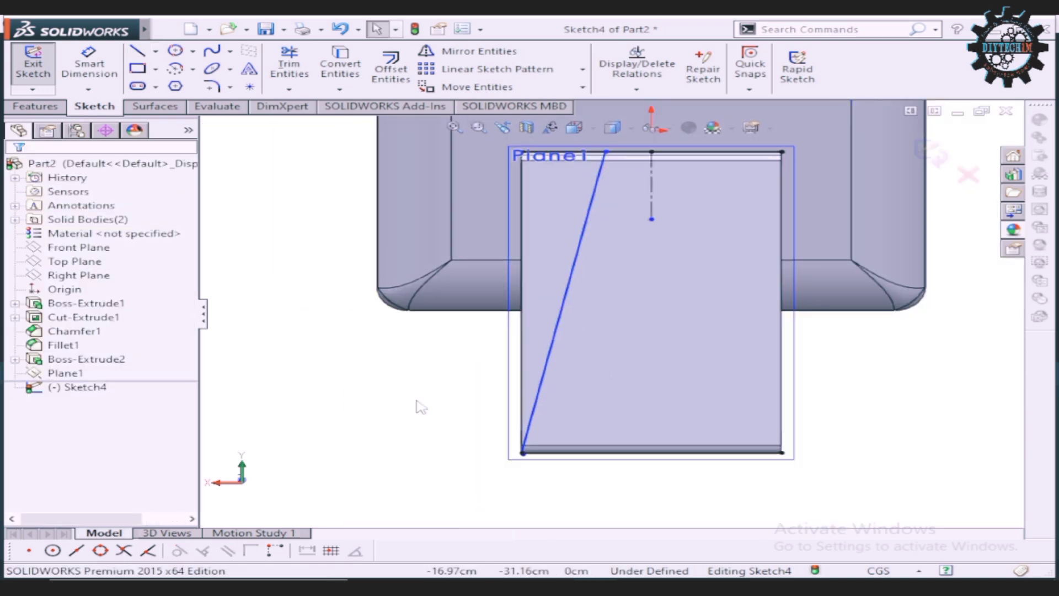
scroll(585, 282, "down", 2)
scroll(618, 243, "down", 3)
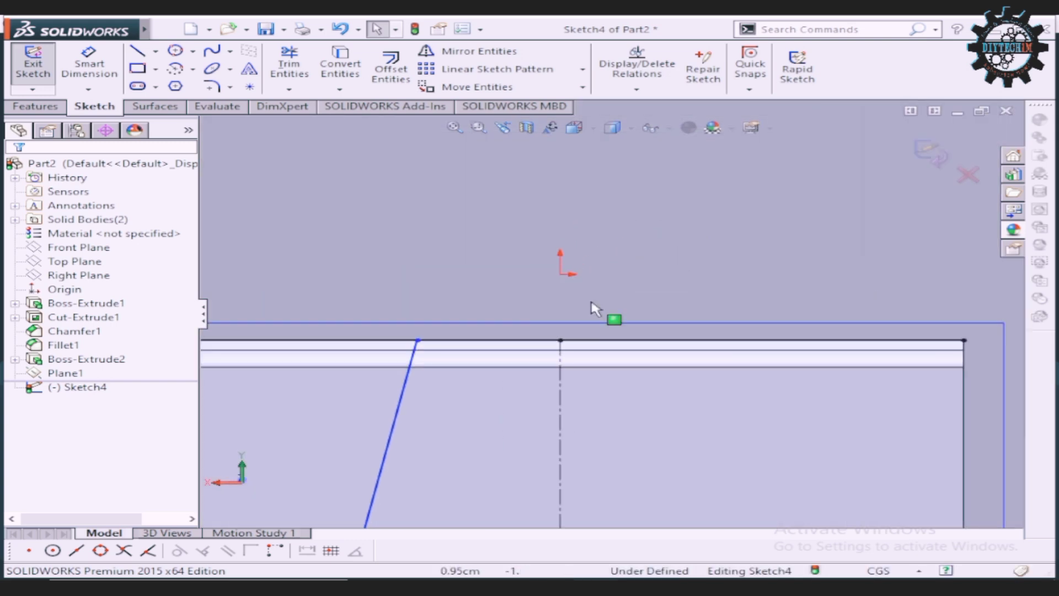
Step: Begin mirroring the slanted line, then cancel Mirror Entities
left_click(464, 51)
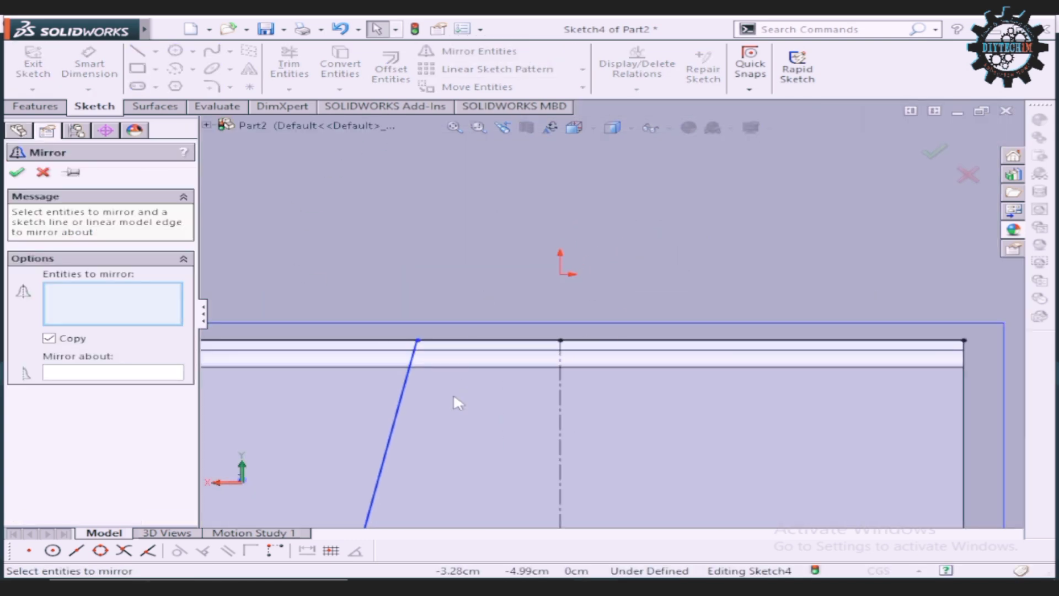
left_click(395, 422)
left_click(168, 377)
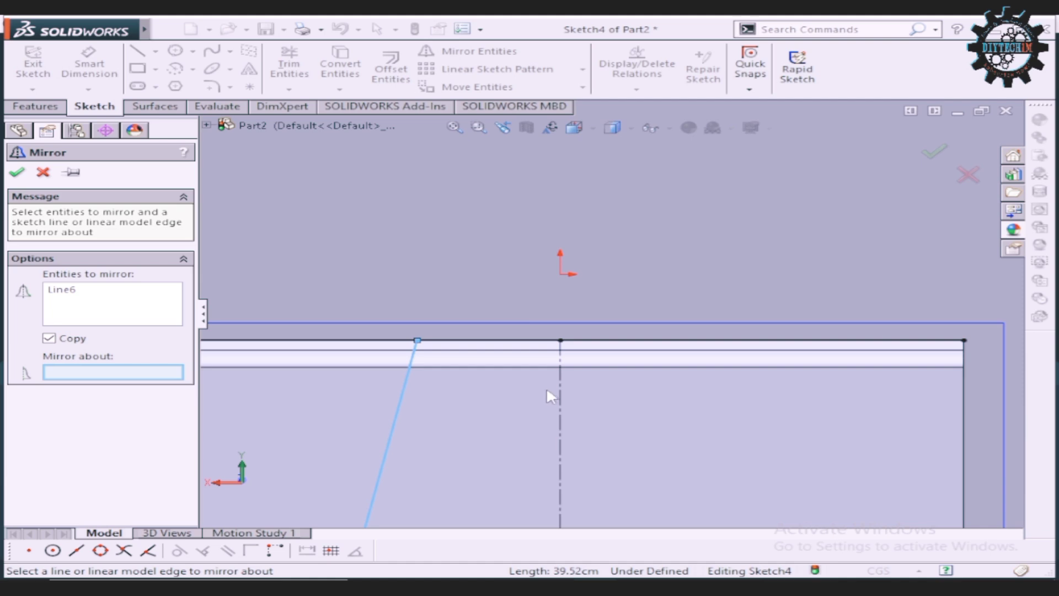
key("Escape")
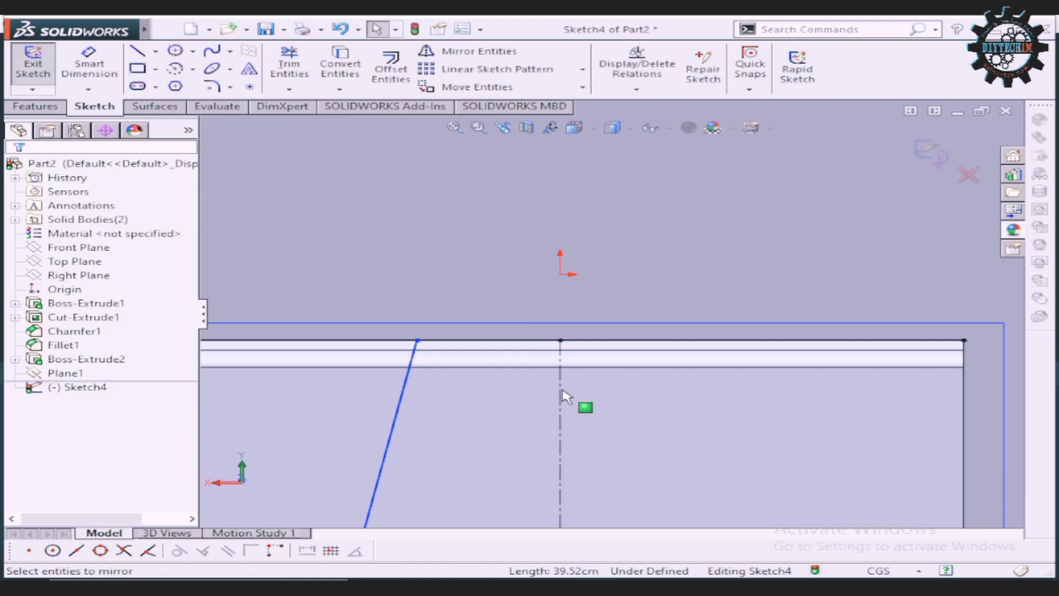
Step: Dimension the angle between the slanted line and top edge as 100°
left_click(105, 66)
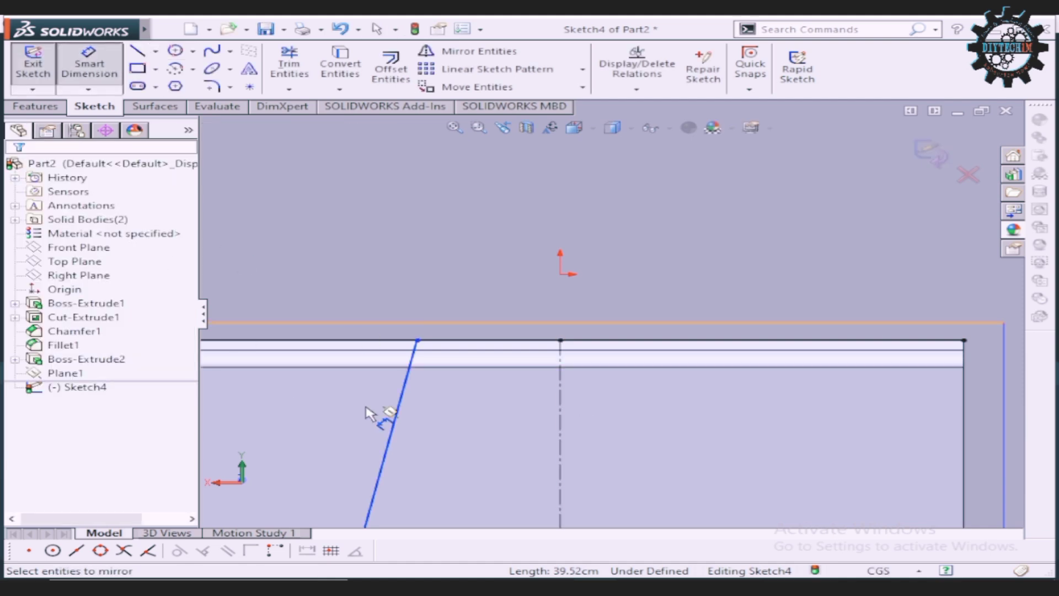
left_click(395, 427)
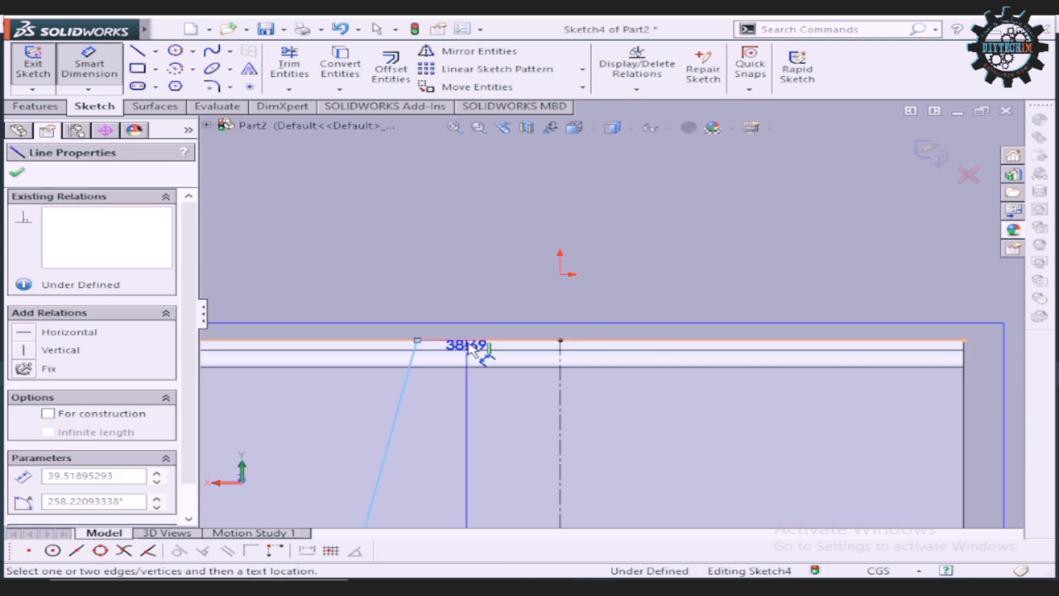
left_click(473, 342)
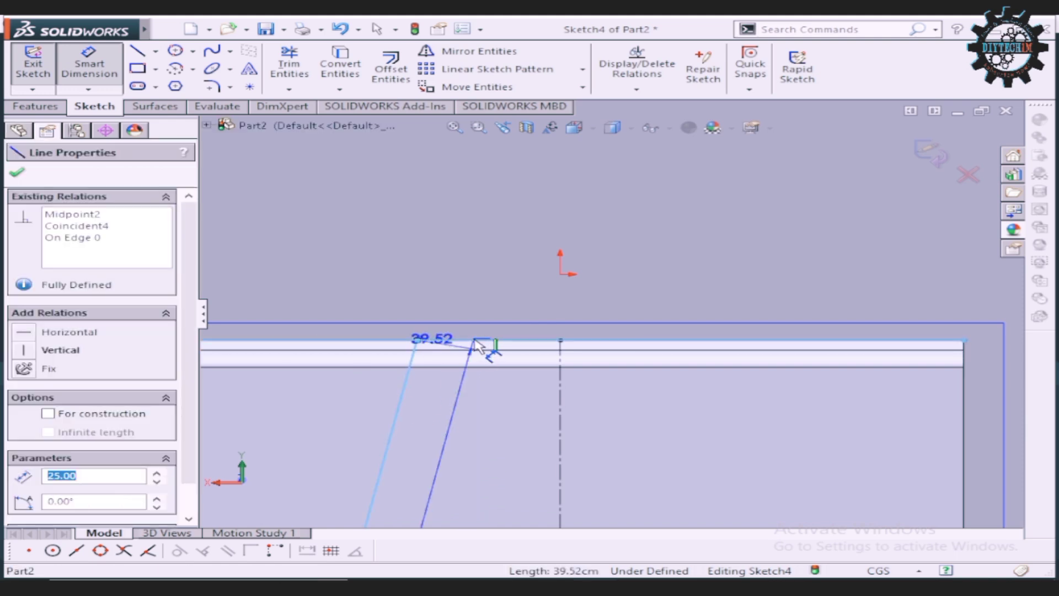
left_click(473, 390)
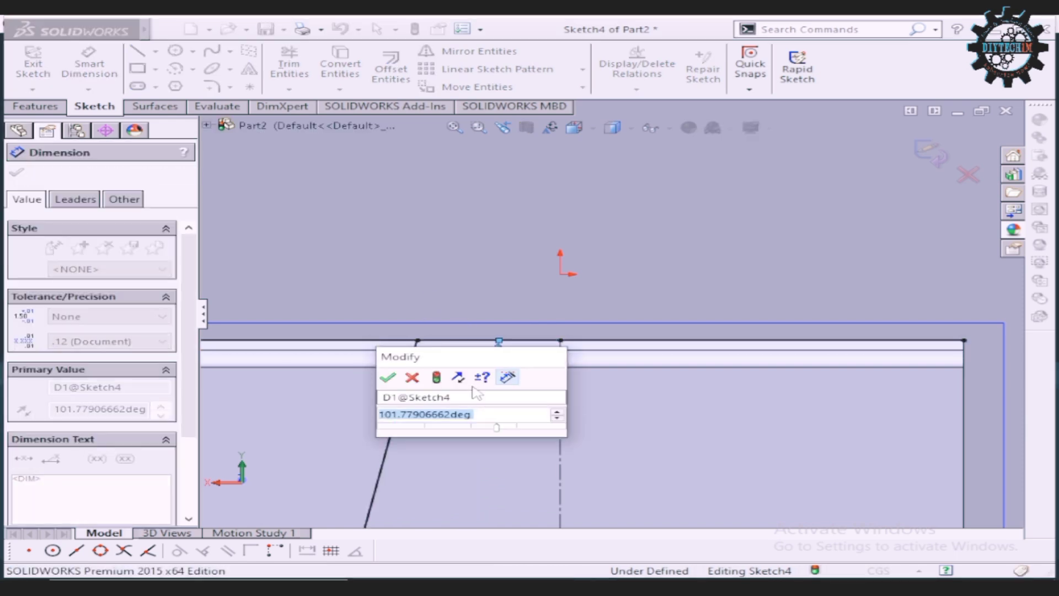
type("100")
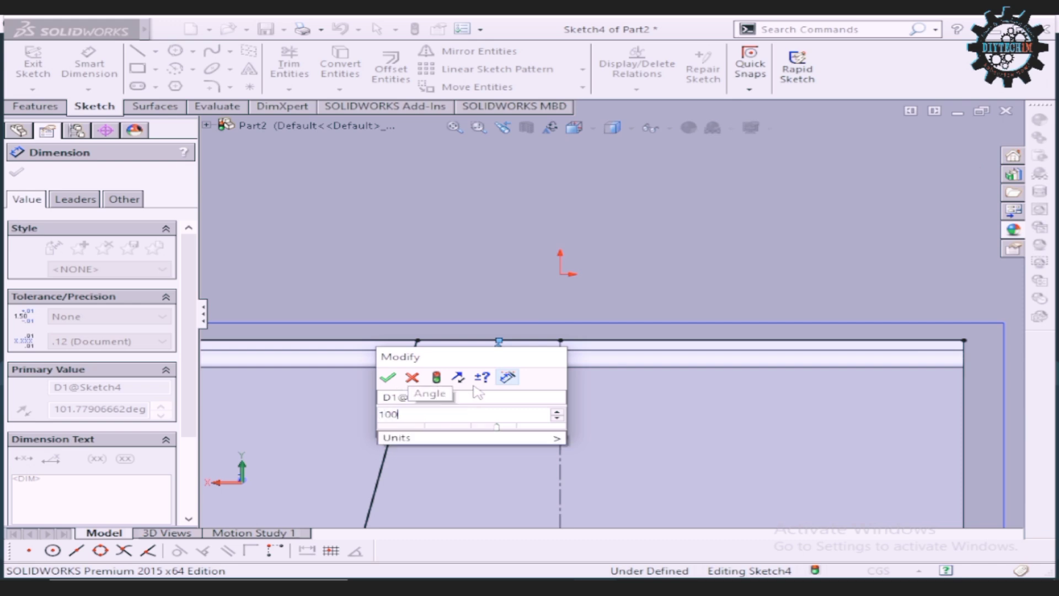
key("Return")
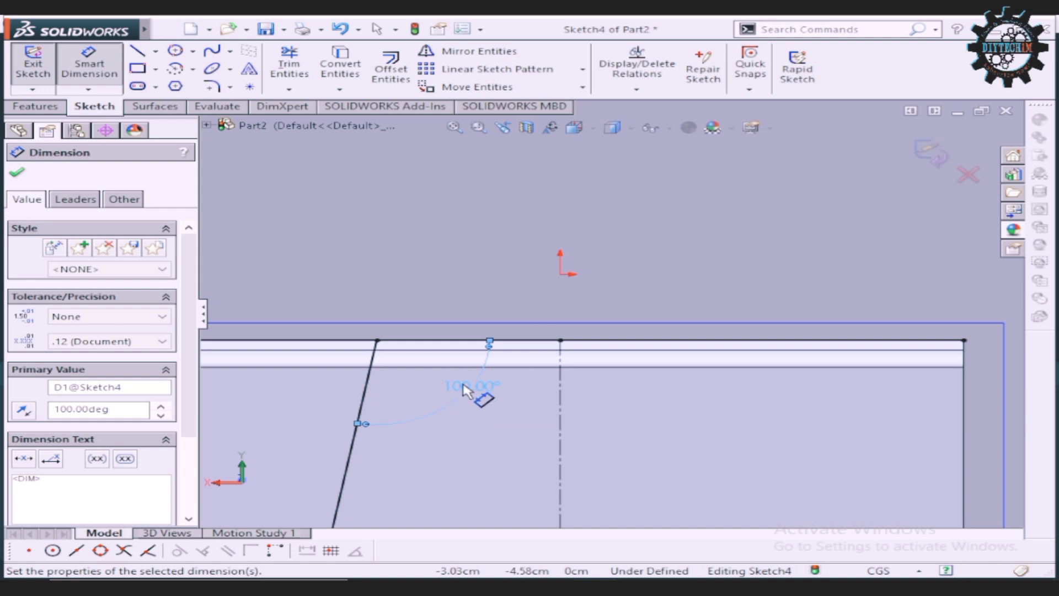
Step: Briefly change the angle to 110°, then restore it to 100°
double_click(466, 386)
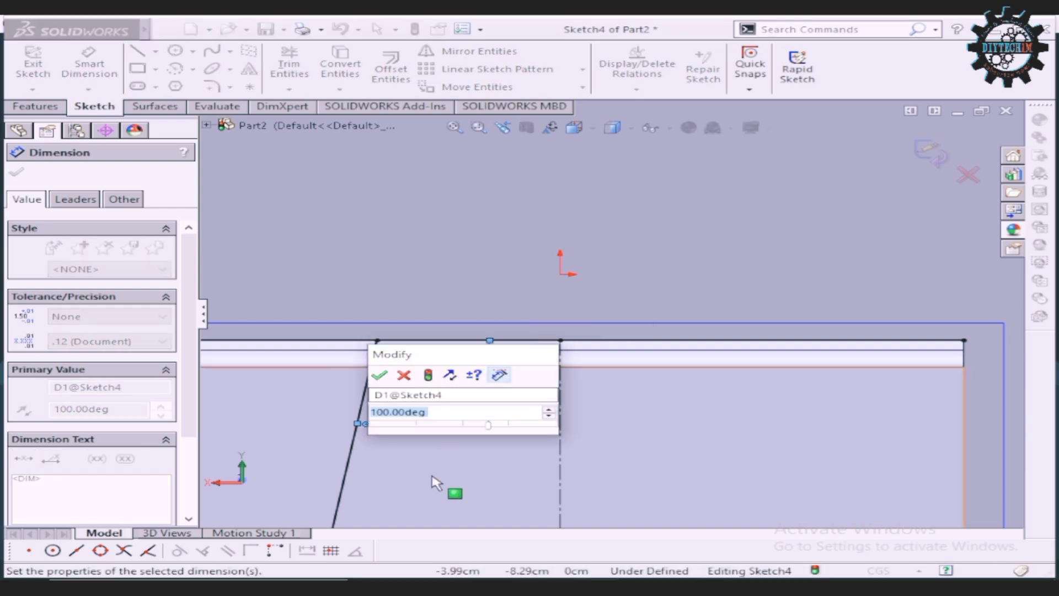
type("110")
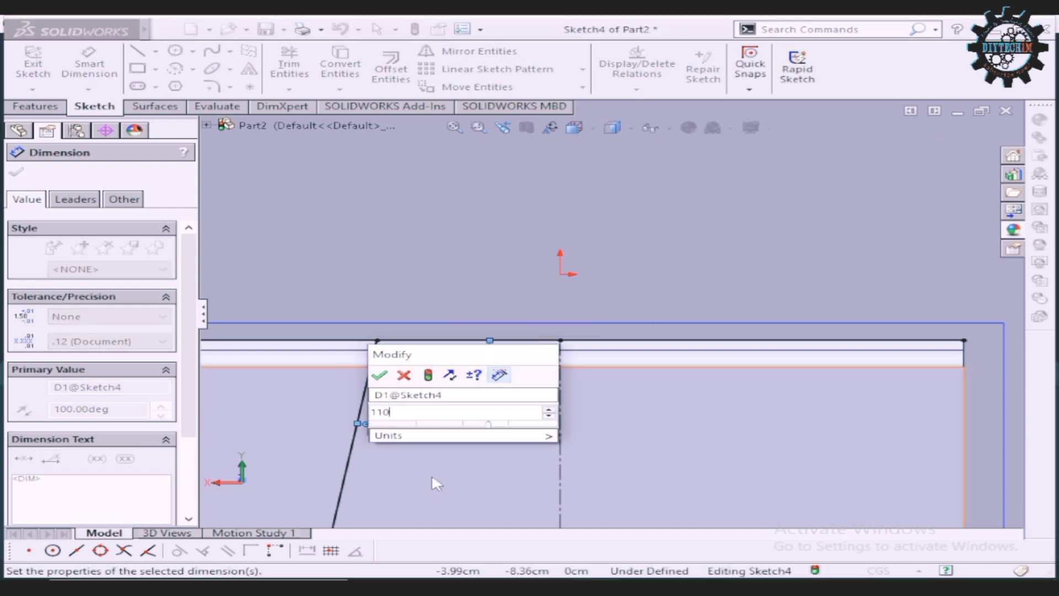
key("Return")
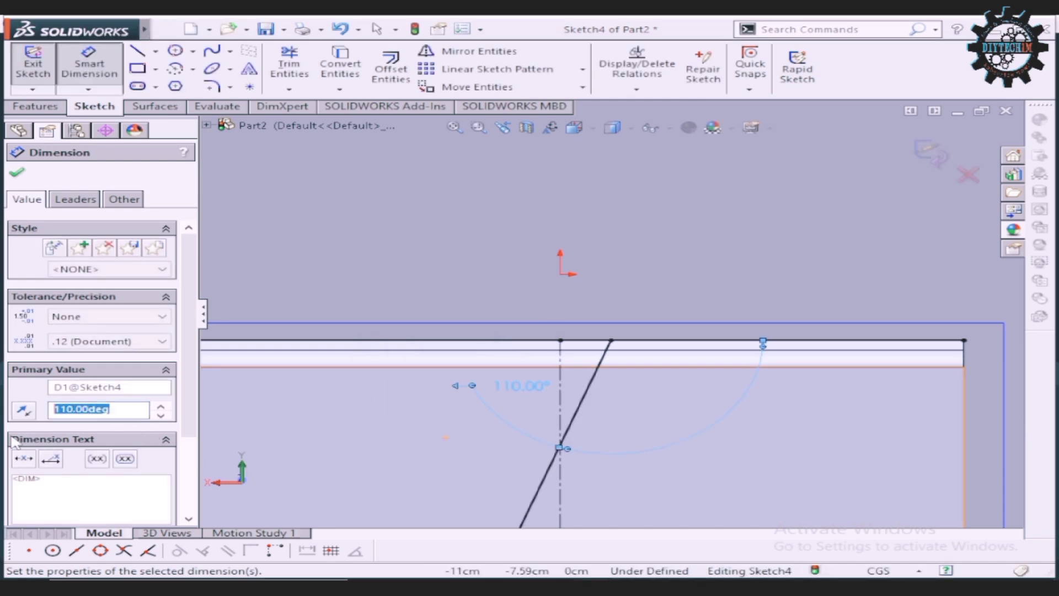
type("100")
key("Return")
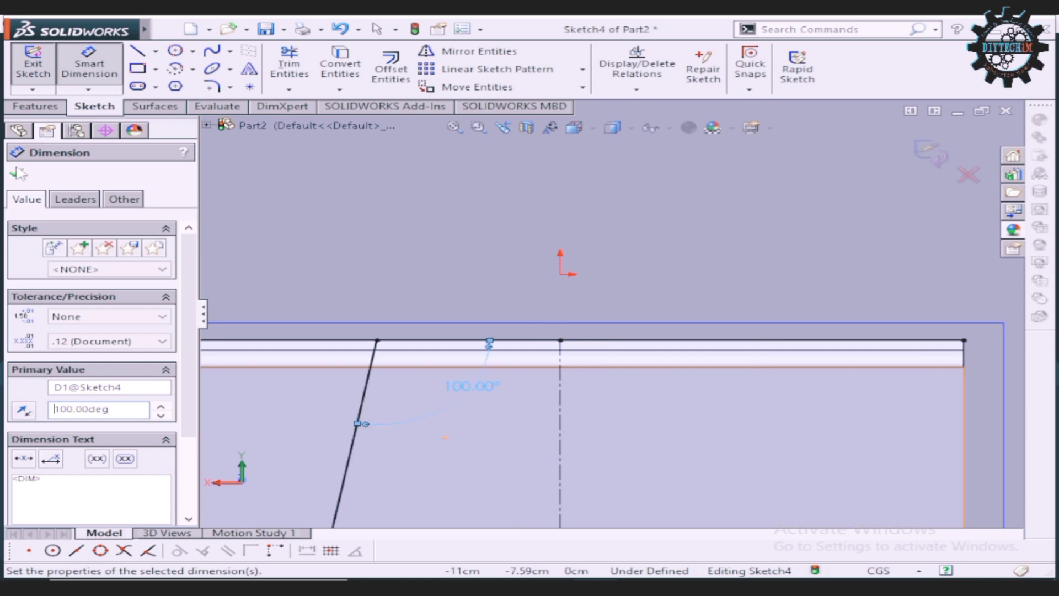
key("Escape")
key("f")
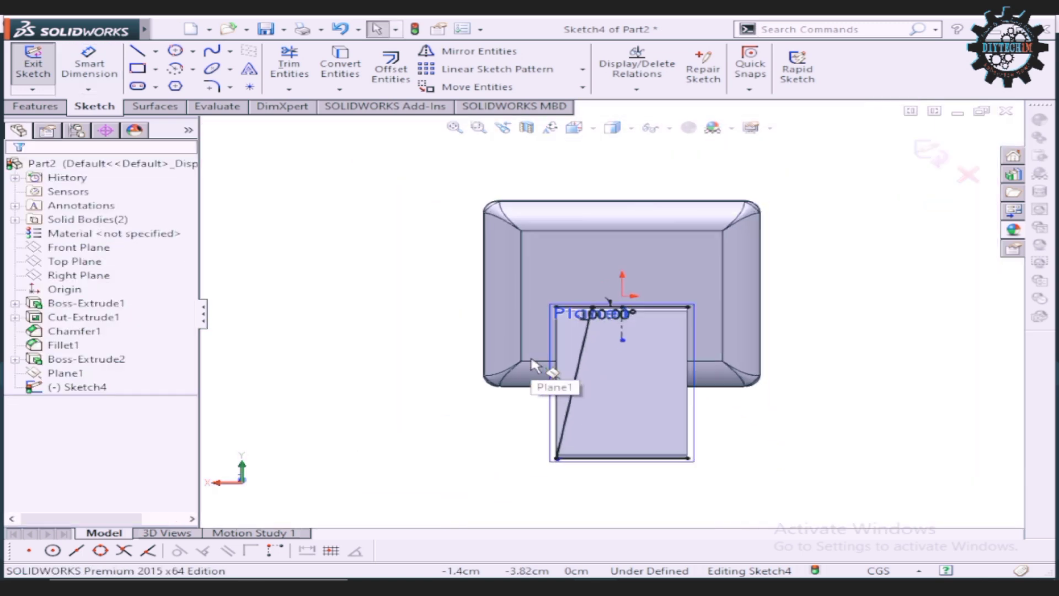
scroll(563, 445, "down", 4)
scroll(627, 472, "up", 4)
scroll(635, 378, "down", 2)
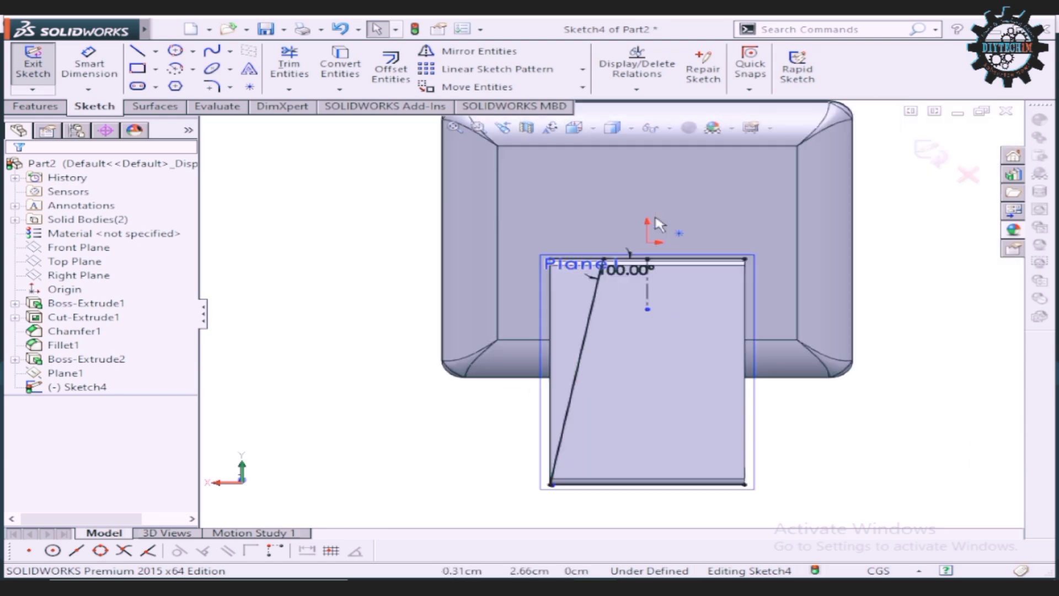
scroll(662, 232, "down", 1)
scroll(675, 265, "down", 4)
scroll(635, 301, "down", 1)
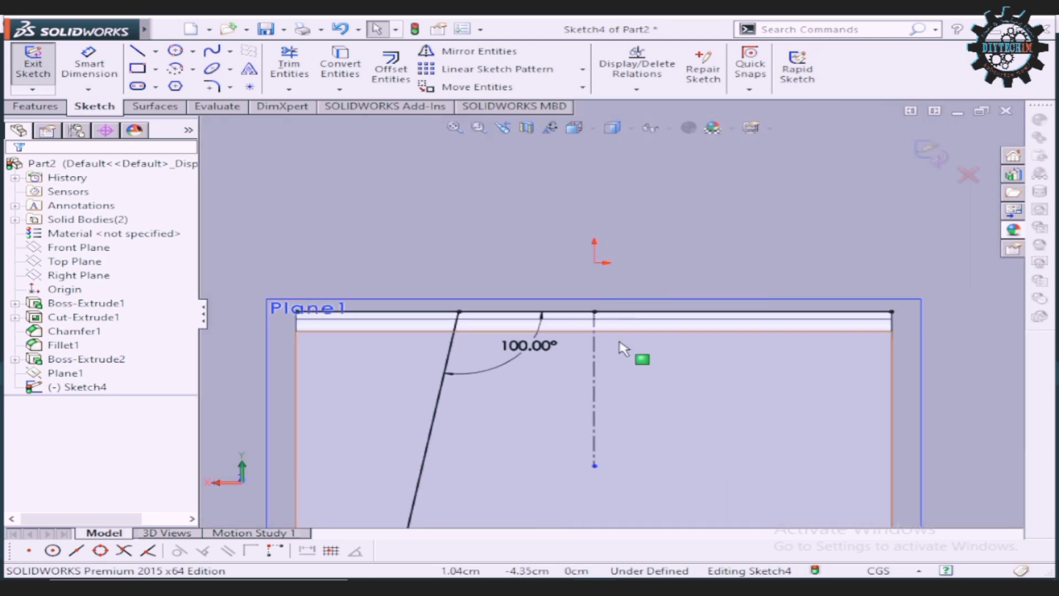
scroll(624, 347, "down", 1)
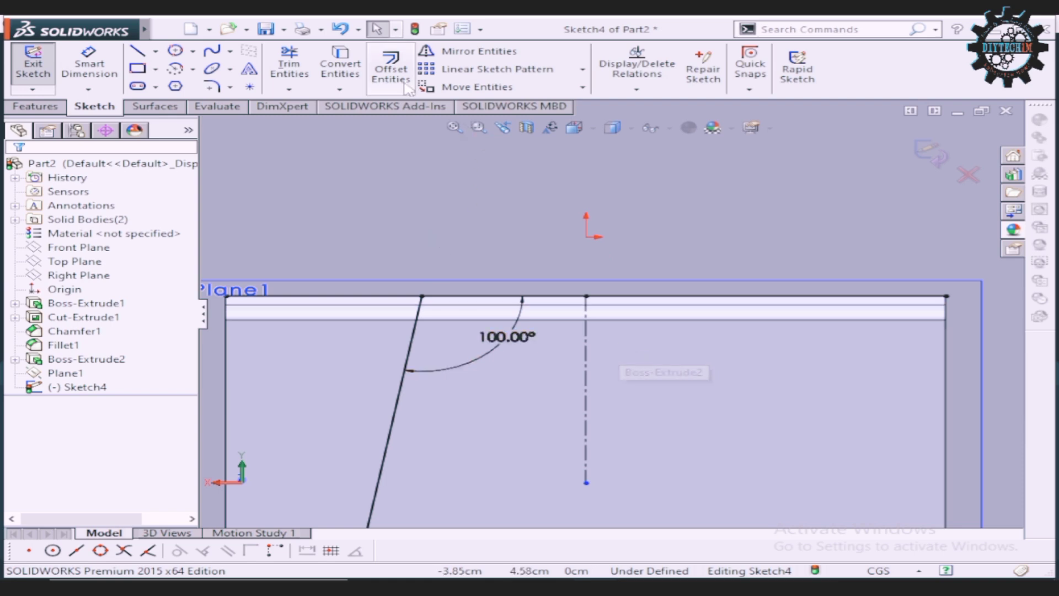
Step: Mirror the slanted line across the vertical centerline
left_click(390, 66)
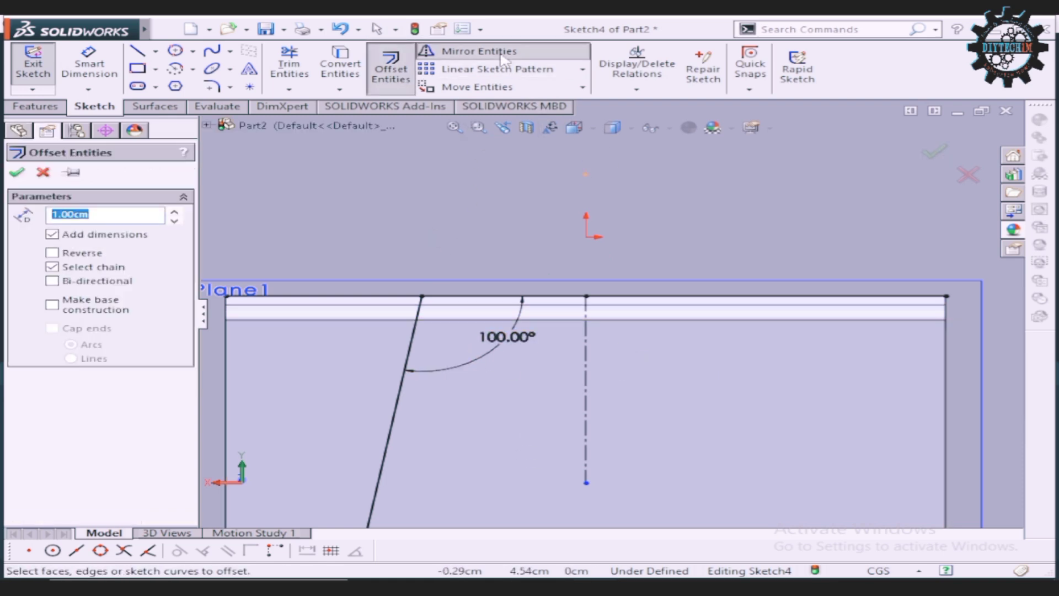
left_click(479, 51)
left_click(391, 433)
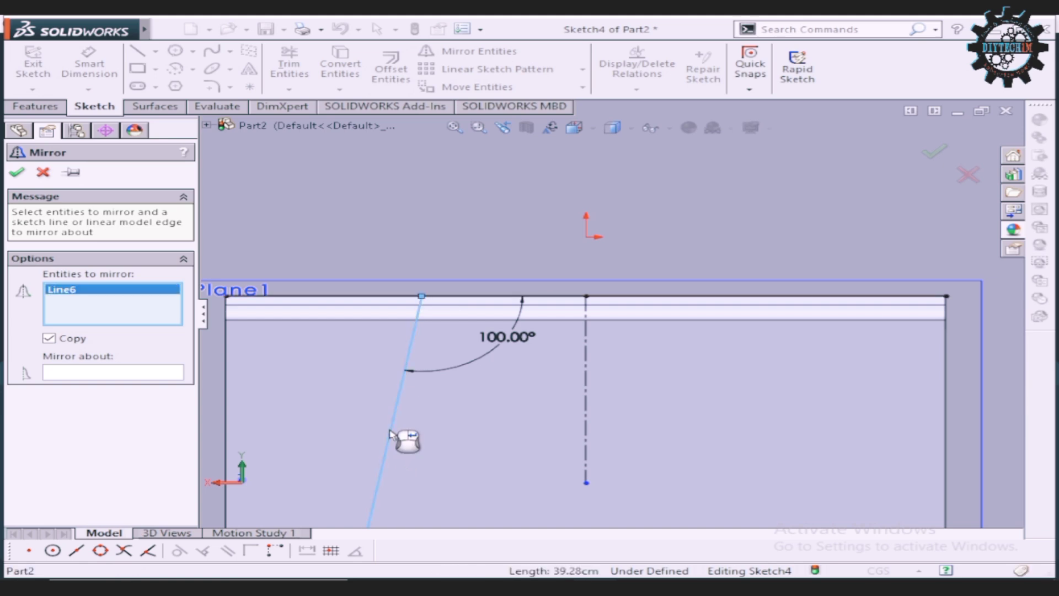
left_click(138, 375)
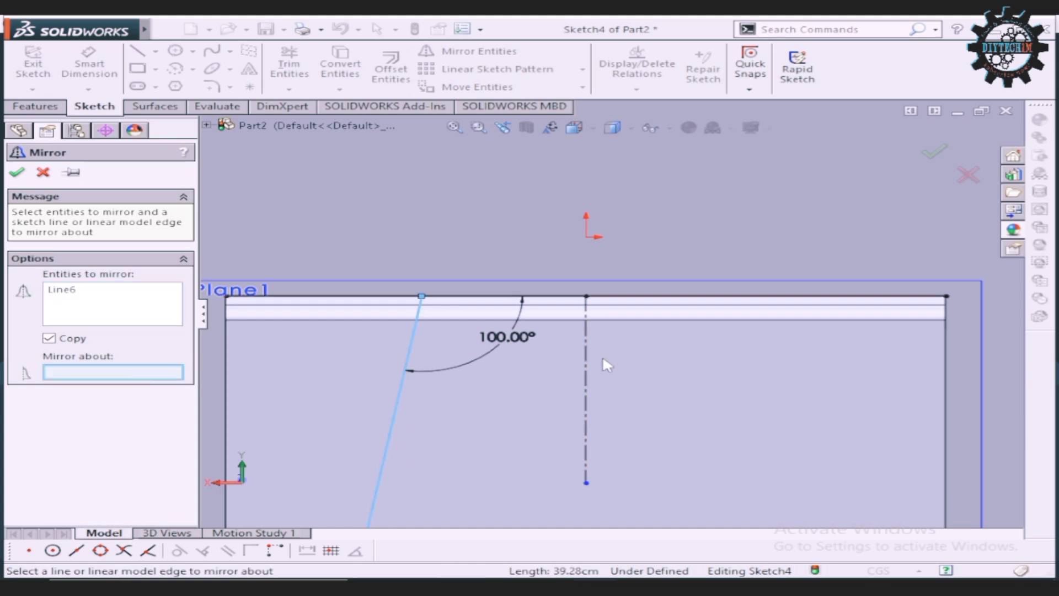
left_click(587, 373)
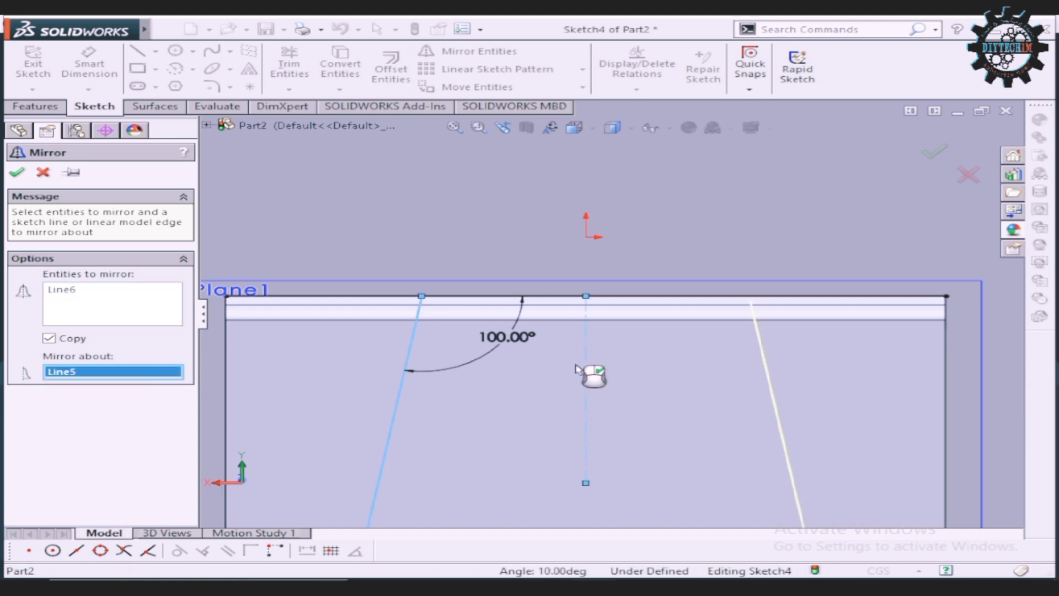
left_click(16, 173)
Step: Trim the top edge outside the slanted lines using Trim to closest
left_click(289, 64)
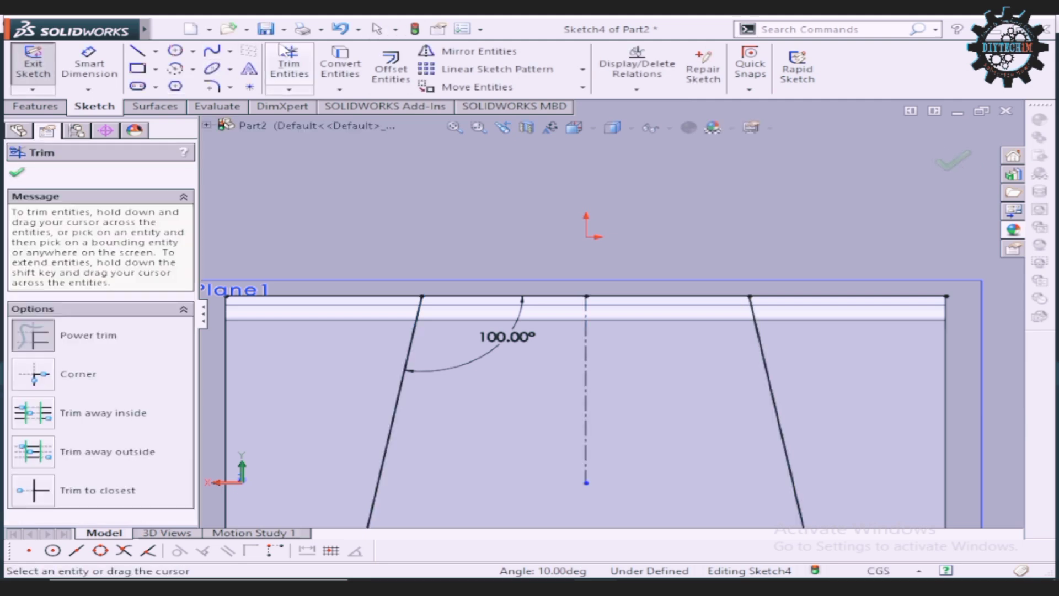
left_click(45, 500)
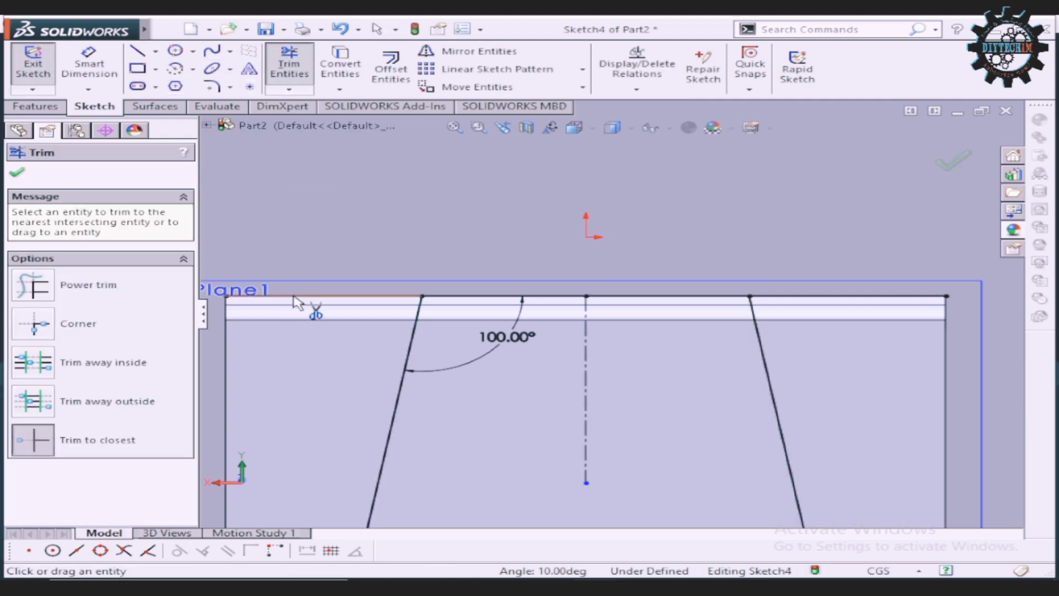
left_click(298, 303)
left_click(588, 315)
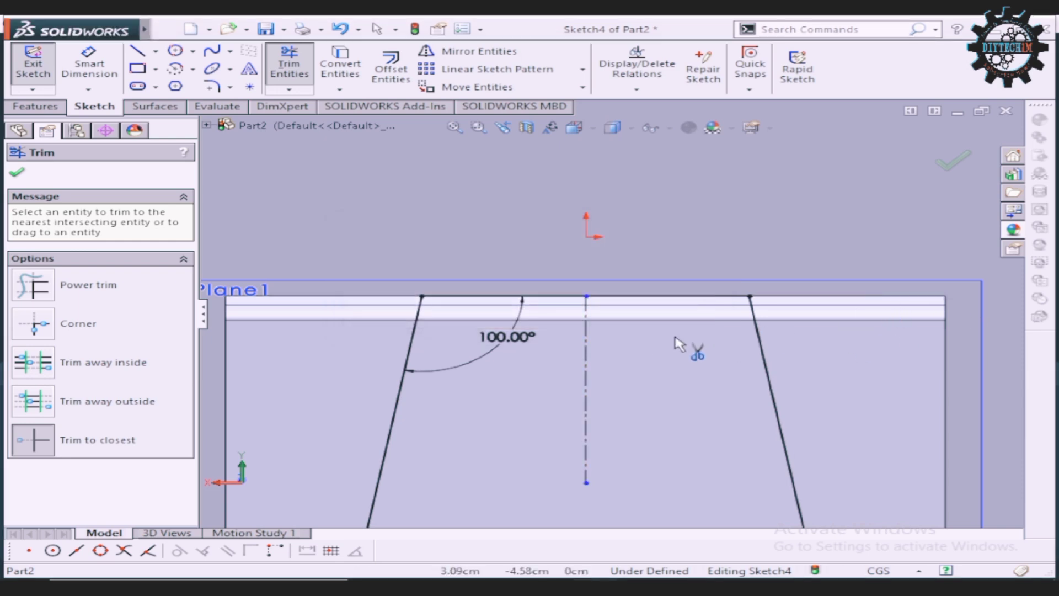
scroll(686, 347, "up", 4)
scroll(674, 414, "up", 1)
scroll(674, 414, "down", 3)
scroll(510, 389, "down", 1)
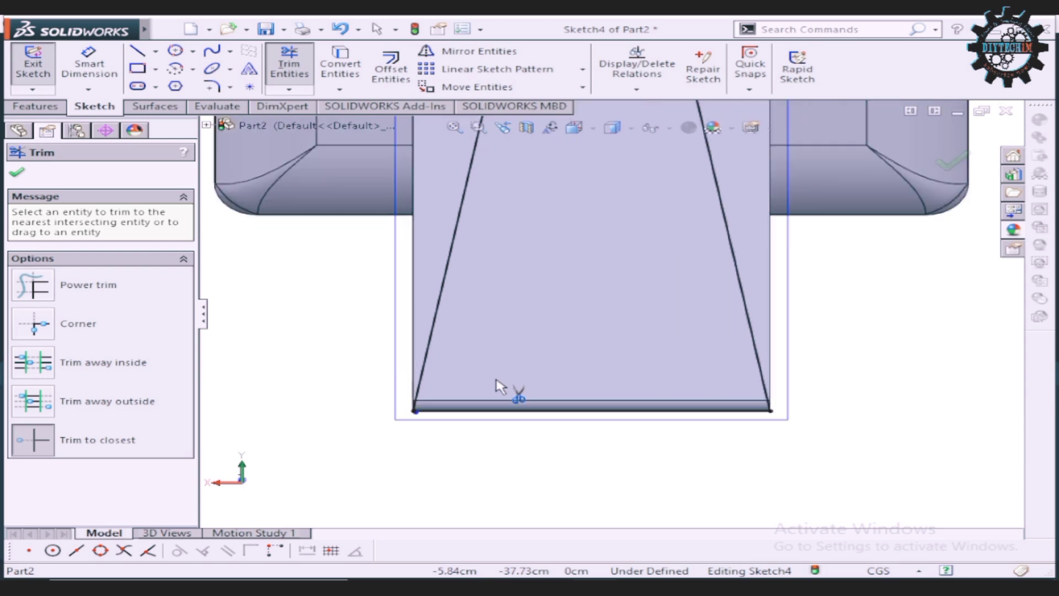
scroll(500, 386, "up", 3)
Step: Close Trim, orbit to an angled side view of the stand, and show the Features tab
left_click(20, 175)
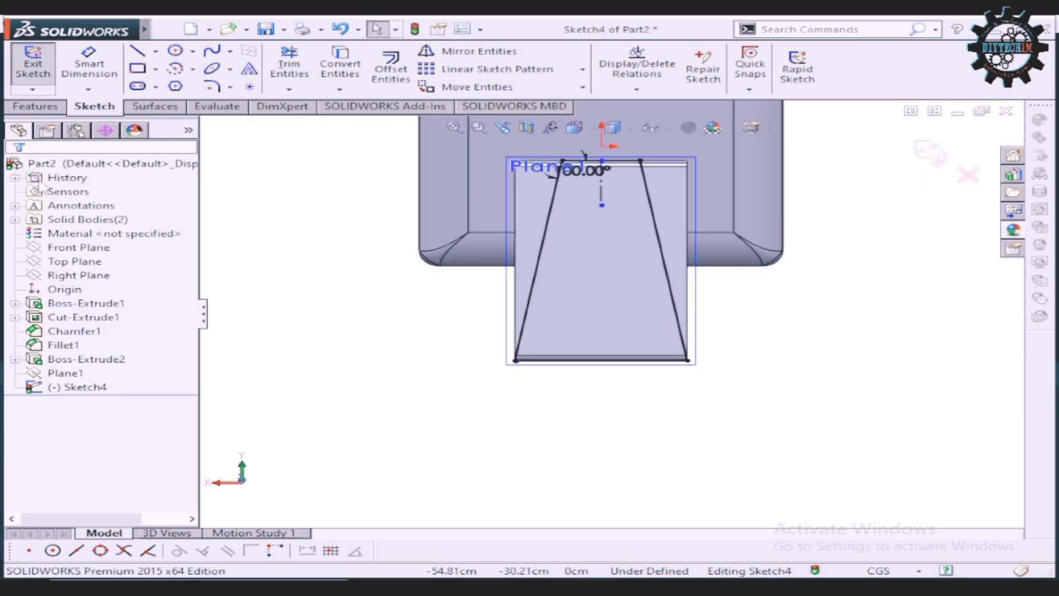
scroll(689, 355, "up", 3)
scroll(672, 297, "down", 3)
scroll(672, 298, "down", 1)
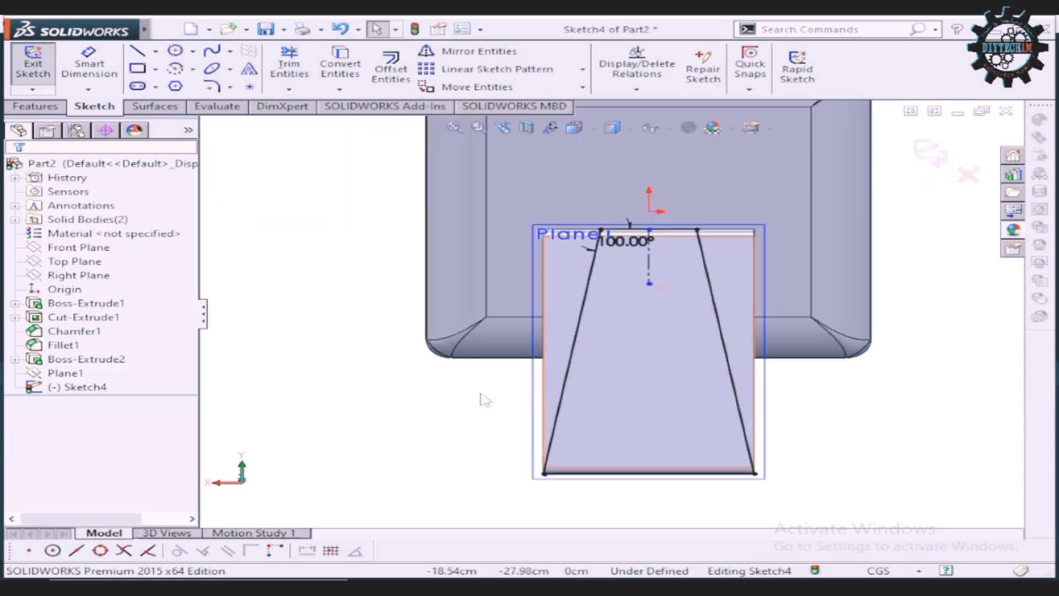
mouse_move(393, 434)
middle_mouse_down()
mouse_move(464, 395)
mouse_move(539, 416)
mouse_move(522, 441)
mouse_move(558, 419)
middle_mouse_up()
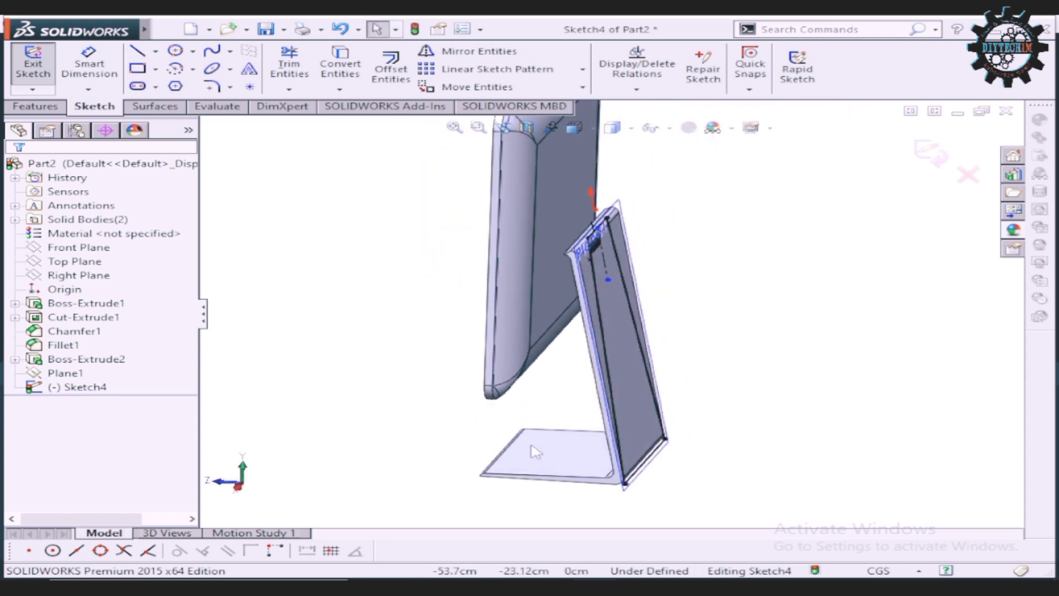
scroll(689, 215, "down", 2)
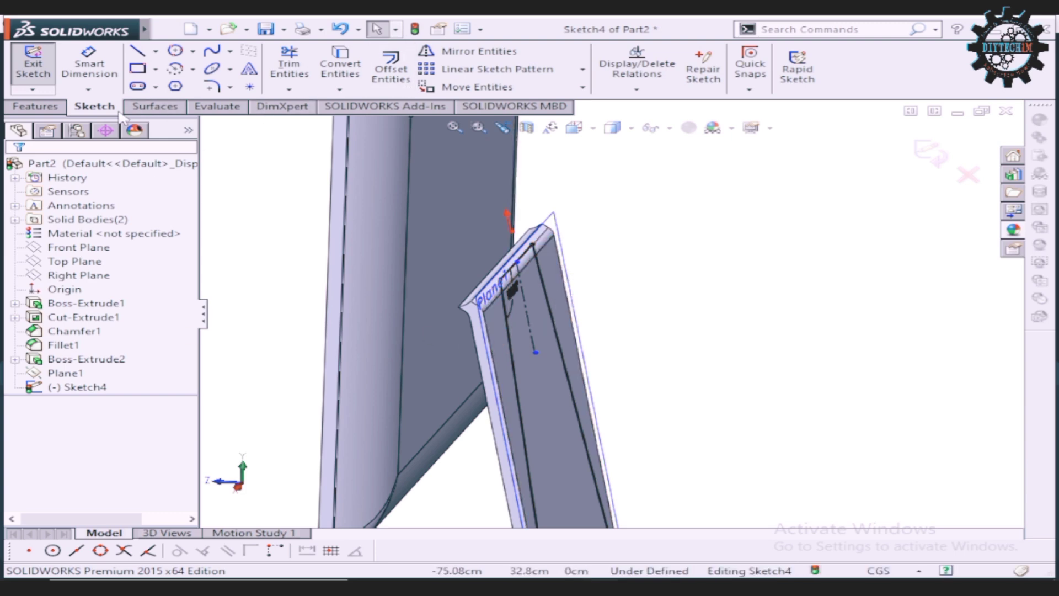
left_click(54, 106)
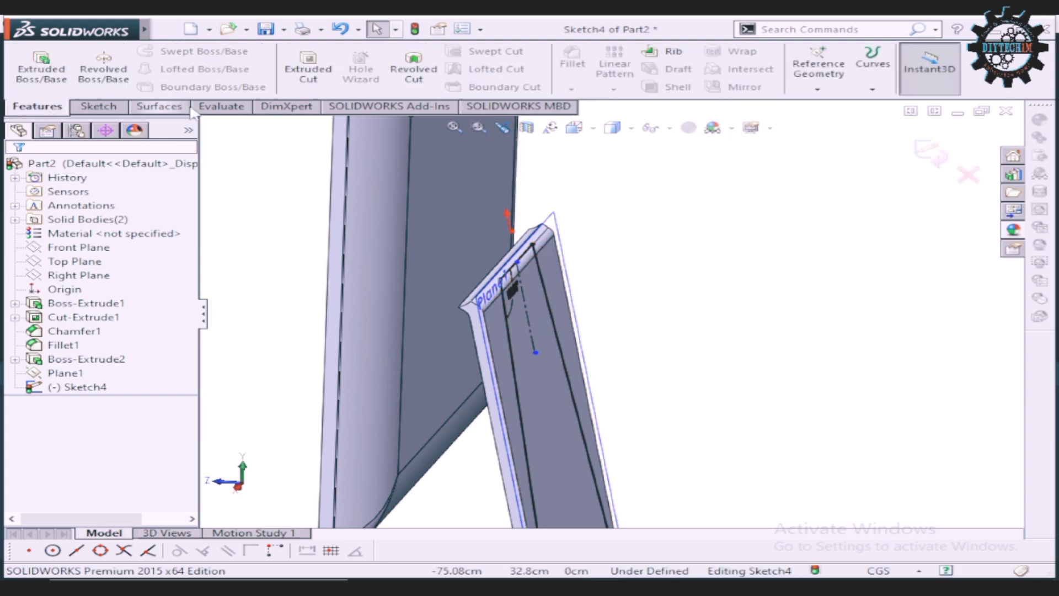
left_click(307, 69)
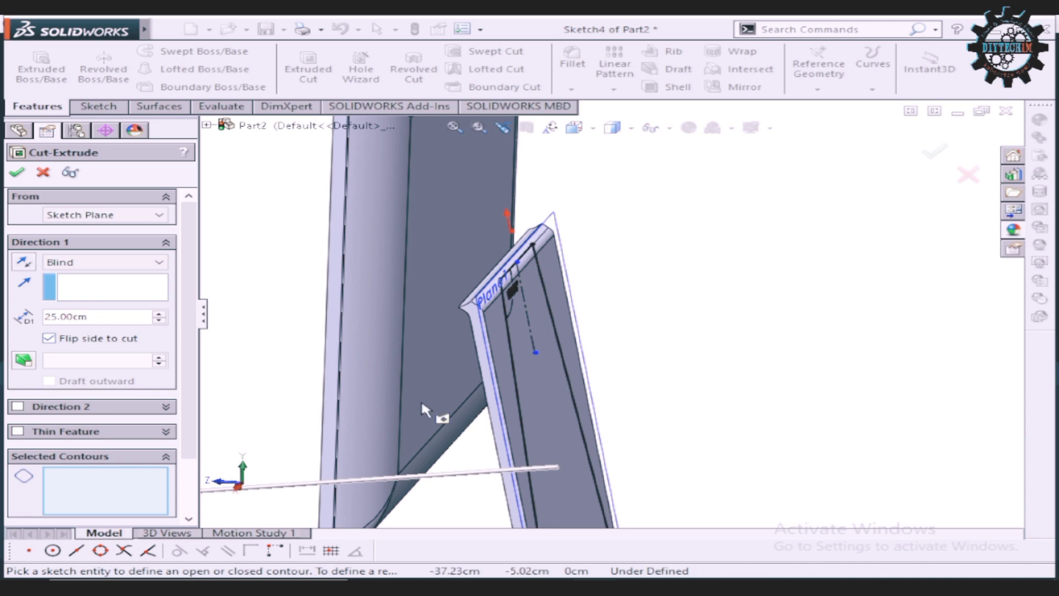
left_click(546, 366)
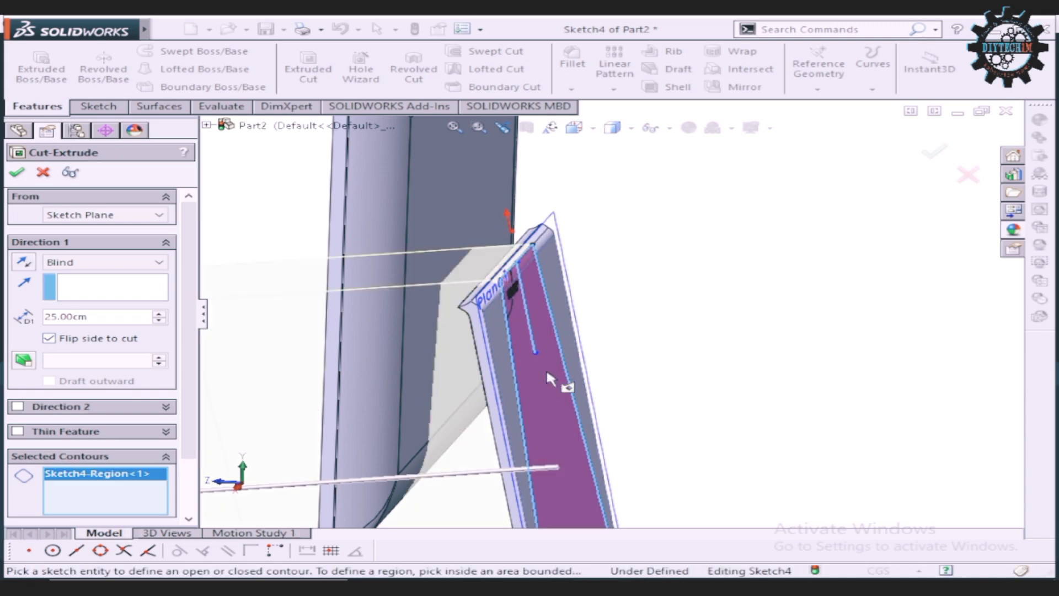
left_click(144, 268)
left_click(132, 306)
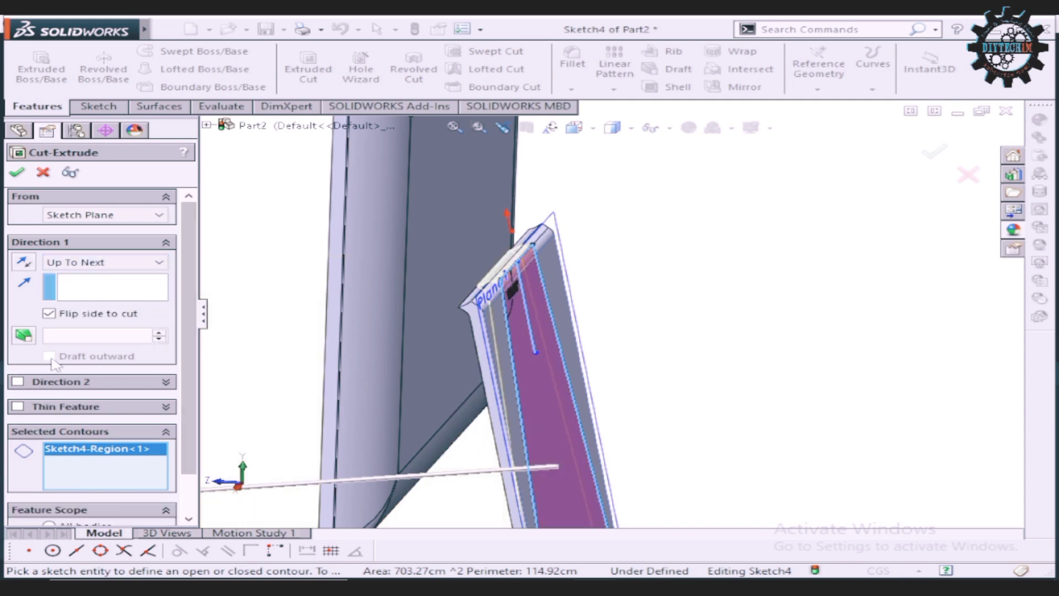
scroll(546, 383, "down", 1)
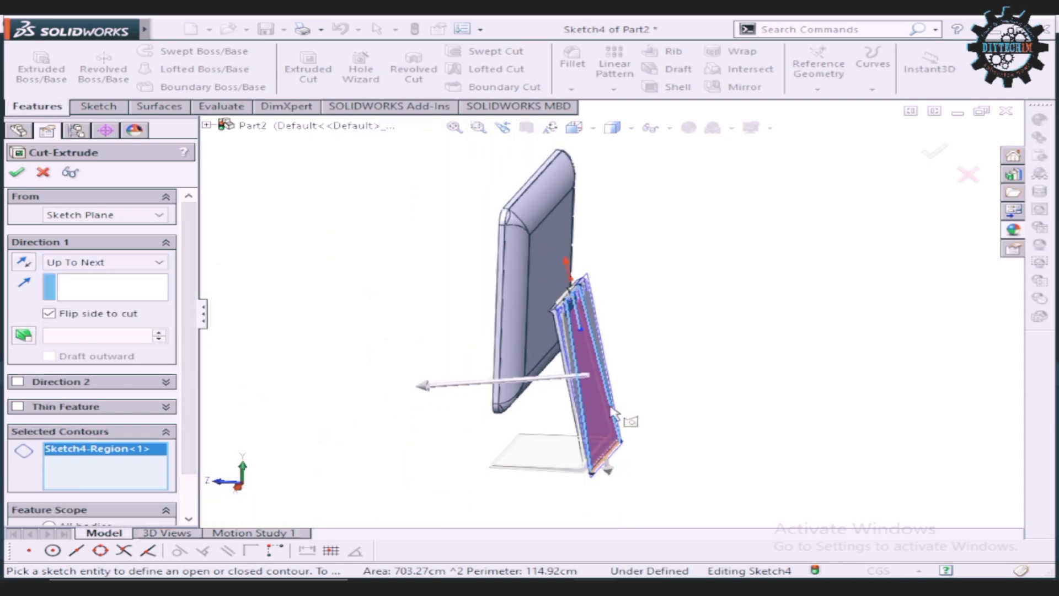
scroll(569, 403, "down", 2)
scroll(596, 425, "down", 2)
scroll(622, 446, "down", 2)
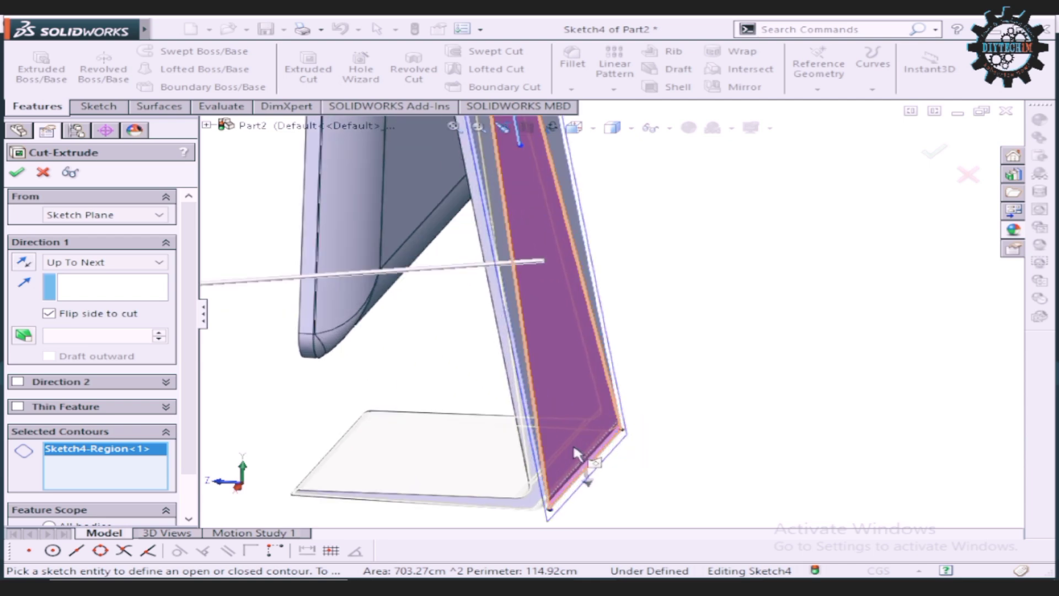
scroll(587, 455, "up", 2)
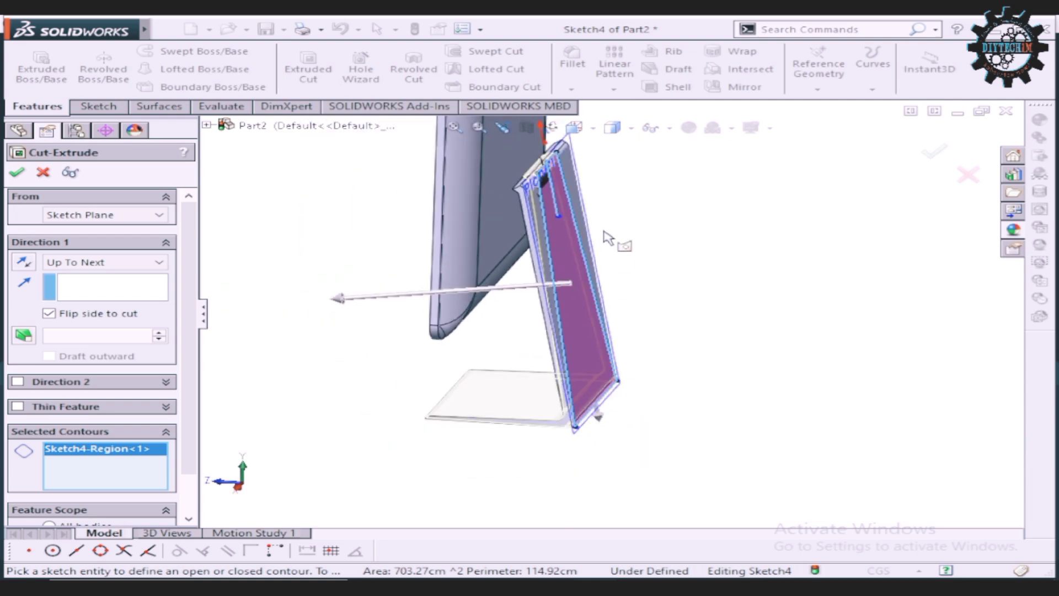
scroll(607, 237, "down", 1)
left_click(12, 174)
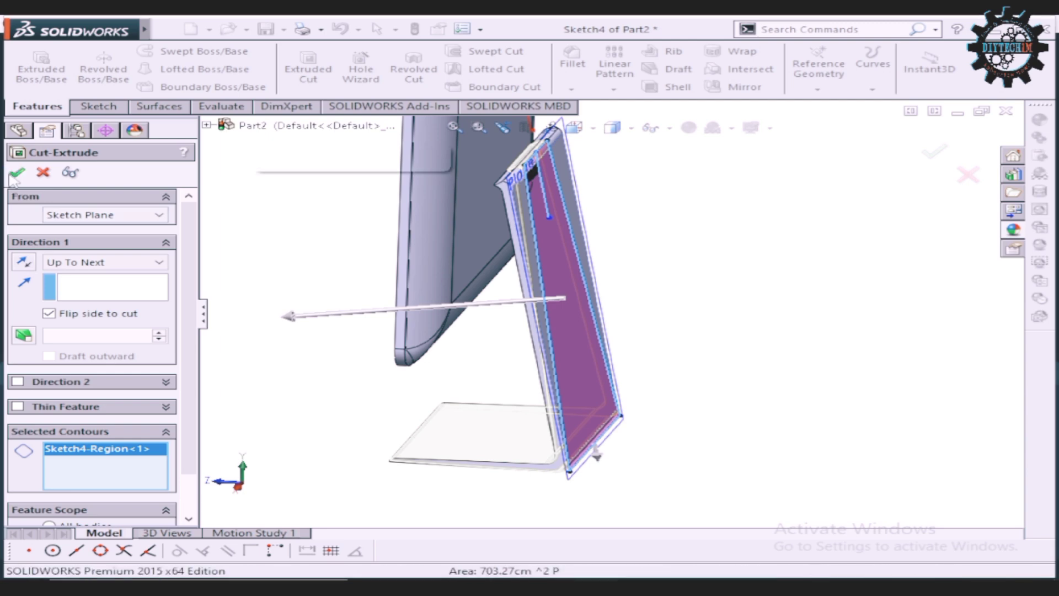
scroll(620, 169, "down", 3)
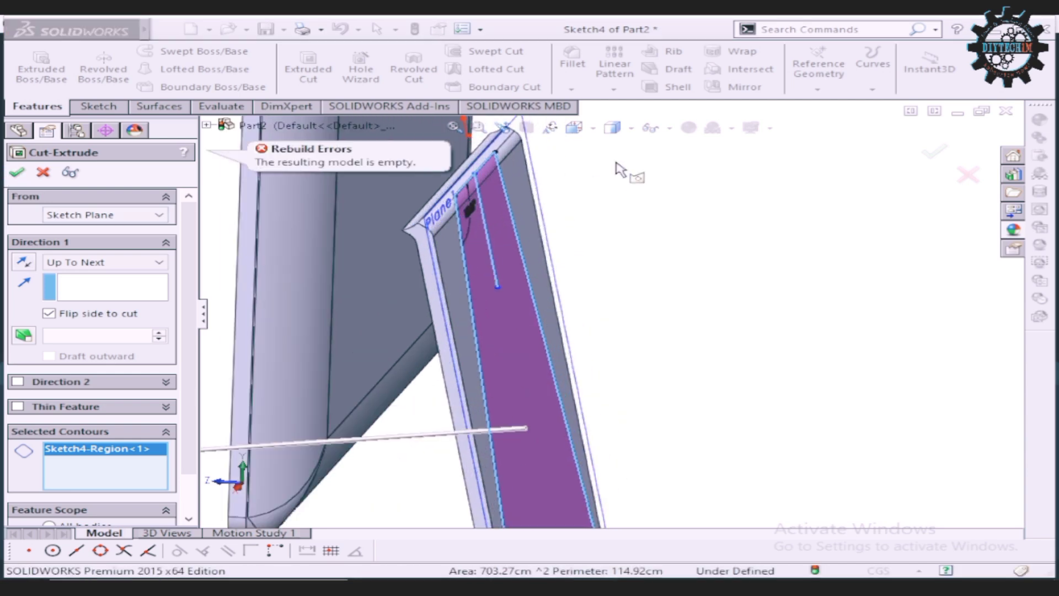
scroll(538, 178, "down", 2)
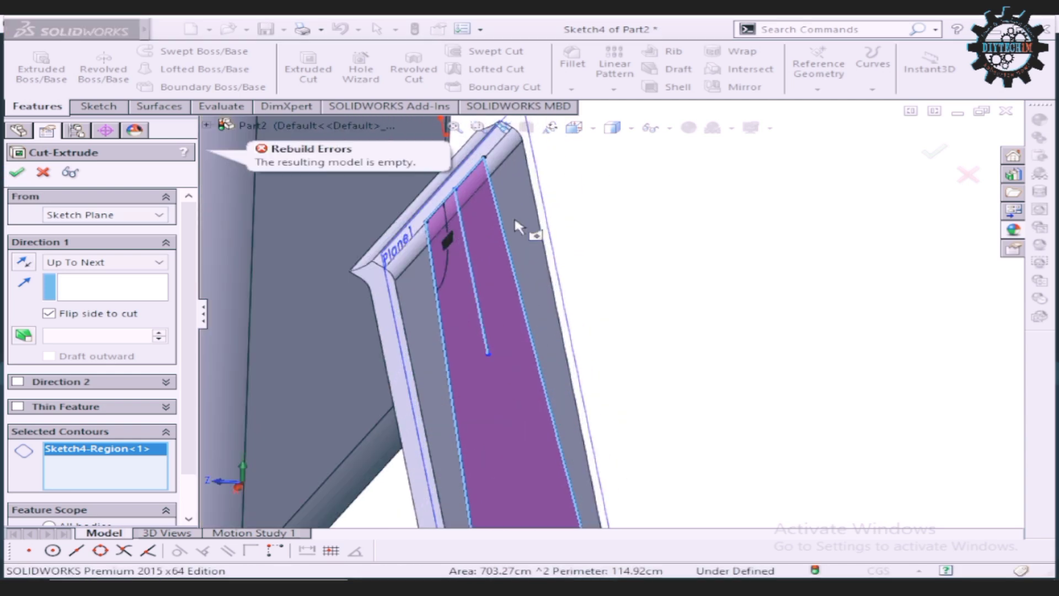
key("Escape")
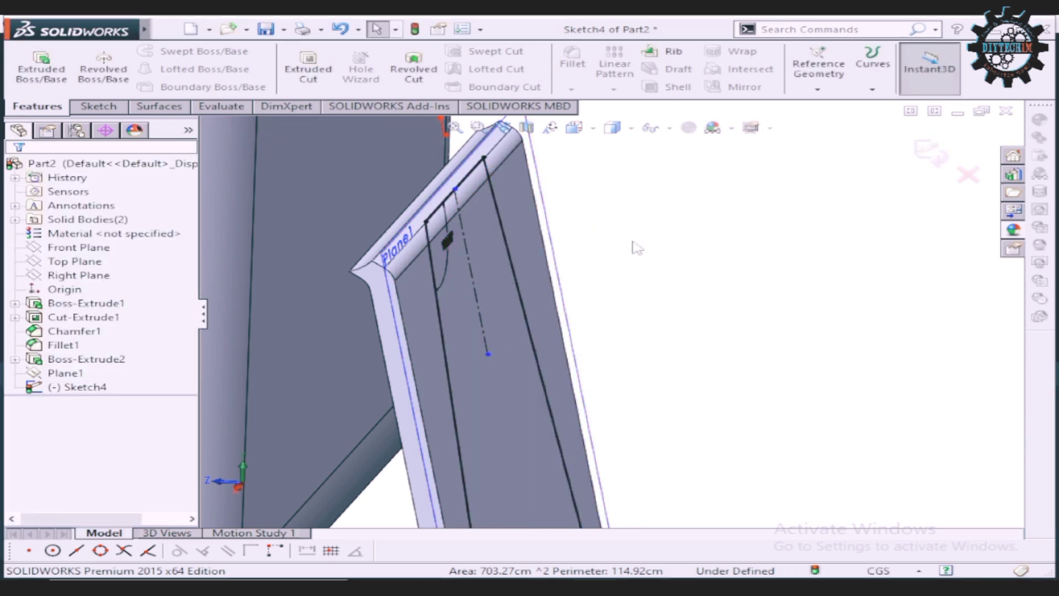
left_click(479, 312)
key("Delete")
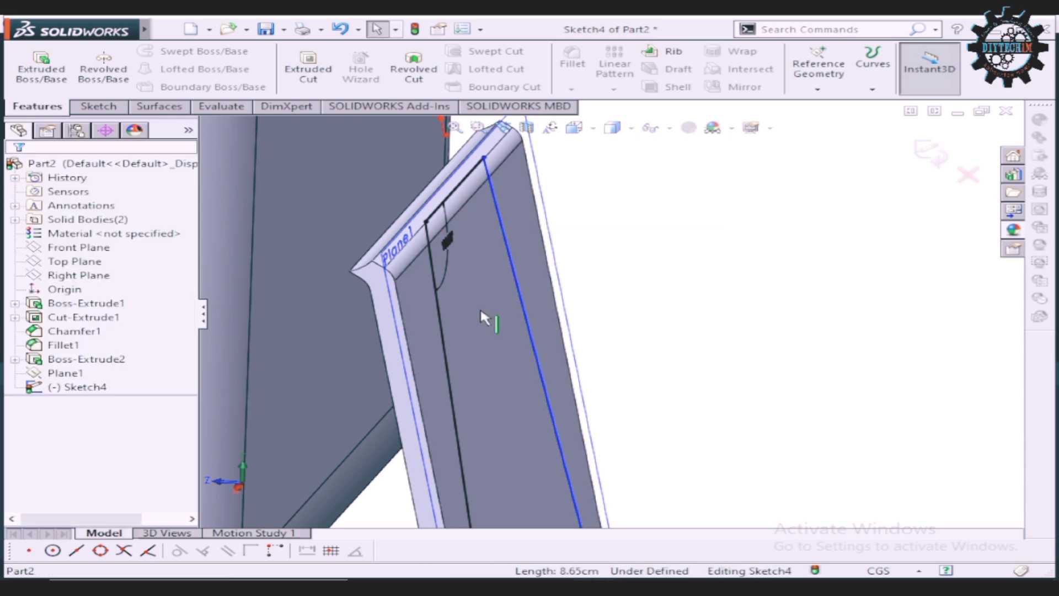
scroll(484, 319, "up", 3)
scroll(480, 307, "up", 2)
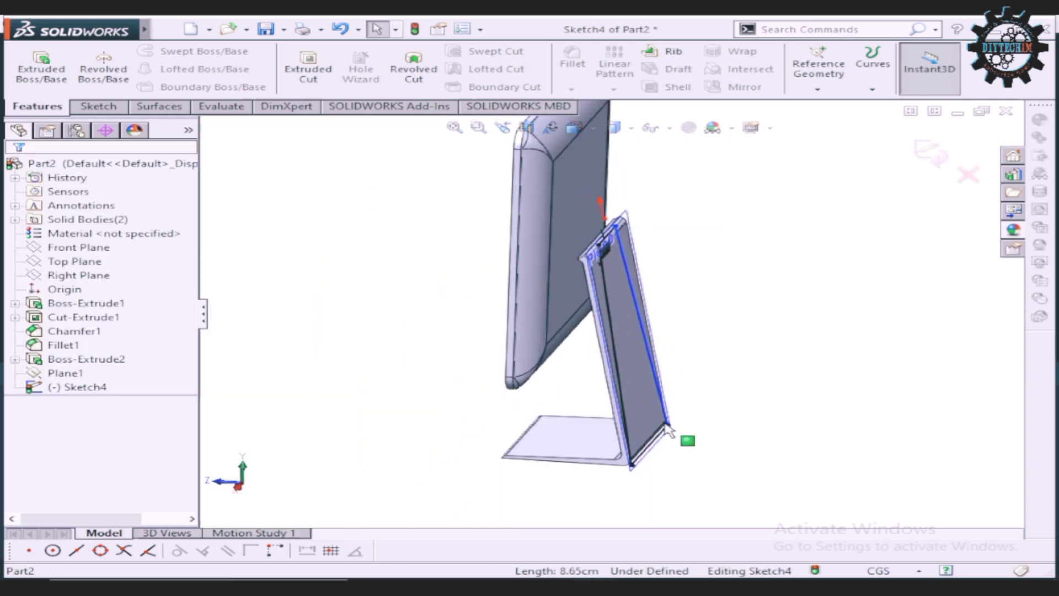
scroll(574, 184, "down", 3)
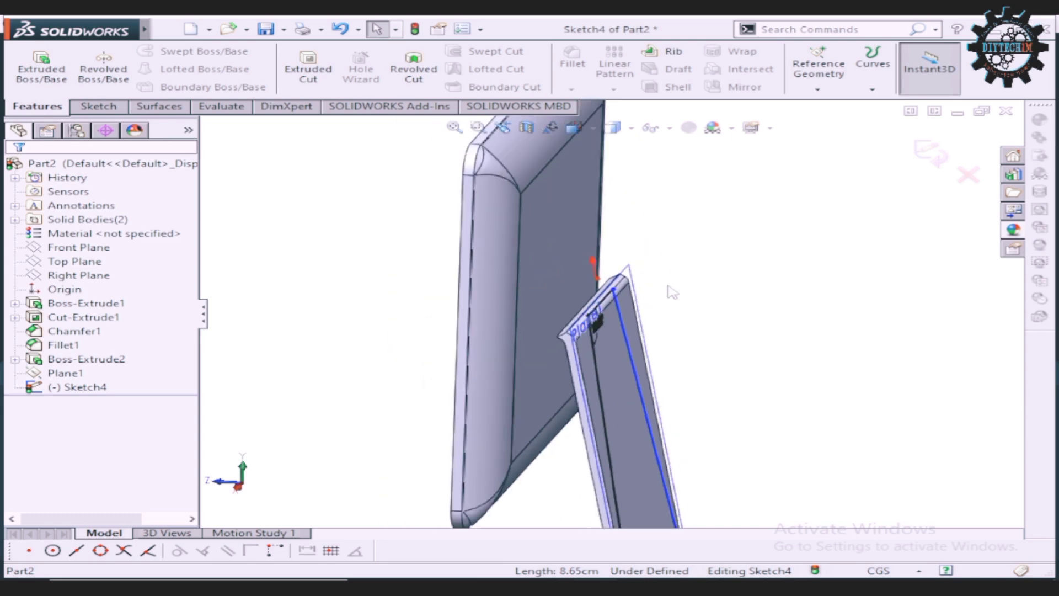
scroll(672, 292, "down", 2)
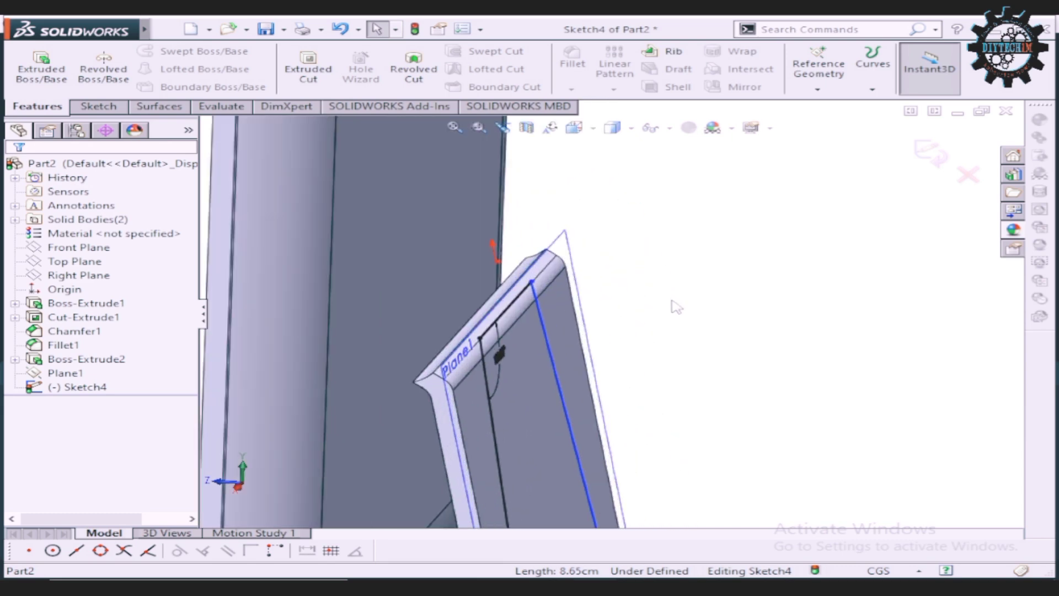
left_click(320, 60)
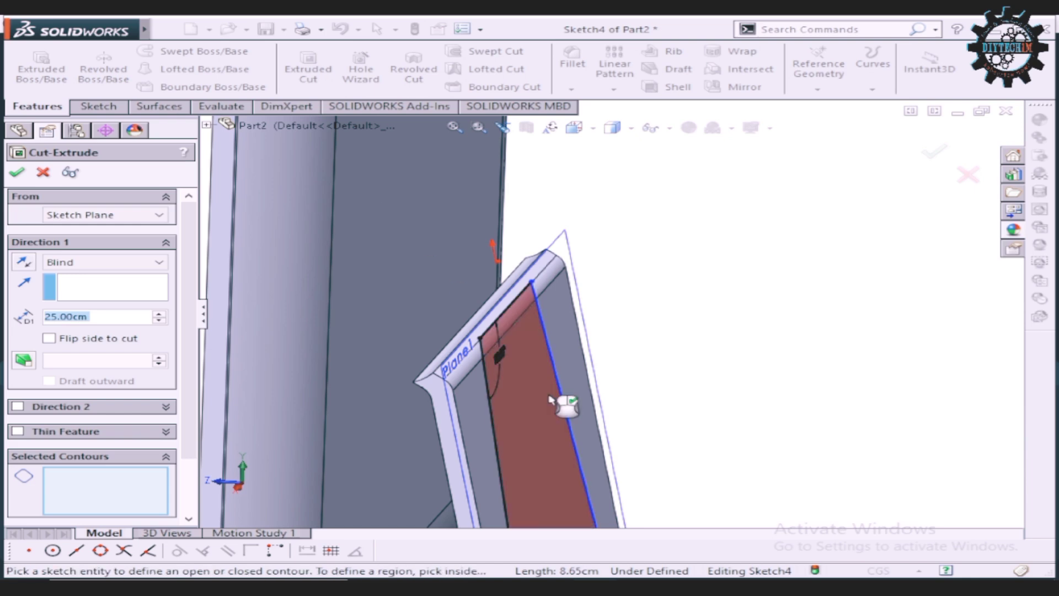
left_click(550, 420)
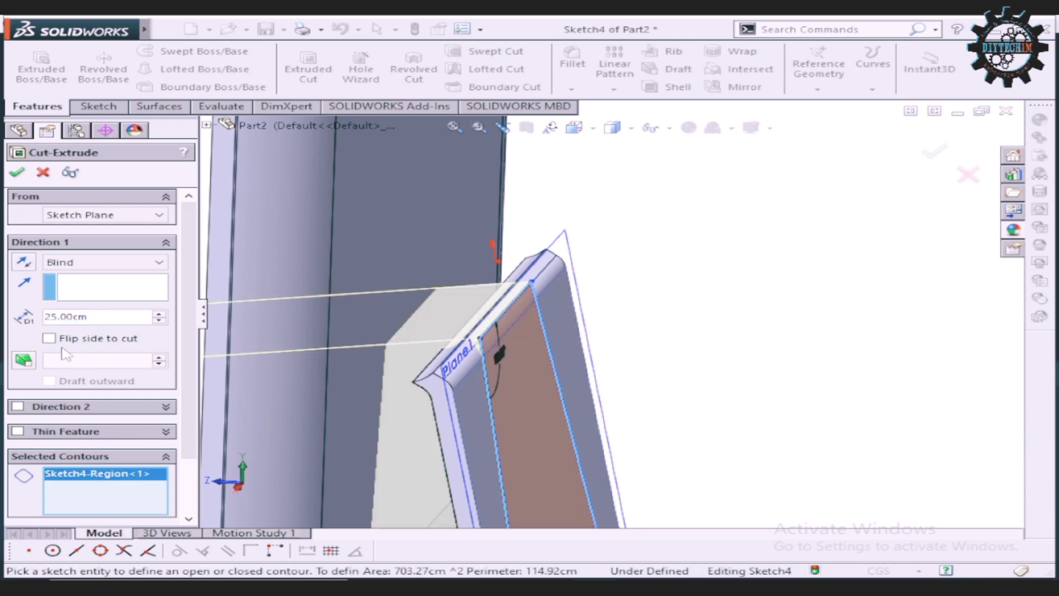
left_click(117, 265)
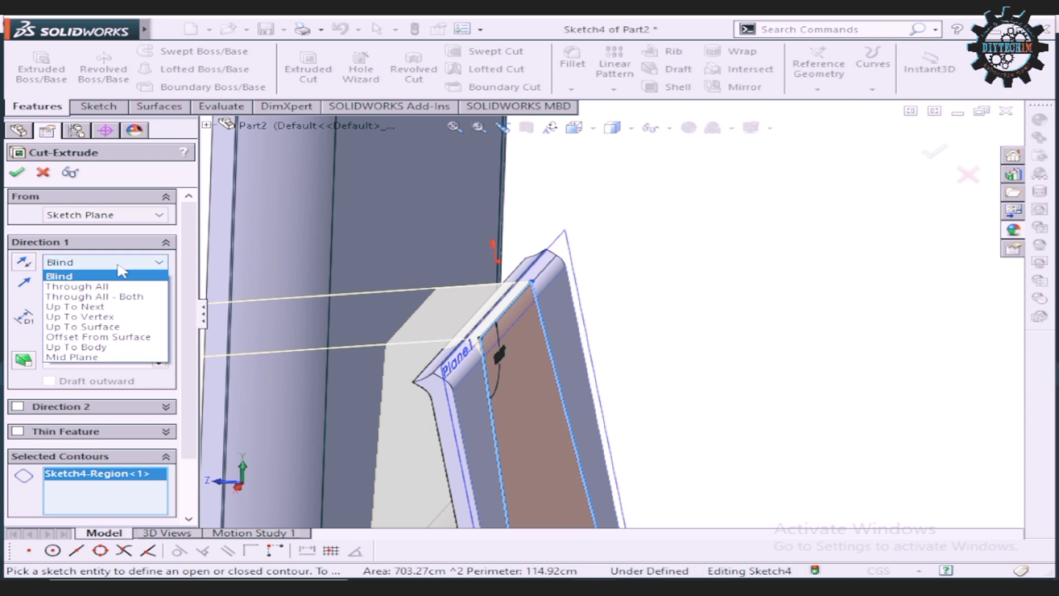
left_click(123, 306)
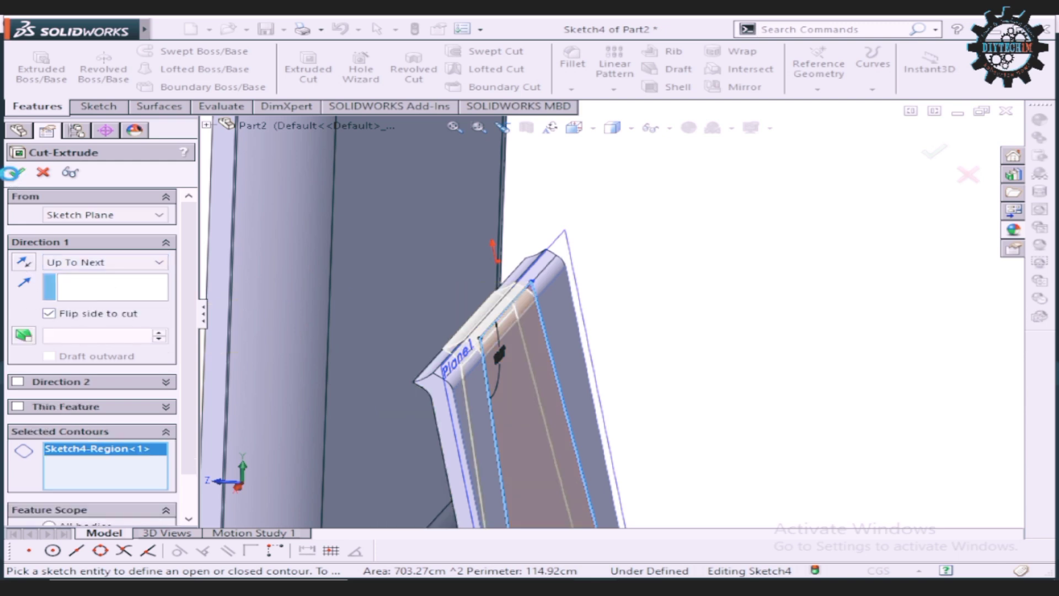
scroll(681, 285, "up", 3)
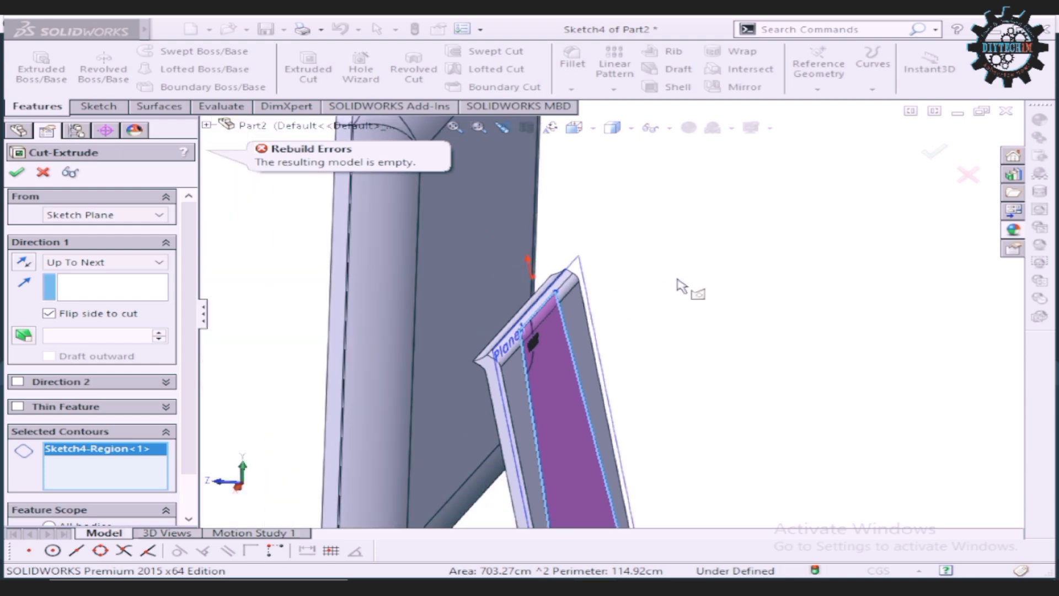
key("Escape")
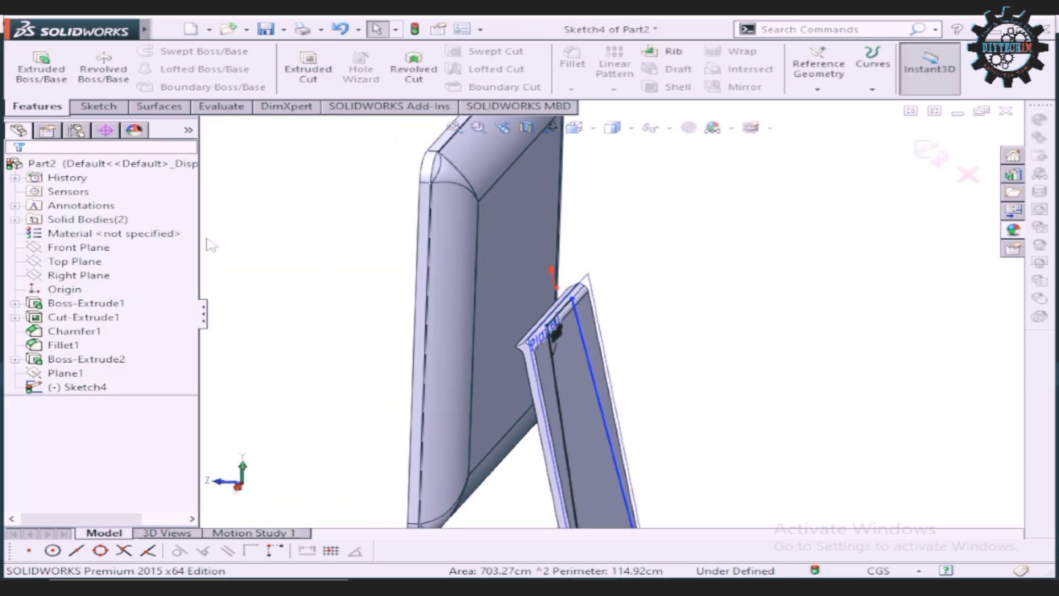
Step: Exit Sketch4 through the Plane1 shortcut menu
right_click(63, 392)
left_click(772, 303)
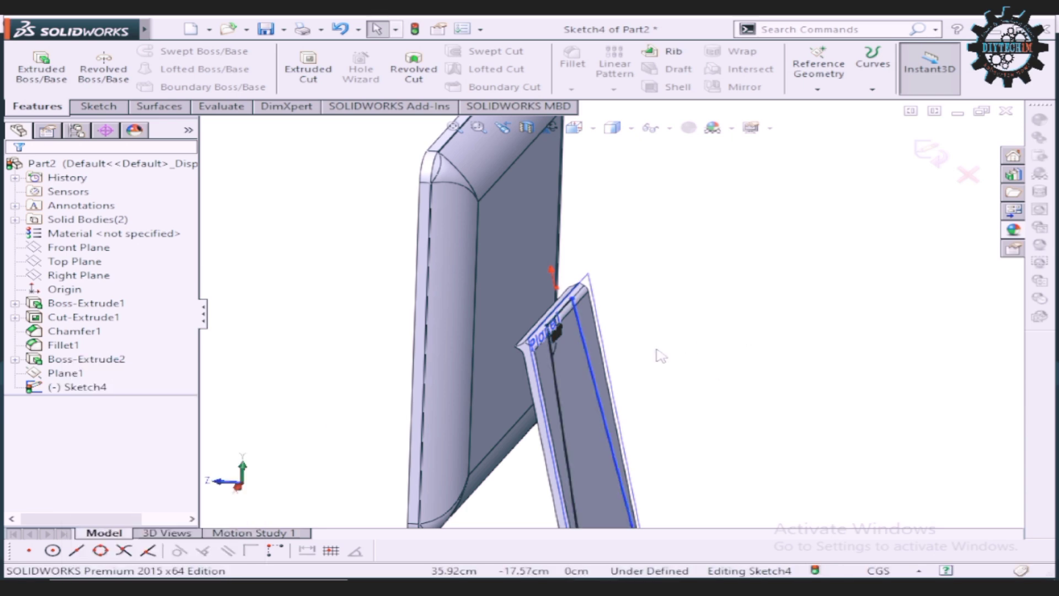
left_click(585, 350)
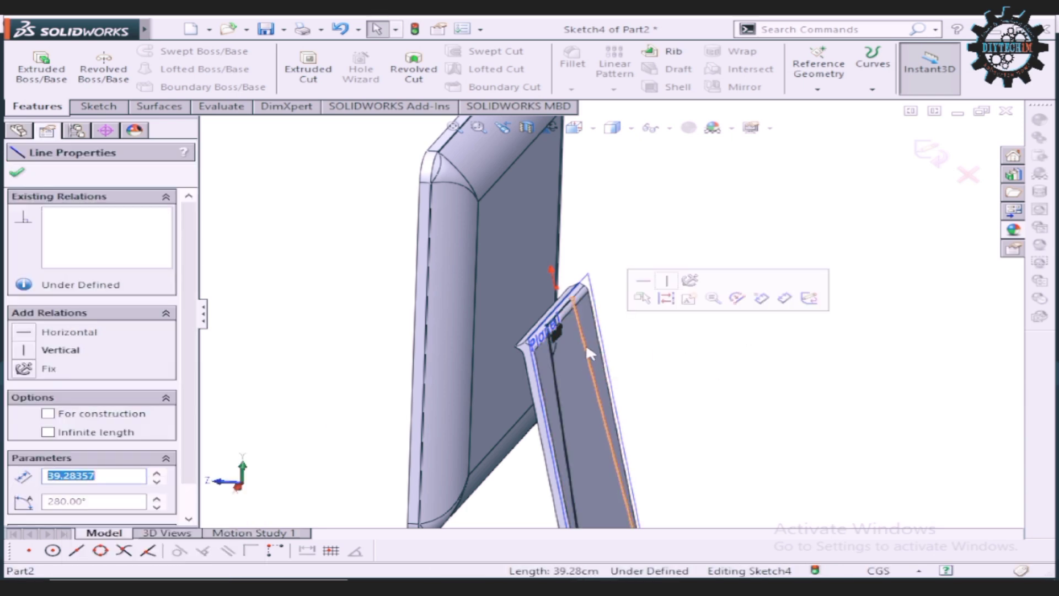
left_click(679, 371)
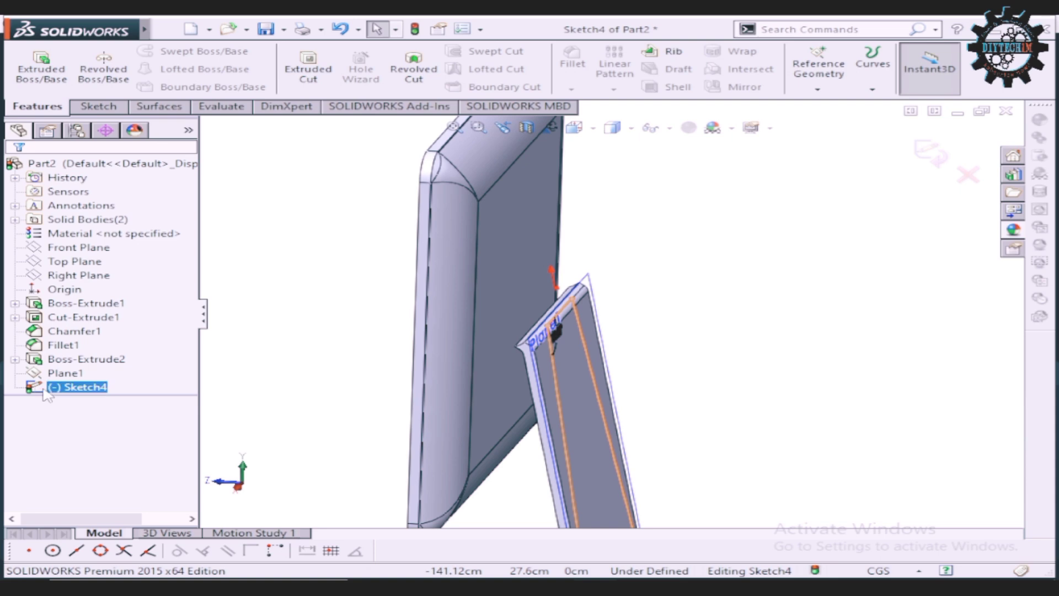
left_click(52, 375)
right_click(54, 376)
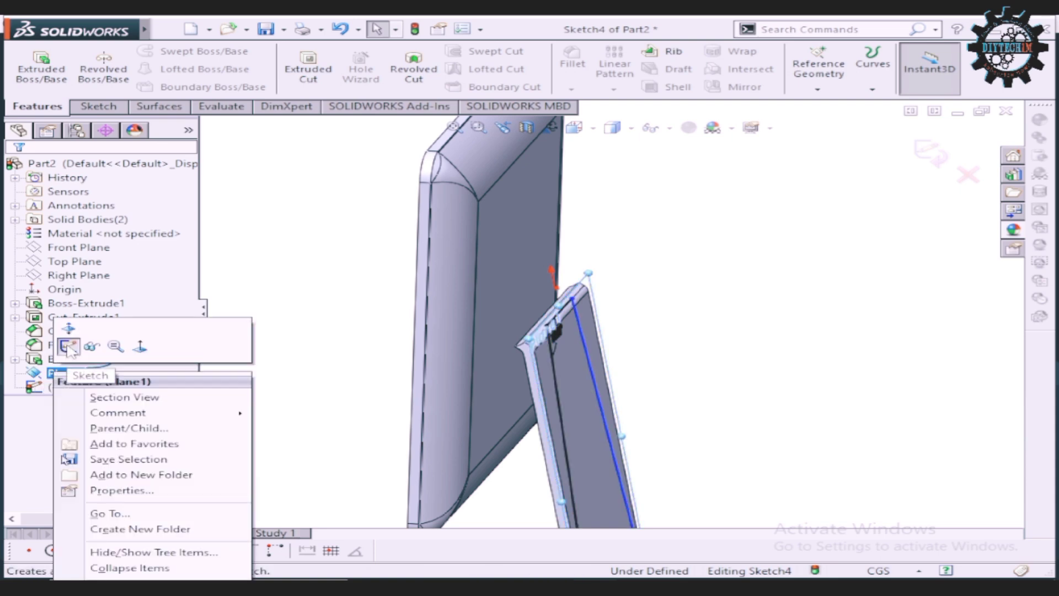
left_click(68, 347)
left_click(872, 305)
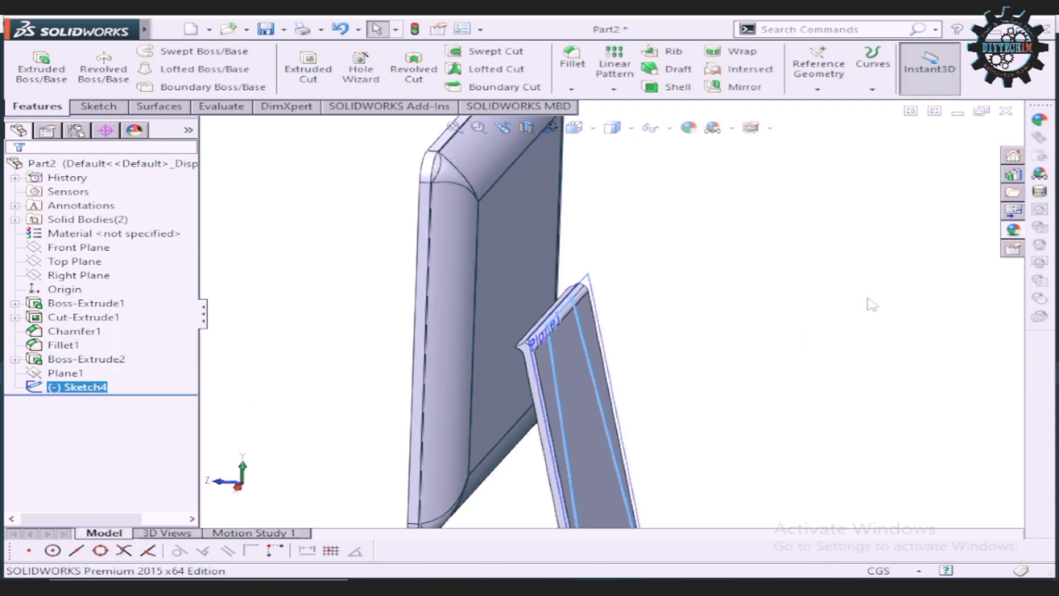
Step: View the sketch head-on and reopen Sketch4 for editing from a slanted line
key("ctrl+2")
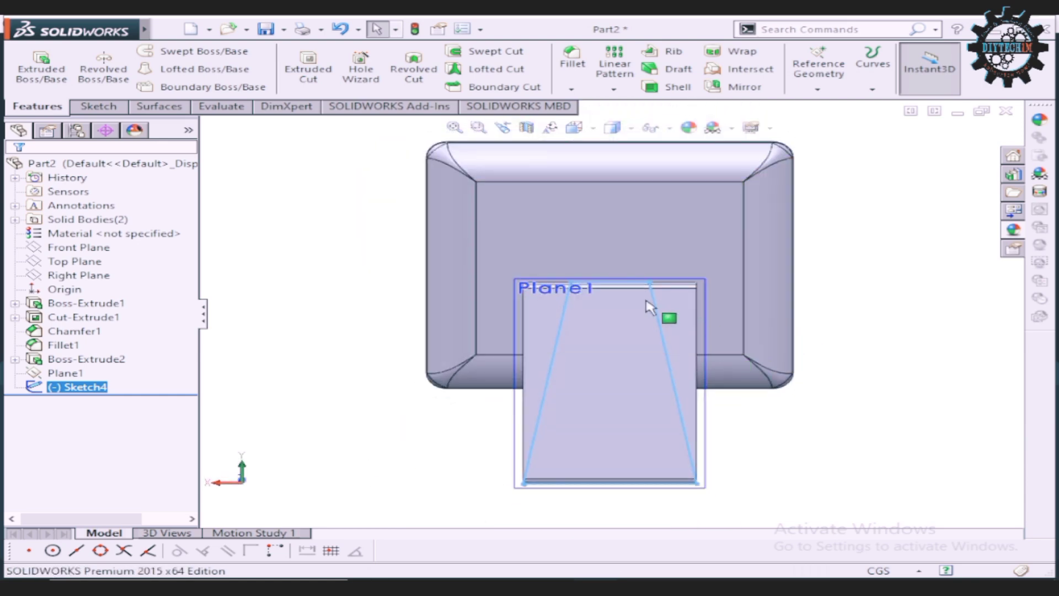
scroll(650, 307, "down", 3)
left_click(654, 306)
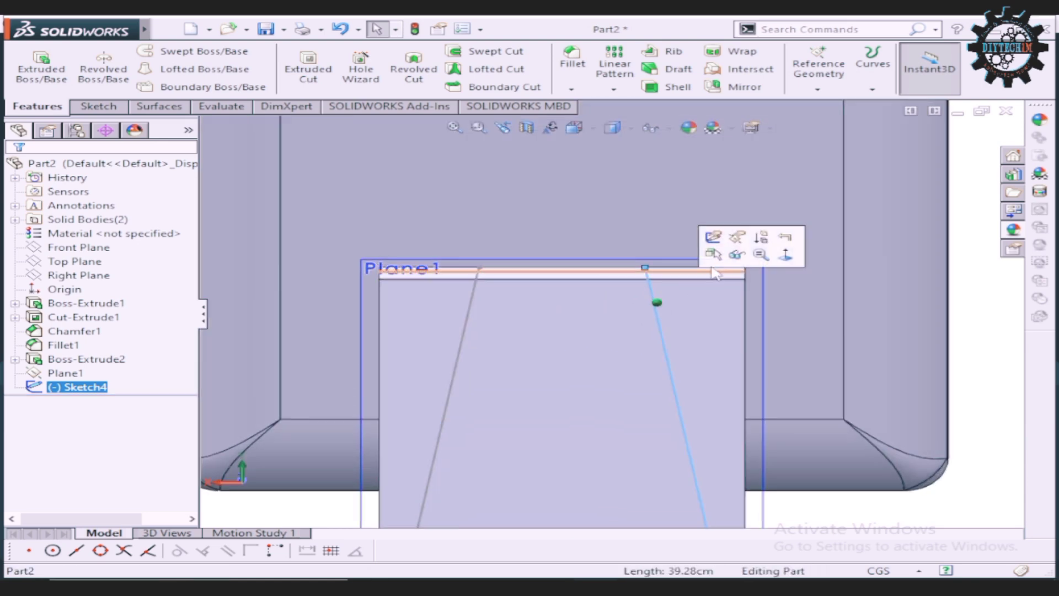
left_click(713, 237)
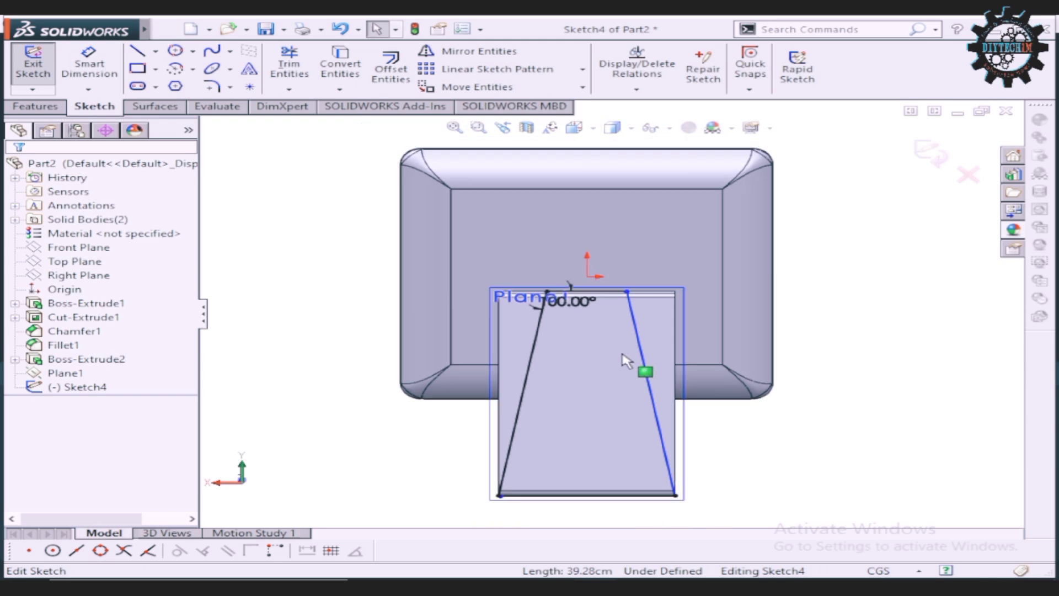
Step: Zoom in on the sketch's bottom corners and cancel an accidental line
scroll(718, 485, "down", 3)
scroll(784, 454, "down", 3)
scroll(778, 453, "down", 1)
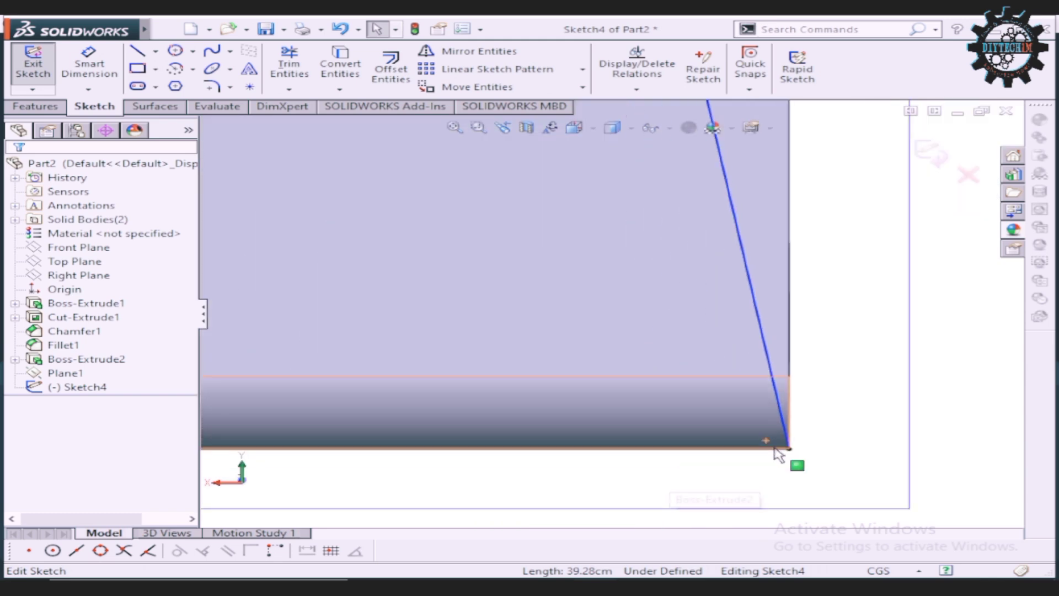
scroll(778, 454, "up", 1)
scroll(705, 458, "up", 2)
scroll(705, 459, "up", 1)
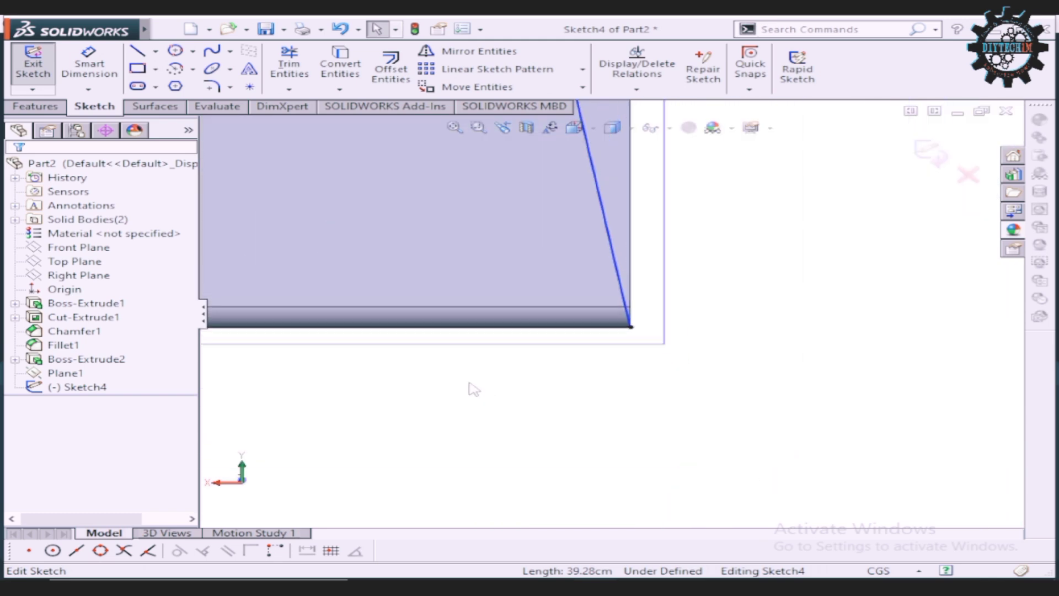
scroll(437, 339, "up", 2)
scroll(433, 326, "down", 1)
scroll(395, 298, "down", 2)
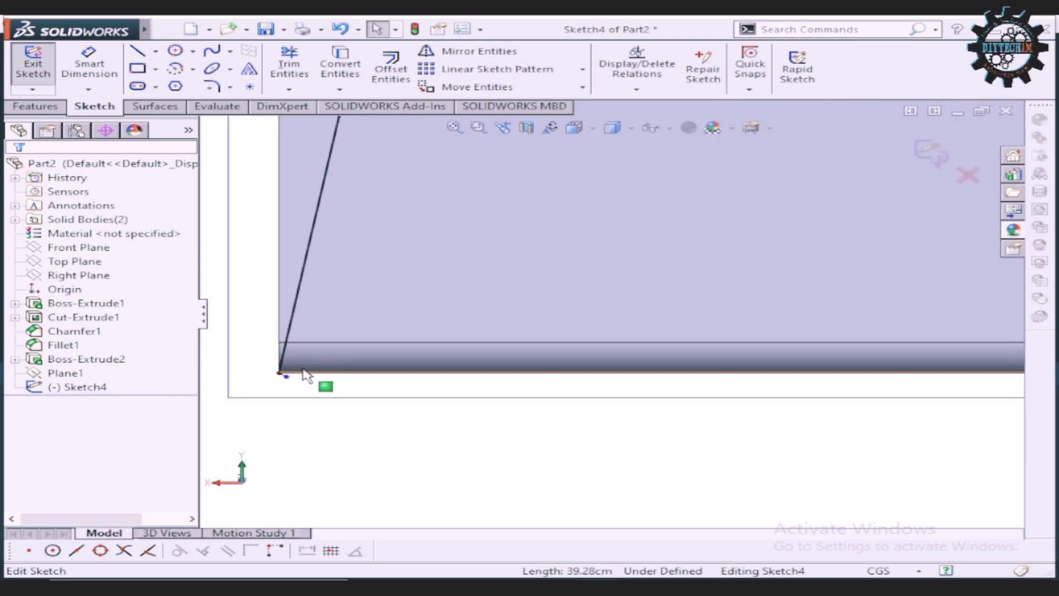
scroll(303, 372, "down", 3)
scroll(513, 301, "down", 2)
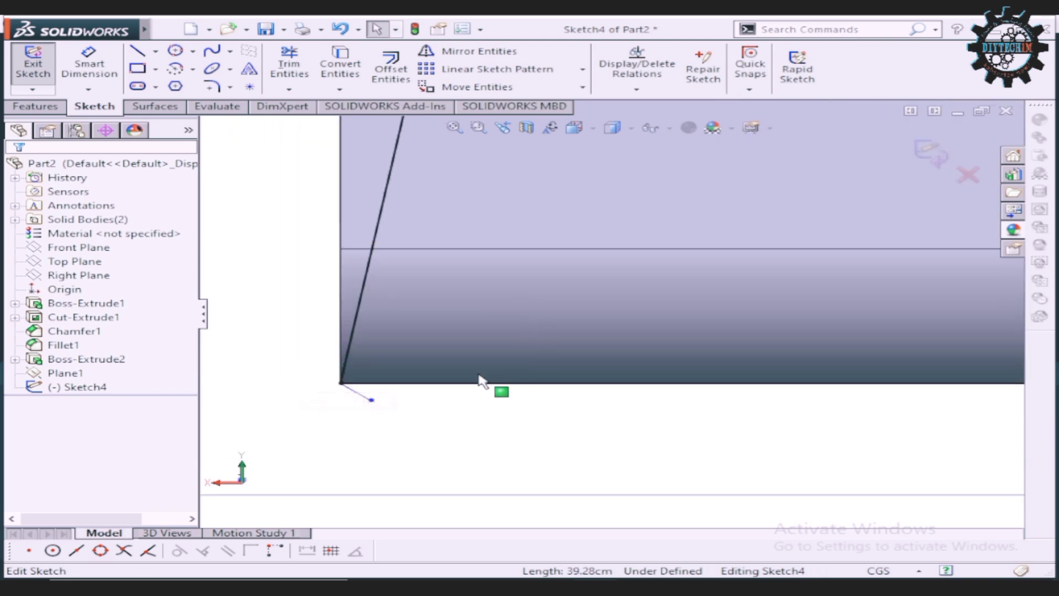
left_click(369, 401)
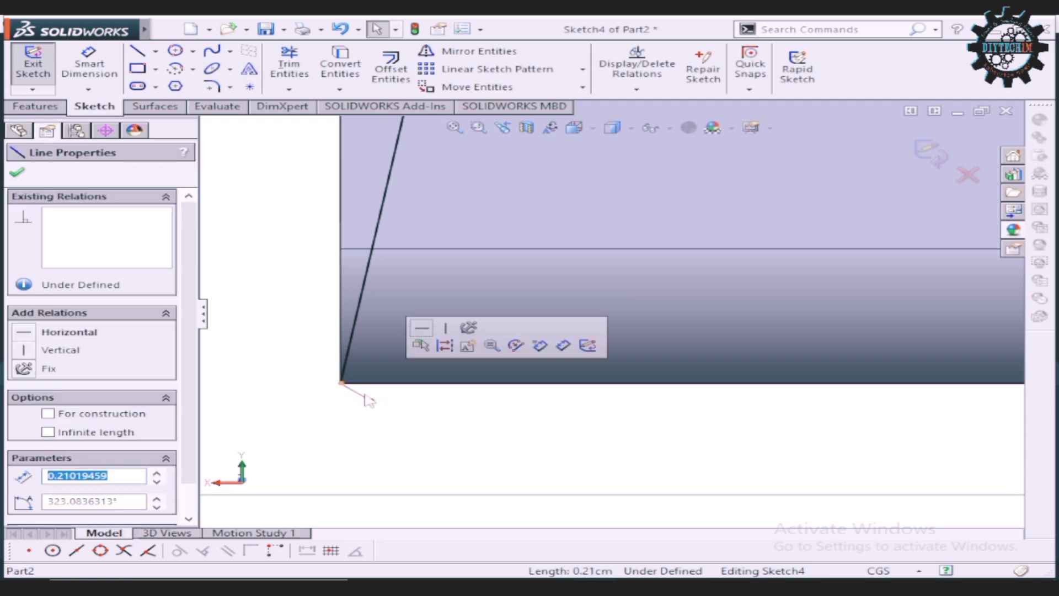
key("Escape")
Step: Face the Sketch4 plane and start an Extruded Cut previewing Blind 25.00 cm
left_click(388, 383)
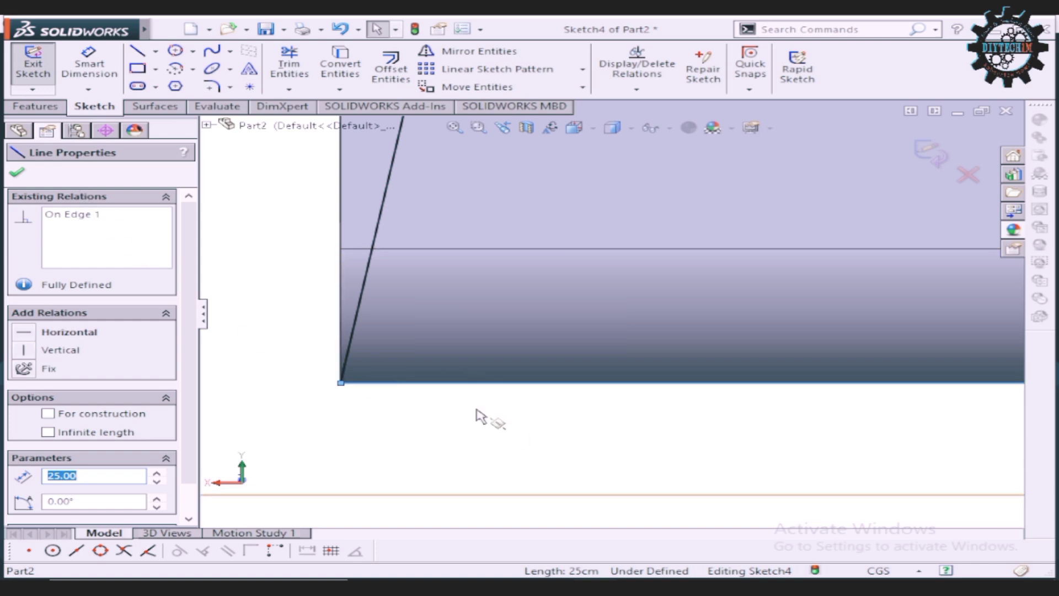
key("Escape")
mouse_move(586, 421)
middle_mouse_down("ctrl")
mouse_move(793, 367)
mouse_move(848, 364)
middle_mouse_up("ctrl")
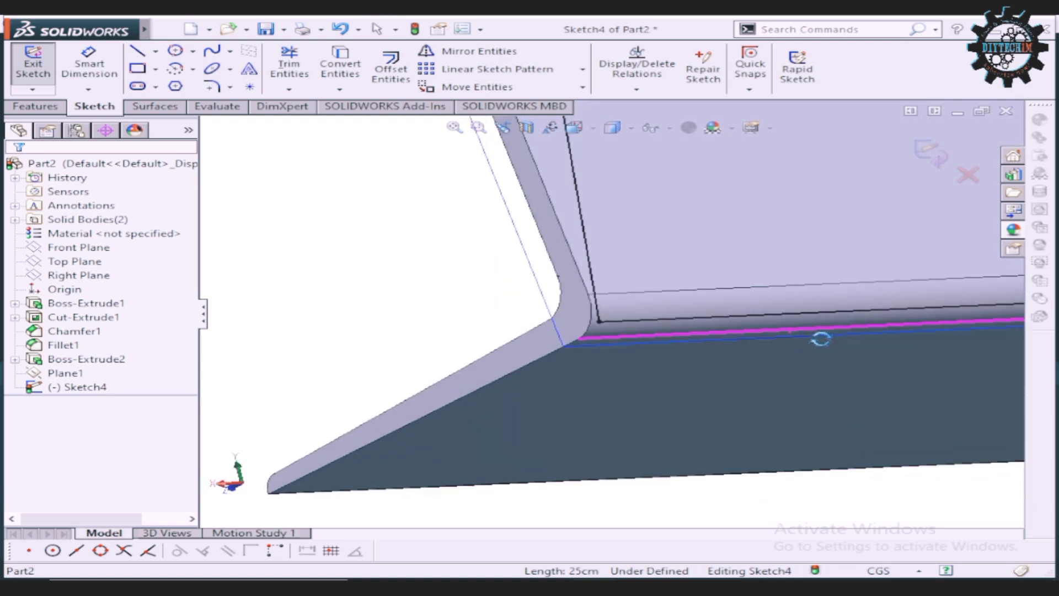
key("ctrl+8")
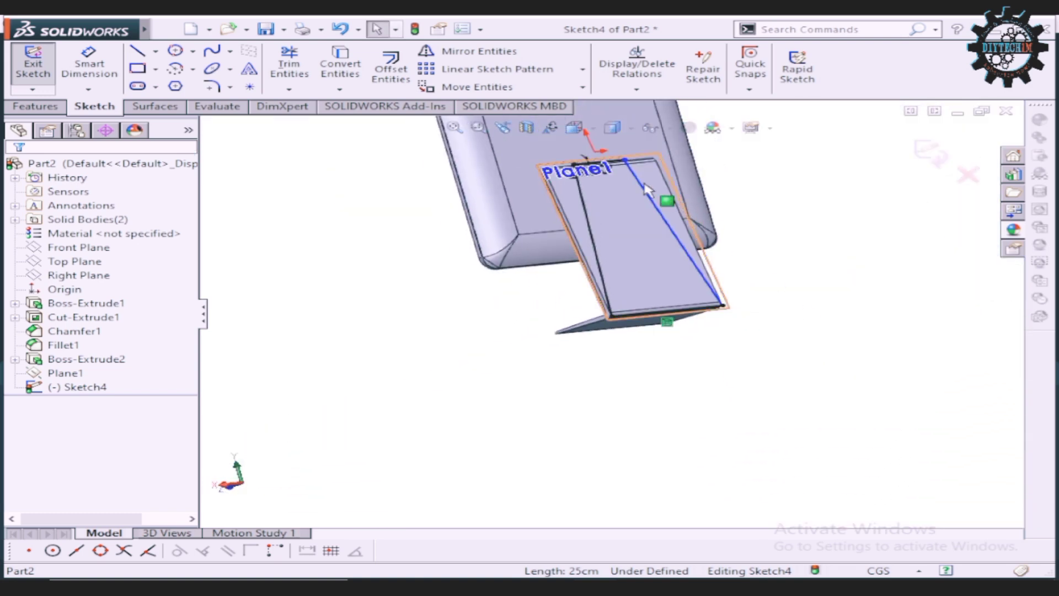
left_click(35, 106)
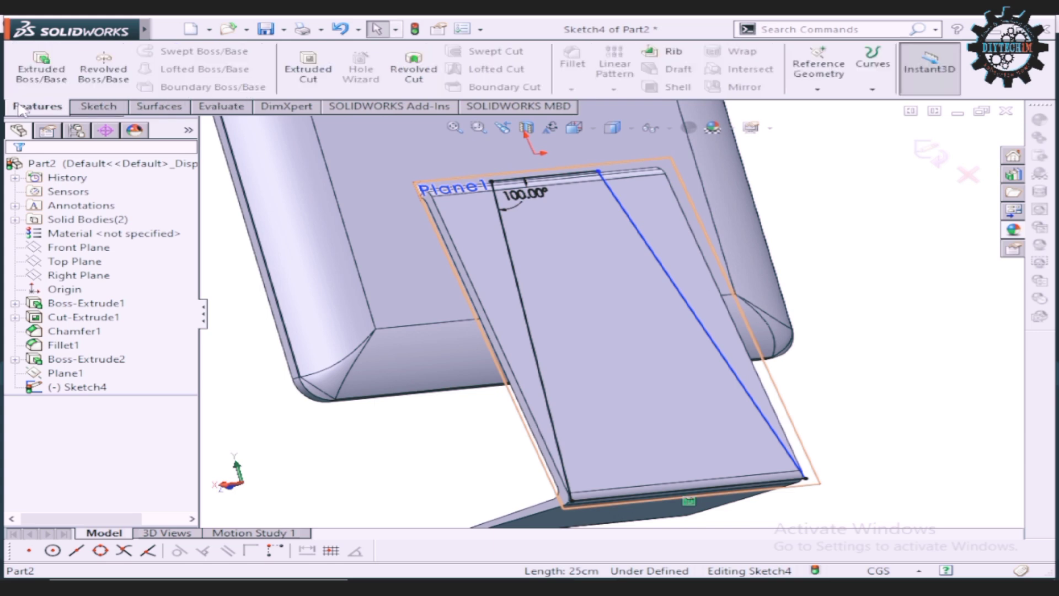
left_click(308, 67)
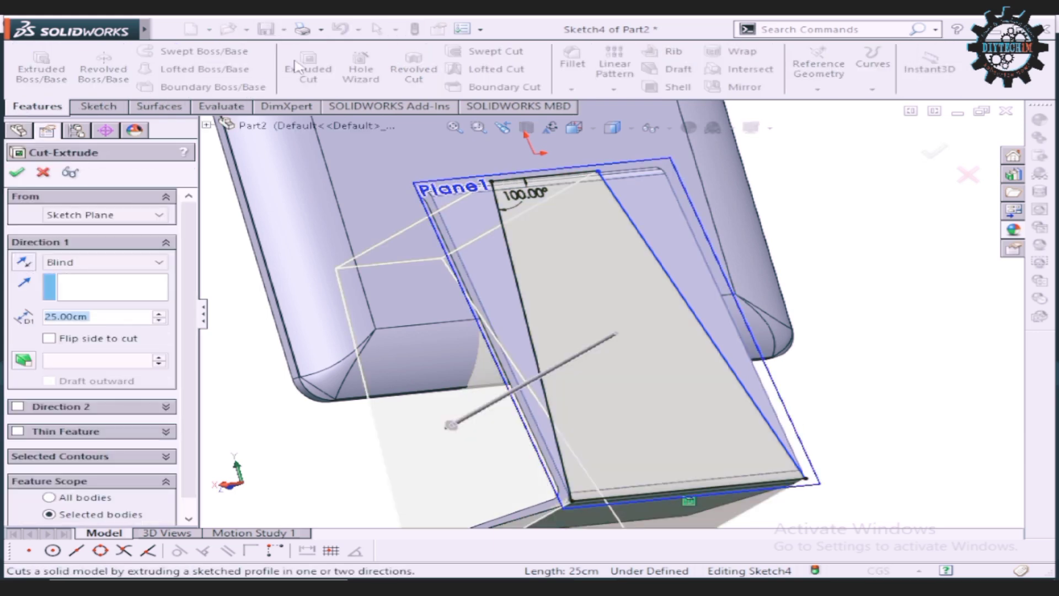
Step: Set the stand cut to Up To Next with Flip side to cut, then try applying it
left_click(113, 268)
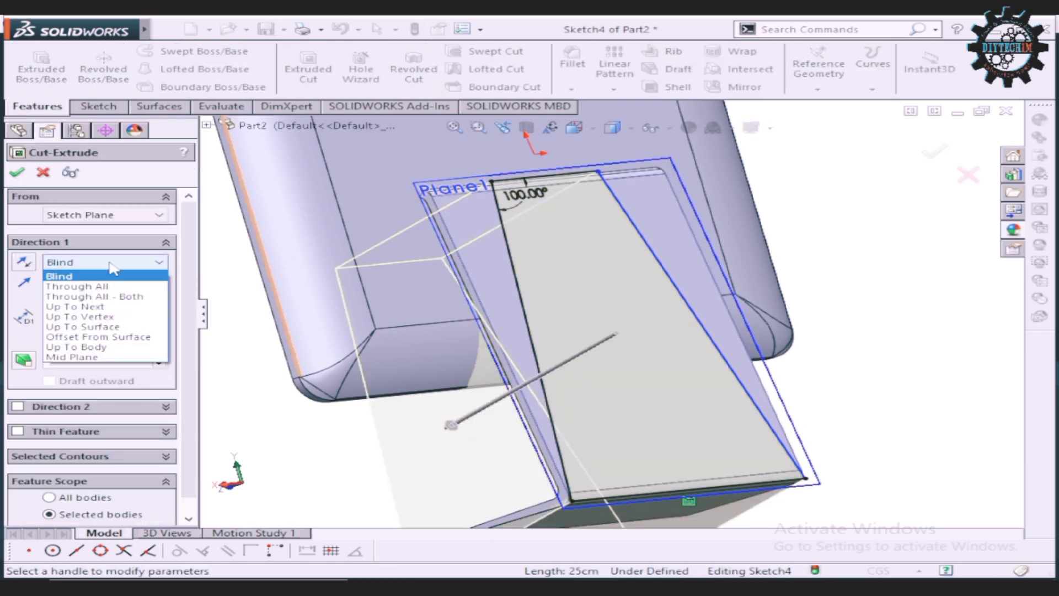
left_click(113, 309)
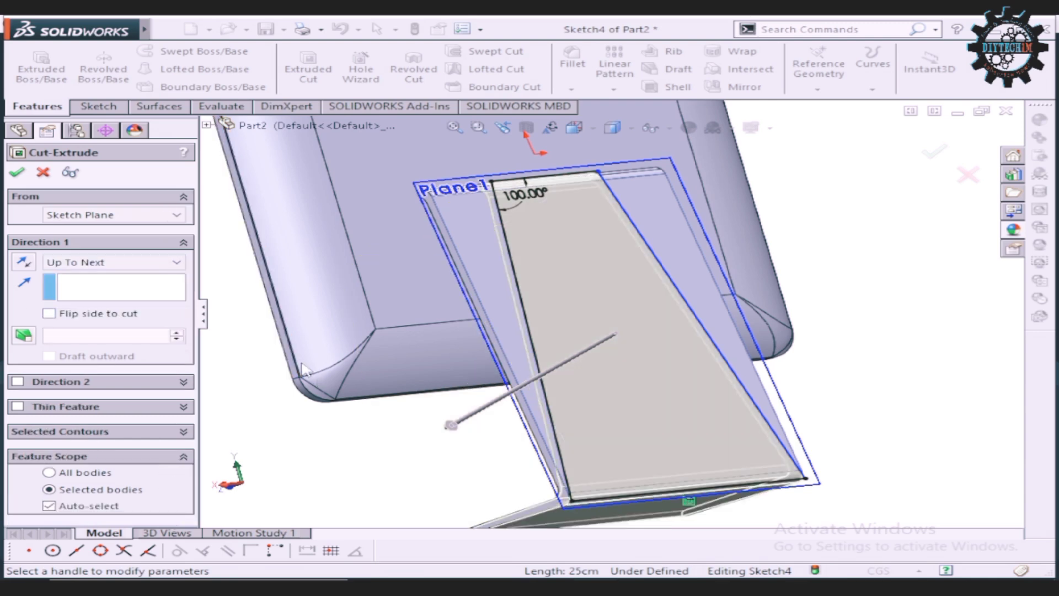
left_click(50, 314)
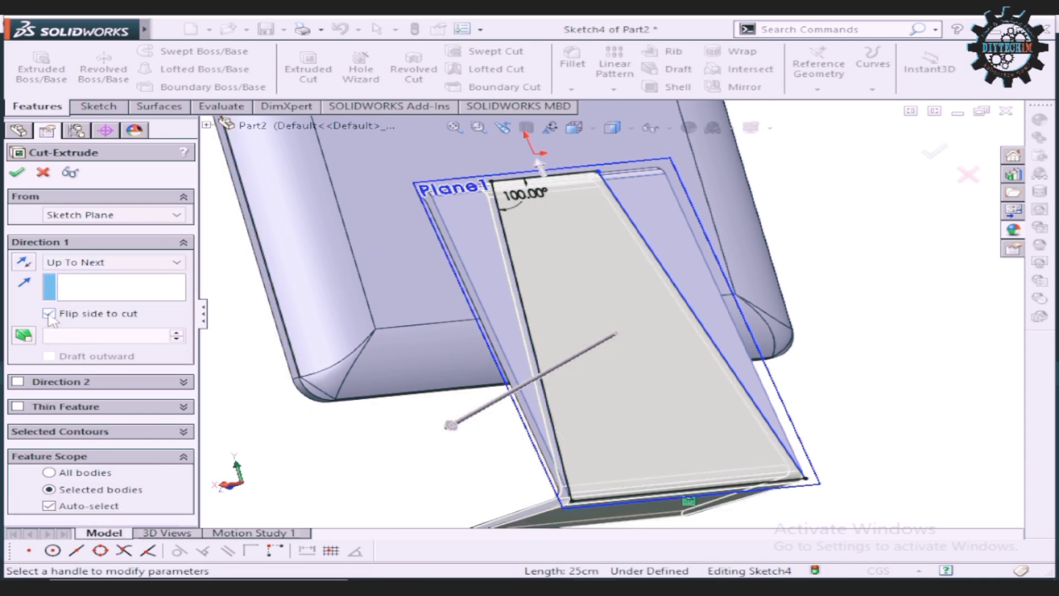
left_click(13, 176)
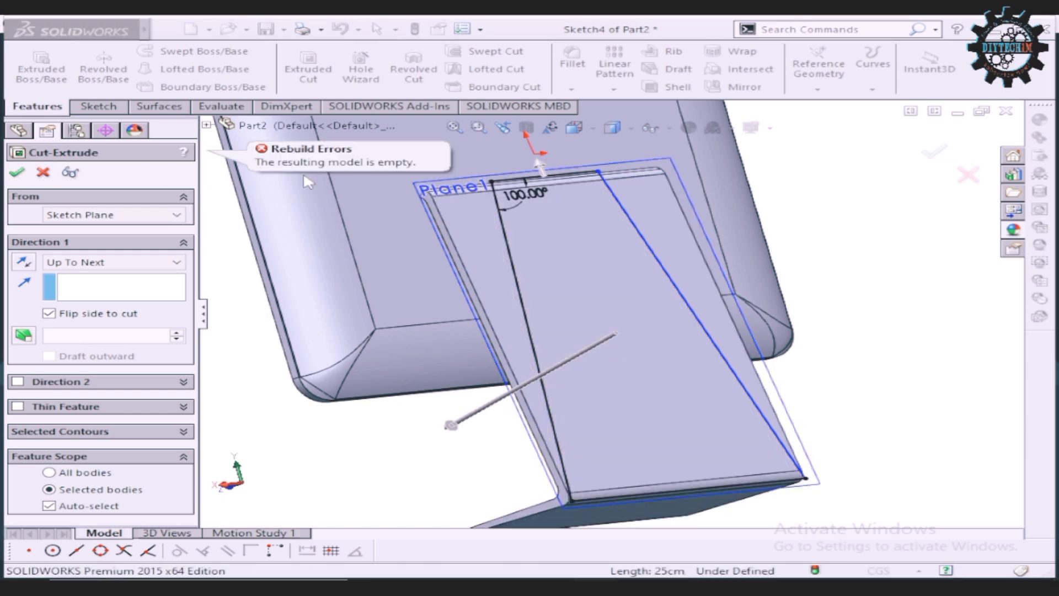
Step: Zoom around the stand to inspect the empty-model rebuild error preview
scroll(606, 189, "down", 5)
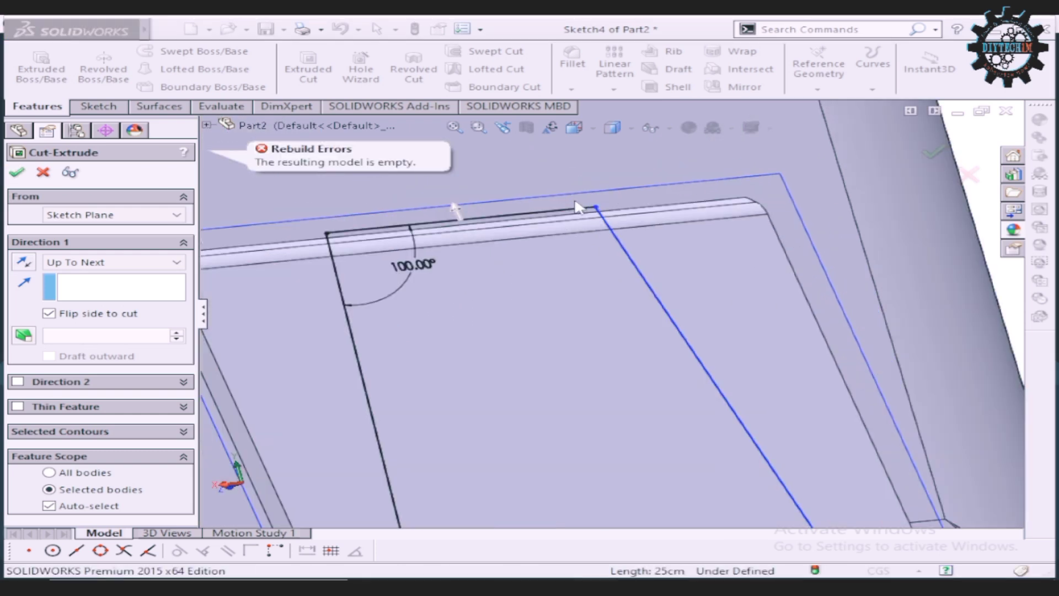
scroll(577, 208, "up", 5)
scroll(602, 322, "down", 4)
scroll(524, 369, "down", 3)
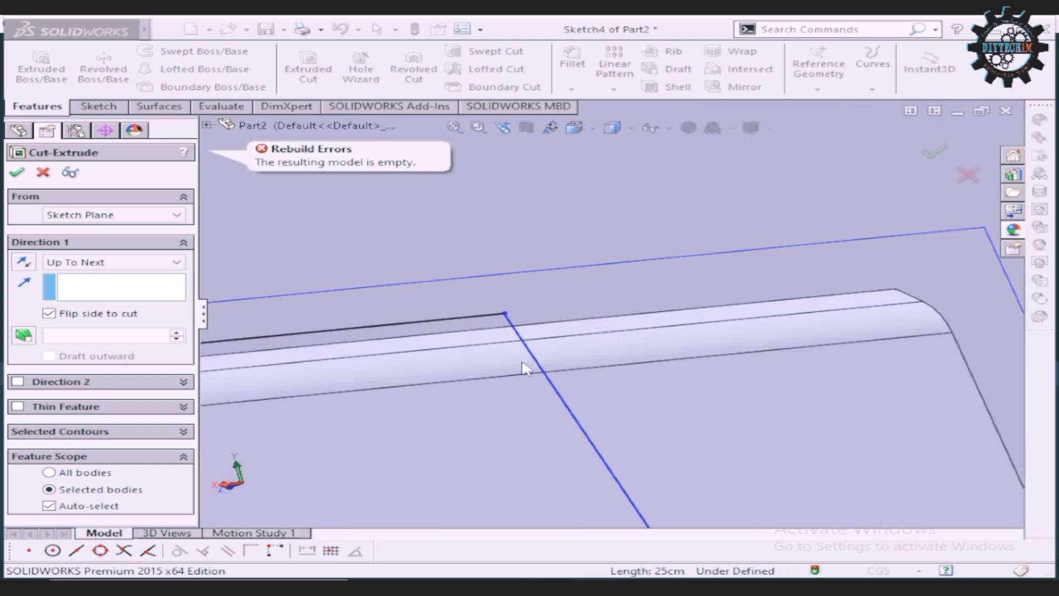
scroll(493, 307, "down", 2)
scroll(497, 309, "down", 2)
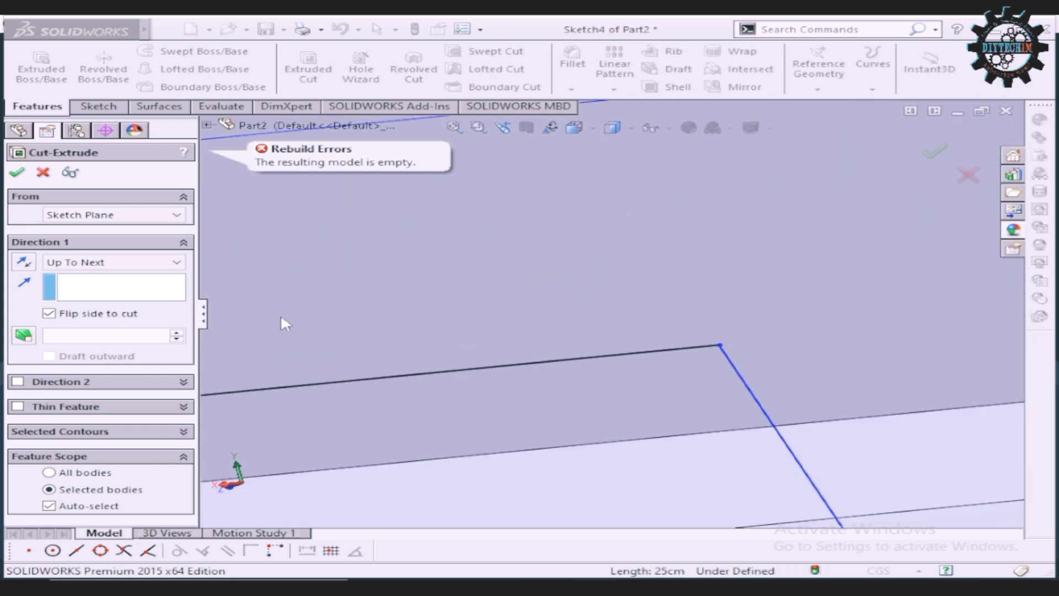
scroll(552, 314, "up", 2)
scroll(552, 315, "up", 3)
scroll(541, 308, "up", 3)
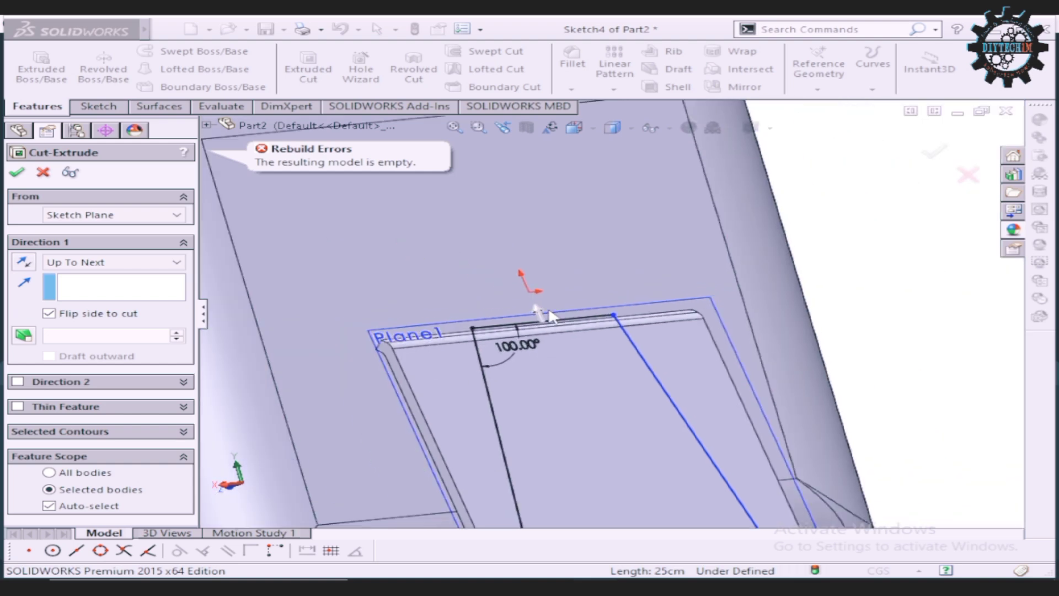
scroll(539, 307, "up", 3)
scroll(674, 419, "down", 3)
scroll(459, 379, "down", 2)
scroll(459, 379, "up", 2)
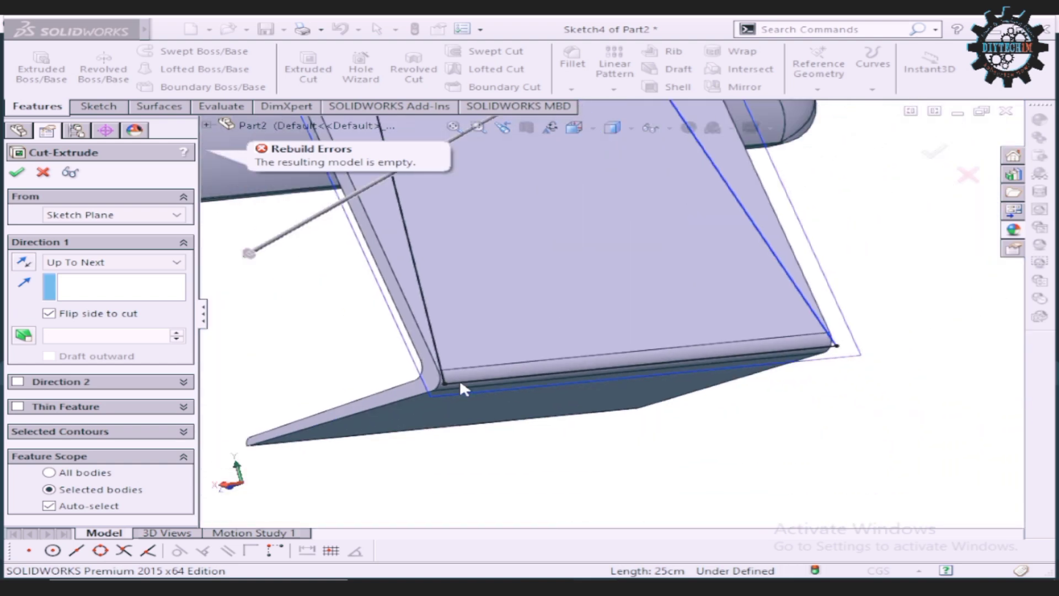
scroll(419, 359, "down", 2)
scroll(443, 358, "down", 1)
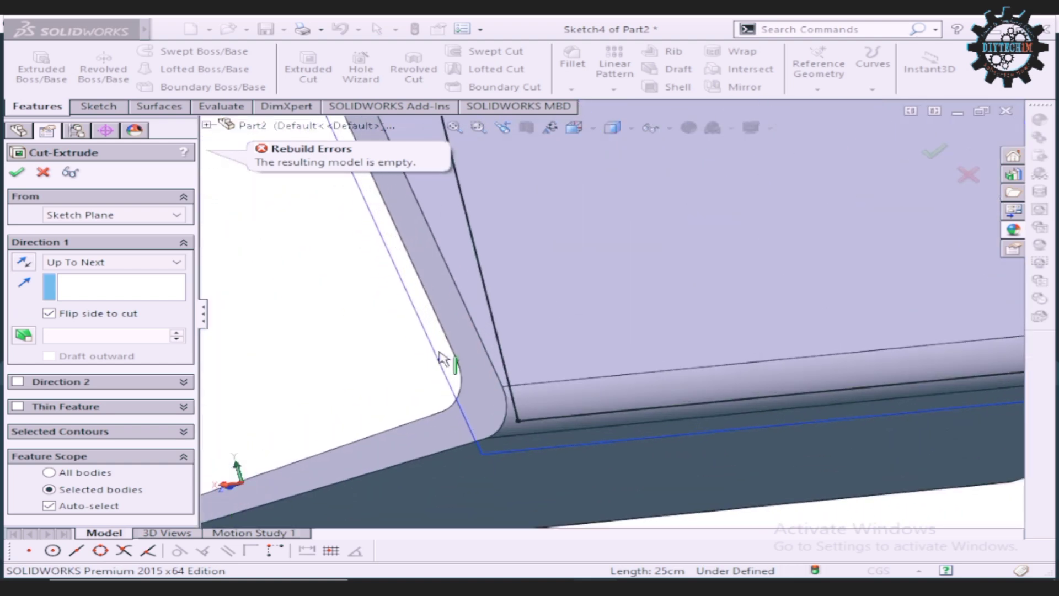
scroll(444, 359, "up", 2)
scroll(947, 367, "up", 2)
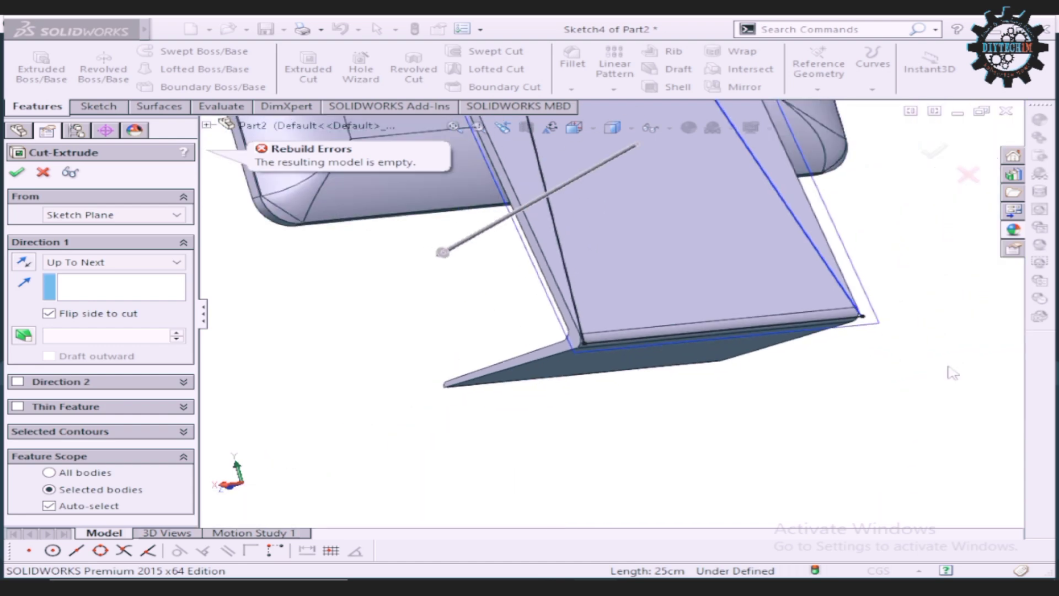
scroll(916, 388, "down", 1)
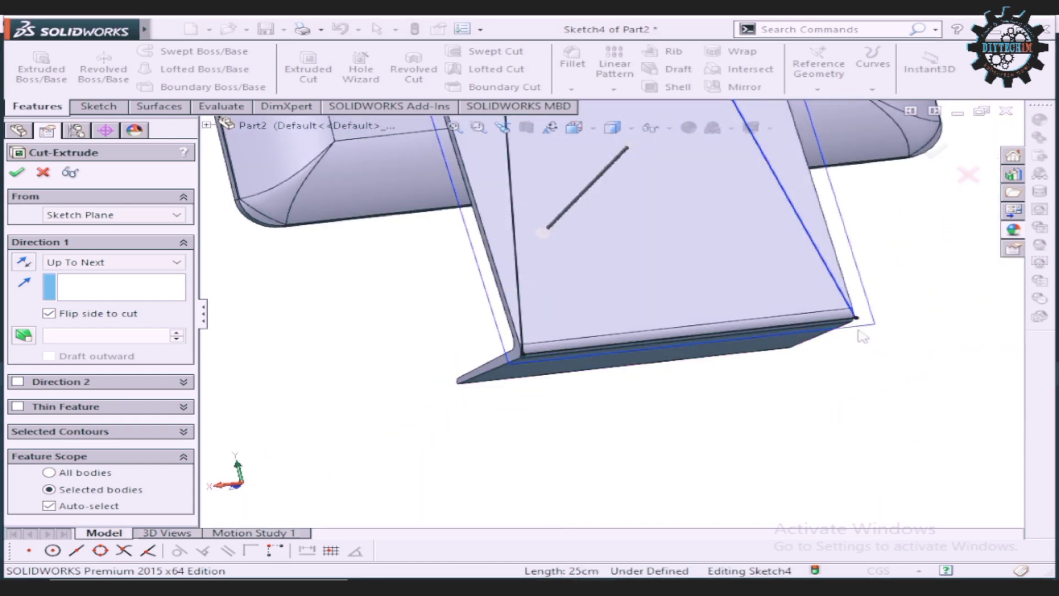
scroll(890, 320, "down", 1)
scroll(700, 304, "down", 1)
scroll(628, 375, "down", 1)
scroll(588, 430, "down", 2)
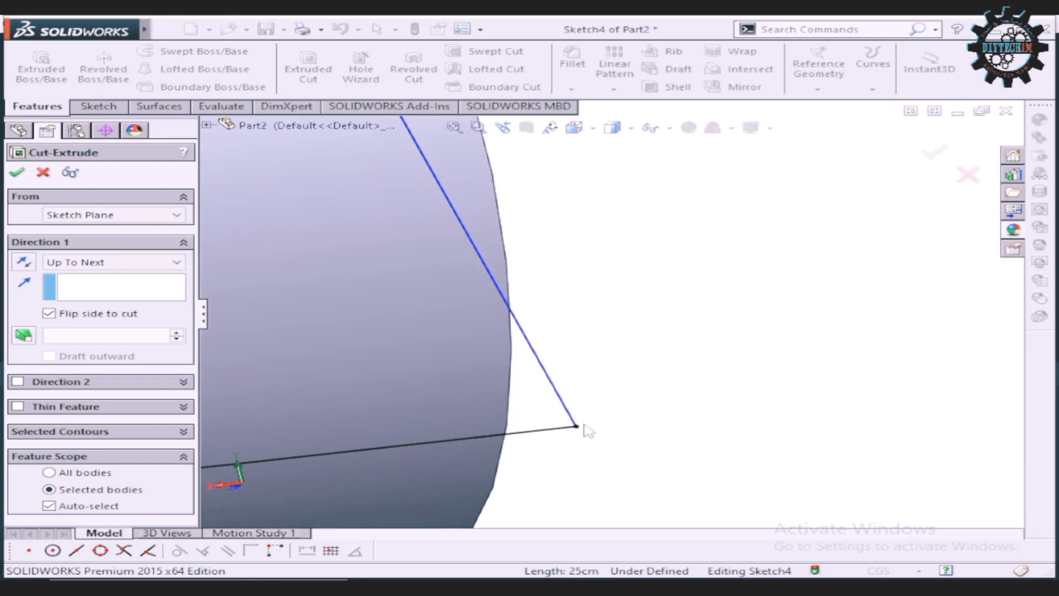
scroll(587, 430, "up", 1)
scroll(555, 416, "up", 1)
scroll(556, 417, "up", 1)
scroll(557, 409, "up", 1)
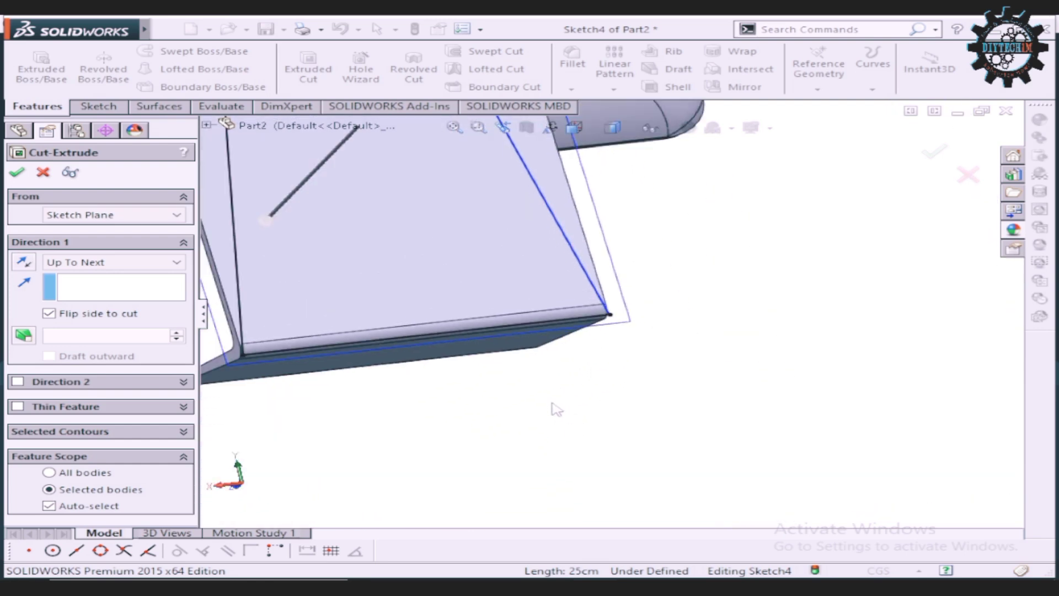
scroll(556, 410, "up", 2)
scroll(604, 266, "down", 2)
scroll(610, 353, "down", 1)
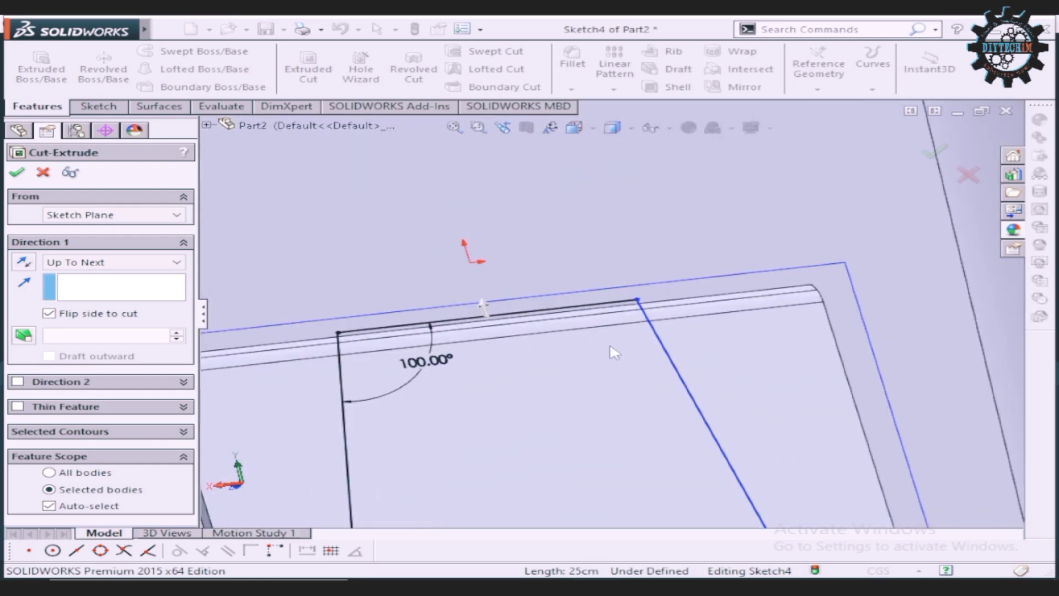
scroll(581, 293, "down", 1)
scroll(579, 289, "down", 1)
scroll(581, 294, "up", 1)
scroll(558, 298, "up", 1)
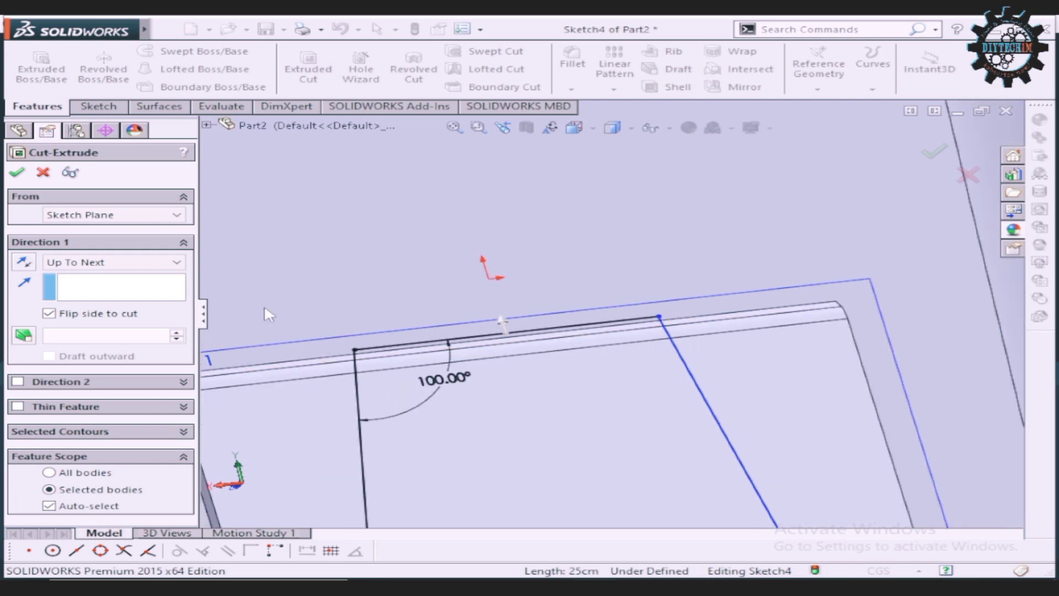
Step: Cancel the failed cut and start a new extruded cut, pulling the depth down from 25cm
left_click(44, 172)
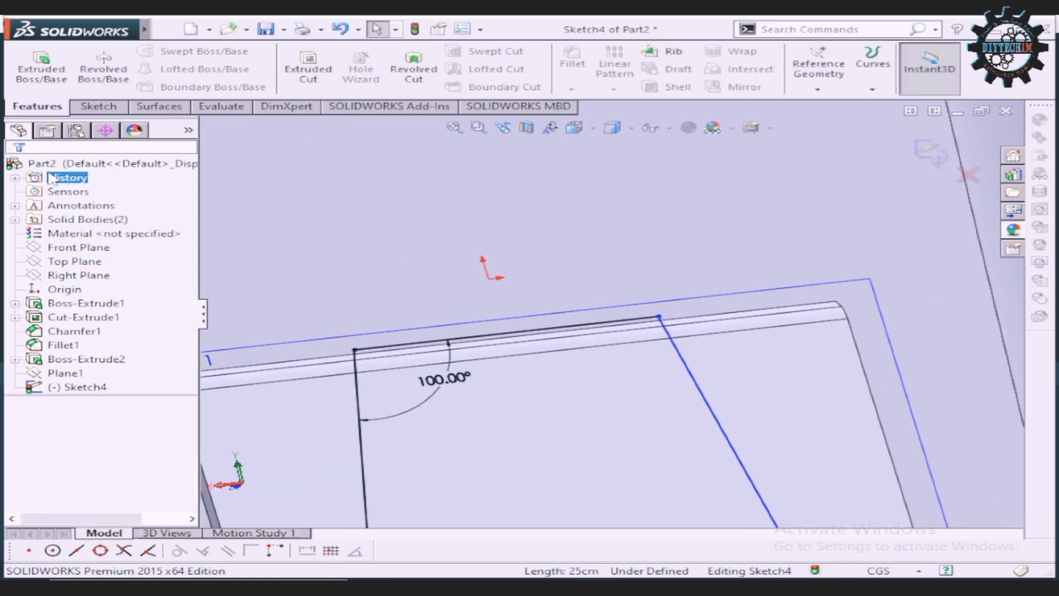
left_click(320, 67)
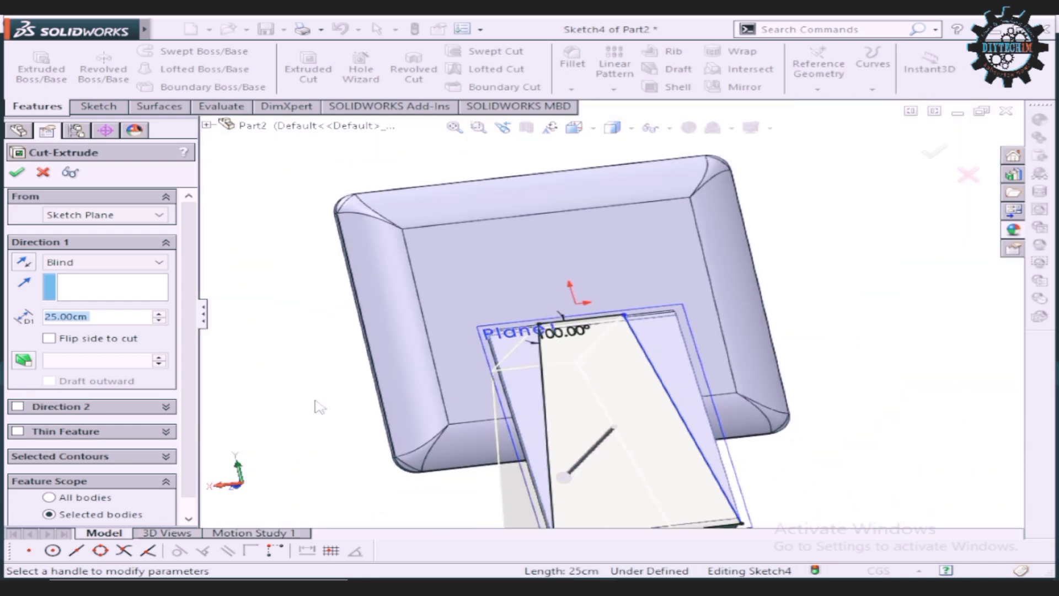
middle_click_drag(320, 407, 473, 406)
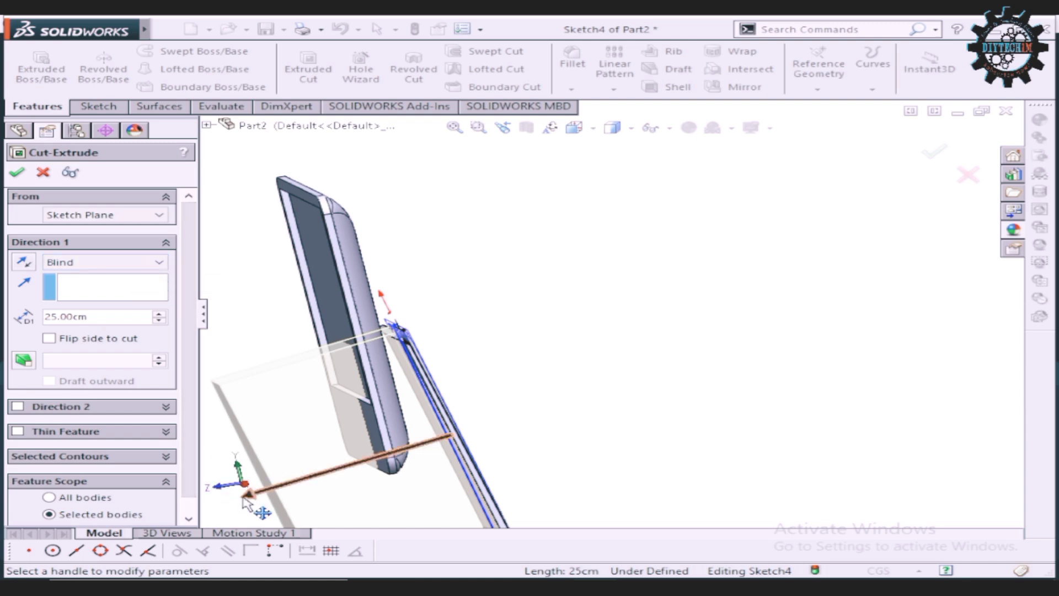
mouse_move(252, 493)
left_mouse_down()
mouse_move(354, 495)
mouse_move(505, 439)
left_mouse_up()
scroll(446, 409, "down", 3)
mouse_move(446, 409)
middle_mouse_down()
mouse_move(473, 272)
mouse_move(558, 271)
middle_mouse_up()
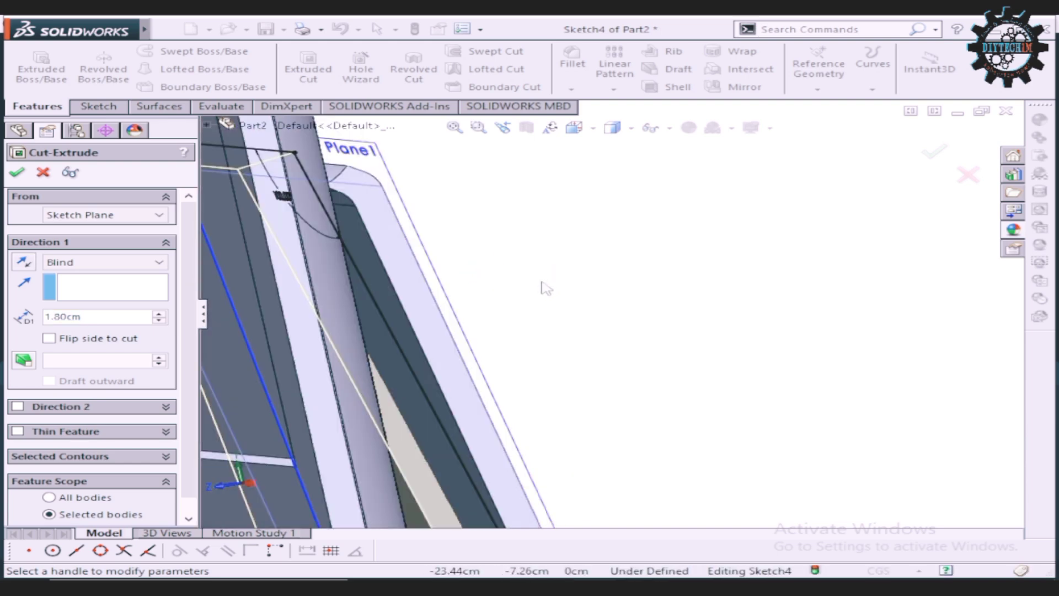
Step: Set the Blind cut depth to 2.30cm and confirm the cut-extrude
scroll(662, 360, "up", 2)
mouse_move(663, 360)
middle_mouse_down()
mouse_move(627, 362)
mouse_move(640, 364)
middle_mouse_up()
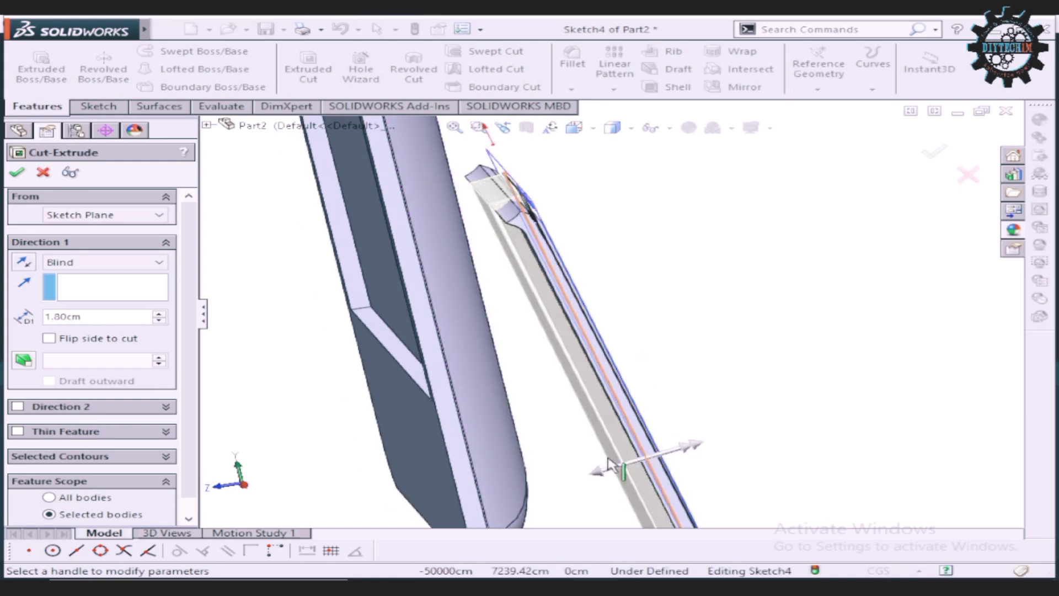
left_click(598, 473)
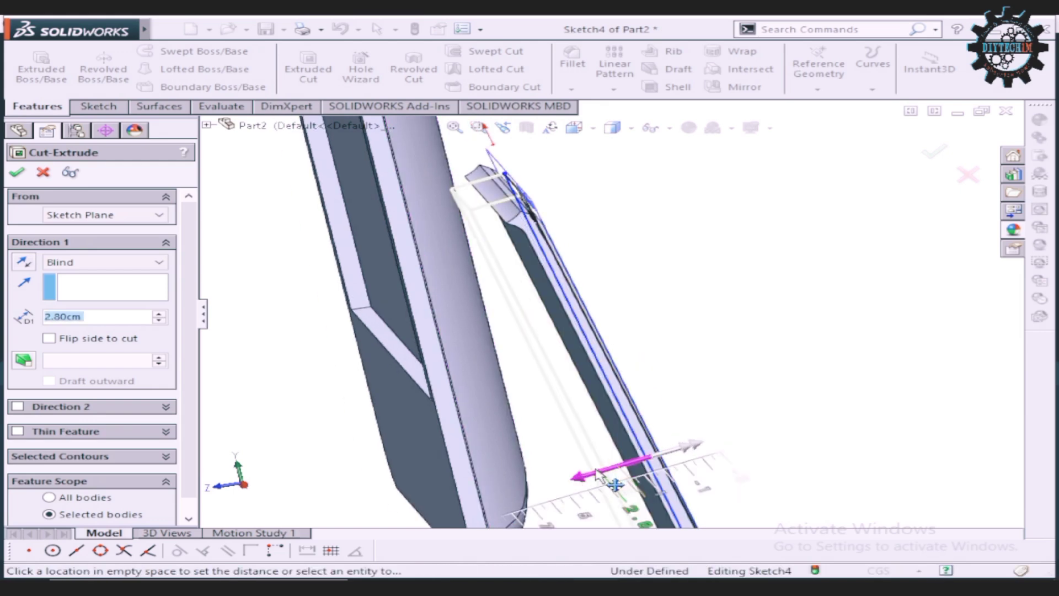
left_click(585, 474)
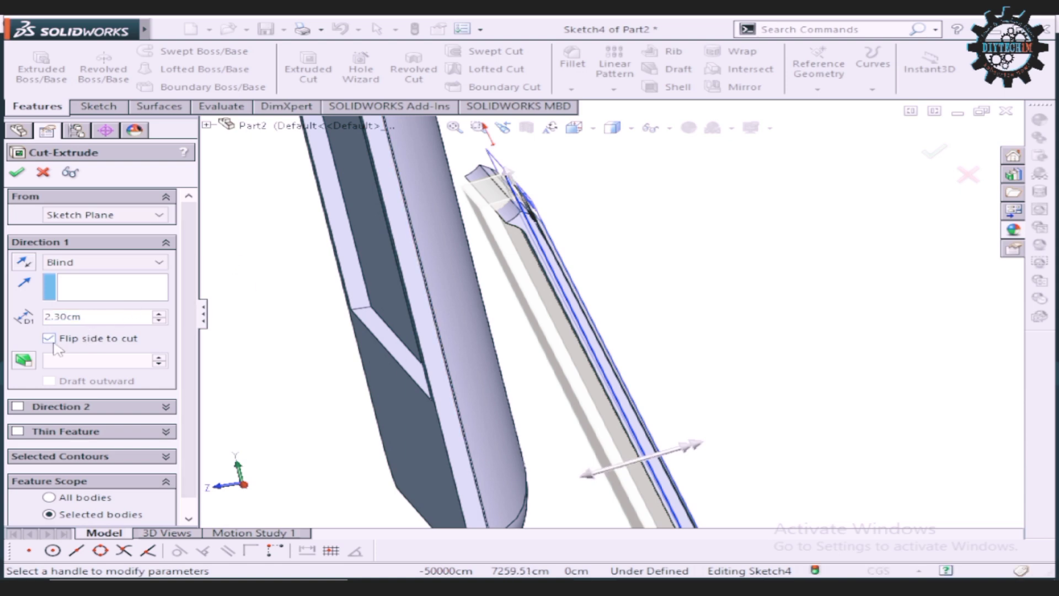
left_click(17, 175)
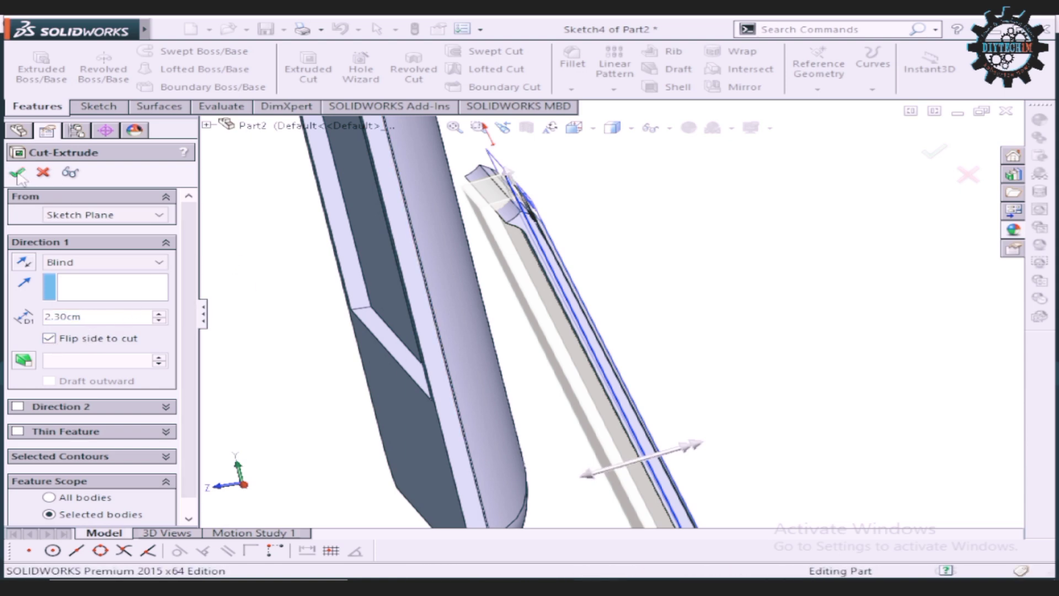
Step: Orbit around the monitor, clear the selection, and hide Plane1
middle_click_drag(800, 236, 745, 244)
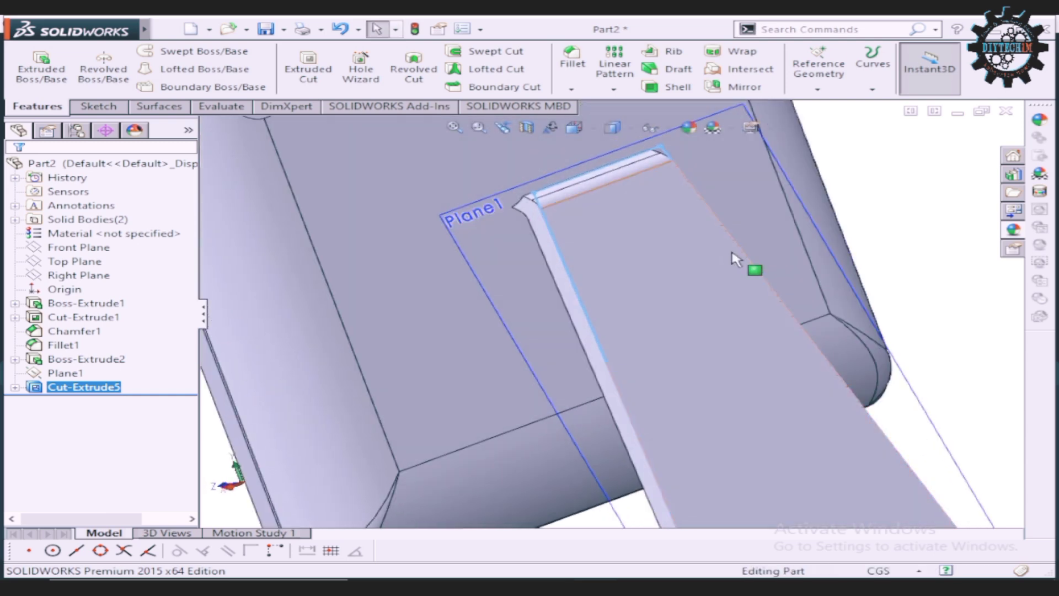
scroll(742, 259, "up", 5)
scroll(725, 344, "down", 5)
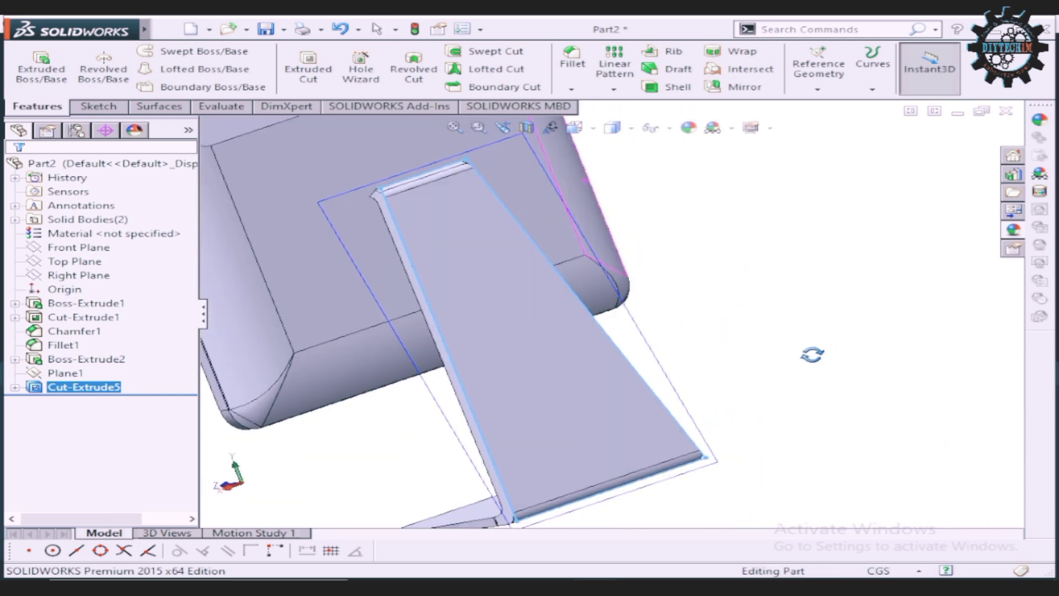
mouse_move(828, 358)
middle_mouse_down()
mouse_move(805, 364)
mouse_move(898, 350)
mouse_move(844, 345)
mouse_move(863, 359)
mouse_move(855, 353)
middle_mouse_up()
left_click(855, 353)
scroll(733, 303, "down", 1)
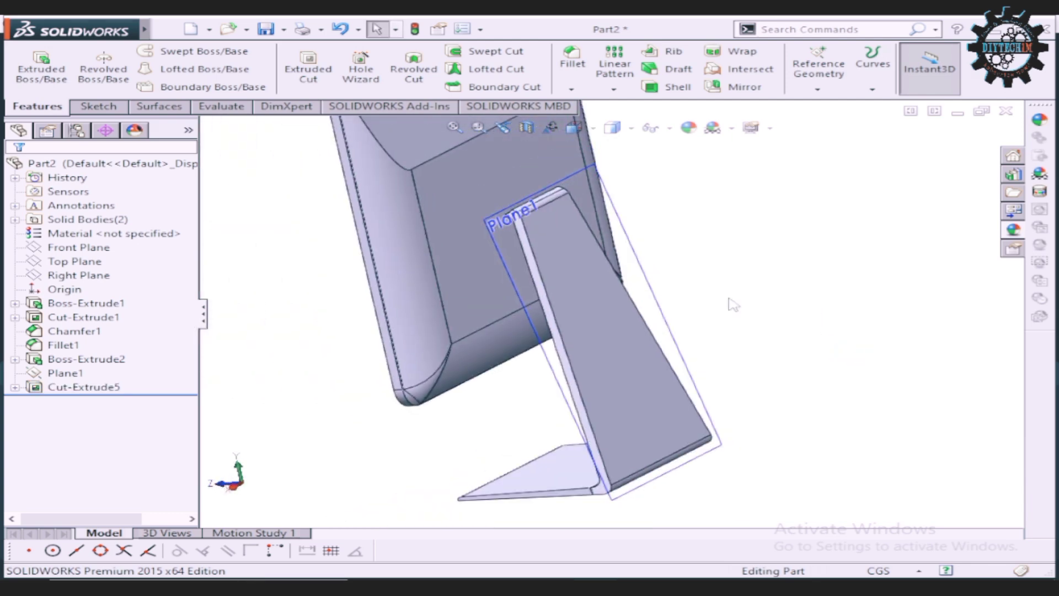
scroll(601, 224, "down", 2)
left_click(657, 297)
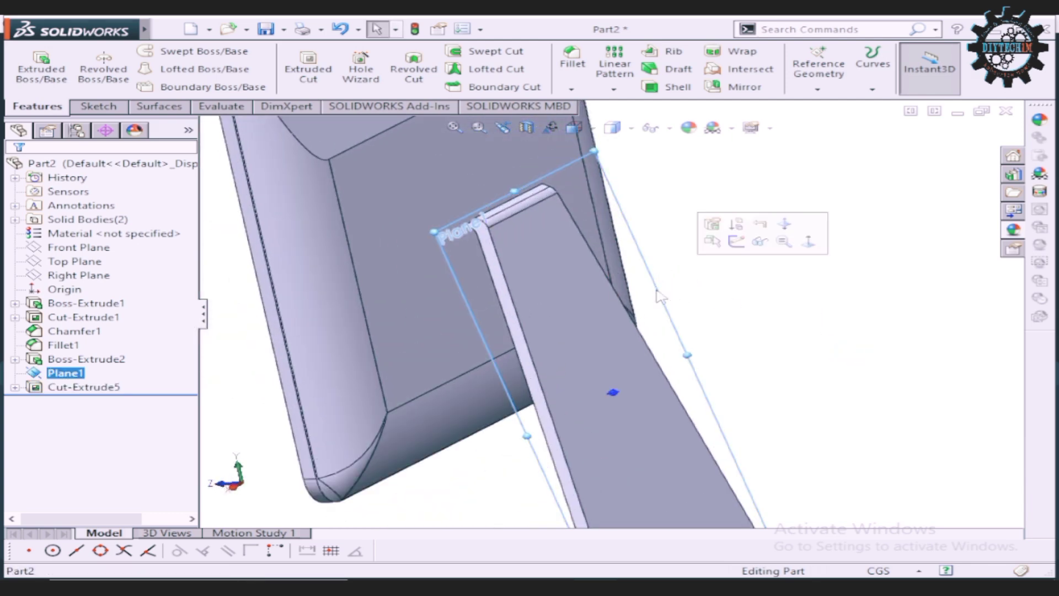
left_click(760, 242)
Step: Switch to the Right view orientation and zoom in on the stand
scroll(747, 301, "up", 3)
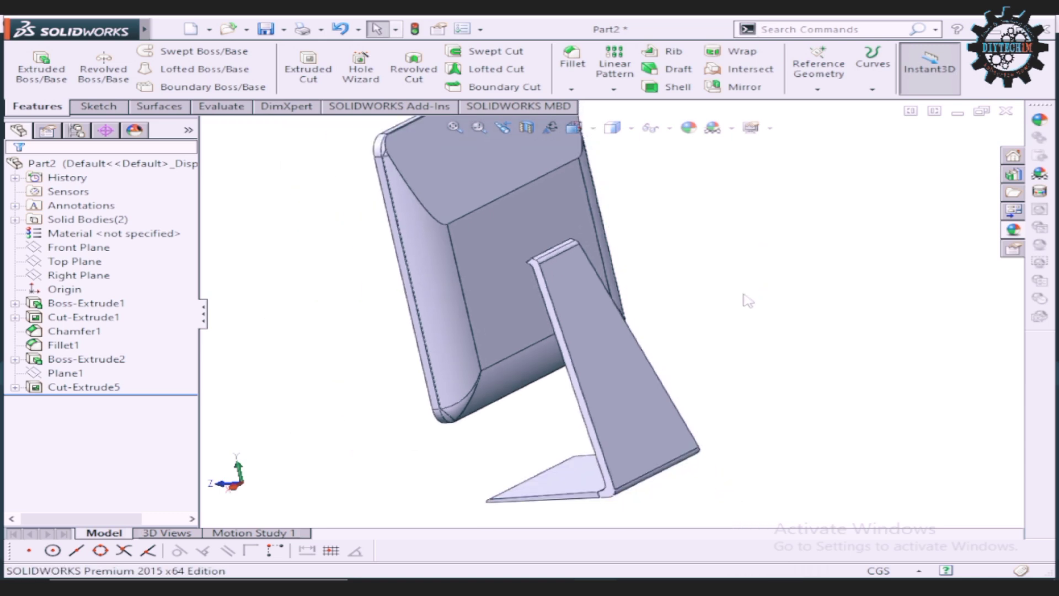
left_click(595, 132)
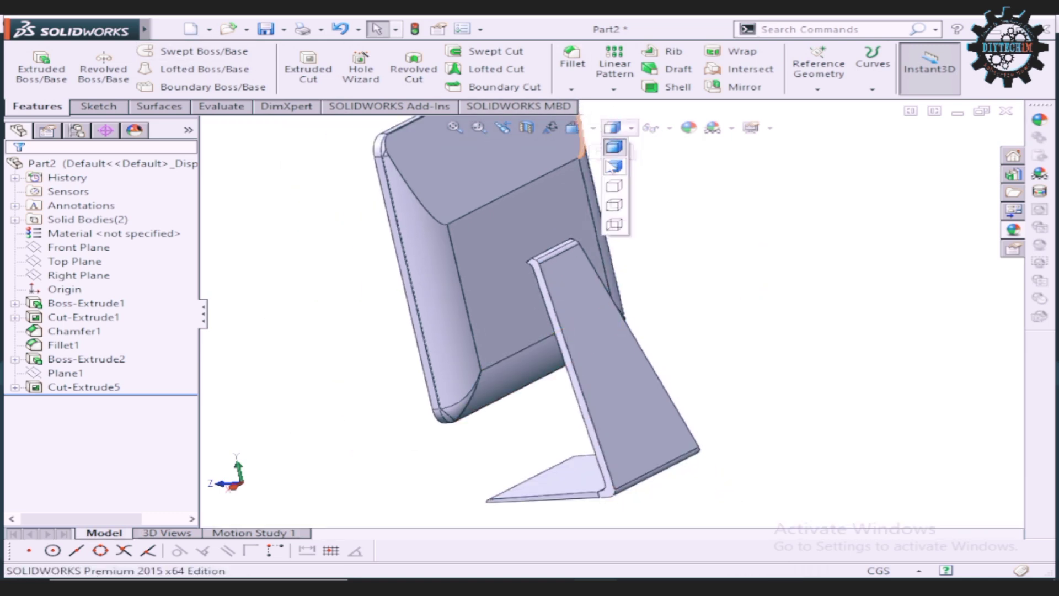
left_click(593, 128)
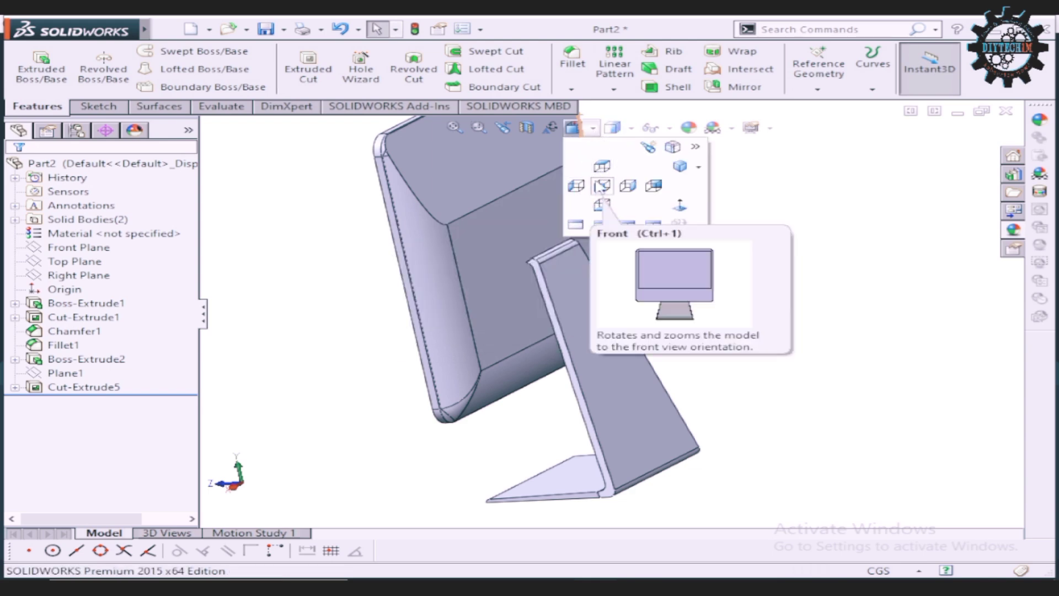
left_click(628, 186)
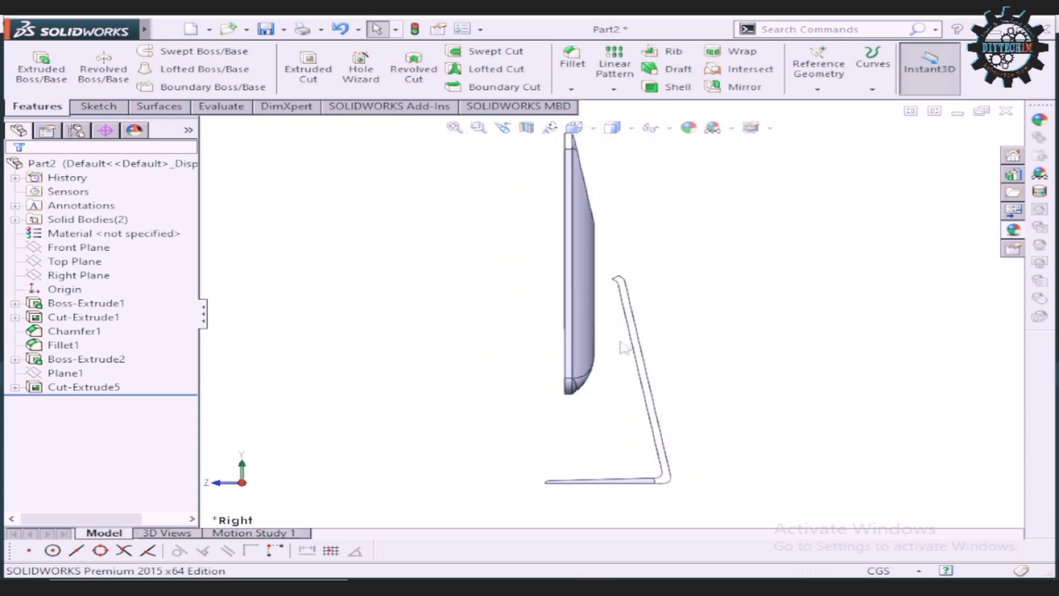
scroll(624, 348, "down", 1)
scroll(637, 266, "down", 3)
scroll(640, 289, "down", 1)
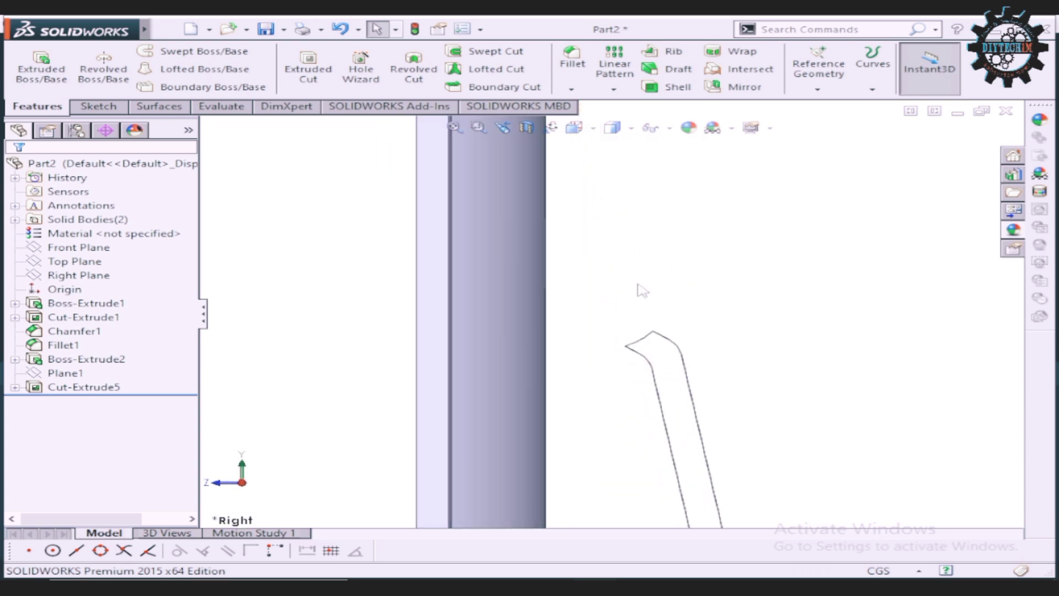
scroll(641, 290, "down", 1)
scroll(640, 289, "up", 3)
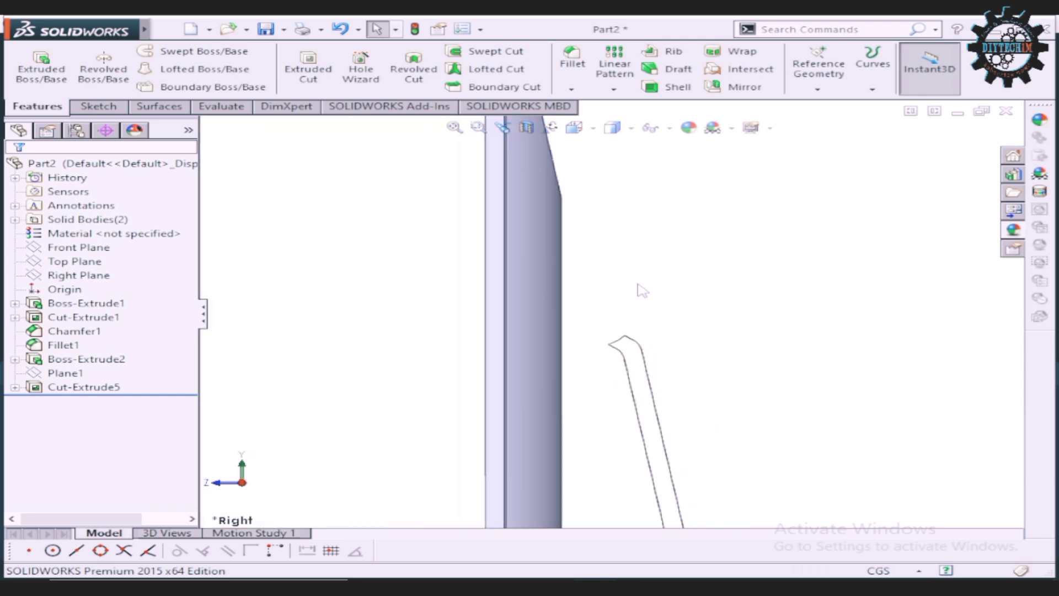
Step: Sketch the hinge circle from the origin on the Right Plane
left_click(100, 277)
left_click(111, 249)
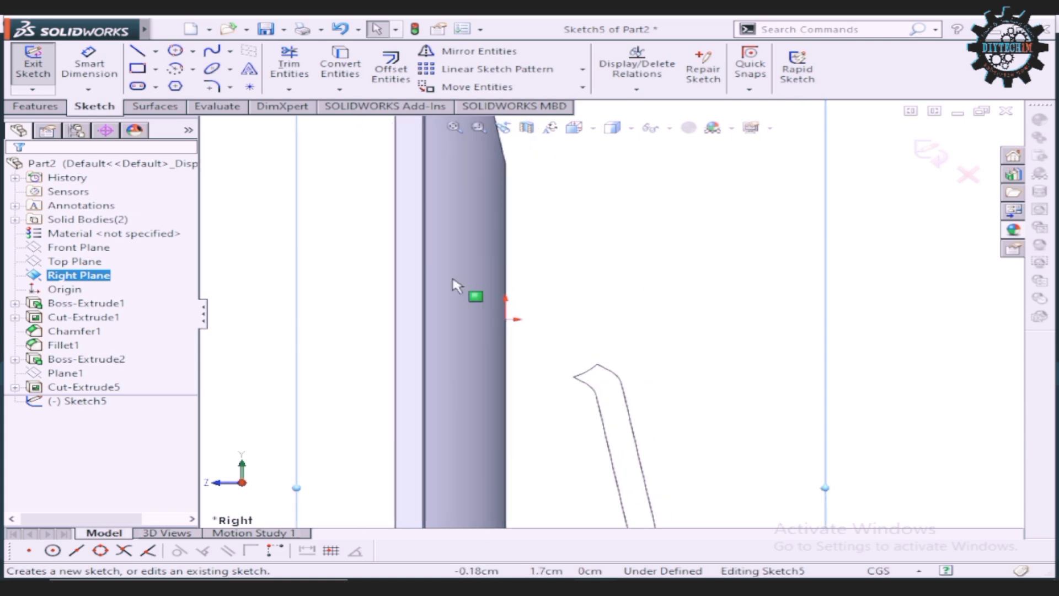
left_click(179, 58)
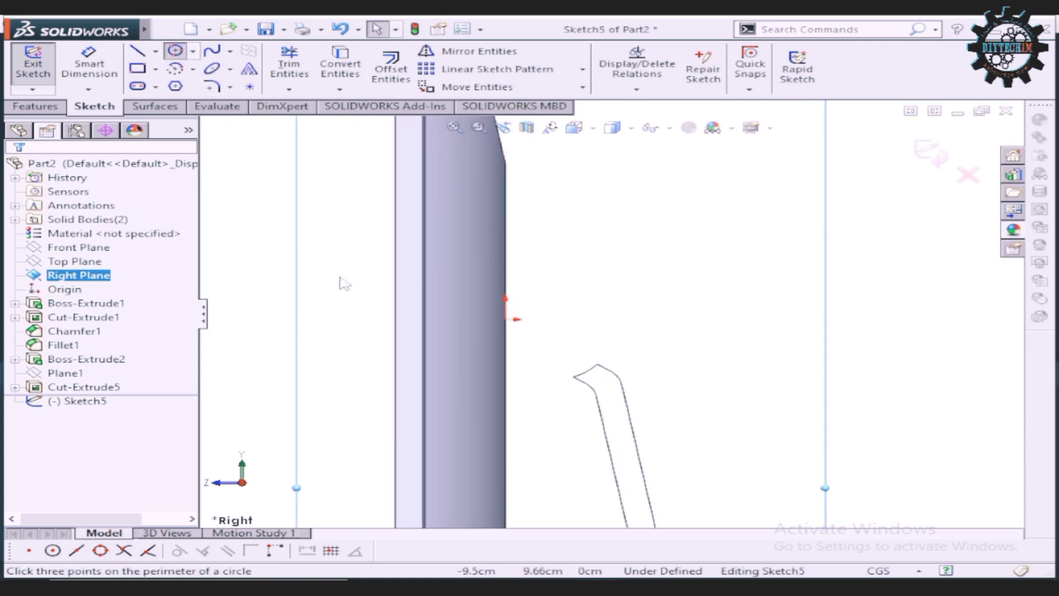
left_click(505, 320)
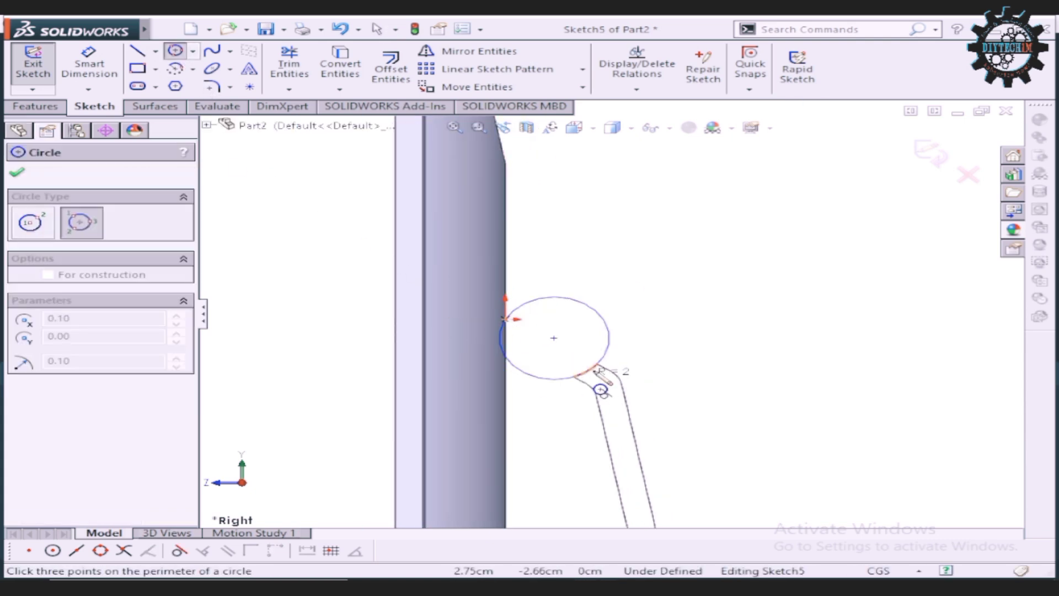
scroll(599, 383, "down", 3)
scroll(497, 400, "down", 2)
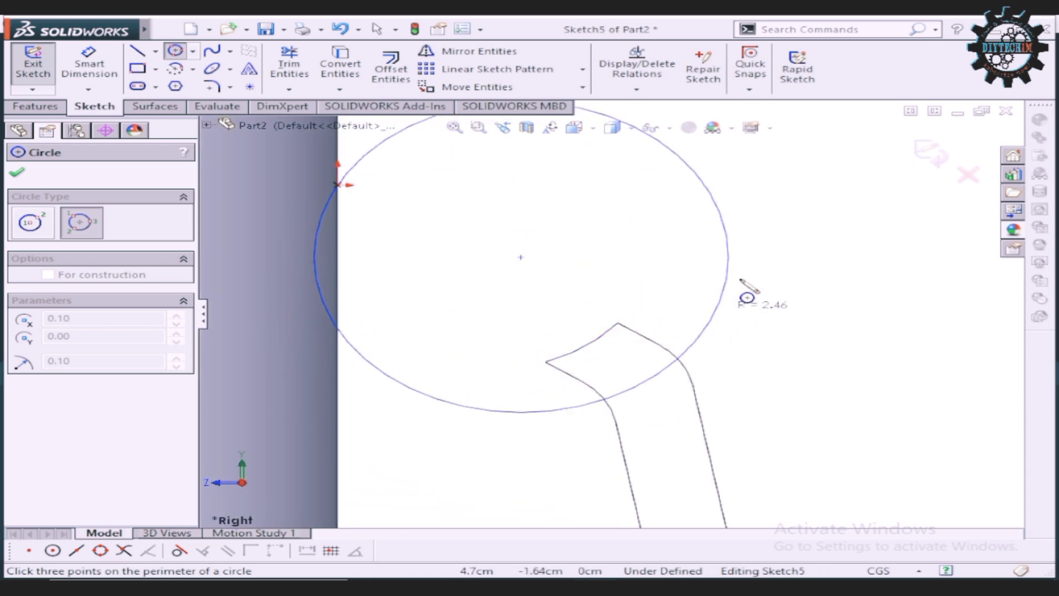
left_click(618, 324)
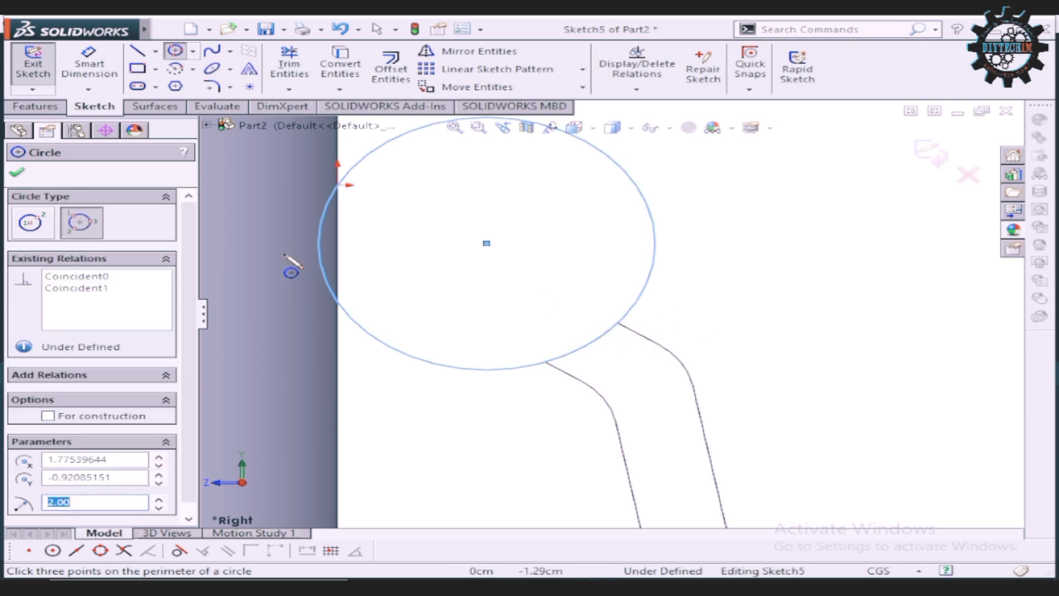
left_click(18, 175)
Step: Dimension the hinge circle at 4 cm diameter and orbit to a 3-D view
scroll(551, 331, "up", 3)
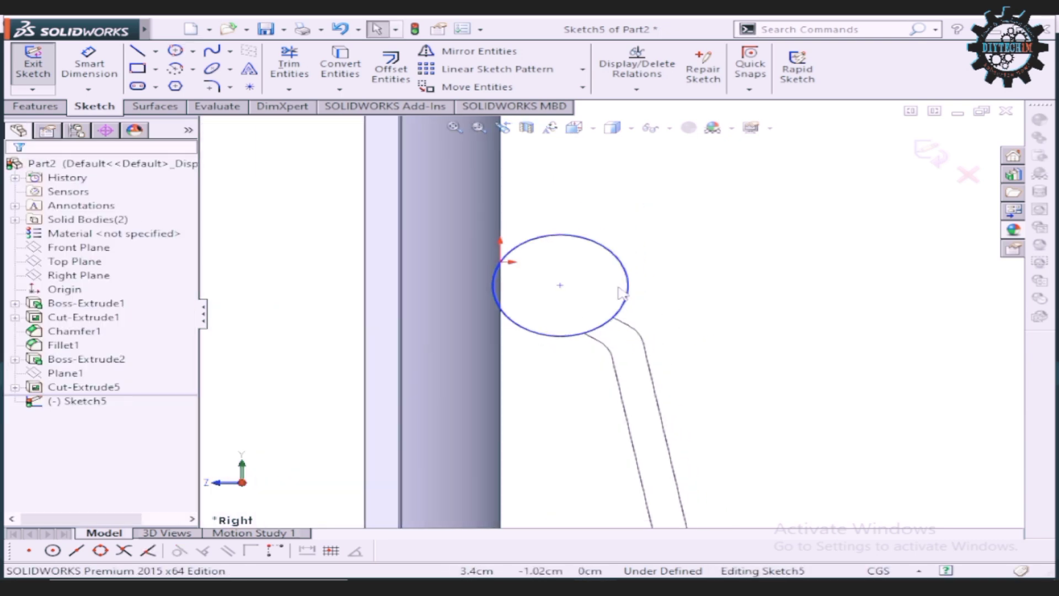
scroll(547, 259, "down", 2)
left_click(80, 70)
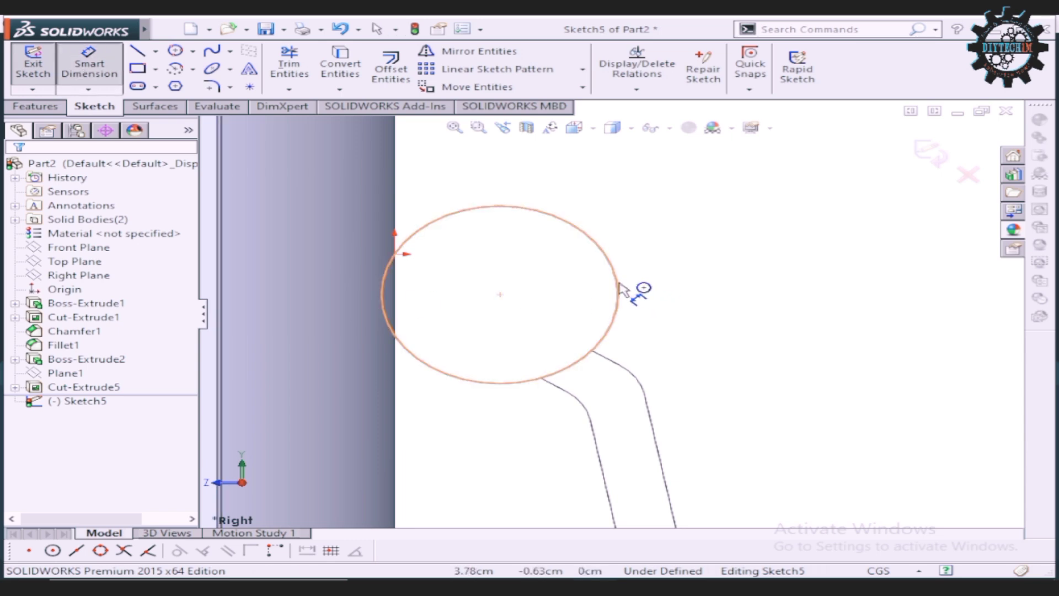
left_click(619, 290)
left_click(729, 291)
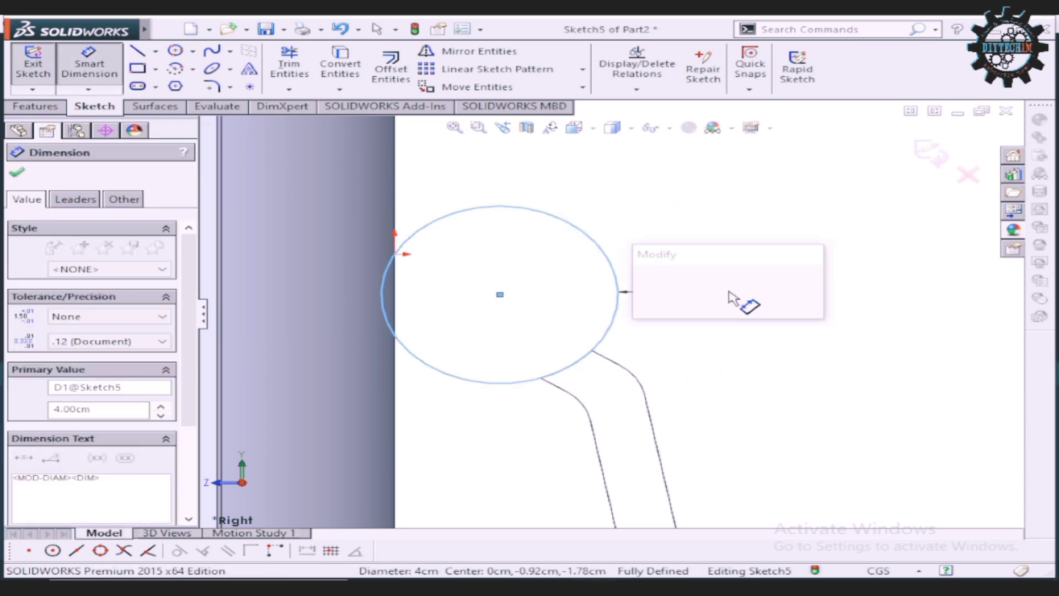
left_click(644, 283)
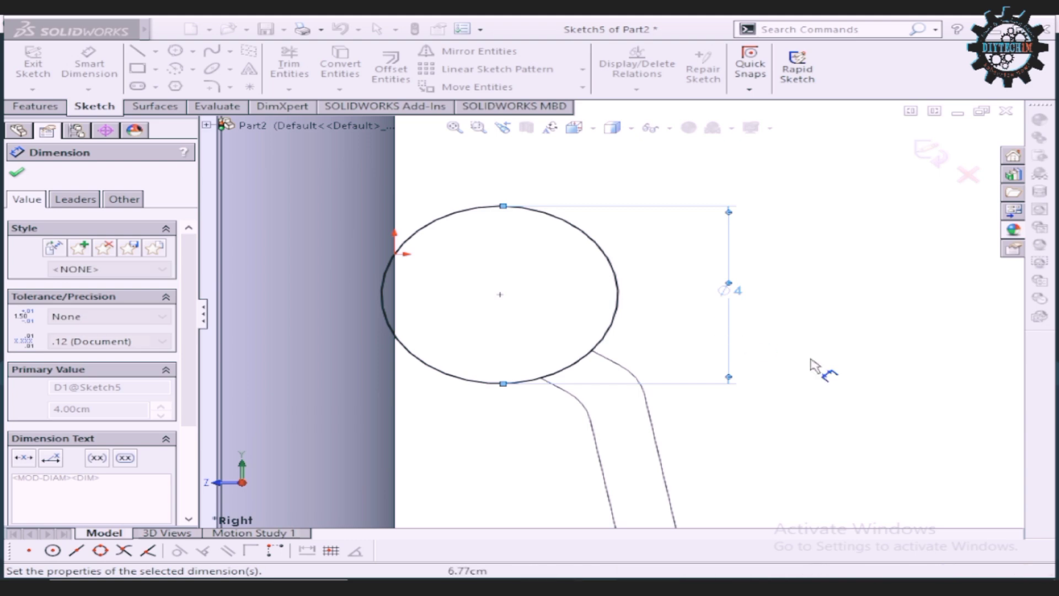
scroll(816, 367, "up", 3)
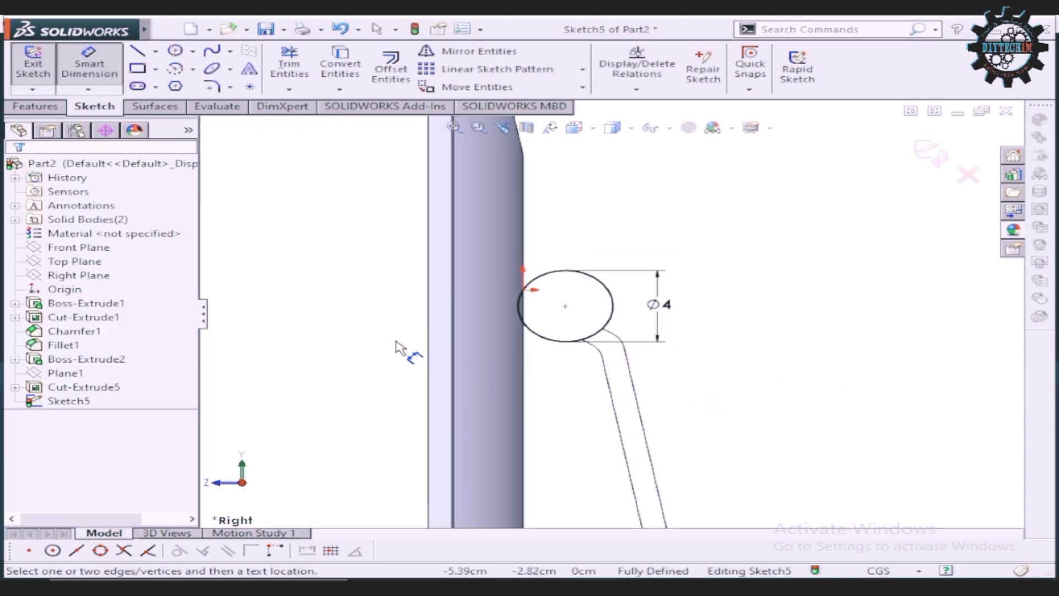
left_click(105, 165)
key("Escape")
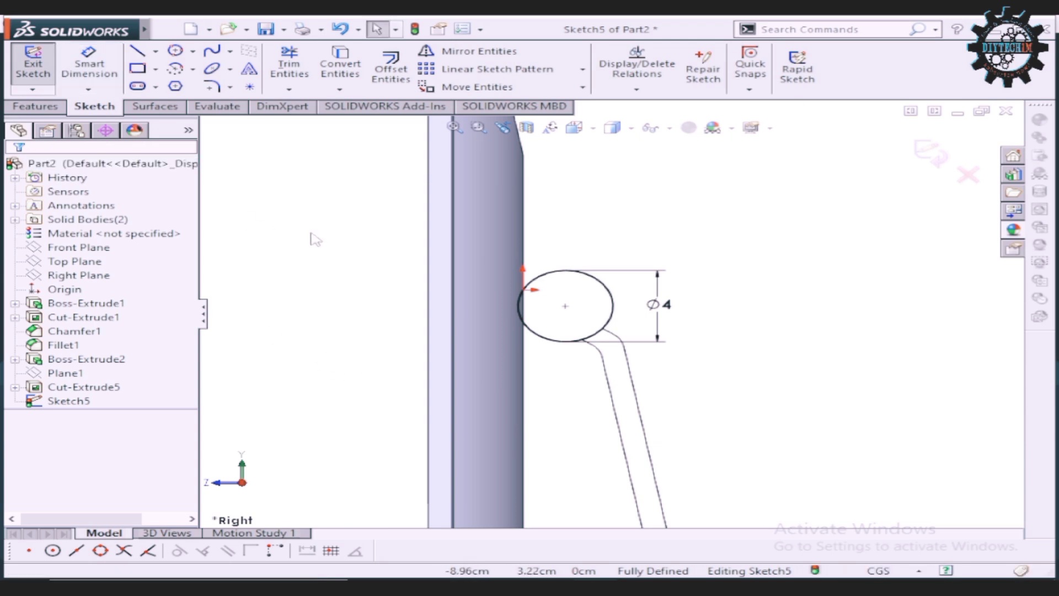
mouse_move(717, 324)
middle_mouse_down()
mouse_move(702, 339)
mouse_move(750, 279)
middle_mouse_up()
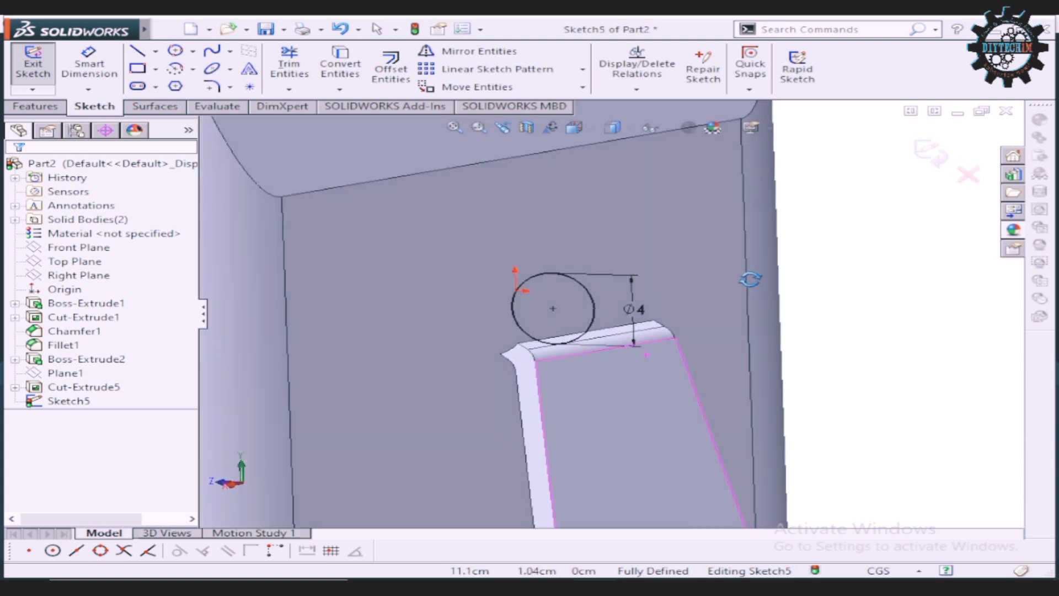
middle_click_drag(634, 295, 244, 156)
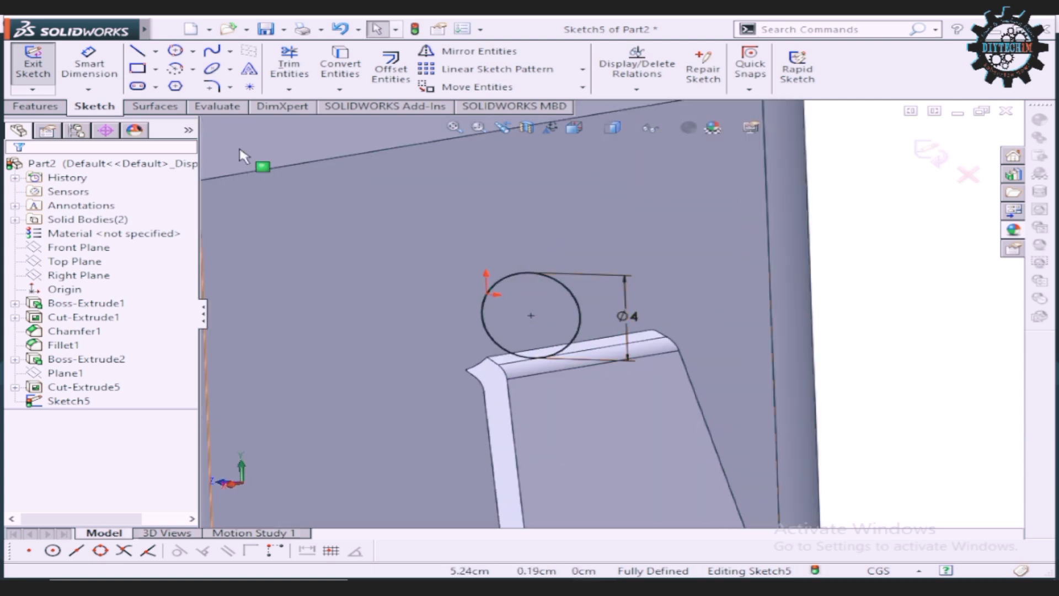
left_click(37, 106)
Step: Extrude the circle from the sketch plane with a Mid Plane end condition
left_click(41, 61)
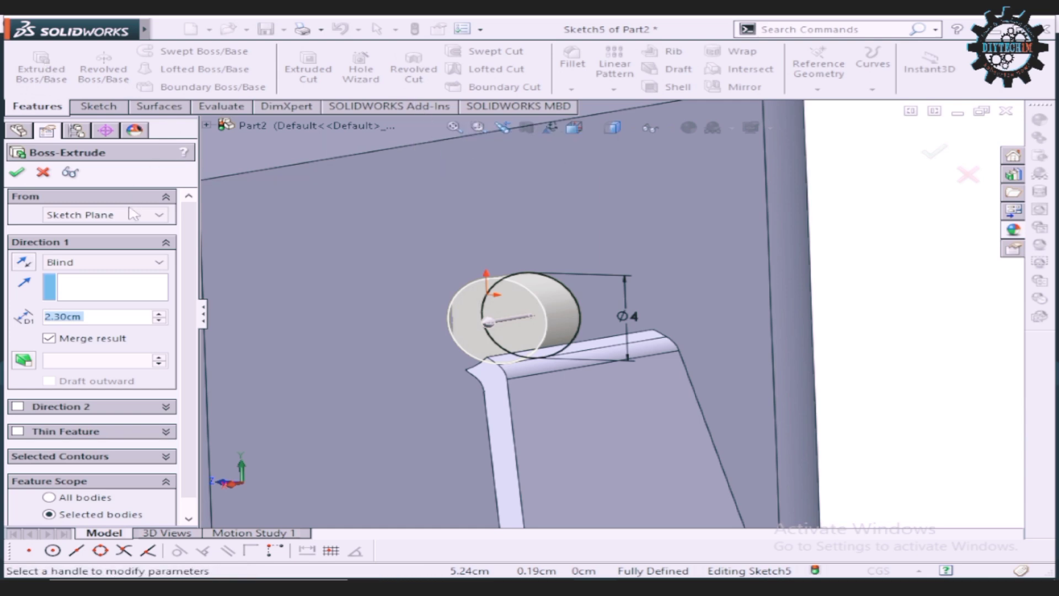
left_click(135, 215)
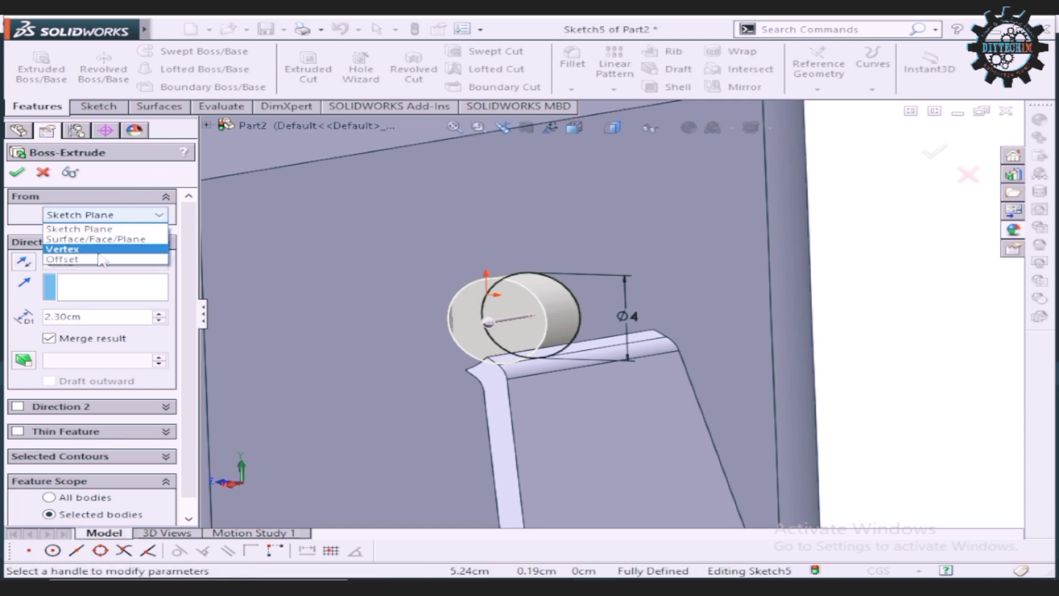
left_click(129, 177)
left_click(114, 262)
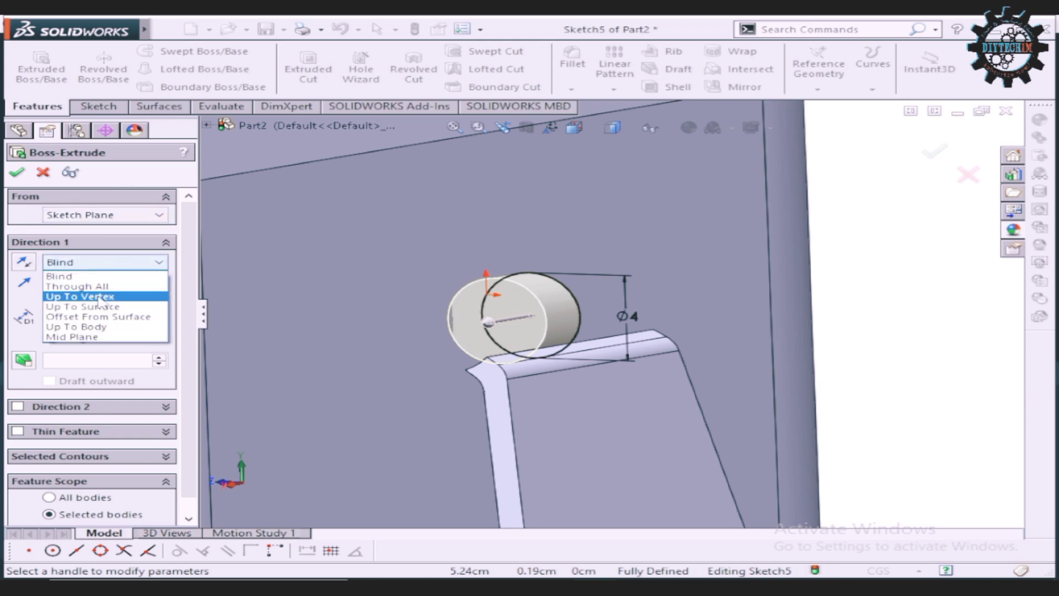
left_click(94, 338)
scroll(589, 288, "down", 2)
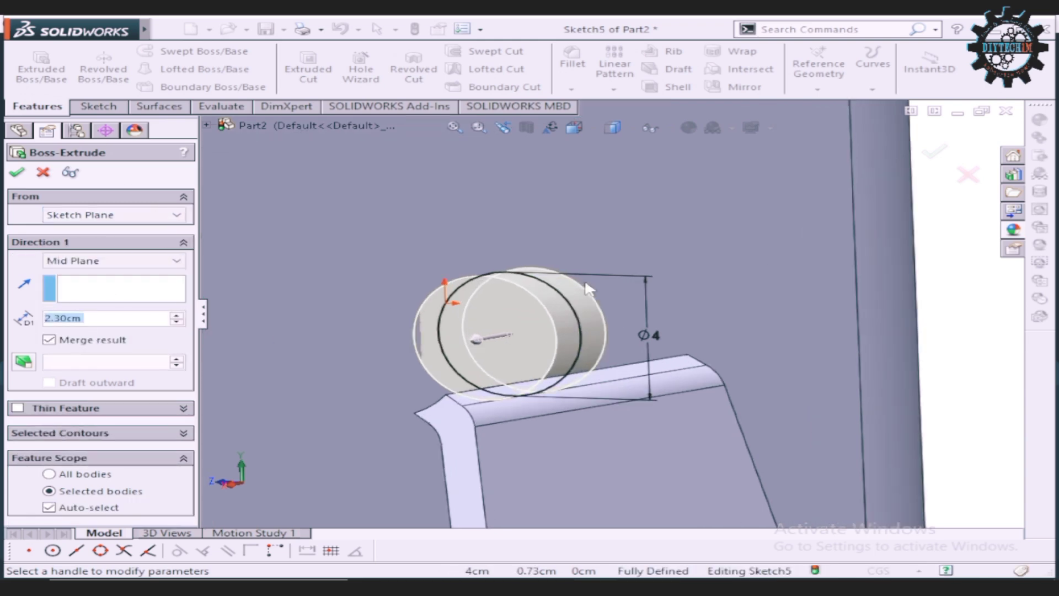
scroll(589, 288, "down", 1)
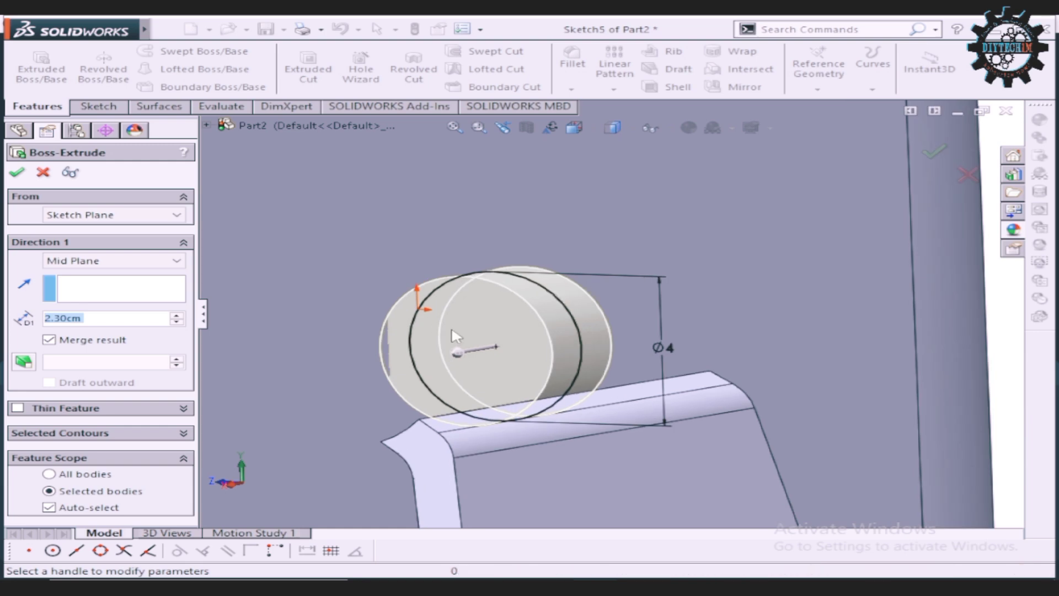
left_click(457, 352)
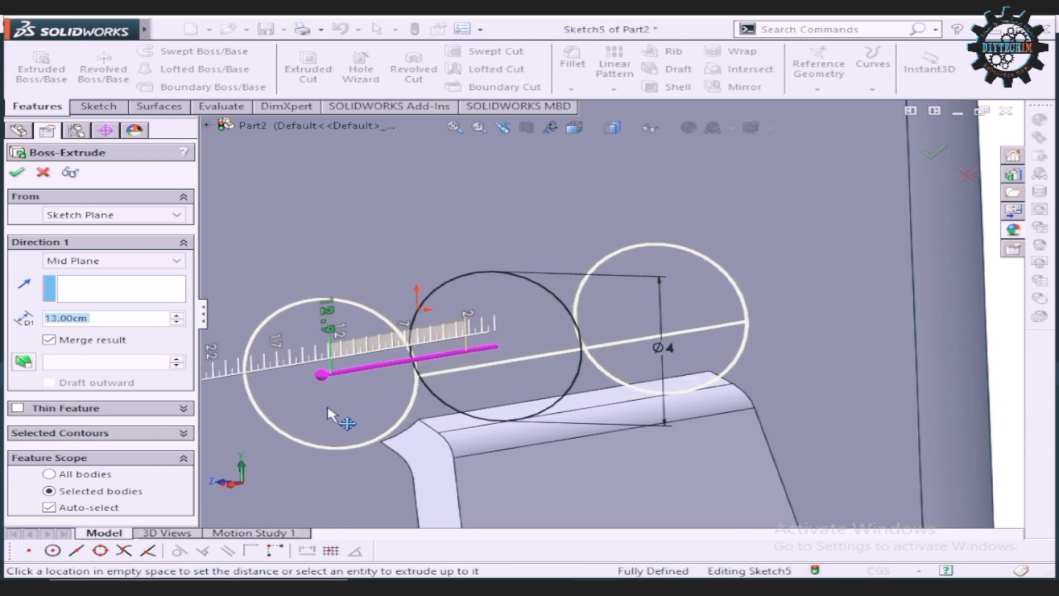
left_click(333, 417)
scroll(641, 325, "up", 2)
scroll(641, 325, "up", 2)
Step: Set the hinge cylinder depth to 12 cm and accept the extrusion
middle_click_drag(838, 337, 289, 329)
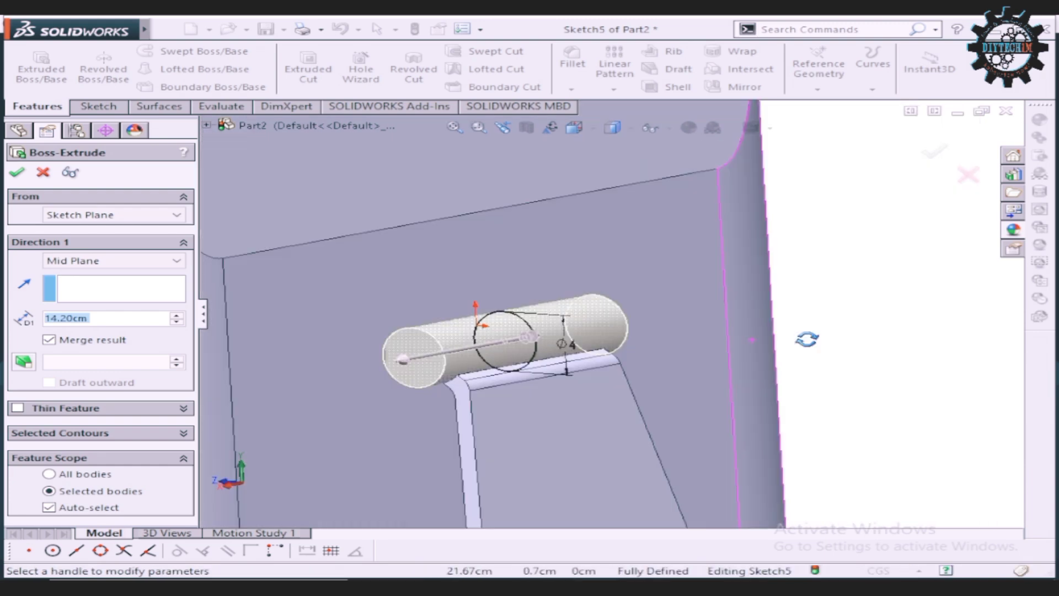
double_click(89, 318)
type("10")
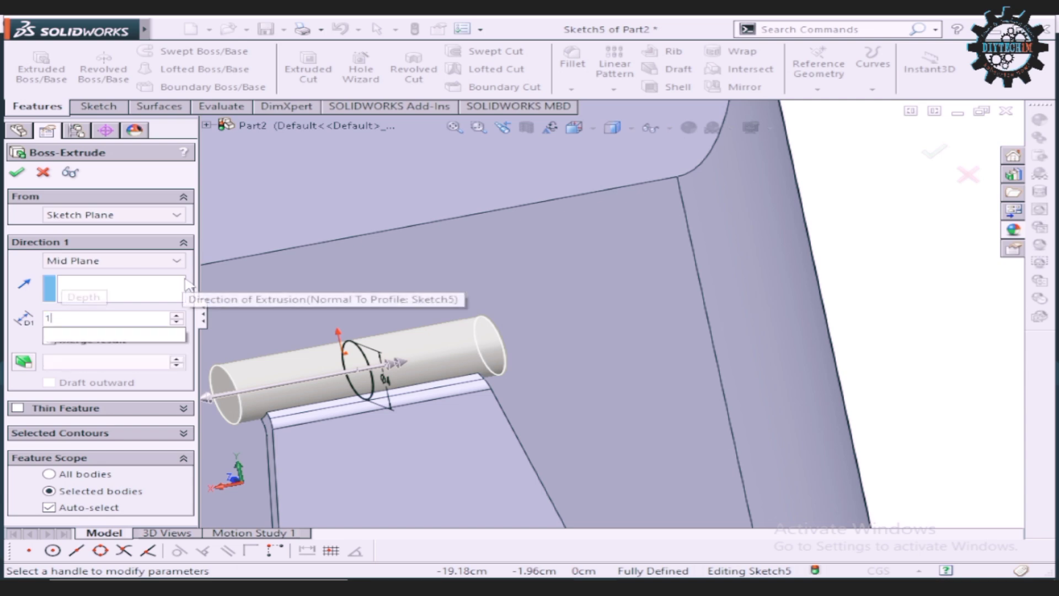
key("Return")
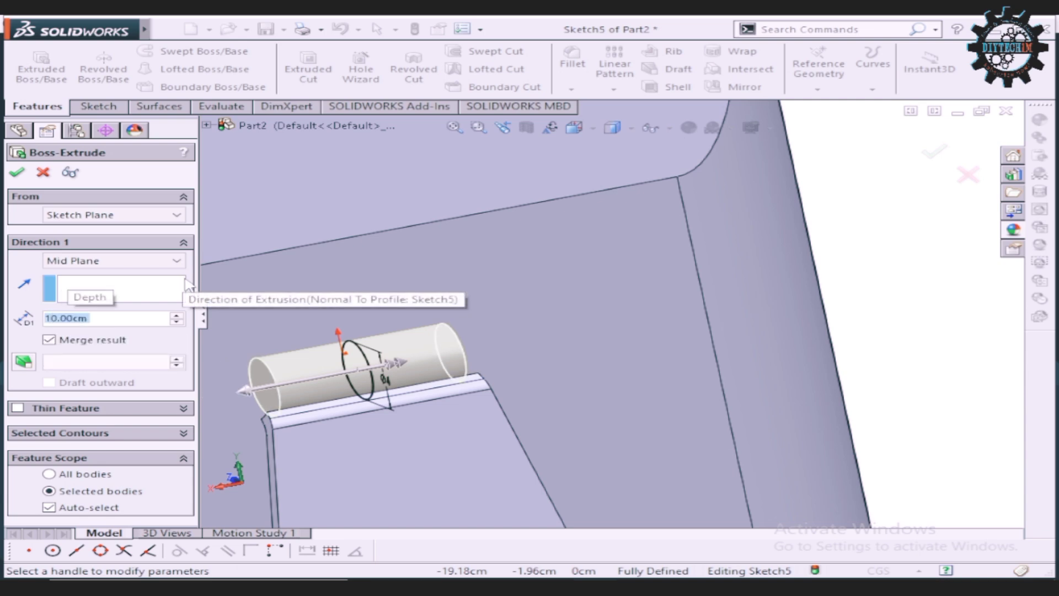
type("12")
key("Return")
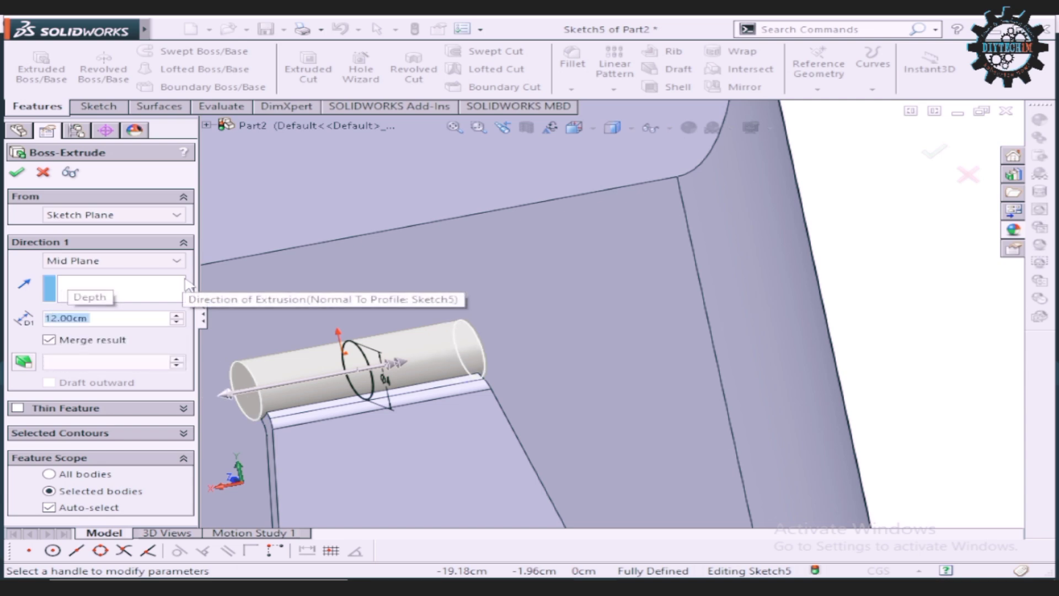
mouse_move(868, 267)
middle_mouse_down()
mouse_move(835, 272)
mouse_move(870, 267)
middle_mouse_up()
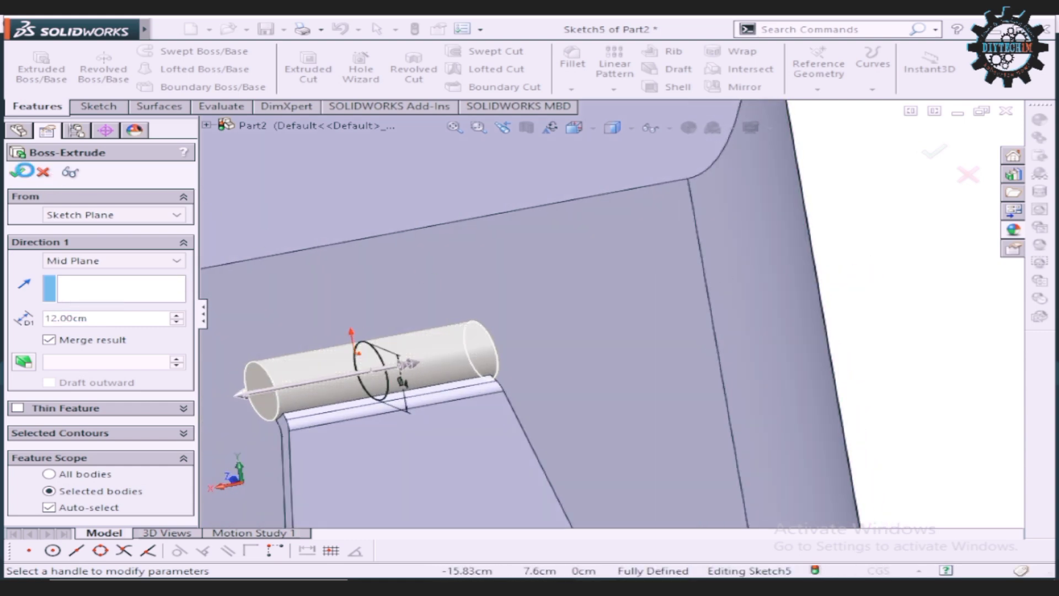
key("Return")
scroll(331, 420, "down", 5)
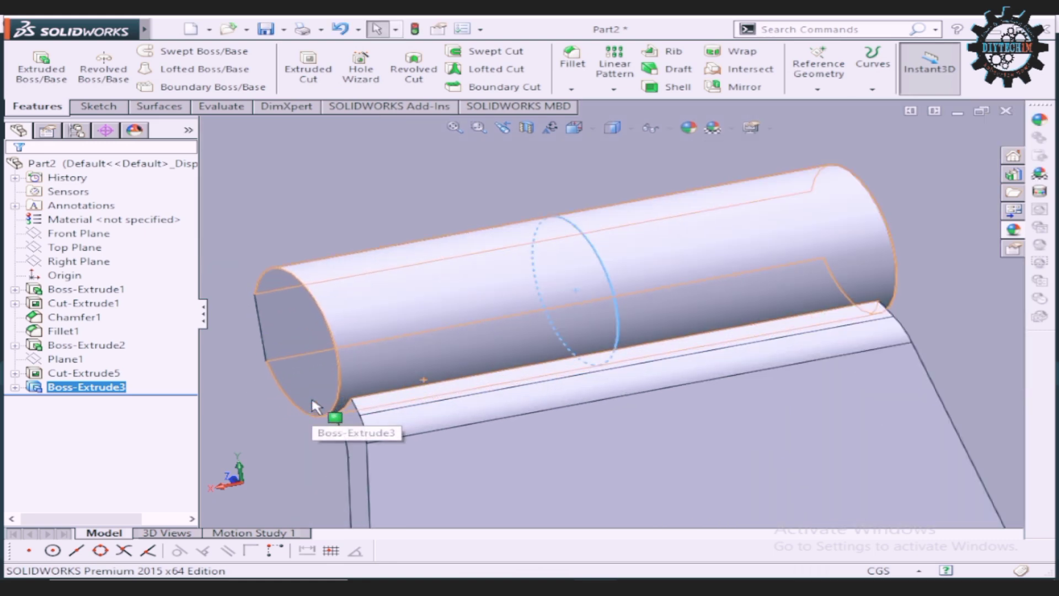
scroll(402, 342, "down", 3)
scroll(427, 348, "up", 3)
scroll(535, 306, "down", 1)
scroll(543, 309, "up", 3)
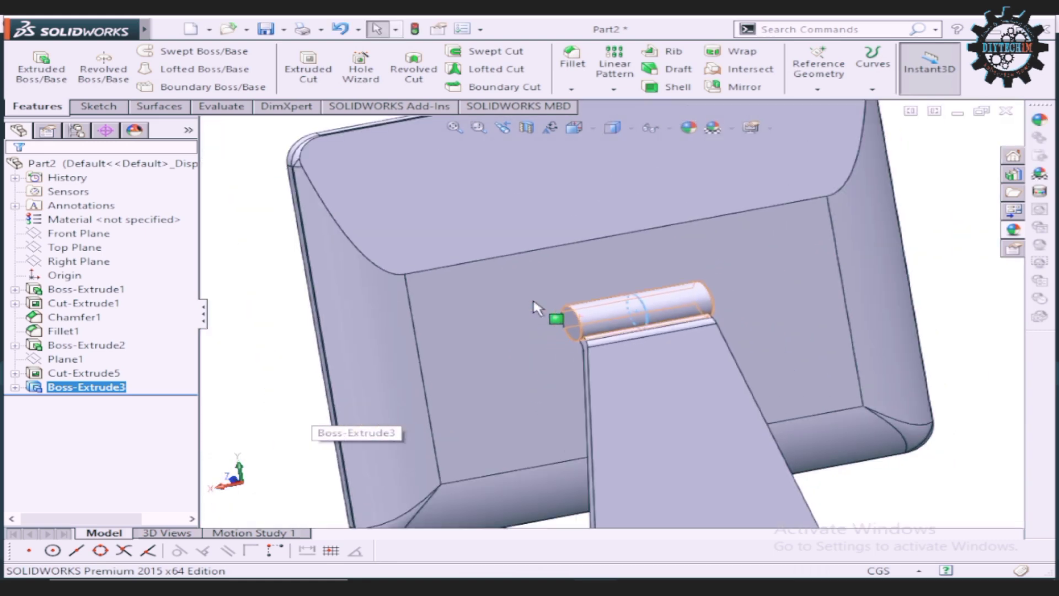
scroll(452, 335, "up", 1)
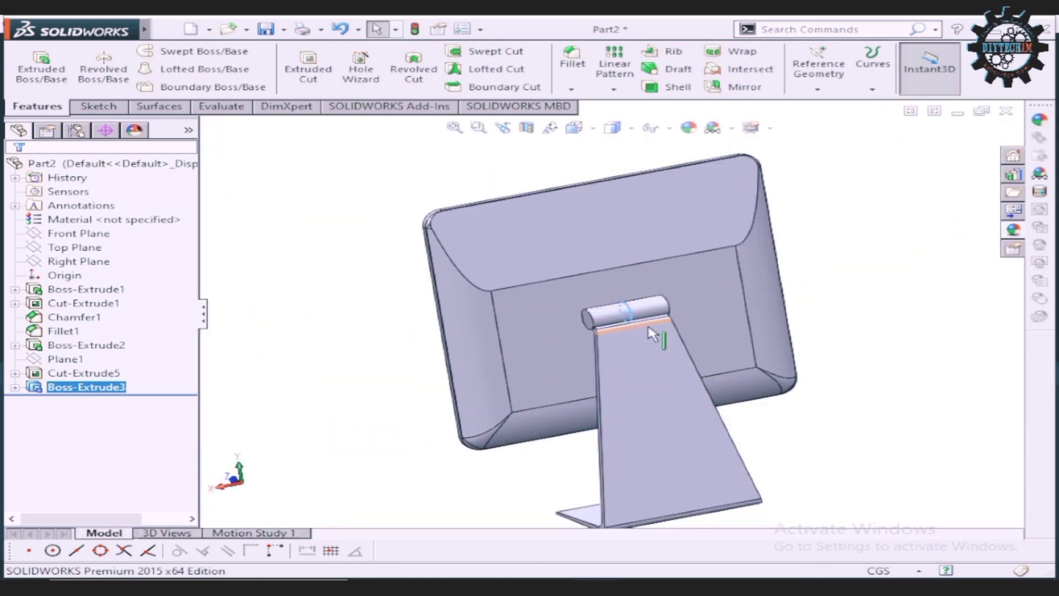
scroll(652, 330, "down", 2)
mouse_move(292, 391)
middle_mouse_down()
mouse_move(303, 369)
mouse_move(367, 346)
mouse_move(563, 343)
middle_mouse_up()
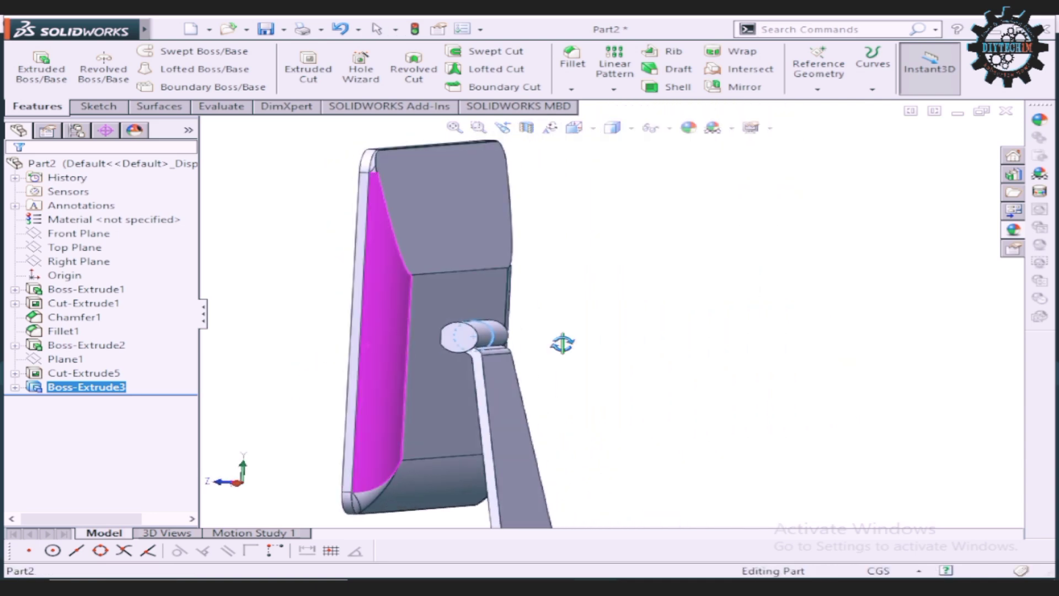
scroll(543, 345, "down", 3)
key("Escape")
scroll(390, 343, "down", 3)
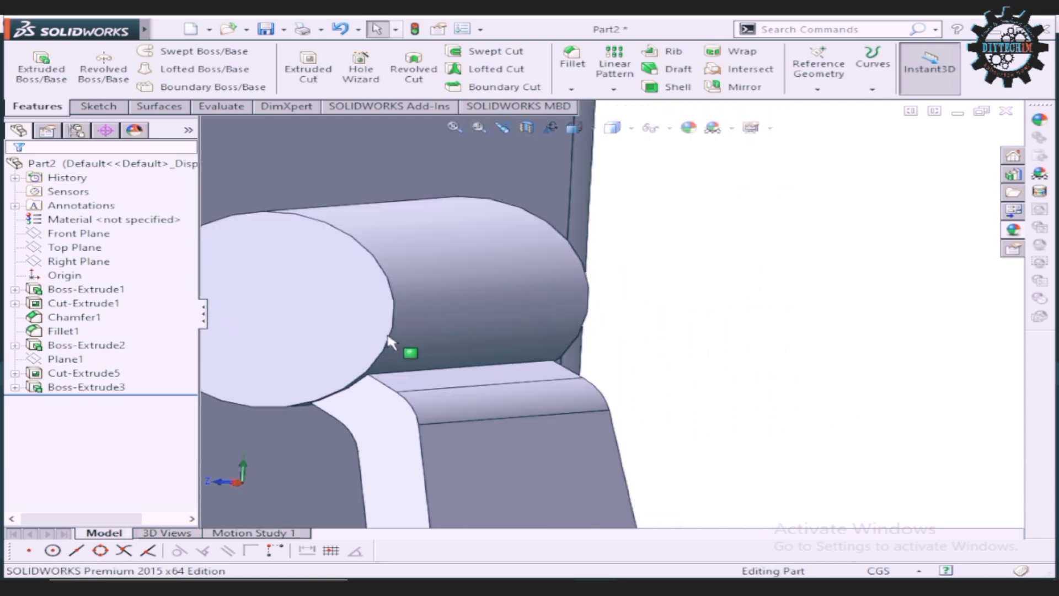
scroll(386, 348, "down", 3)
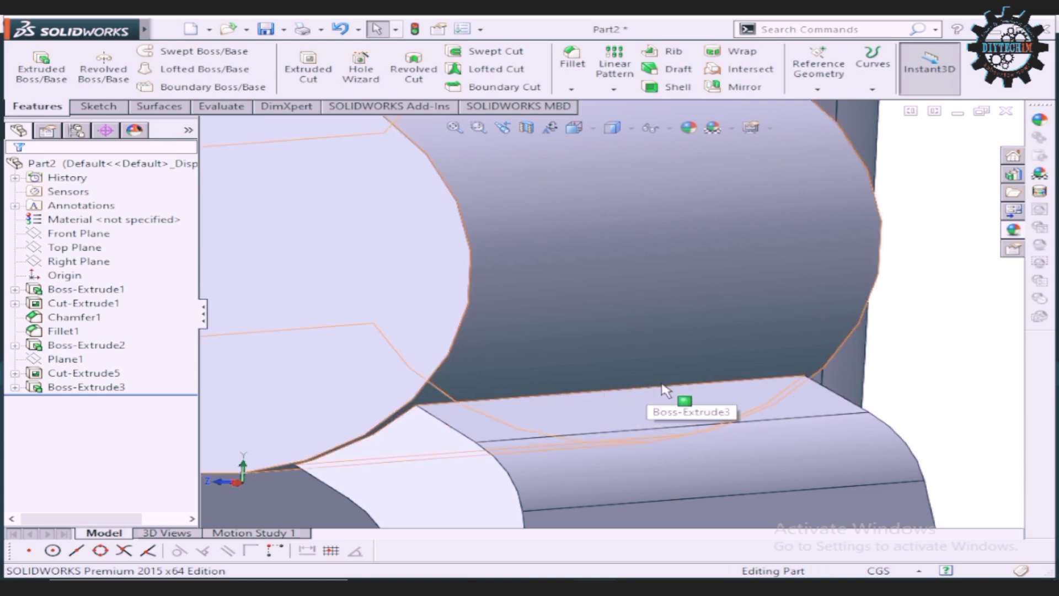
Step: Fillet the edge where the cylinder meets the stand with a 2 cm radius
left_click(696, 384)
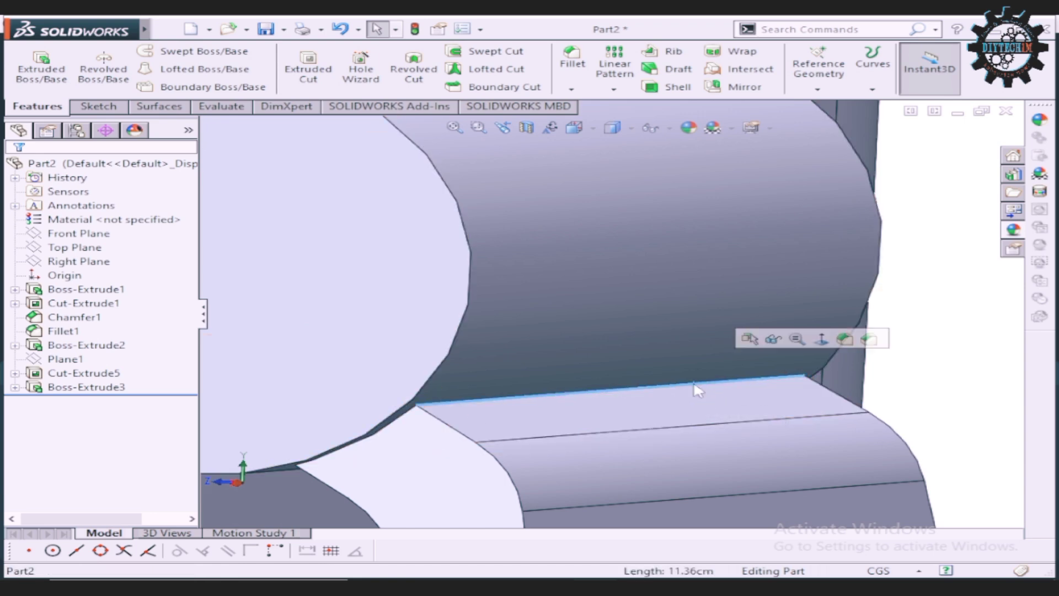
left_click(844, 338)
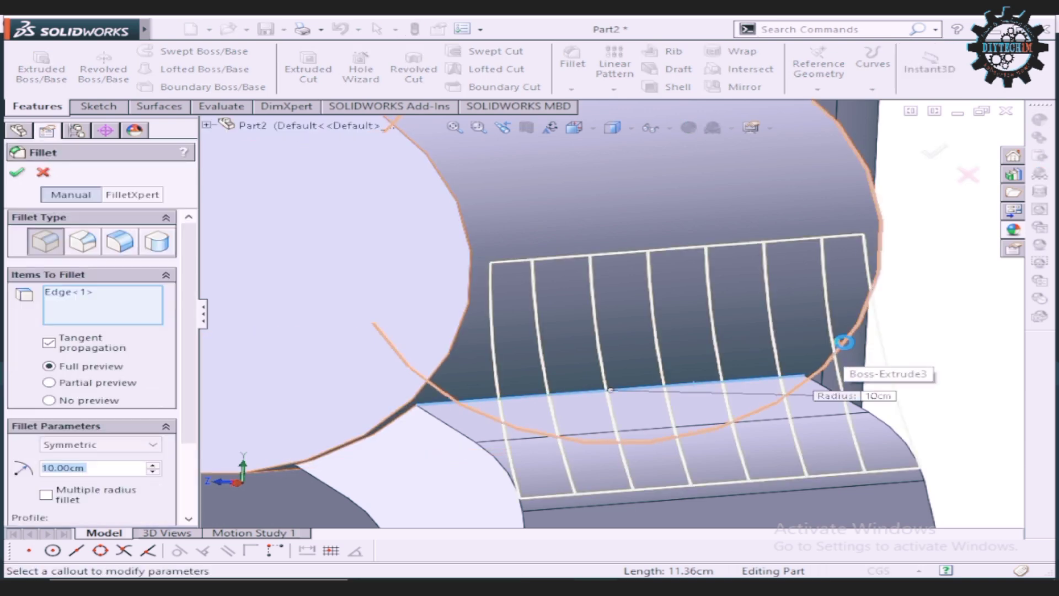
type("1")
key("Return")
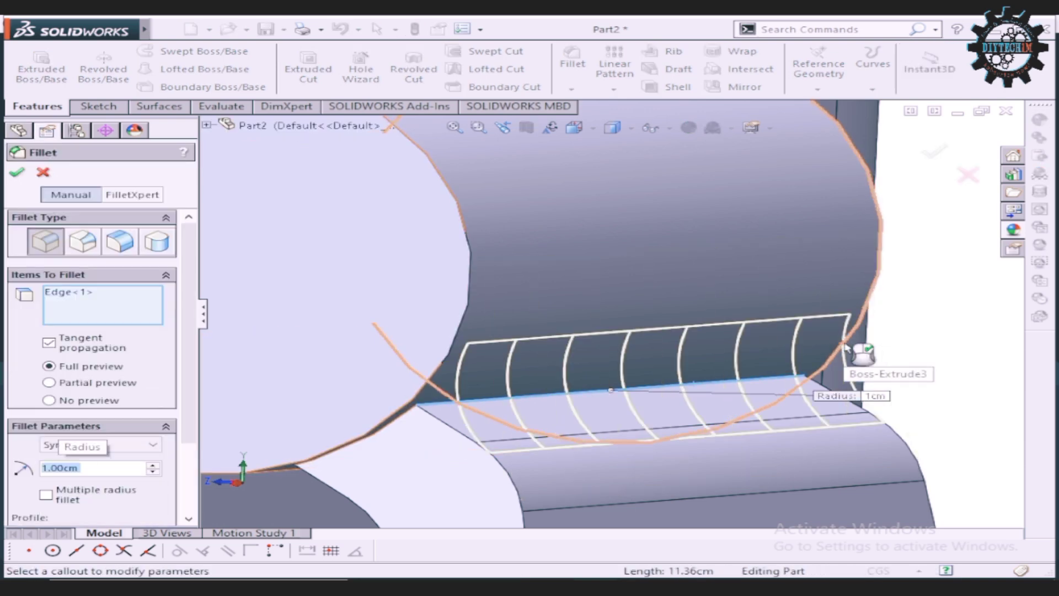
type("2")
key("Return")
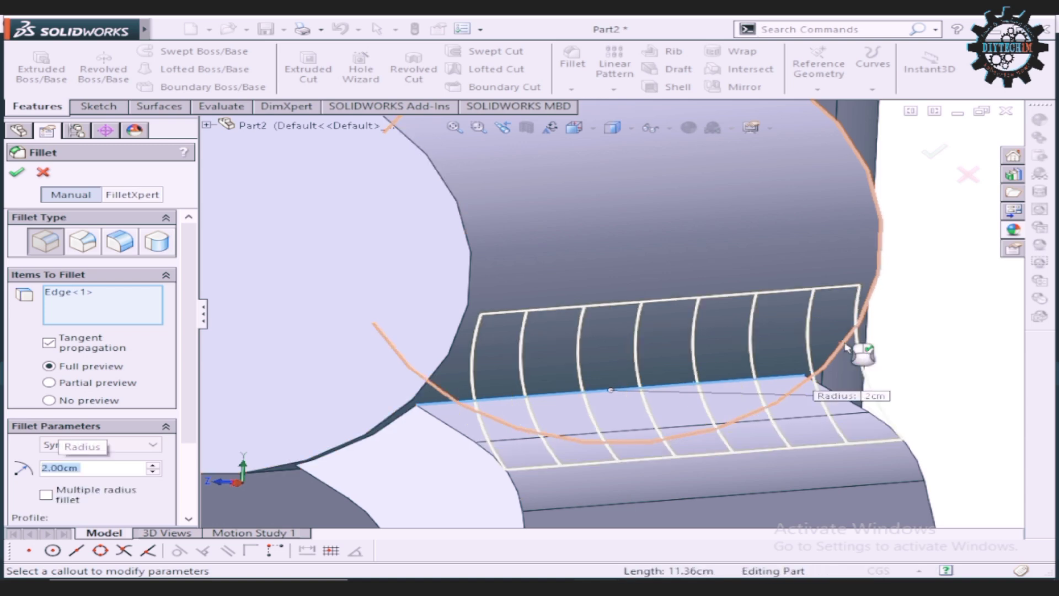
Step: Add the second stand edge to the 2 cm fillet and apply it
scroll(847, 347, "up", 2)
scroll(855, 336, "up", 1)
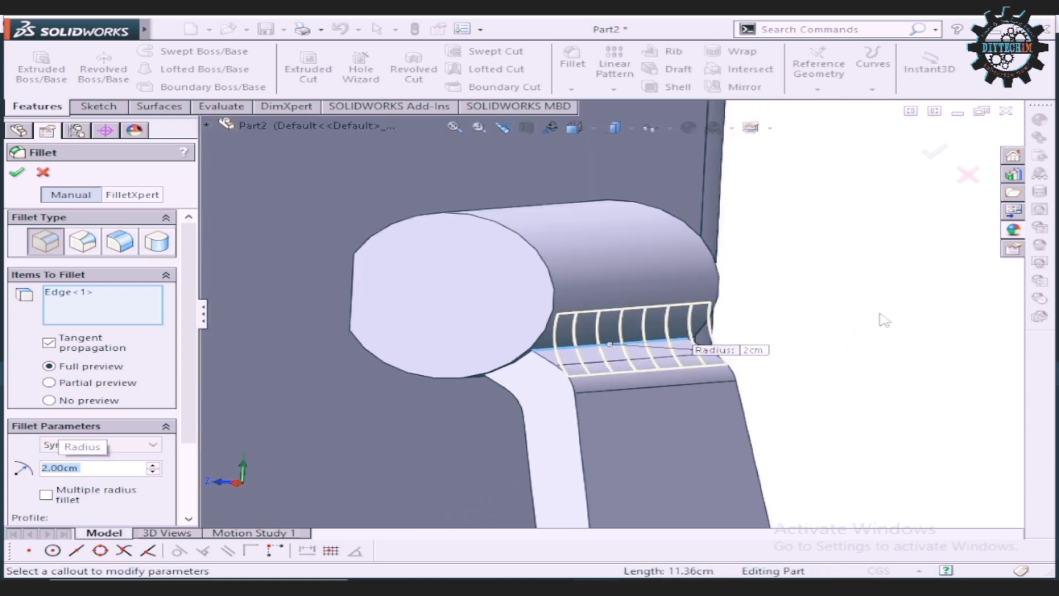
scroll(858, 329, "up", 1)
mouse_move(703, 405)
middle_mouse_down()
mouse_move(492, 402)
mouse_move(312, 434)
middle_mouse_up()
scroll(315, 419, "up", 1)
scroll(292, 409, "up", 1)
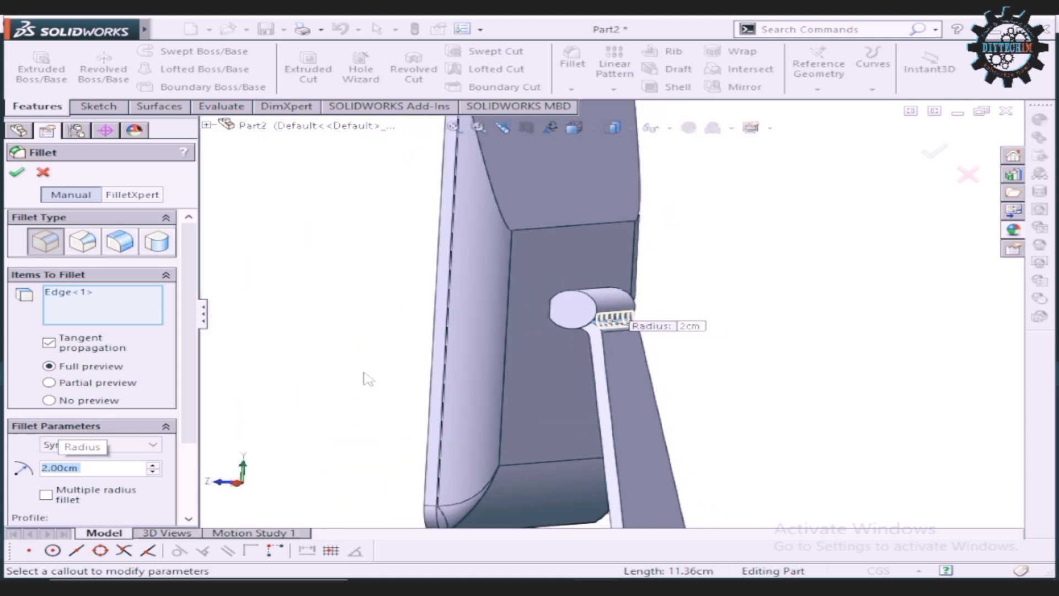
scroll(341, 381, "up", 1)
scroll(363, 366, "up", 1)
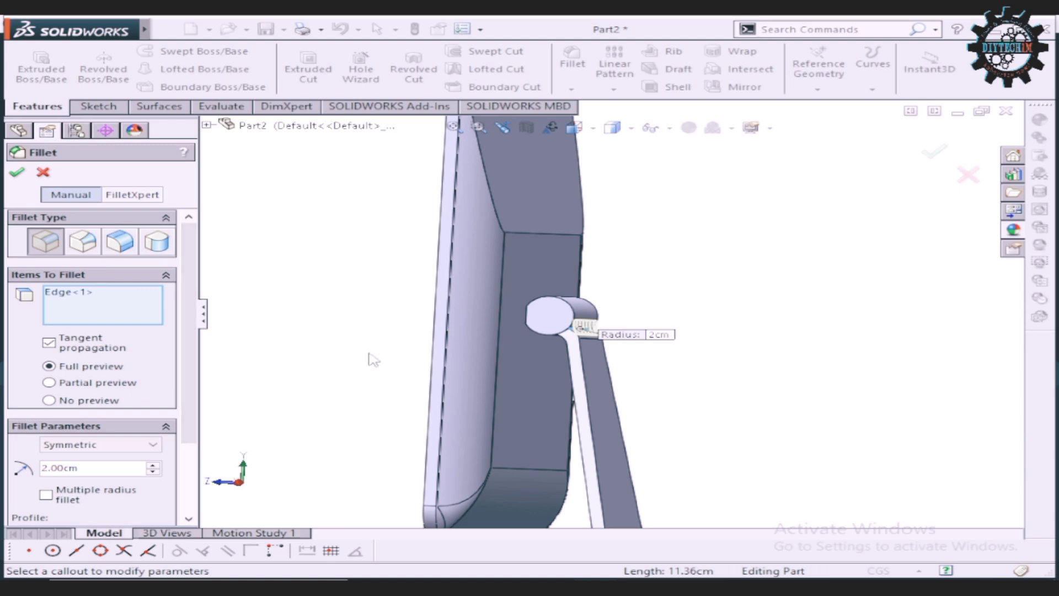
mouse_move(363, 392)
middle_mouse_down()
mouse_move(468, 307)
mouse_move(390, 315)
mouse_move(359, 306)
middle_mouse_up()
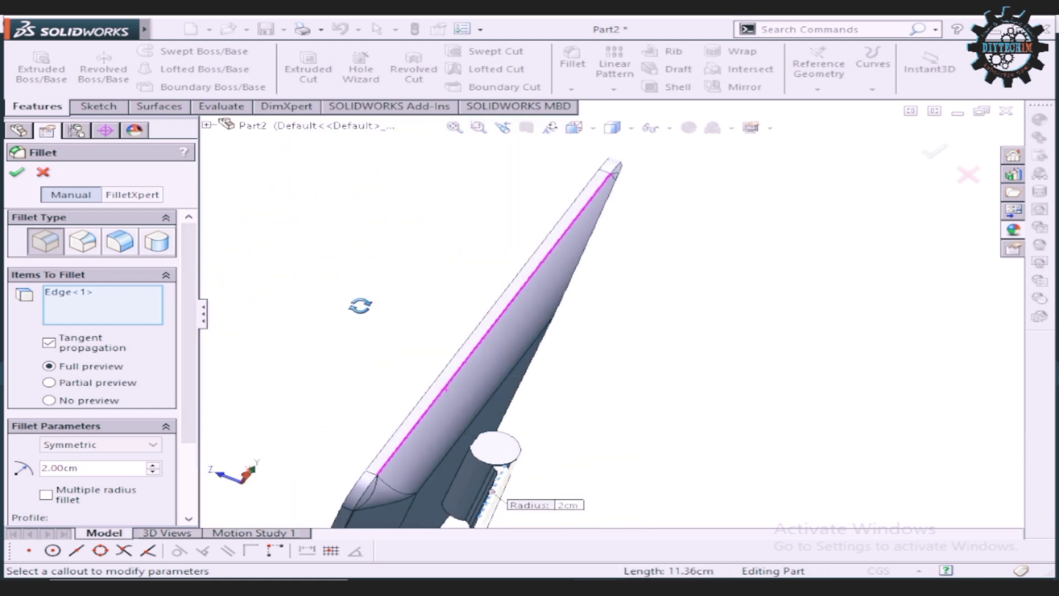
scroll(425, 453, "down", 2)
scroll(510, 432, "down", 2)
scroll(525, 432, "down", 2)
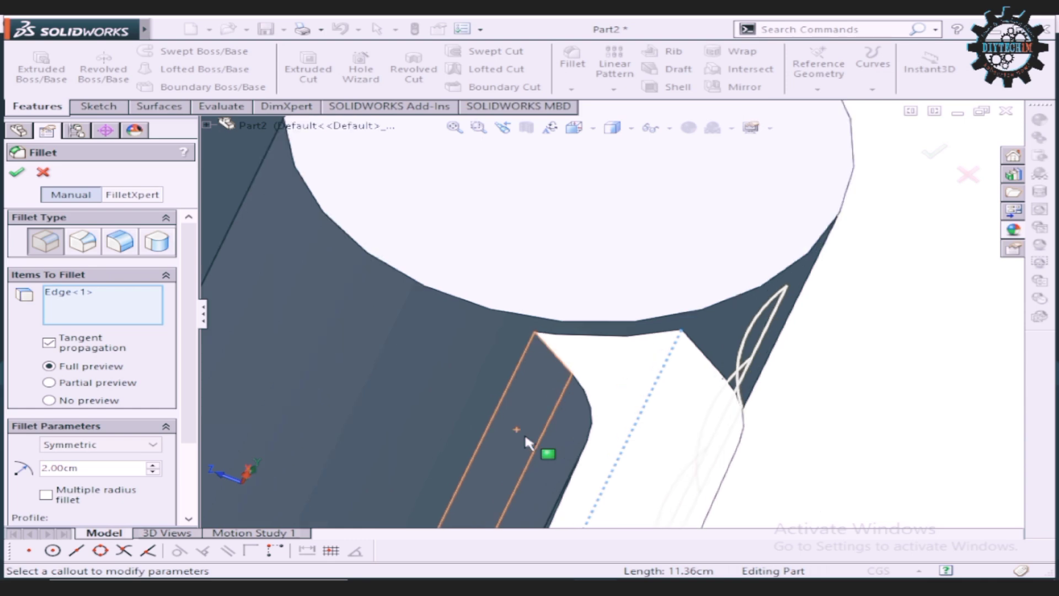
scroll(525, 432, "down", 1)
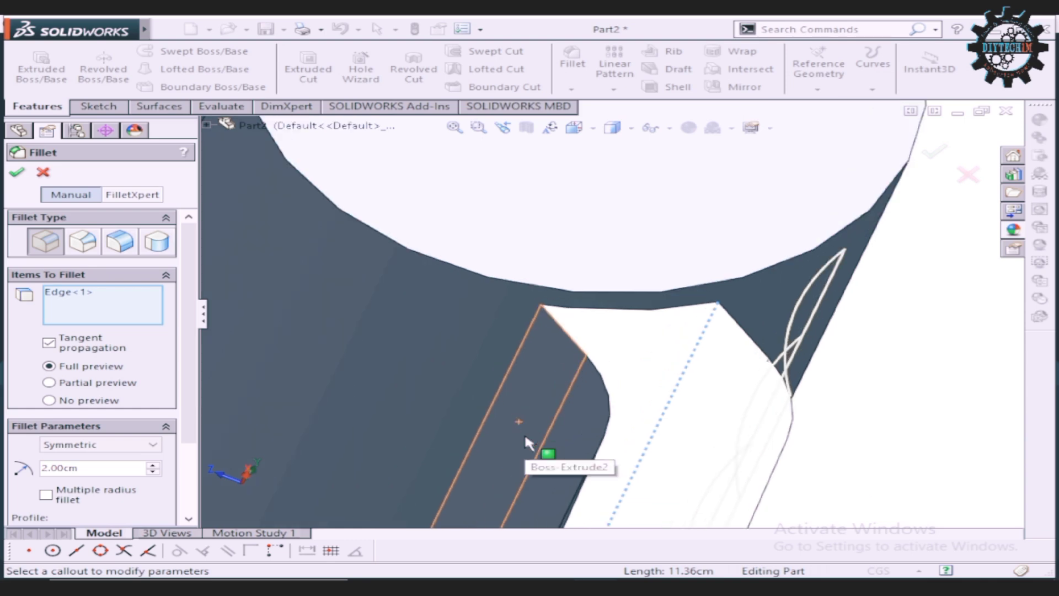
left_click(499, 378)
scroll(504, 376, "up", 2)
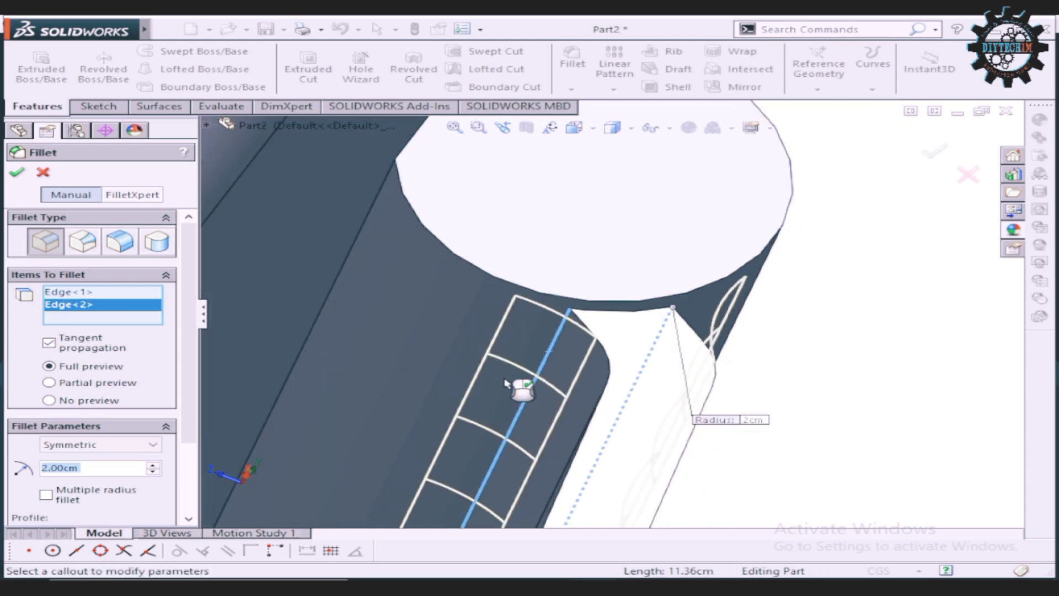
scroll(504, 378, "up", 2)
scroll(505, 381, "up", 2)
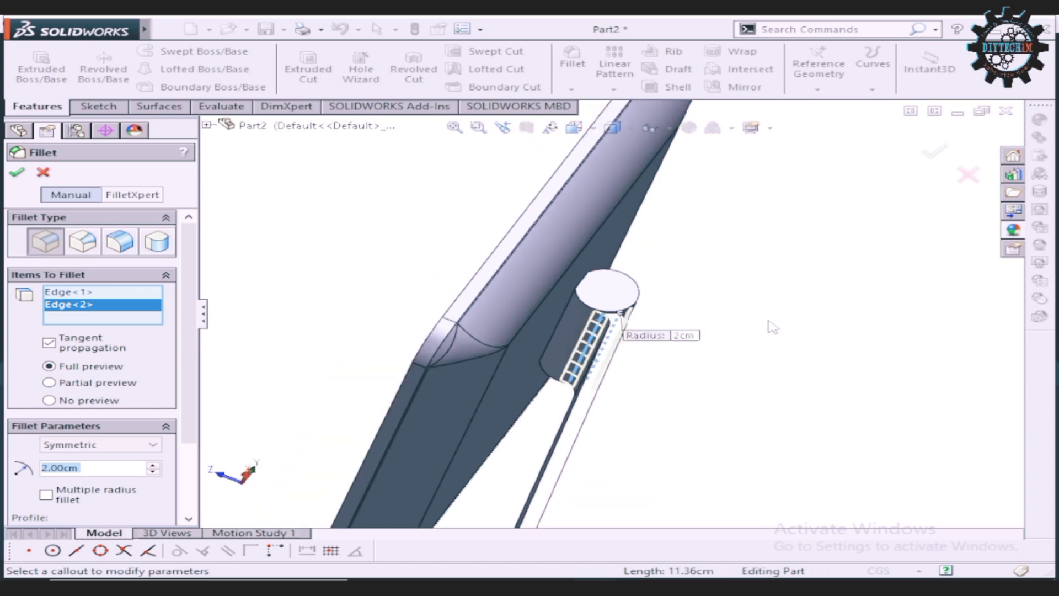
scroll(772, 329, "up", 2)
left_click(17, 172)
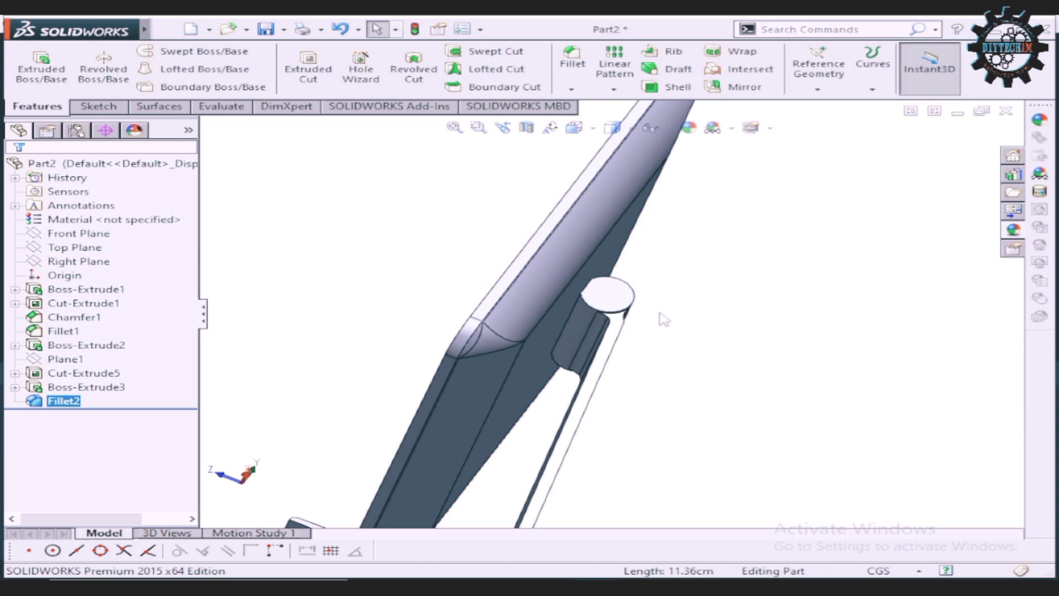
Step: Fillet the hinge cylinder's circular end edge with a 0.5 cm radius, creating Fillet2
mouse_move(662, 315)
middle_mouse_down()
mouse_move(610, 344)
mouse_move(618, 293)
middle_mouse_up()
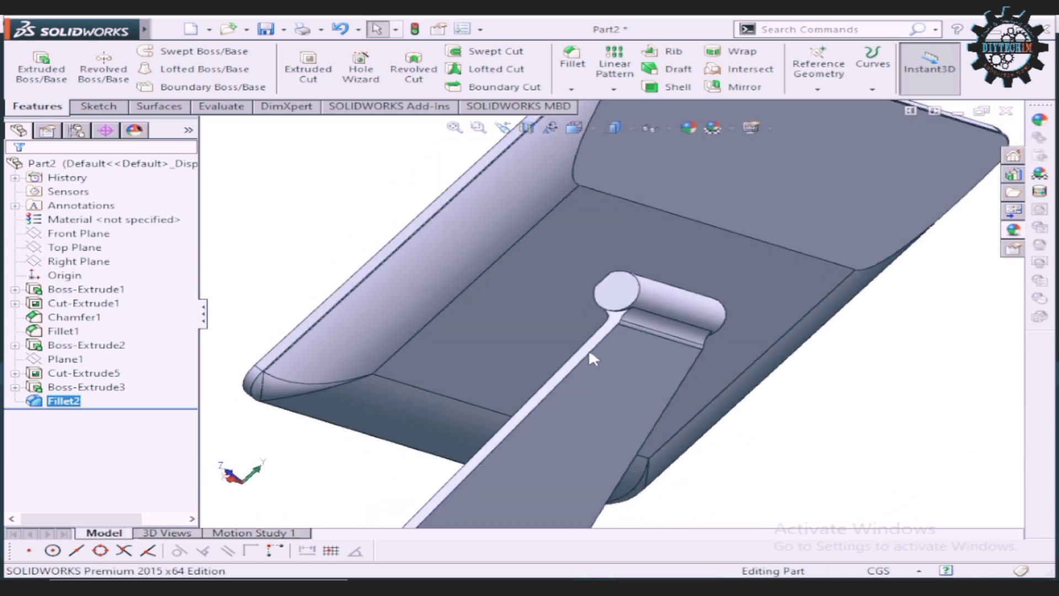
scroll(678, 303, "down", 4)
scroll(680, 303, "down", 3)
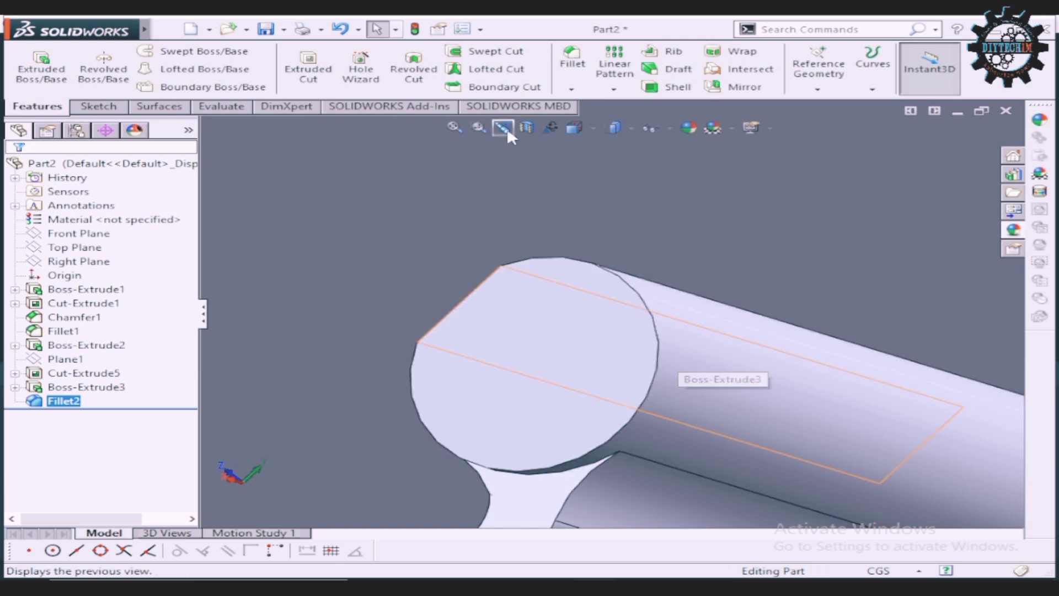
left_click(572, 89)
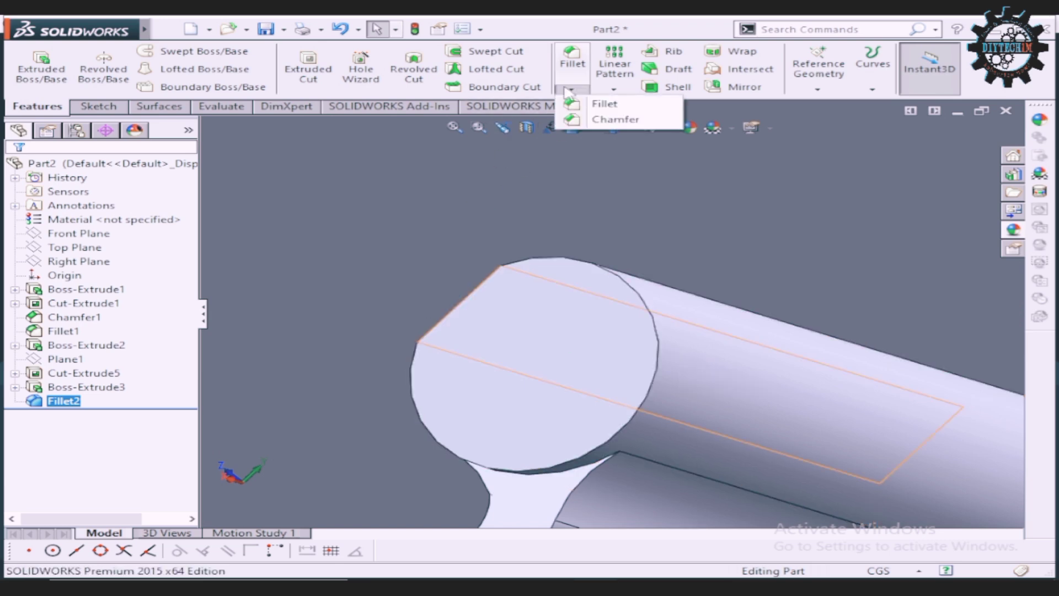
left_click(610, 104)
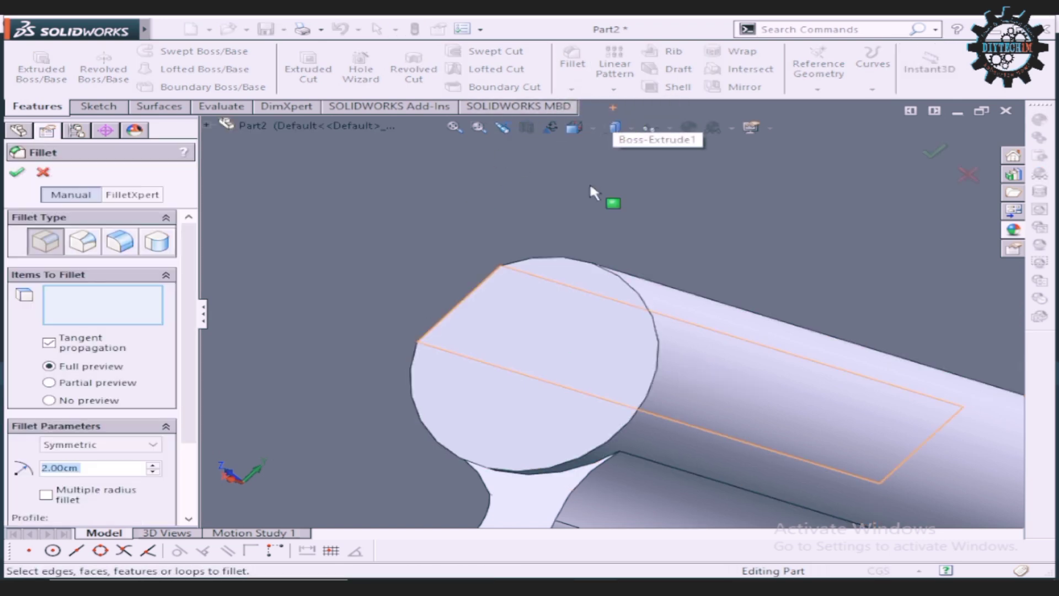
type("1")
key("Return")
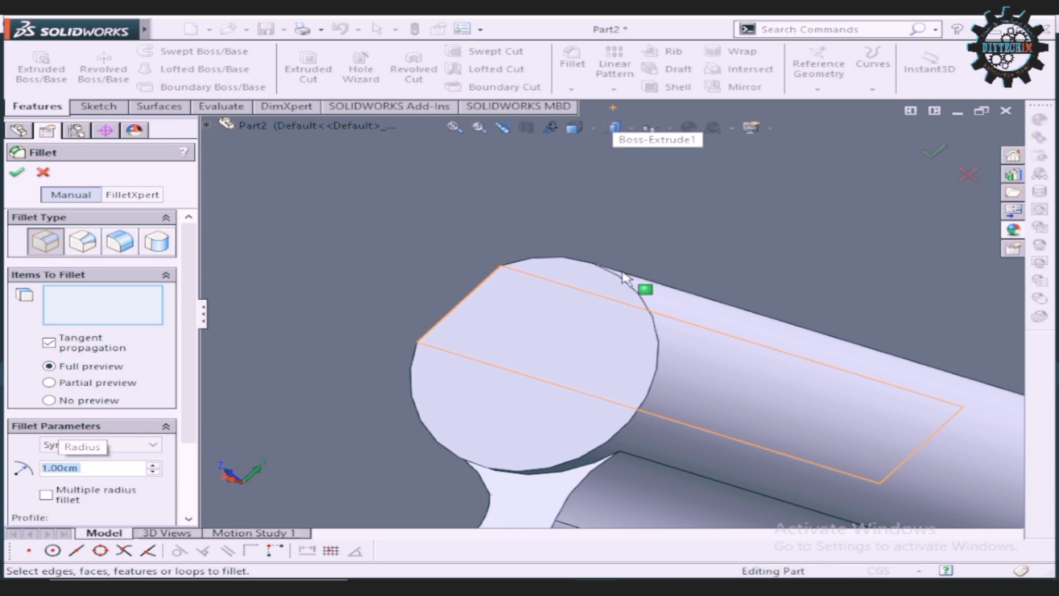
left_click(642, 303)
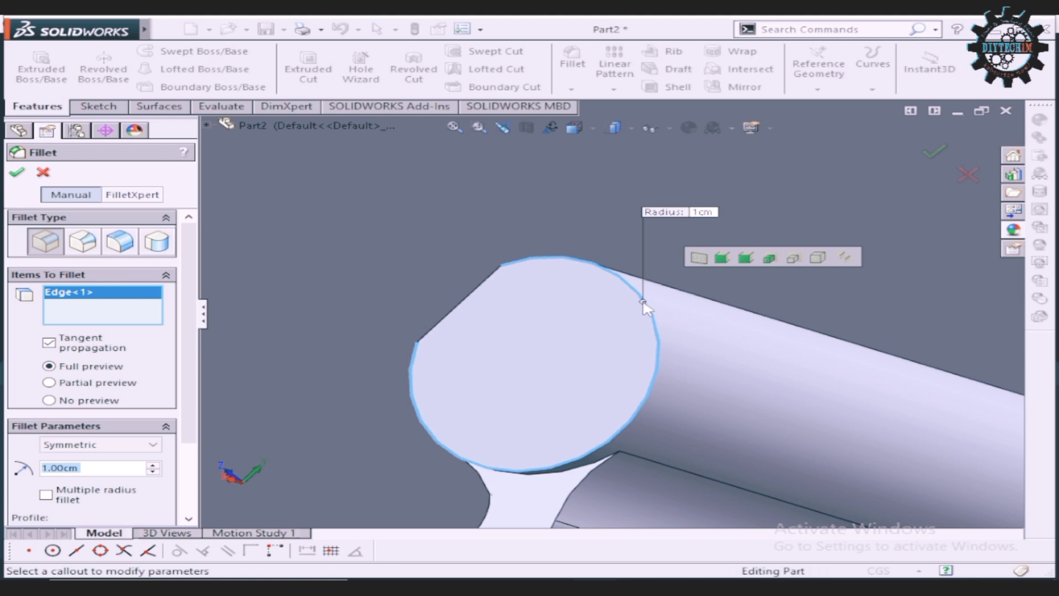
type("0.5")
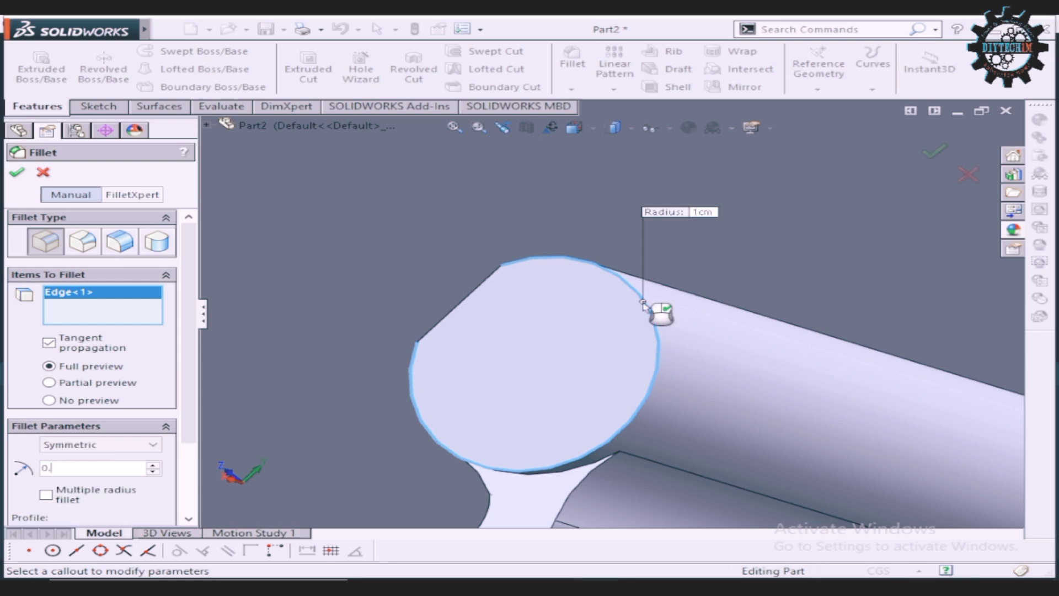
key("Return")
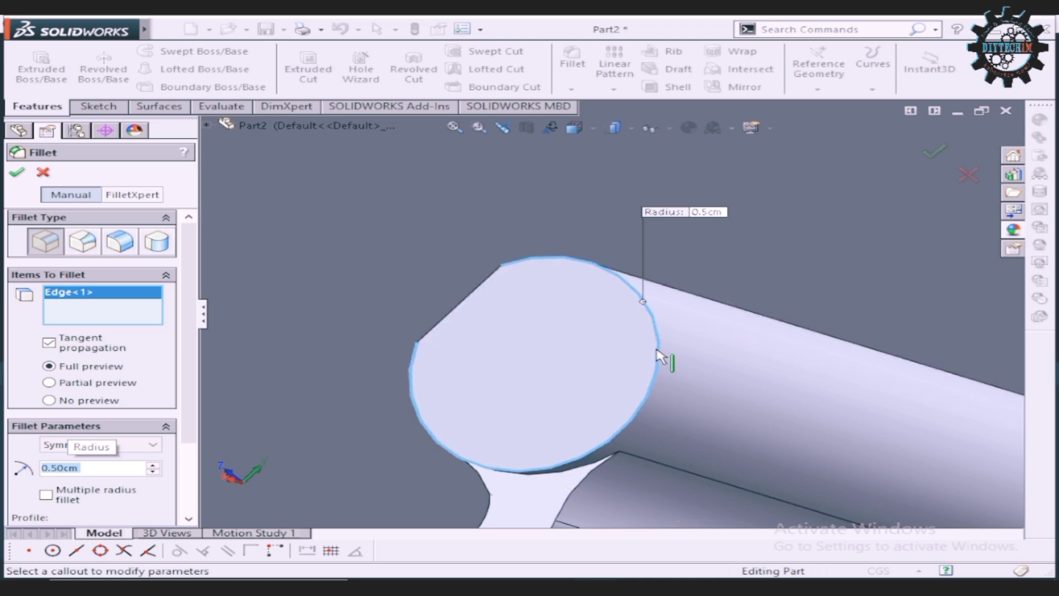
left_click(658, 357)
left_click(658, 356)
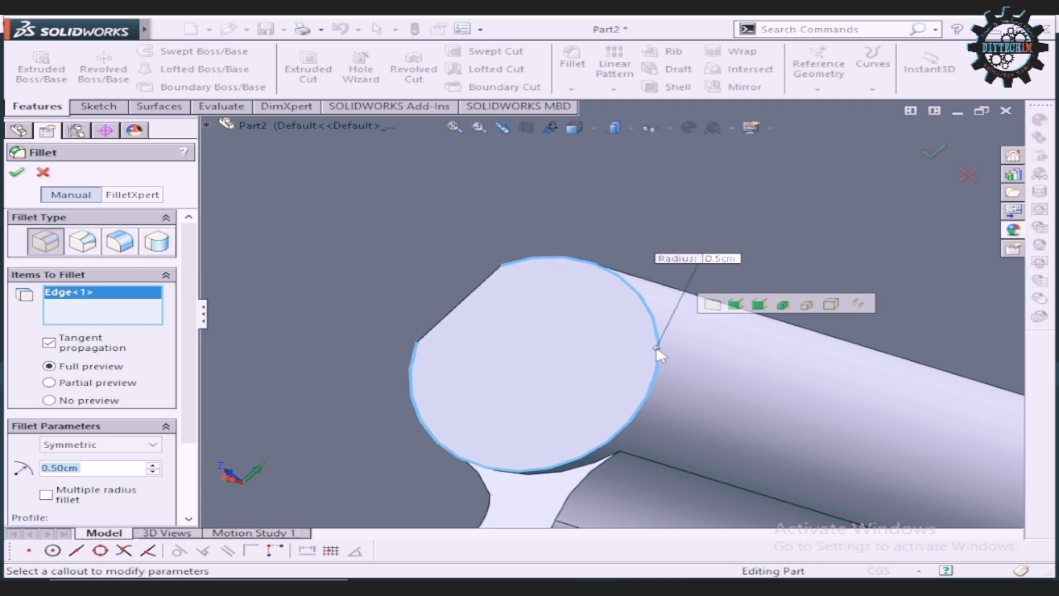
key("Return")
scroll(658, 356, "up", 5)
Step: Orbit and zoom out around the filleted monitor, then bring up the View Orientation choices
scroll(658, 357, "up", 5)
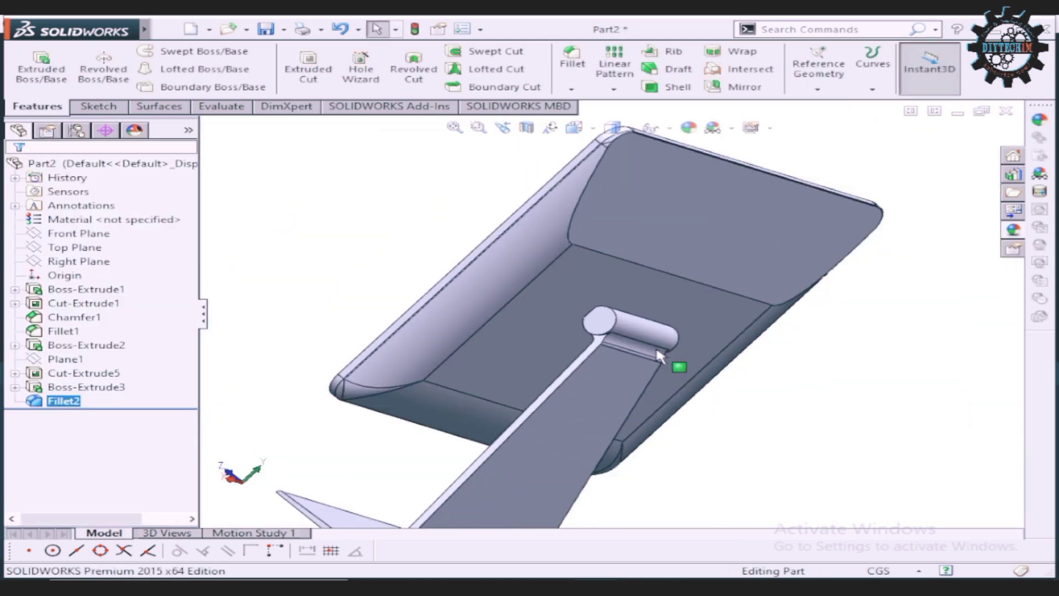
mouse_move(773, 359)
middle_mouse_down()
mouse_move(822, 431)
mouse_move(758, 335)
middle_mouse_up()
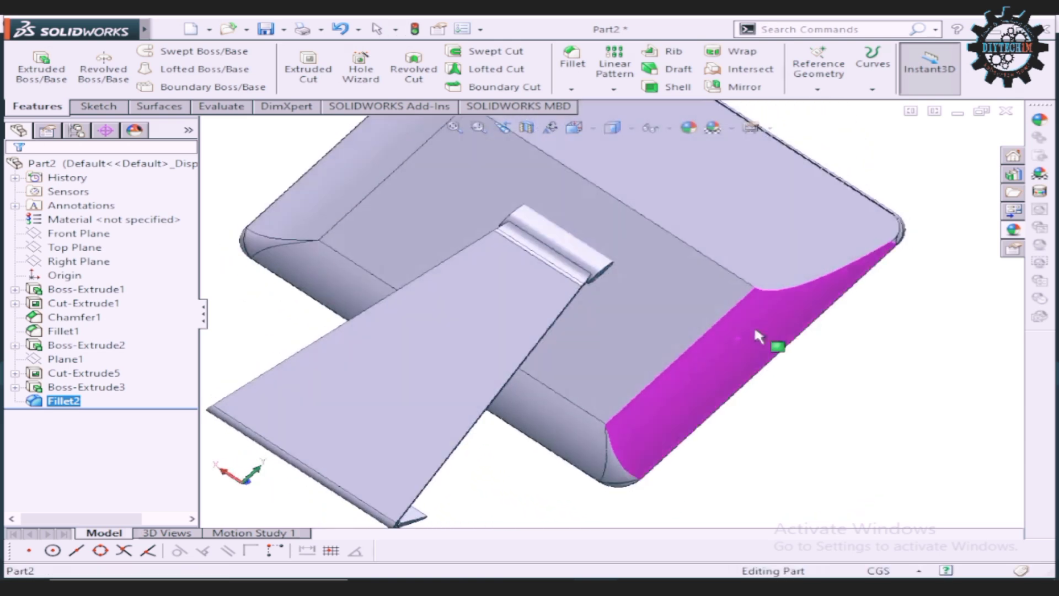
scroll(556, 337, "up", 3)
scroll(556, 337, "up", 3)
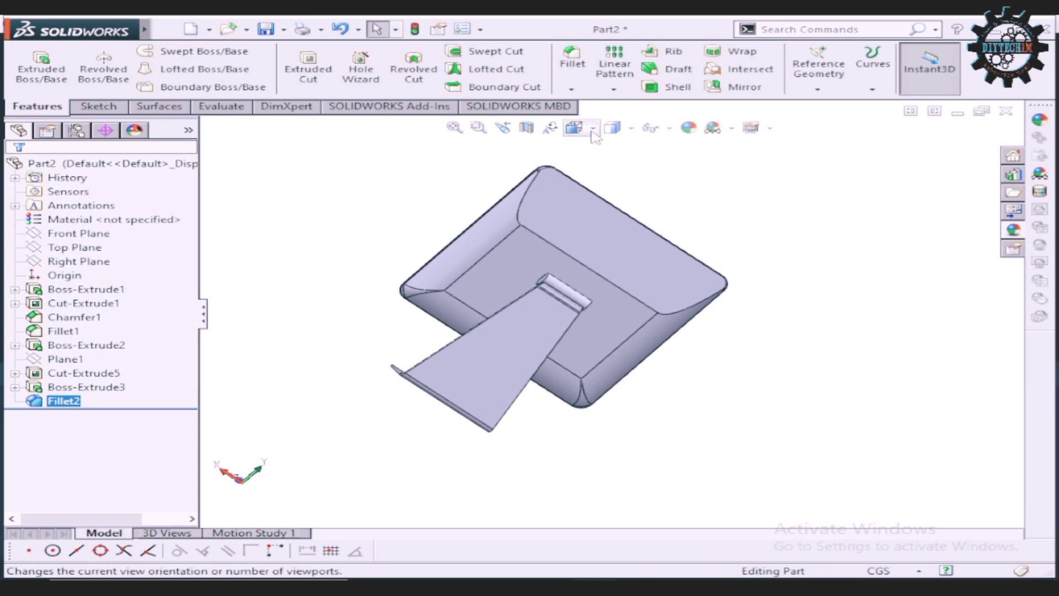
left_click(594, 132)
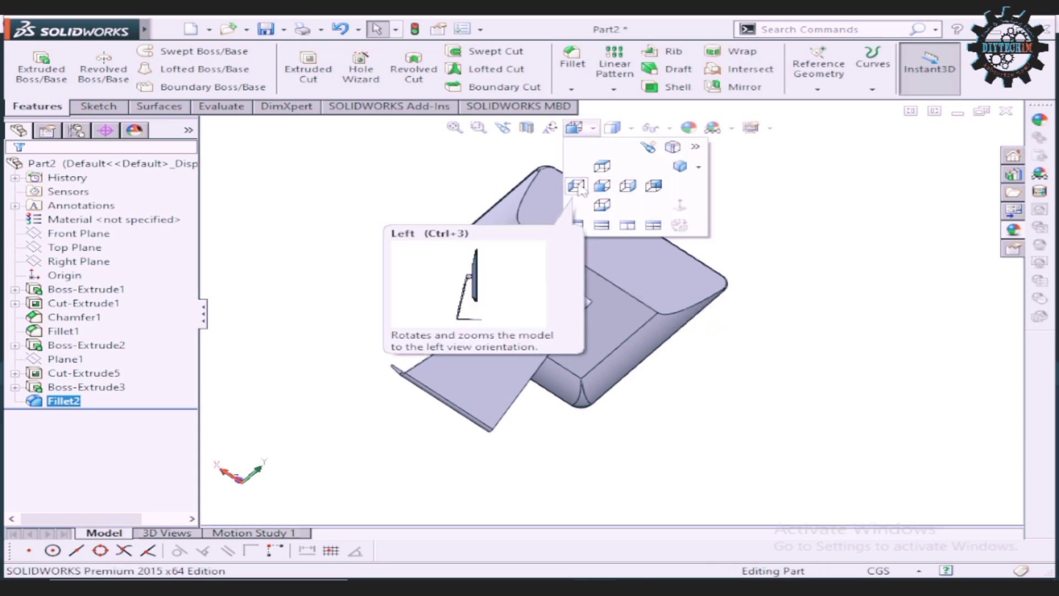
Step: Switch to the Back view to see the tapered stand and hinge head-on
left_click(657, 187)
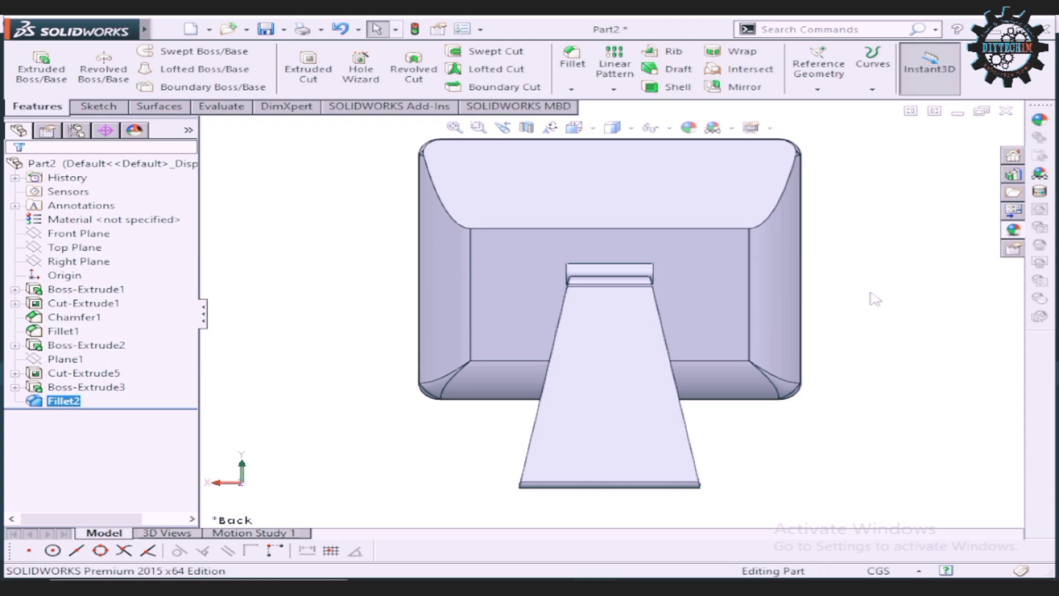
Step: Sketch a centre-and-radius circle on the tapered stand's flat back face
scroll(574, 441, "up", 3)
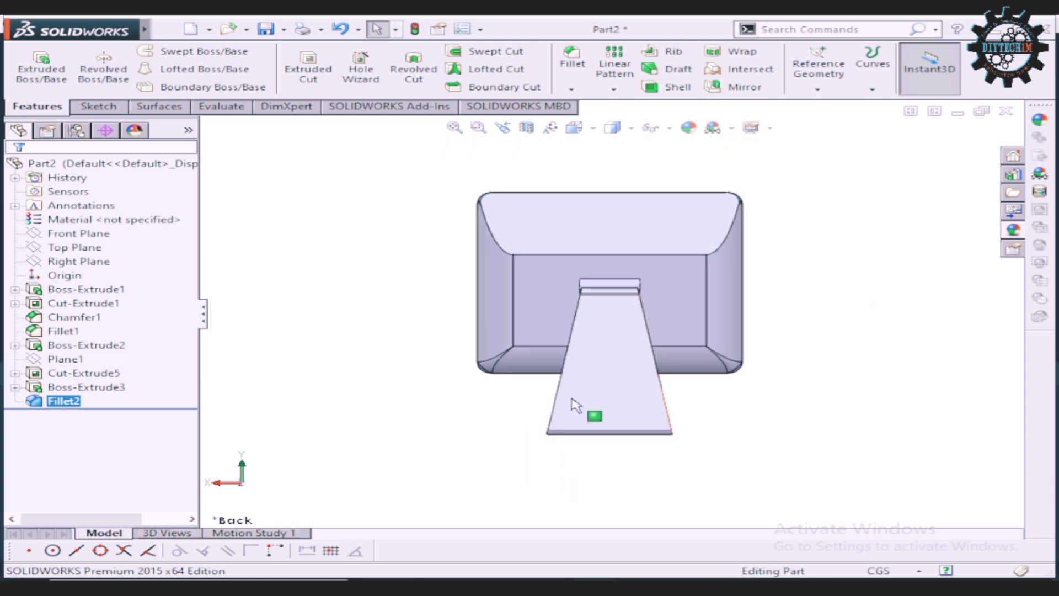
scroll(591, 386, "down", 3)
scroll(604, 354, "up", 3)
scroll(603, 343, "down", 2)
scroll(601, 332, "down", 1)
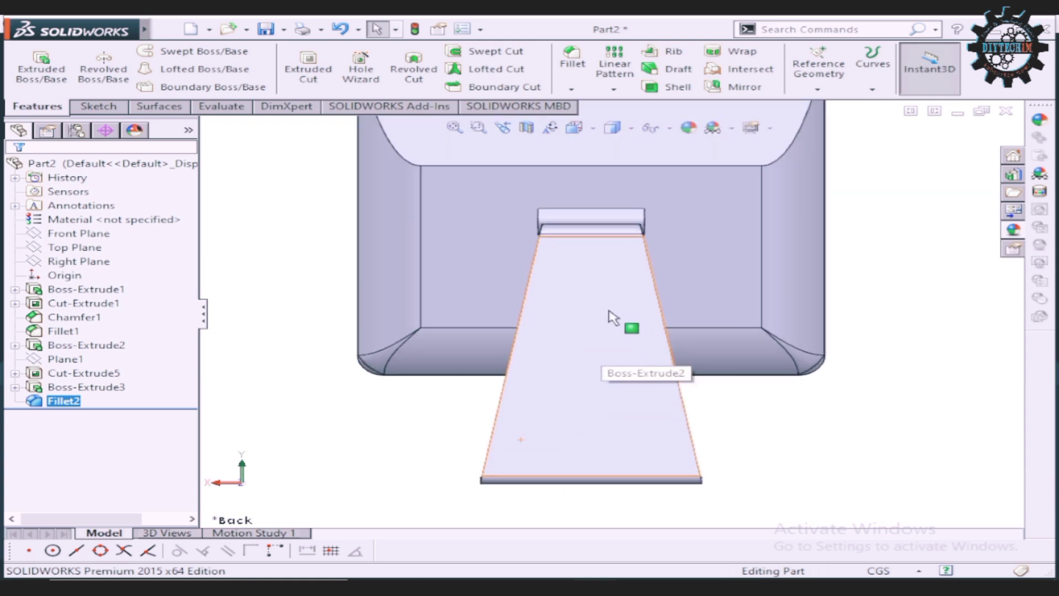
scroll(596, 315, "down", 2)
left_click(595, 386)
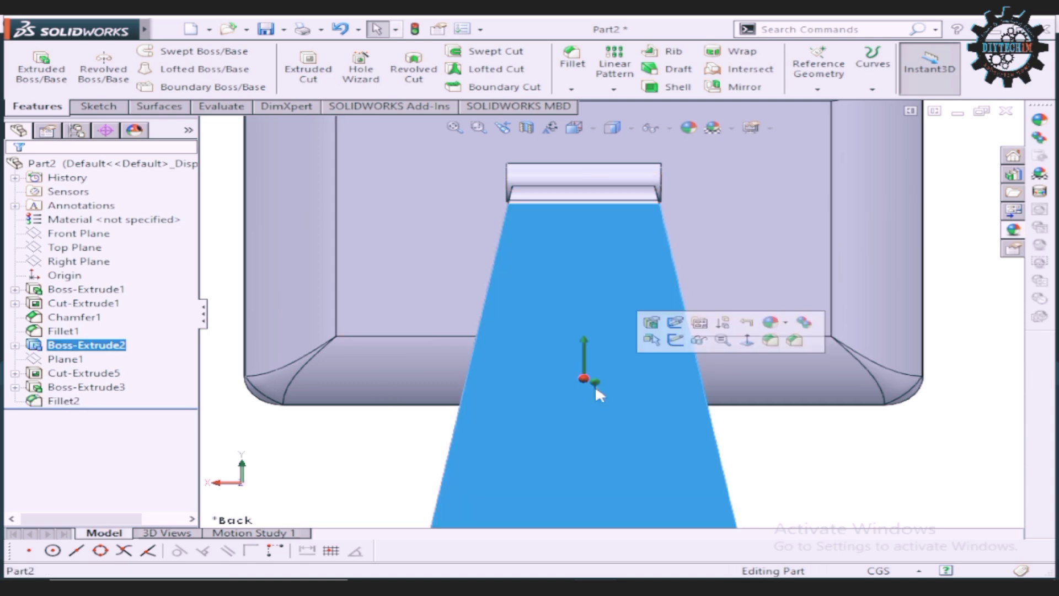
left_click(675, 341)
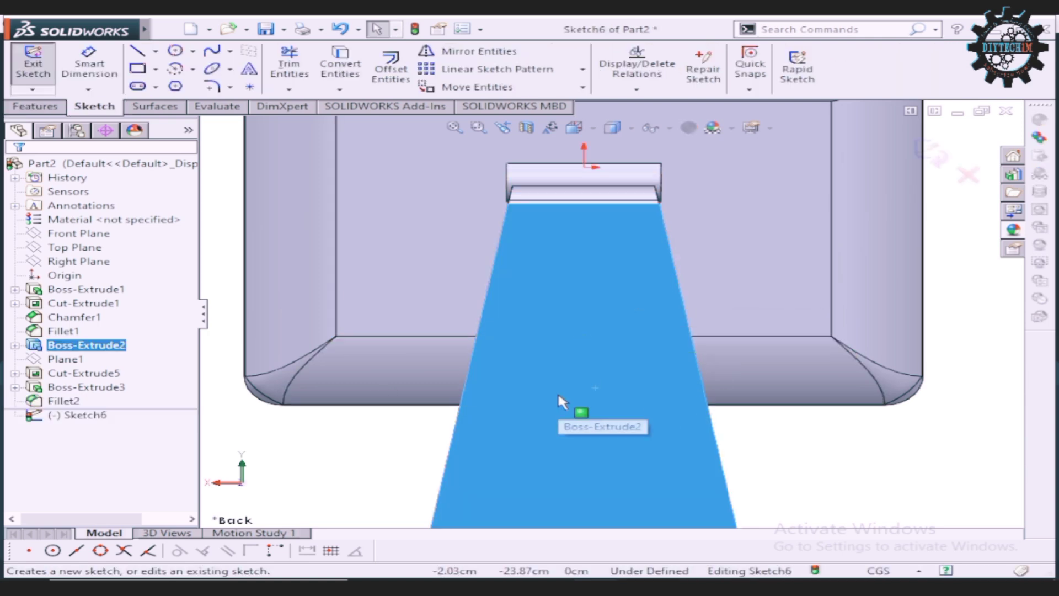
left_click(176, 51)
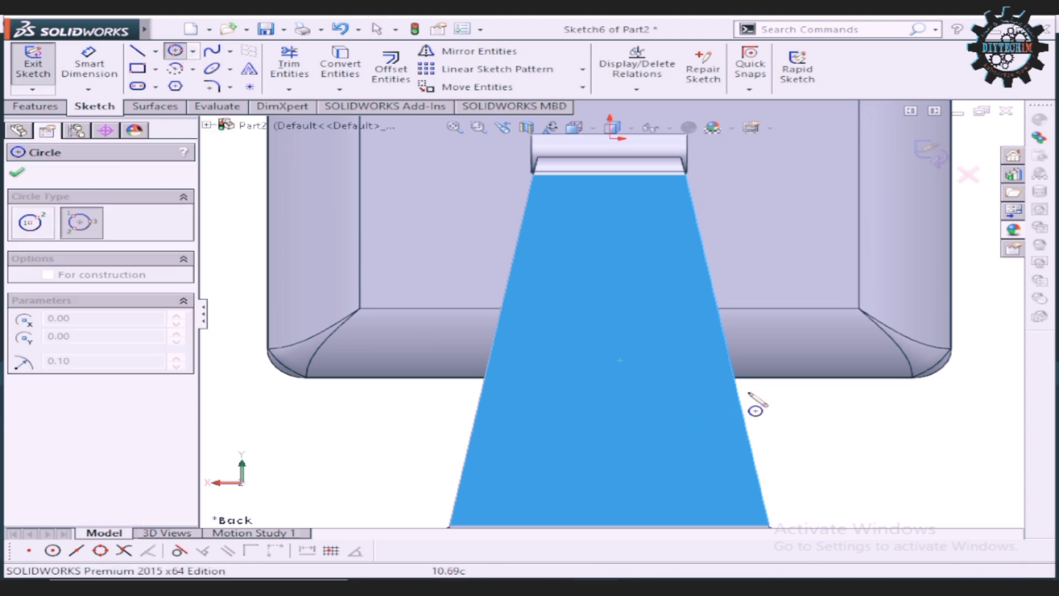
left_click(608, 381)
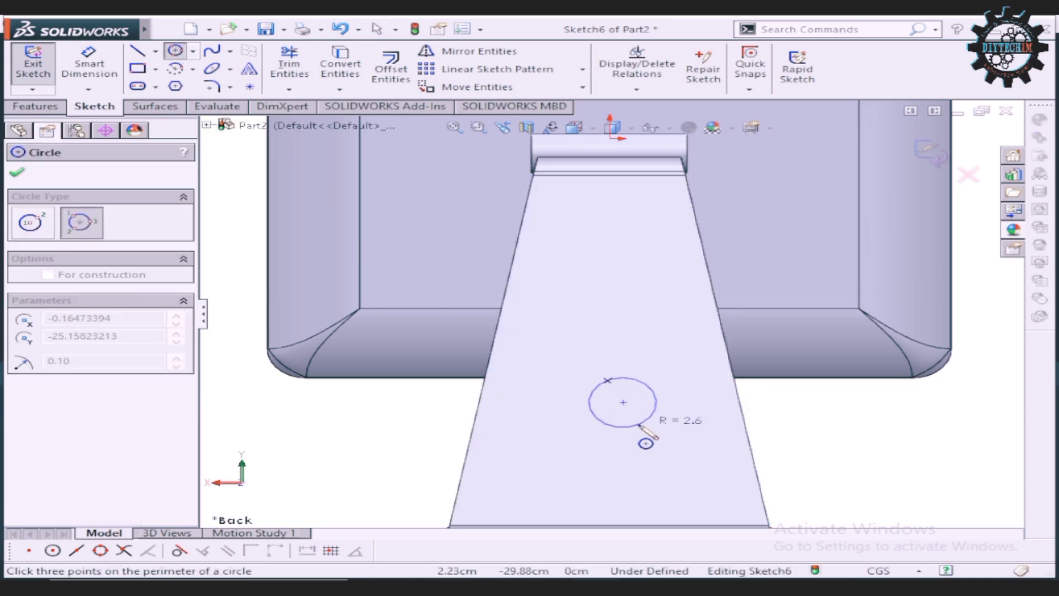
key("Escape")
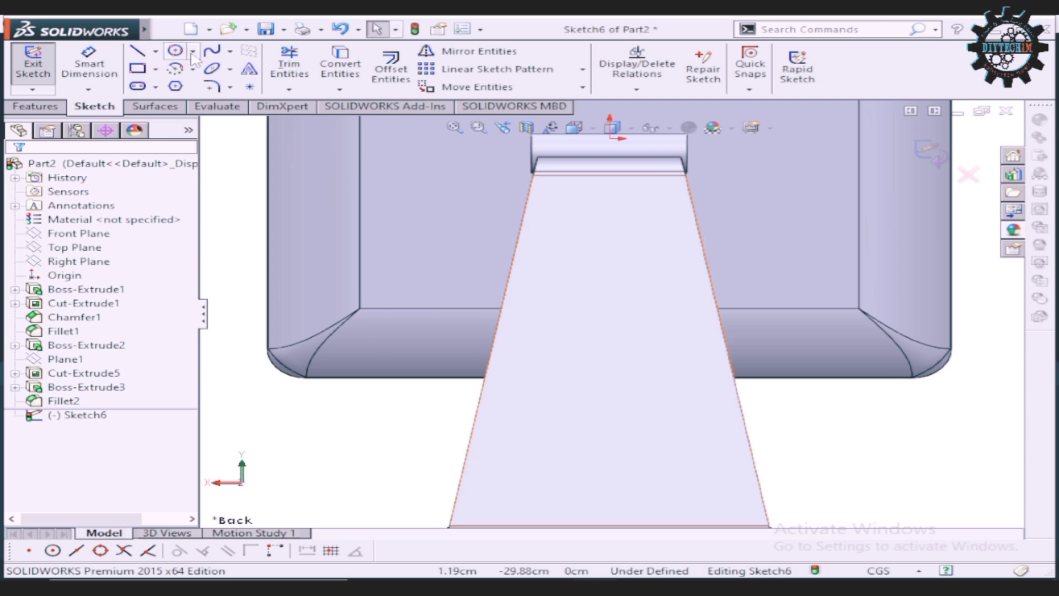
left_click(193, 54)
left_click(209, 66)
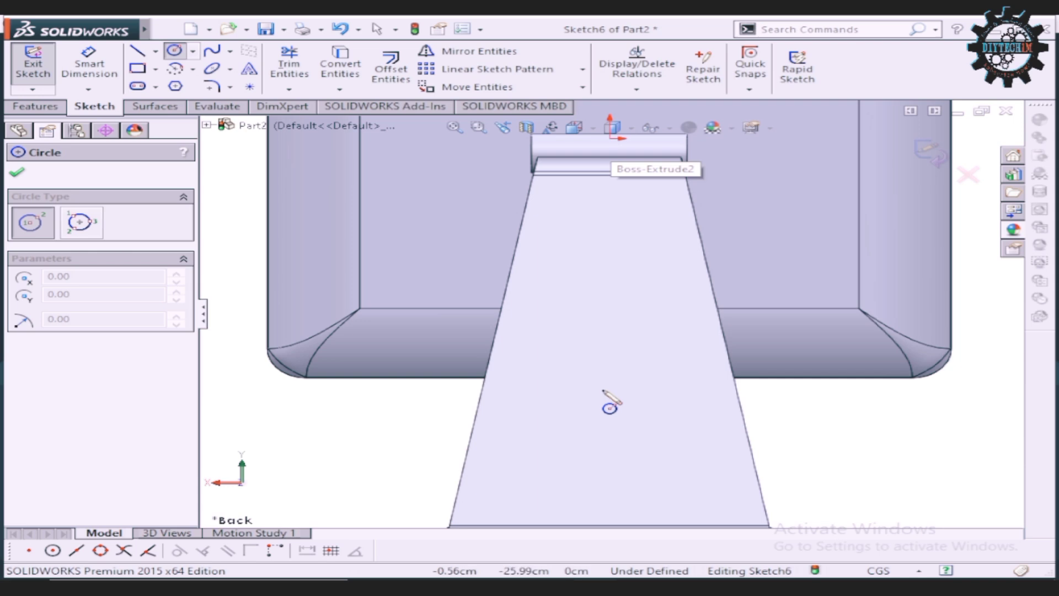
left_click(610, 354)
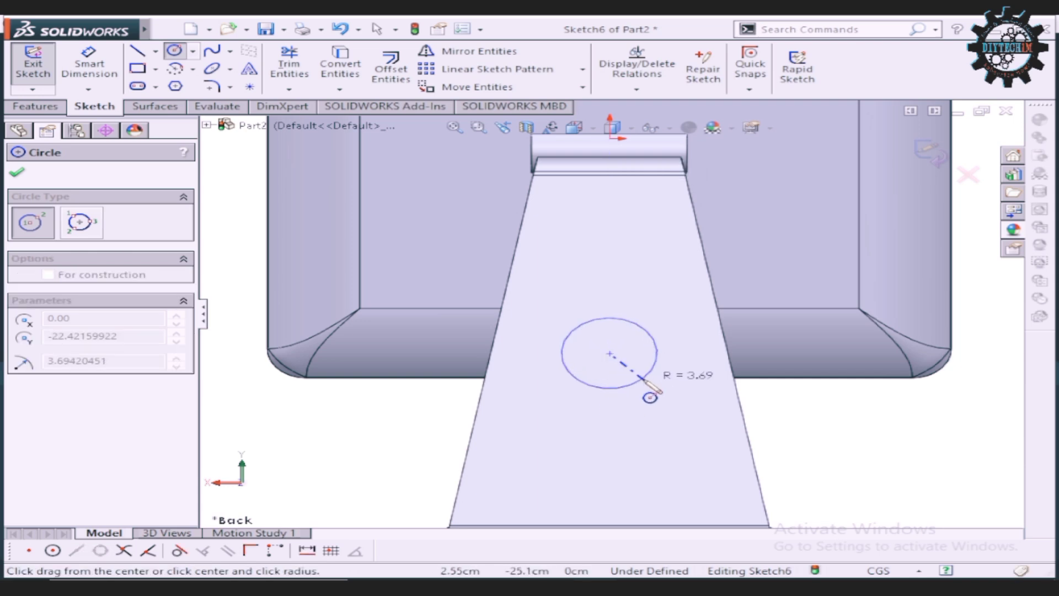
left_click(643, 387)
Step: Dimension the stand circle to a 6 cm diameter
right_click(824, 422)
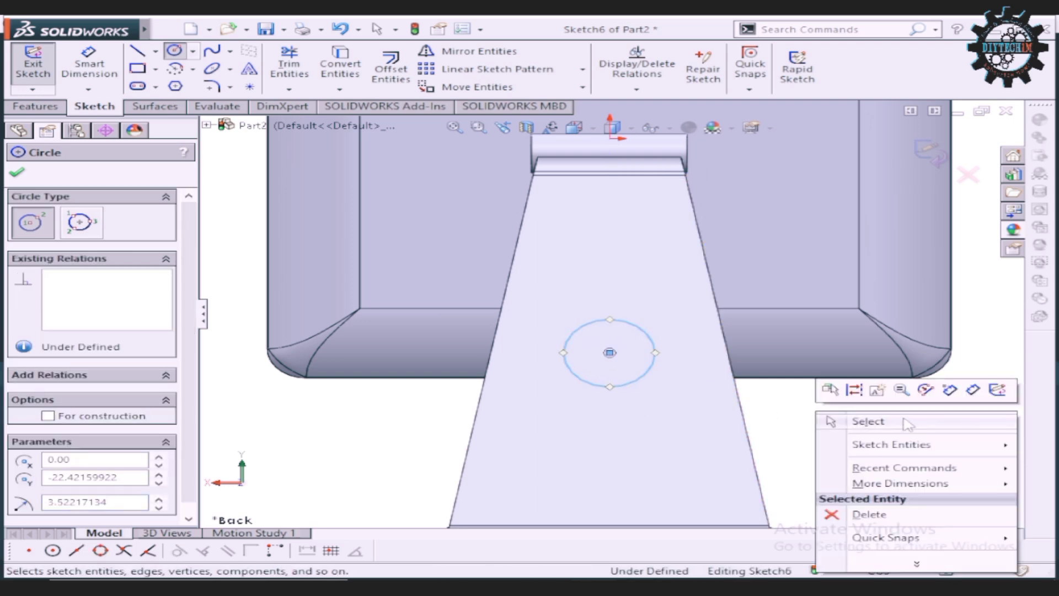
left_click(869, 422)
left_click(88, 61)
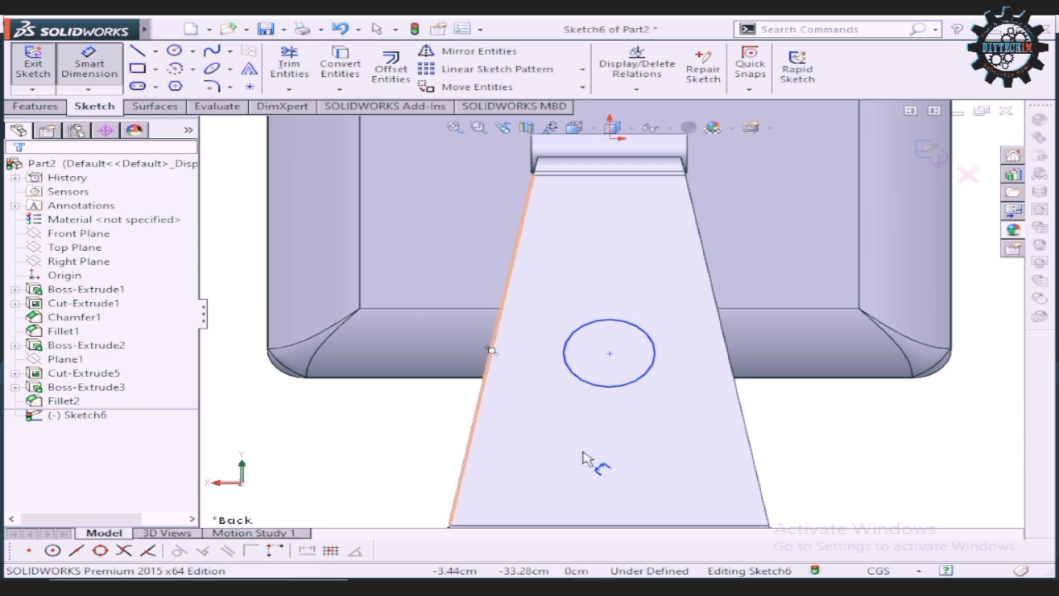
left_click(620, 386)
left_click(690, 420)
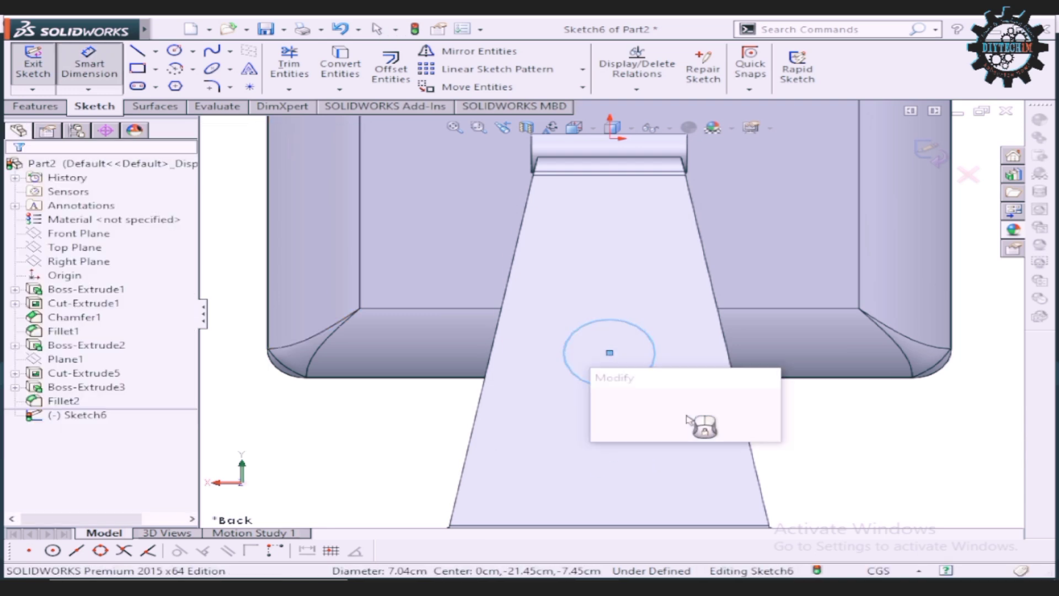
type("6")
key("Return")
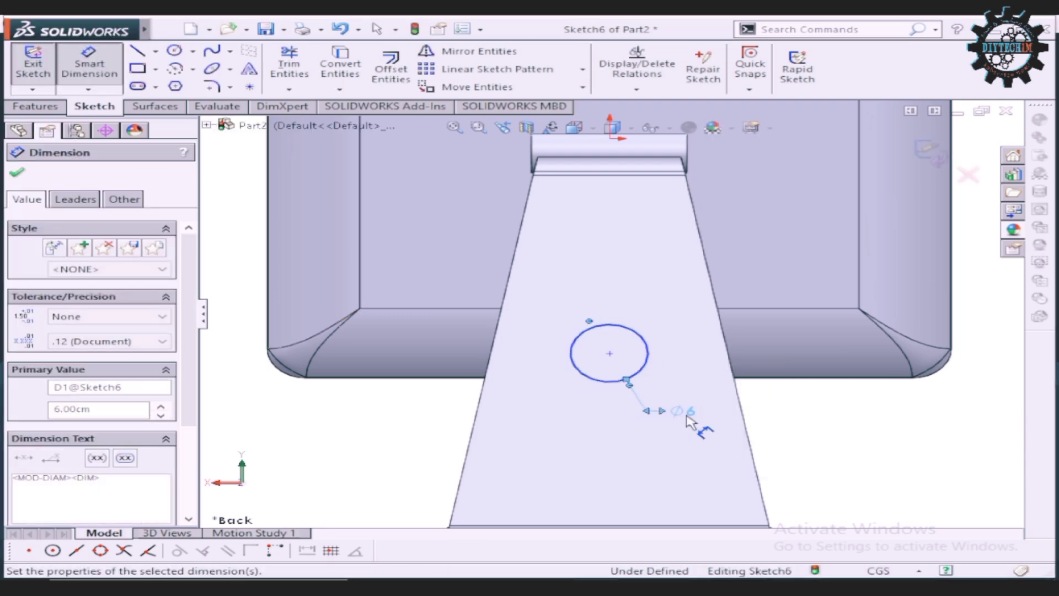
left_click(19, 174)
key("f")
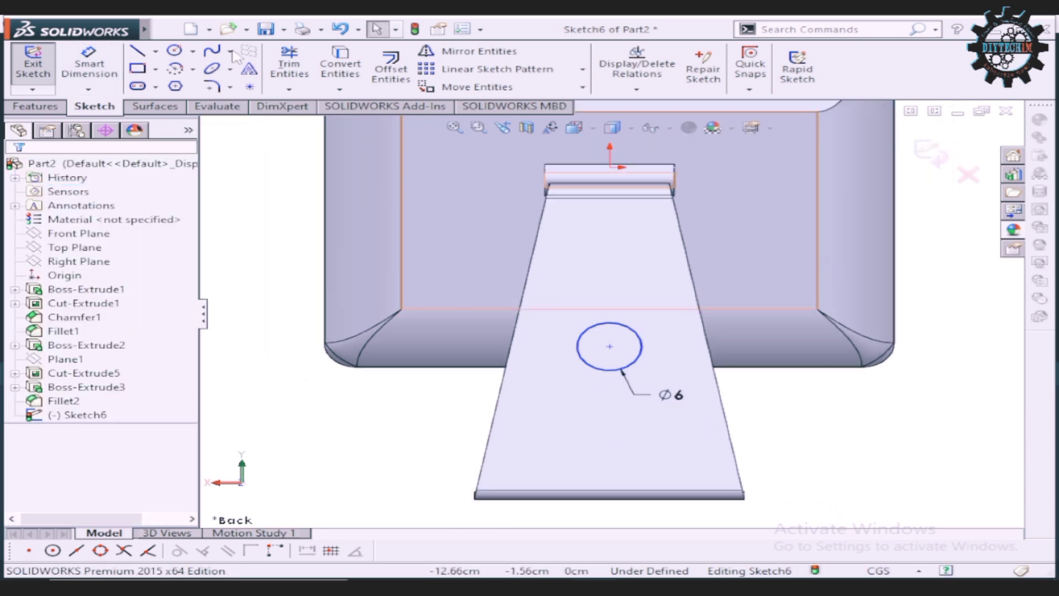
Step: Cut the circle into the stand with an Up To Next extruded cut, creating Cut-Extrude6
left_click(37, 106)
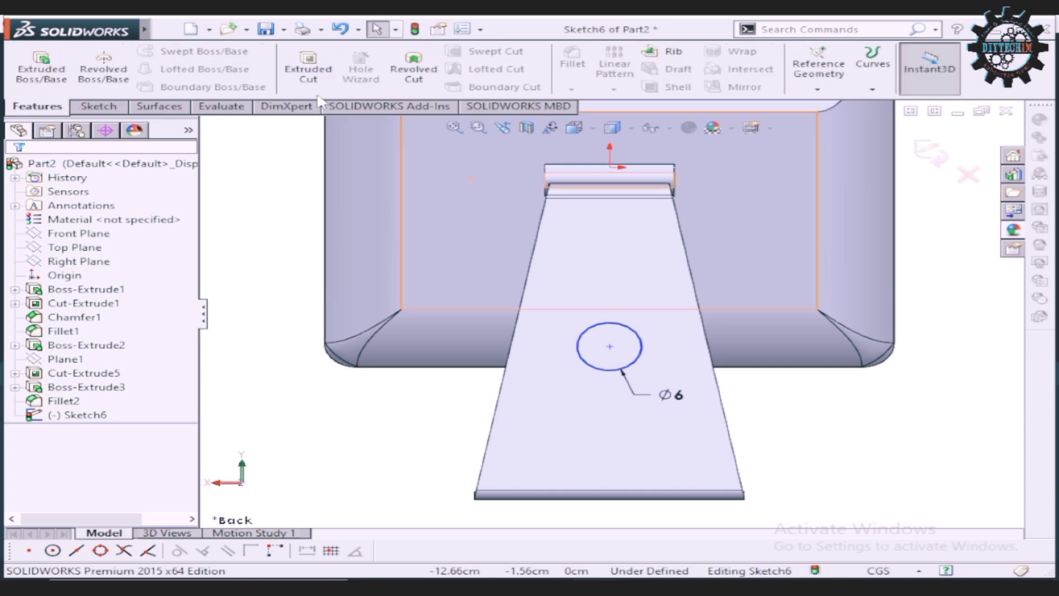
left_click(309, 62)
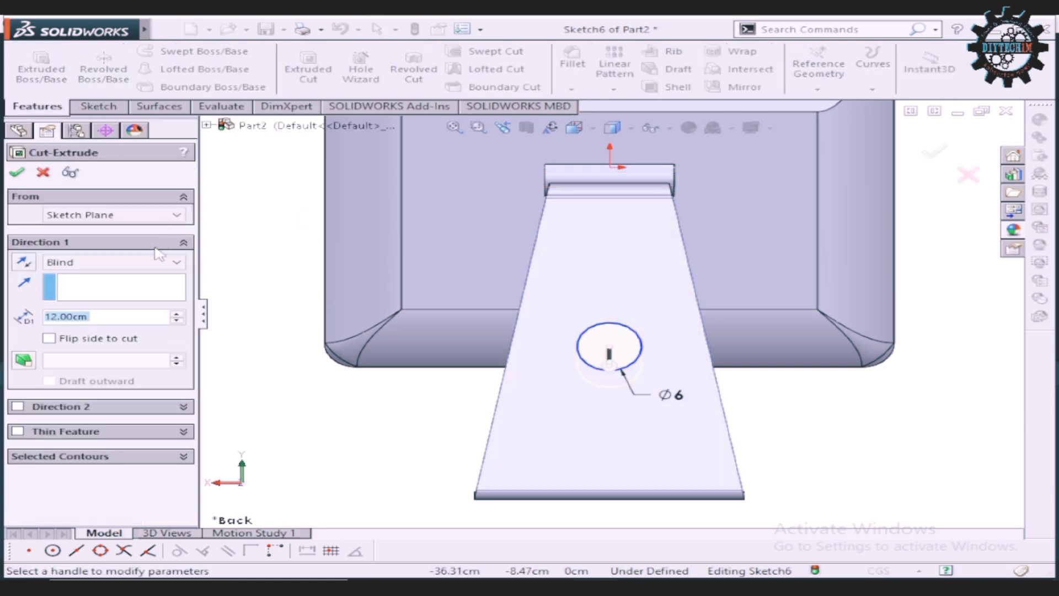
left_click(158, 263)
left_click(133, 303)
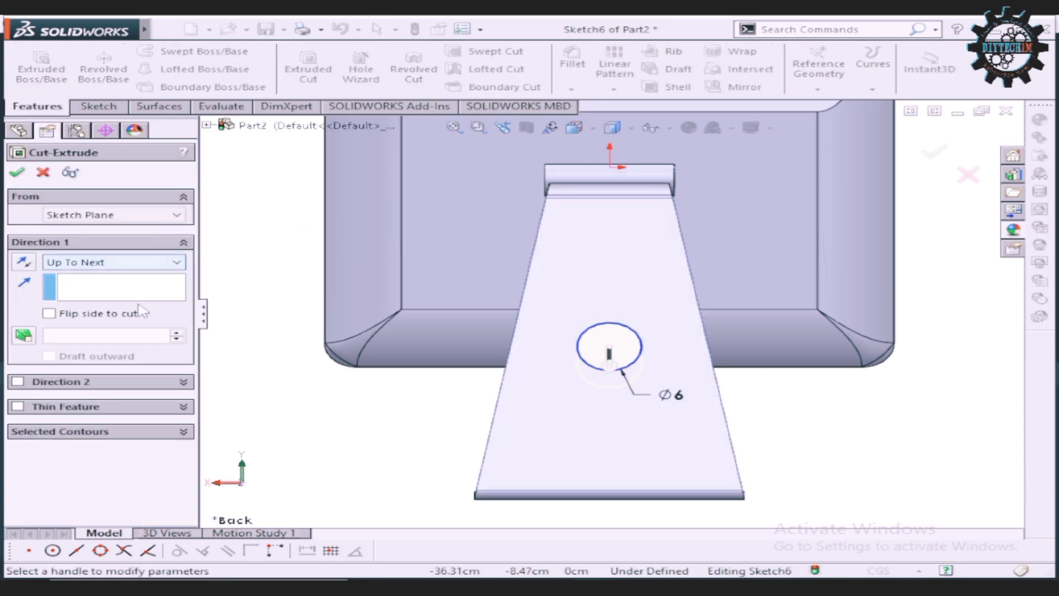
left_click(17, 172)
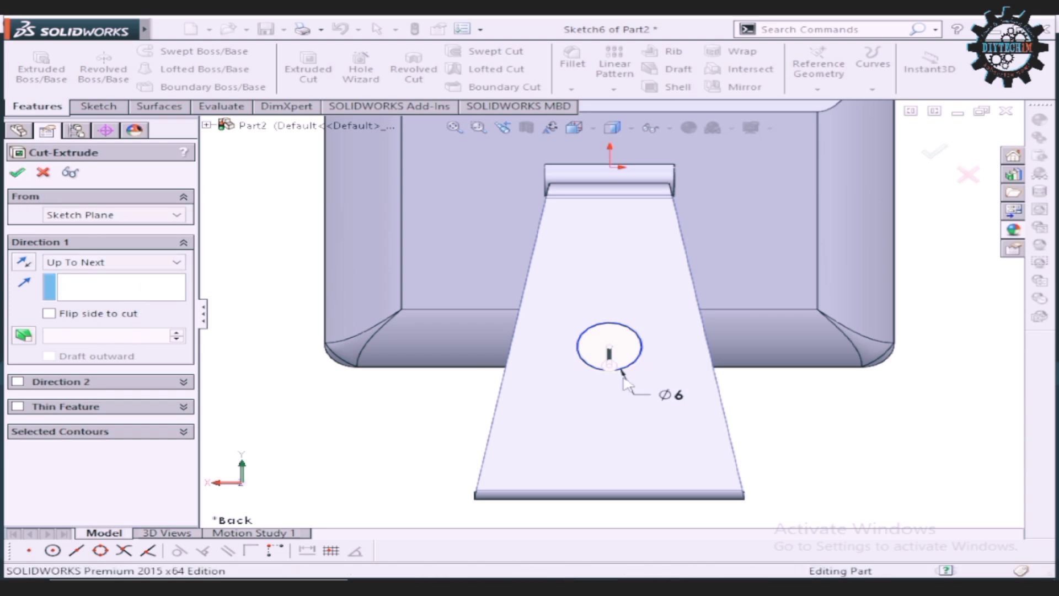
middle_click_drag(663, 364, 482, 409)
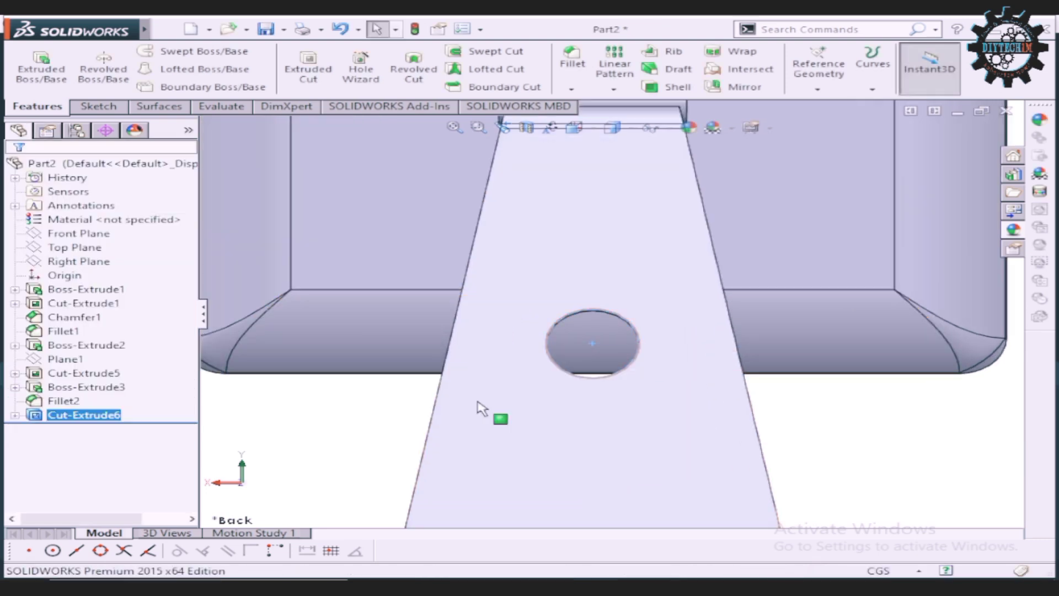
key("f")
left_click(369, 435)
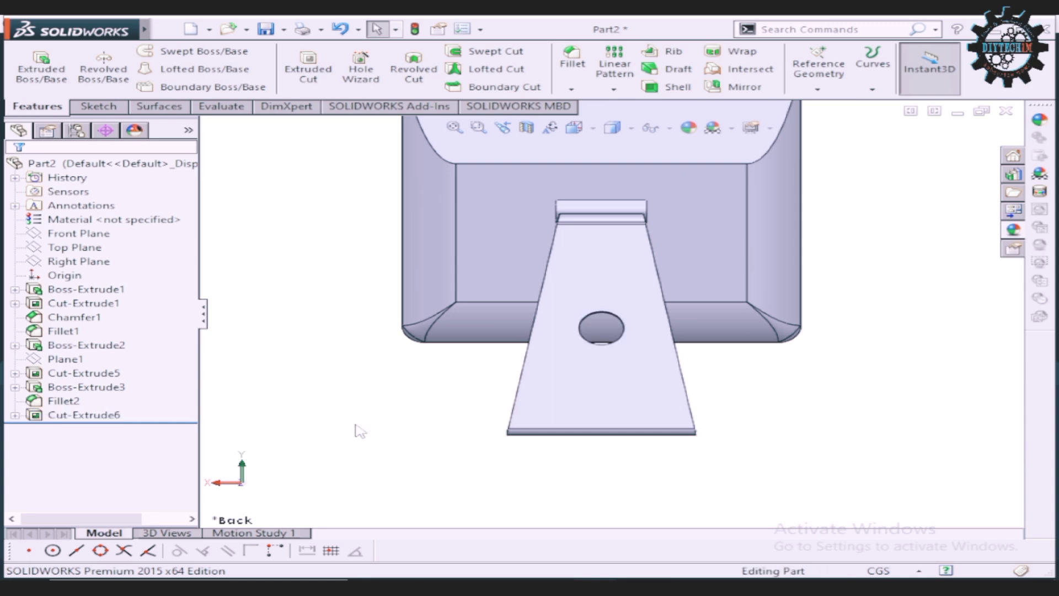
scroll(359, 431, "up", 3)
mouse_move(449, 456)
middle_mouse_down()
mouse_move(783, 412)
mouse_move(784, 371)
mouse_move(747, 388)
middle_mouse_up()
scroll(639, 383, "down", 3)
scroll(579, 400, "down", 5)
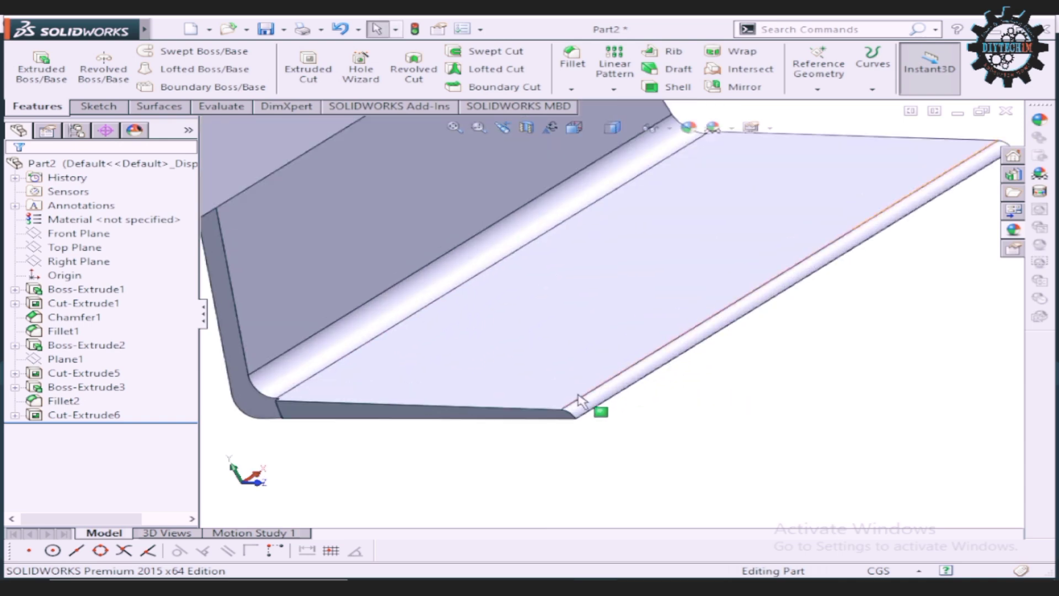
scroll(581, 401, "down", 3)
scroll(581, 401, "up", 3)
scroll(580, 401, "up", 3)
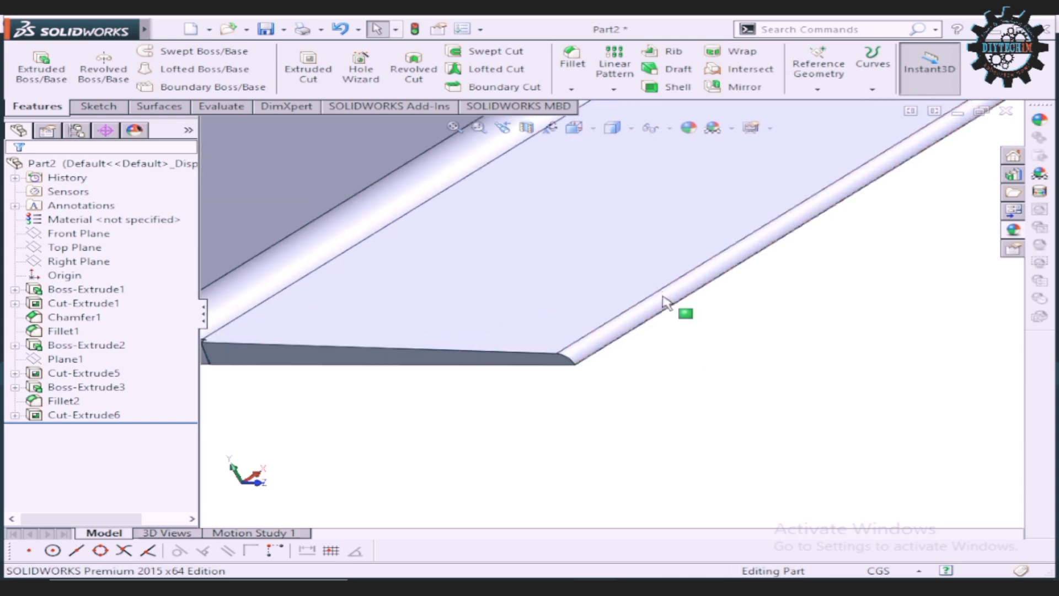
scroll(679, 308, "down", 2)
scroll(676, 304, "up", 3)
scroll(696, 259, "up", 1)
scroll(705, 232, "down", 2)
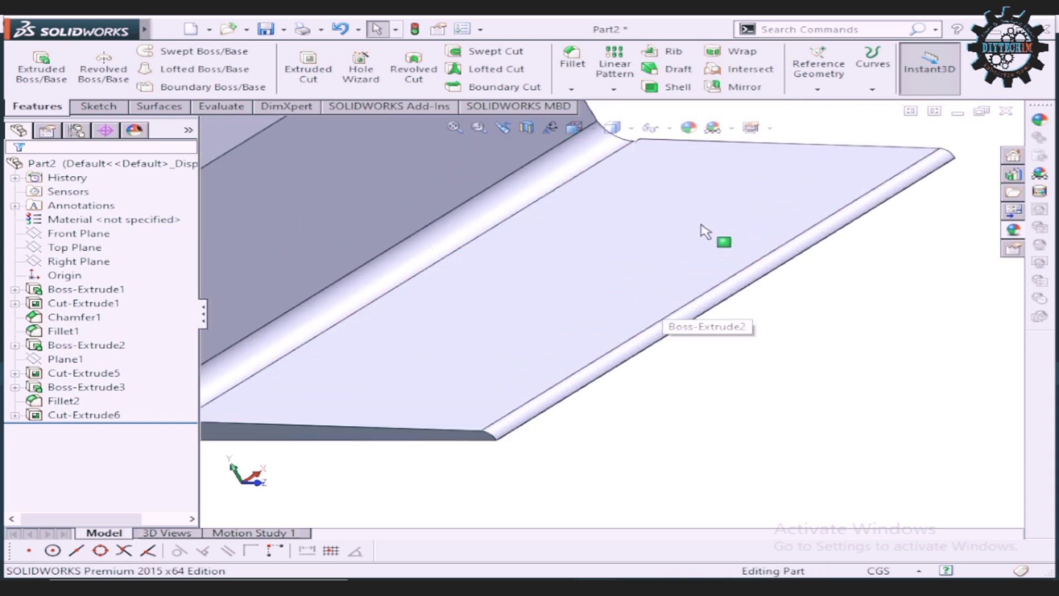
left_click(573, 61)
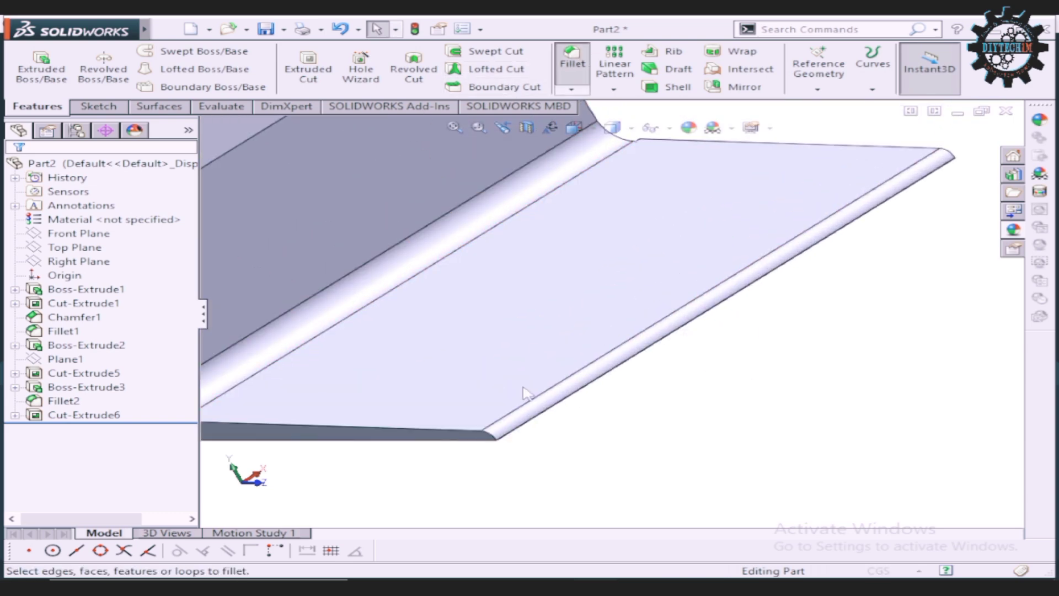
scroll(513, 436, "down", 2)
left_click(498, 452)
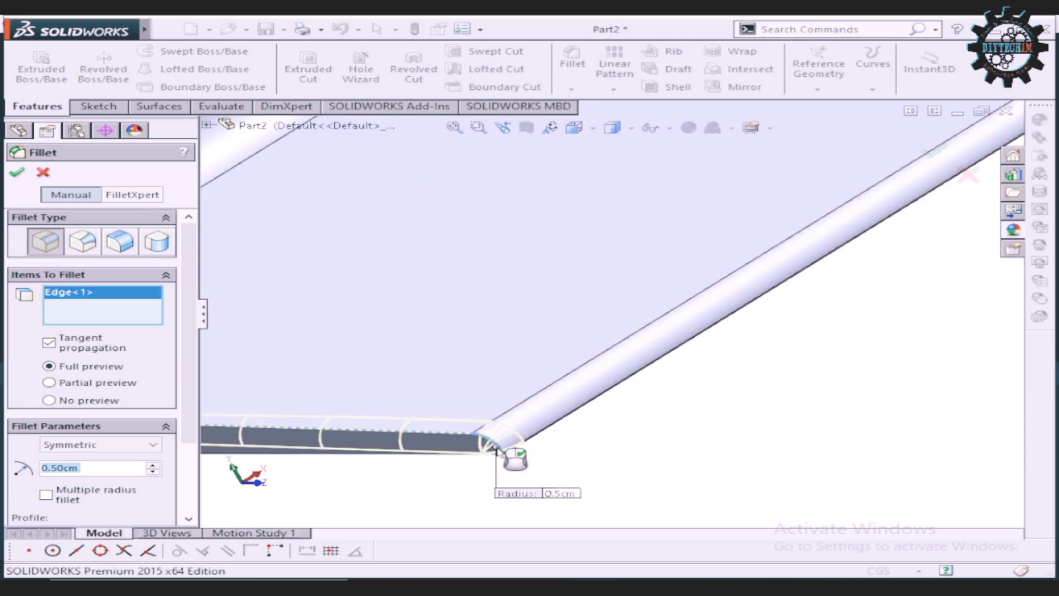
key("Return")
scroll(674, 457, "up", 4)
scroll(706, 235, "down", 1)
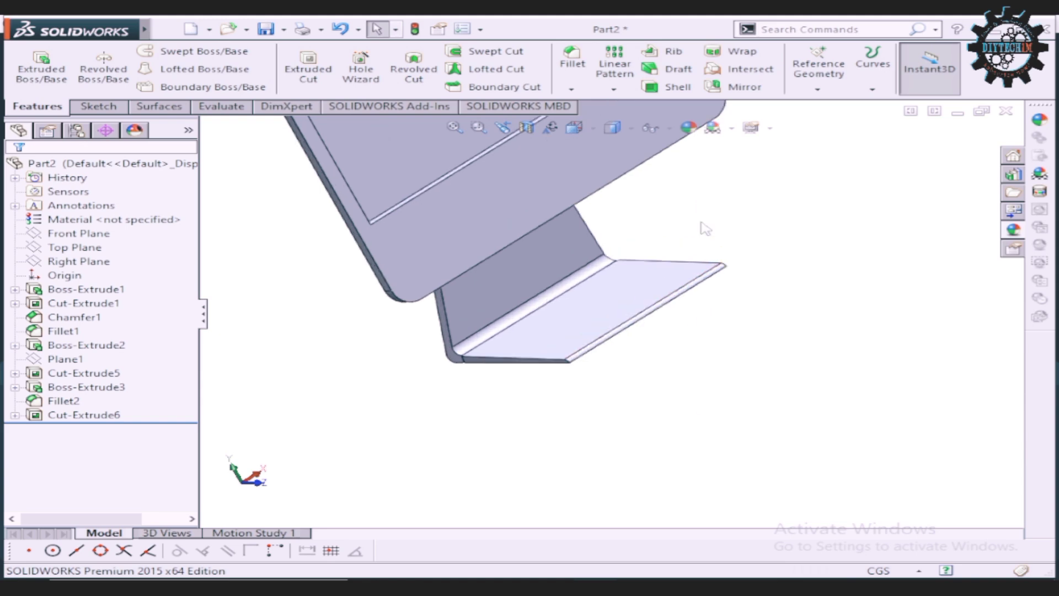
scroll(728, 315, "down", 2)
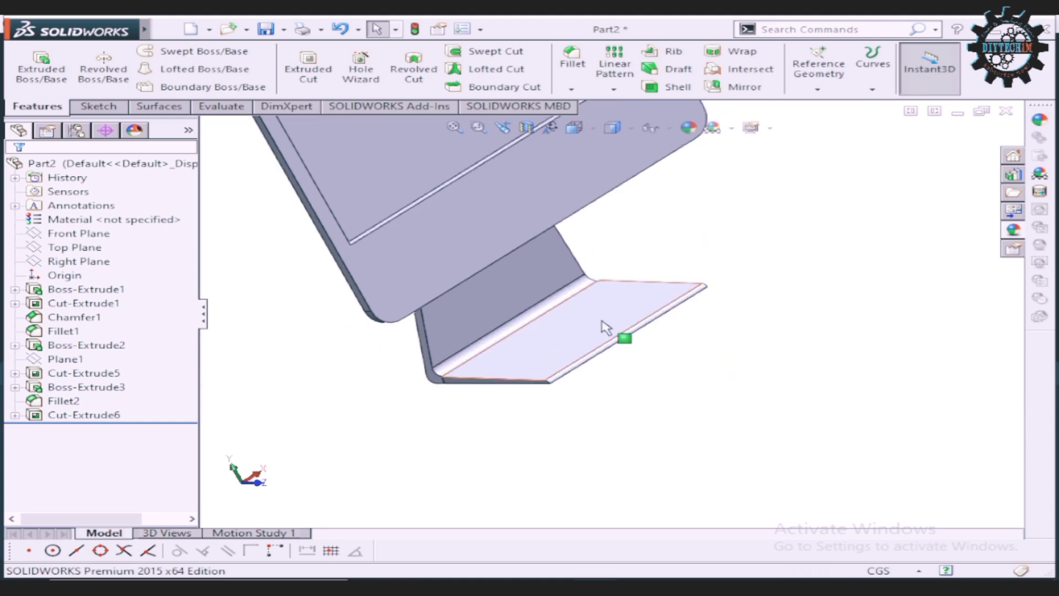
scroll(604, 326, "down", 1)
scroll(607, 326, "up", 3)
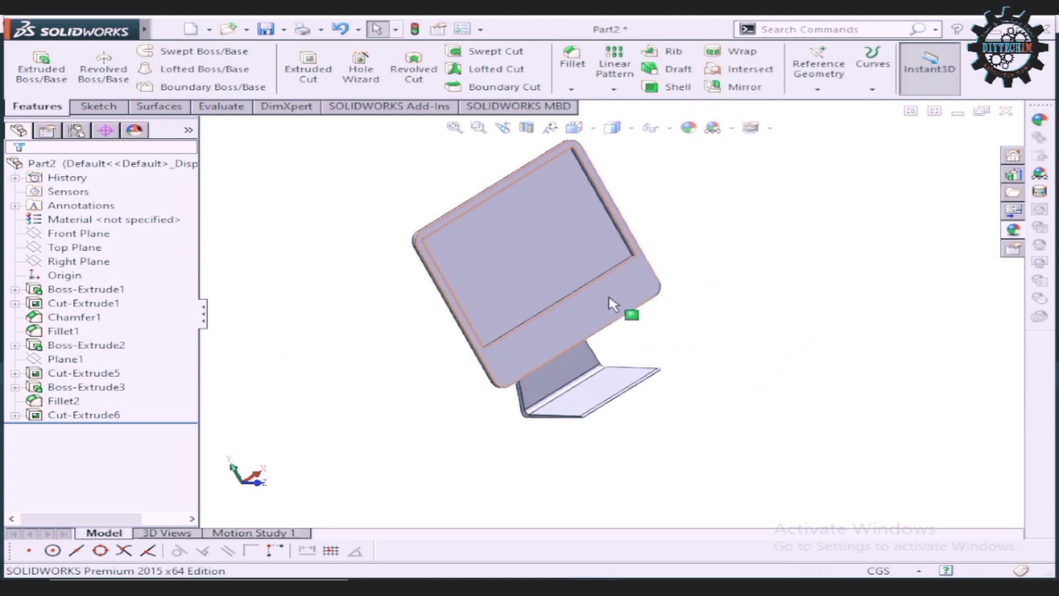
left_click(610, 314)
Step: Start a sketch on the monitor front and draw a horizontal line across the bezel
left_click(682, 259)
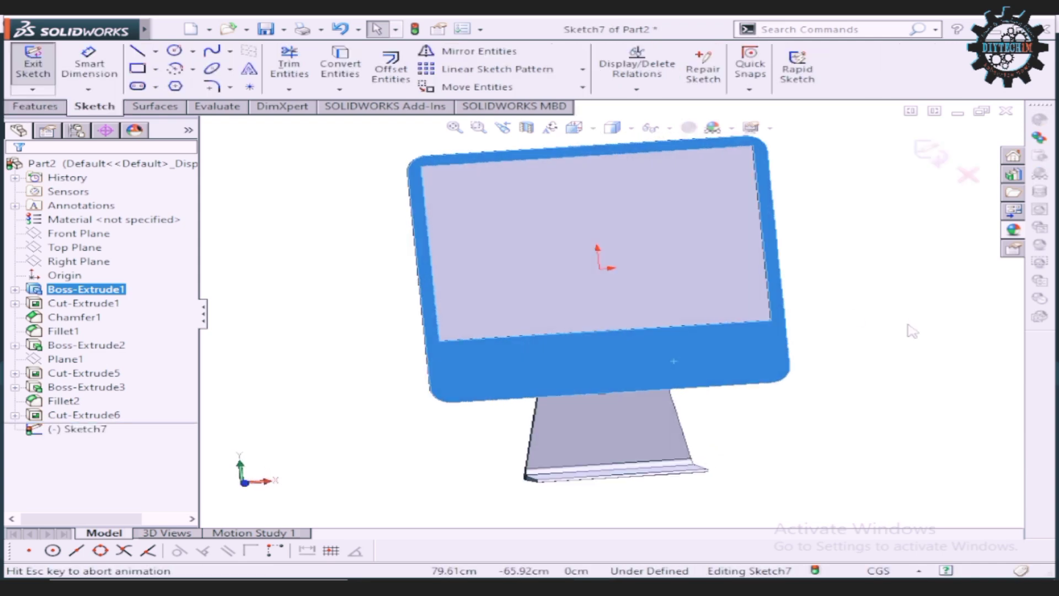
scroll(554, 336, "down", 2)
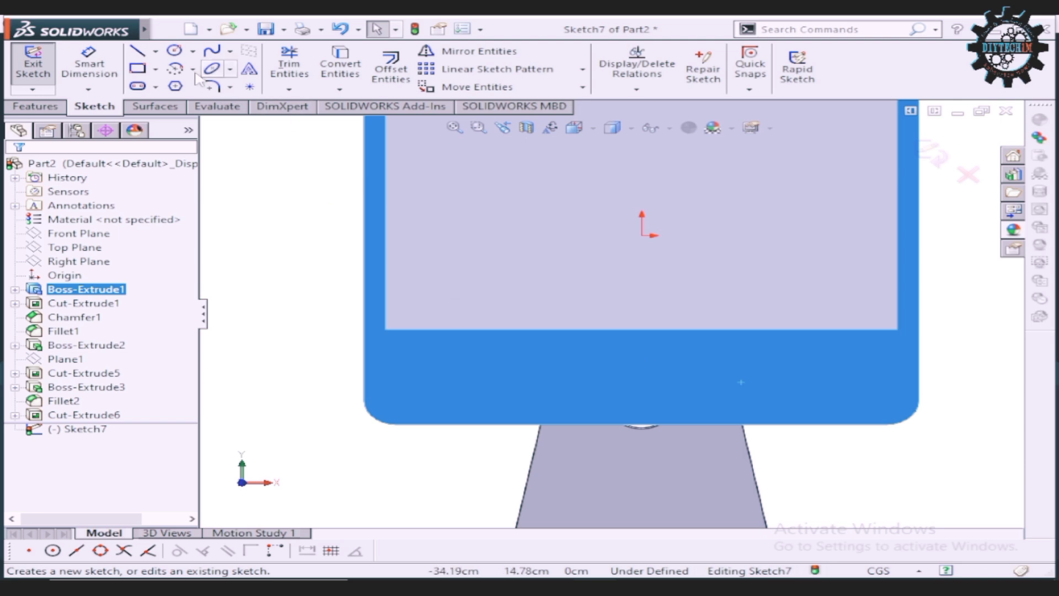
left_click(156, 51)
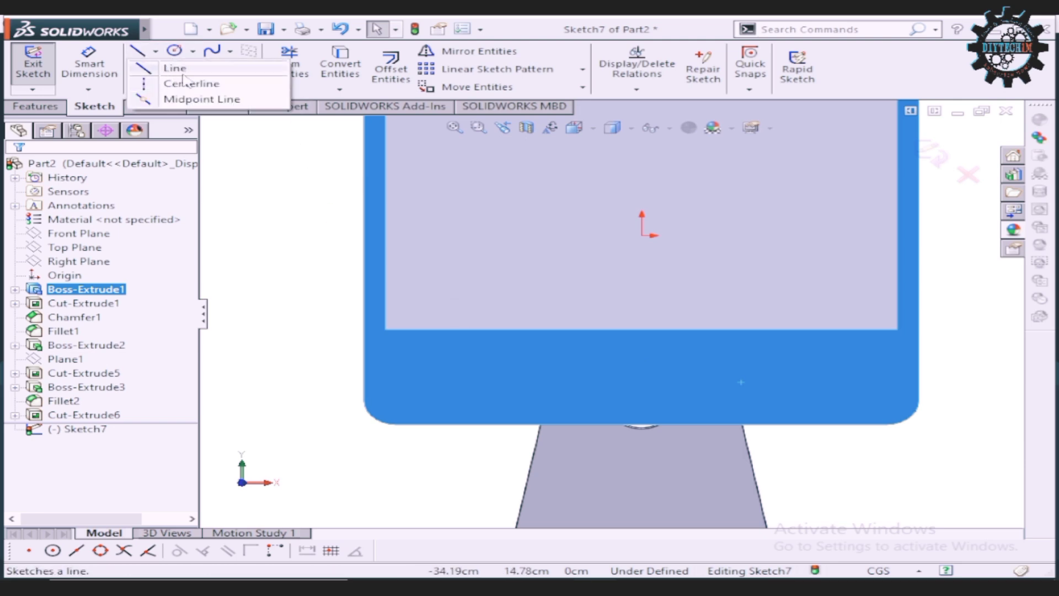
left_click(179, 69)
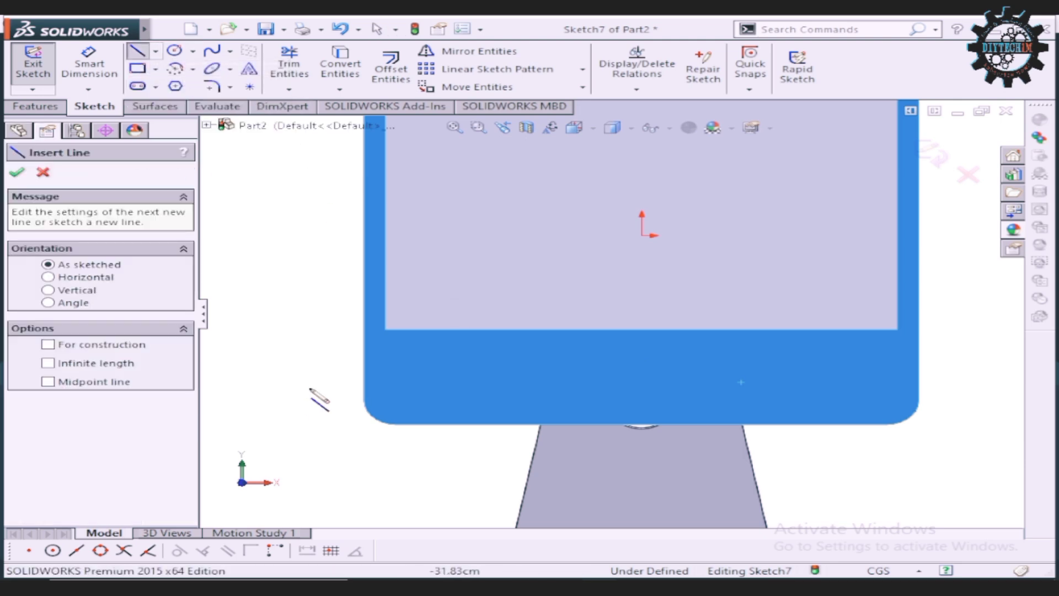
left_click(364, 360)
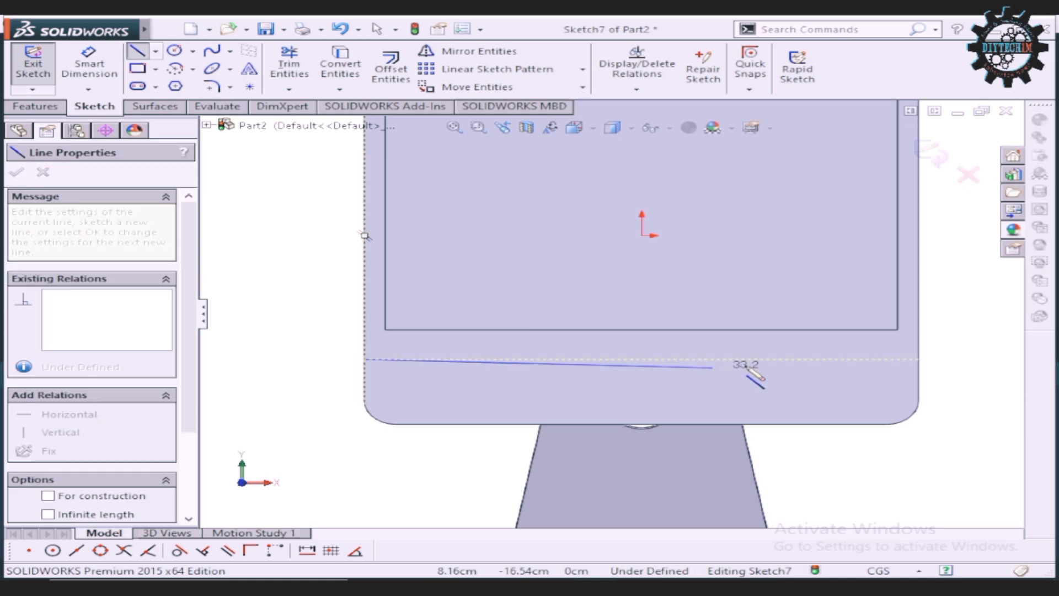
left_click(919, 360)
right_click(935, 337)
left_click(970, 334)
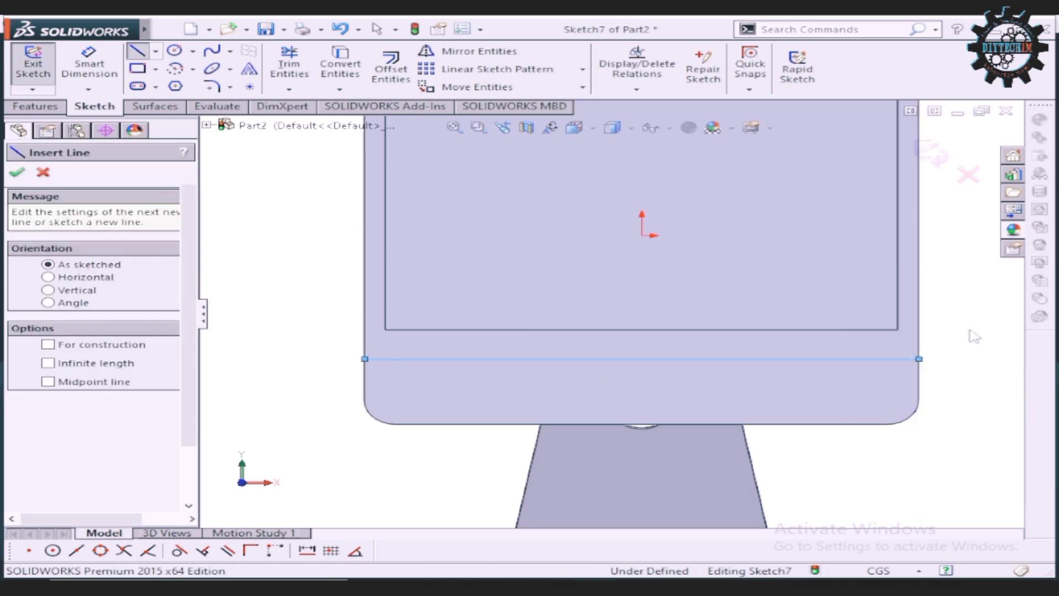
Step: Dimension the line 10 cm above the monitor's bottom edge, then zoom in on the bezel
left_click(89, 66)
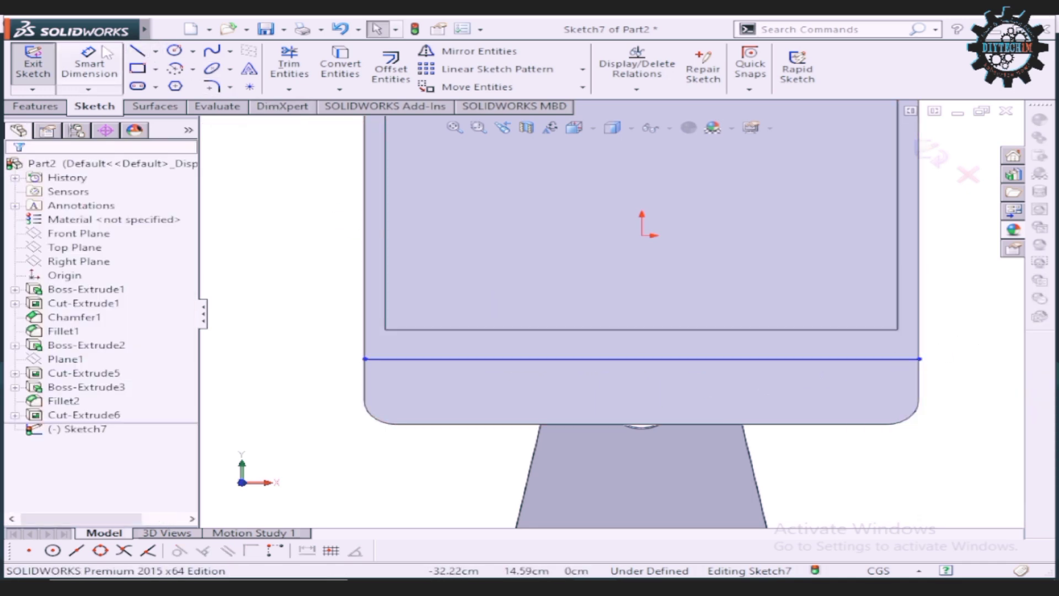
left_click(663, 364)
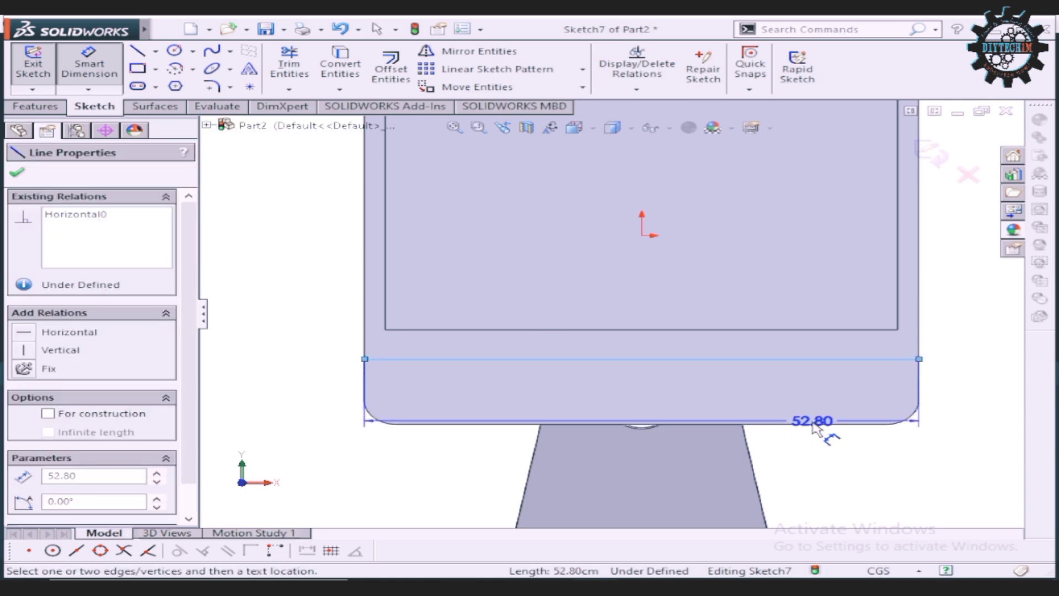
left_click(794, 423)
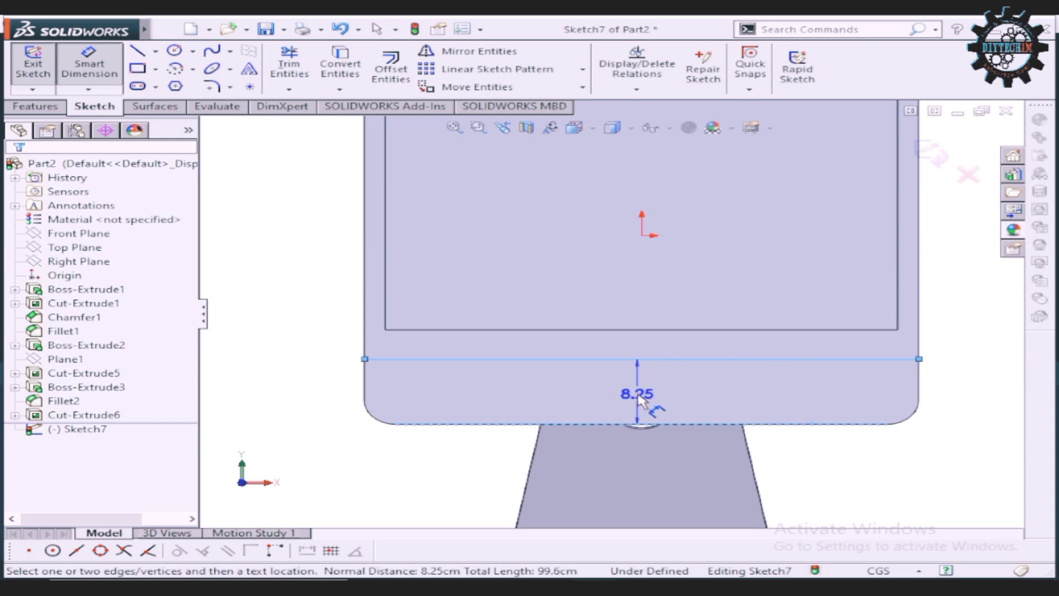
left_click(644, 404)
type("10")
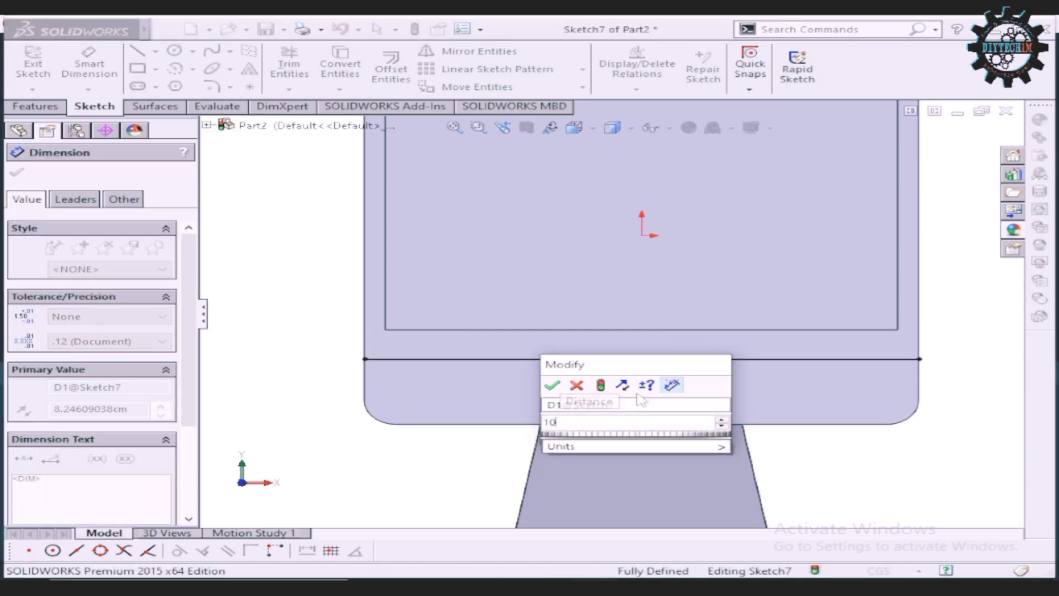
key("Return")
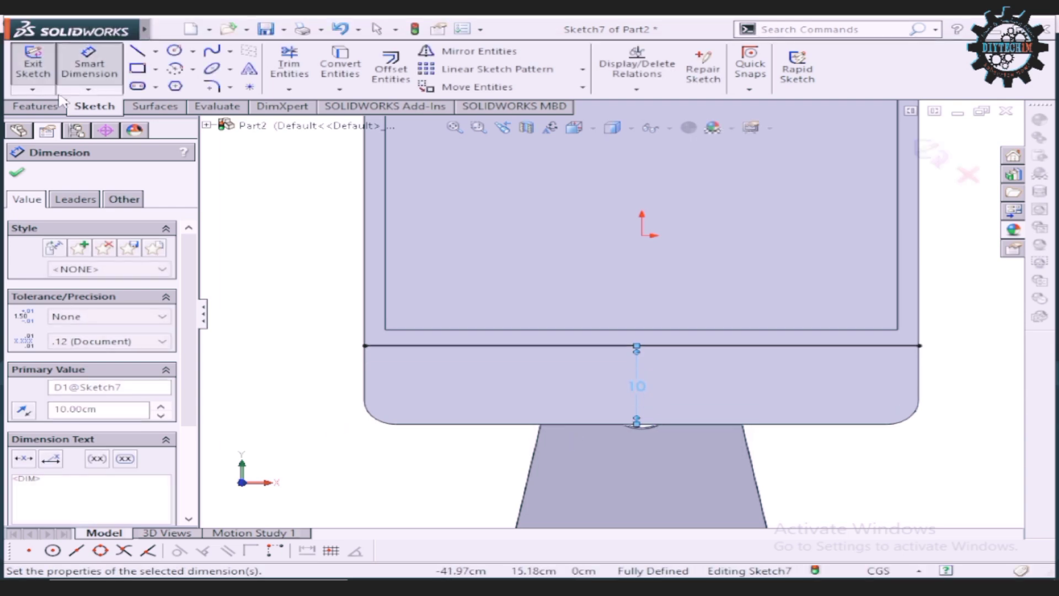
left_click(18, 173)
scroll(669, 359, "up", 4)
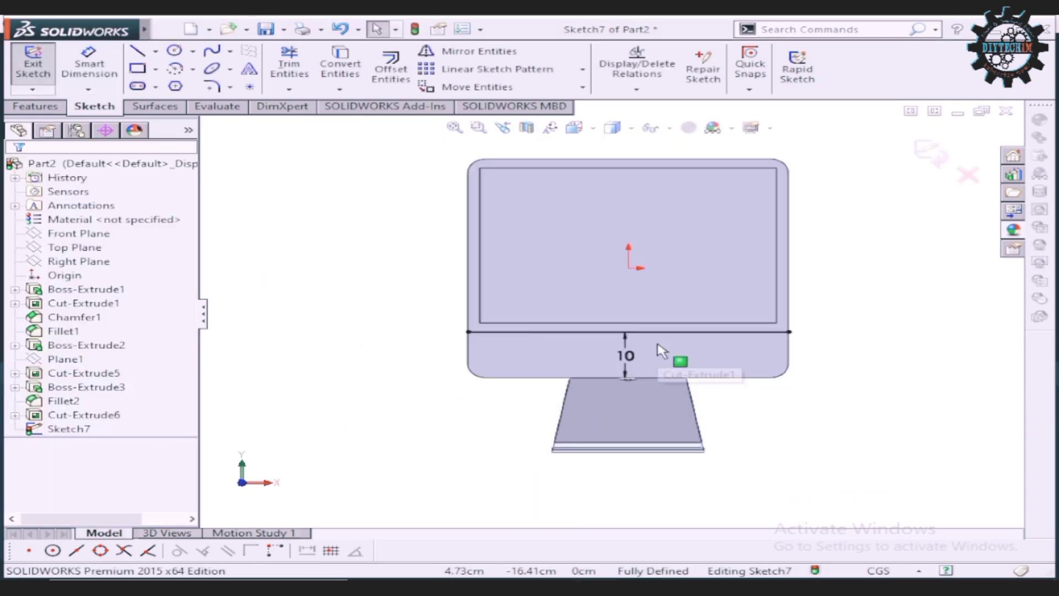
scroll(679, 350, "down", 3)
scroll(897, 345, "up", 1)
scroll(896, 346, "up", 1)
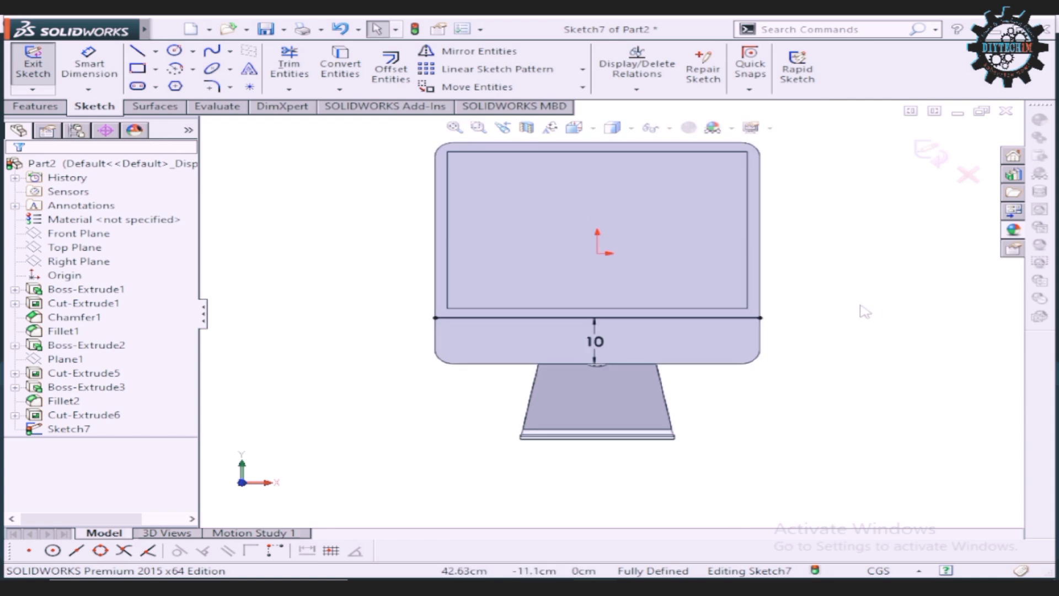
mouse_move(865, 312)
middle_mouse_down()
mouse_move(816, 310)
mouse_move(795, 324)
middle_mouse_up()
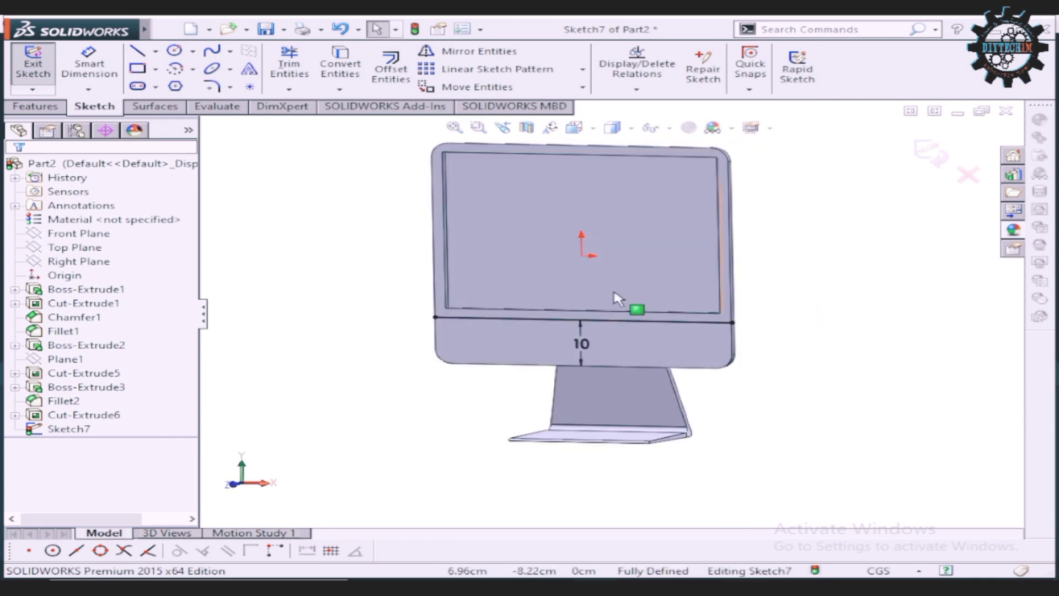
scroll(634, 307, "down", 3)
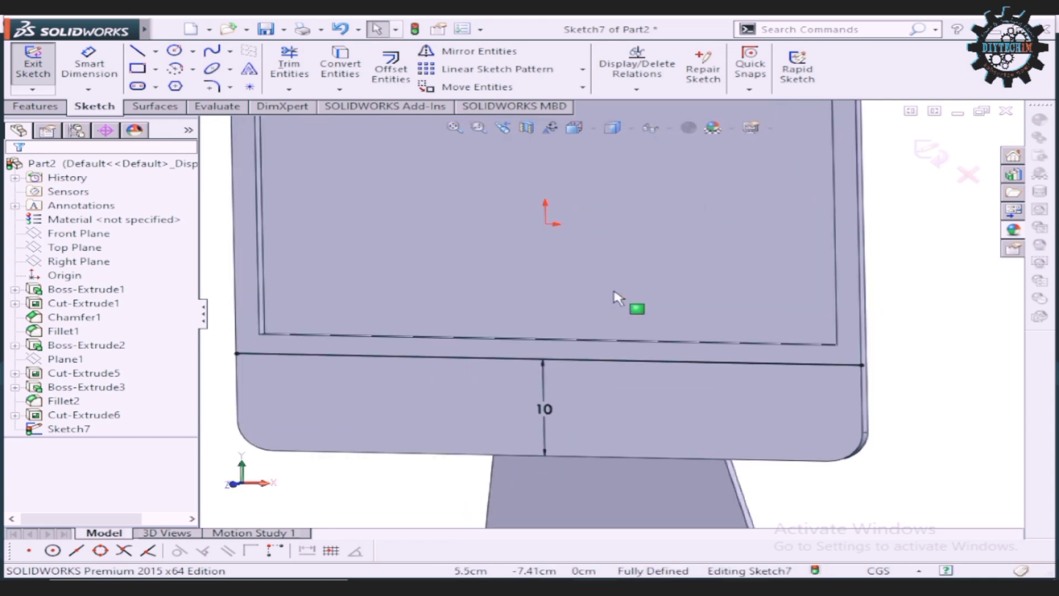
left_click(53, 109)
left_click(296, 67)
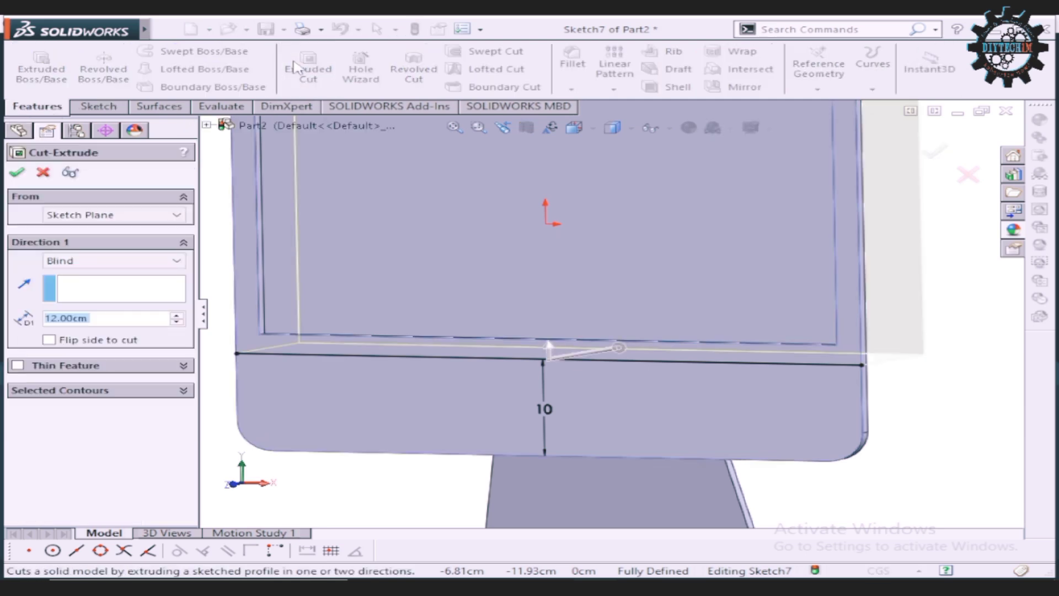
key("Escape")
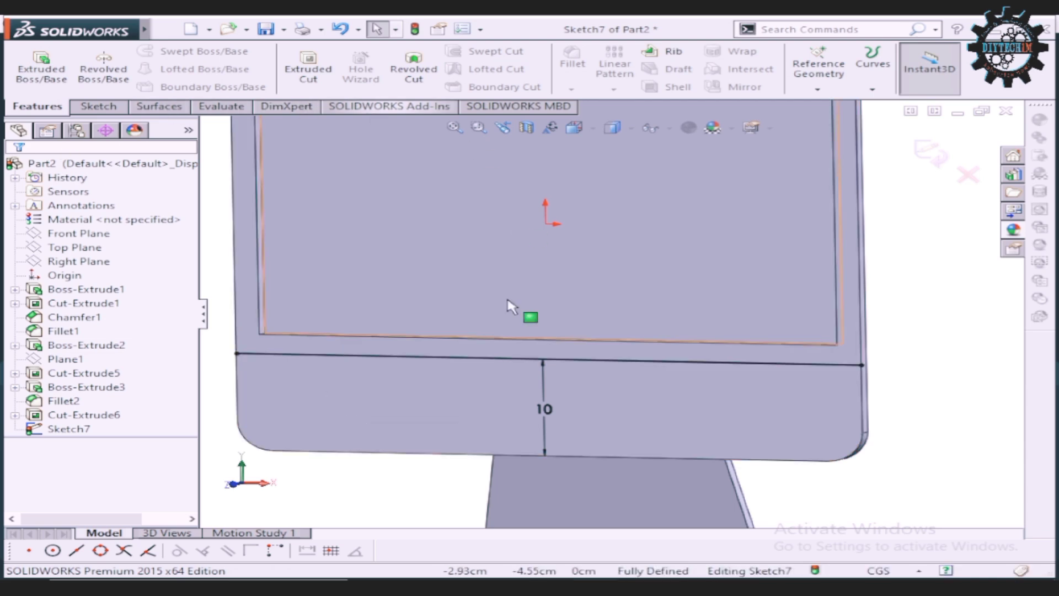
left_click(503, 409)
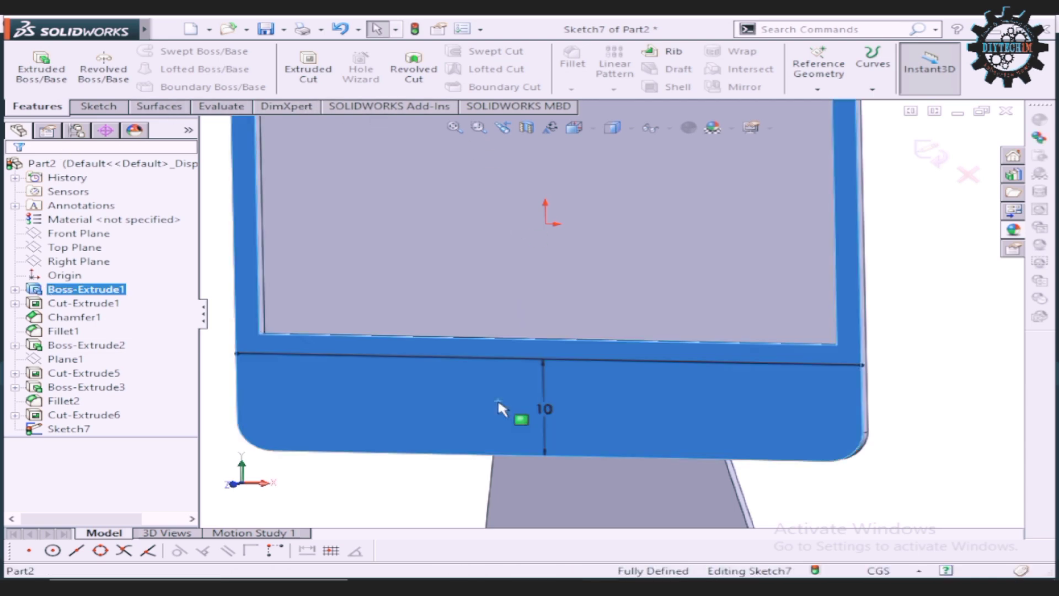
key("Escape")
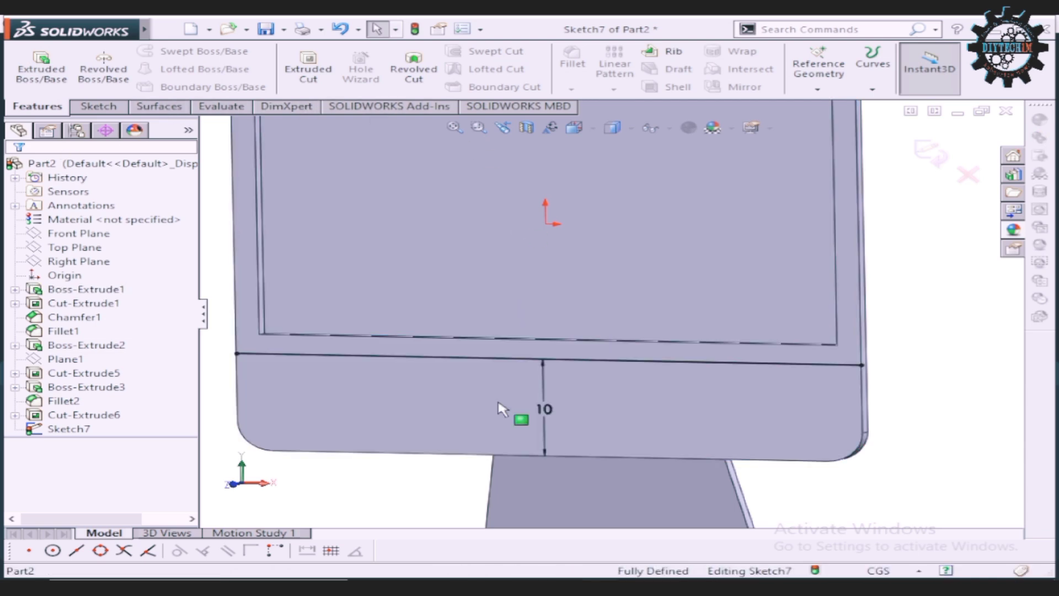
left_click(94, 107)
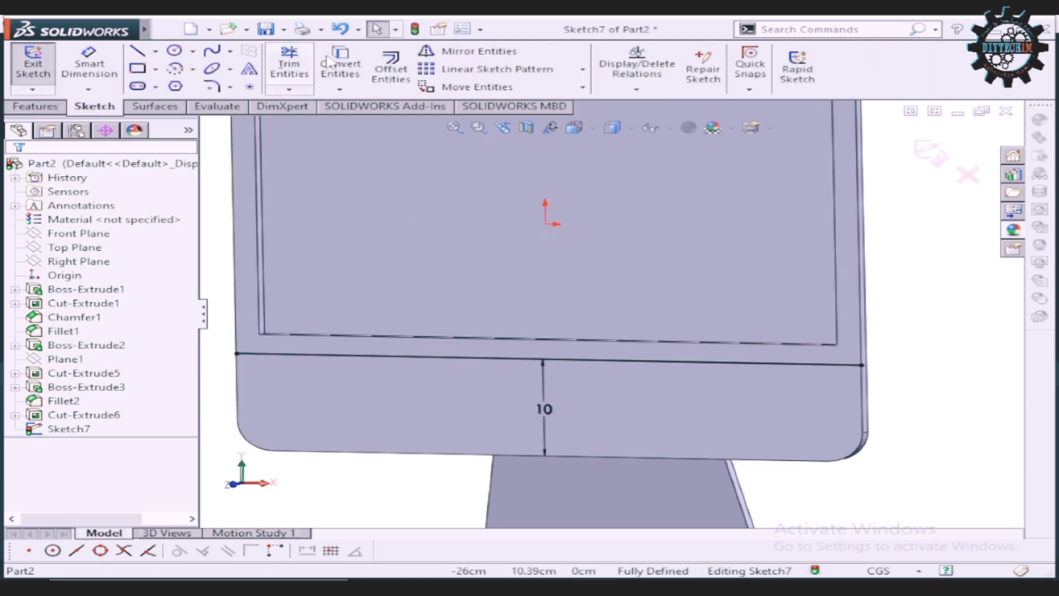
Step: Convert the monitor's left, right and bottom edges plus both lower rounded corners into Sketch7
left_click(345, 65)
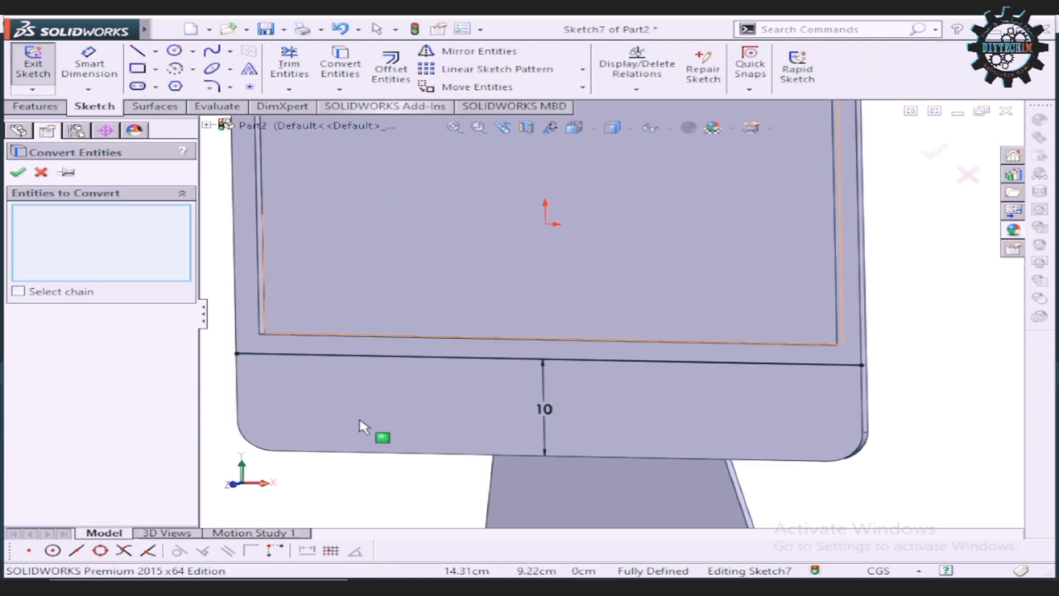
left_click(237, 396)
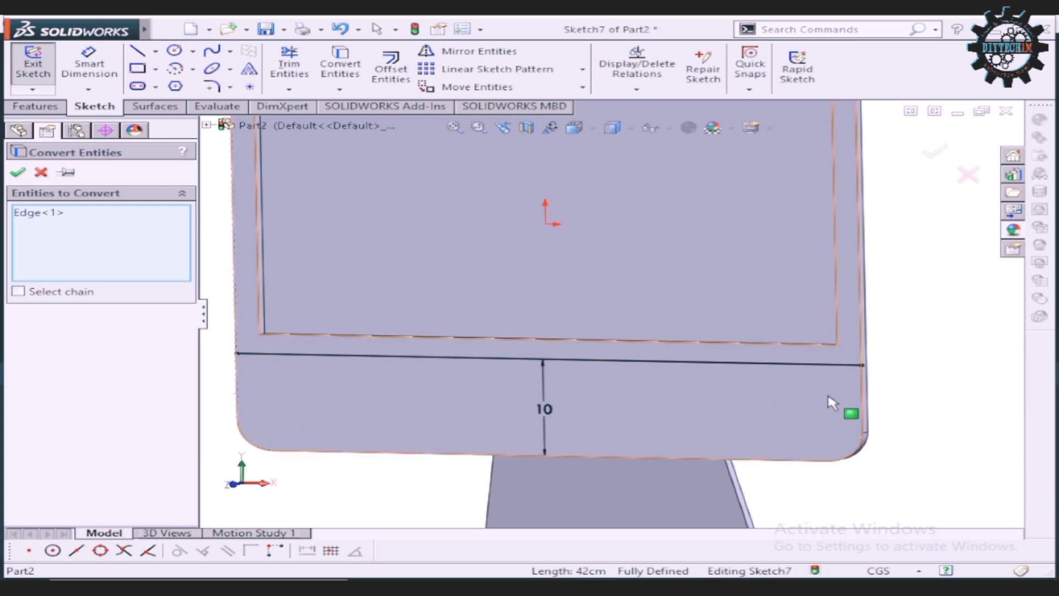
left_click(862, 402)
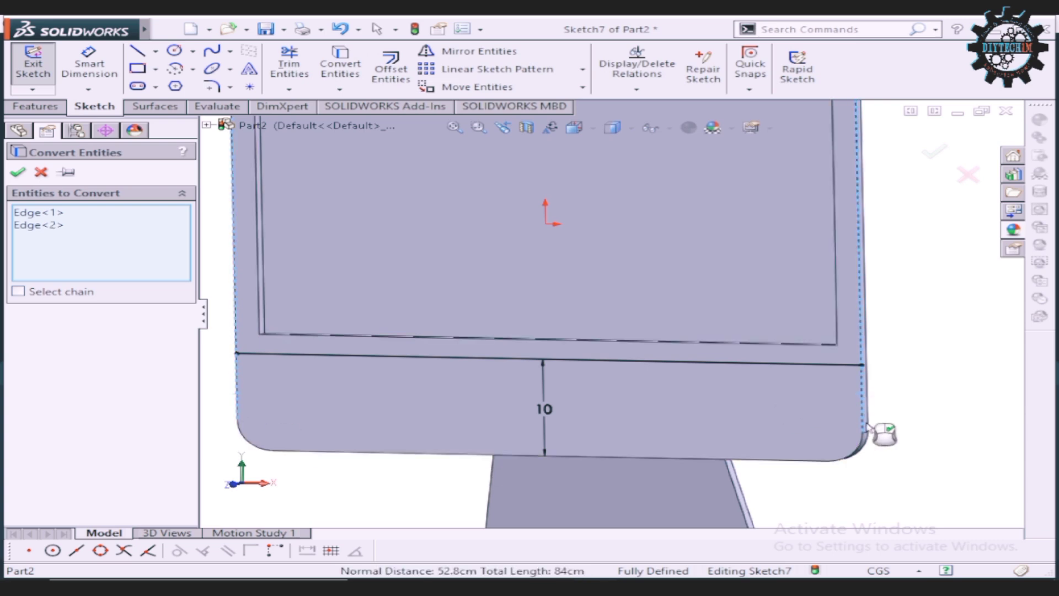
left_click(860, 451)
left_click(788, 466)
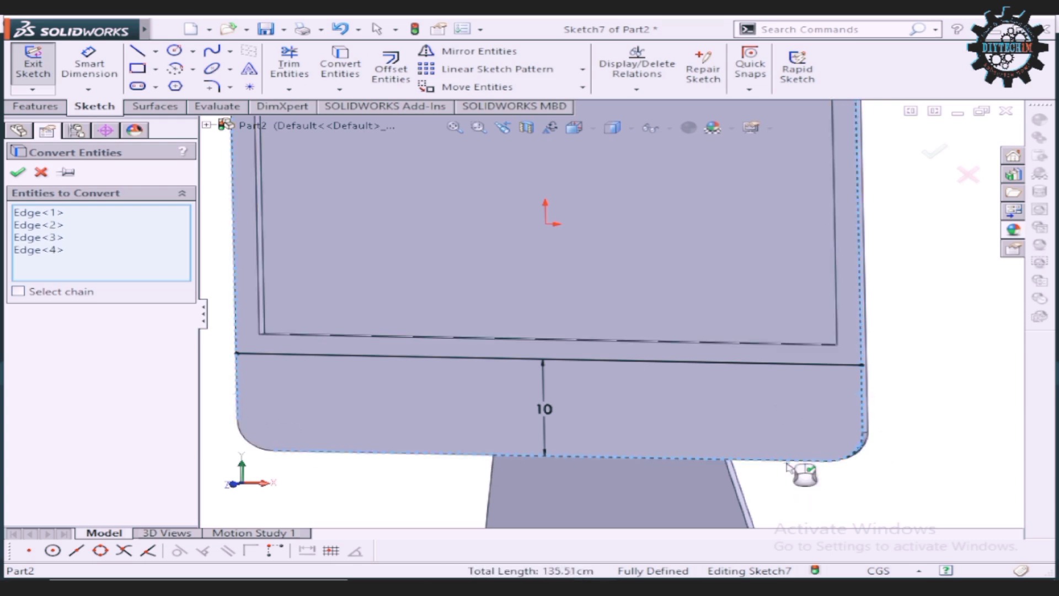
left_click(261, 450)
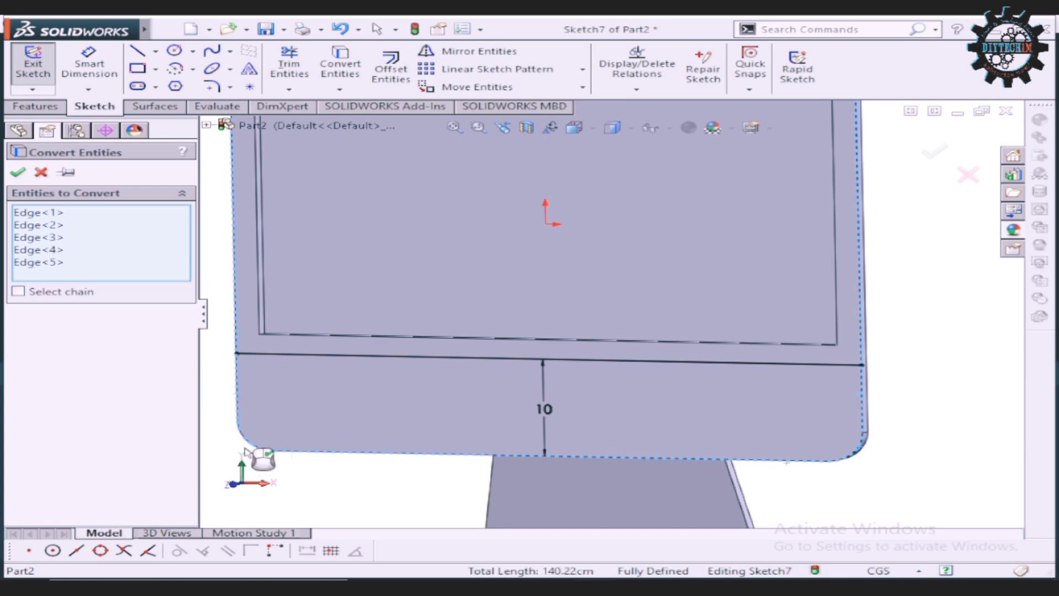
left_click(18, 171)
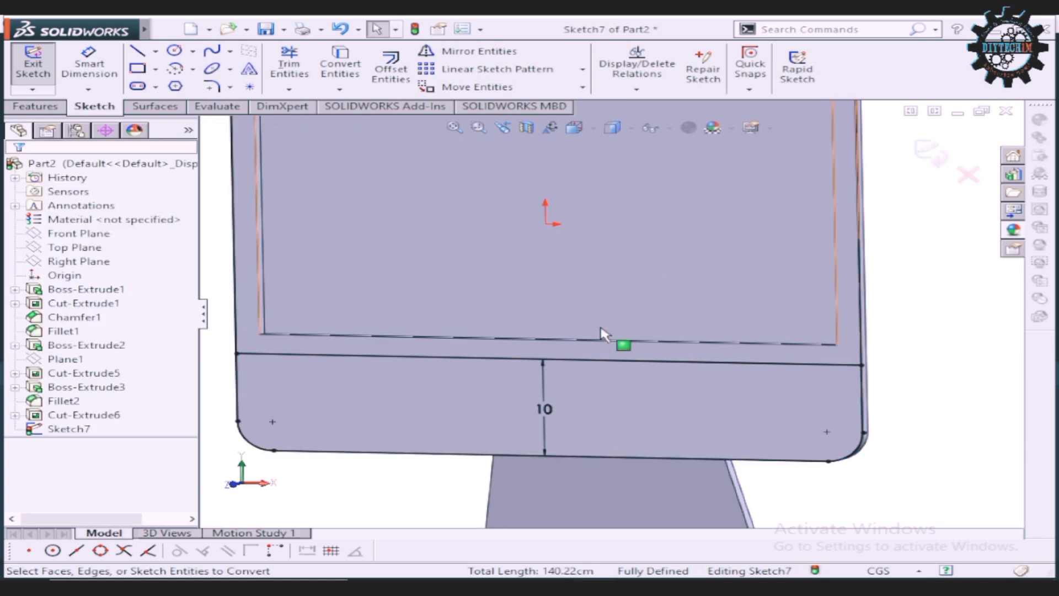
scroll(603, 331, "up", 3)
scroll(586, 164, "up", 1)
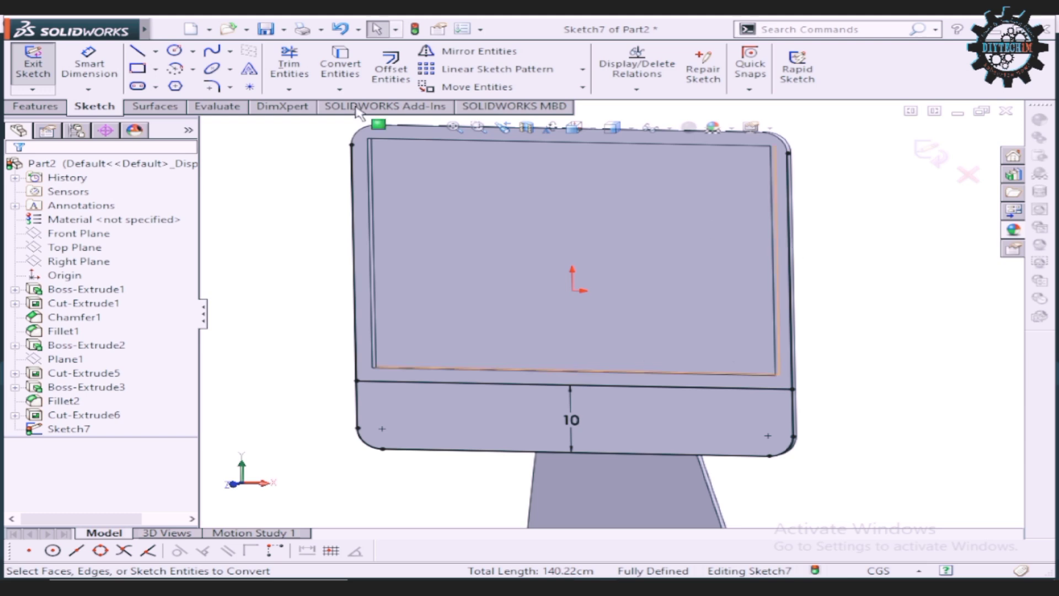
Step: Open and close Trim Entities without trimming, then switch to the Features commands
left_click(289, 62)
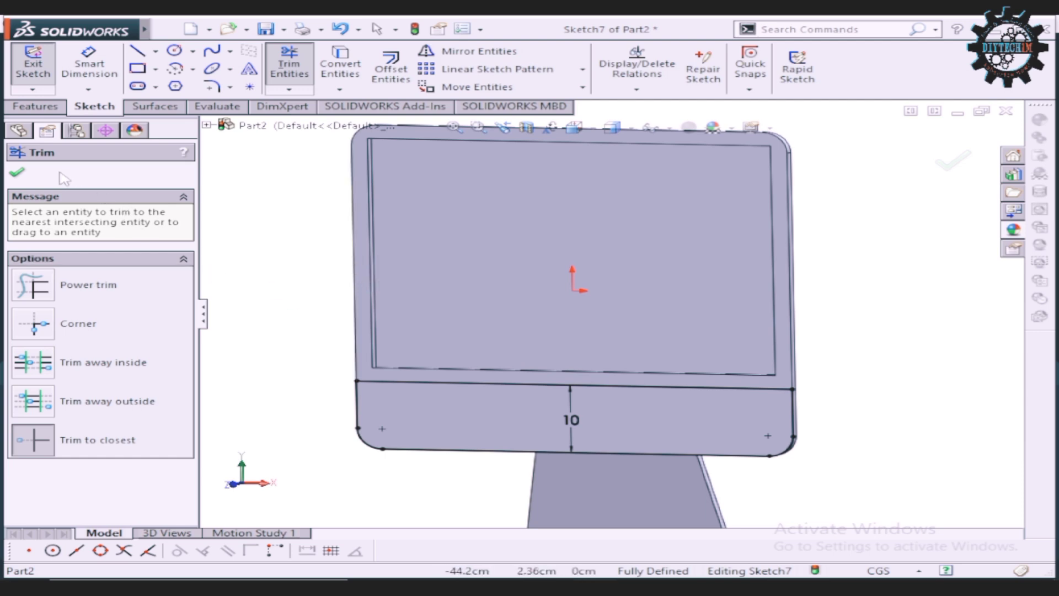
left_click(28, 176)
scroll(552, 429, "down", 1)
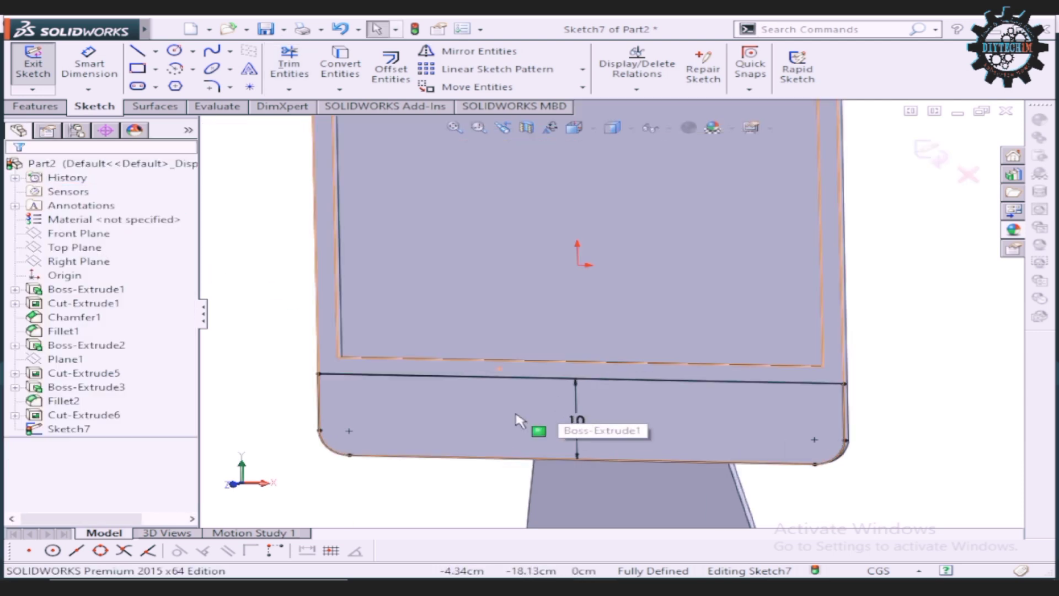
left_click(35, 106)
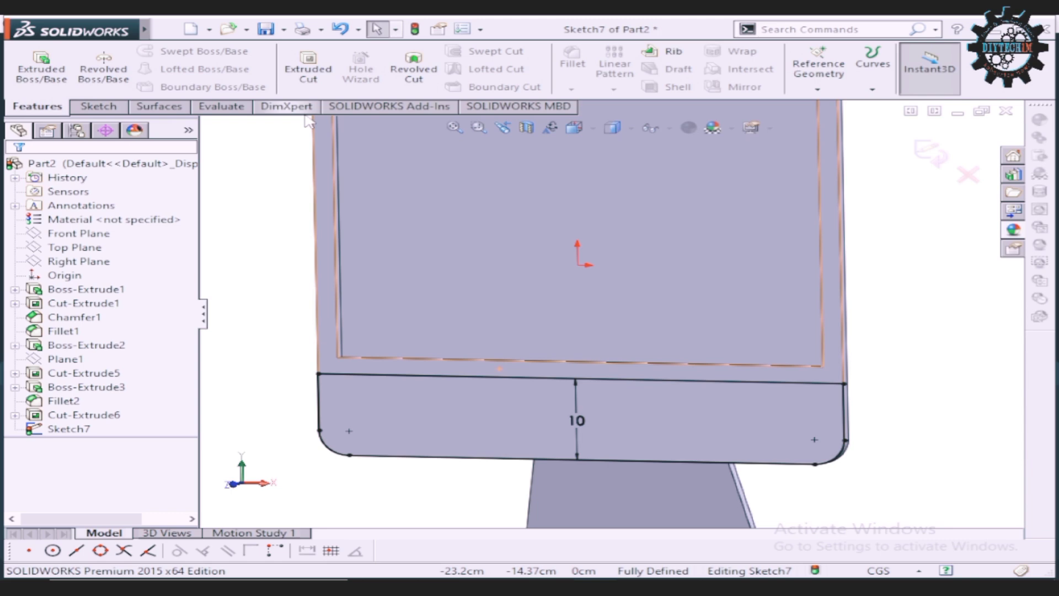
Step: Recess the lower bezel profile with a 0.01 cm blind extruded cut, creating Cut-Extrude7
left_click(308, 65)
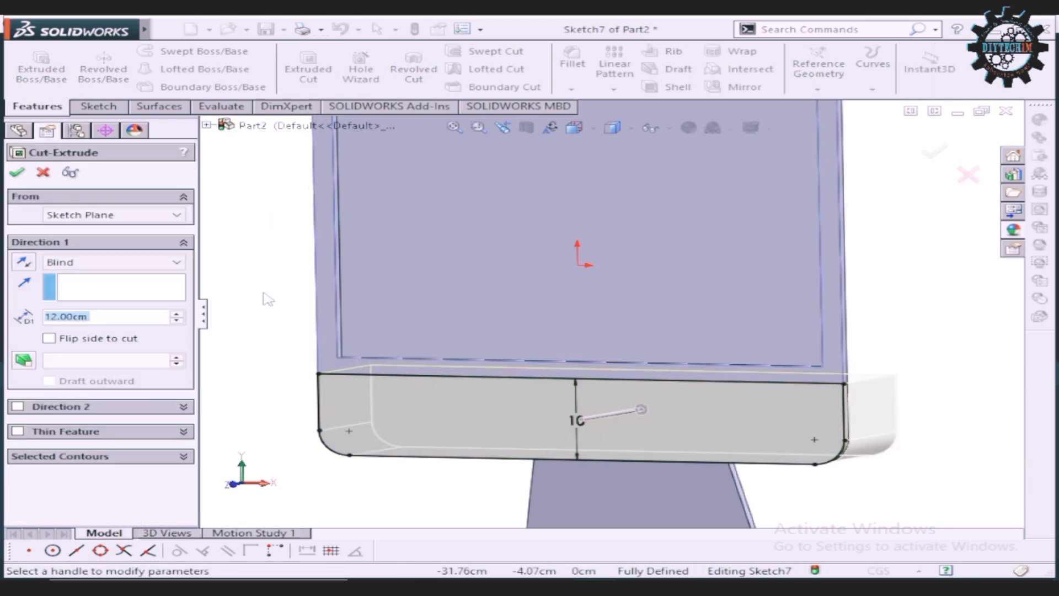
type("0.")
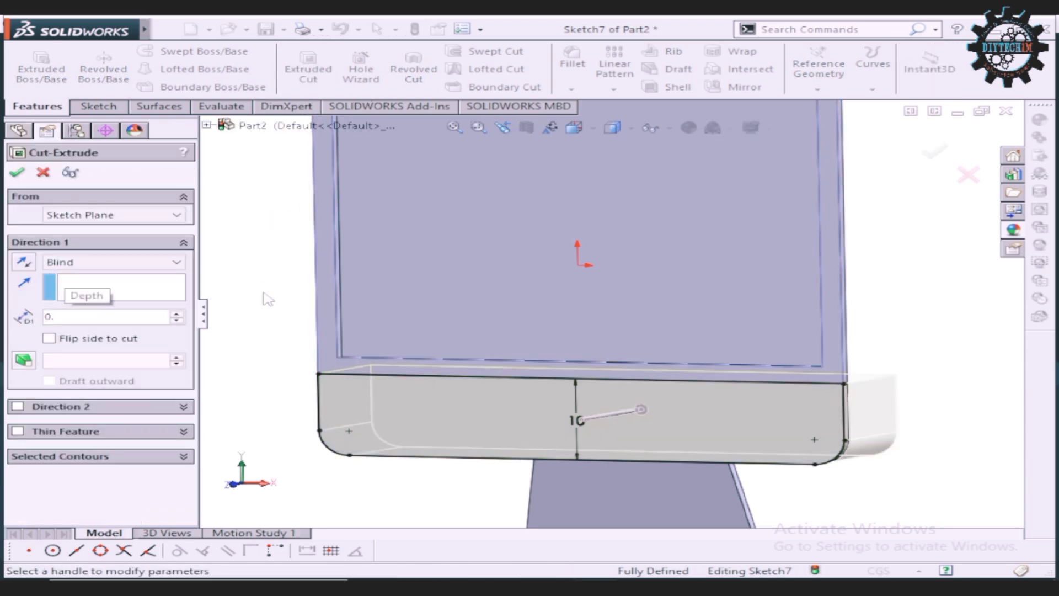
type("5")
key("Return")
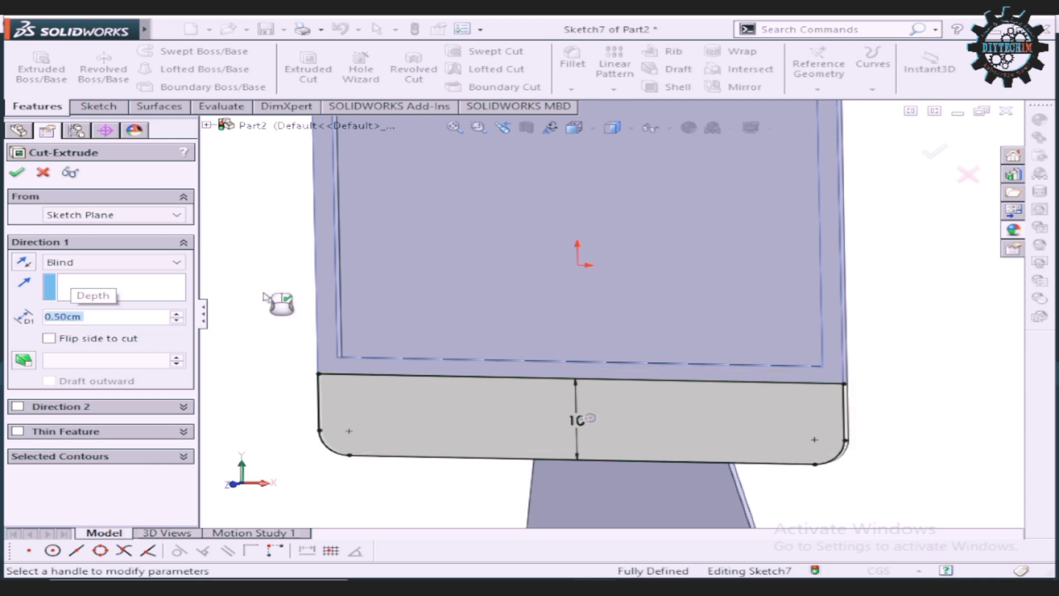
type("0")
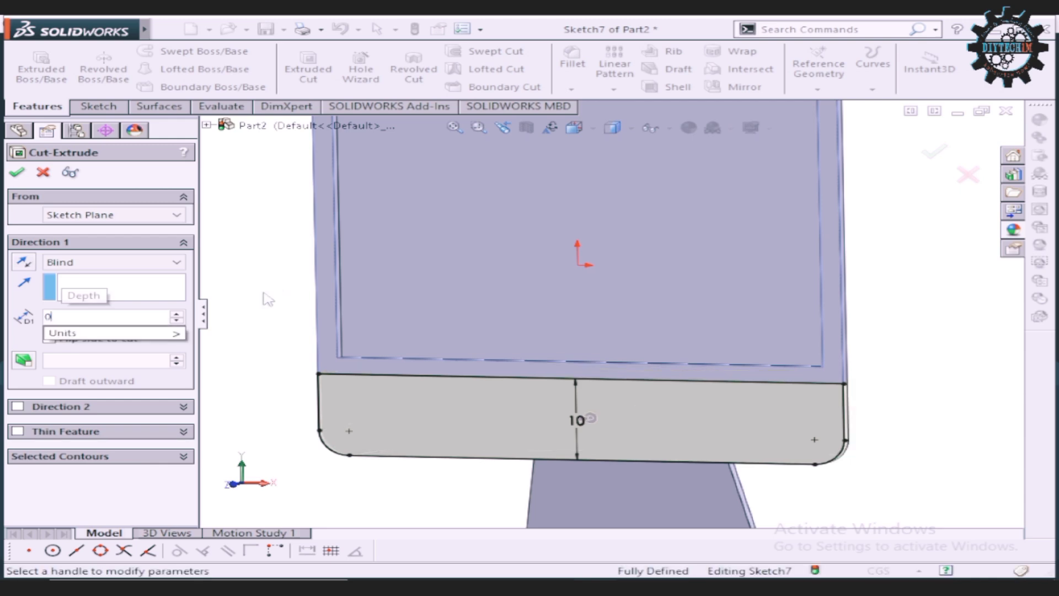
type(".01")
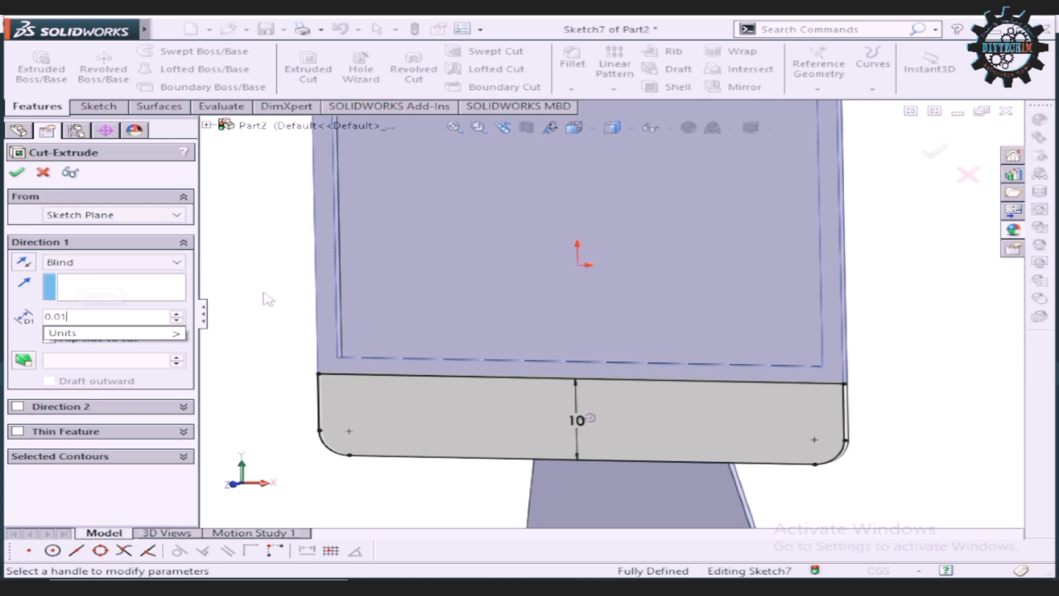
key("Return")
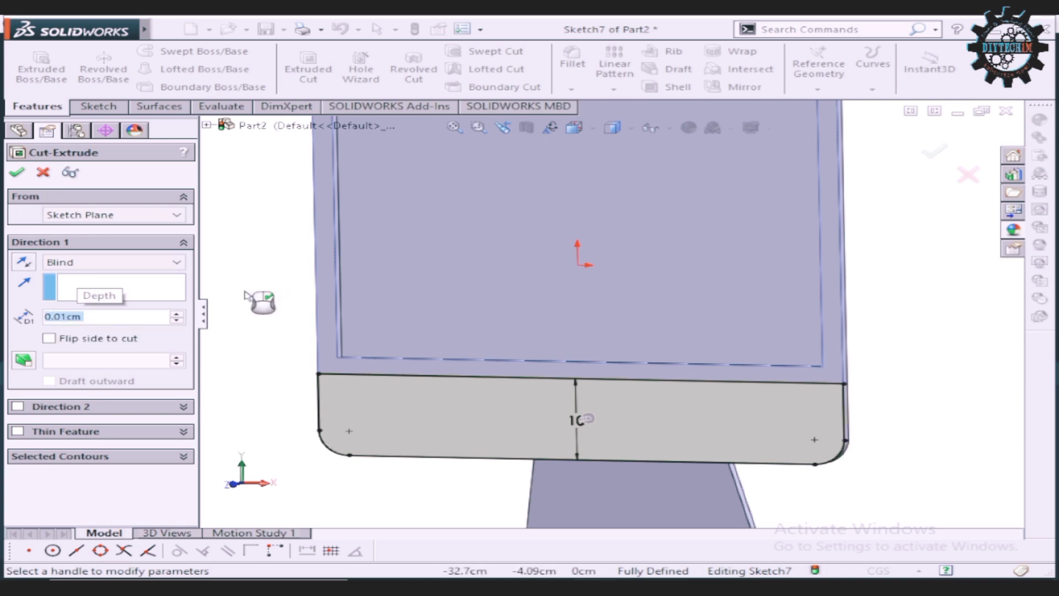
key("Return")
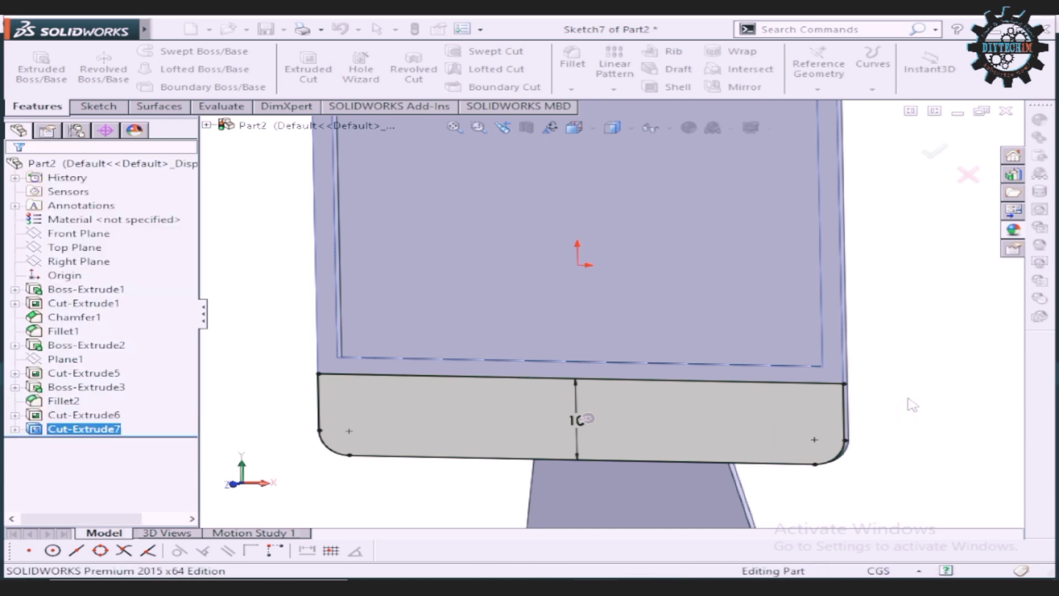
Step: Orbit and zoom around the model to check the lower bezel recess
middle_click_drag(913, 393, 986, 365)
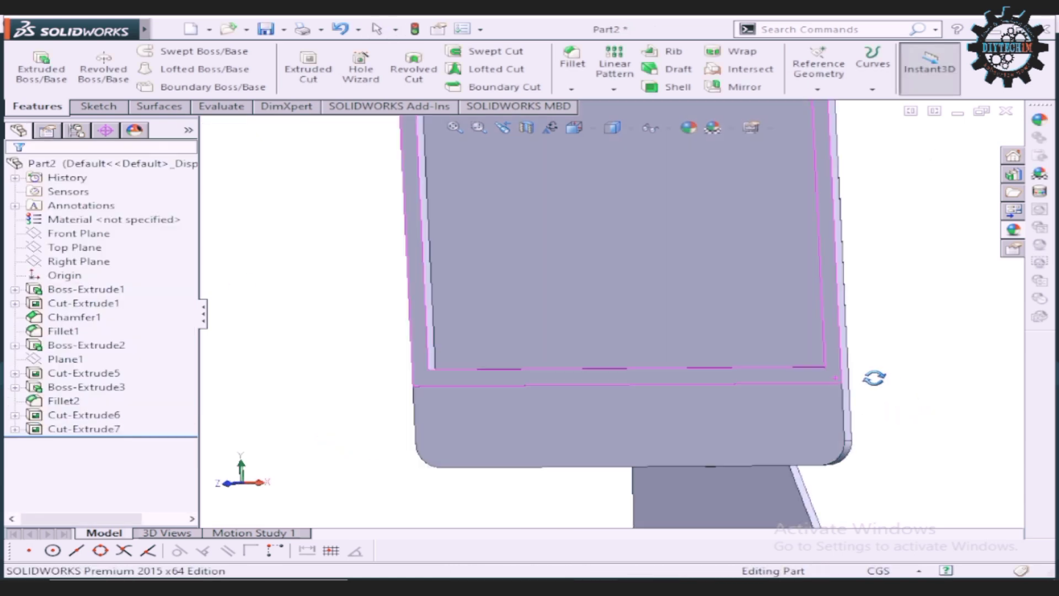
scroll(927, 374, "up", 2)
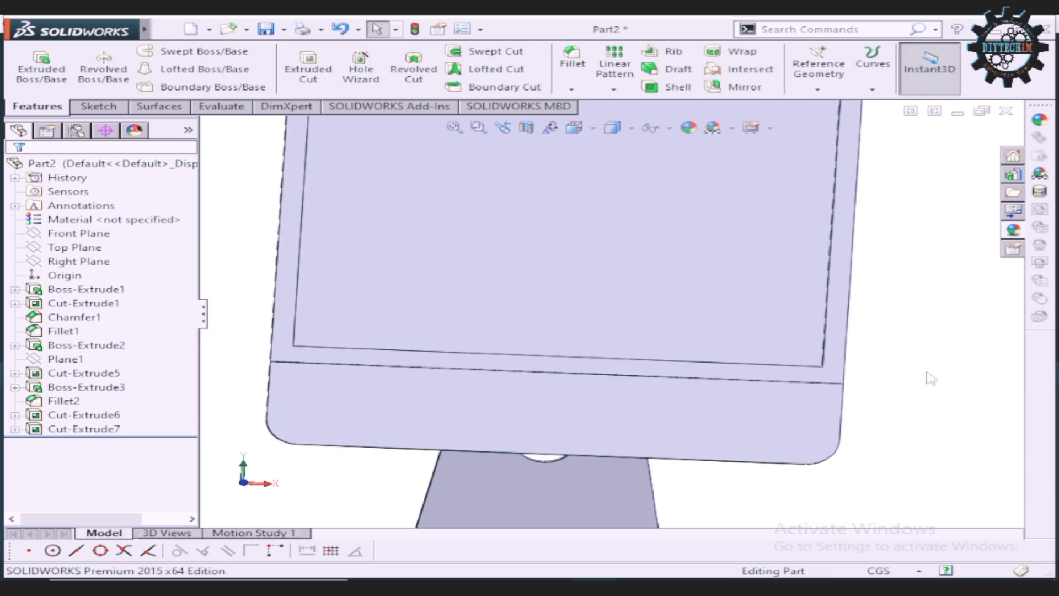
scroll(925, 373, "up", 1)
scroll(899, 375, "up", 1)
scroll(875, 378, "up", 1)
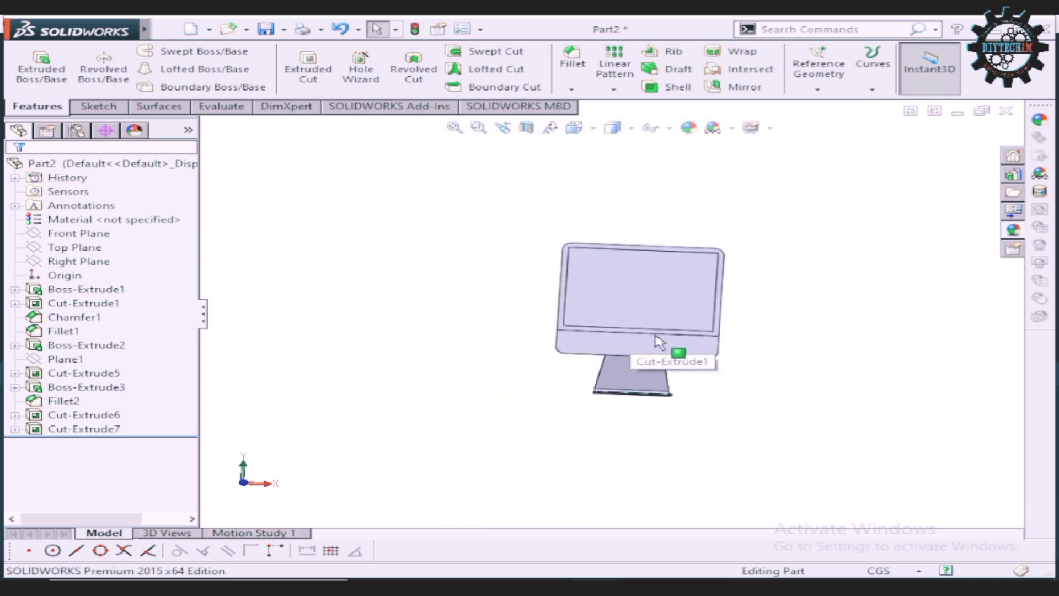
scroll(695, 309, "down", 1)
scroll(728, 339, "down", 1)
scroll(601, 345, "down", 1)
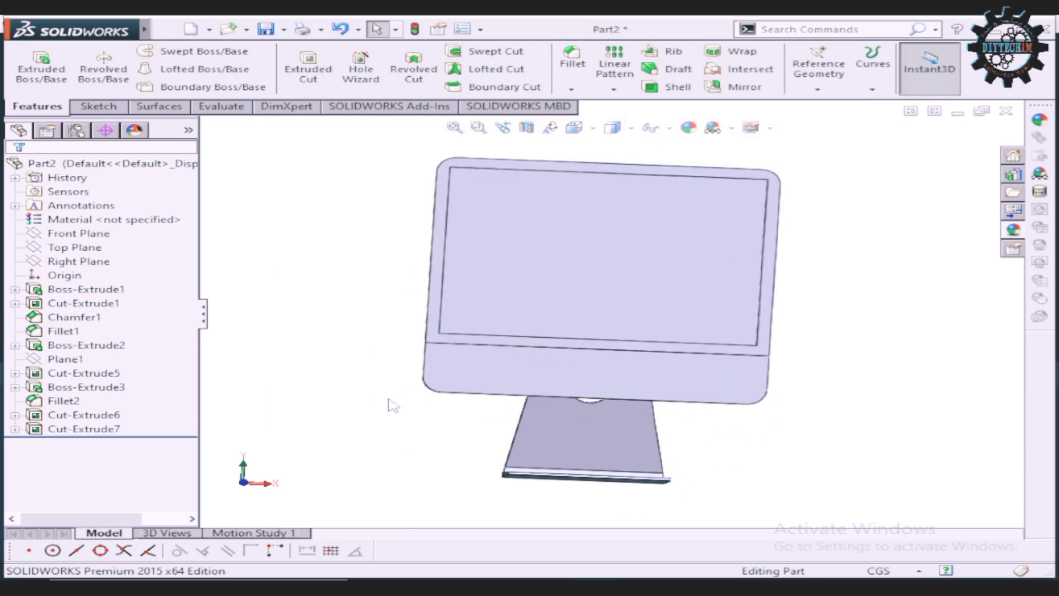
Step: Snap the monitor to the Front view and open Edit Appearance for the whole part
mouse_move(412, 406)
middle_mouse_down()
mouse_move(519, 445)
mouse_move(416, 418)
mouse_move(497, 436)
mouse_move(409, 475)
mouse_move(405, 414)
mouse_move(341, 364)
mouse_move(342, 423)
mouse_move(379, 440)
mouse_move(342, 467)
middle_mouse_up()
left_click_drag(364, 447, 322, 448)
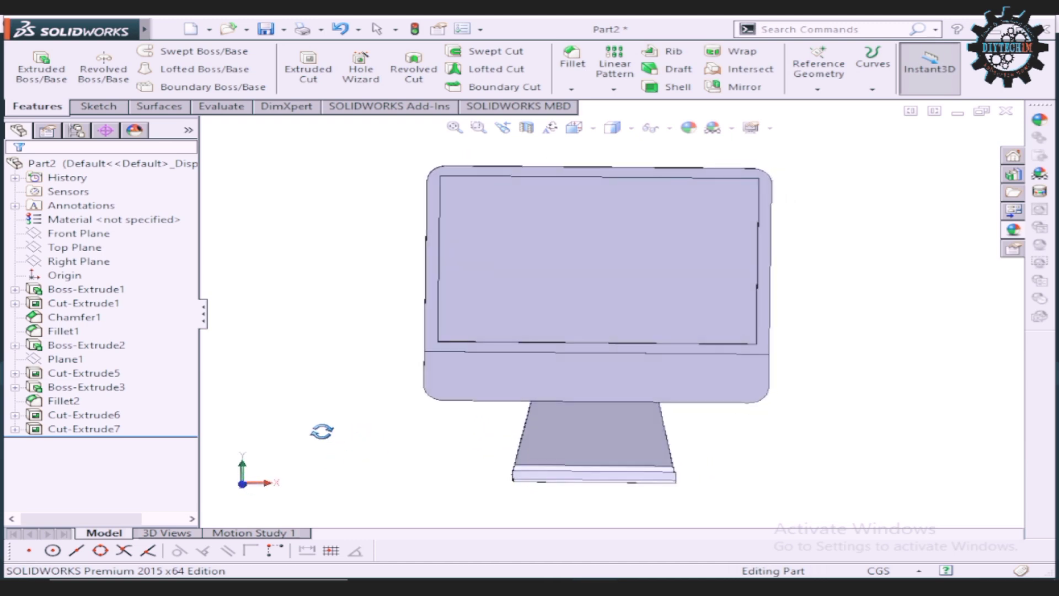
key("Escape")
key("ctrl+1")
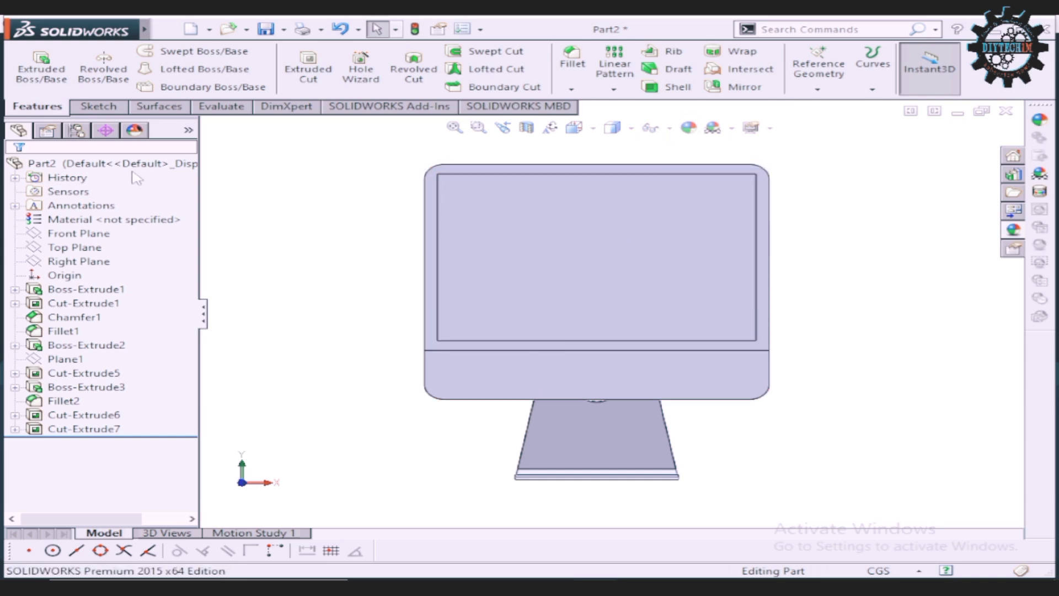
left_click(688, 130)
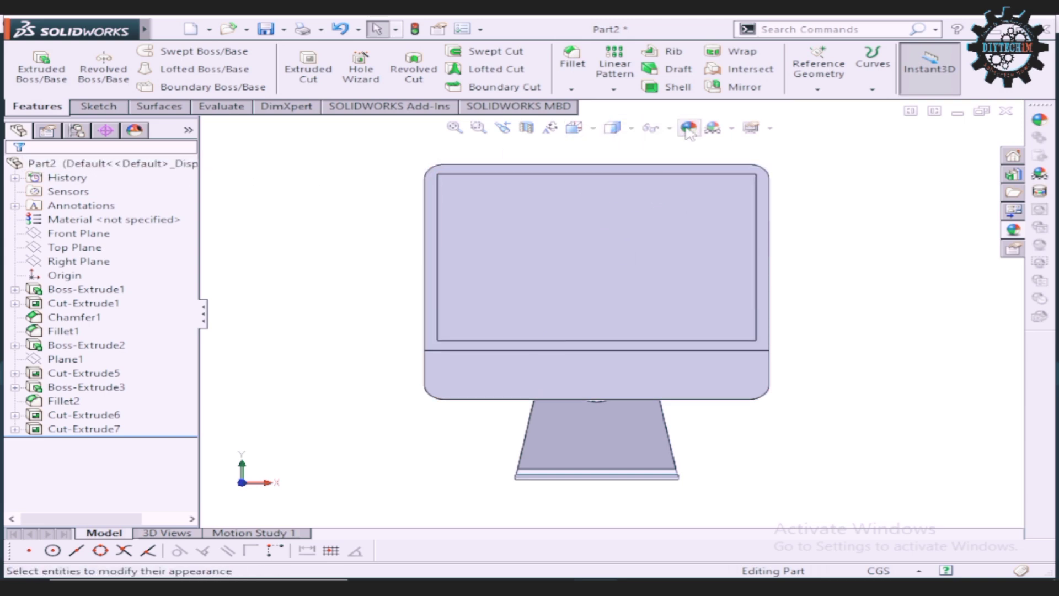
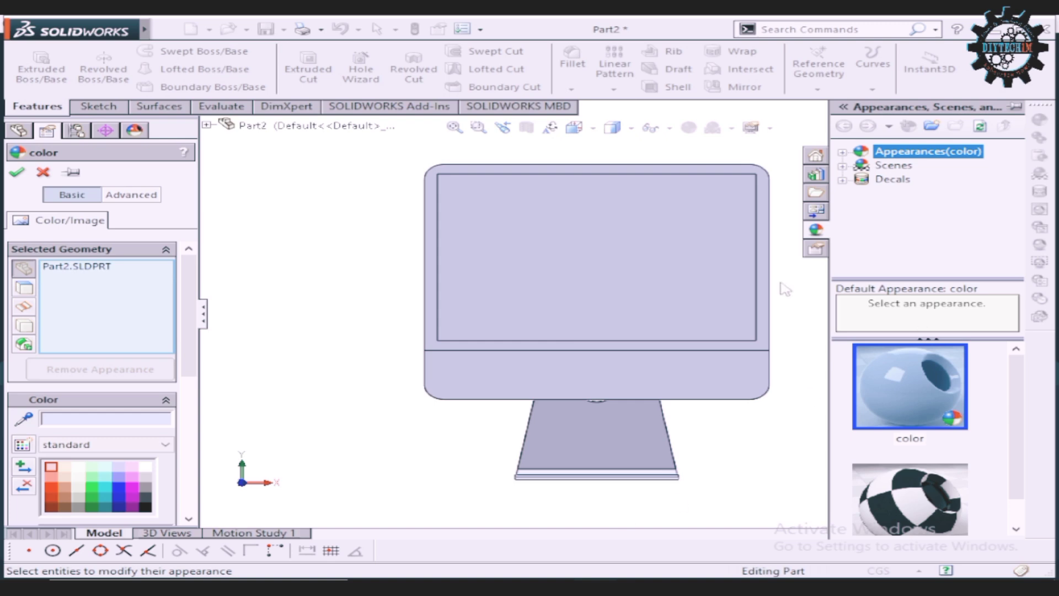
Step: Apply white high gloss plastic from Plastic > High Gloss to the monitor and close the editor
left_click(841, 167)
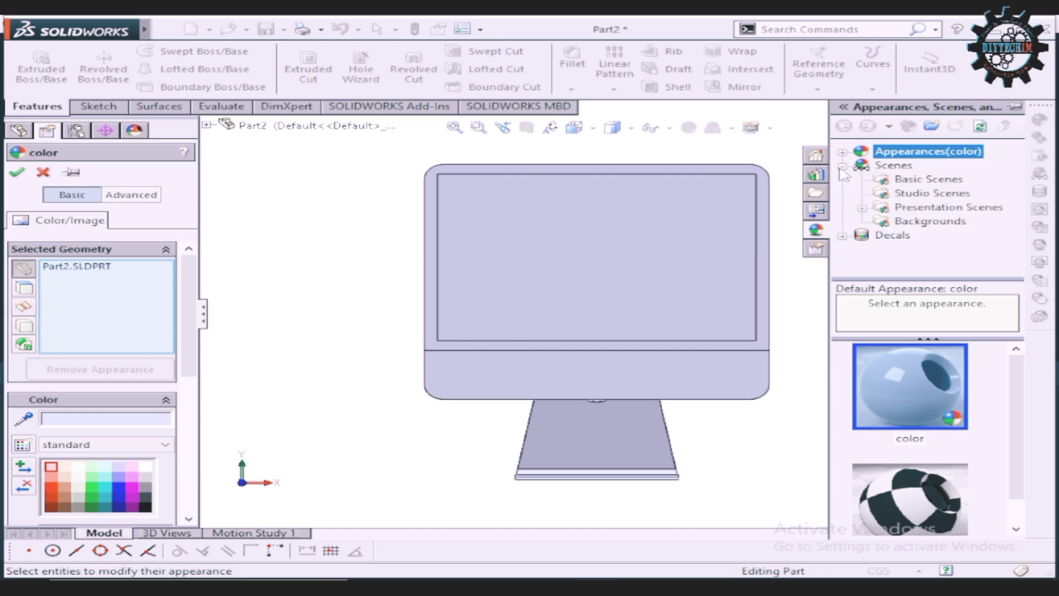
left_click(843, 153)
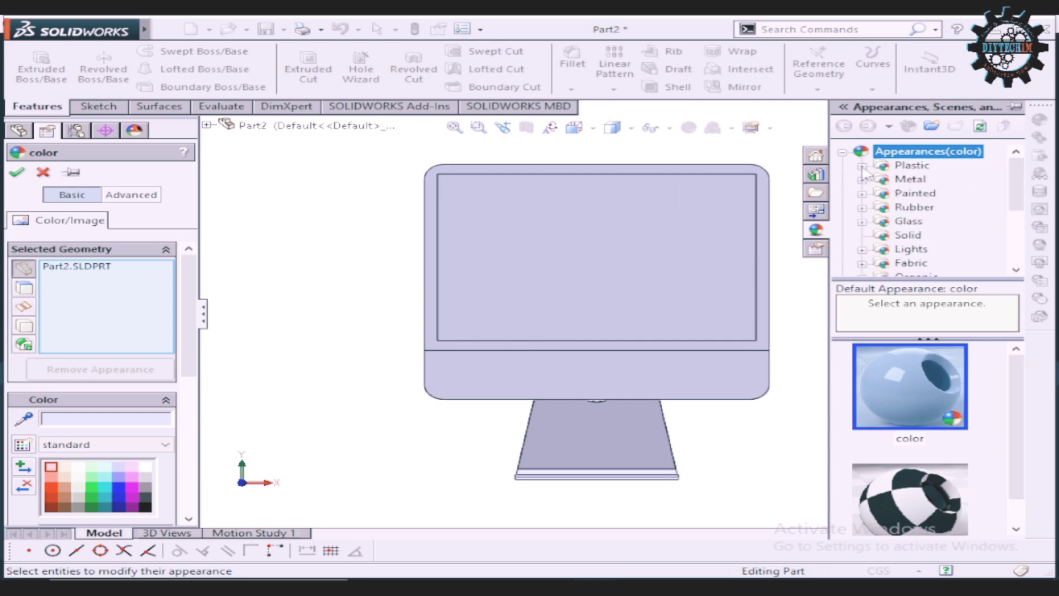
left_click(862, 167)
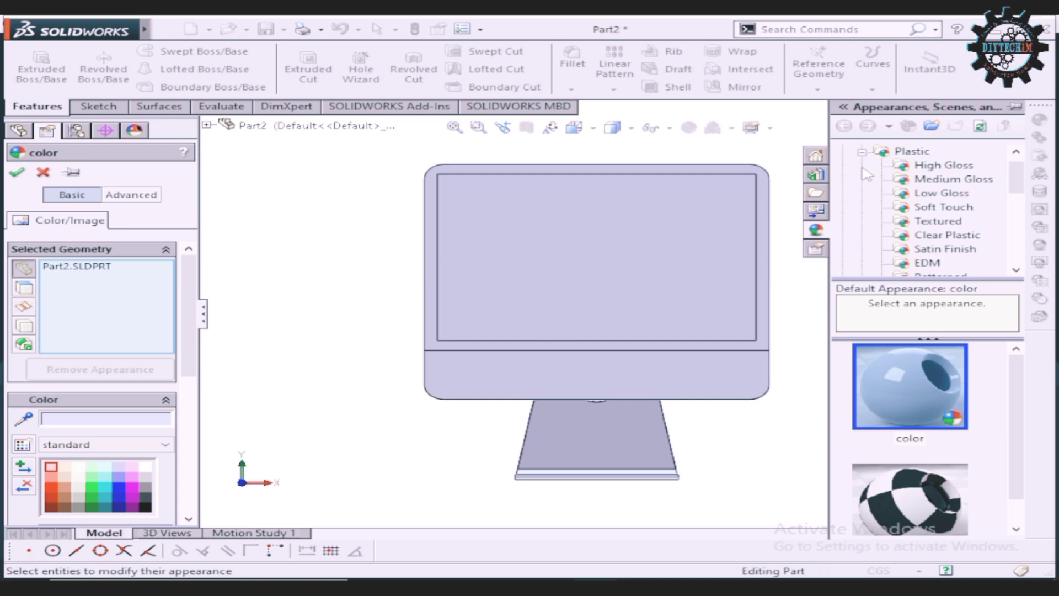
left_click(945, 168)
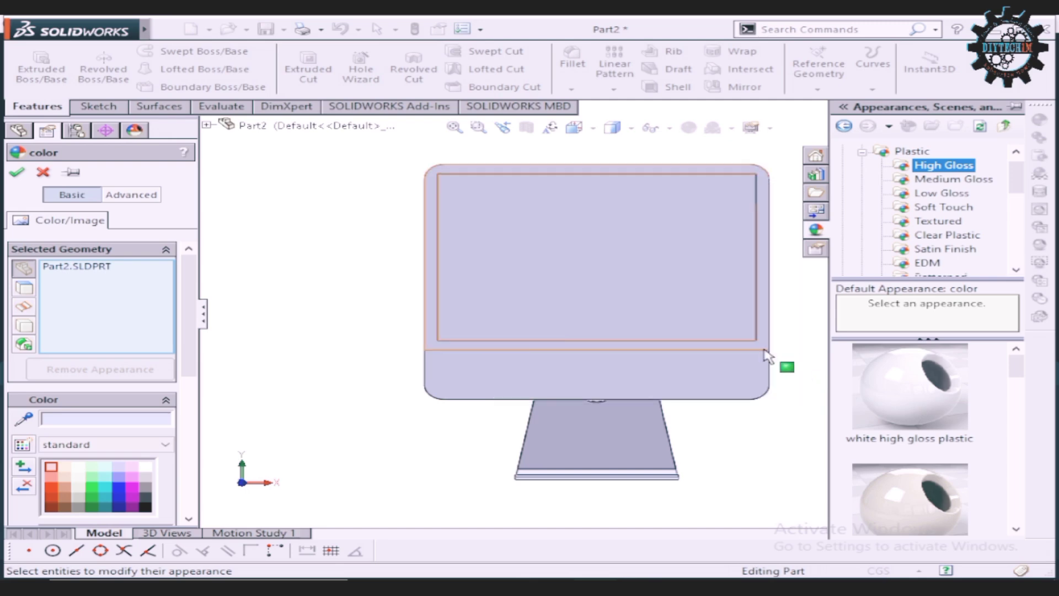
mouse_move(910, 386)
left_click_drag(908, 395, 572, 242)
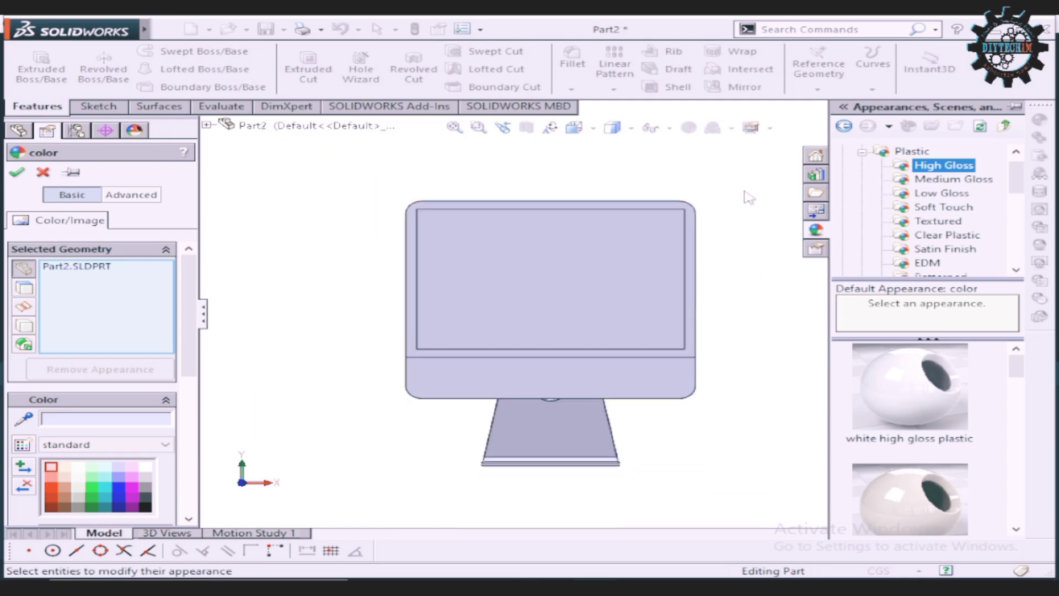
left_click(43, 171)
Step: Apply white high gloss plastic to a single face of Boss-Extrude1
middle_click_drag(327, 293, 539, 339, "ctrl")
scroll(539, 345, "down", 3)
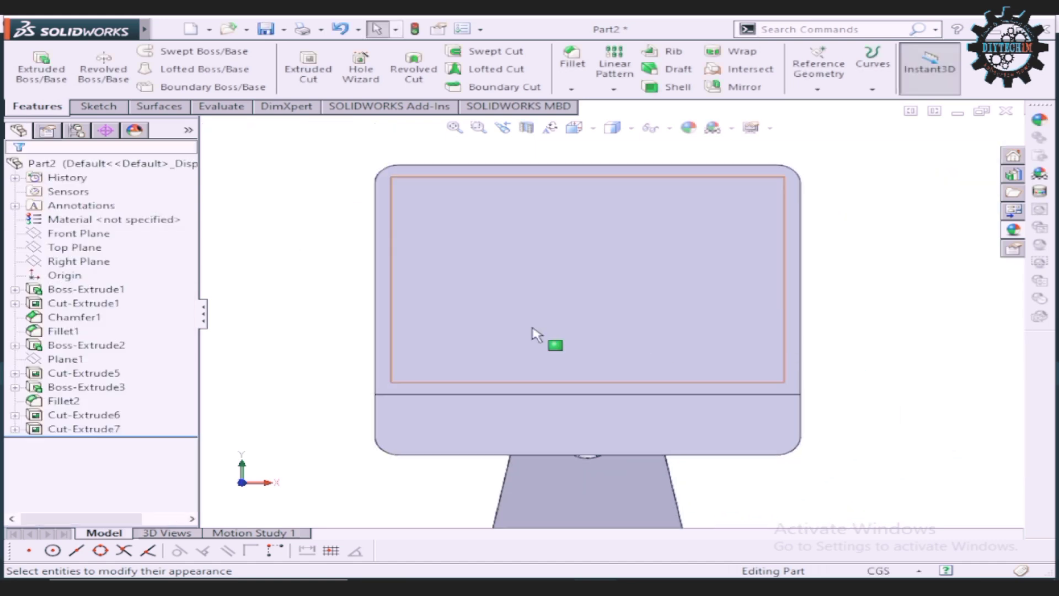
scroll(372, 236, "up", 3)
scroll(492, 236, "down", 3)
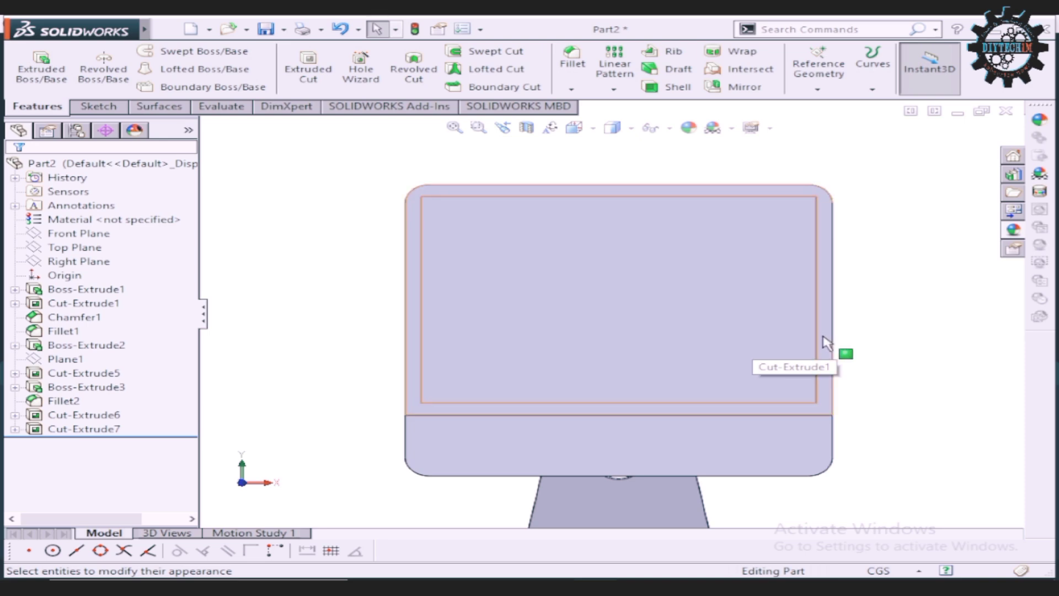
left_click(825, 346)
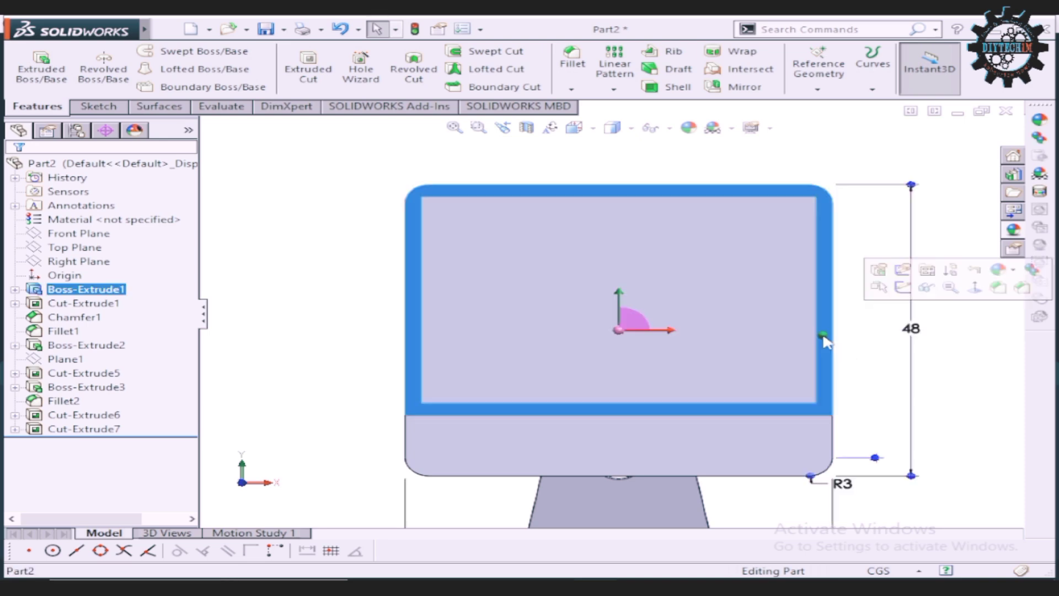
left_click(998, 271)
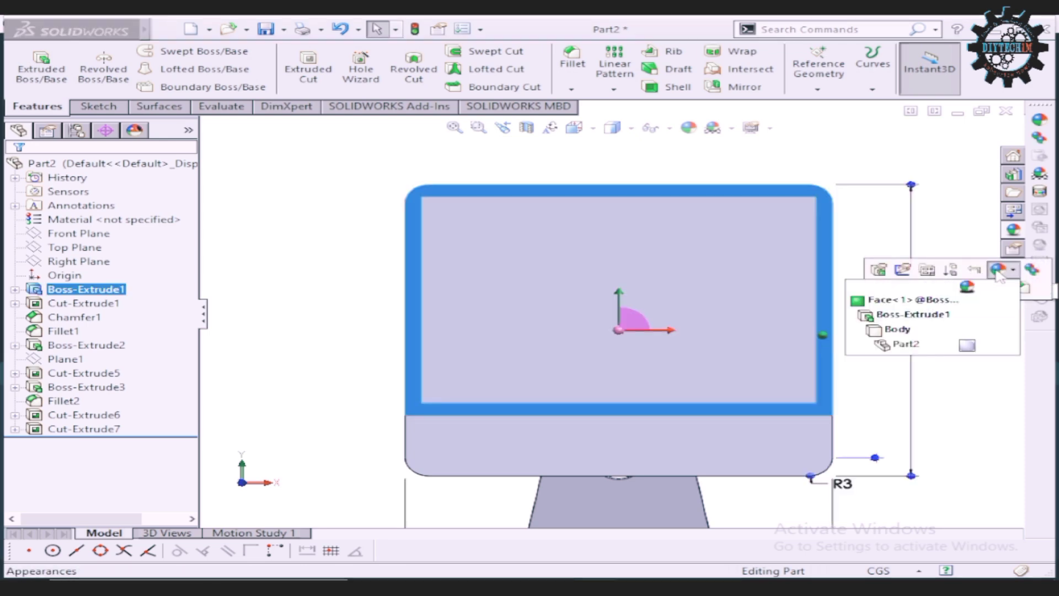
left_click(883, 302)
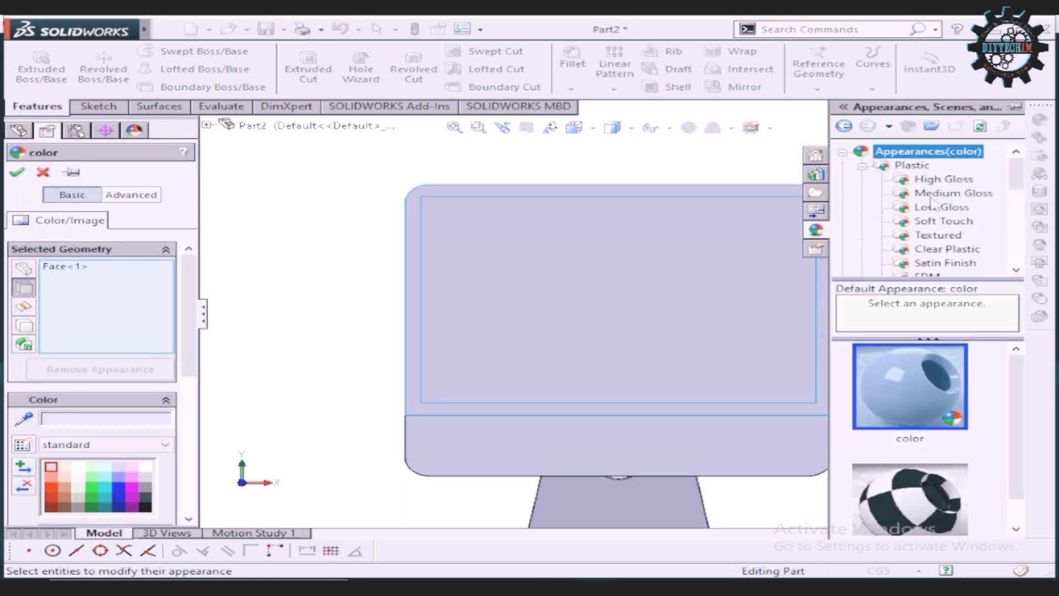
left_click(938, 180)
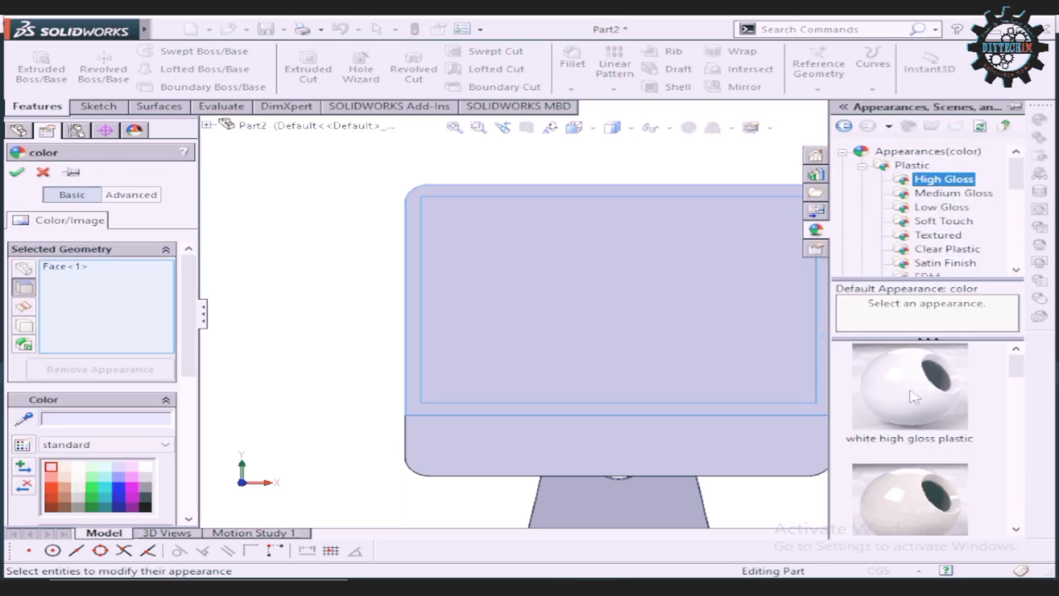
left_click_drag(915, 397, 603, 367)
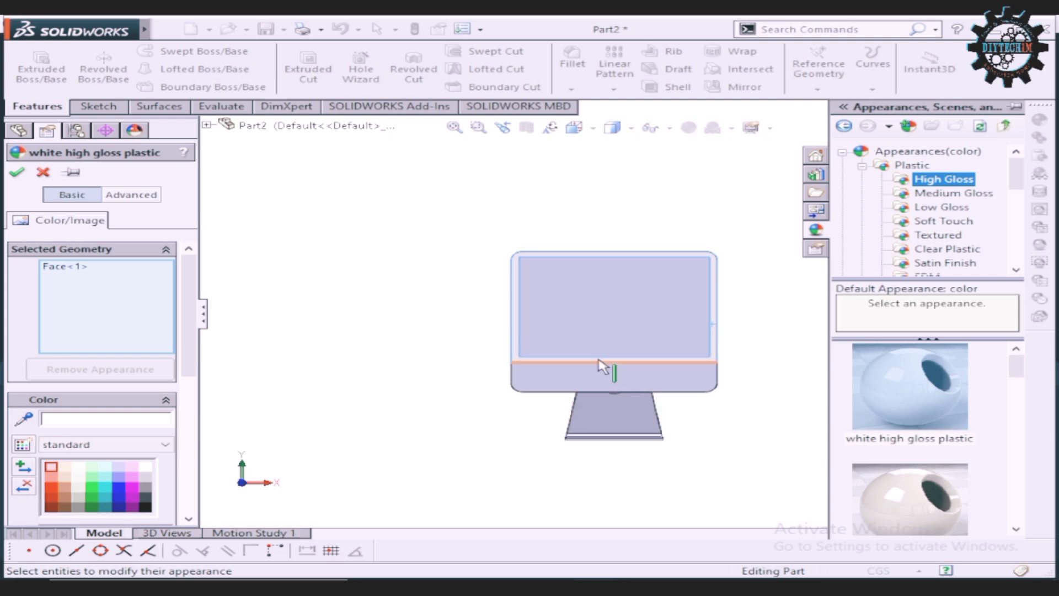
Step: Zoom and orbit to inspect the monitor's back with the new face appearance
scroll(603, 367, "down", 2)
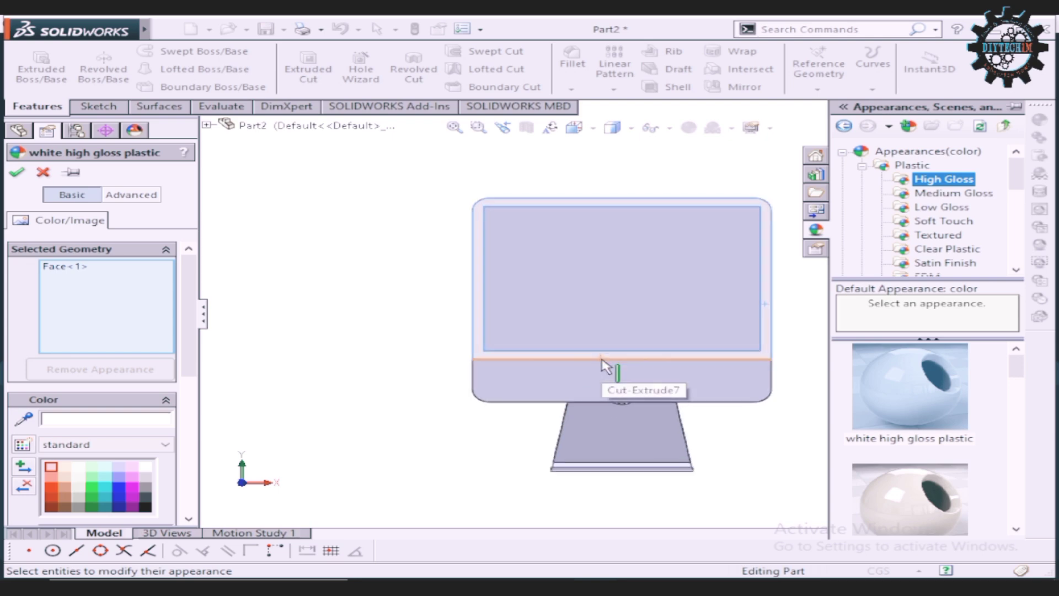
scroll(603, 367, "up", 2)
scroll(602, 368, "down", 2)
scroll(601, 371, "down", 1)
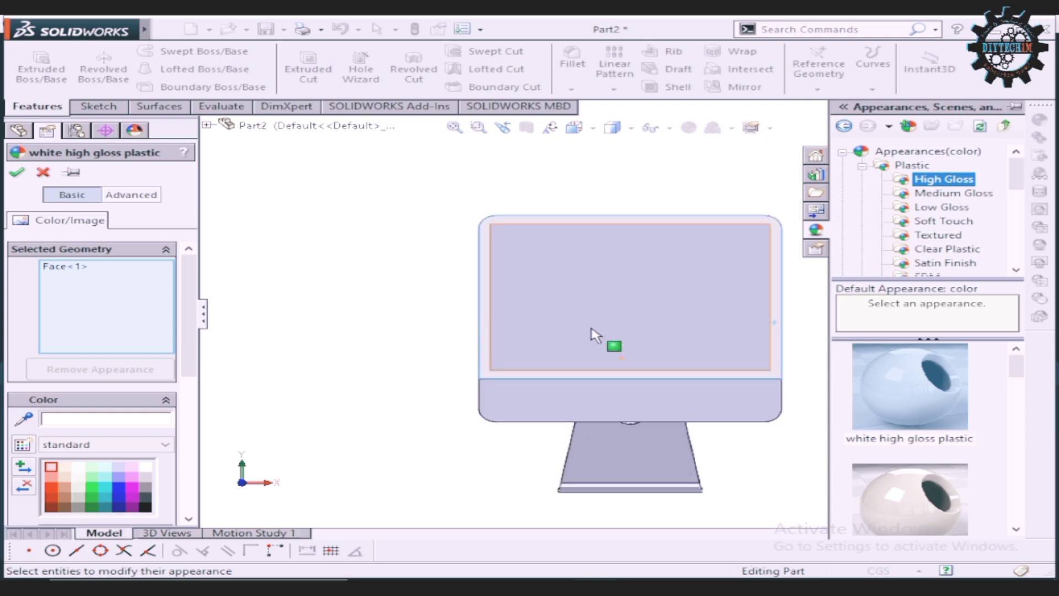
scroll(600, 373, "down", 2)
scroll(662, 336, "up", 3)
scroll(717, 304, "down", 1)
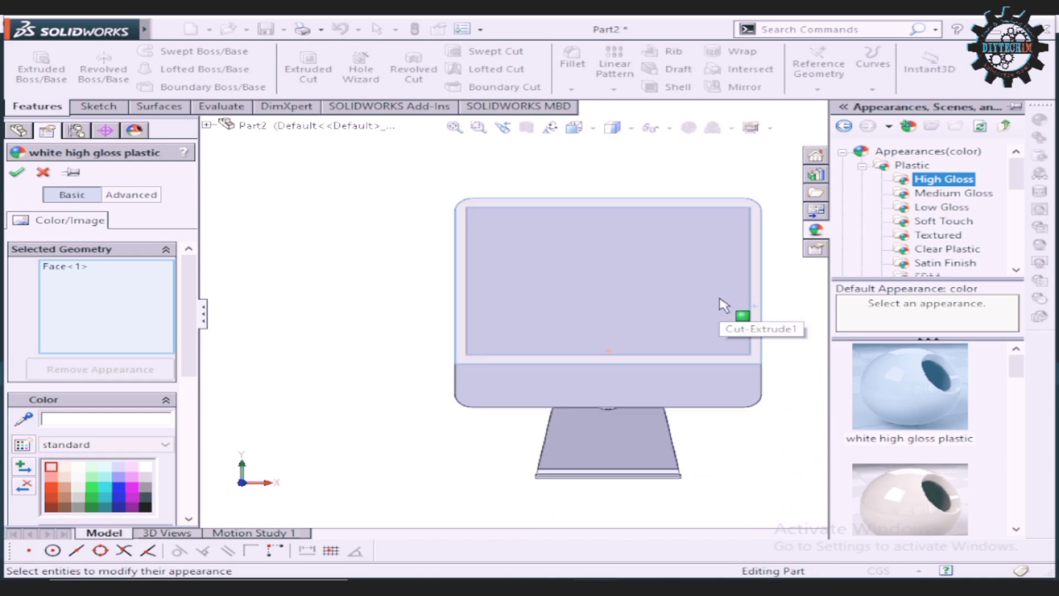
mouse_move(348, 296)
middle_mouse_down()
mouse_move(539, 354)
mouse_move(680, 319)
middle_mouse_up()
scroll(680, 319, "down", 2)
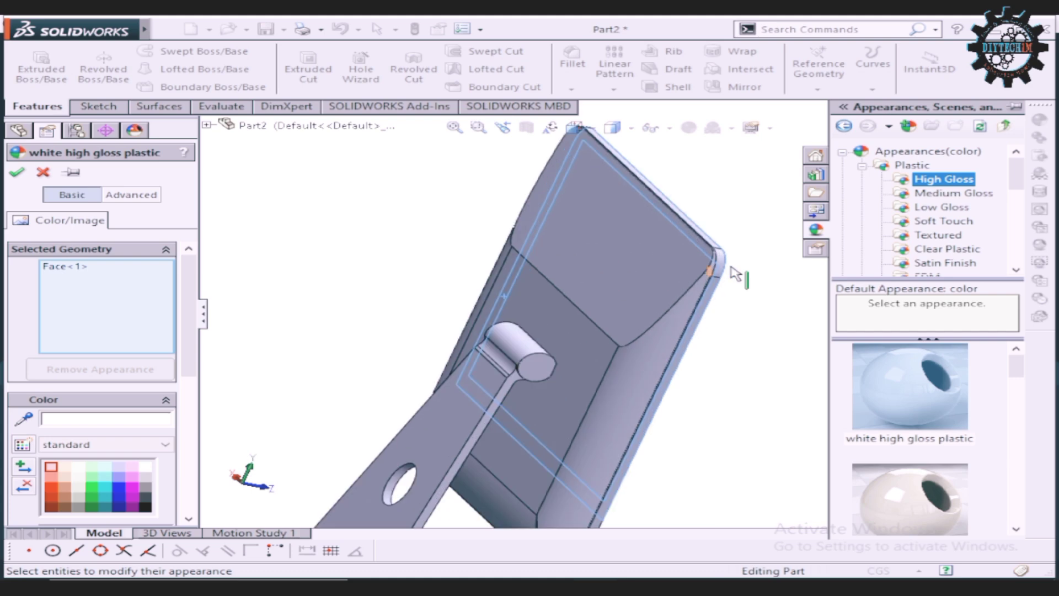
scroll(734, 273, "down", 2)
scroll(714, 260, "down", 2)
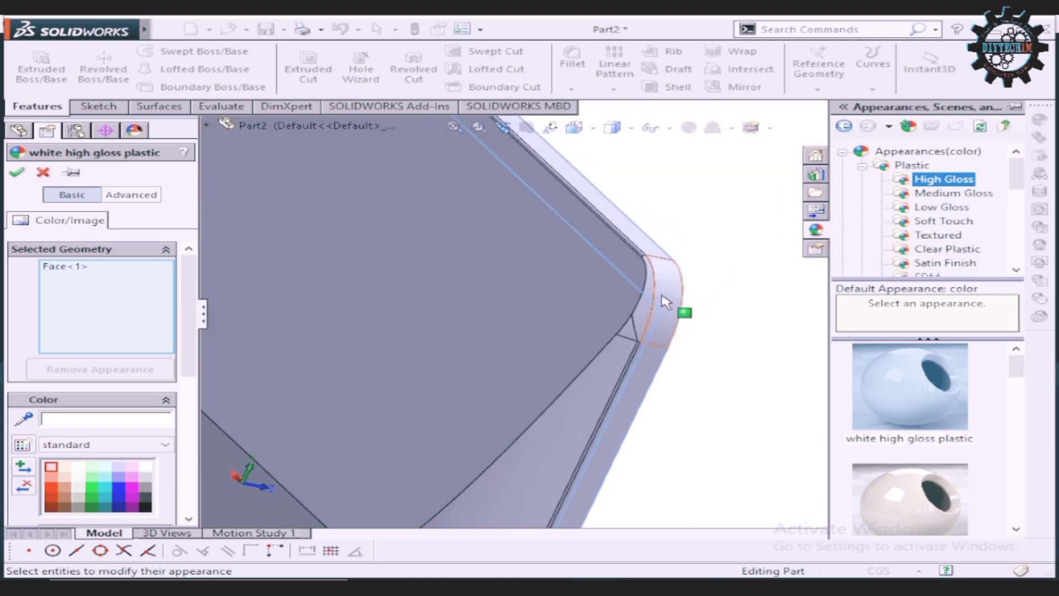
scroll(667, 302, "up", 2)
scroll(667, 303, "up", 1)
scroll(667, 302, "up", 2)
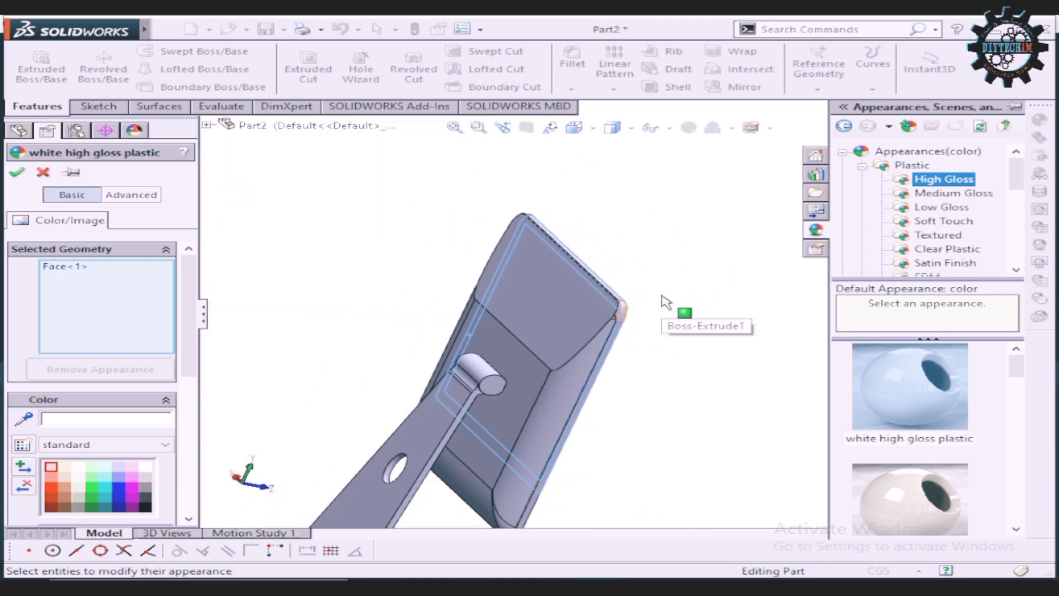
scroll(667, 302, "down", 1)
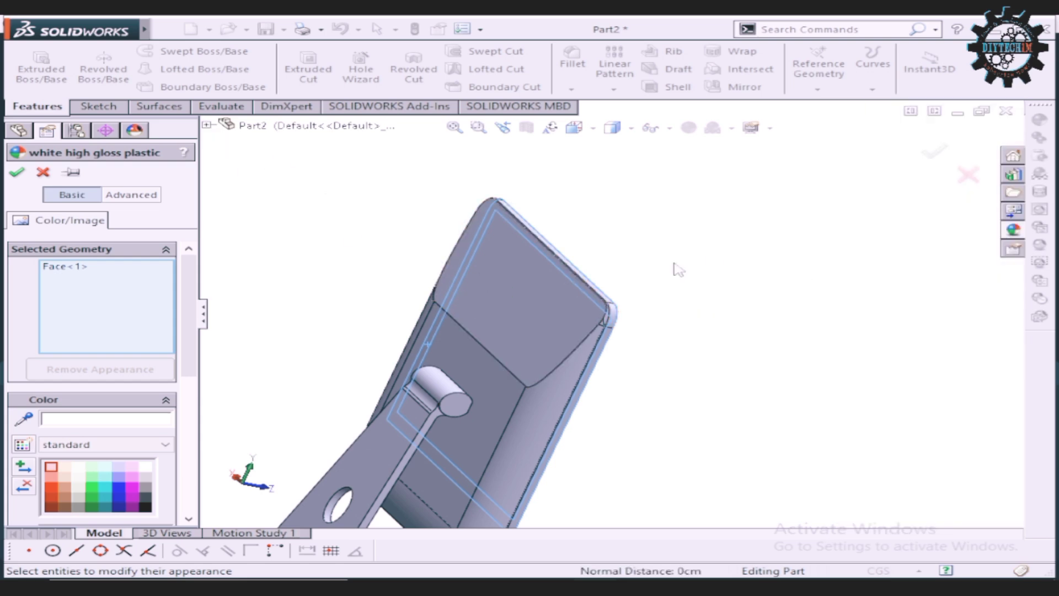
Step: Close the face appearance, then highlight Boss-Extrude2, Plane1, Cut-Extrude1 and Chamfer1
left_click(43, 172)
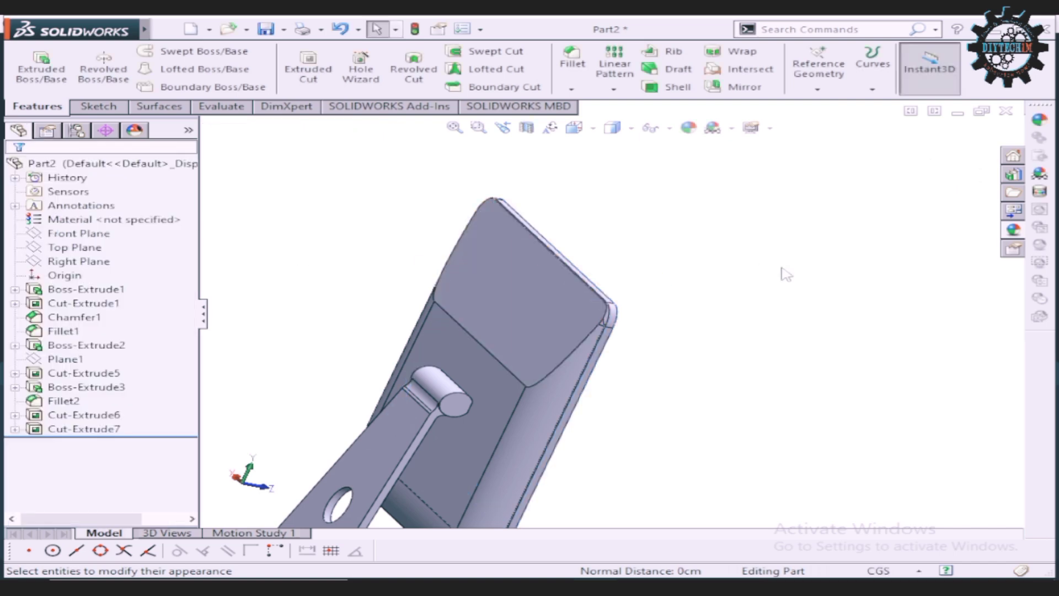
mouse_move(780, 271)
middle_mouse_down()
mouse_move(792, 246)
mouse_move(733, 233)
mouse_move(799, 244)
mouse_move(741, 268)
mouse_move(543, 229)
middle_mouse_up()
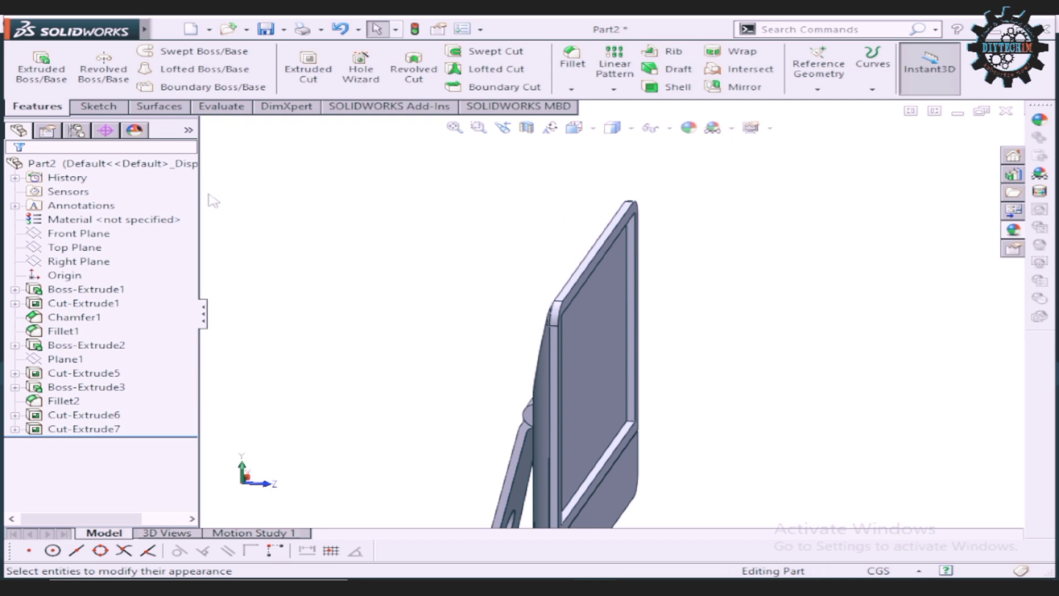
left_click(110, 346)
middle_click_drag(490, 359, 442, 331)
left_click(65, 359)
left_click(75, 305)
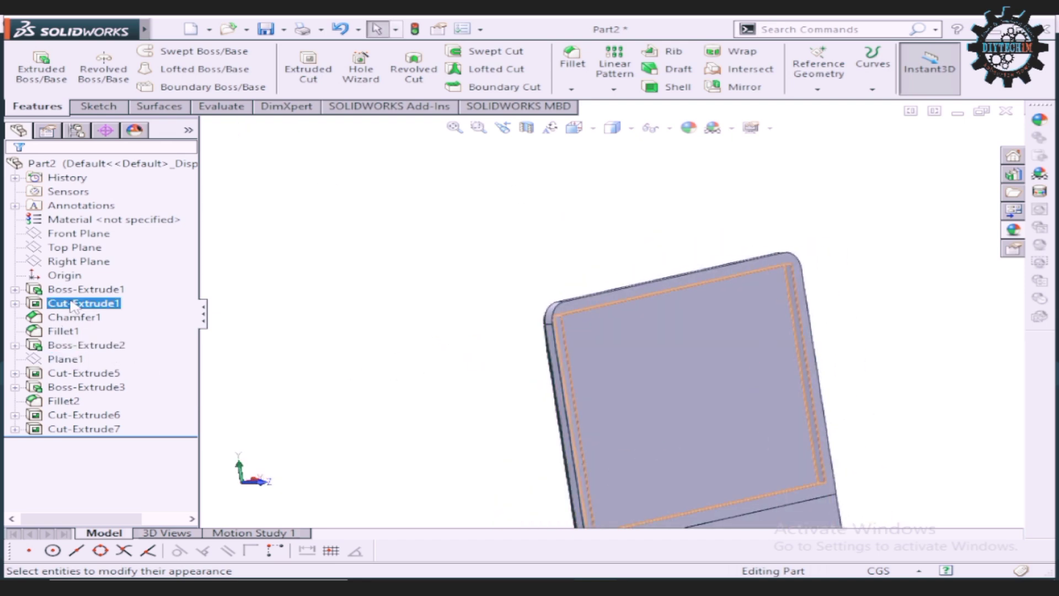
left_click(72, 317)
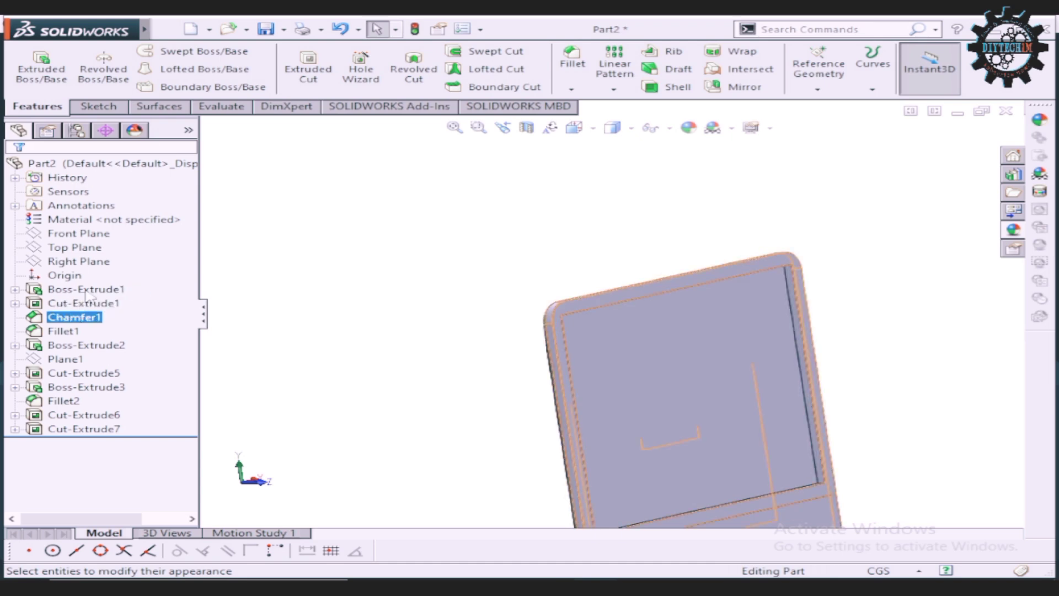
Step: Apply white high gloss plastic to the whole Boss-Extrude1 feature and accept it
left_click(96, 291)
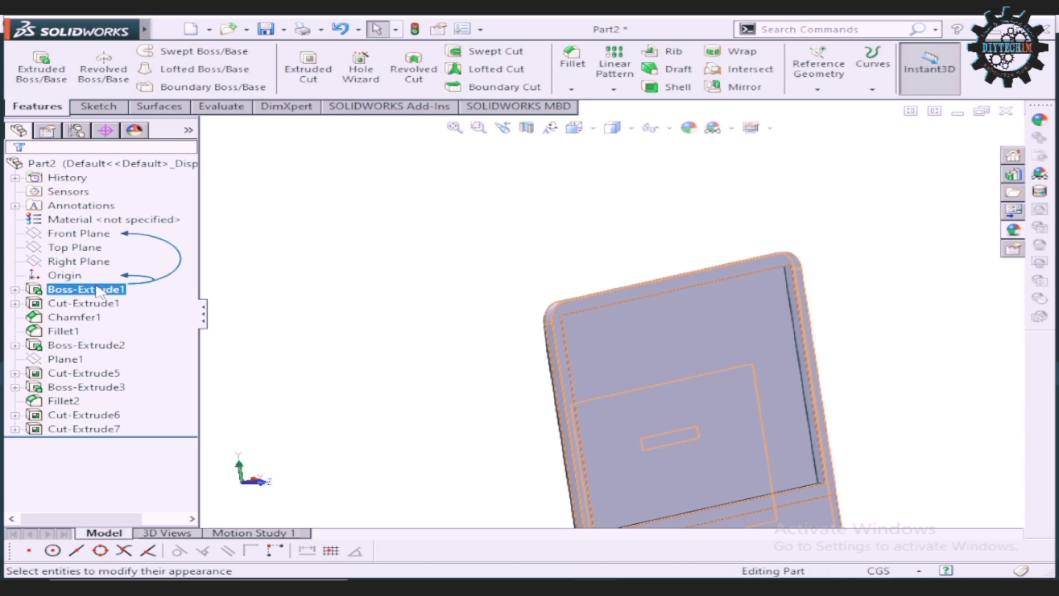
left_click(96, 291)
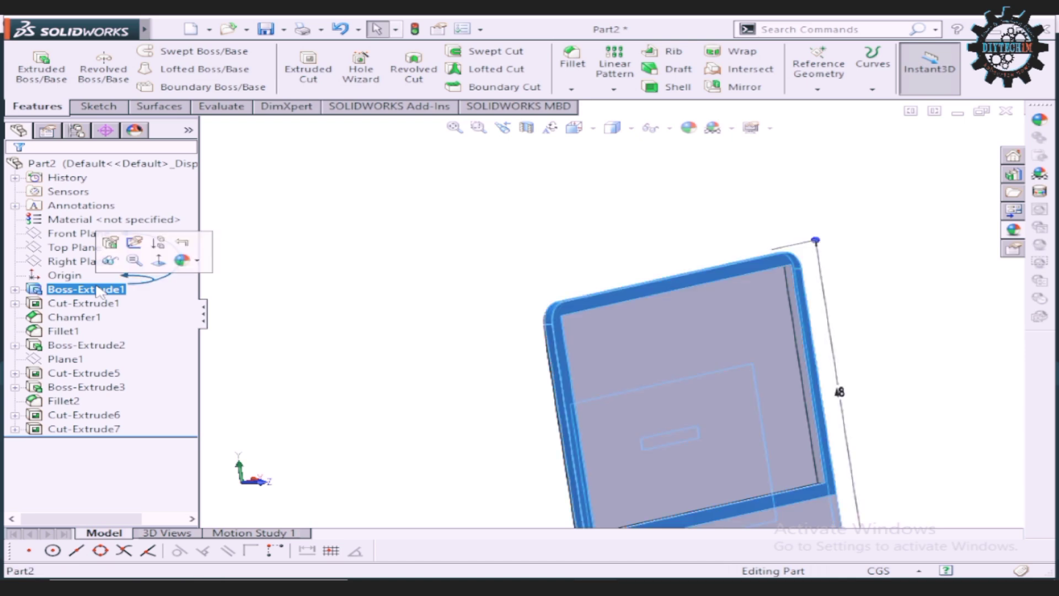
left_click(179, 262)
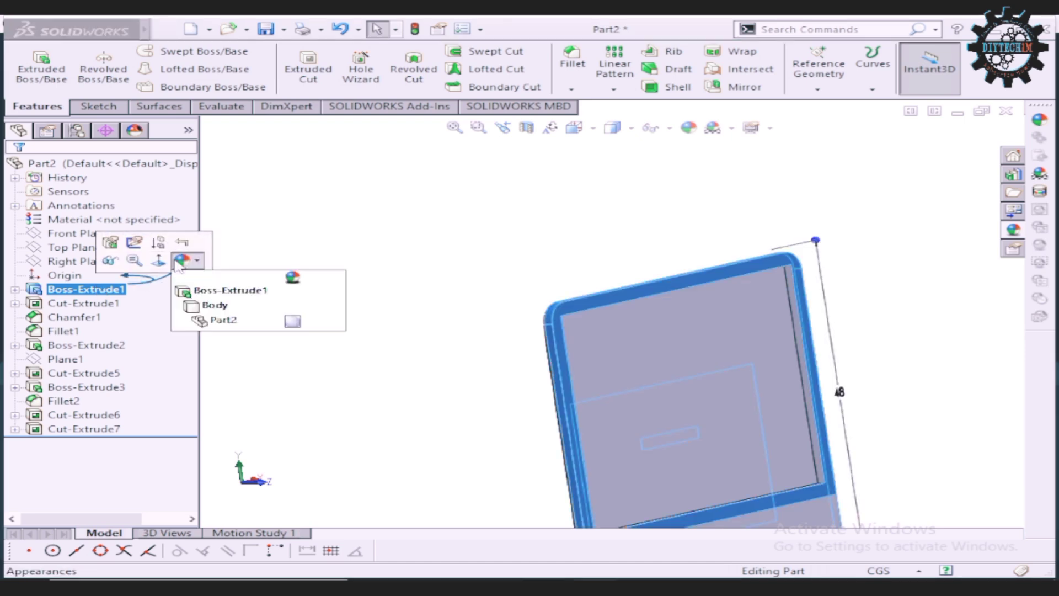
left_click(215, 291)
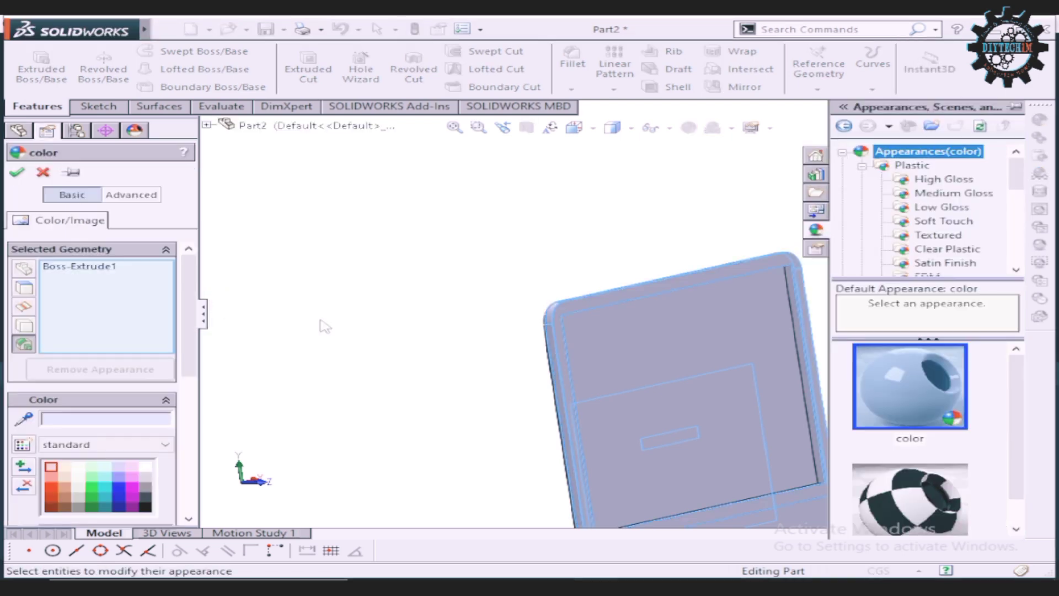
left_click(943, 179)
left_click(902, 379)
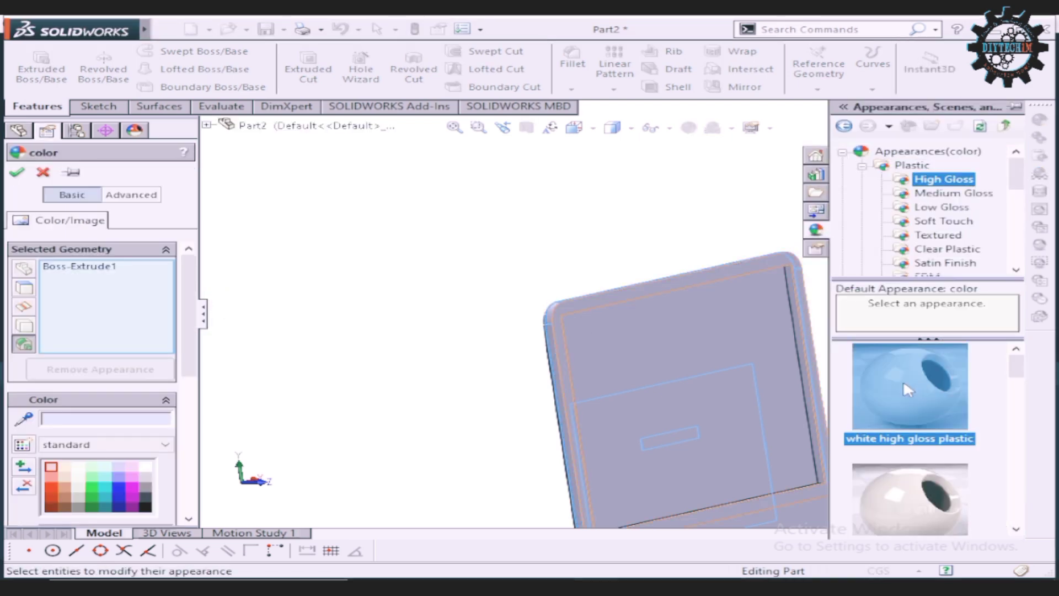
scroll(604, 420, "up", 5)
scroll(668, 428, "down", 5)
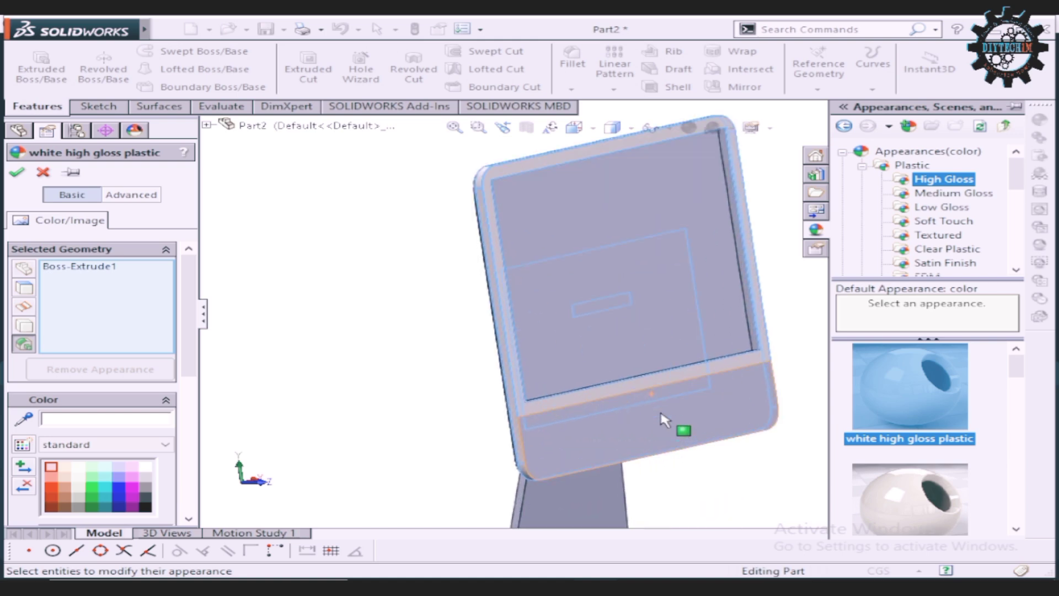
scroll(701, 408, "down", 2)
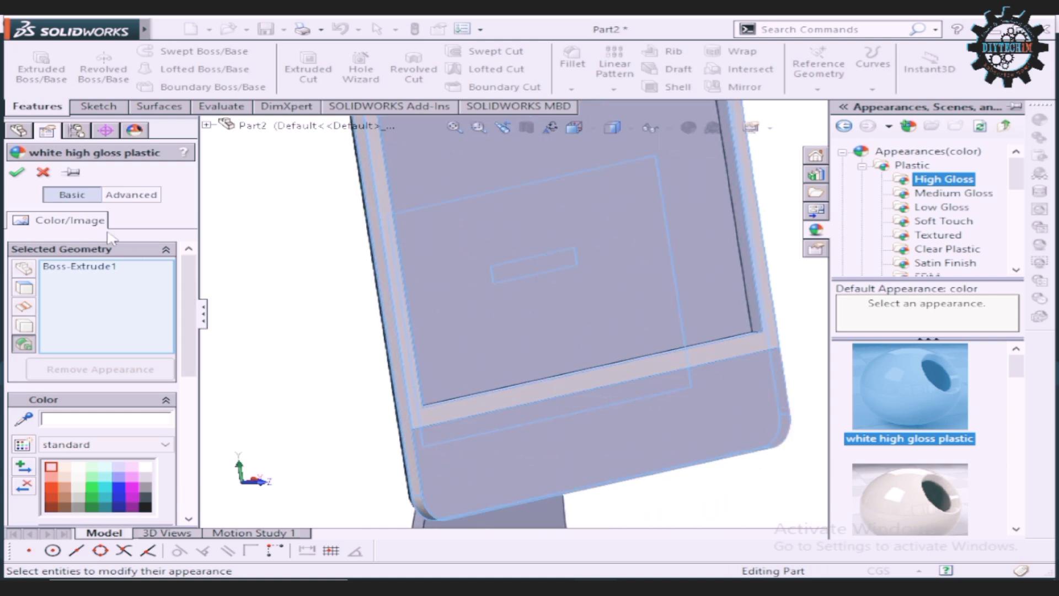
left_click(20, 172)
Step: Try dragging cream high gloss plastic onto the screen face and lower bezel
scroll(502, 345, "up", 3)
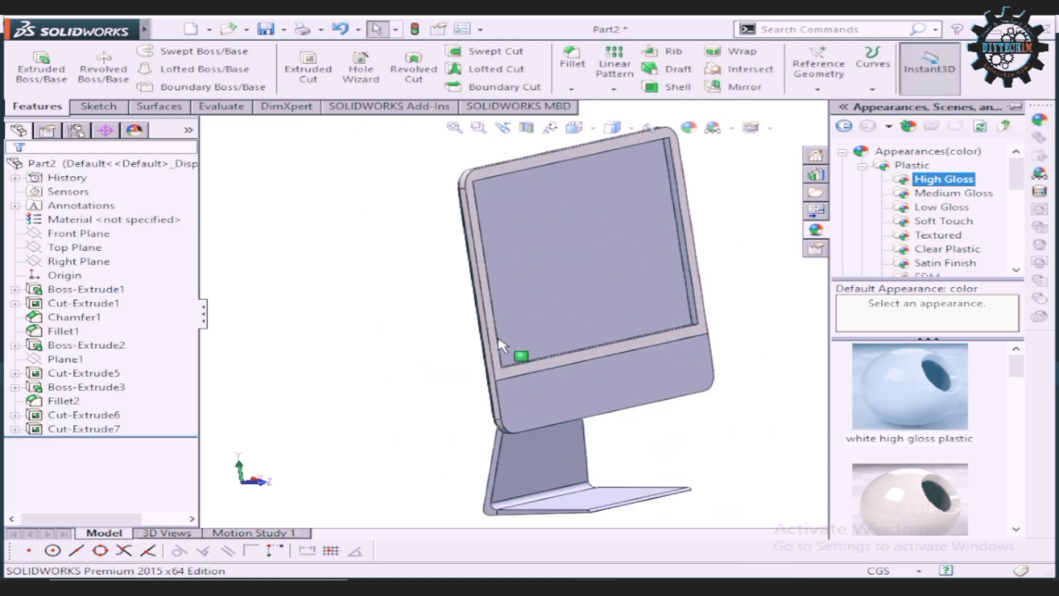
mouse_move(375, 358)
middle_mouse_down()
mouse_move(389, 338)
mouse_move(367, 338)
mouse_move(542, 300)
middle_mouse_up()
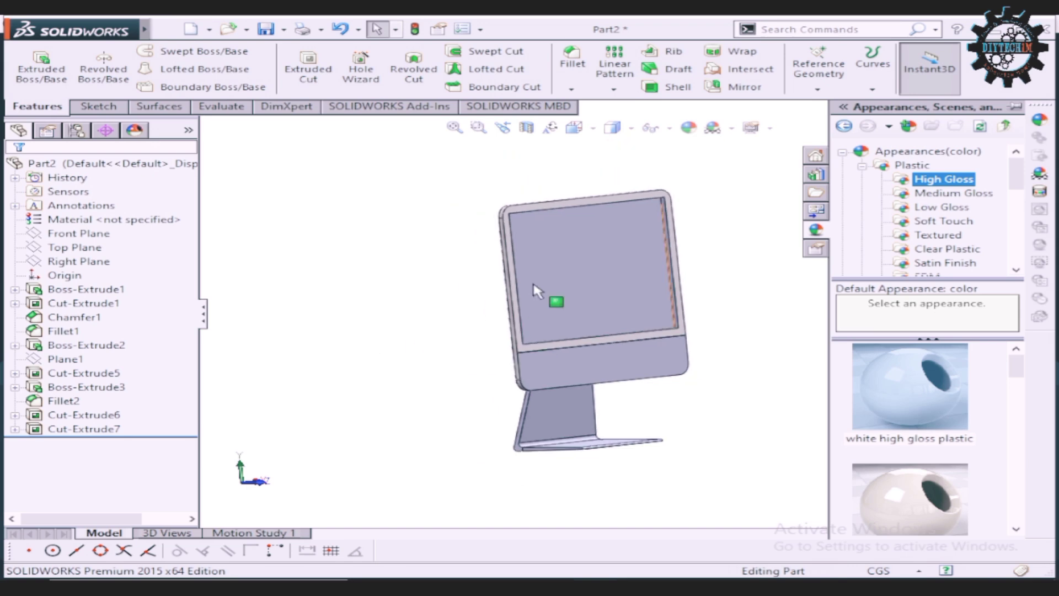
scroll(554, 221, "down", 2)
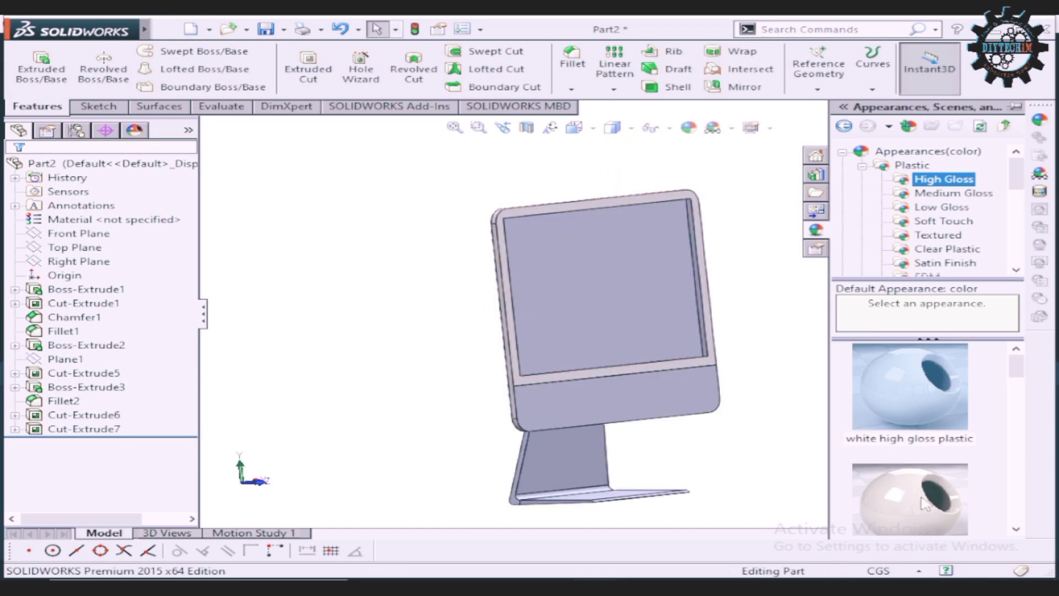
left_click_drag(926, 503, 597, 452)
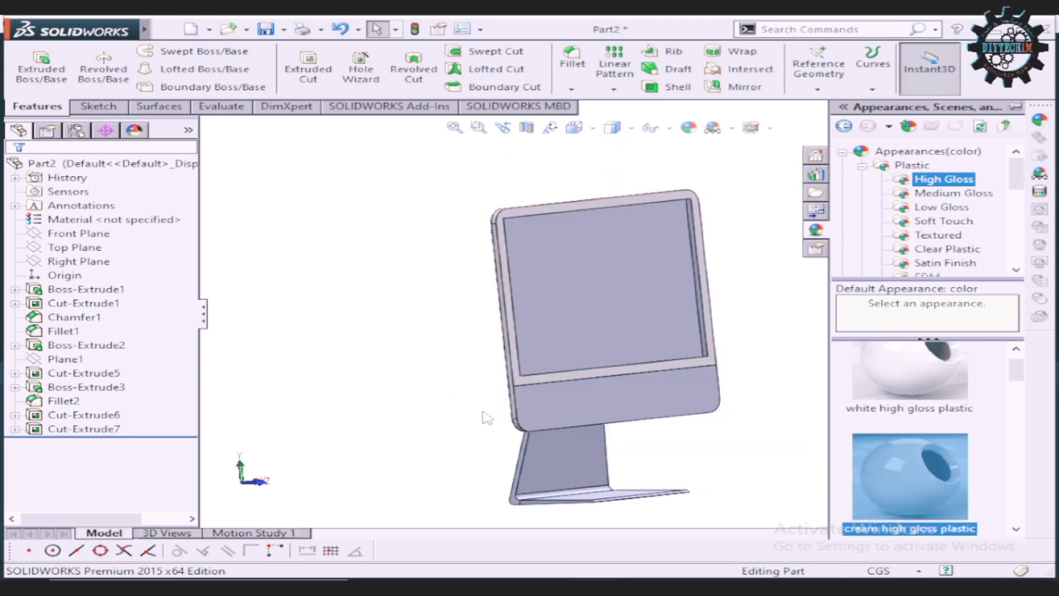
left_click_drag(855, 438, 652, 289)
scroll(654, 309, "down", 2)
scroll(513, 386, "up", 3)
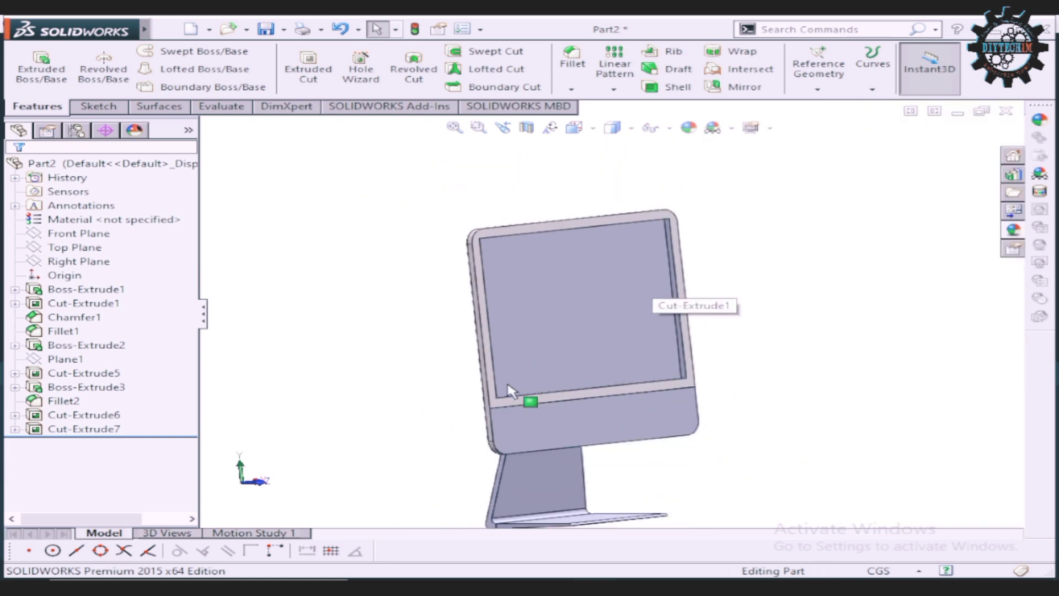
scroll(543, 416, "down", 3)
scroll(538, 419, "down", 3)
left_click_drag(652, 289, 538, 420)
Step: Orbit to the monitor's rear and select the Cut-Extrude5 upper back panel
middle_click_drag(324, 432, 444, 423)
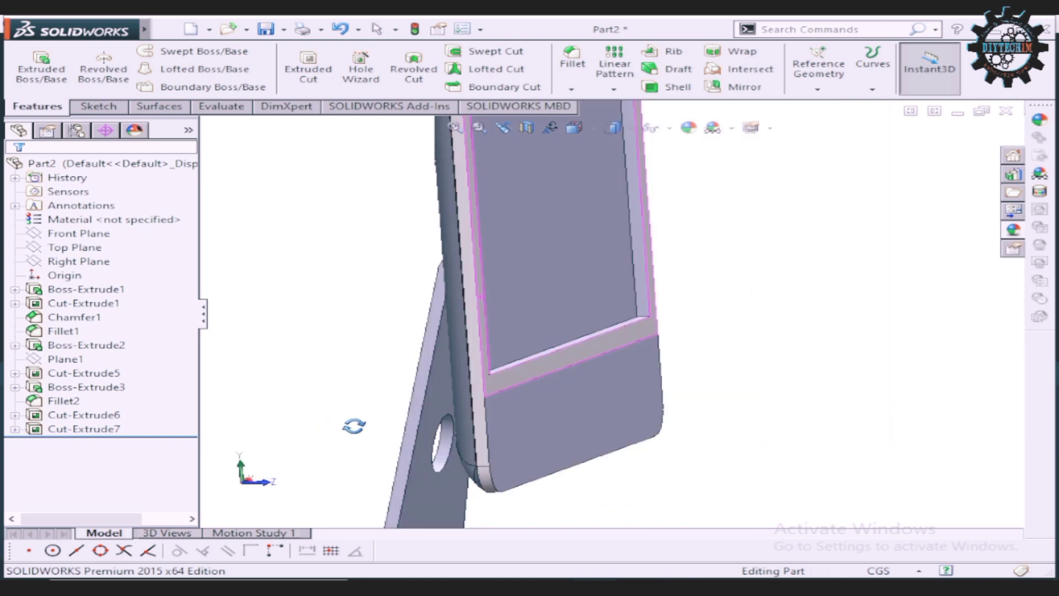
scroll(444, 423, "up", 3)
scroll(458, 359, "up", 2)
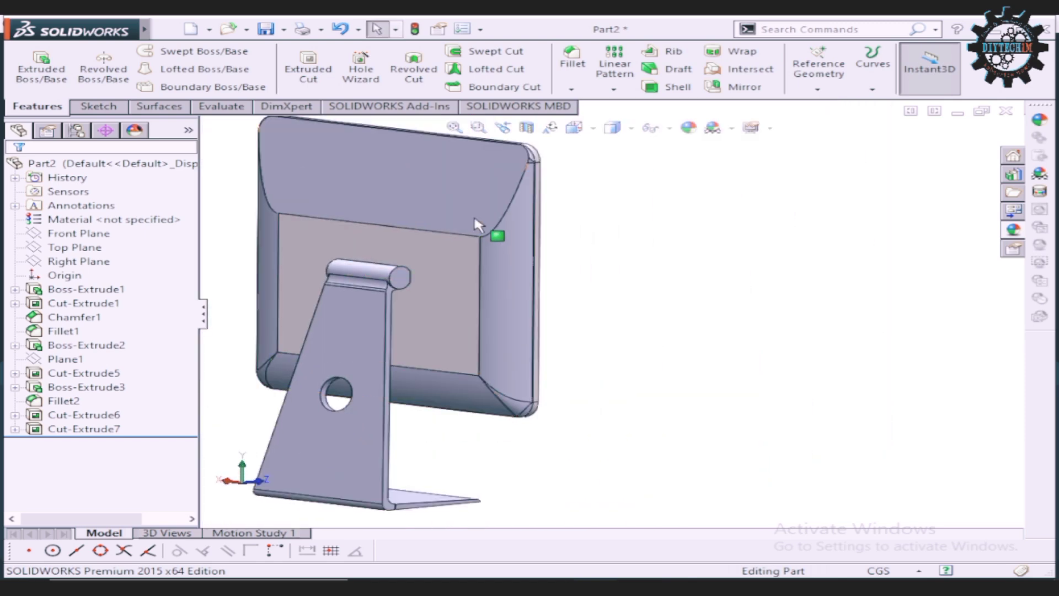
left_click(459, 203)
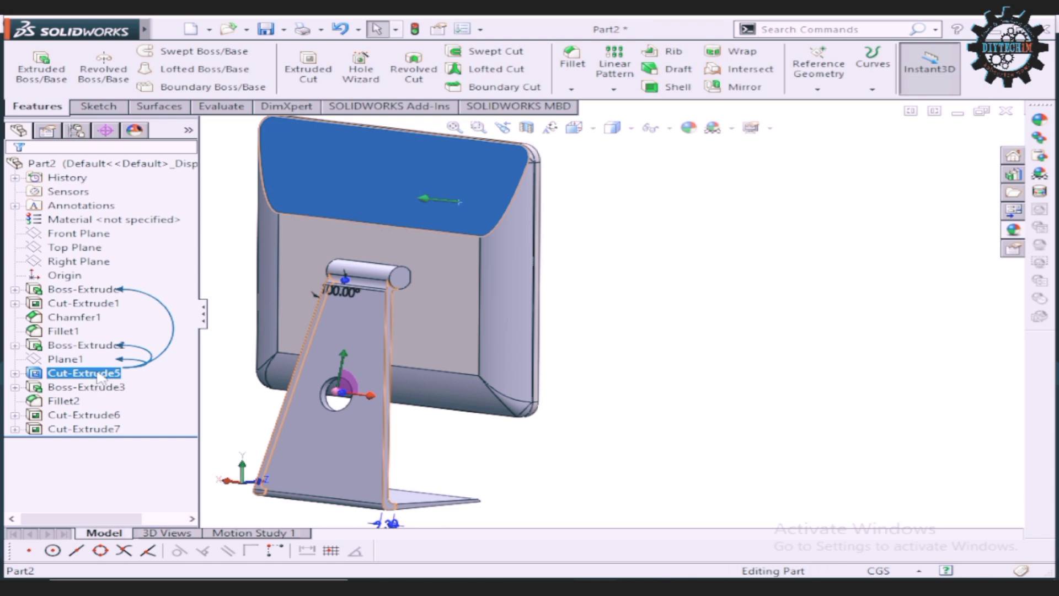
Step: Set white high gloss plastic as the Cut-Extrude5 feature appearance, after one cancelled attempt
right_click(99, 376)
left_click(185, 315)
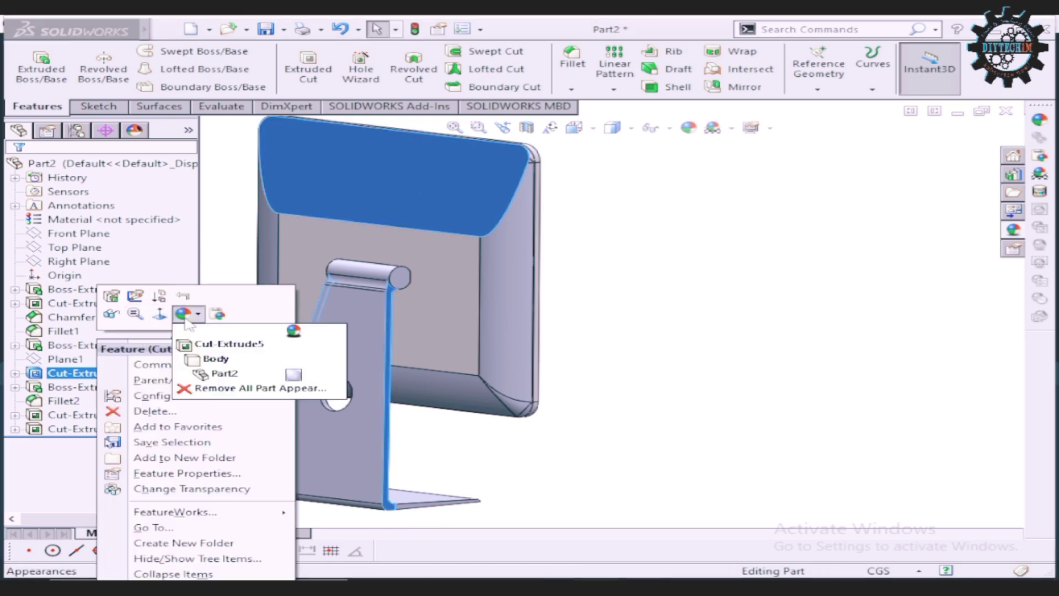
left_click(190, 343)
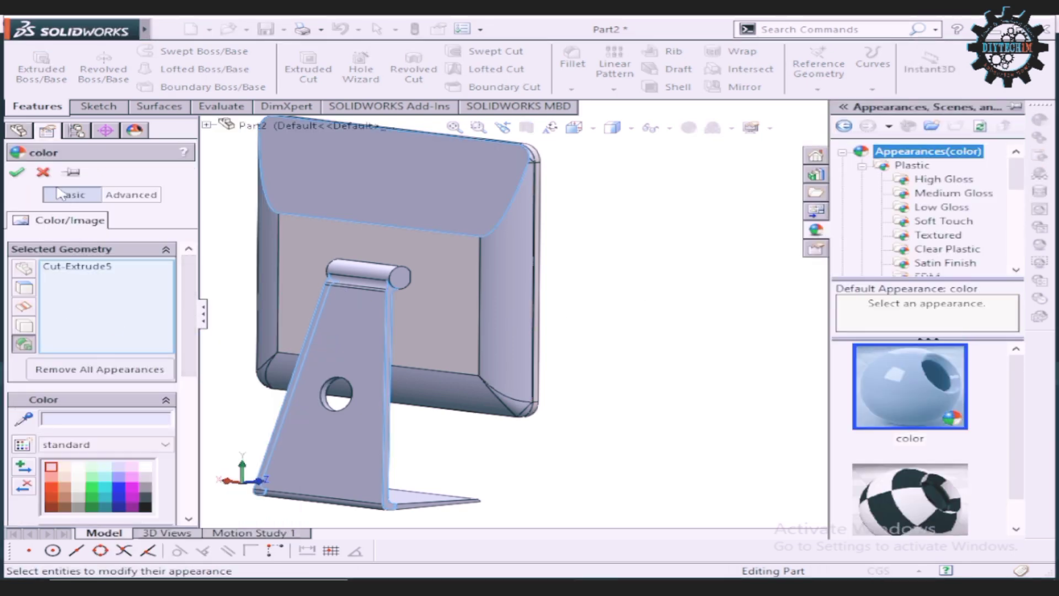
left_click(44, 173)
left_click(469, 198)
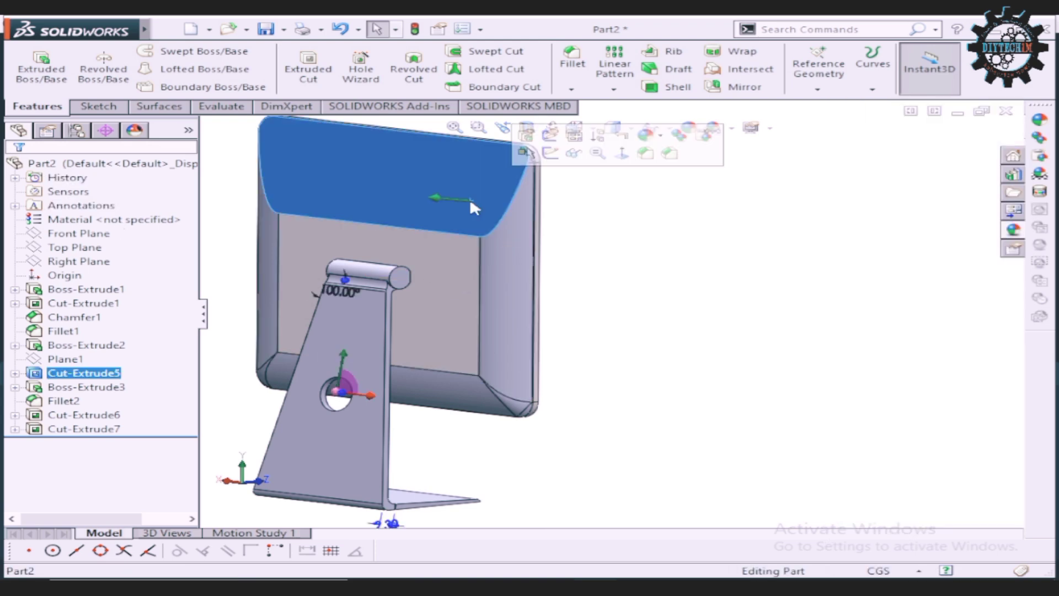
right_click(55, 374)
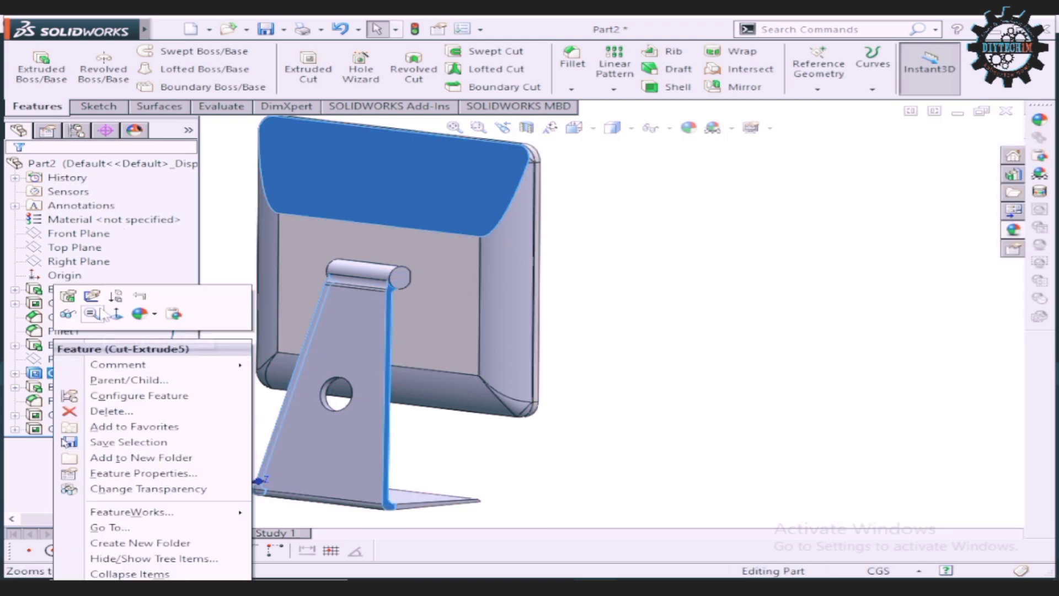
left_click(146, 317)
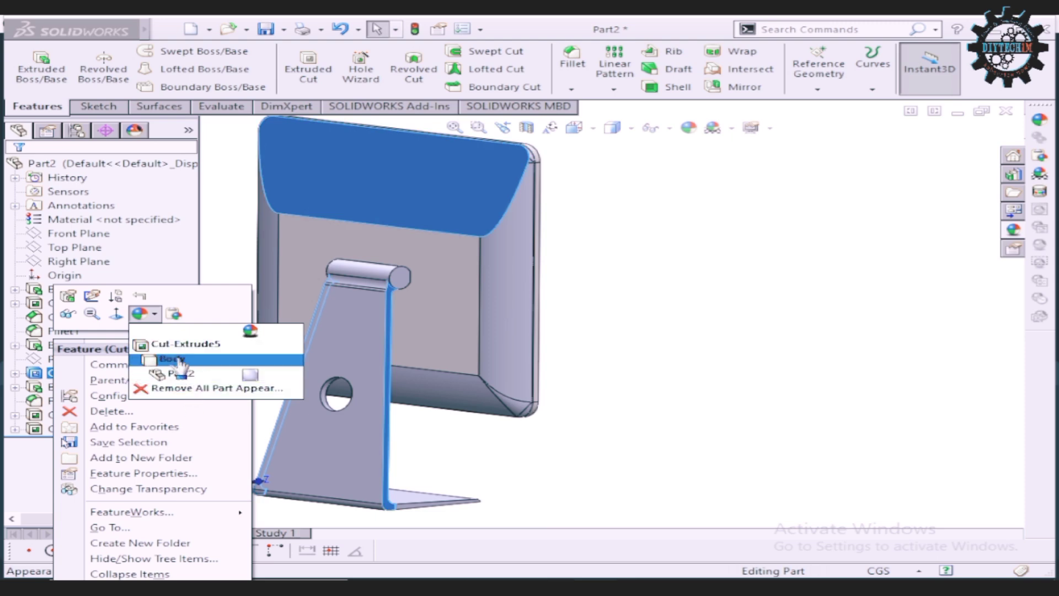
left_click(178, 359)
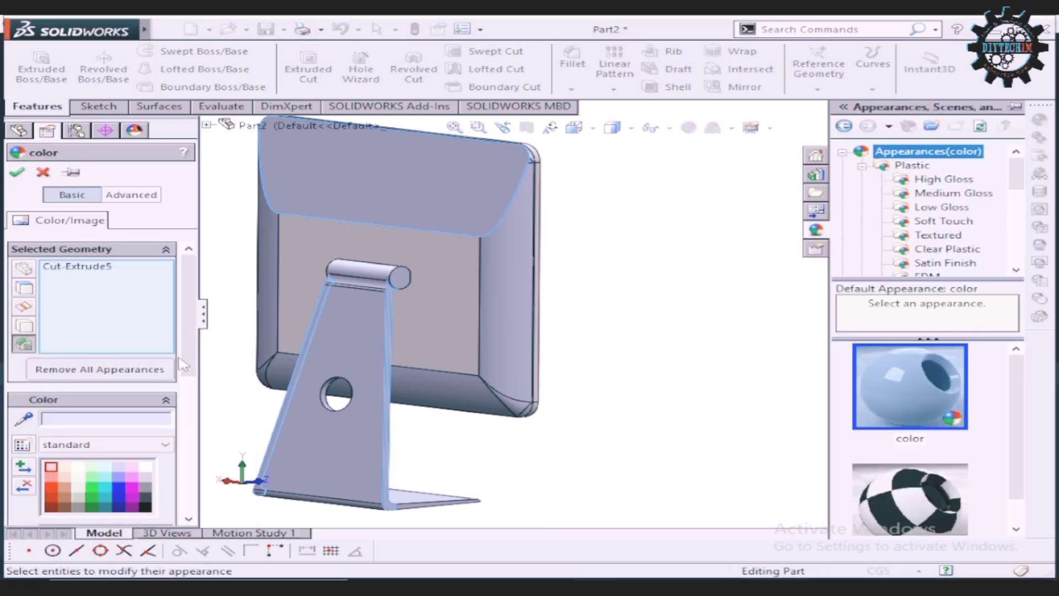
left_click(949, 182)
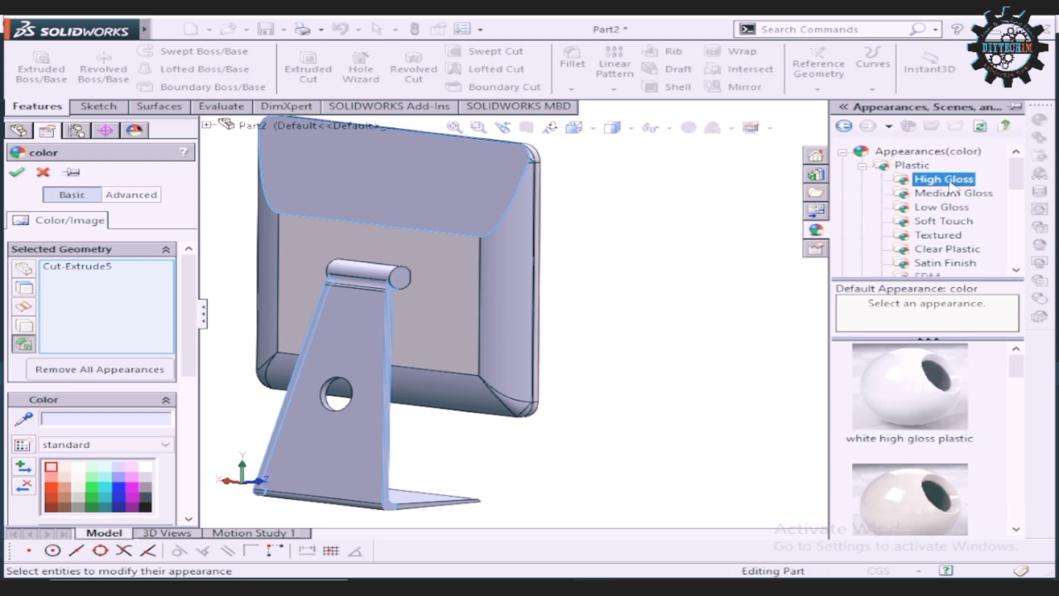
left_click(905, 375)
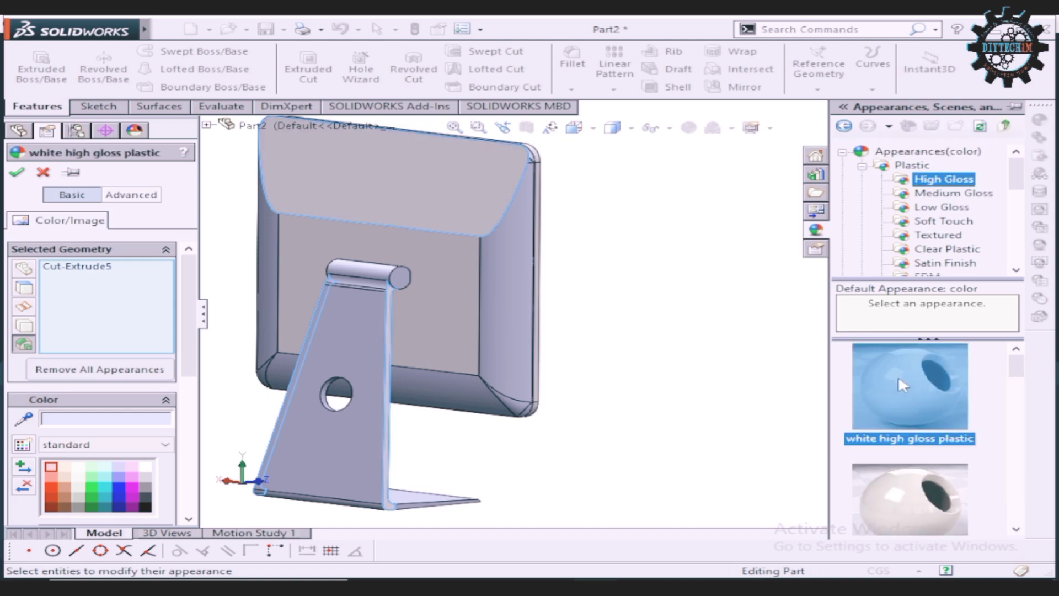
Step: Add Fillet1 and Boss-Extrude2 to the white high gloss appearance targets
left_click(502, 270)
scroll(486, 270, "up", 3)
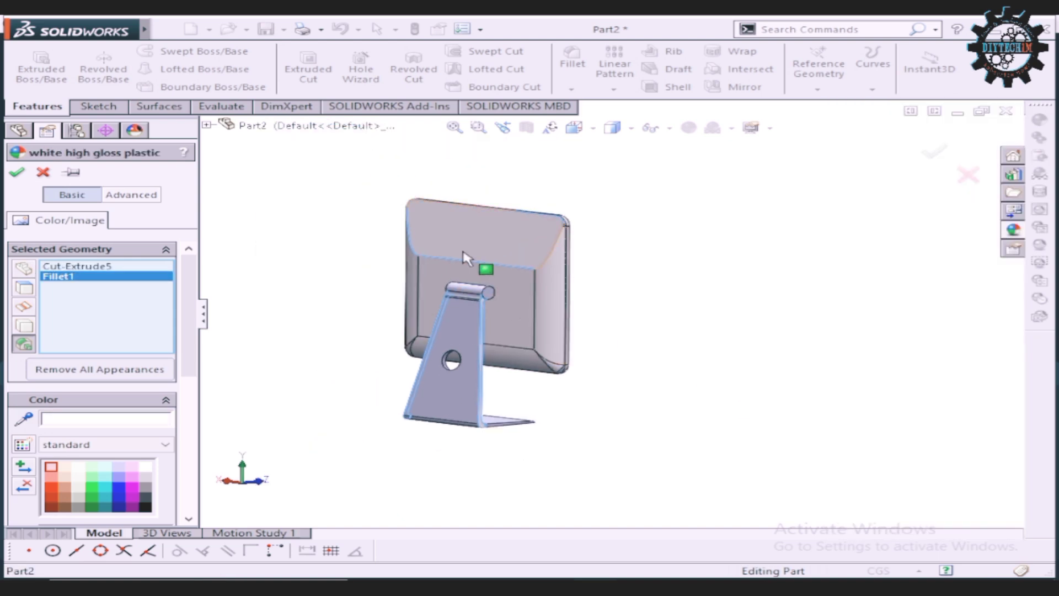
scroll(460, 238, "down", 5)
mouse_move(872, 293)
middle_mouse_down()
mouse_move(806, 298)
mouse_move(752, 286)
mouse_move(795, 267)
mouse_move(870, 279)
middle_mouse_up()
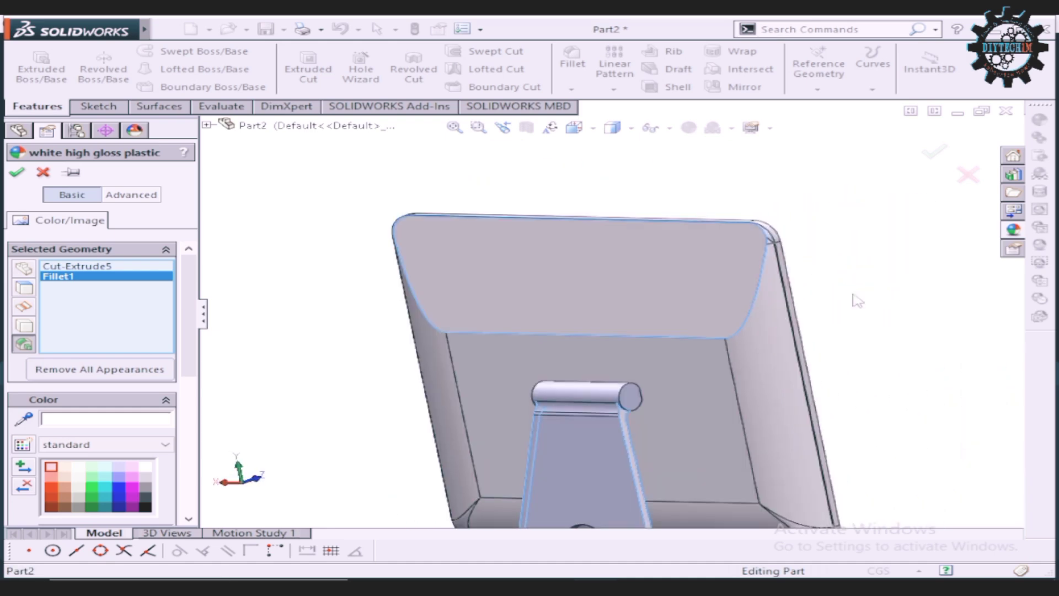
scroll(761, 359, "up", 2)
scroll(638, 421, "down", 4)
scroll(578, 406, "down", 2)
left_click(578, 406)
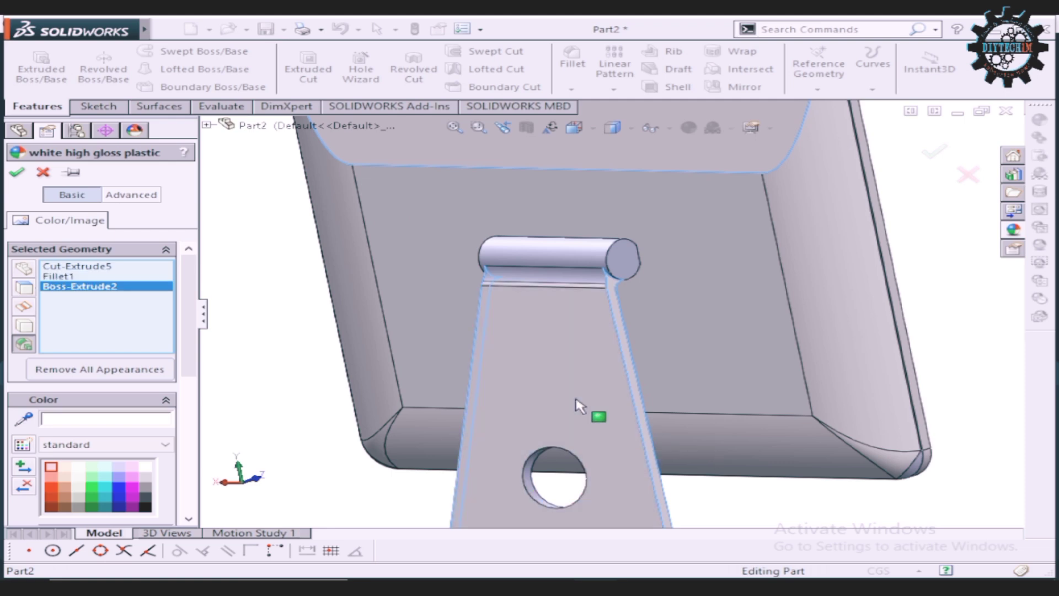
scroll(543, 262, "down", 3)
Step: Add the stand's Boss-Extrude3 cylinder, Fillet2 and Cut-Extrude6 hole to the targets
left_click(601, 294)
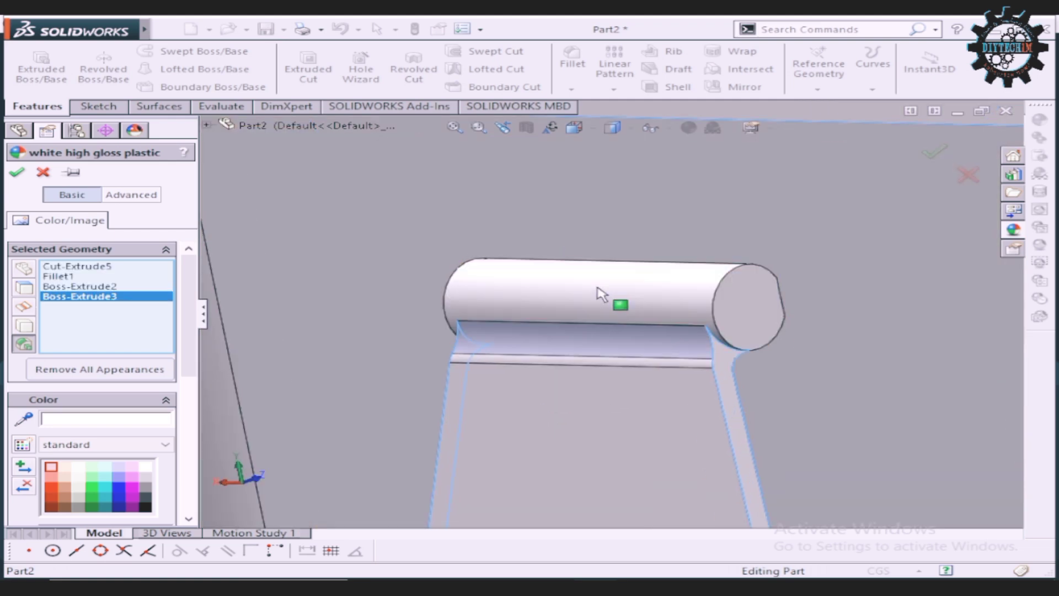
left_click(665, 345)
scroll(669, 347, "up", 3)
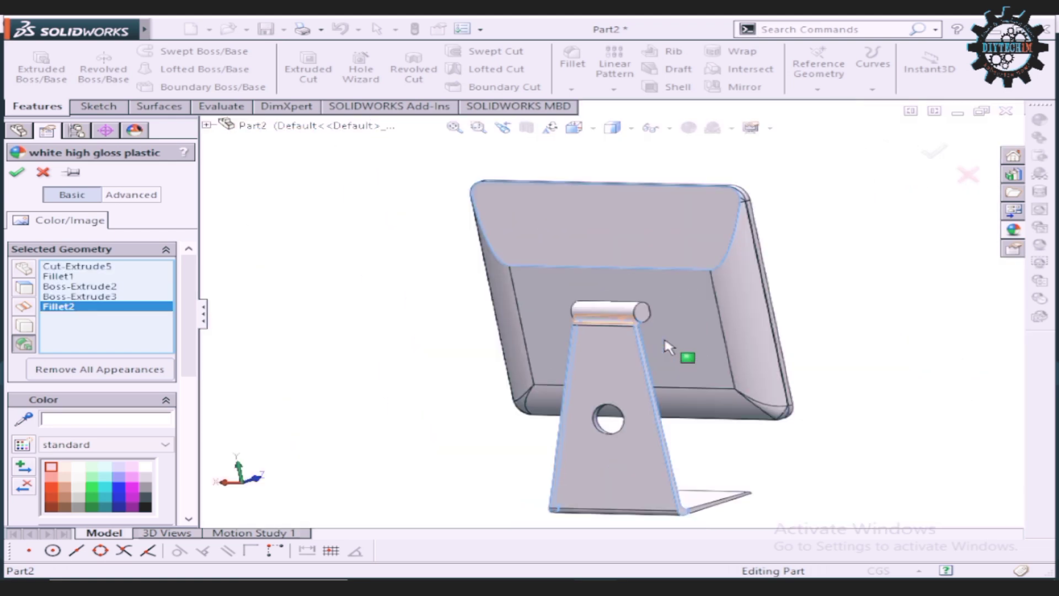
scroll(665, 458, "down", 3)
scroll(507, 316, "down", 3)
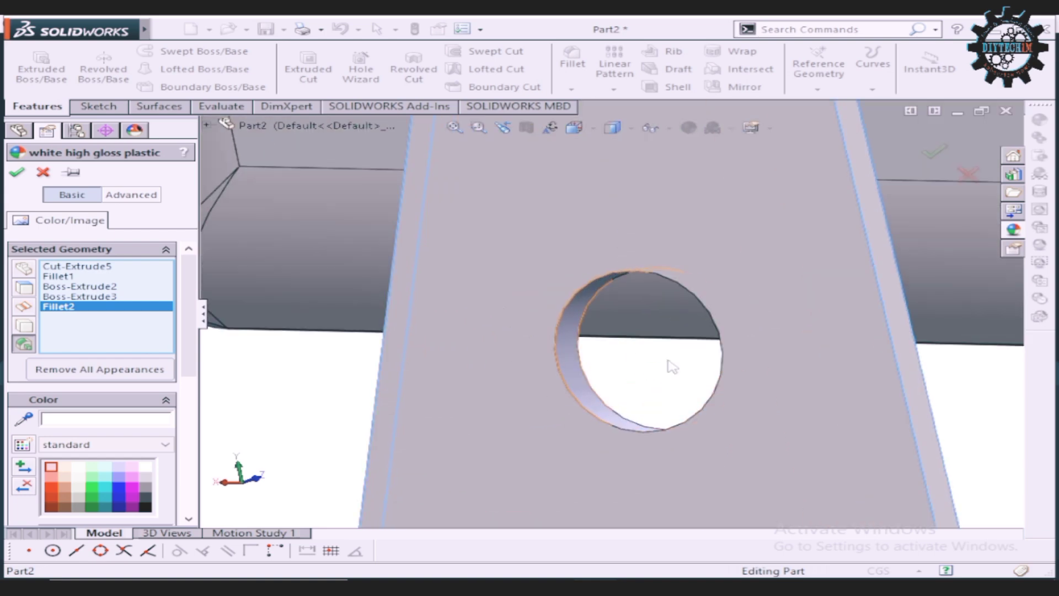
left_click(576, 372)
Step: Include the stand's flat Boss-Extrude2 face in the targets and close the appearance editor
scroll(576, 371, "up", 5)
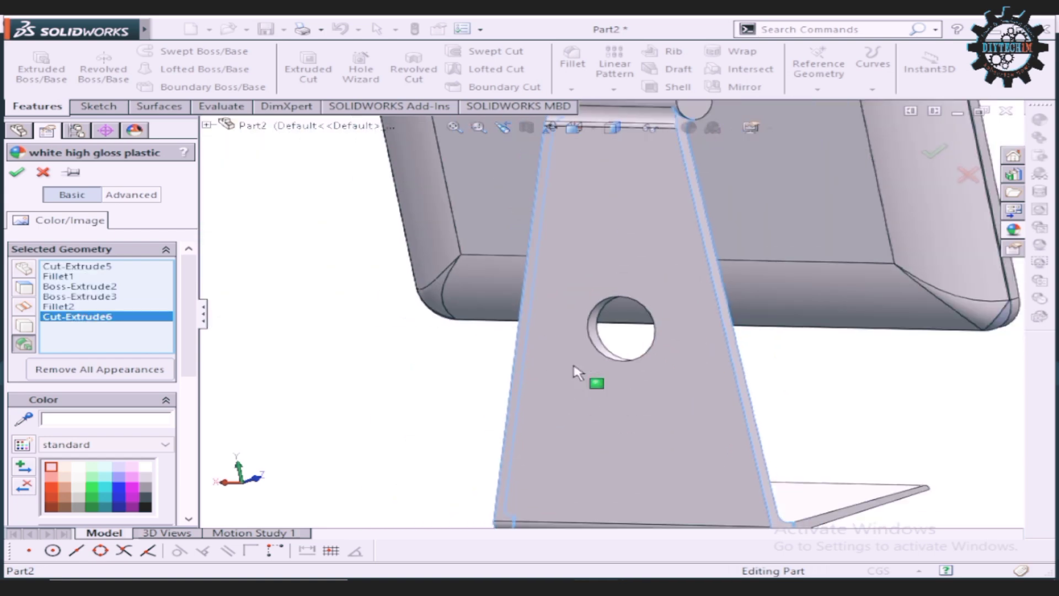
middle_click_drag(399, 373, 598, 388)
scroll(598, 387, "down", 3)
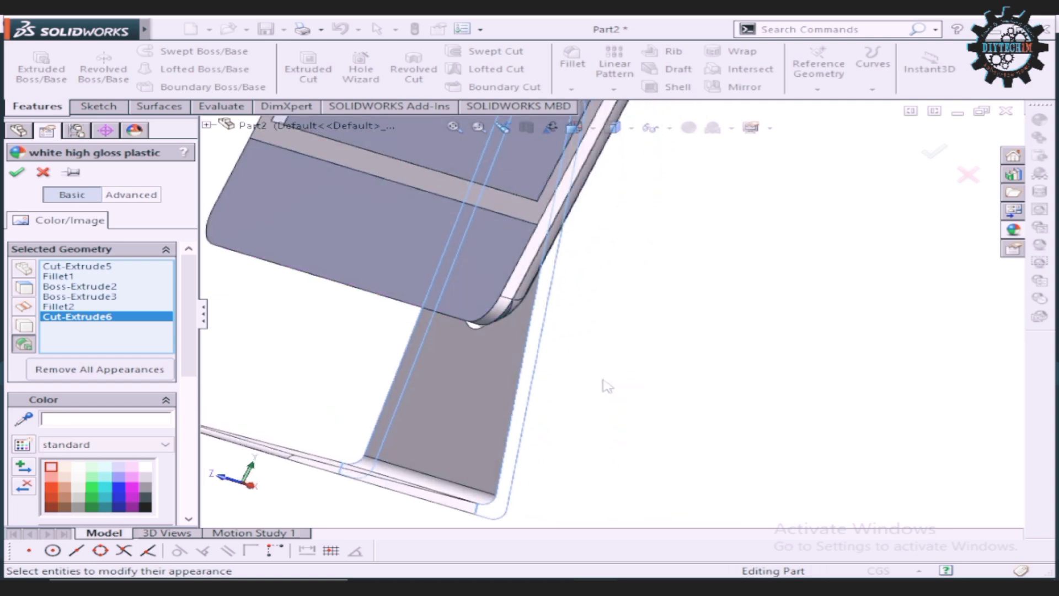
scroll(548, 414, "down", 2)
scroll(548, 414, "down", 2)
left_click(472, 381)
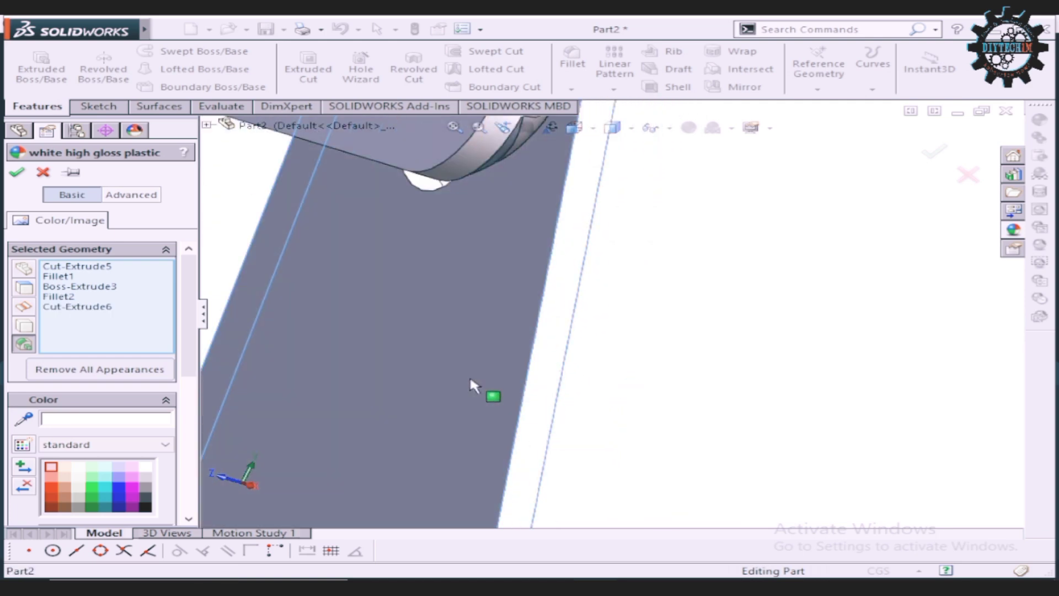
scroll(565, 381, "up", 3)
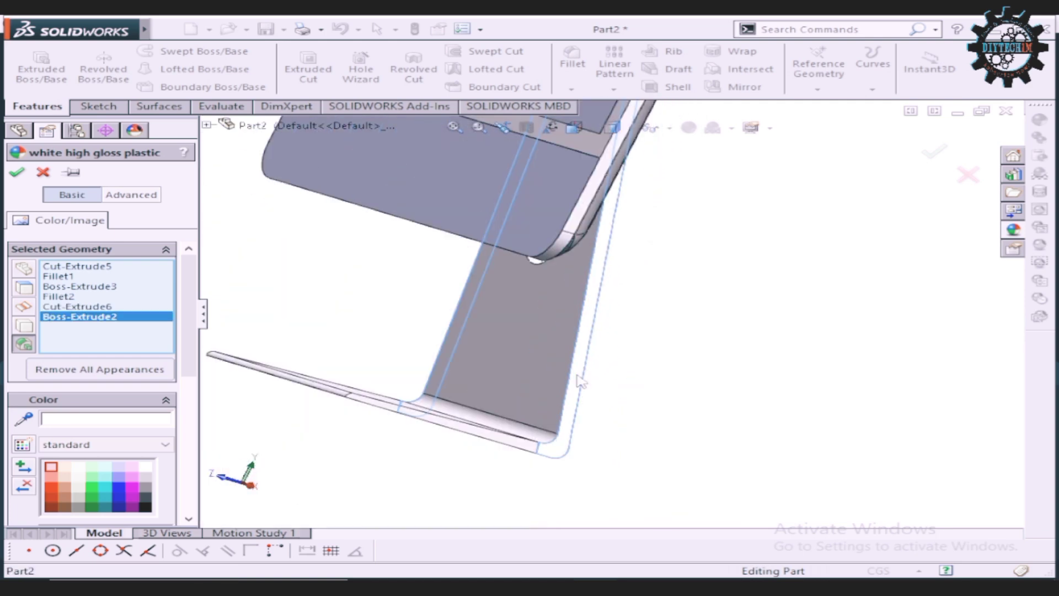
mouse_move(254, 402)
middle_mouse_down()
mouse_move(300, 407)
mouse_move(317, 447)
mouse_move(276, 442)
mouse_move(309, 440)
mouse_move(573, 239)
middle_mouse_up()
scroll(309, 440, "up", 3)
scroll(601, 243, "down", 3)
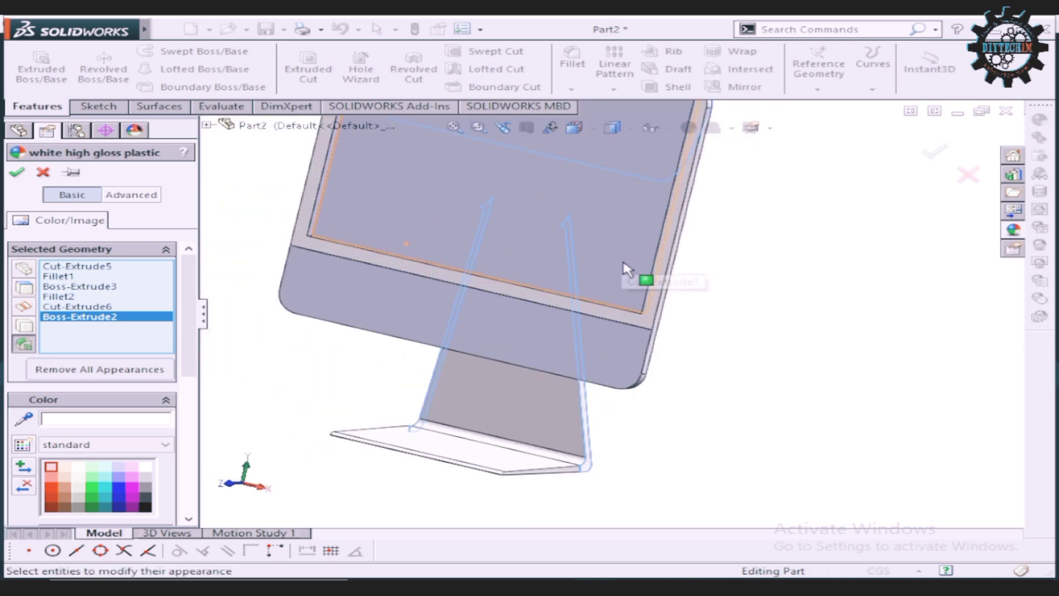
scroll(710, 333, "up", 3)
scroll(568, 331, "down", 2)
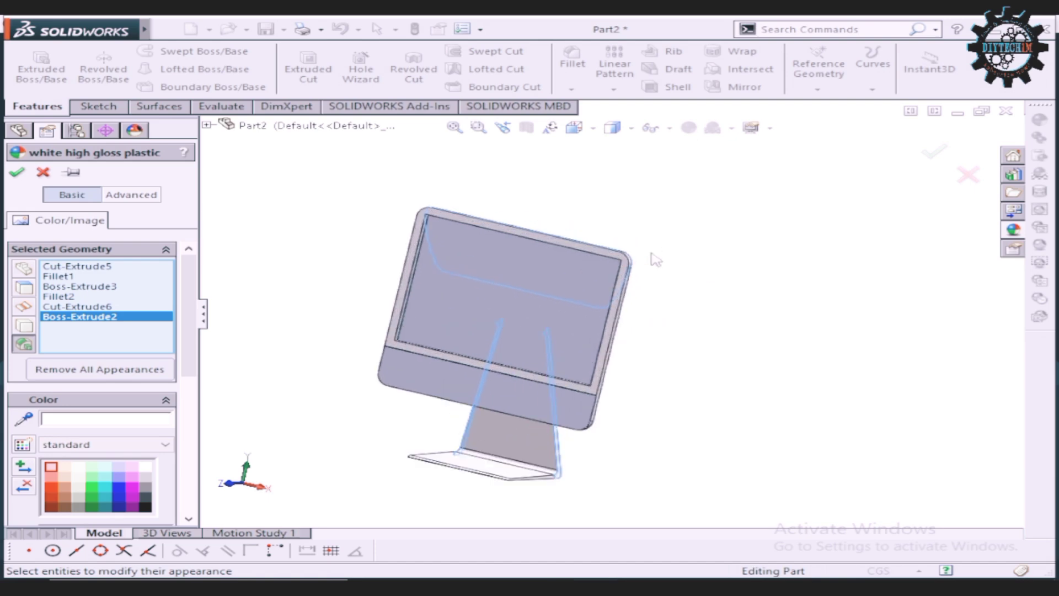
scroll(547, 356, "down", 1)
scroll(549, 359, "down", 1)
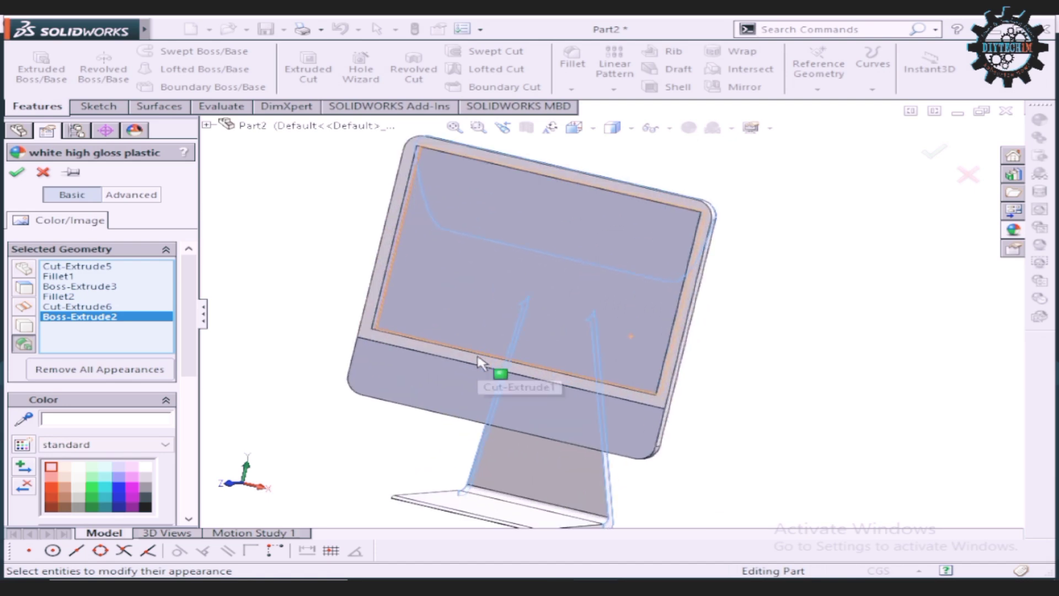
left_click(17, 174)
scroll(621, 330, "up", 2)
Step: Apply cream high gloss plastic to only the monitor's lower chin face and confirm
scroll(693, 317, "down", 3)
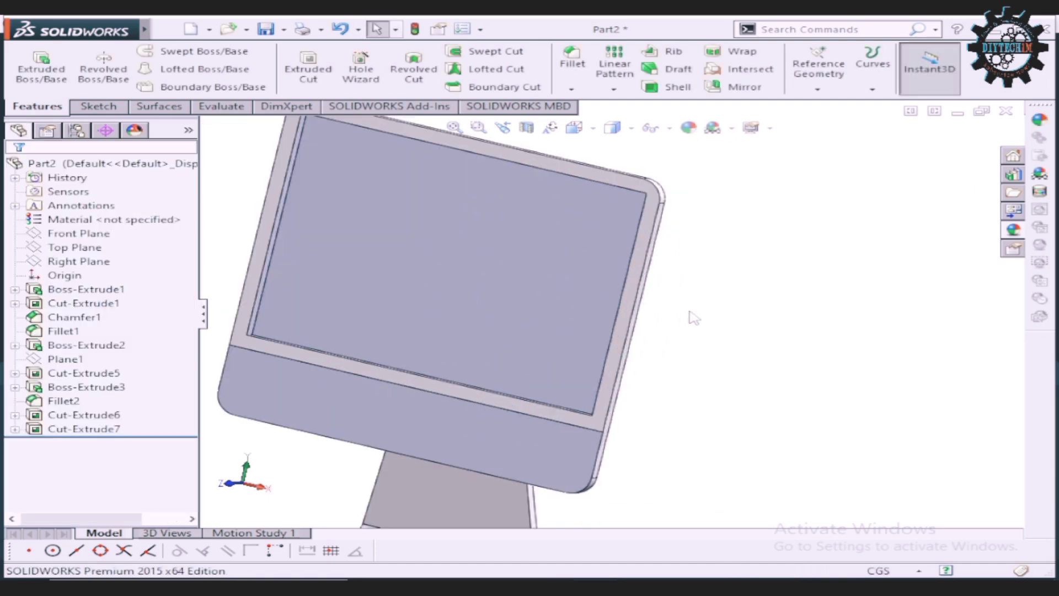
left_click(520, 463)
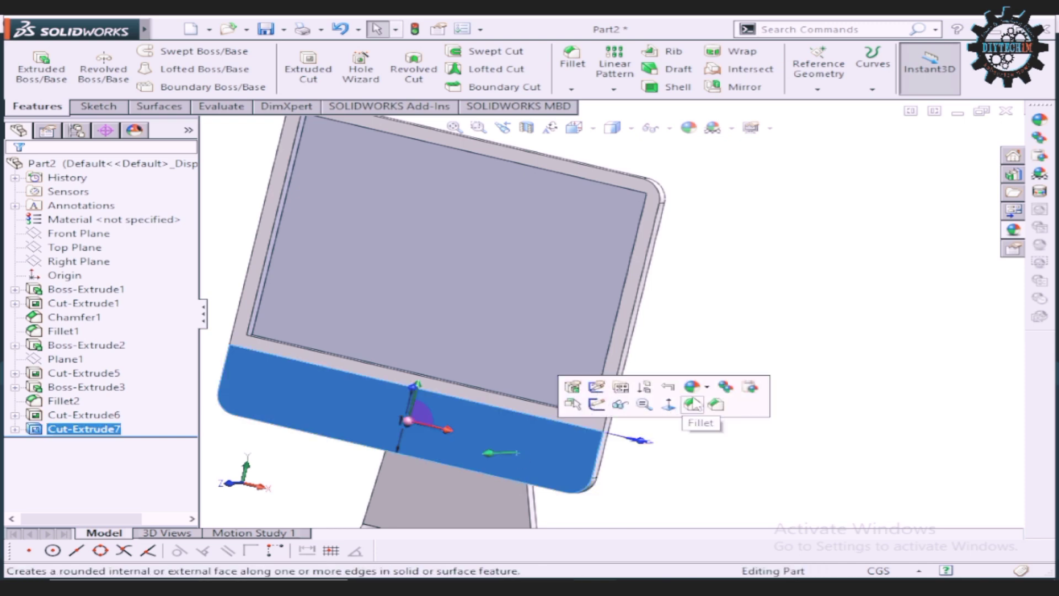
left_click(693, 386)
left_click(725, 418)
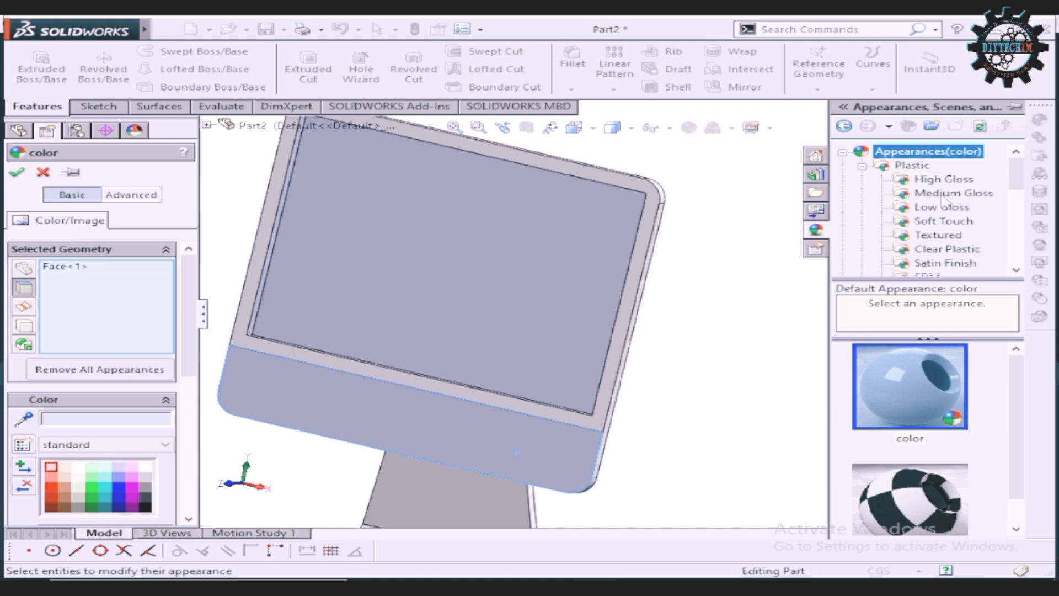
left_click(942, 182)
left_click(892, 496)
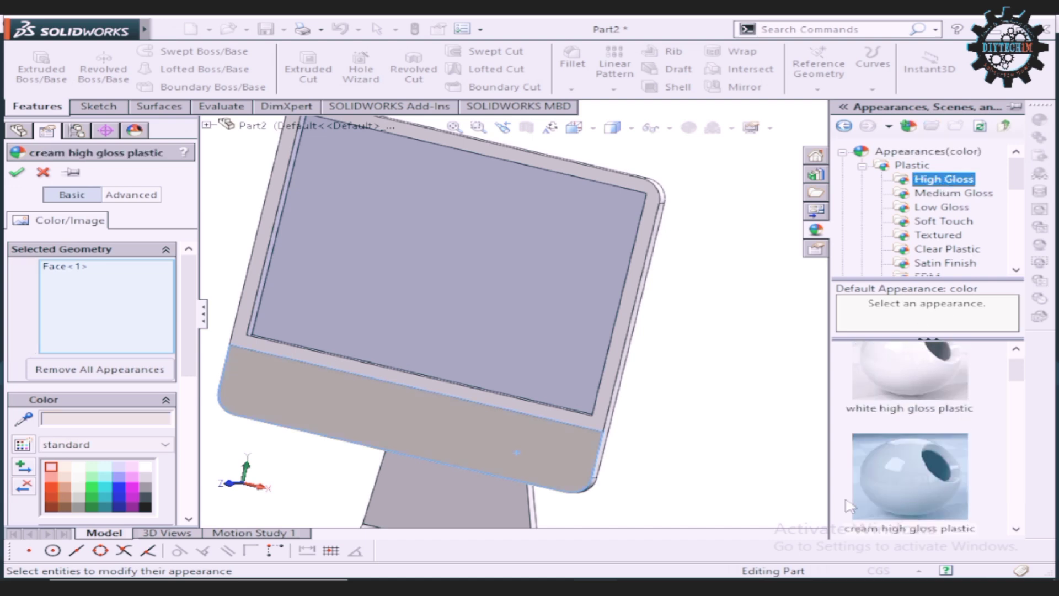
key("f")
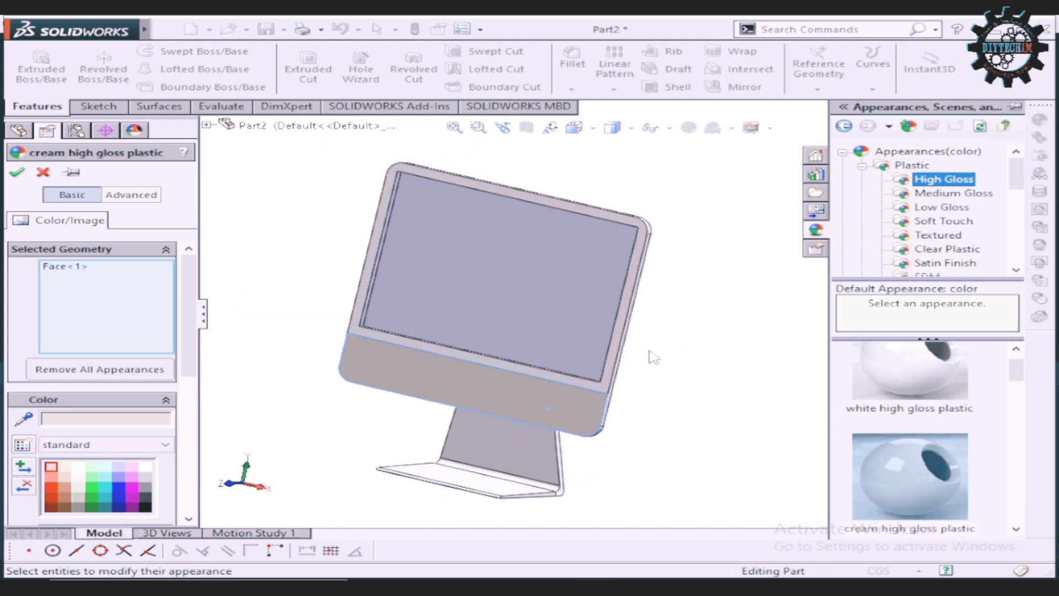
left_click(17, 174)
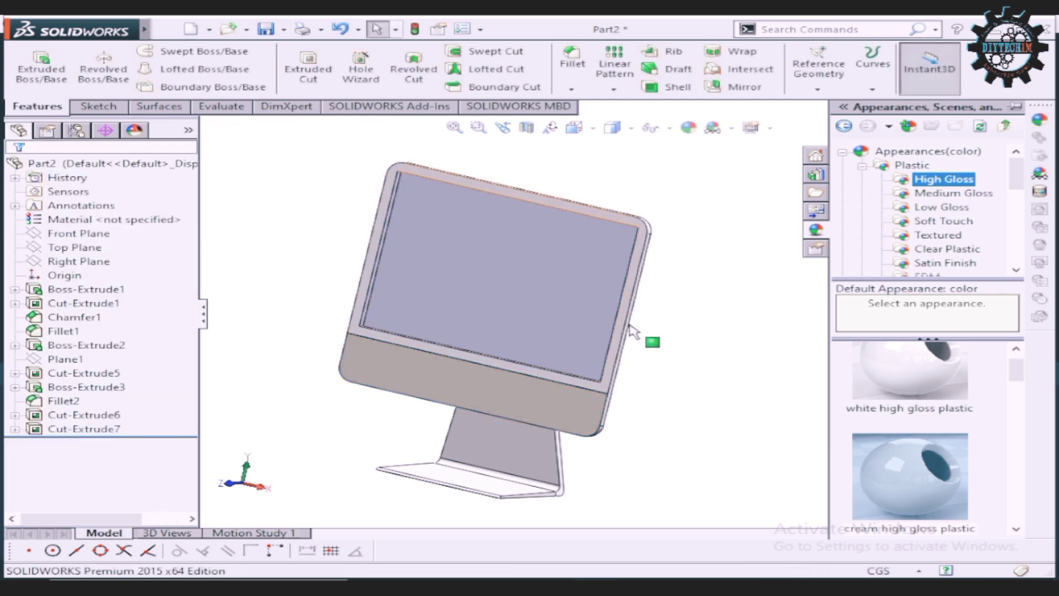
scroll(763, 409, "down", 4)
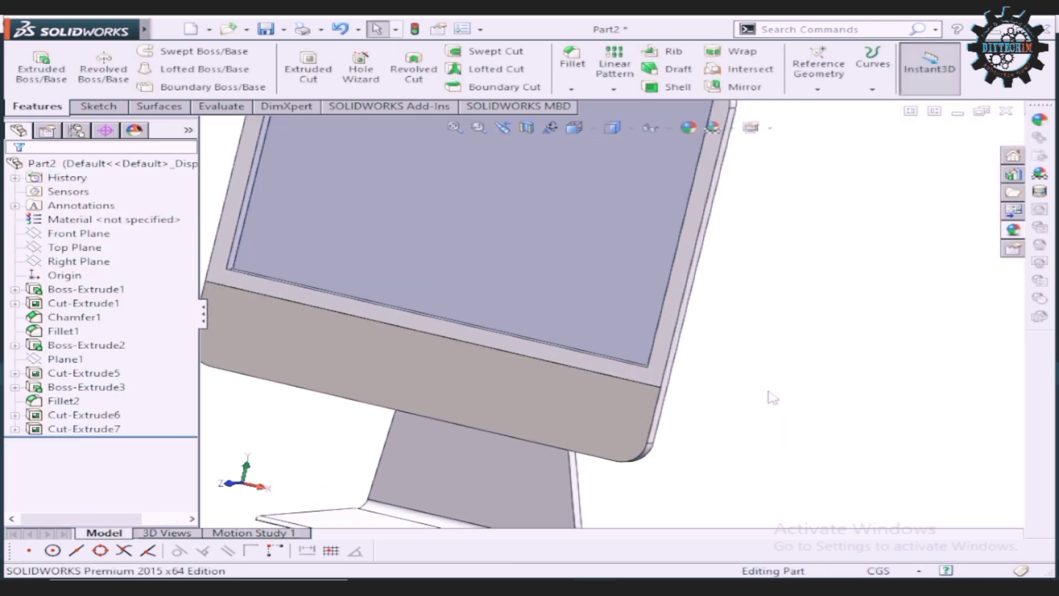
scroll(759, 374, "up", 4)
mouse_move(879, 348)
middle_mouse_down()
mouse_move(847, 316)
mouse_move(887, 312)
mouse_move(783, 320)
mouse_move(778, 293)
mouse_move(889, 291)
mouse_move(859, 247)
mouse_move(789, 300)
mouse_move(873, 326)
mouse_move(828, 300)
mouse_move(908, 255)
mouse_move(908, 297)
mouse_move(920, 310)
mouse_move(937, 281)
mouse_move(860, 267)
mouse_move(905, 289)
mouse_move(844, 276)
mouse_move(908, 251)
middle_mouse_up()
left_click_drag(908, 251, 902, 289)
key("Escape")
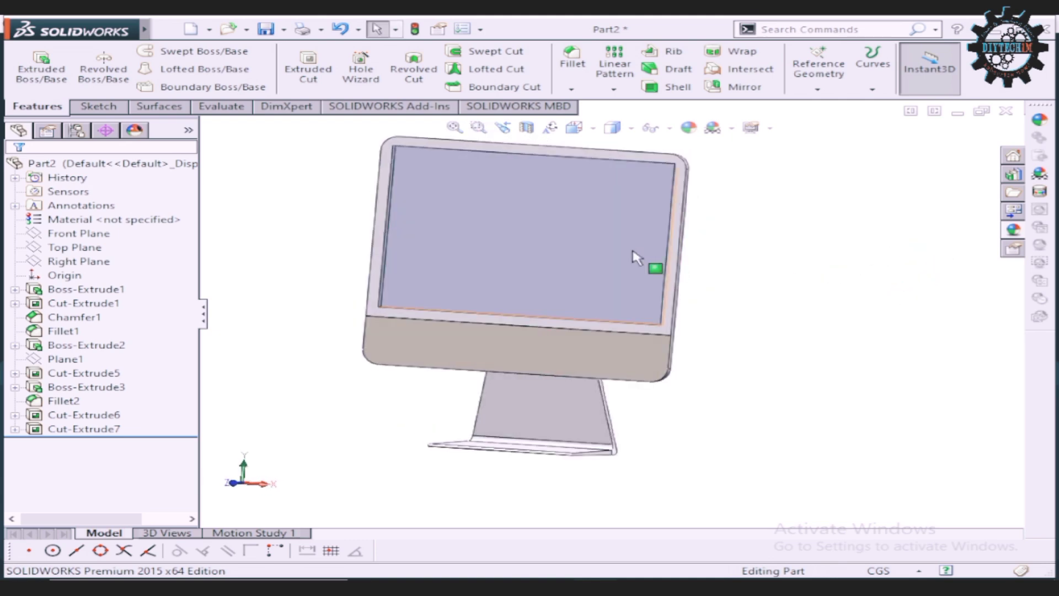
scroll(547, 242, "down", 1)
scroll(488, 301, "down", 2)
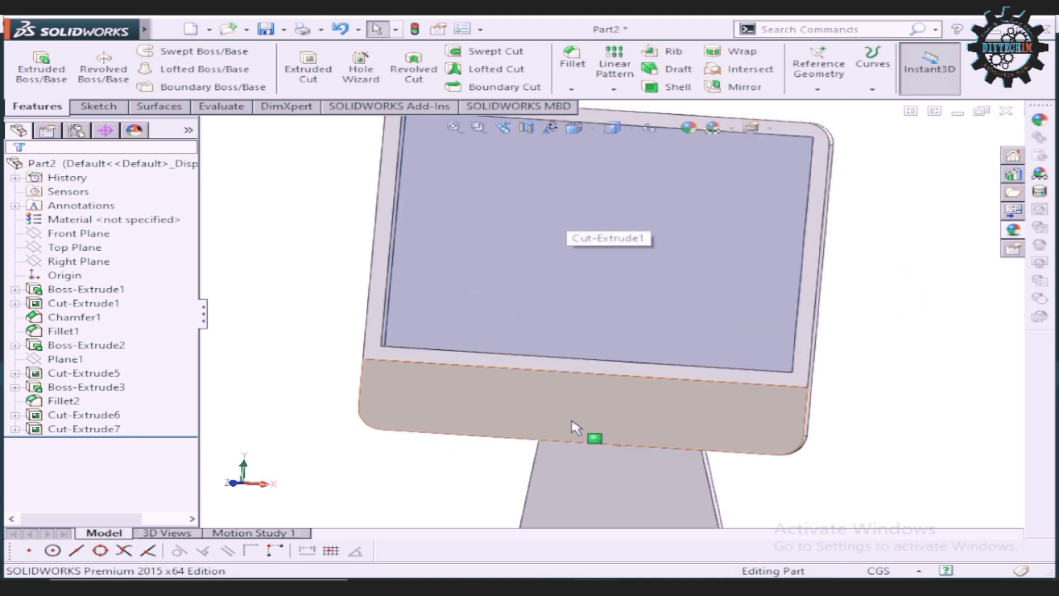
left_click(571, 417)
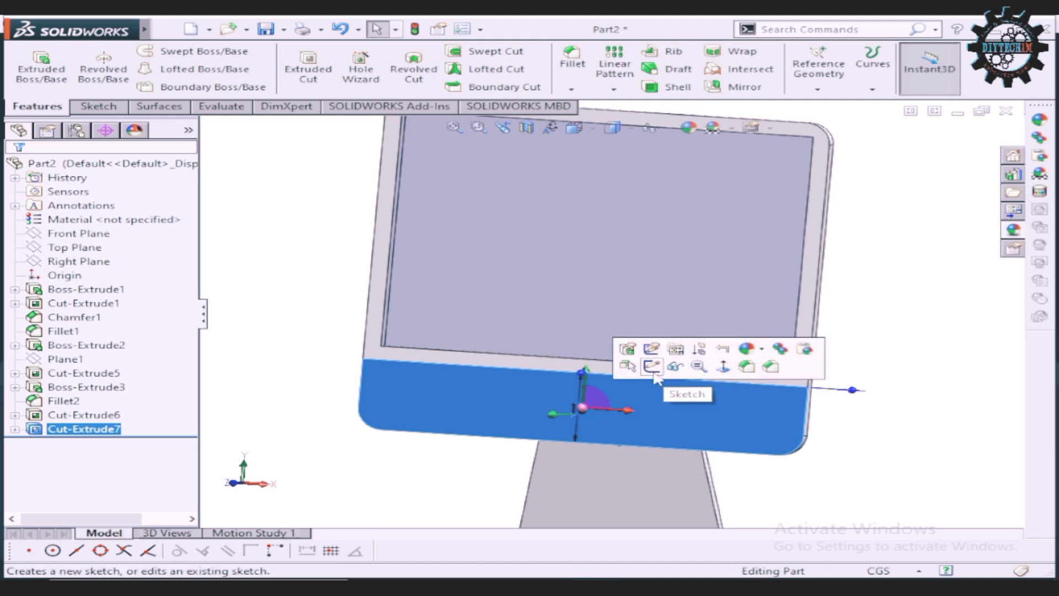
left_click(670, 412)
left_click(749, 365)
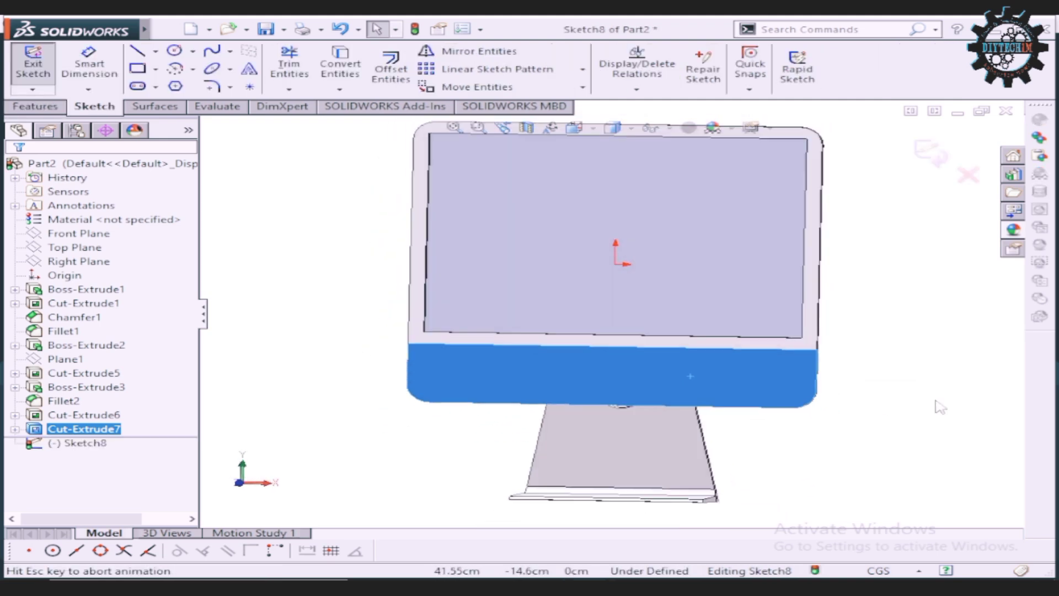
left_click(367, 316)
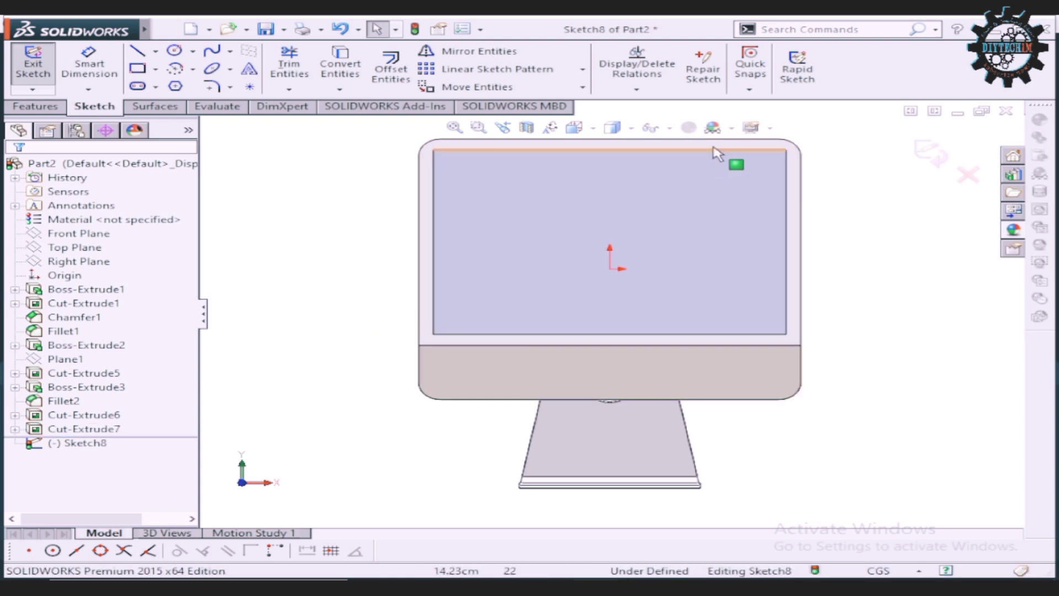
scroll(735, 161, "down", 2)
mouse_move(73, 30)
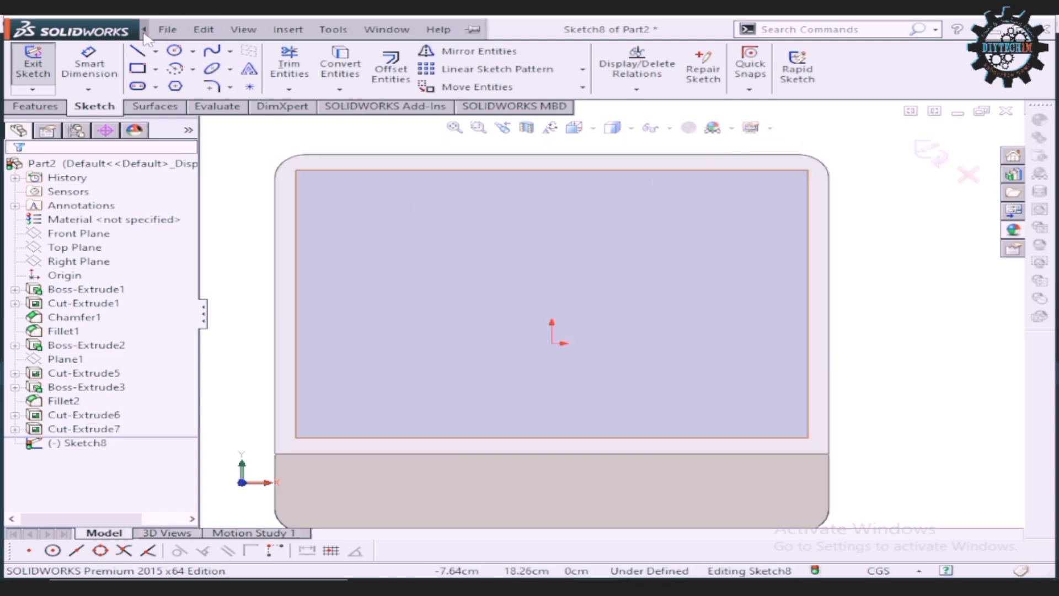
left_click(167, 30)
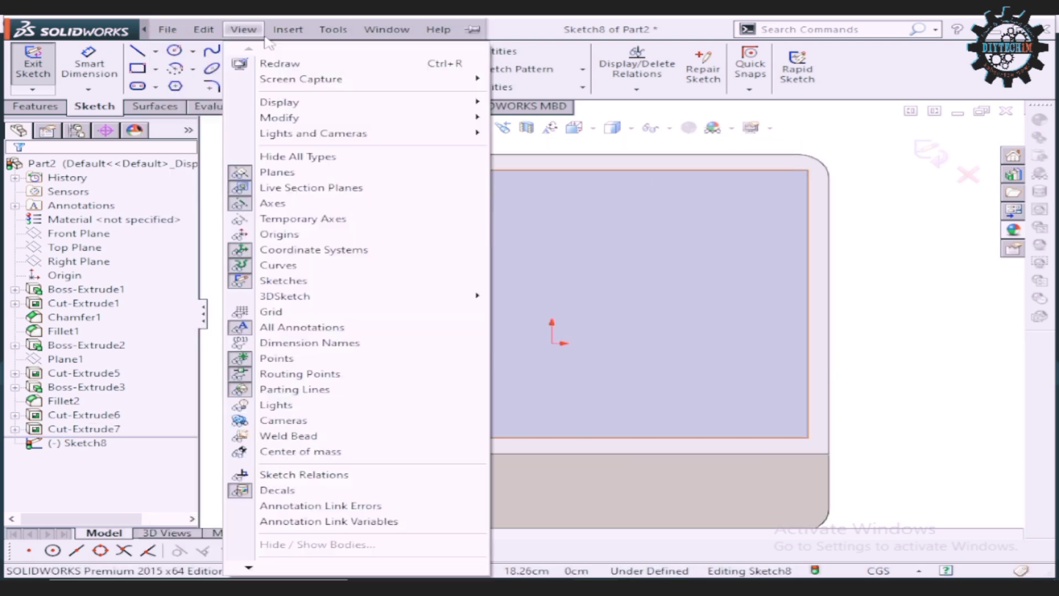
mouse_move(287, 30)
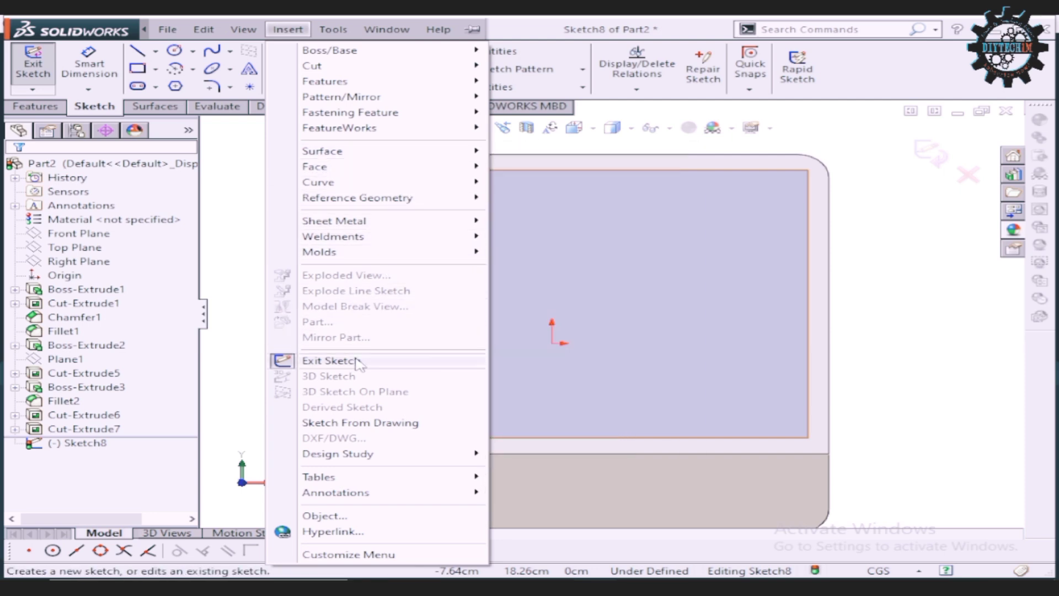
left_click(358, 364)
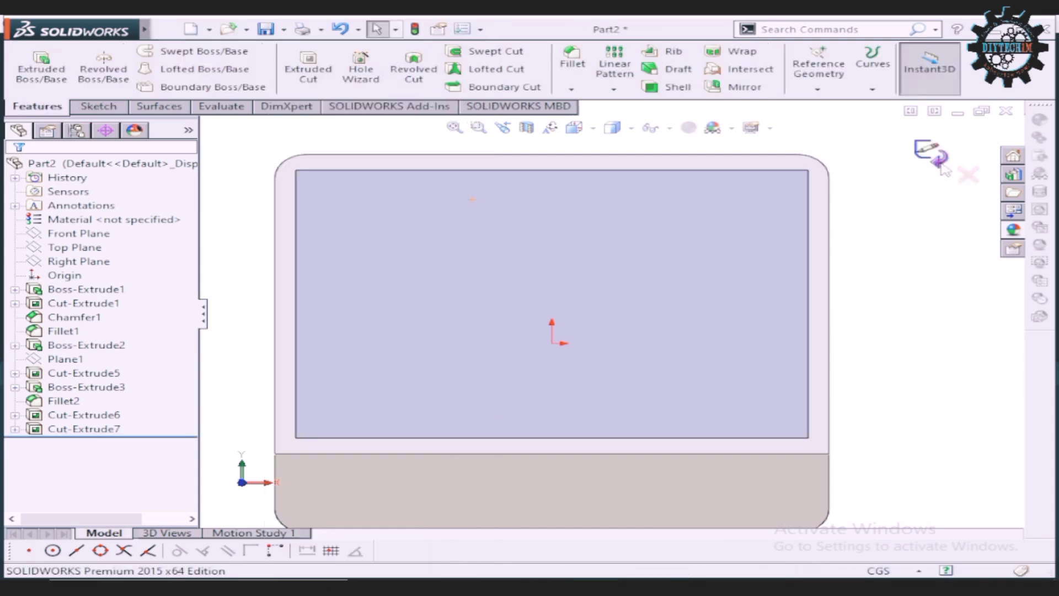
scroll(623, 436, "down", 2)
scroll(615, 433, "up", 5)
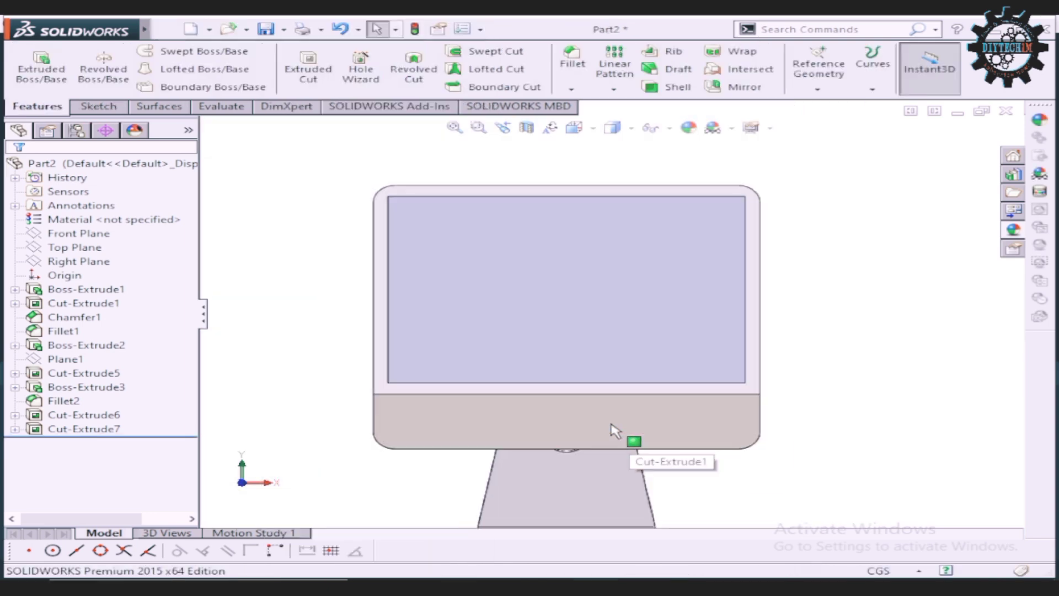
mouse_move(144, 29)
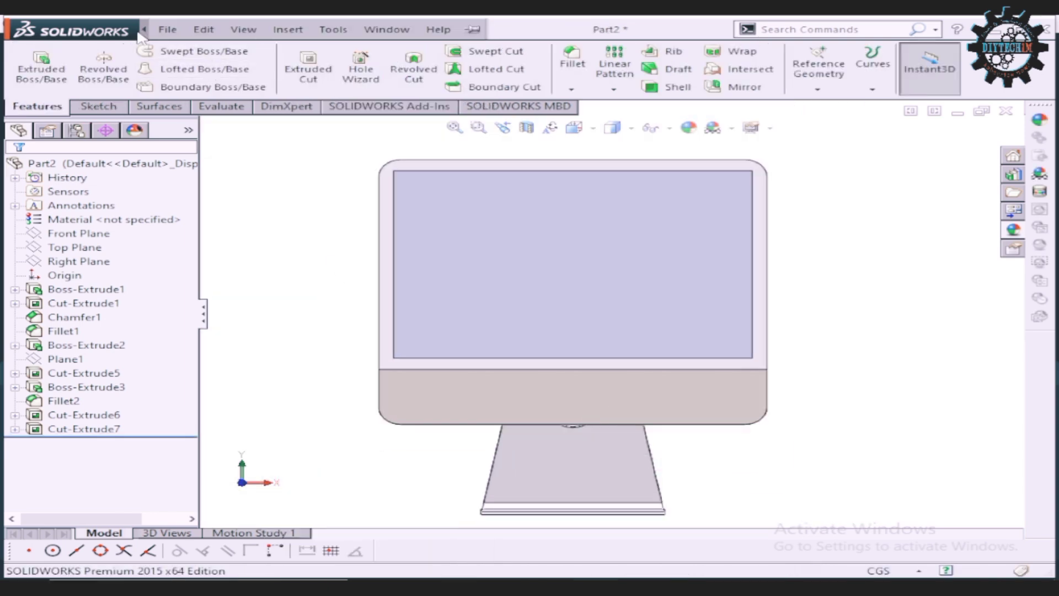
left_click(288, 31)
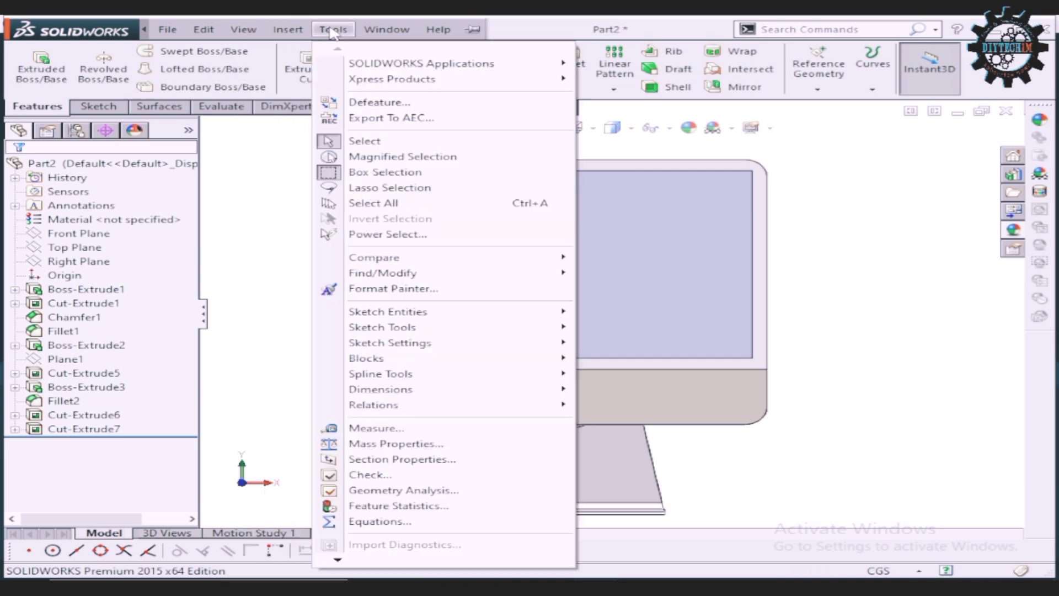
mouse_move(333, 29)
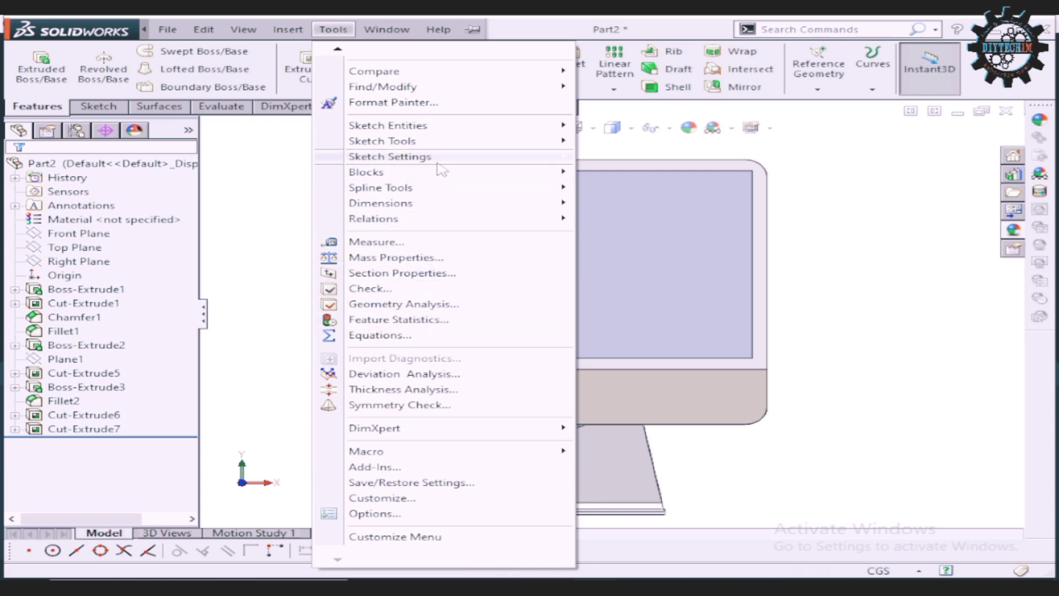
mouse_move(390, 157)
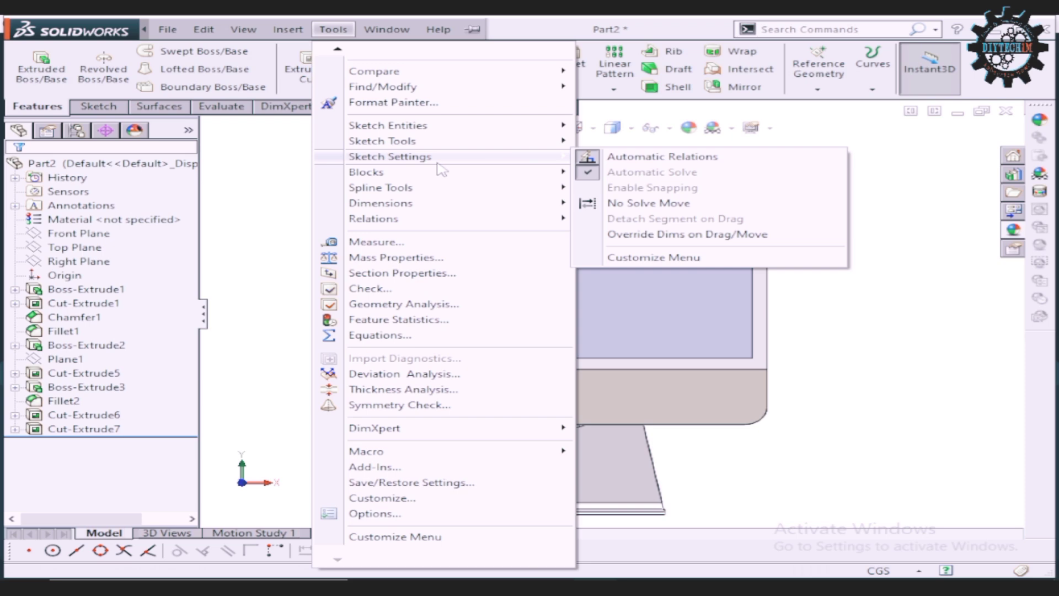
mouse_move(381, 187)
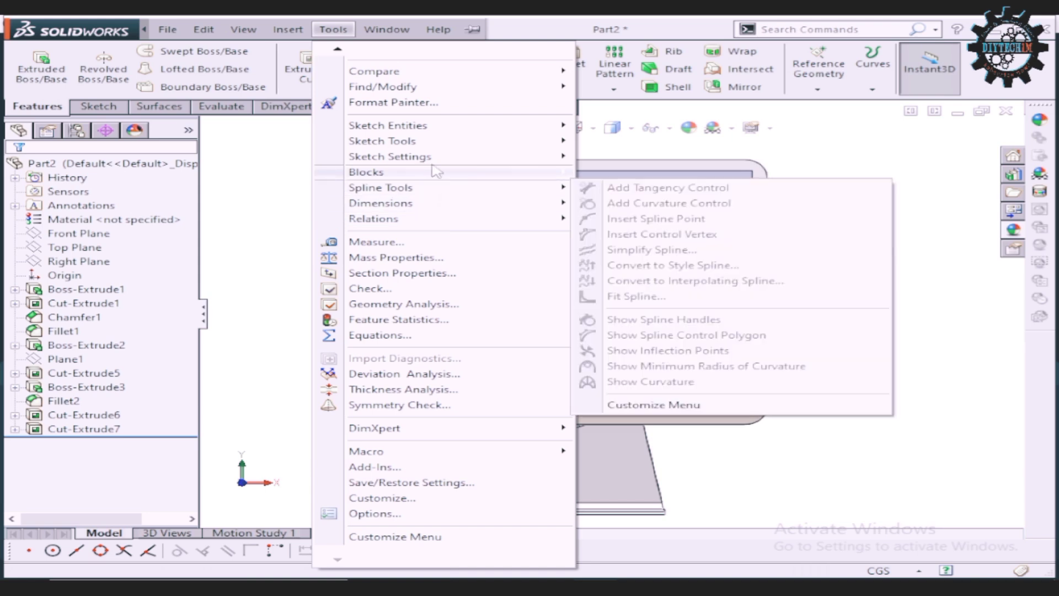
left_click(334, 29)
left_click(287, 29)
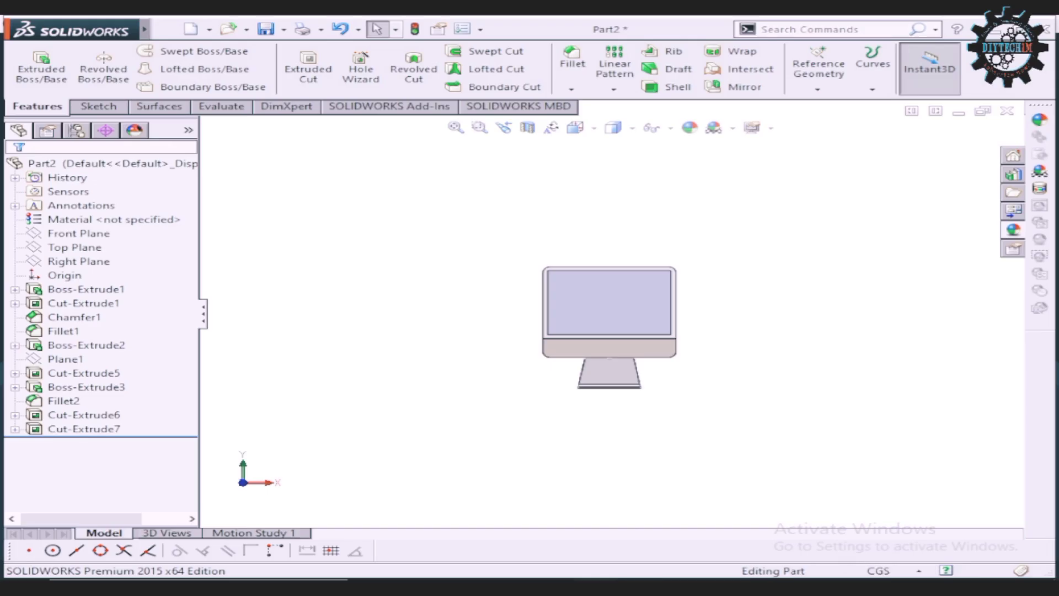
scroll(577, 331, "down", 3)
scroll(639, 354, "up", 2)
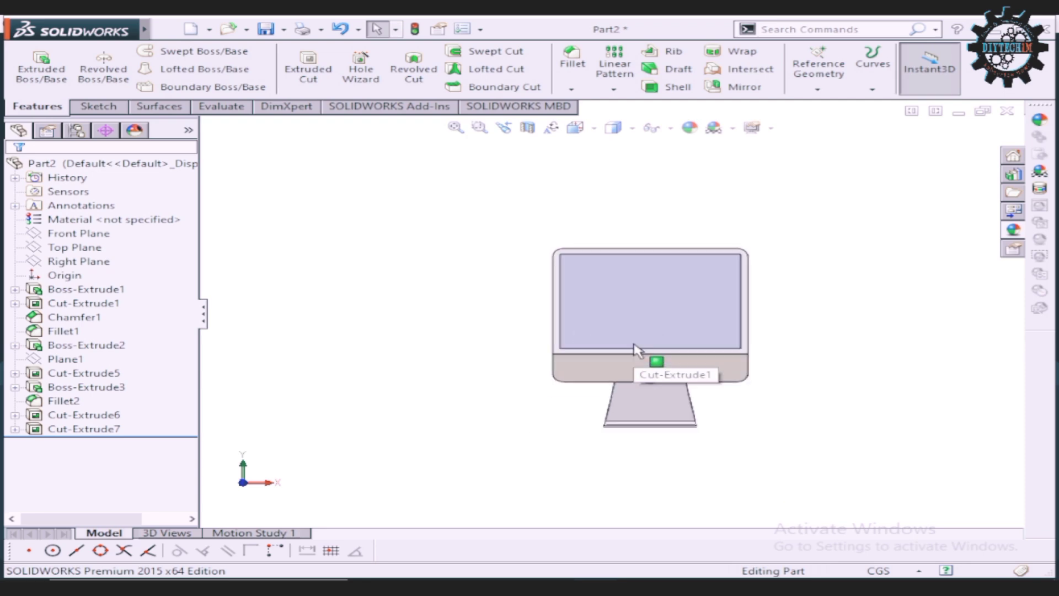
scroll(657, 333, "down", 2)
scroll(712, 301, "up", 1)
scroll(711, 298, "down", 2)
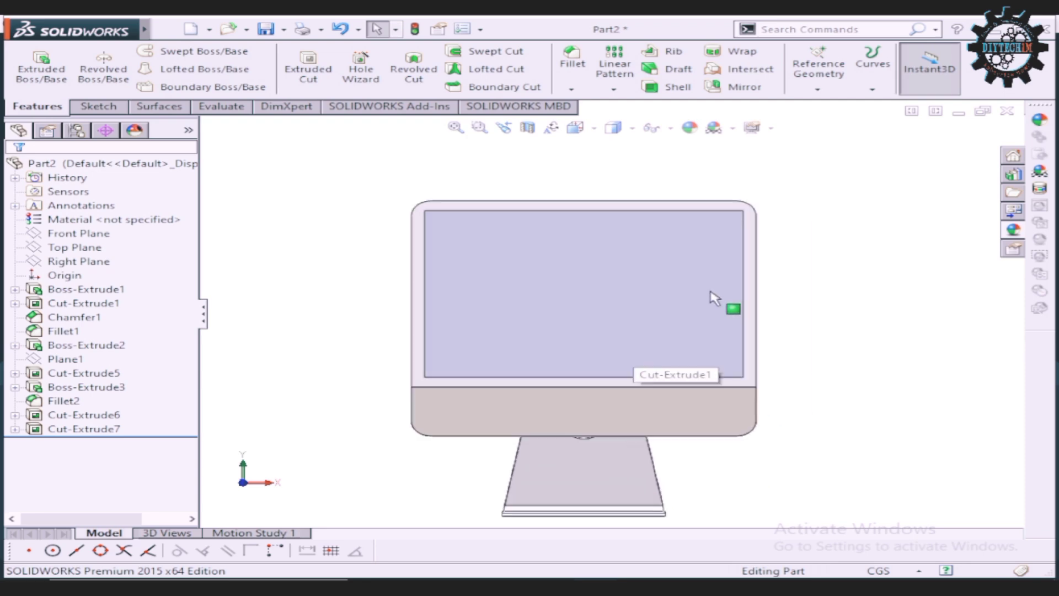
scroll(515, 411, "down", 2)
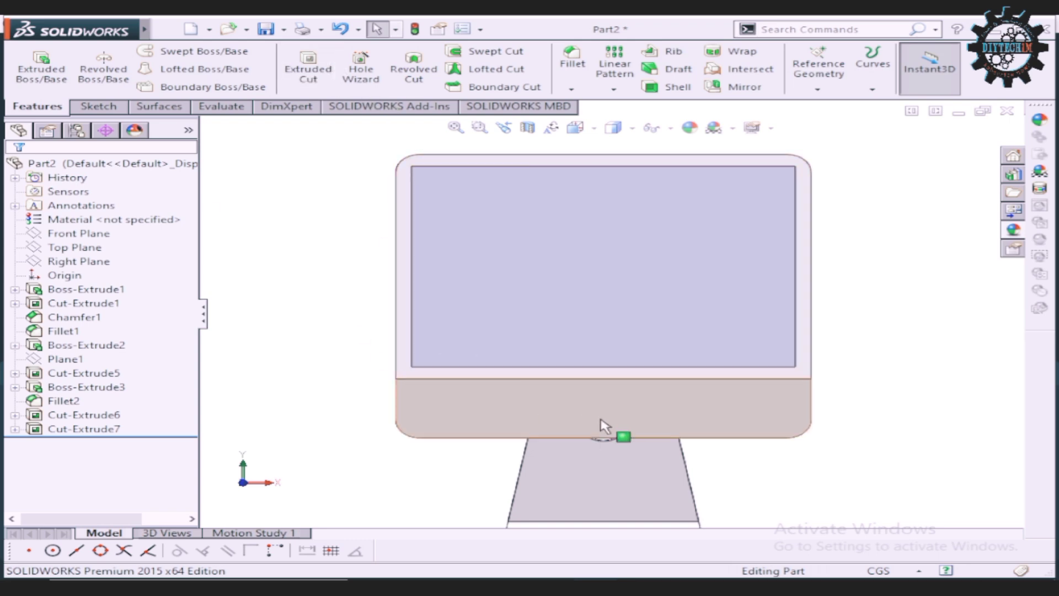
Step: Start a sketch on the monitor's chin face and launch Sketch Picture
left_click(602, 396)
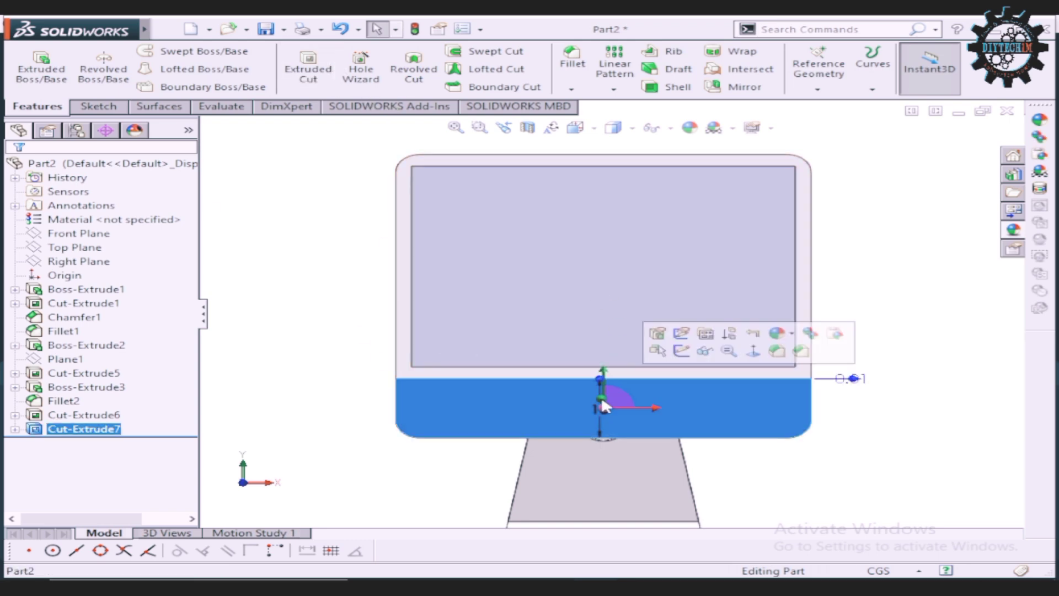
left_click(683, 352)
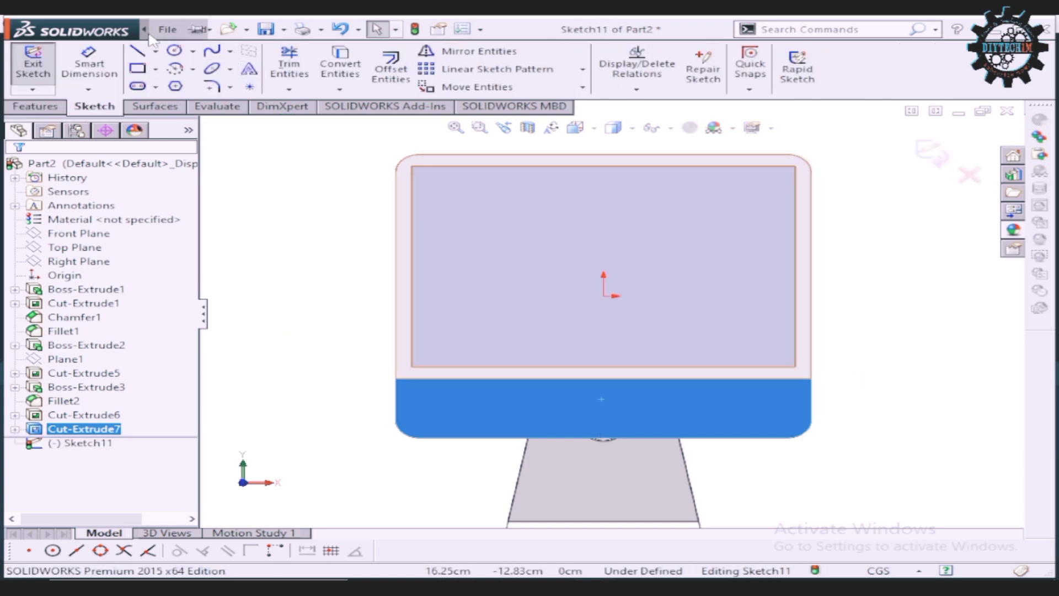
left_click(387, 29)
mouse_move(333, 29)
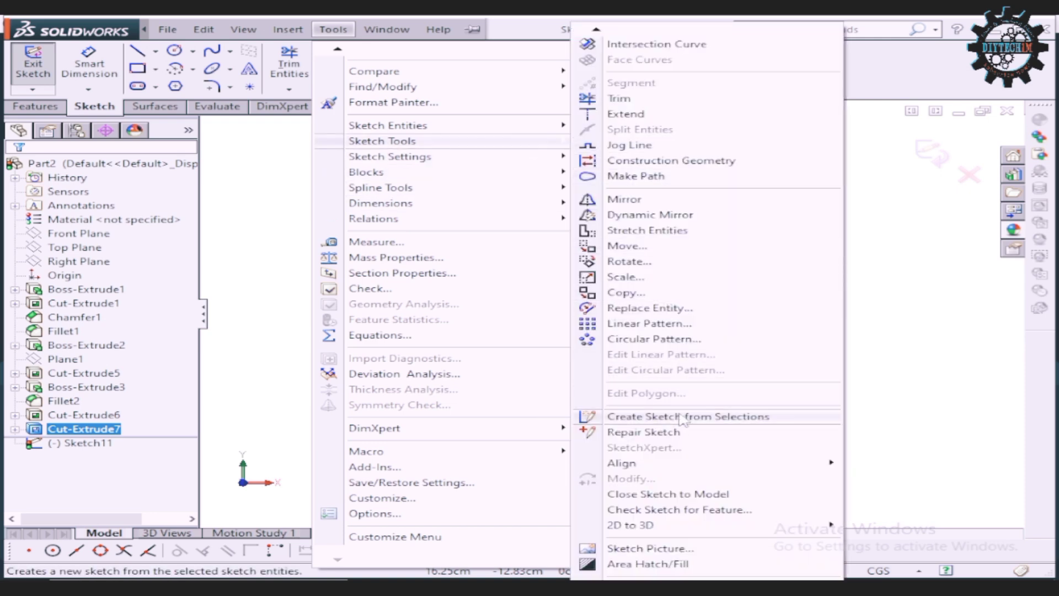
left_click(695, 548)
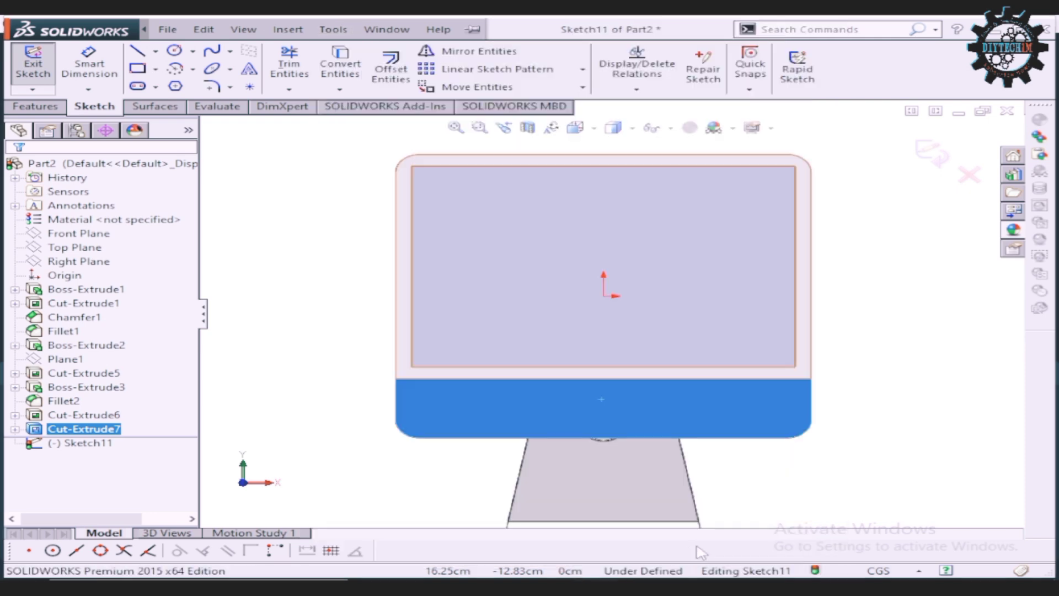
Step: Insert the 'apple logo tp' picture with its white background made transparent
left_click(271, 175)
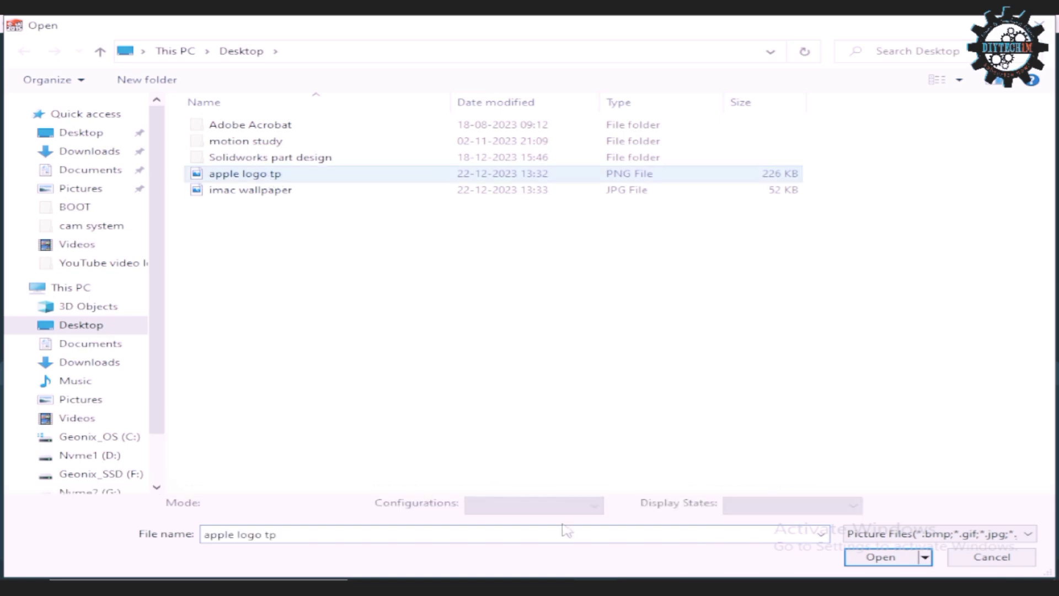
left_click(856, 561)
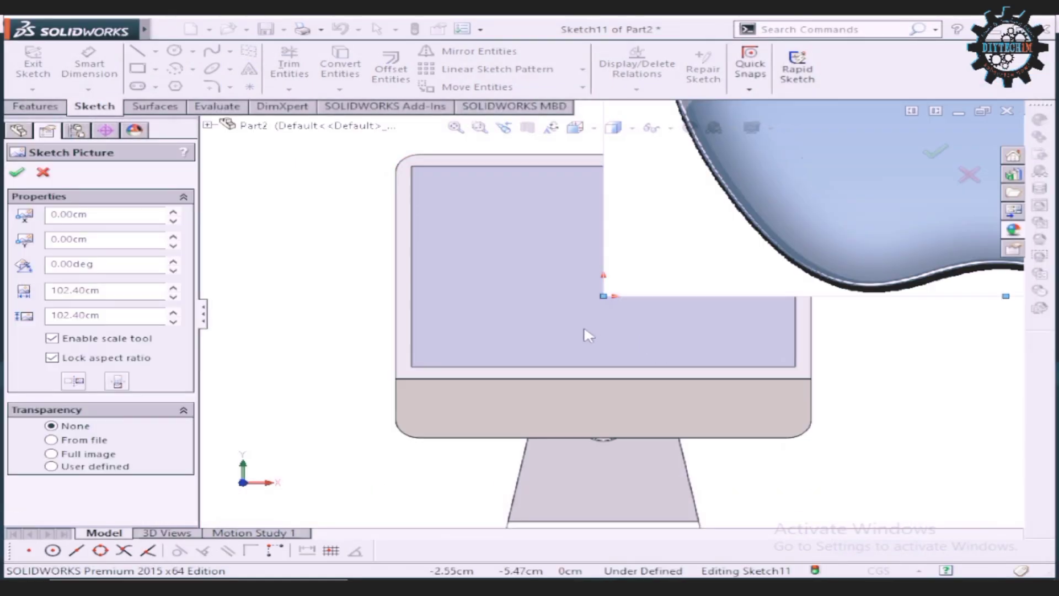
scroll(606, 276, "up", 2)
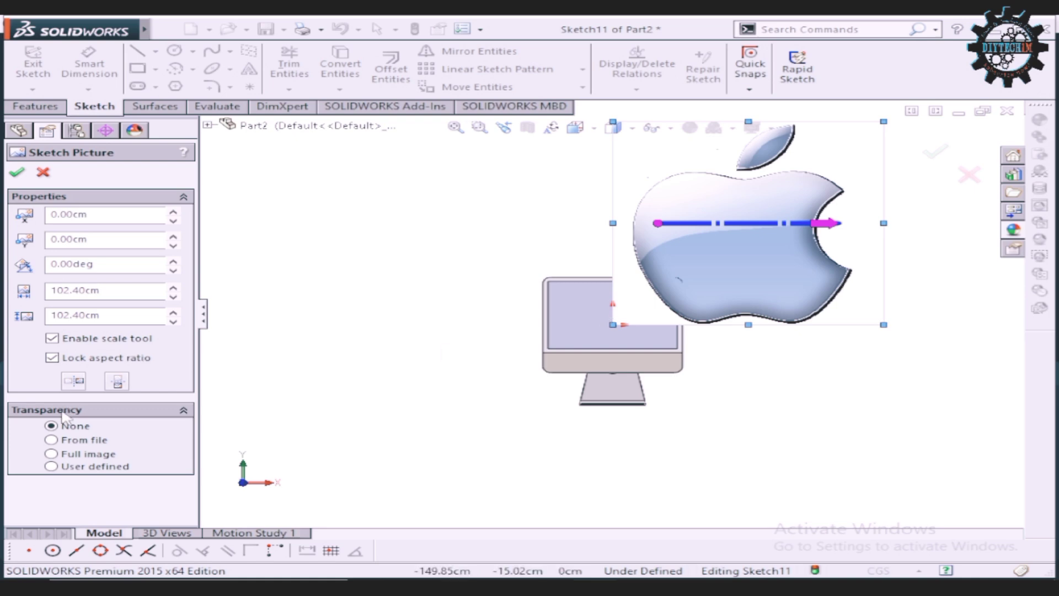
left_click(51, 440)
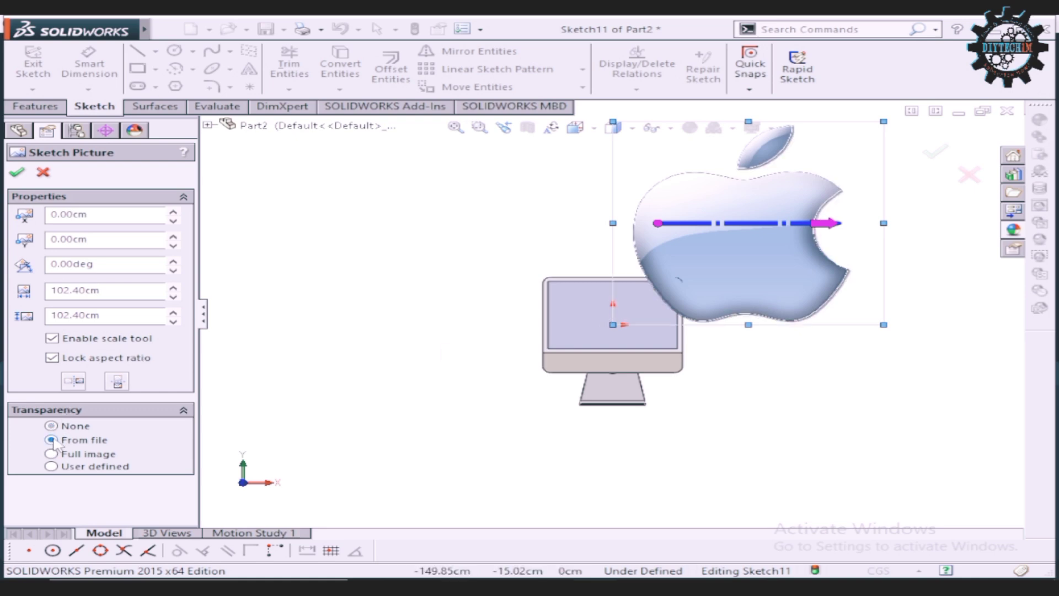
Step: Move the apple logo onto the monitor and scale it down to about 10 cm
left_click_drag(749, 222, 612, 345)
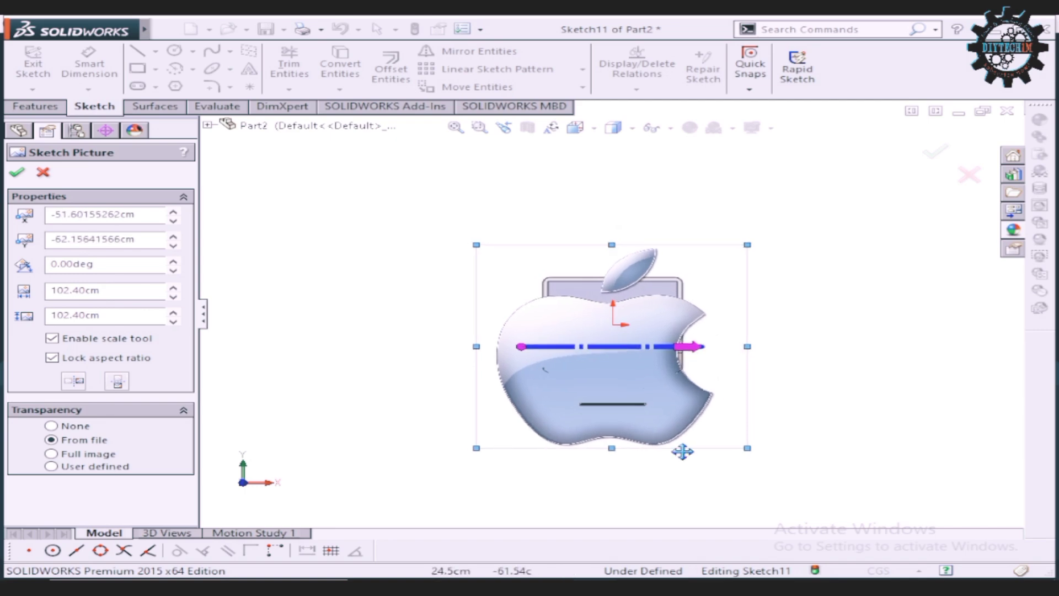
left_click_drag(747, 448, 551, 319)
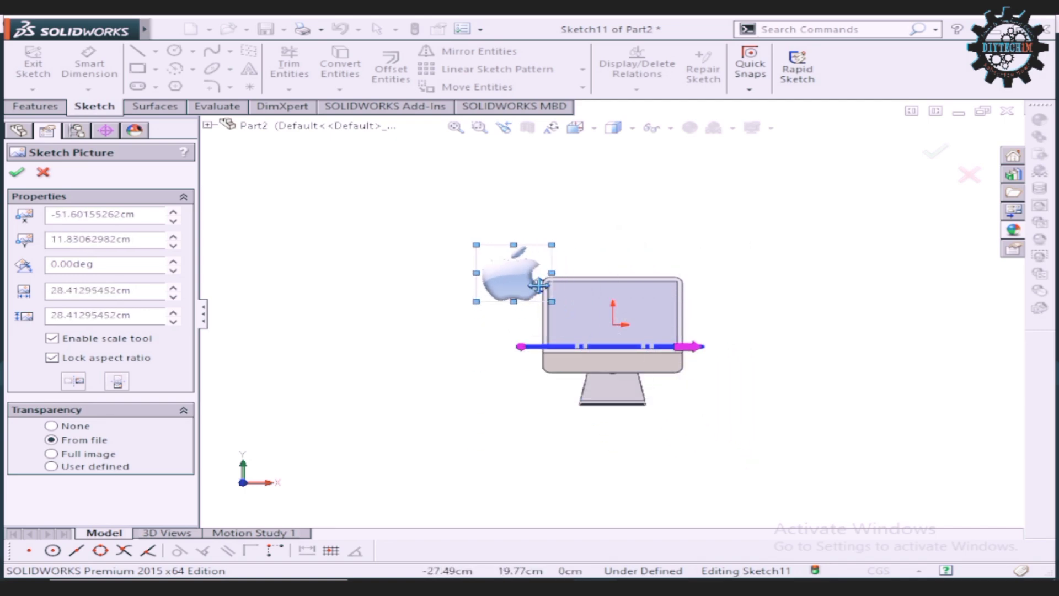
scroll(529, 279, "down", 2)
left_click_drag(483, 269, 634, 383)
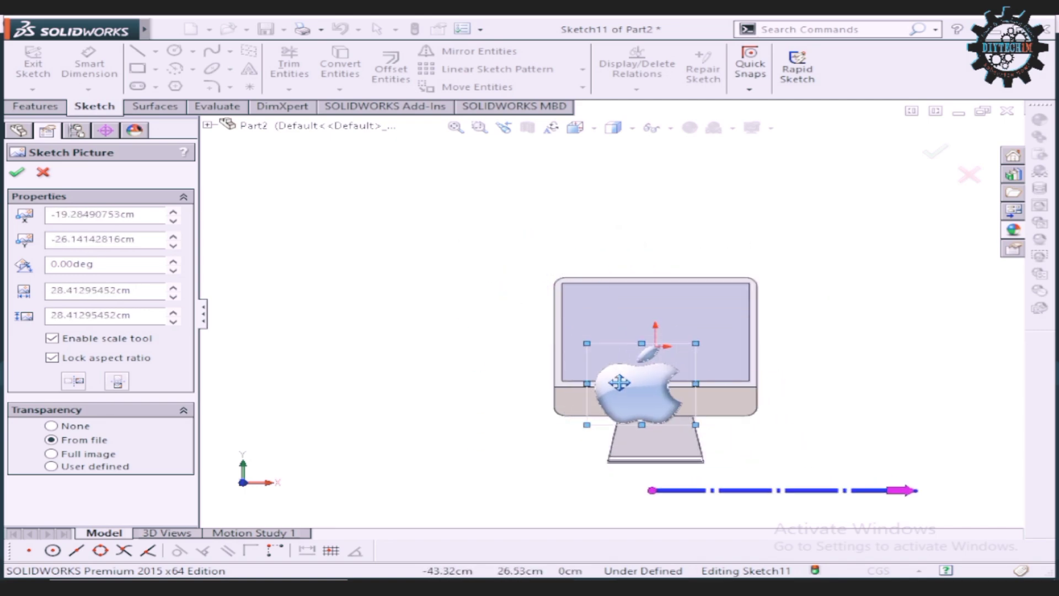
scroll(634, 383, "down", 3)
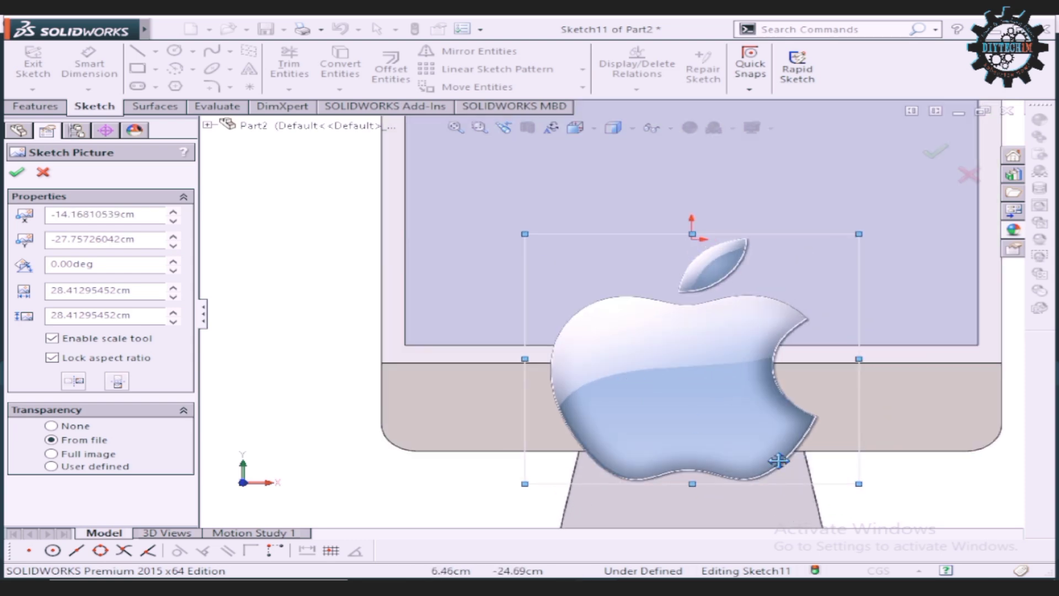
mouse_move(858, 485)
left_mouse_down()
mouse_move(785, 464)
mouse_move(647, 324)
left_mouse_up()
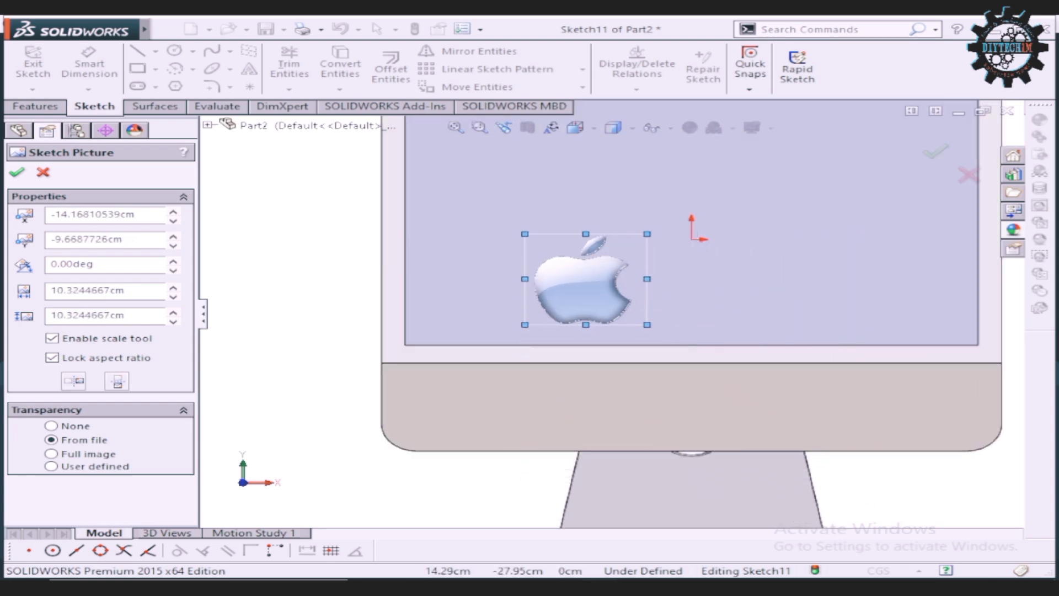
Step: Shrink the logo to about 4.93 cm square and centre it on the chin
mouse_move(593, 278)
left_mouse_down()
mouse_move(623, 379)
mouse_move(692, 405)
left_mouse_up()
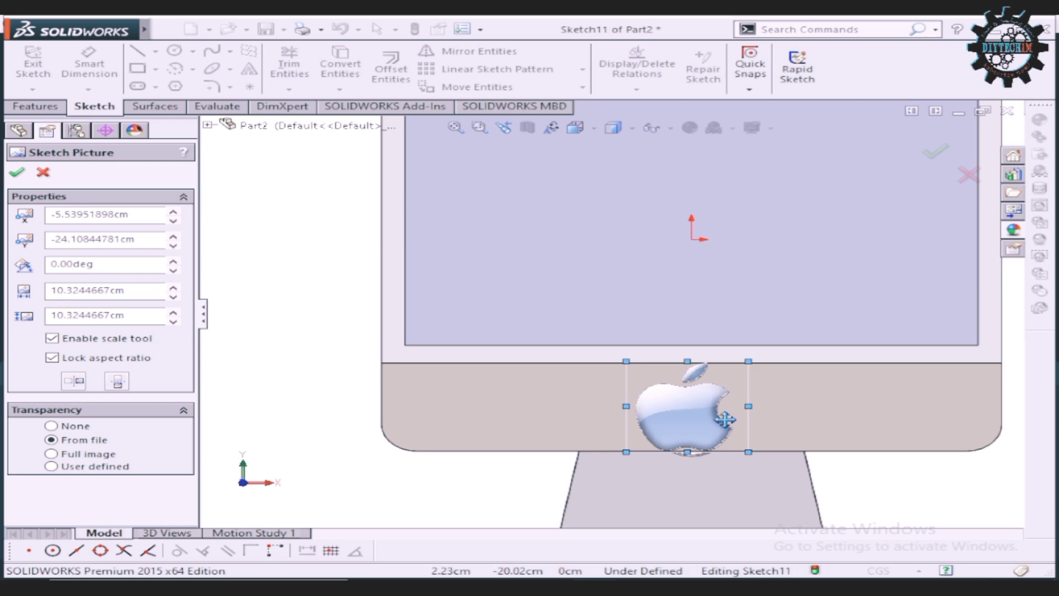
left_click_drag(749, 452, 696, 411)
key("f")
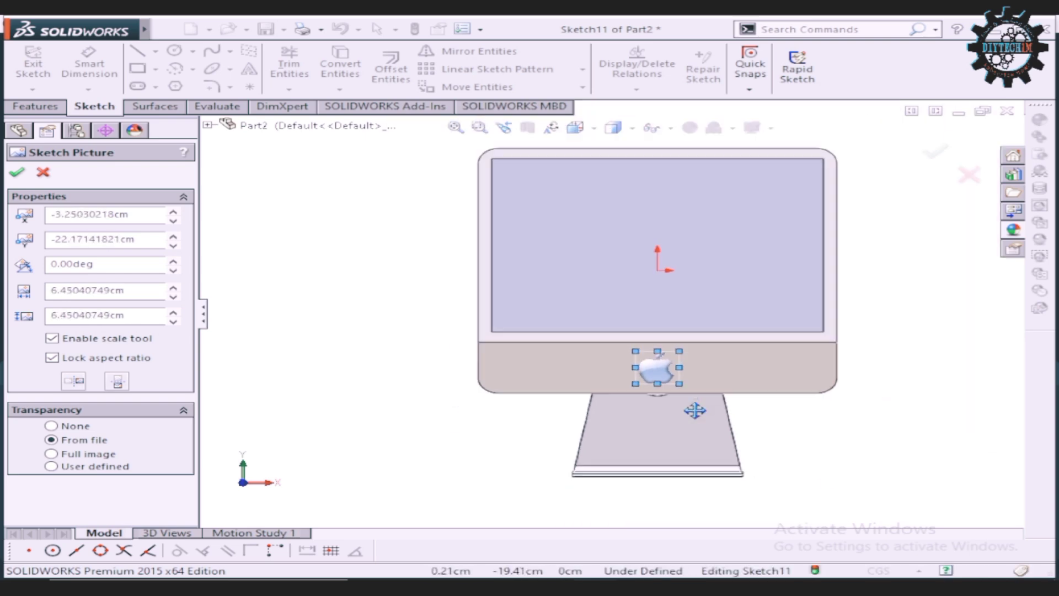
scroll(644, 352, "down", 2)
mouse_move(657, 380)
left_mouse_down()
mouse_move(682, 388)
mouse_move(667, 381)
left_mouse_up()
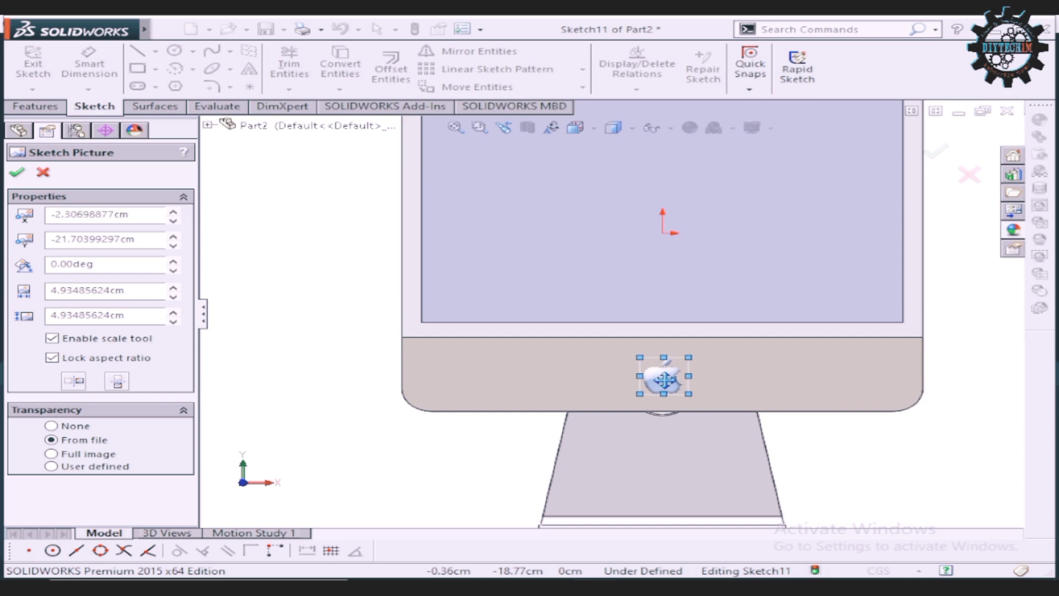
scroll(665, 377, "up", 2)
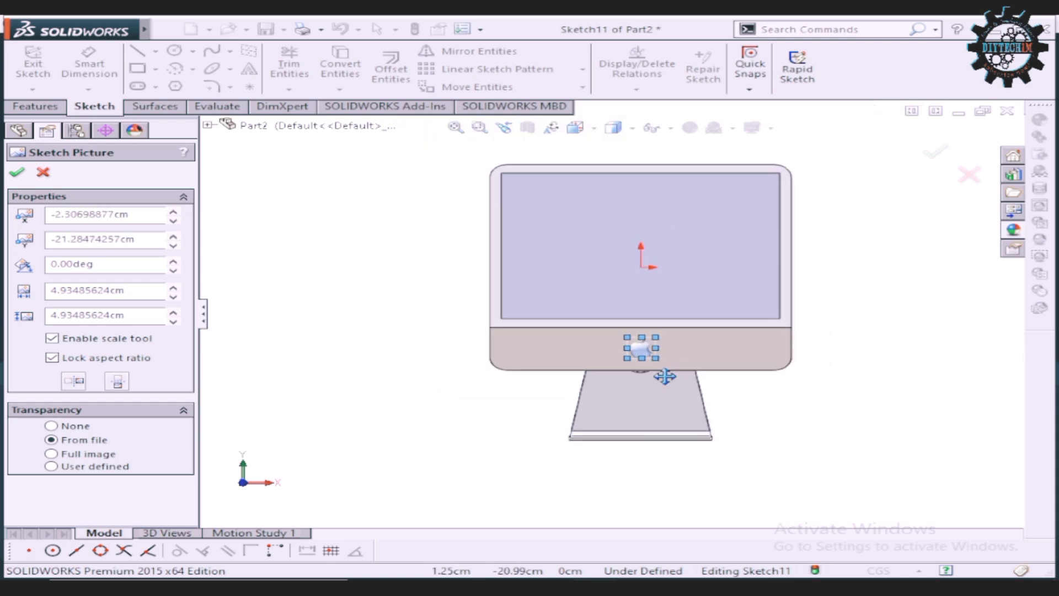
scroll(640, 353, "up", 1)
scroll(617, 327, "down", 2)
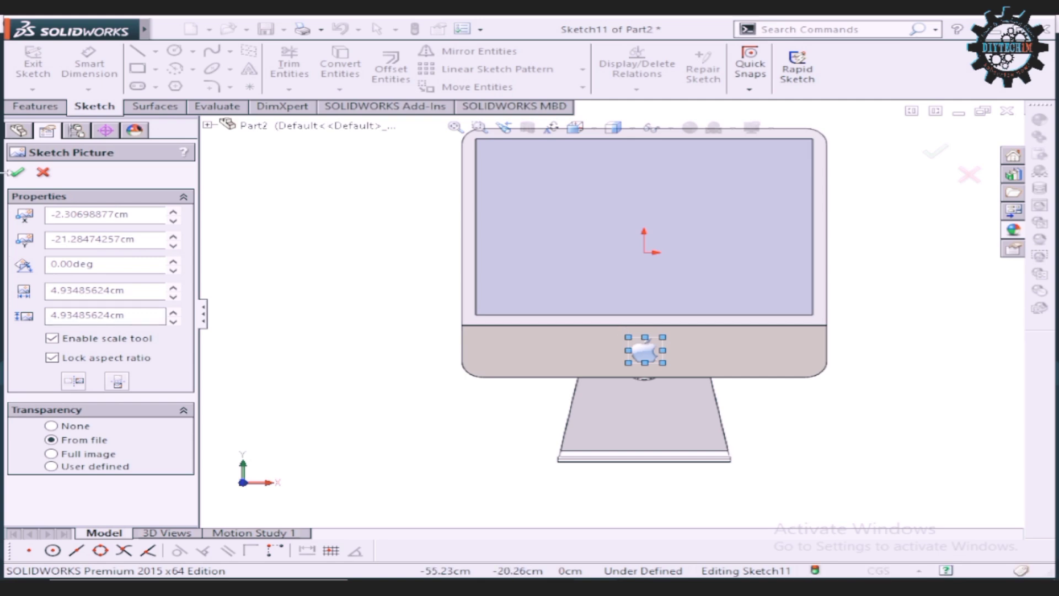
Step: Accept the Apple logo picture placement and finish Sketch11
left_click(16, 175)
key("z")
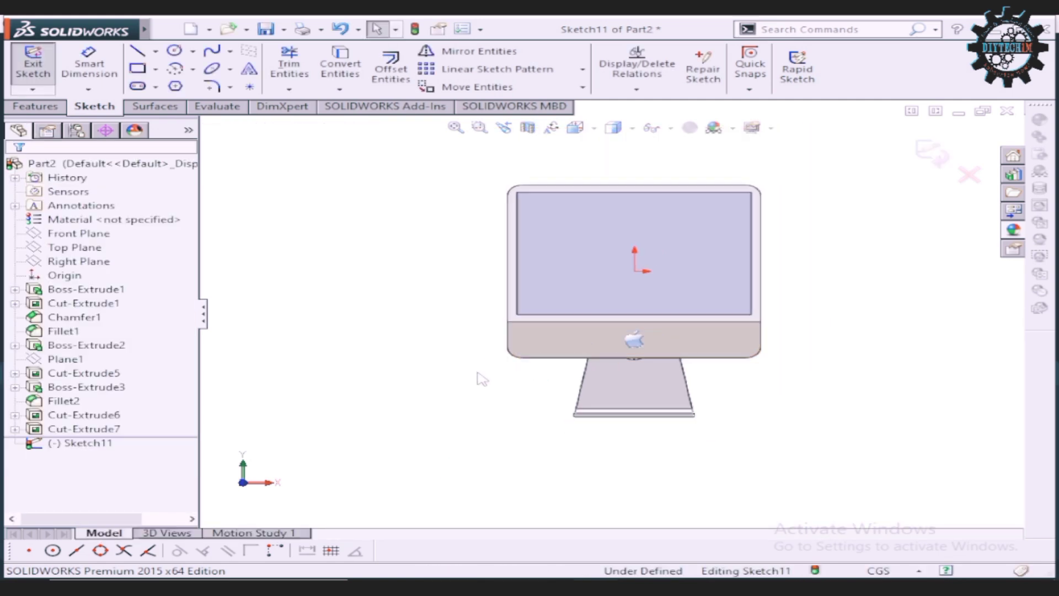
left_click(930, 154)
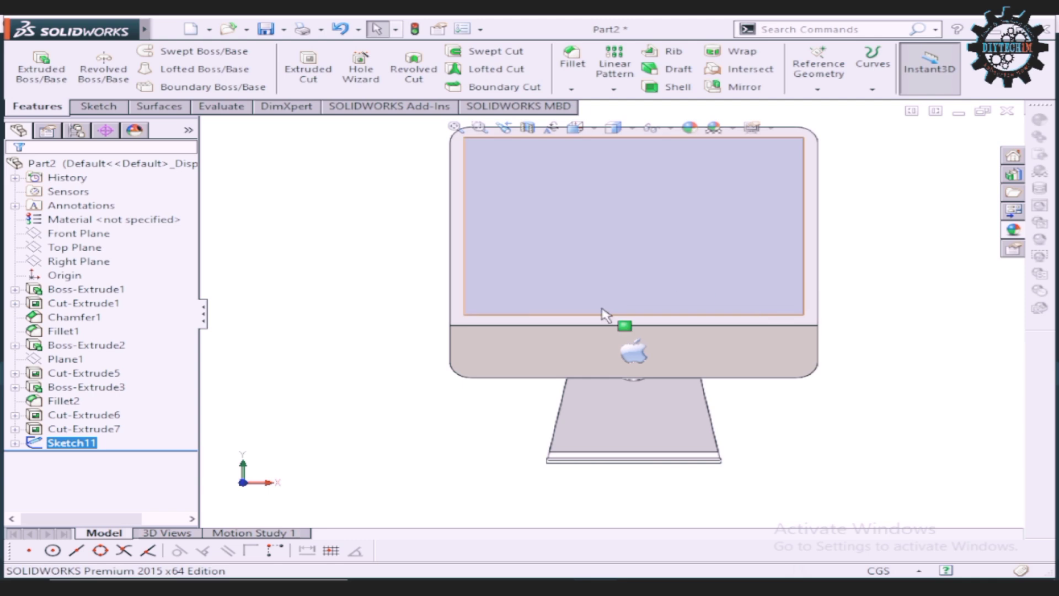
scroll(551, 326, "down", 3)
scroll(511, 333, "up", 4)
scroll(458, 316, "down", 1)
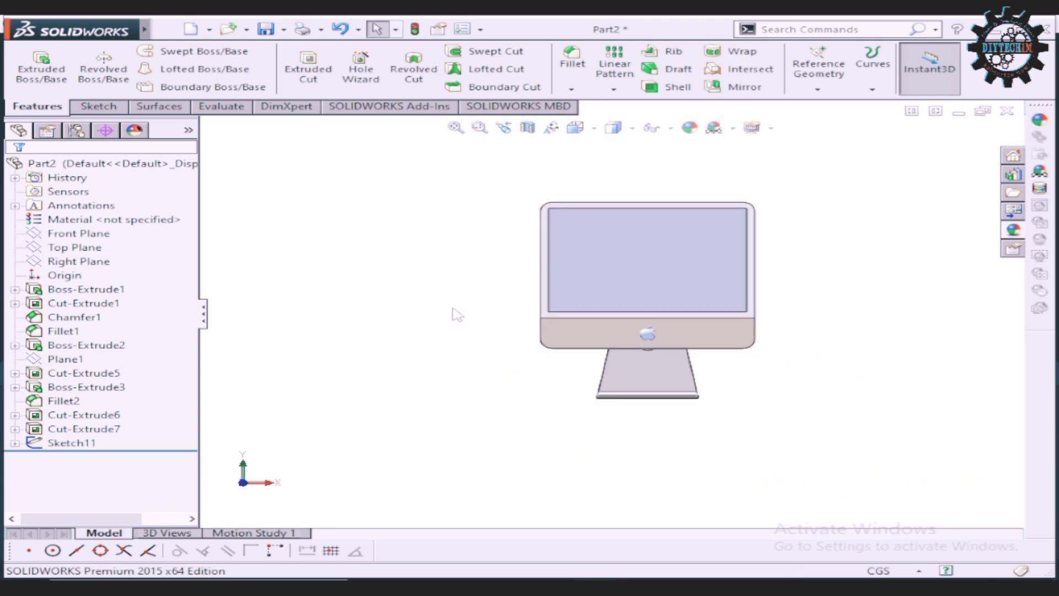
scroll(497, 309, "up", 3)
Step: Zoom around the monitor and select its screen face
scroll(597, 303, "down", 3)
scroll(691, 317, "down", 2)
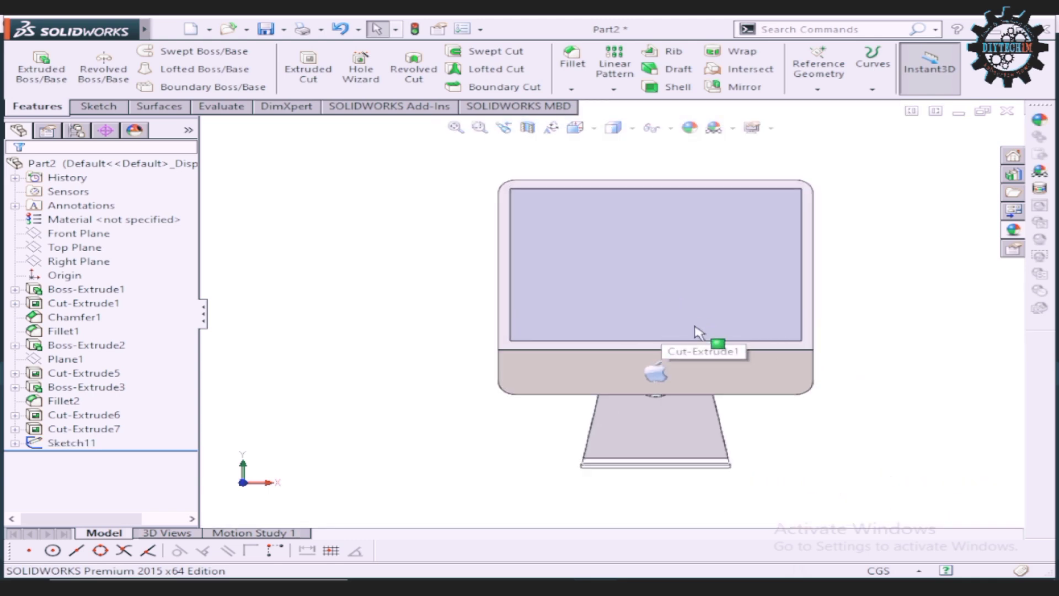
scroll(700, 331, "up", 2)
scroll(690, 331, "down", 3)
scroll(537, 330, "up", 2)
scroll(537, 330, "up", 2)
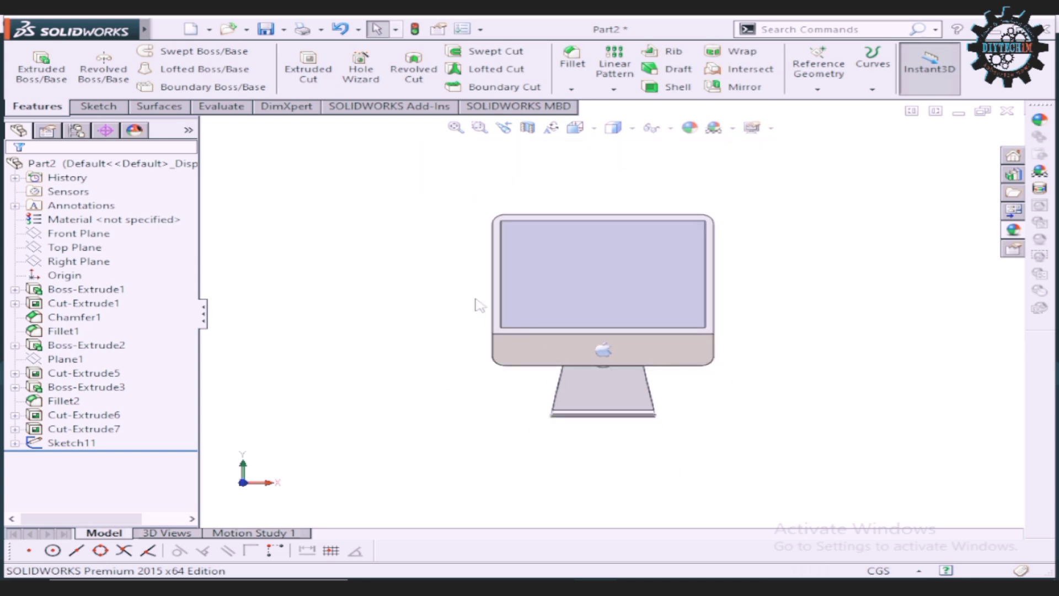
scroll(551, 319, "up", 1)
scroll(647, 316, "up", 1)
scroll(629, 299, "down", 2)
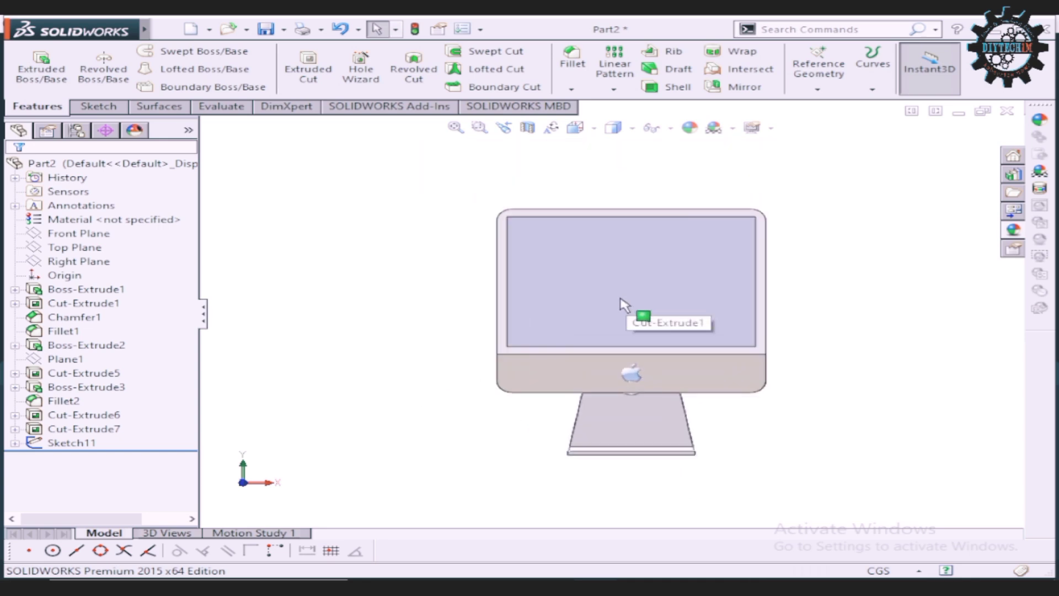
scroll(625, 302, "down", 1)
left_click(642, 273)
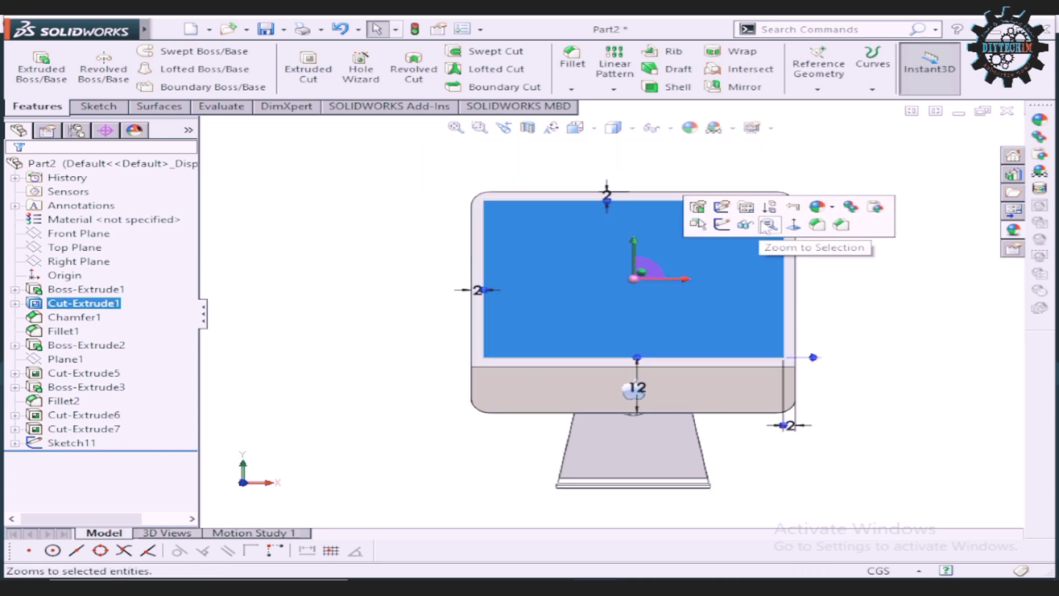
Step: Start Sketch12 on the screen face and insert the 'imac wallpaper' image as a Sketch Picture
left_click(734, 225)
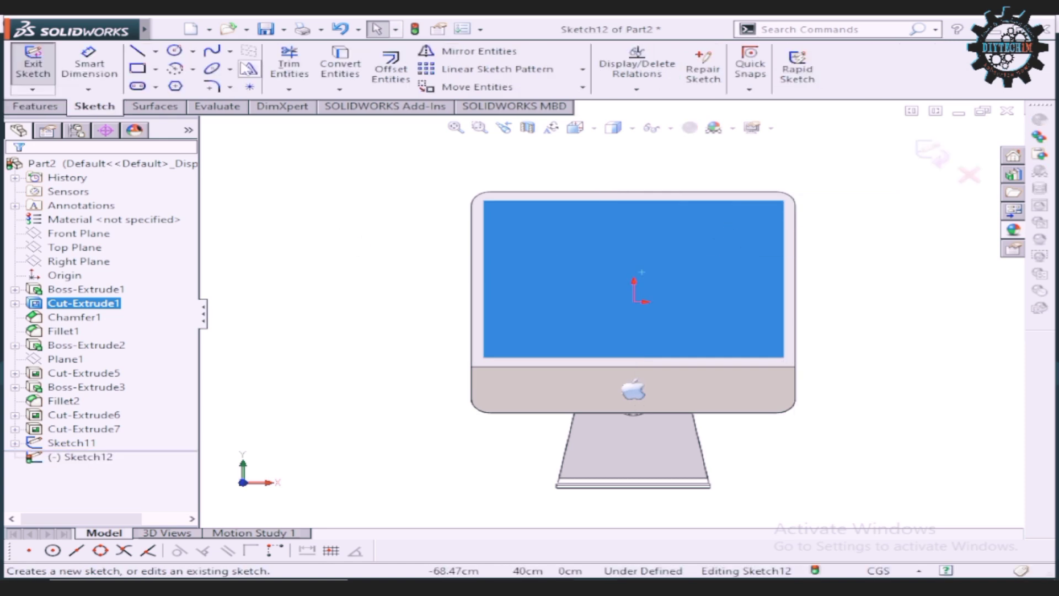
left_click(328, 196)
mouse_move(144, 28)
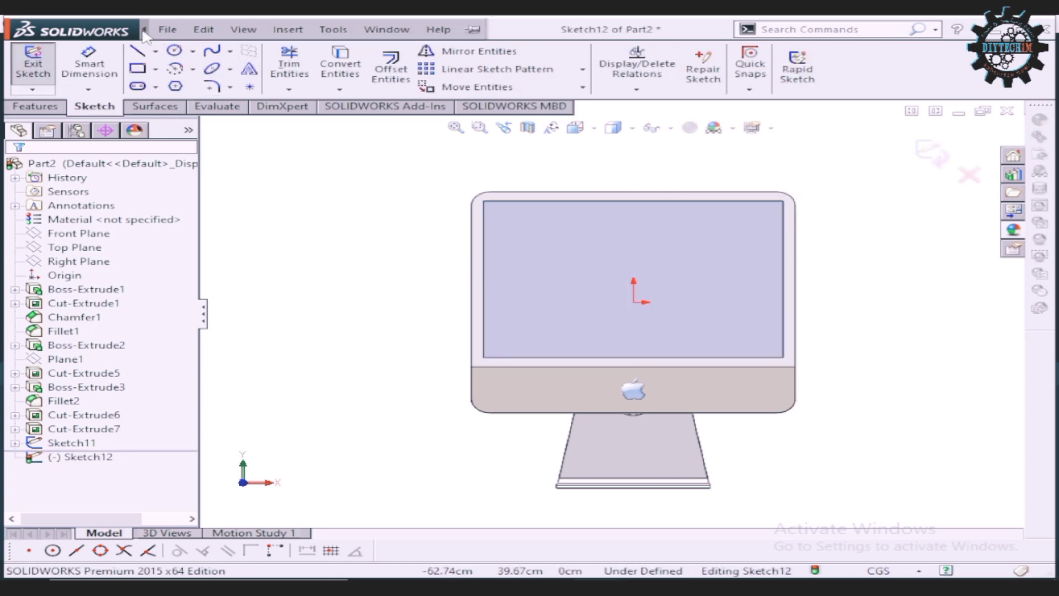
left_click(287, 29)
mouse_move(333, 29)
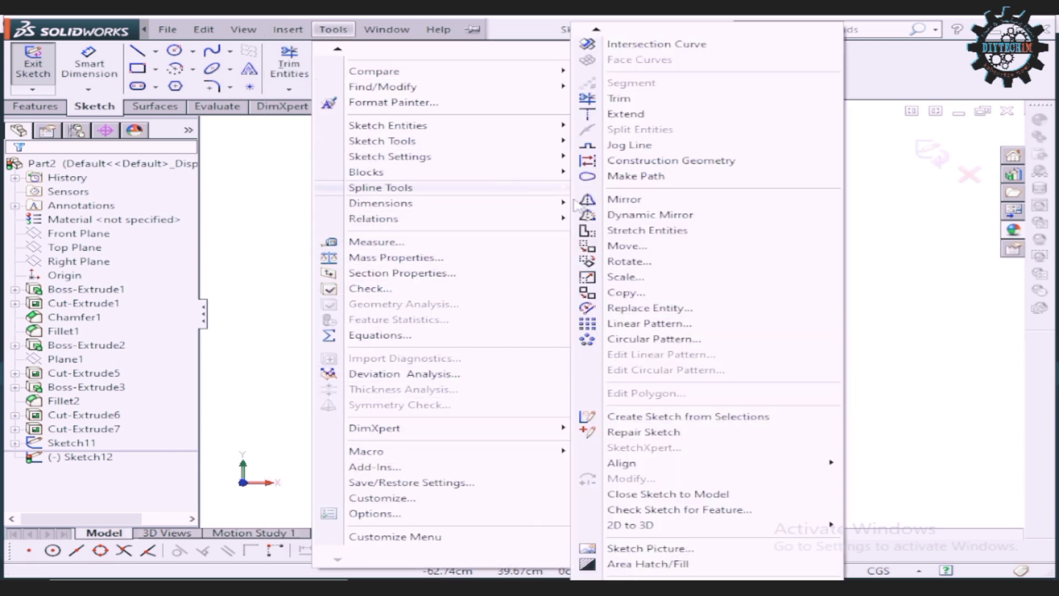
mouse_move(382, 140)
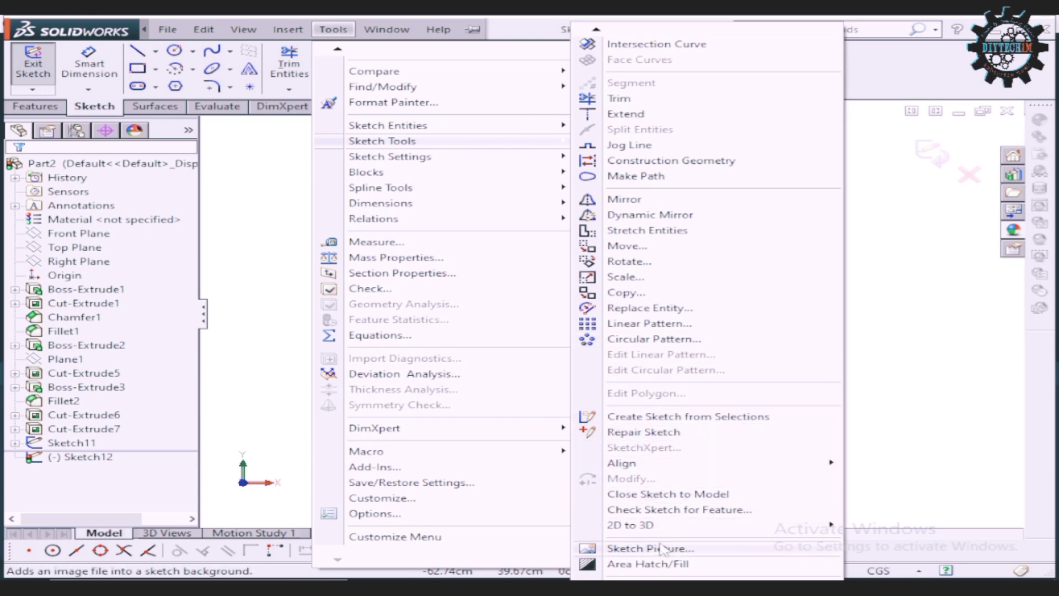
left_click(651, 548)
left_click(250, 190)
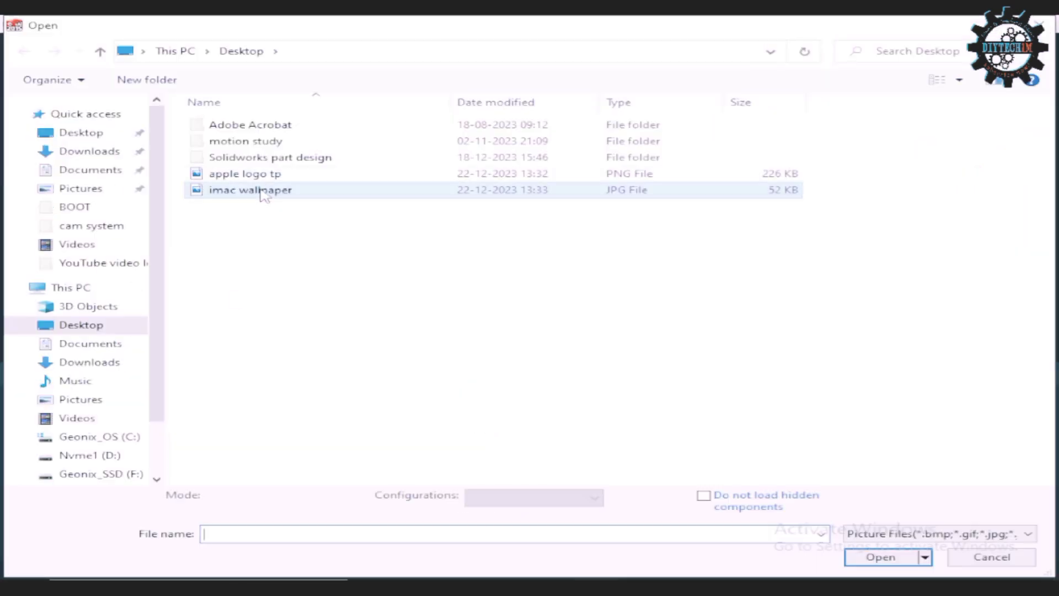
left_click(881, 558)
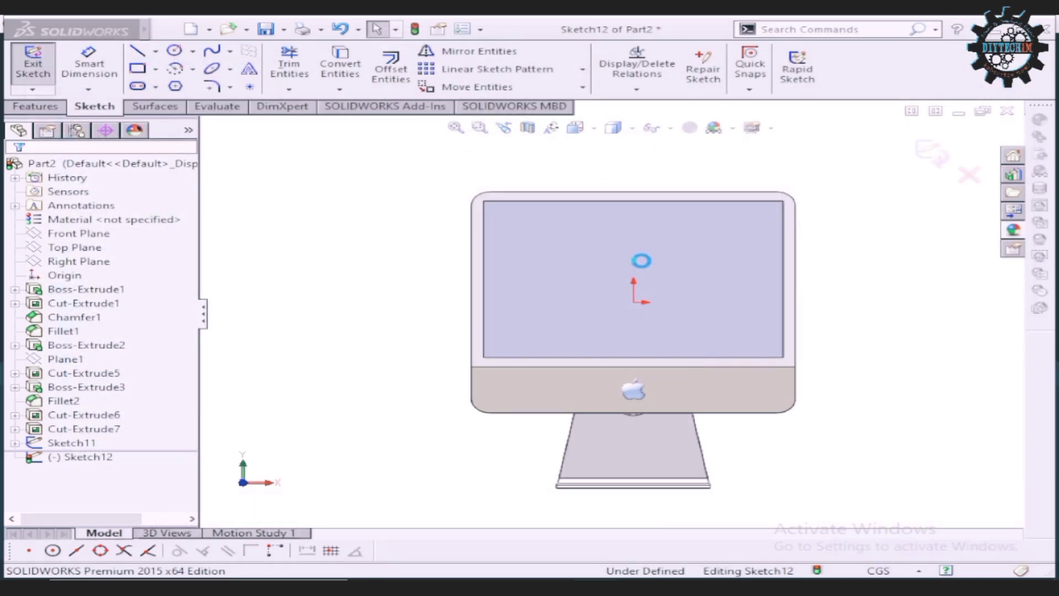
scroll(644, 276, "up", 2)
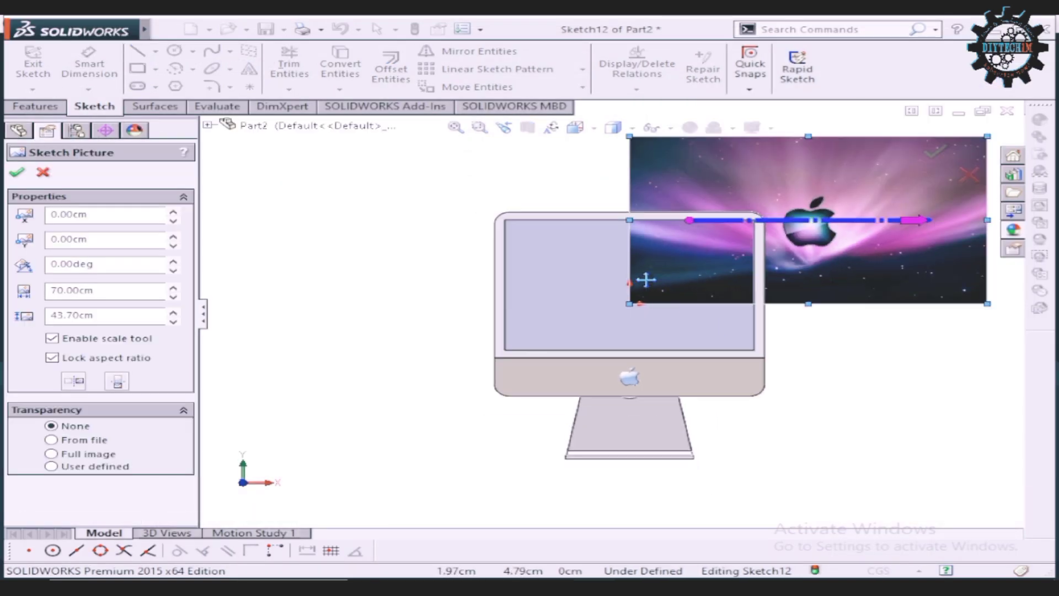
scroll(645, 276, "up", 1)
mouse_move(675, 207)
left_mouse_down()
mouse_move(678, 271)
mouse_move(653, 287)
left_mouse_up()
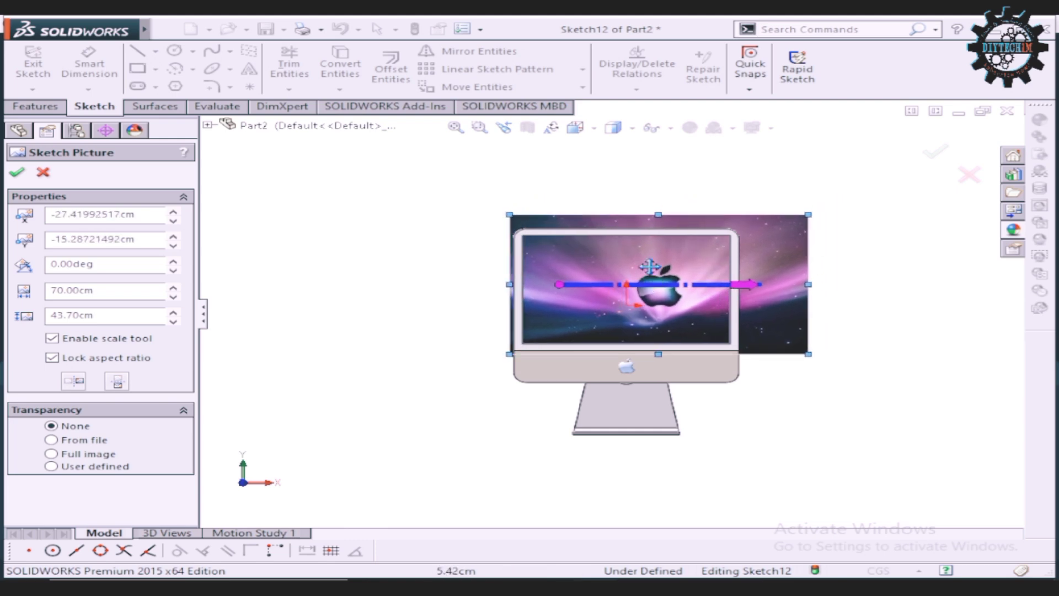
scroll(644, 237, "down", 3)
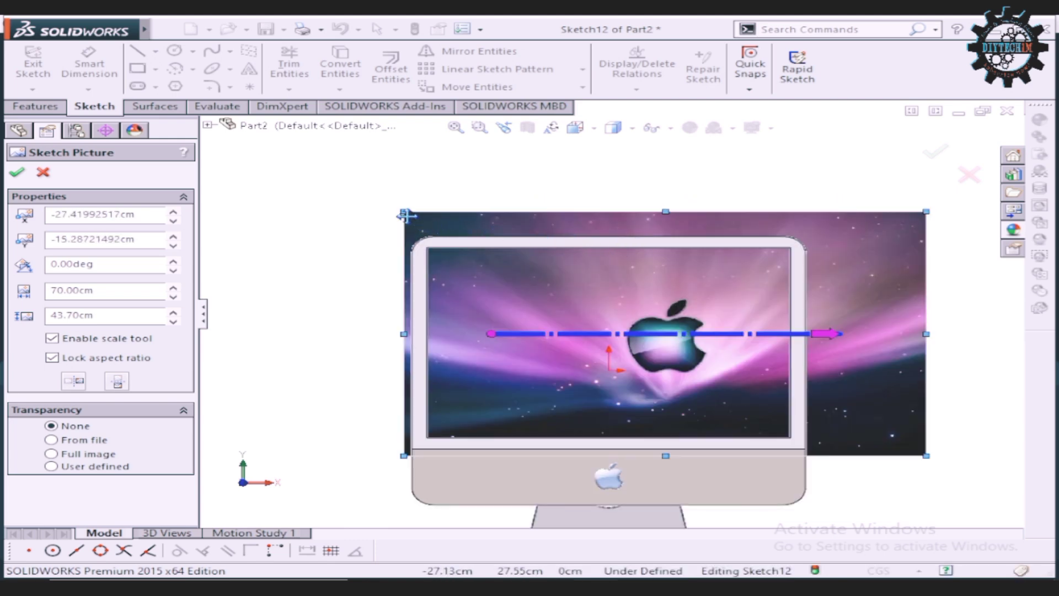
left_click_drag(402, 212, 544, 267)
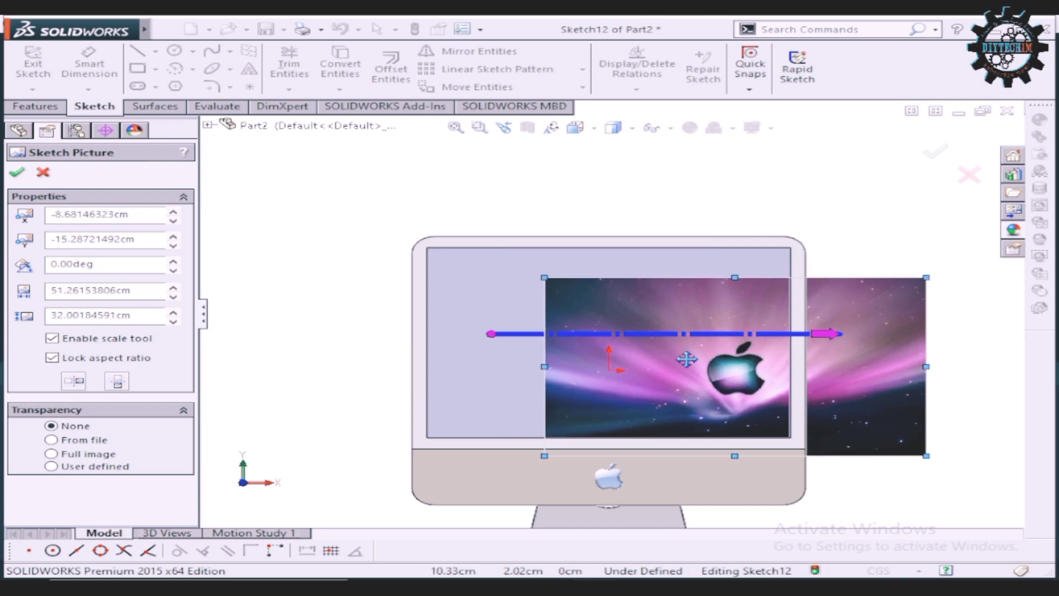
left_click_drag(681, 360, 564, 333)
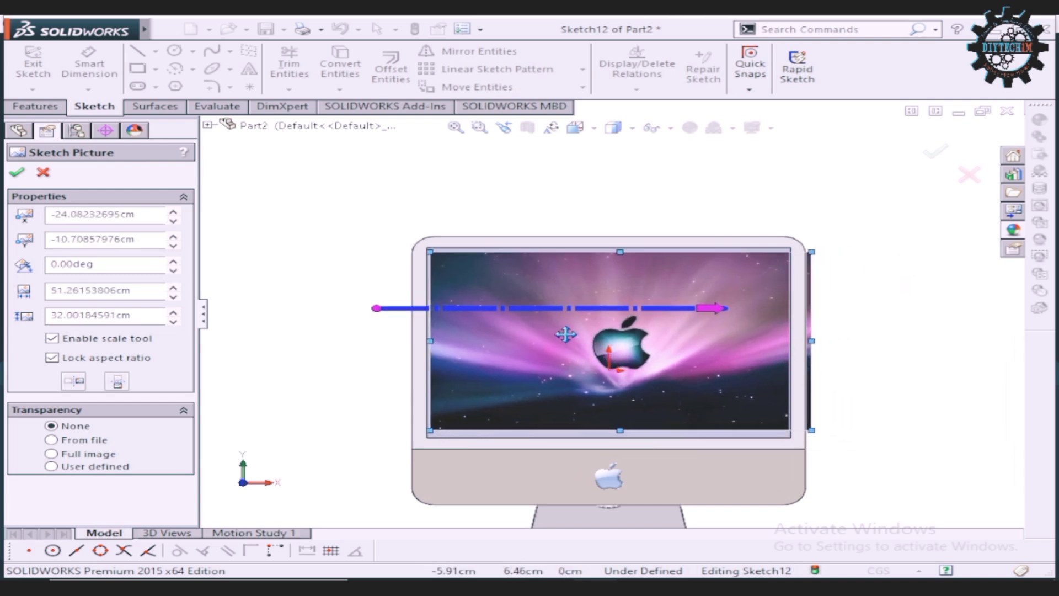
scroll(558, 335, "down", 3)
scroll(731, 372, "up", 3)
scroll(734, 298, "down", 1)
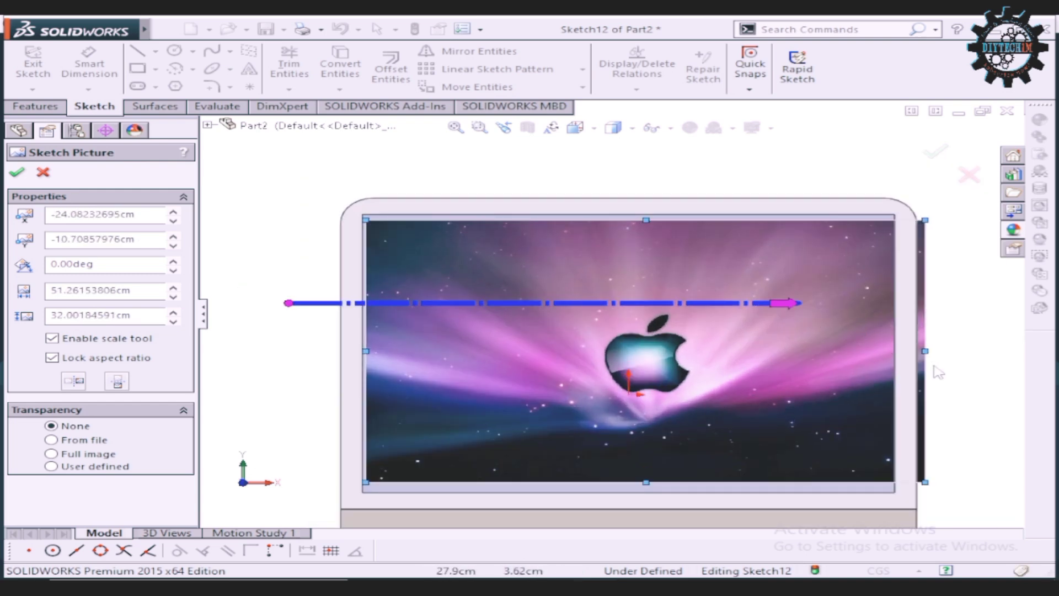
scroll(920, 349, "down", 4)
scroll(920, 349, "down", 2)
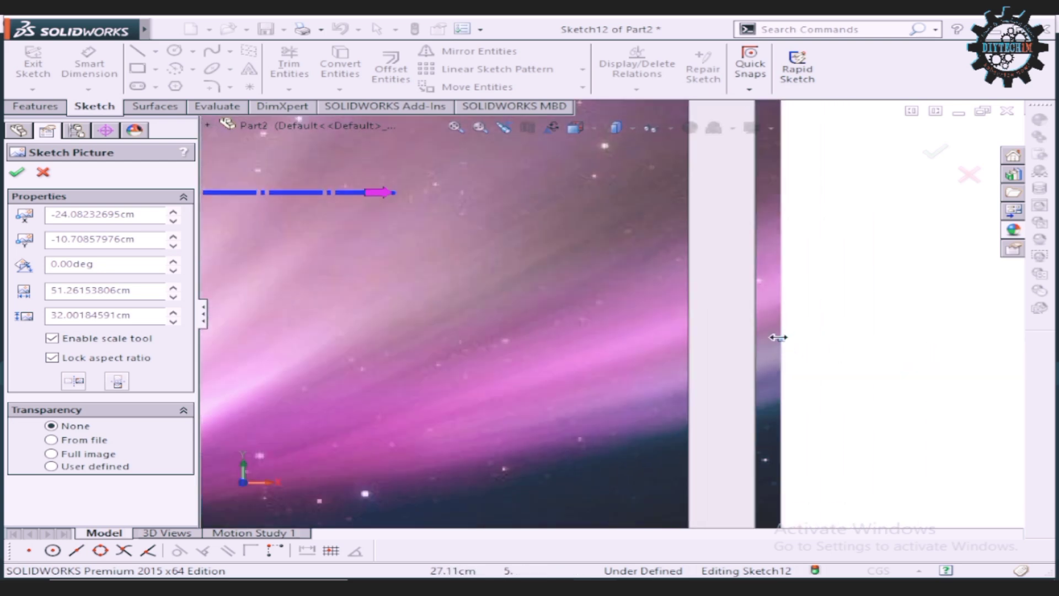
left_click_drag(781, 340, 687, 346)
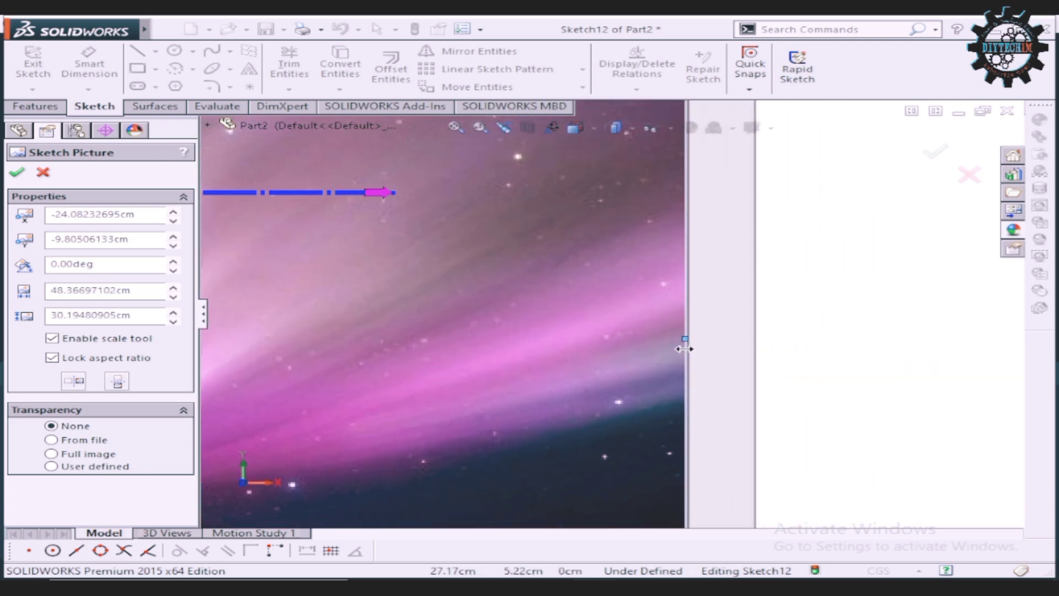
scroll(856, 378, "up", 2)
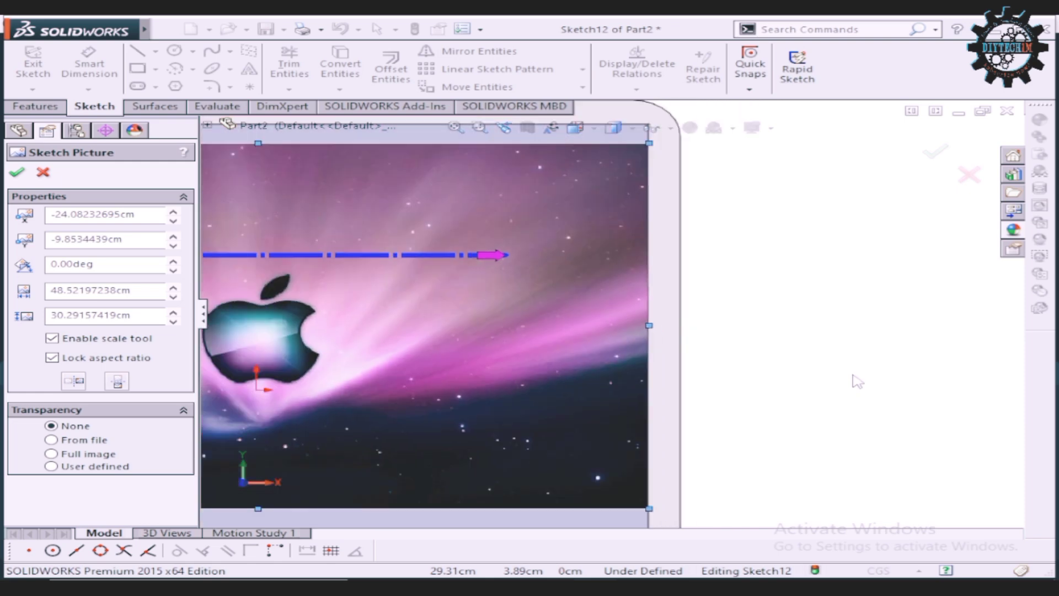
scroll(596, 309, "up", 3)
scroll(304, 274, "down", 2)
scroll(289, 243, "down", 2)
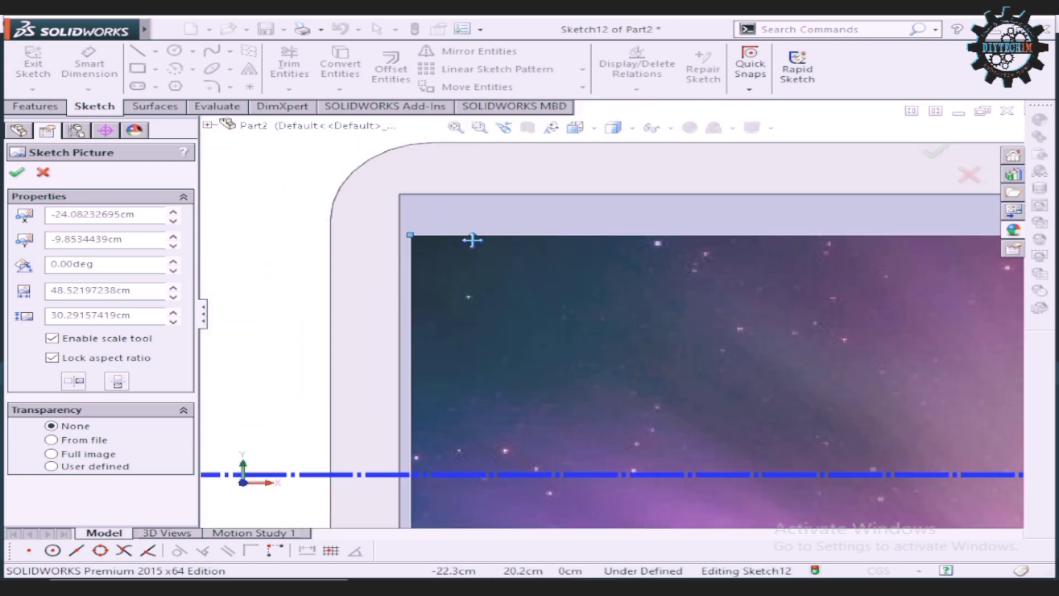
scroll(473, 240, "down", 2)
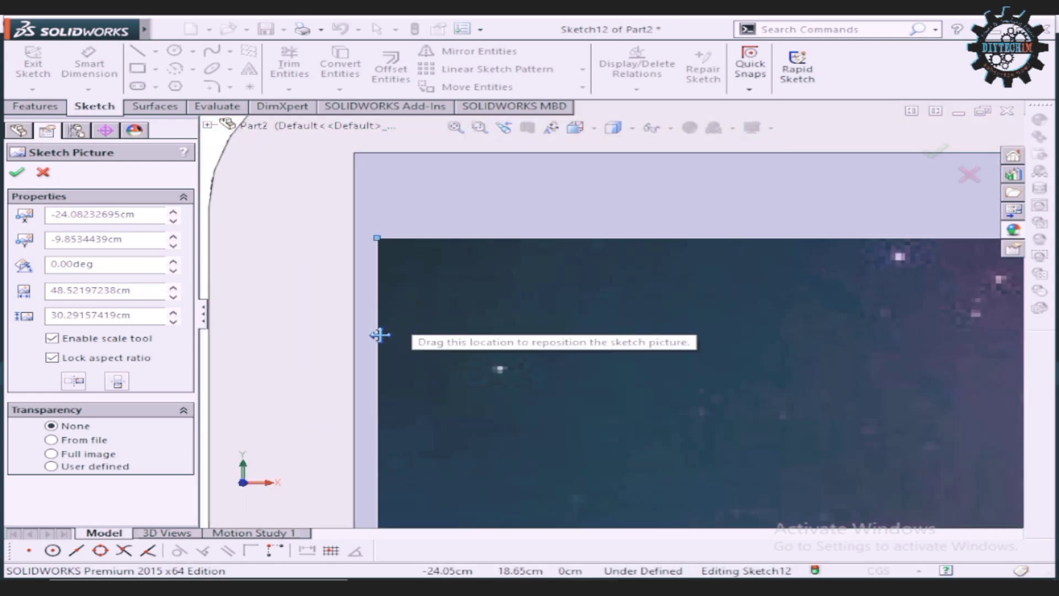
scroll(387, 413, "up", 2)
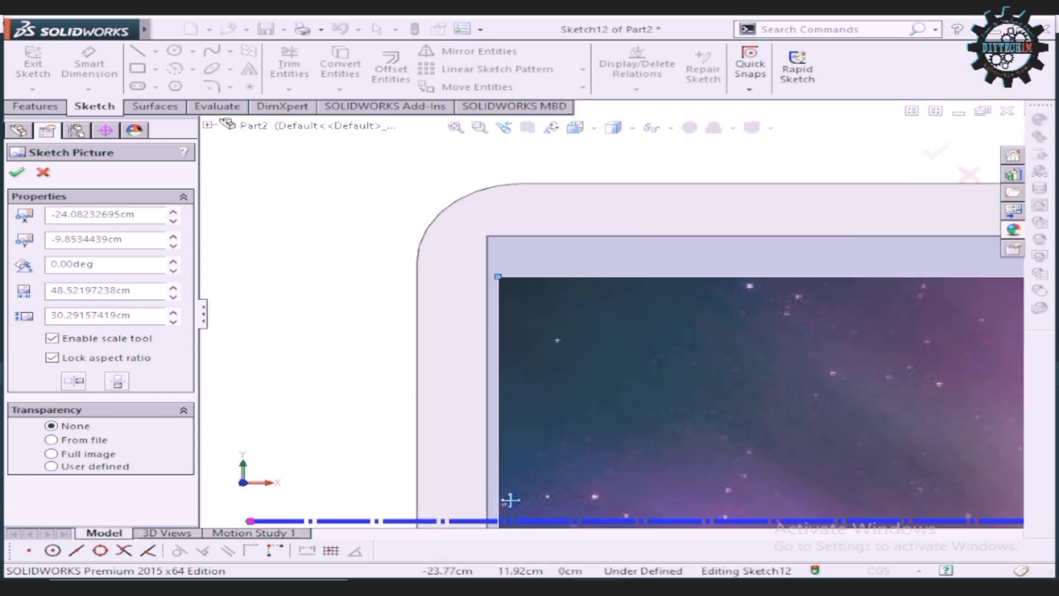
scroll(655, 312, "down", 3)
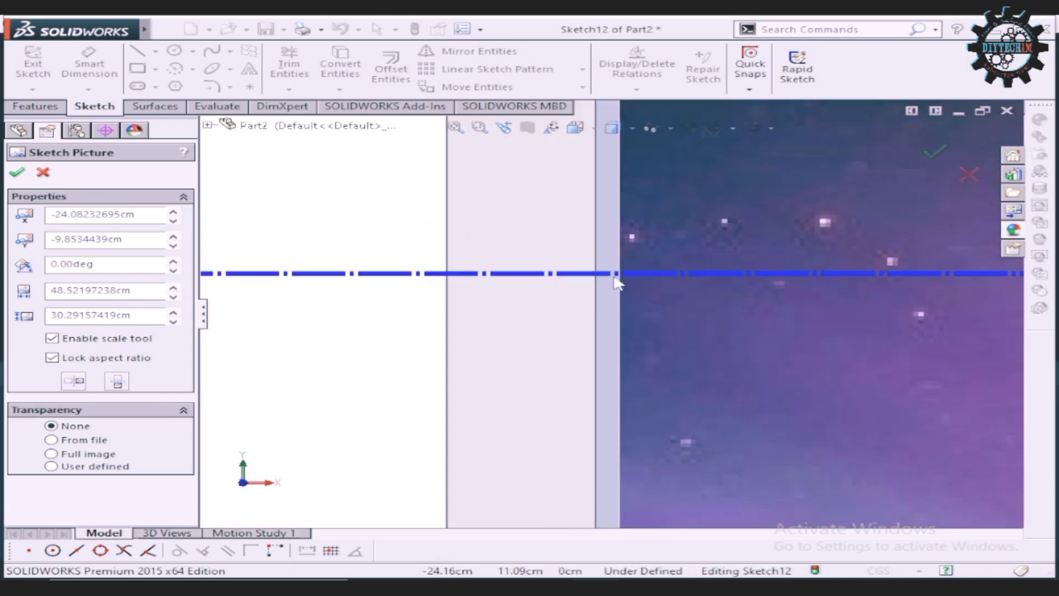
scroll(637, 323, "up", 2)
scroll(653, 314, "up", 2)
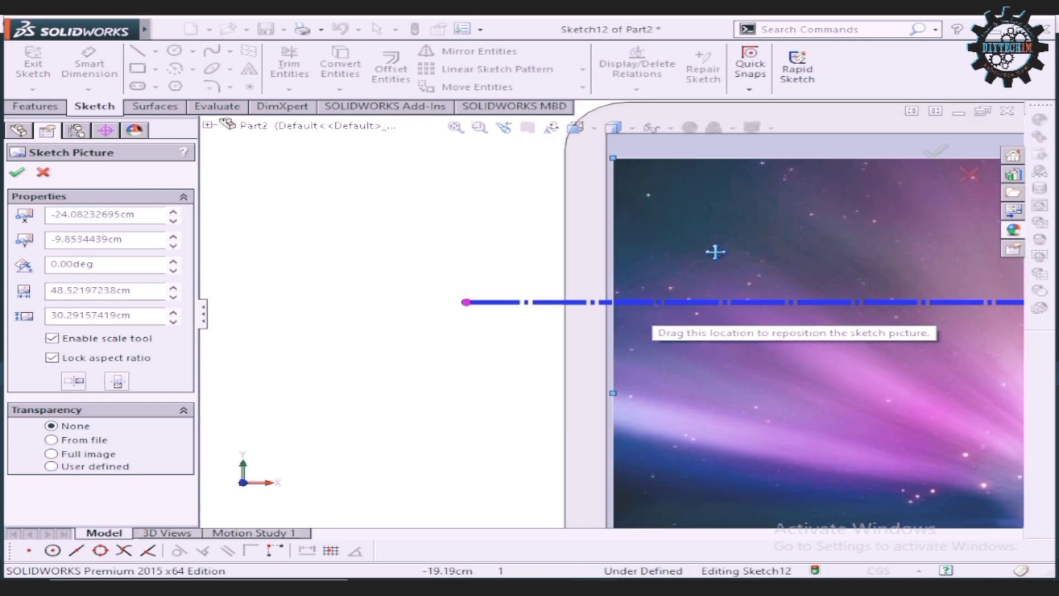
Step: Enlarge the wallpaper from its corner and align its left edge to the screen border
left_click_drag(612, 158, 563, 137)
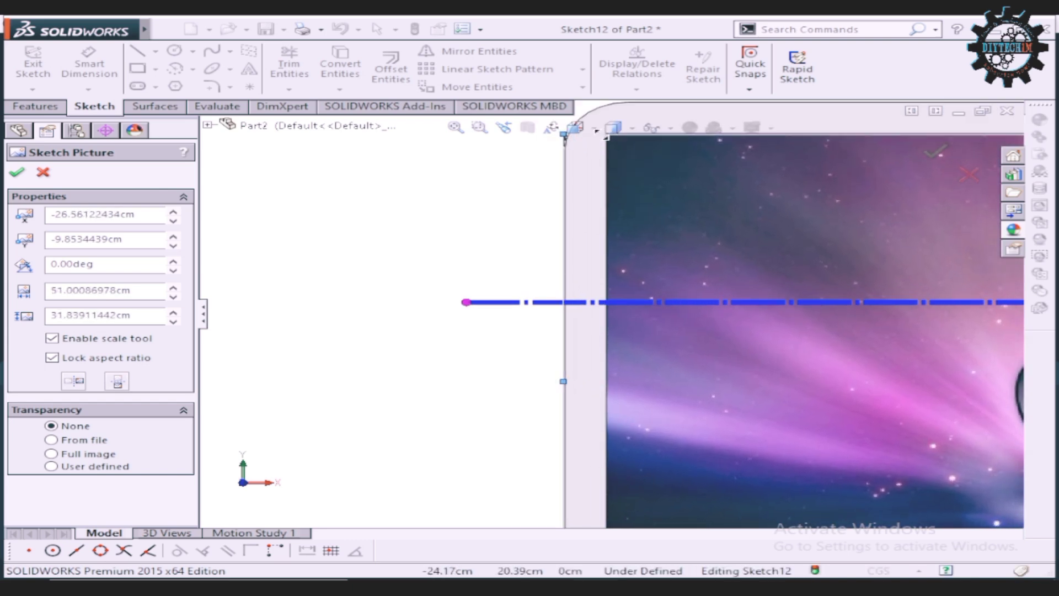
left_click_drag(564, 136, 550, 131)
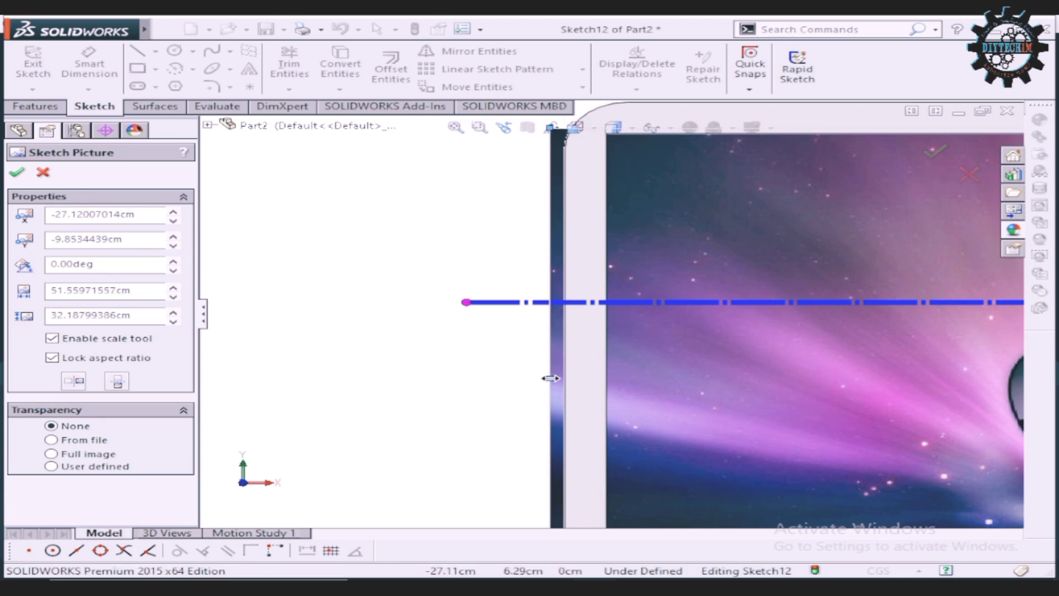
left_click_drag(551, 378, 602, 378)
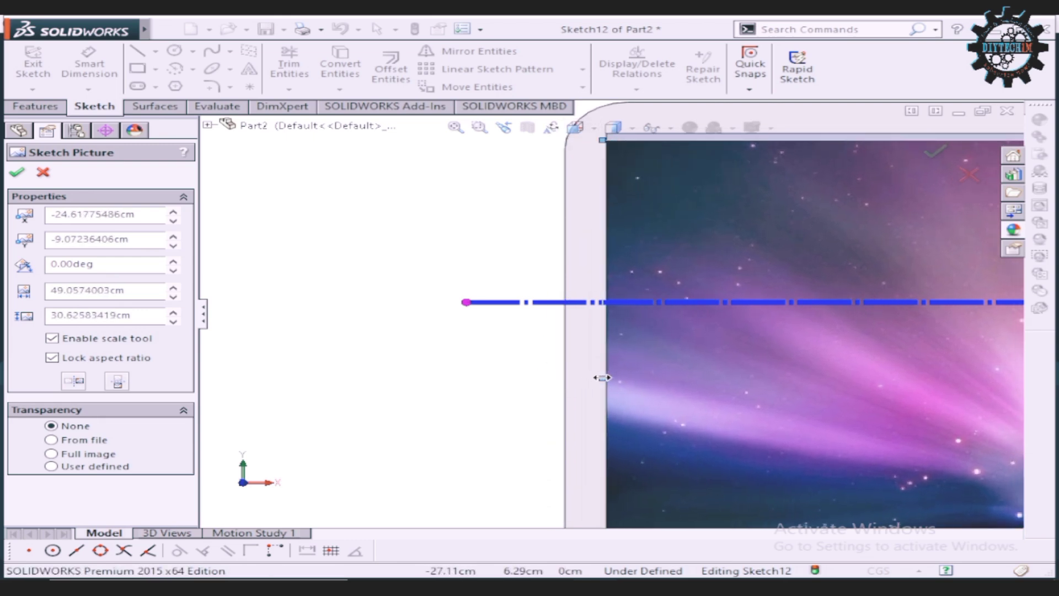
scroll(603, 378, "up", 3)
scroll(602, 378, "up", 2)
scroll(765, 264, "down", 3)
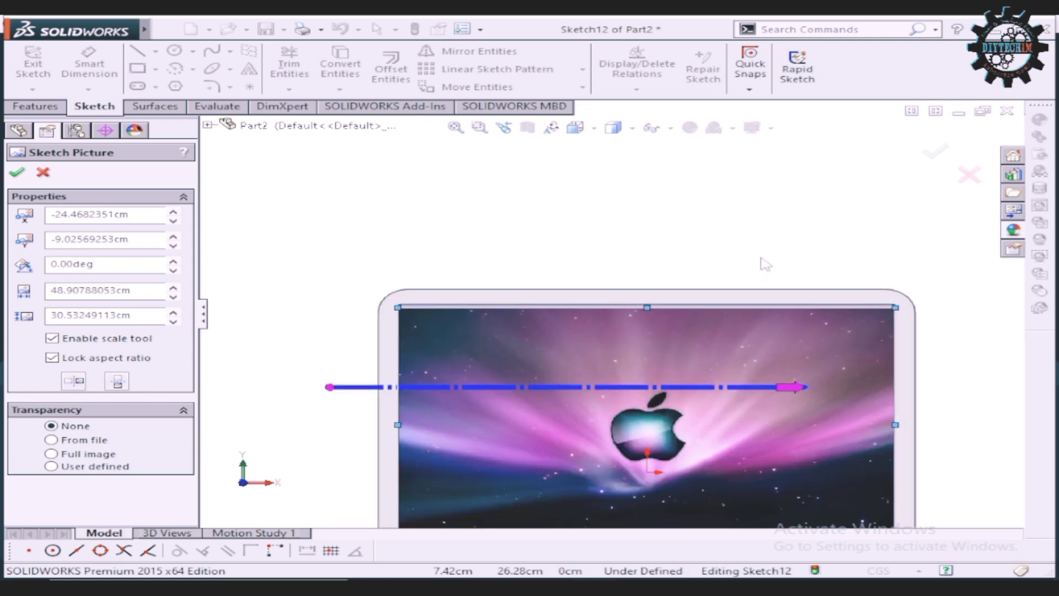
scroll(651, 348, "down", 5)
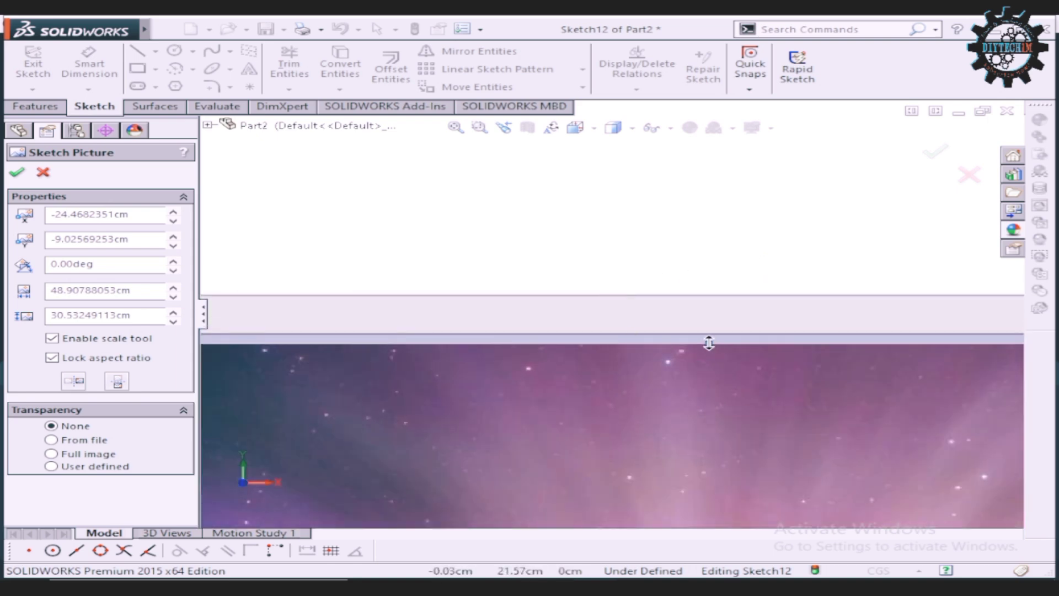
Step: Raise the wallpaper's top edge and extend its bottom edge to the screen opening
left_click_drag(709, 343, 709, 332)
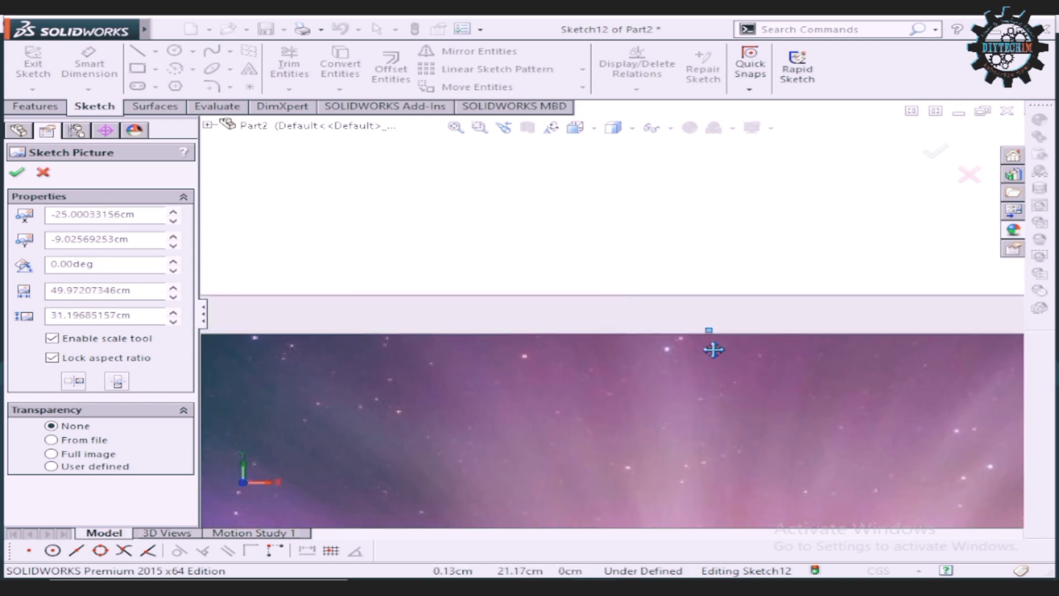
scroll(710, 347, "up", 5)
scroll(677, 465, "up", 2)
scroll(679, 489, "down", 2)
scroll(617, 502, "down", 1)
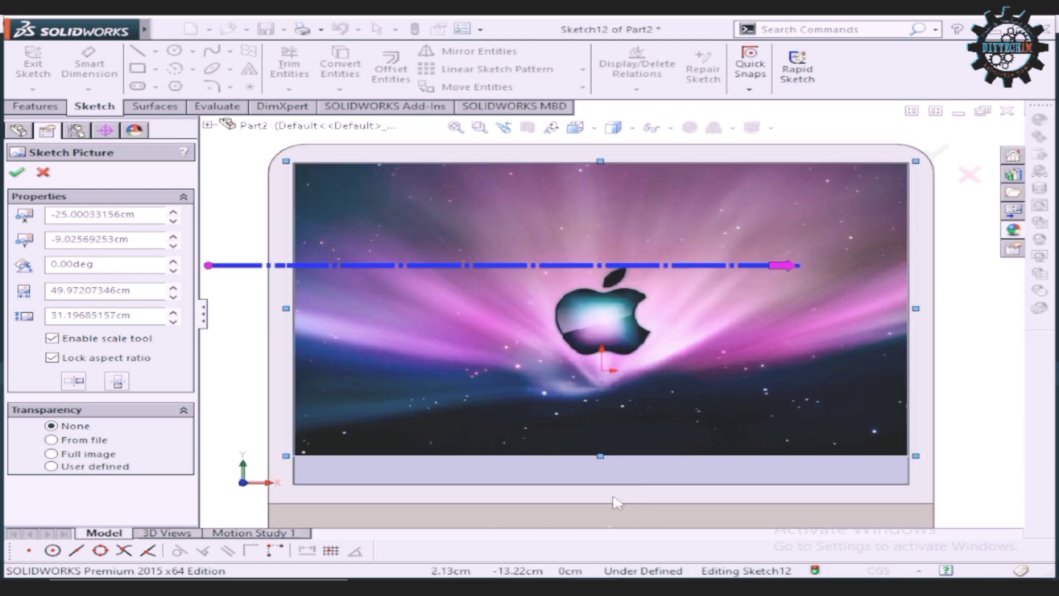
scroll(458, 519, "down", 2)
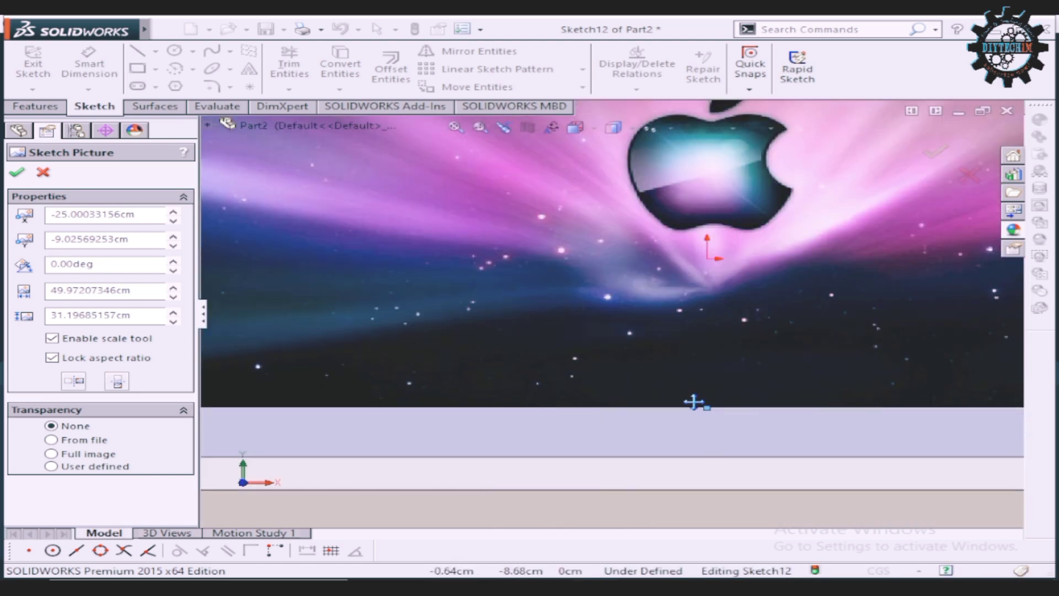
left_click_drag(706, 407, 706, 462)
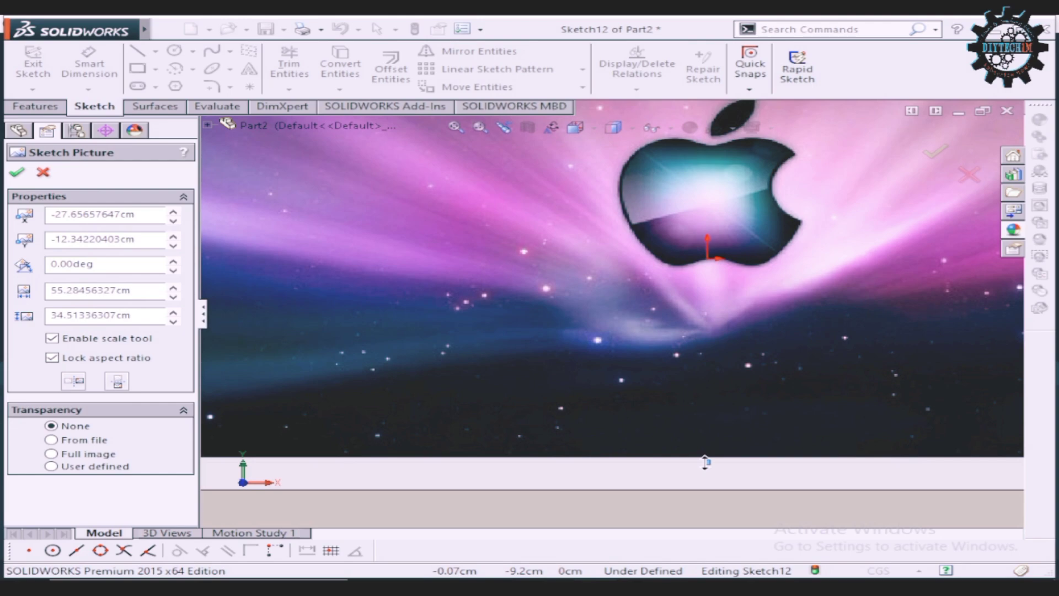
scroll(607, 331, "up", 3)
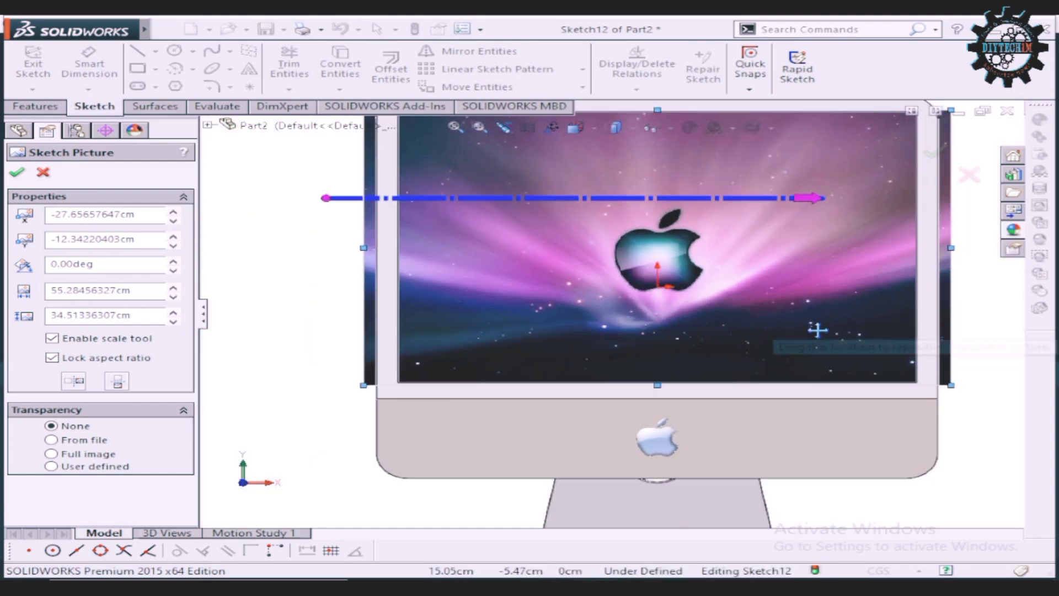
scroll(896, 216, "down", 1)
scroll(905, 207, "down", 1)
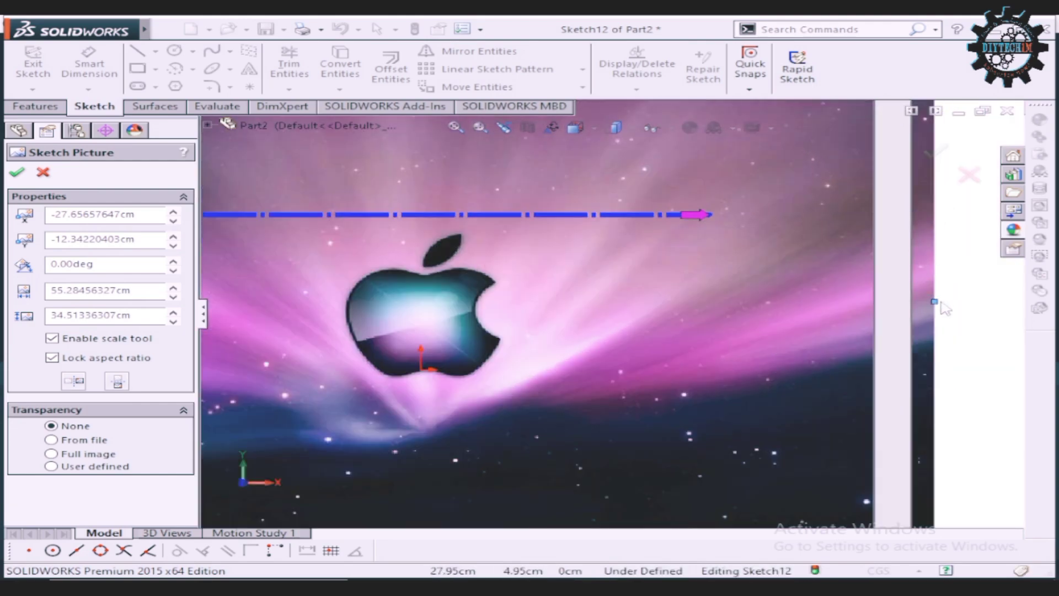
Step: Unlock the aspect ratio and pull the right and left edges in to the screen border
left_click(53, 360)
left_click_drag(934, 301, 877, 304)
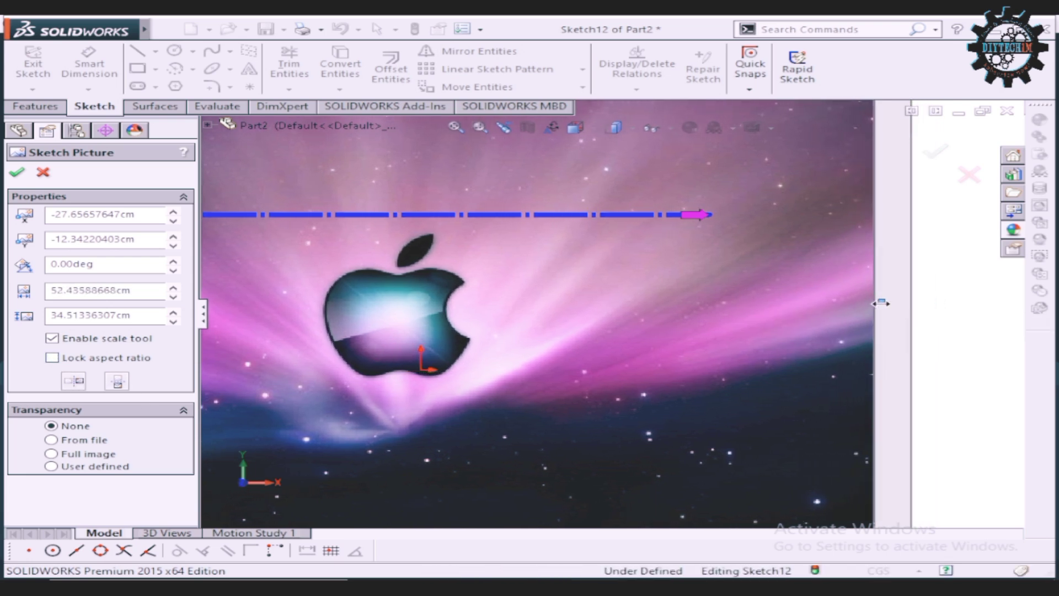
key("f")
scroll(384, 299, "down", 3)
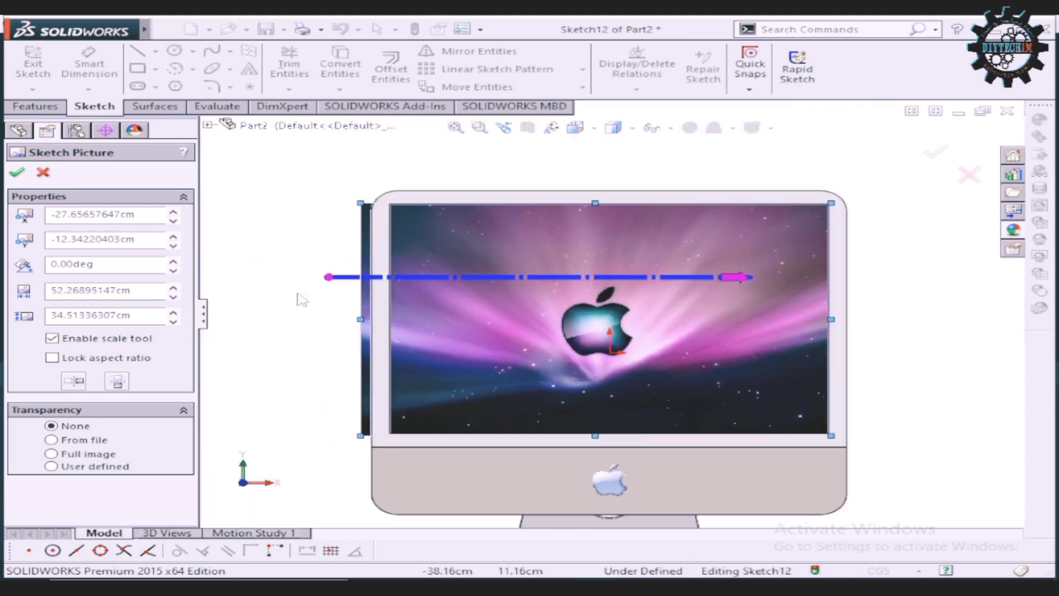
scroll(488, 326, "down", 3)
left_click_drag(433, 333, 485, 333)
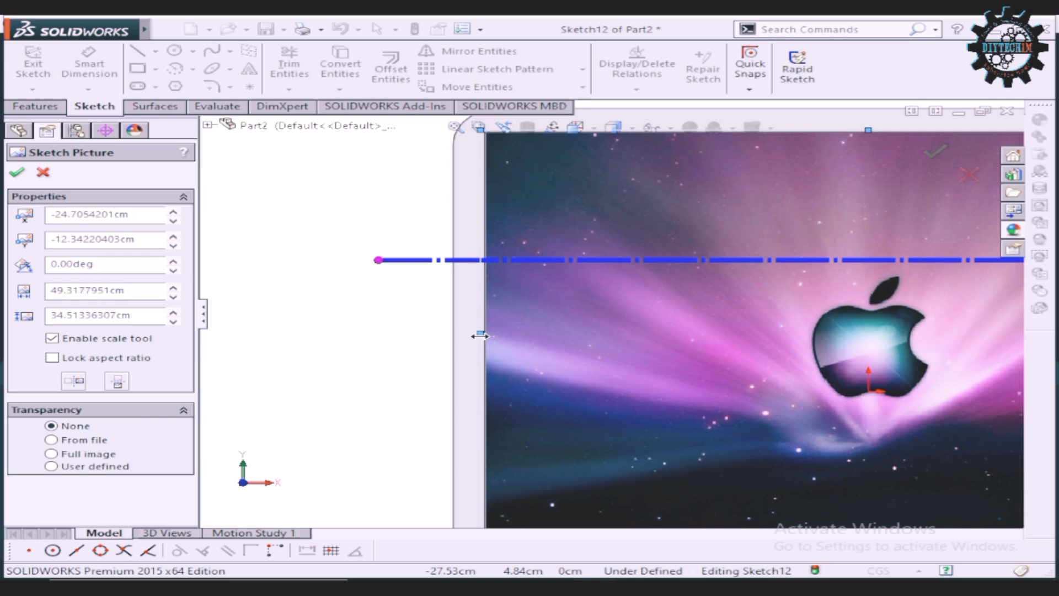
key("f")
scroll(719, 379, "down", 2)
scroll(703, 394, "down", 2)
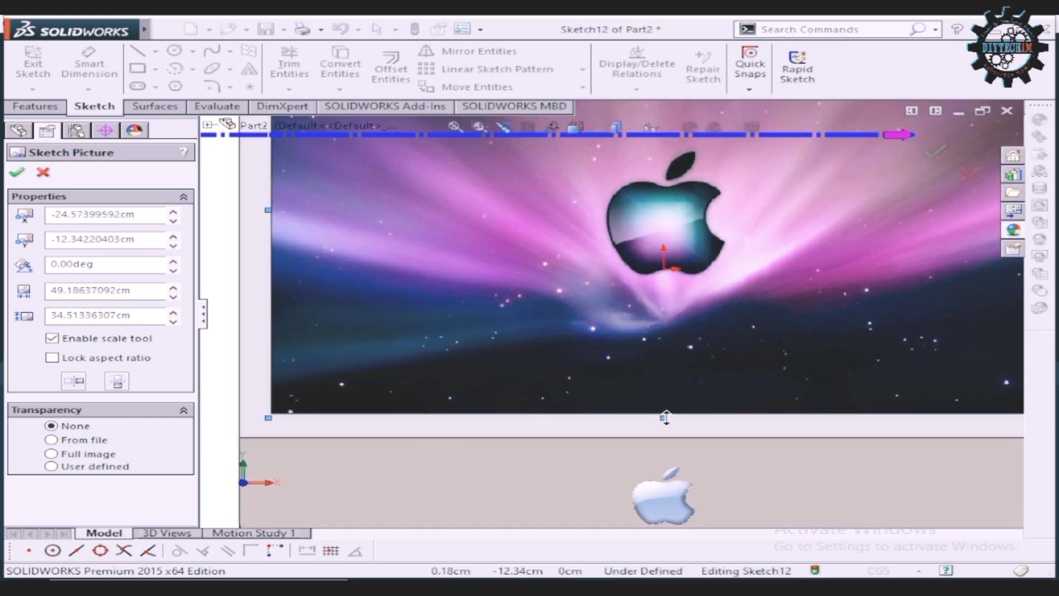
Step: Fine-tune the bottom and top edges and accept the 49.19 × 34.63 cm wallpaper
left_click_drag(666, 418, 667, 417)
key("f")
scroll(640, 255, "up", 2)
scroll(638, 190, "down", 3)
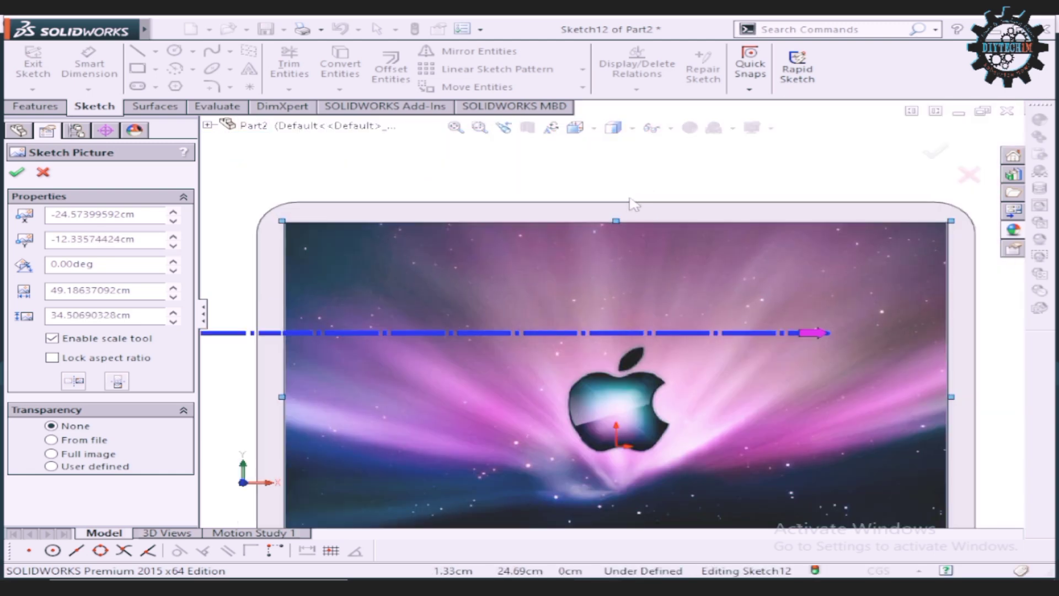
scroll(635, 204, "down", 2)
left_click_drag(613, 246, 617, 246)
key("f")
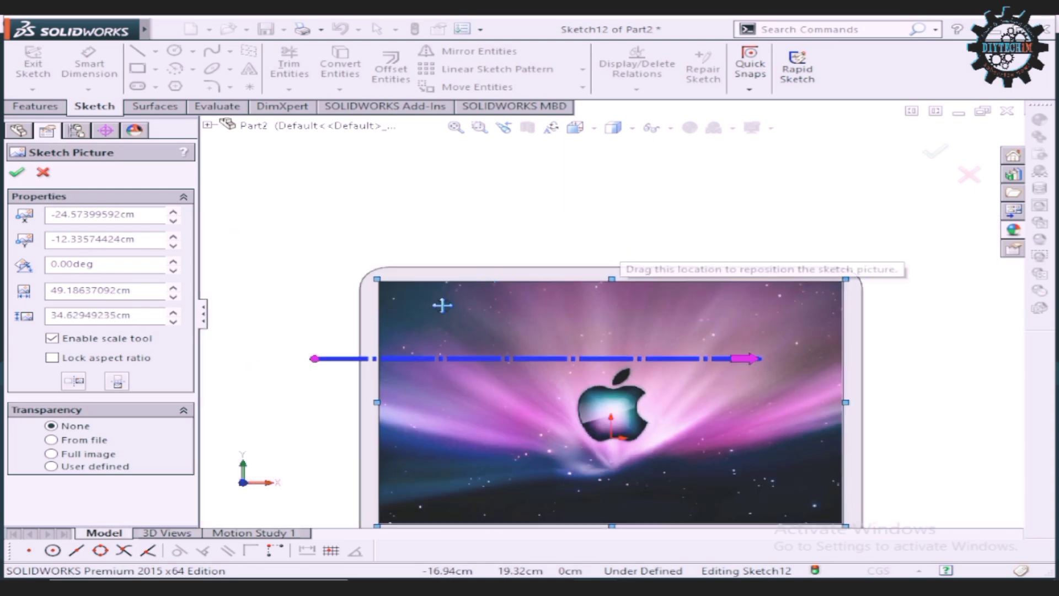
scroll(469, 331, "down", 2)
scroll(487, 336, "up", 4)
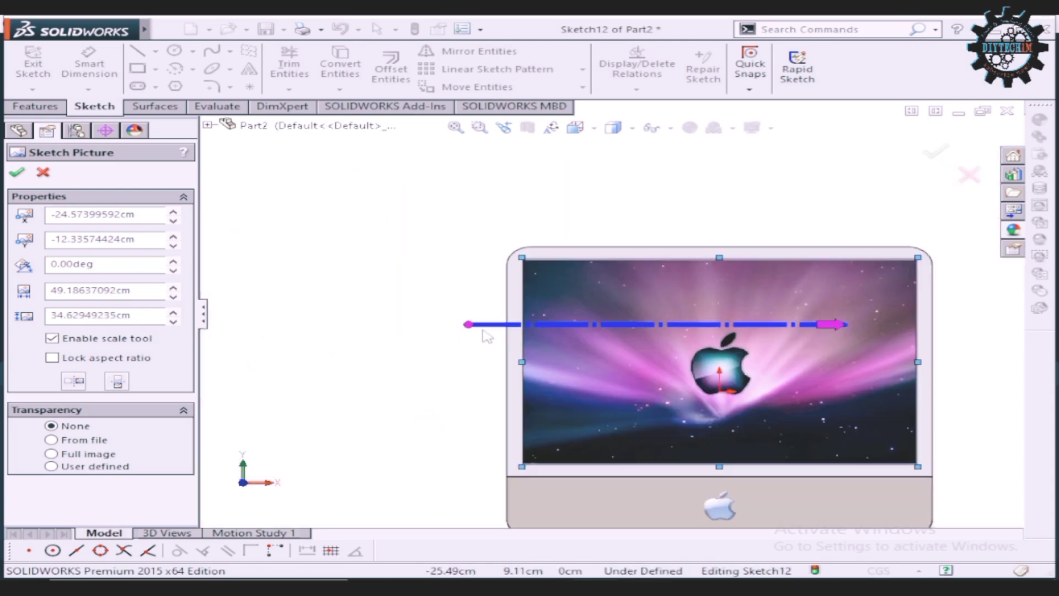
left_click(17, 173)
scroll(571, 367, "up", 2)
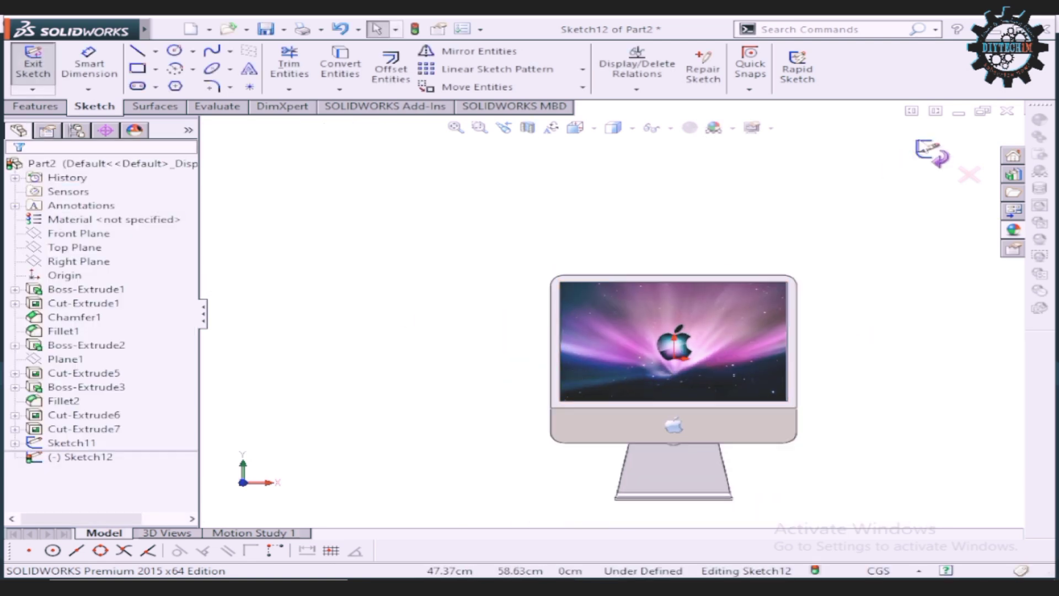
left_click(932, 156)
left_click(462, 350)
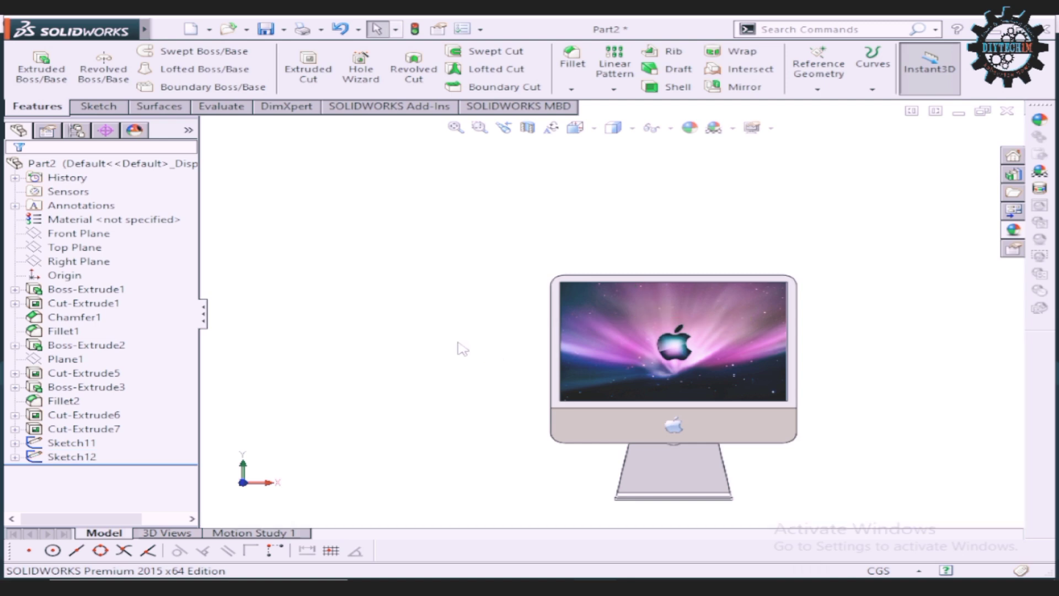
scroll(679, 387, "down", 1)
scroll(672, 384, "down", 2)
scroll(672, 381, "up", 2)
scroll(604, 244, "down", 1)
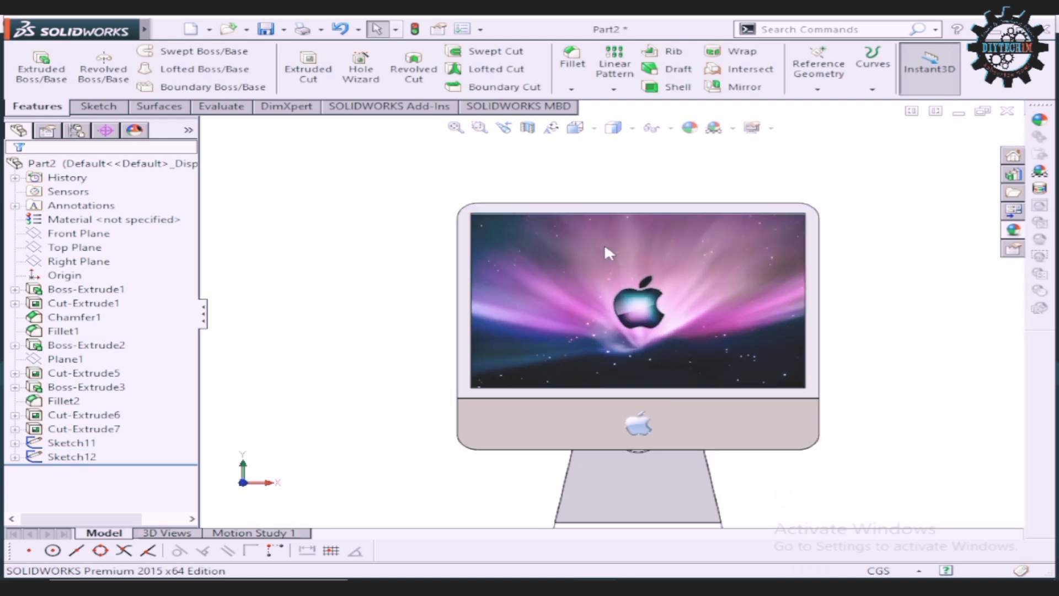
scroll(615, 270, "down", 1)
scroll(617, 273, "up", 2)
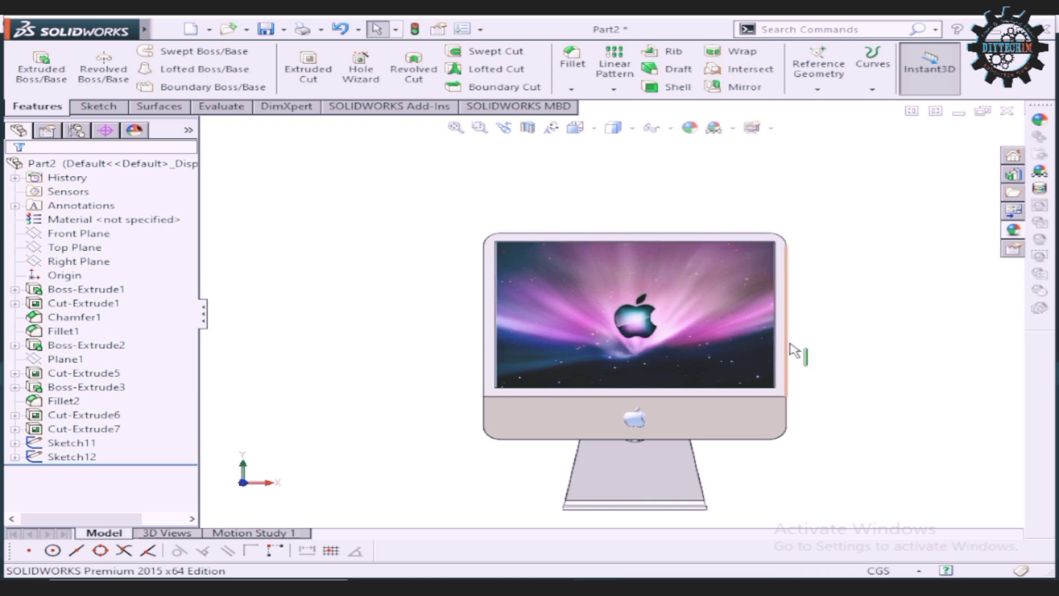
key("ctrl+7")
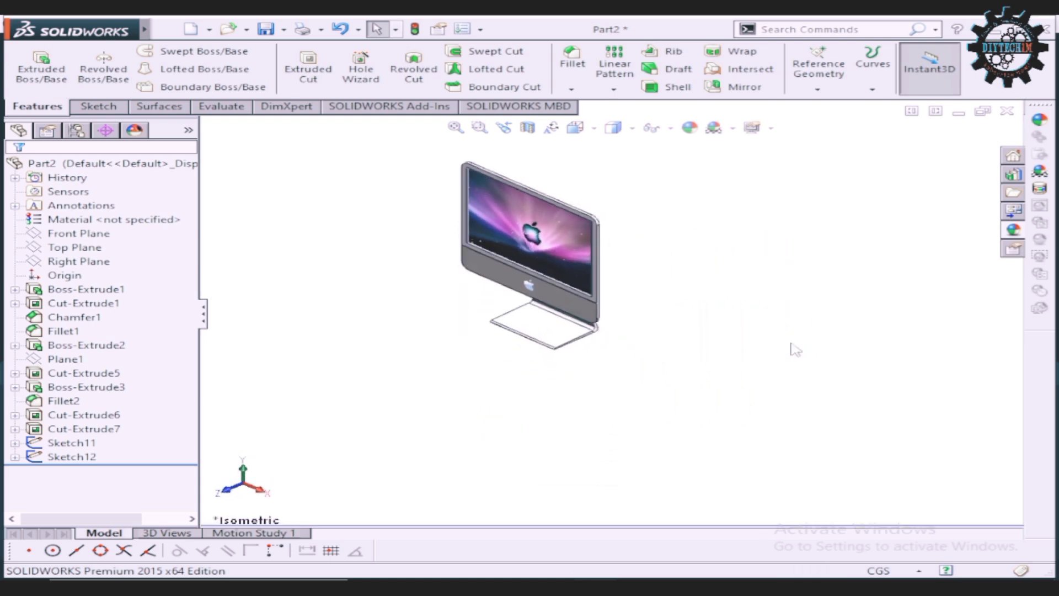
scroll(579, 303, "down", 2)
scroll(580, 303, "down", 2)
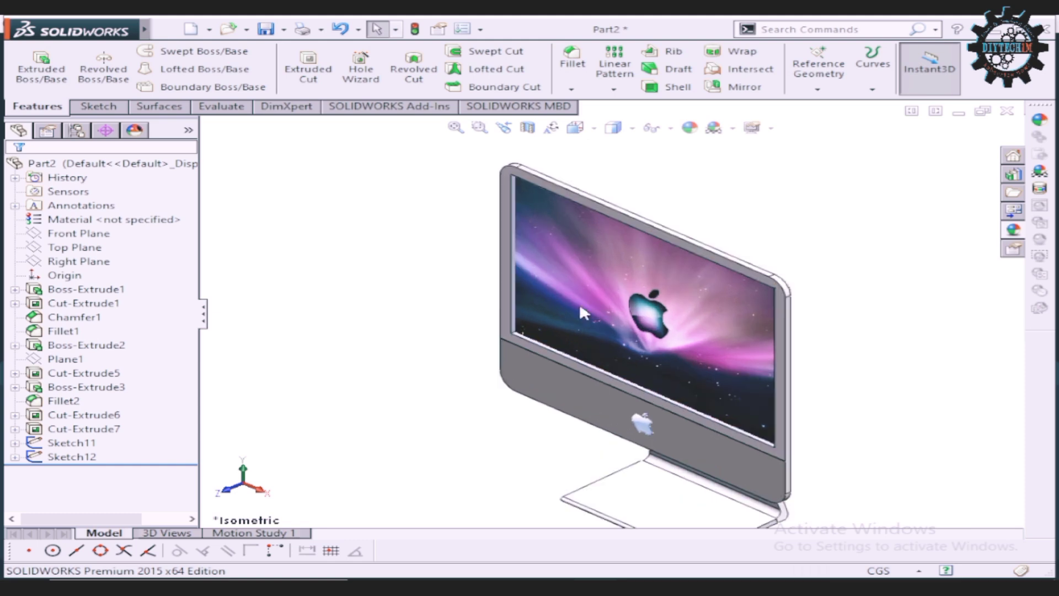
scroll(634, 364, "down", 1)
scroll(687, 420, "down", 1)
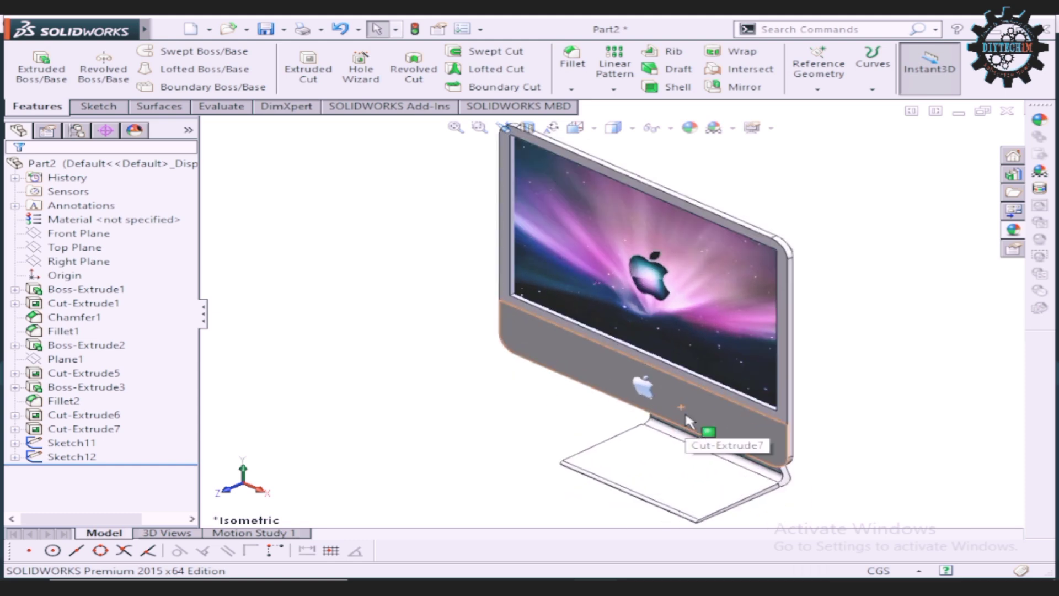
scroll(645, 227, "down", 1)
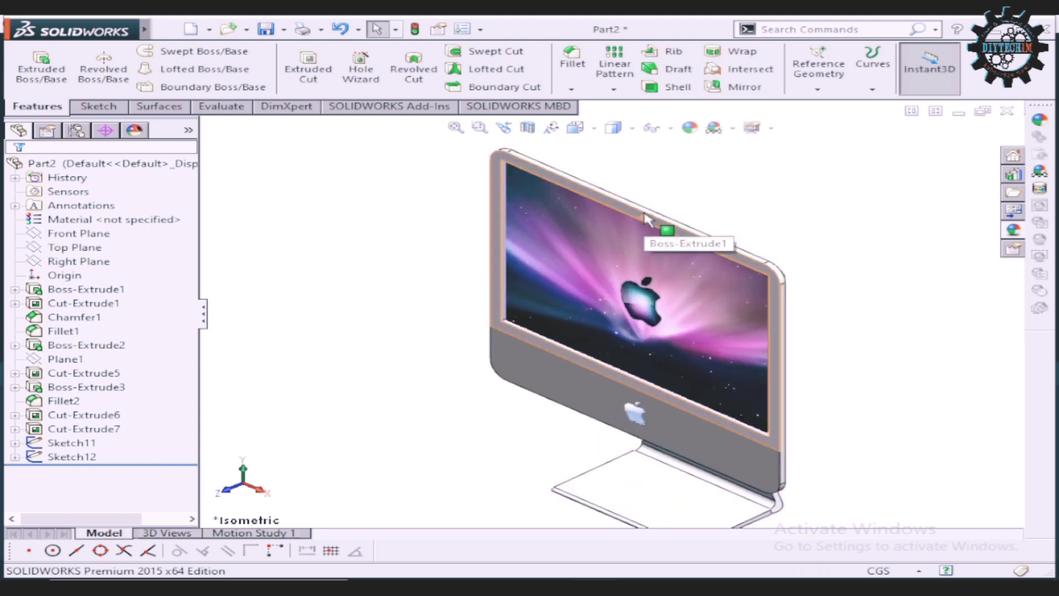
scroll(647, 216, "down", 1)
scroll(647, 221, "up", 2)
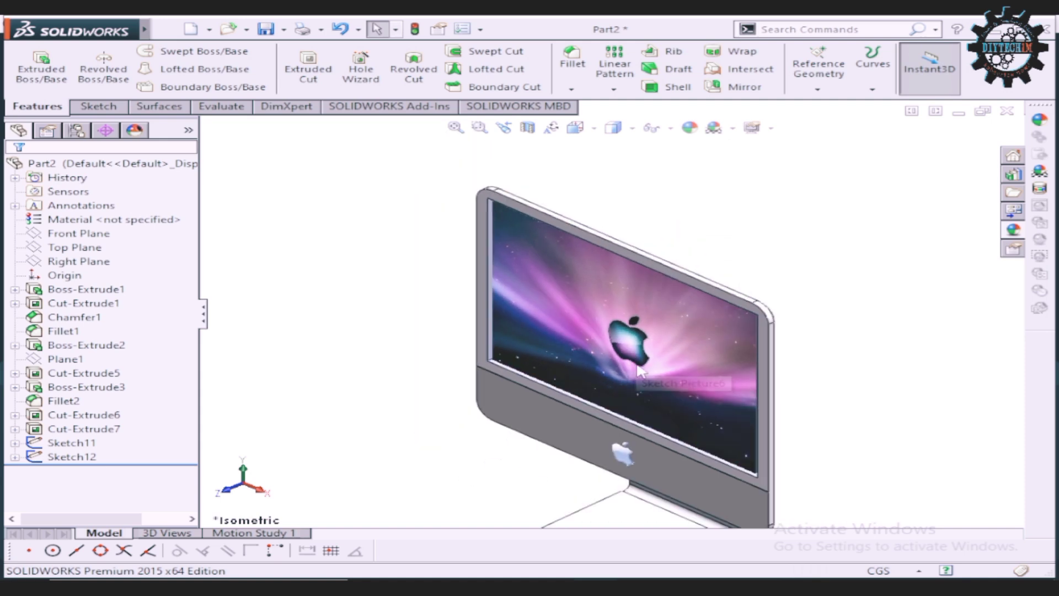
mouse_move(878, 372)
middle_mouse_down()
mouse_move(870, 329)
mouse_move(844, 316)
middle_mouse_up()
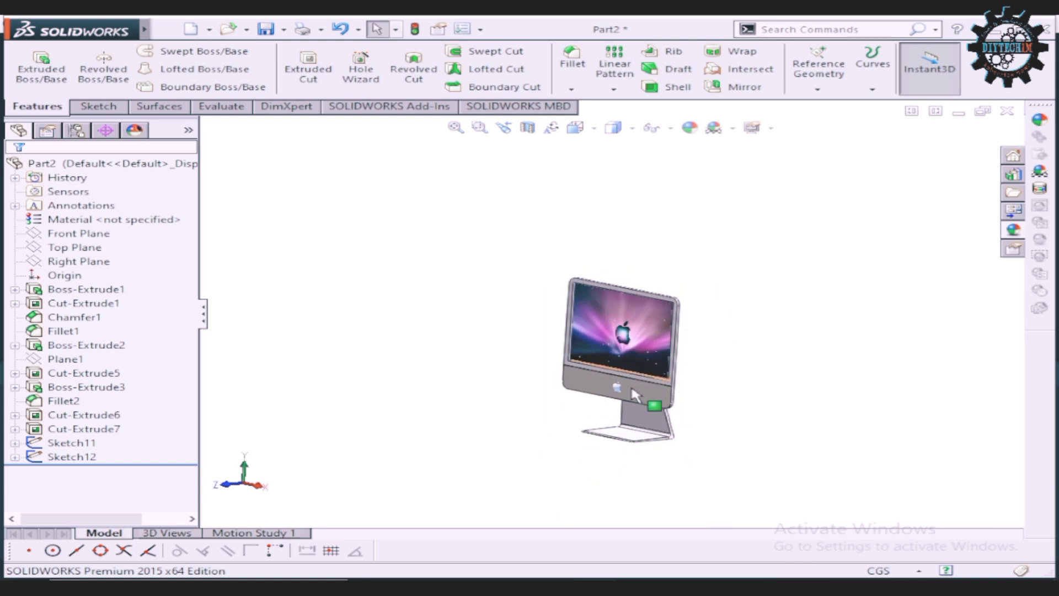
scroll(525, 373, "down", 2)
scroll(734, 404, "down", 1)
scroll(734, 404, "down", 1)
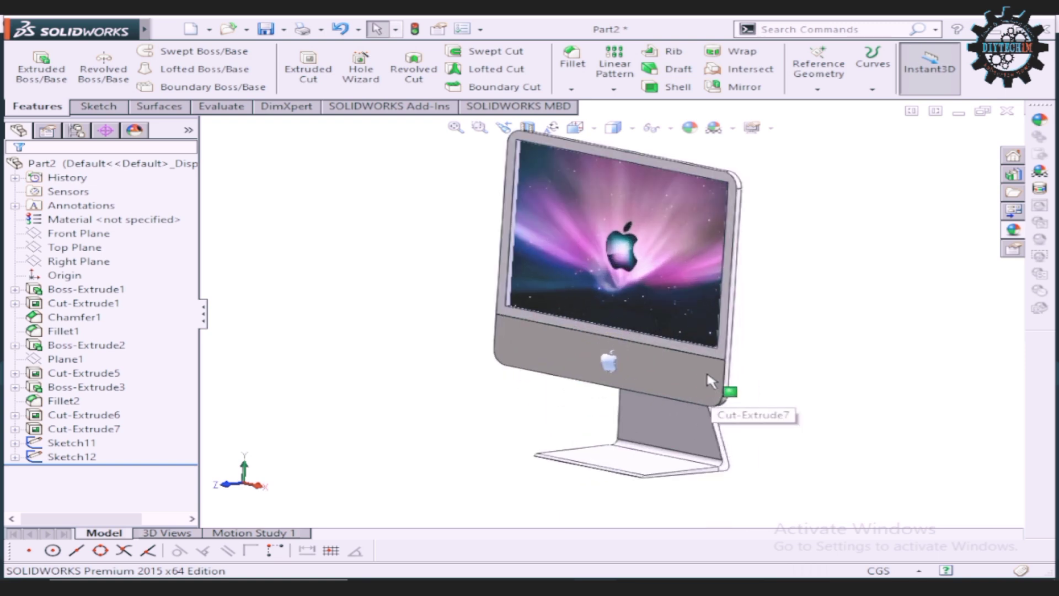
scroll(734, 404, "up", 2)
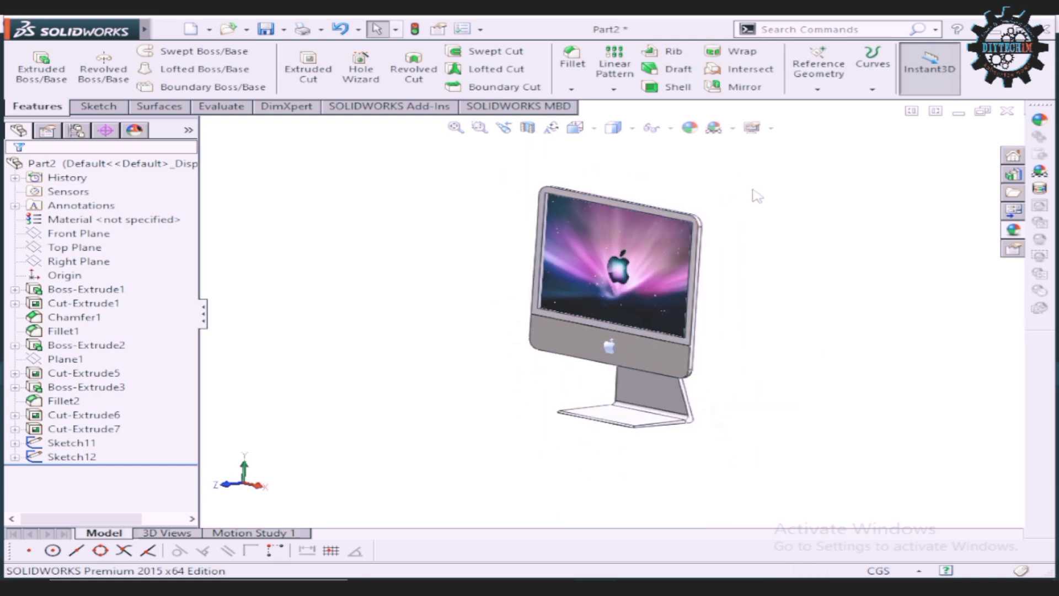
key("ctrl+7")
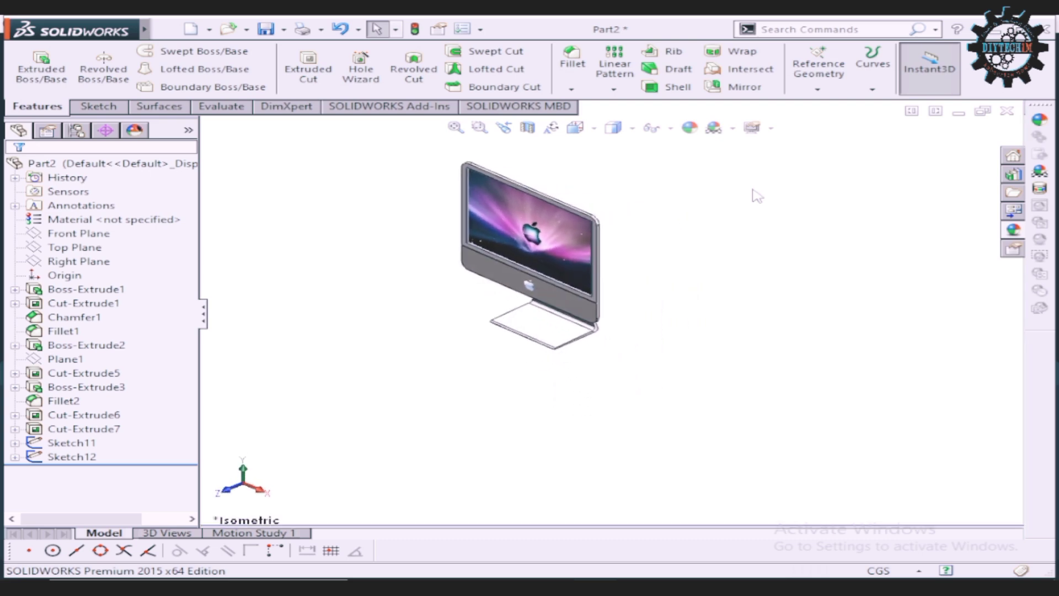
scroll(474, 177, "down", 1)
scroll(557, 310, "down", 1)
scroll(541, 276, "down", 2)
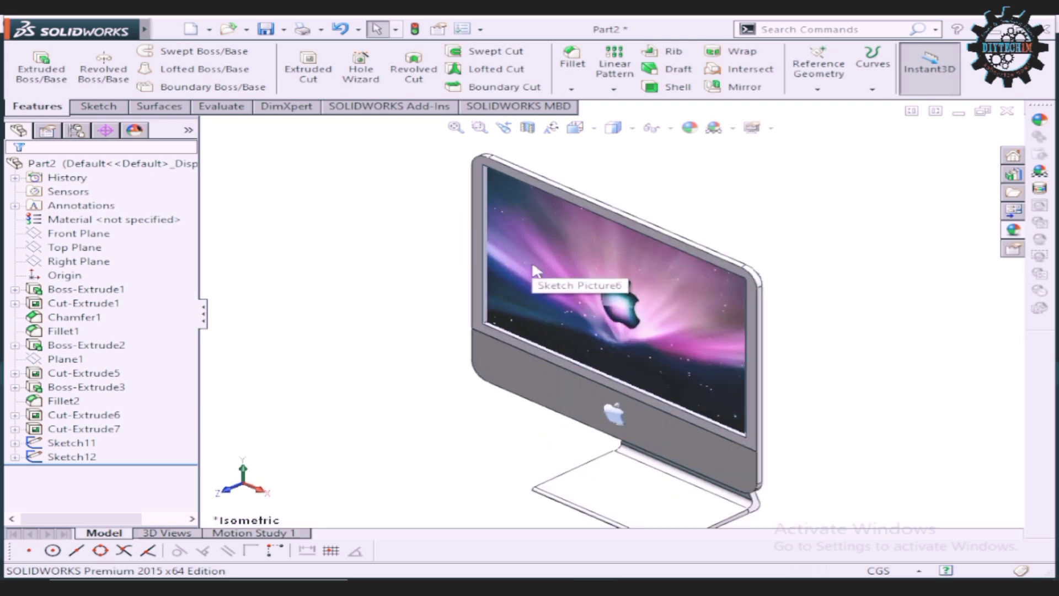
scroll(535, 271, "down", 1)
scroll(535, 271, "up", 1)
scroll(535, 273, "up", 1)
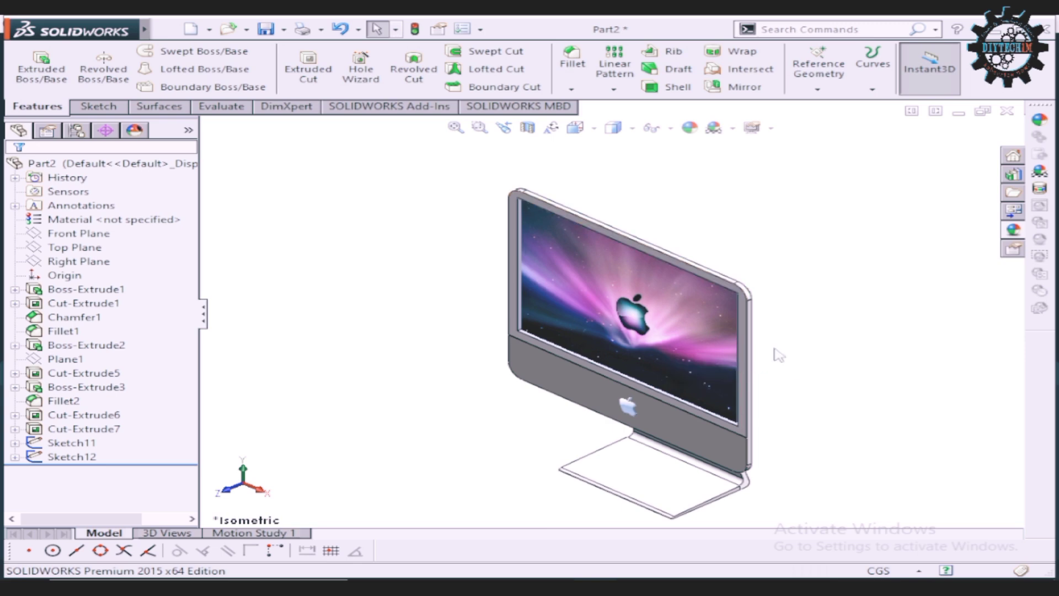
key("ctrl+1")
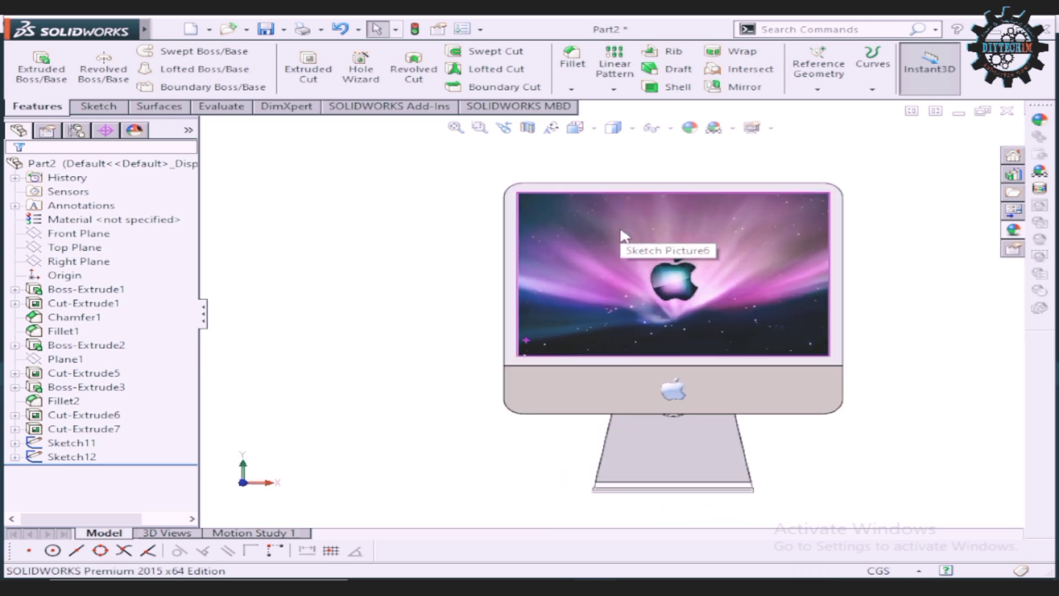
scroll(662, 237, "down", 1)
scroll(760, 274, "down", 1)
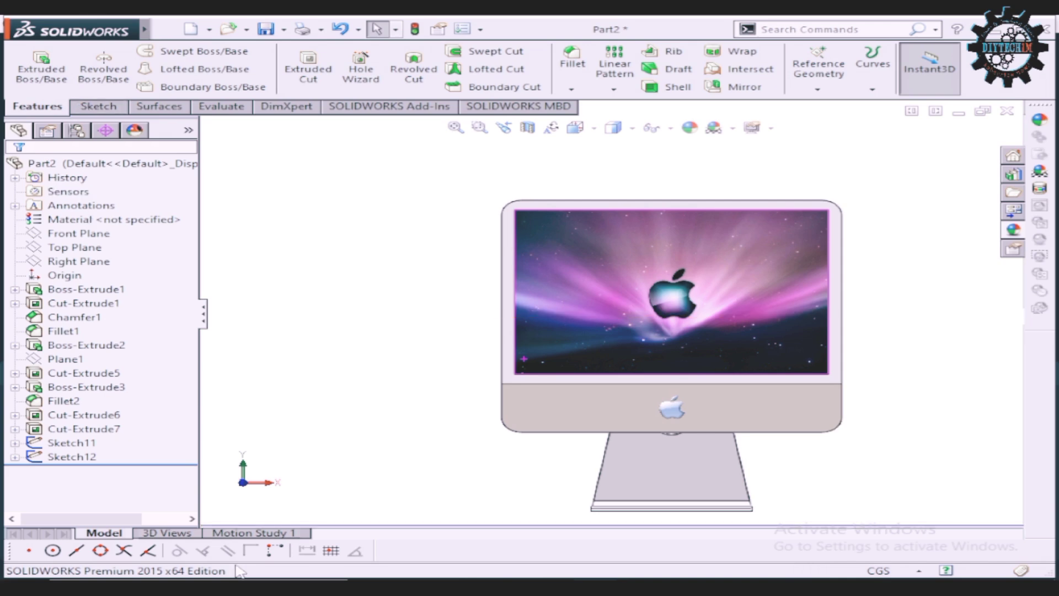
Step: Open Motion Study 1 and confirm its Motion Study Properties
left_click(259, 533)
left_click(561, 519)
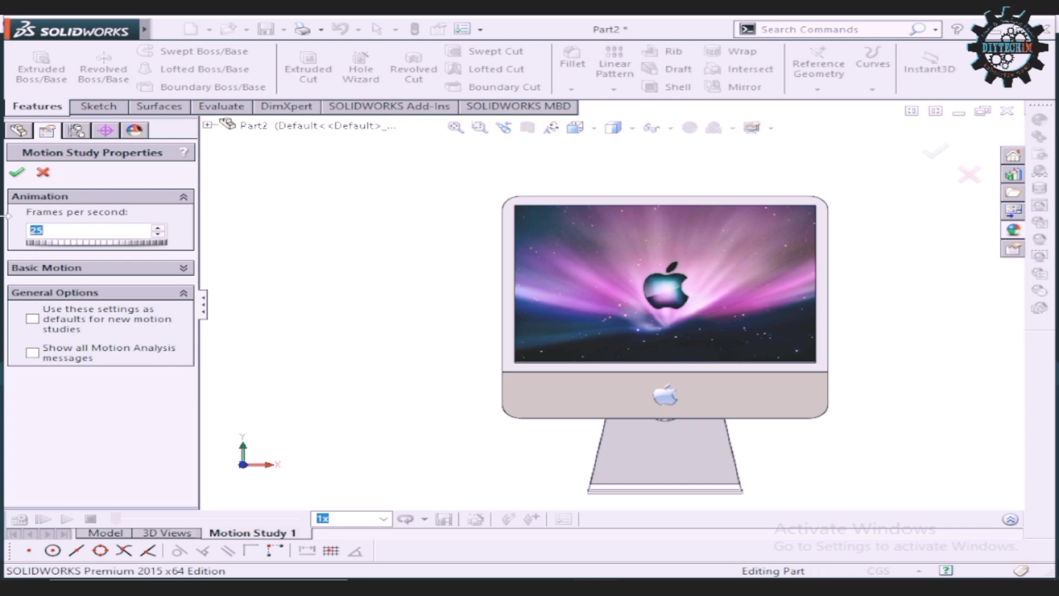
left_click(16, 173)
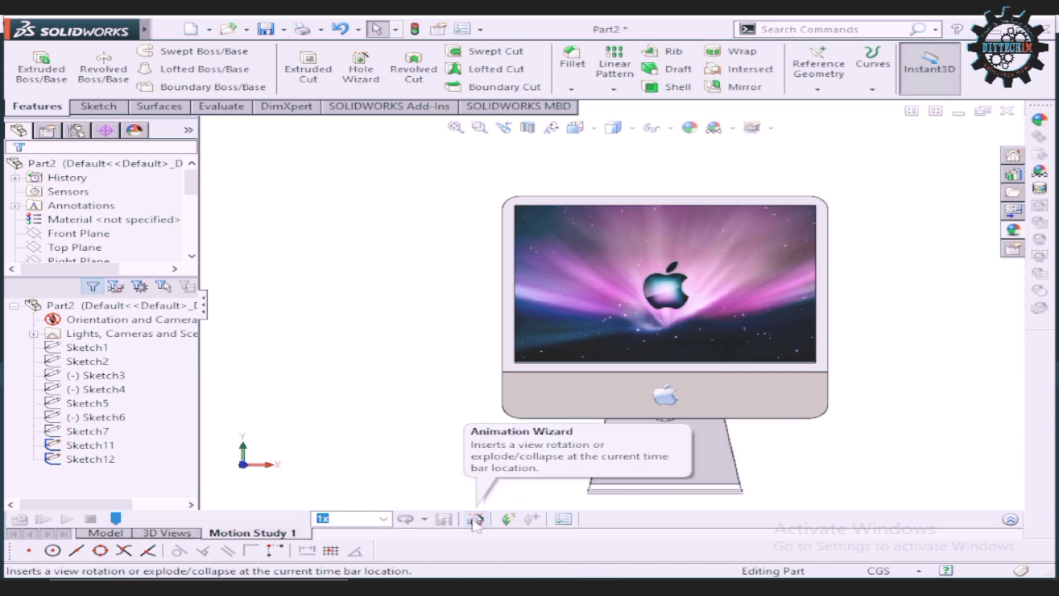
Step: Create a one-turn Y-axis model rotation over 10 seconds with the Animation Wizard
left_click(477, 520)
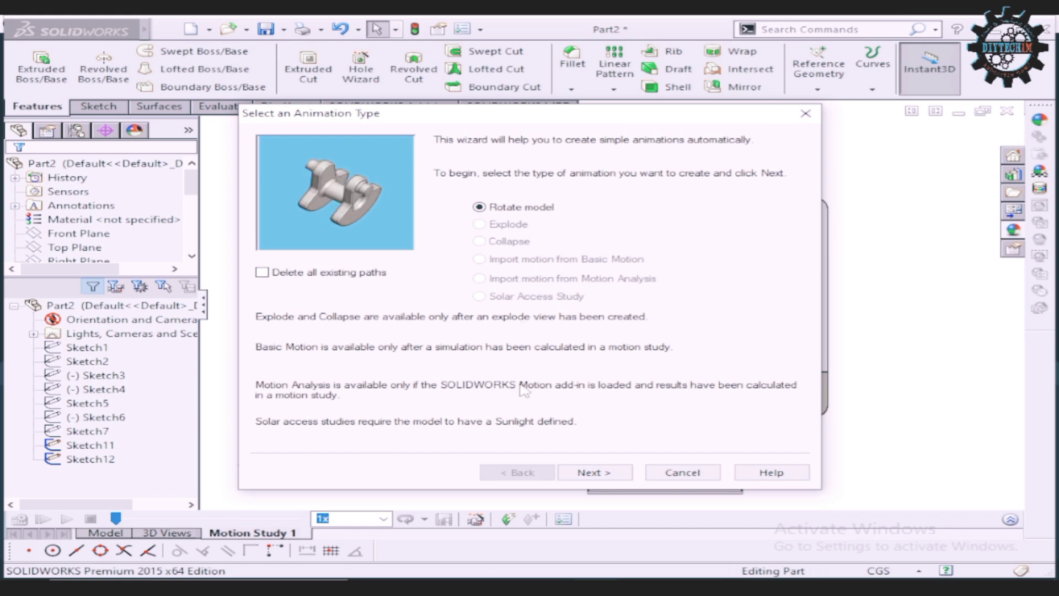
left_click(604, 479)
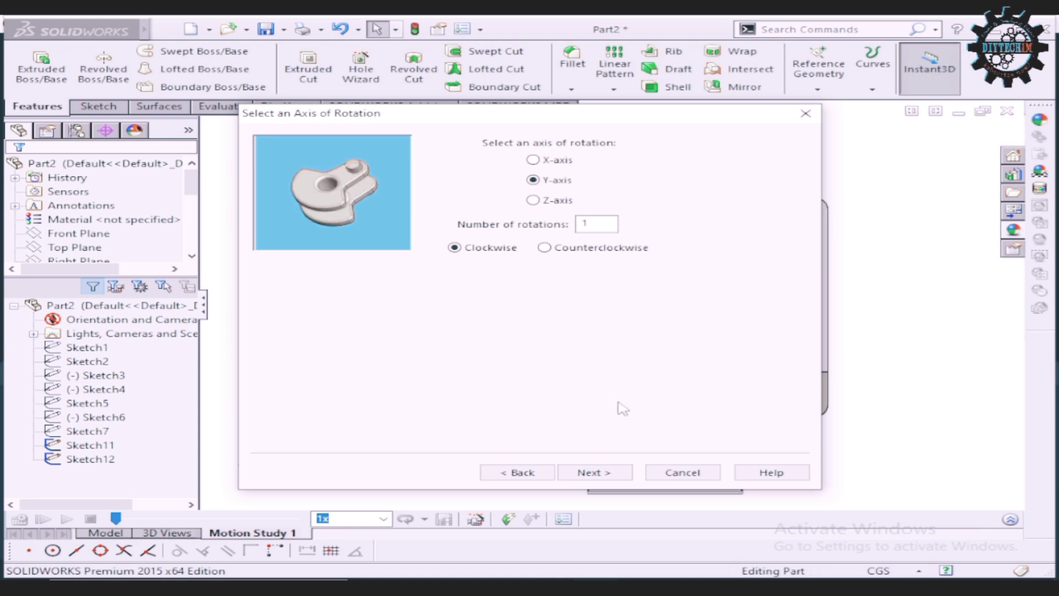
double_click(602, 227)
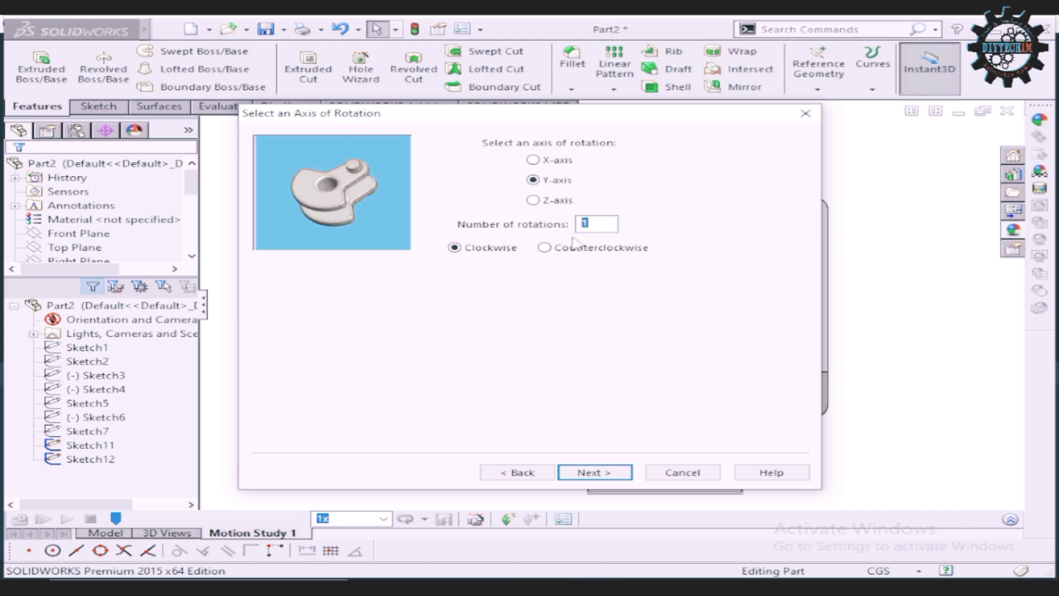
type("2")
key("Return")
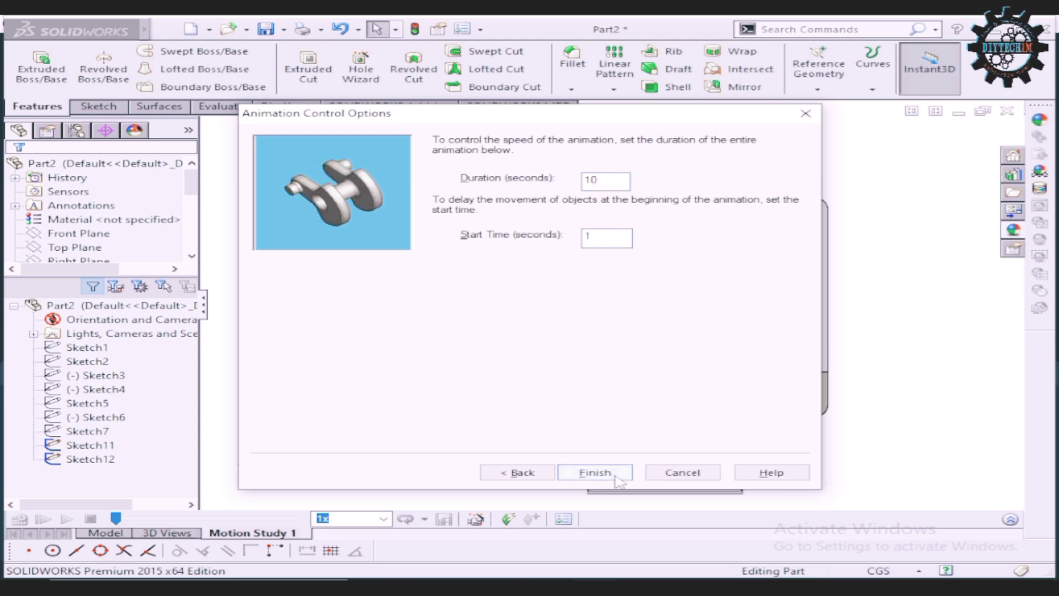
left_click(593, 473)
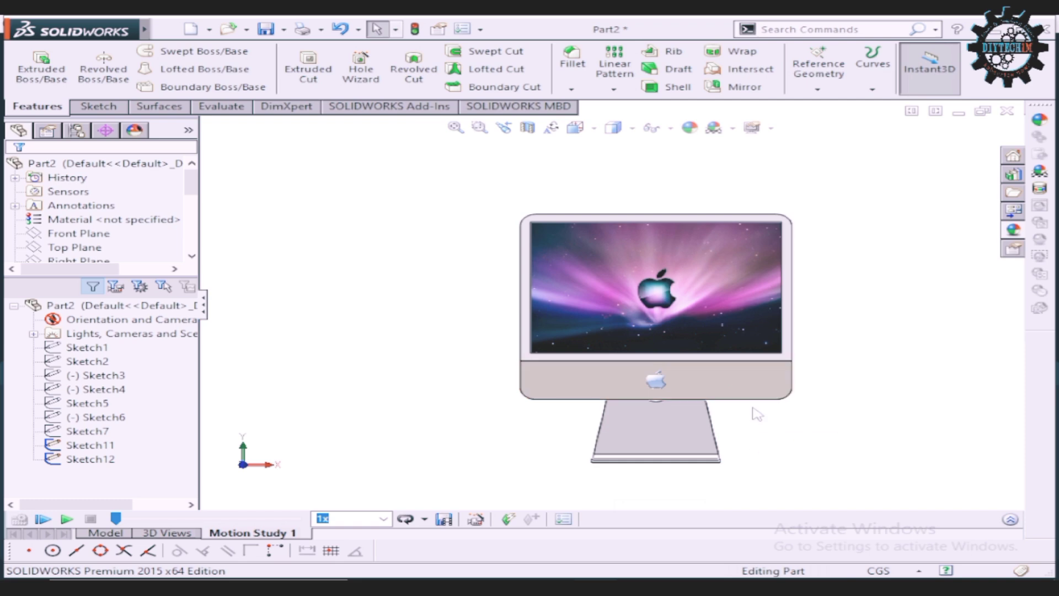
left_click(1011, 521)
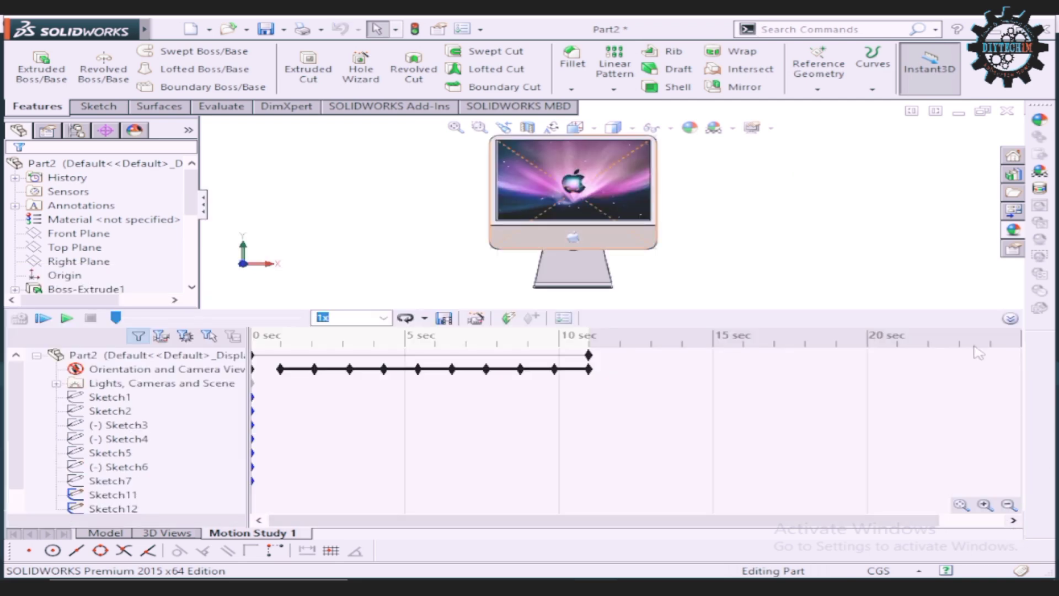
Step: Select Part2 in Motion Study 1 and play the iMac rotation animation
left_click(110, 396)
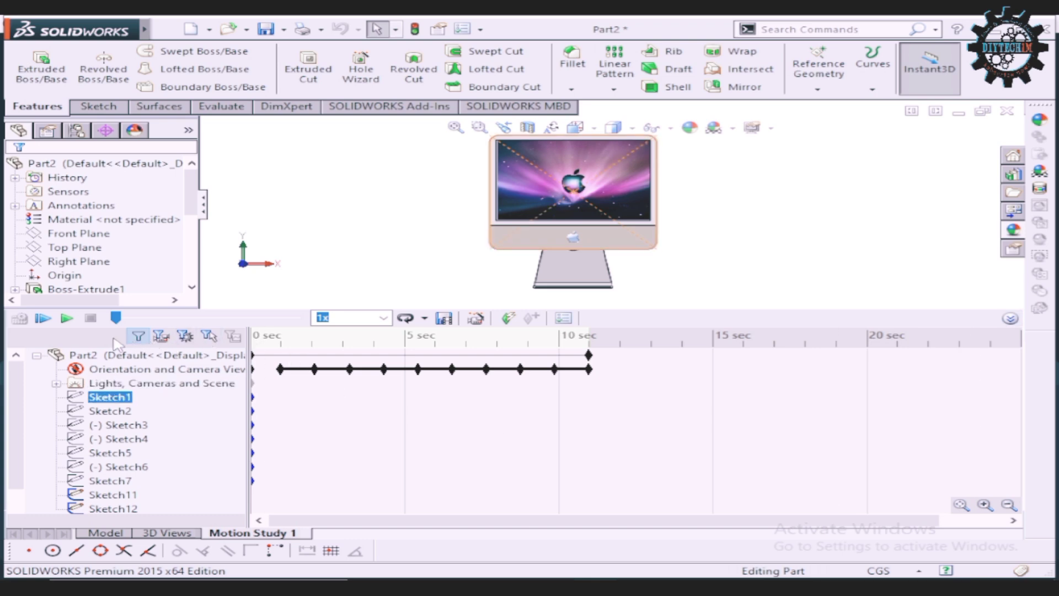
left_click(110, 355)
left_click(1011, 320)
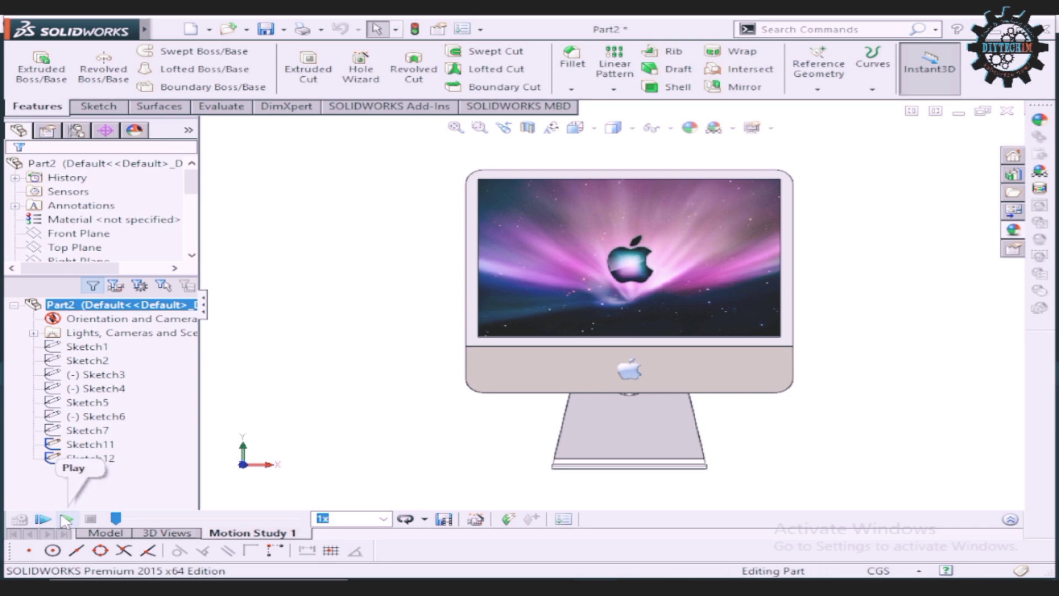
left_click(65, 520)
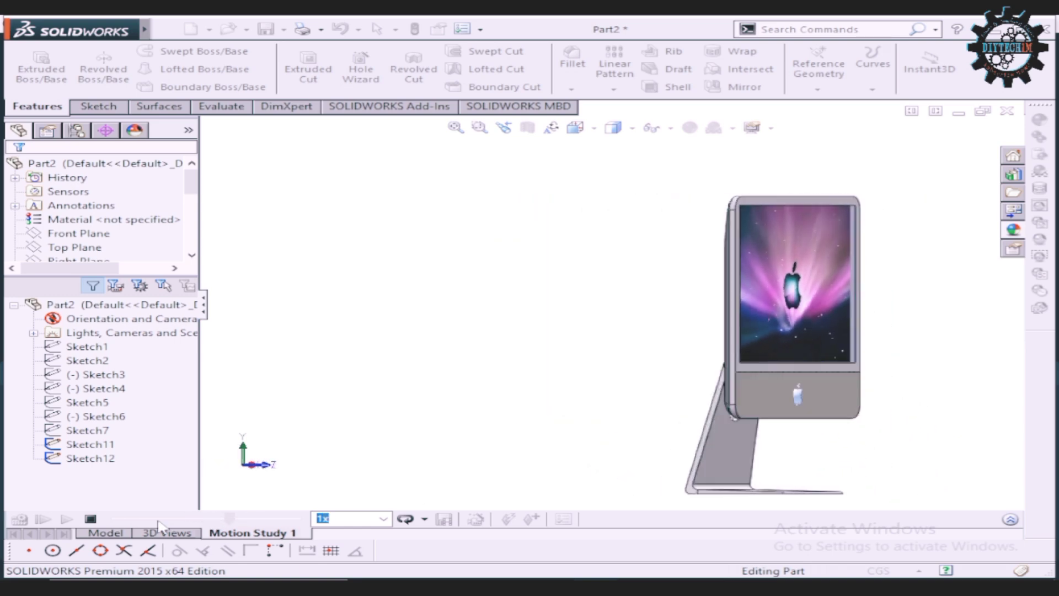
Step: Stop playback and review the keyframes in the MotionManager timeline
left_click(91, 519)
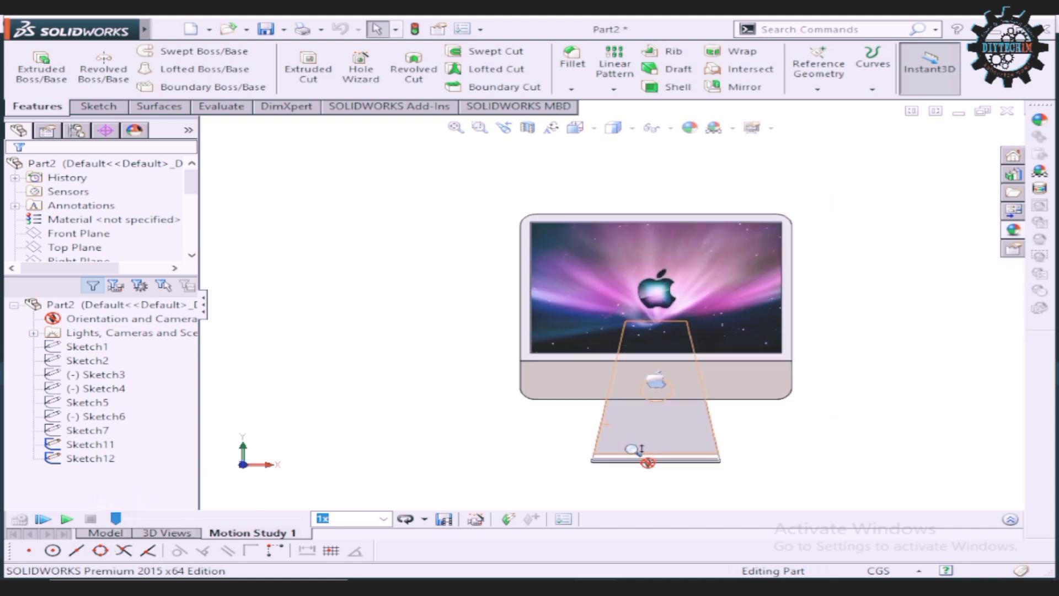
left_click(1010, 522)
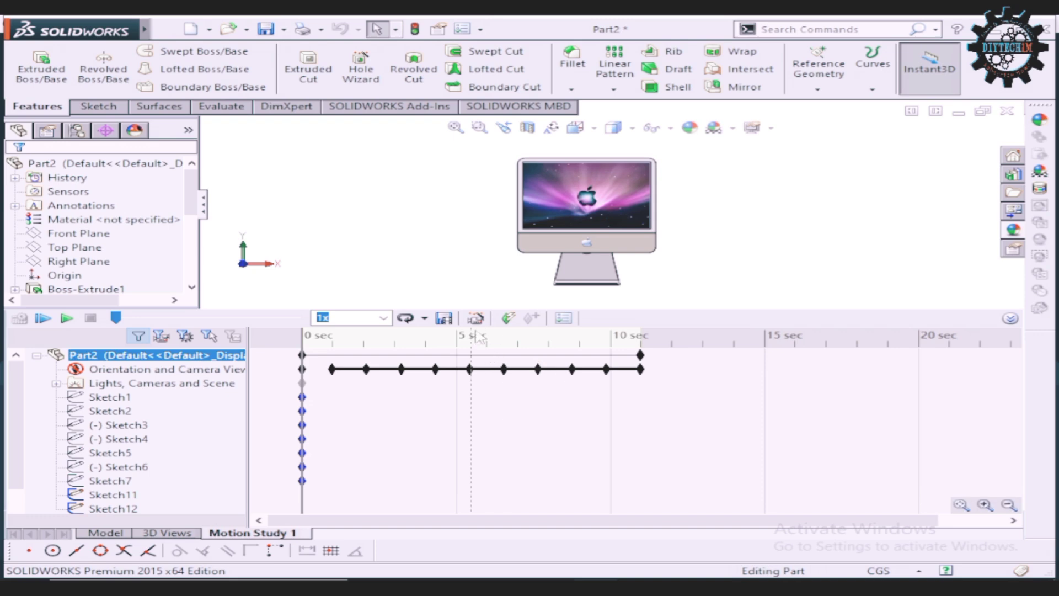
left_click(1010, 320)
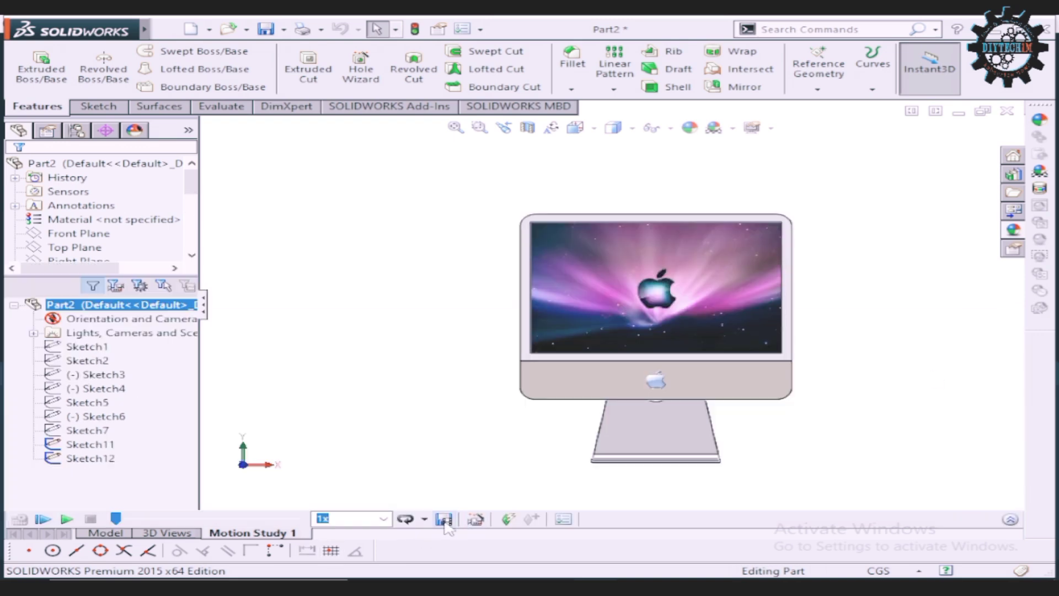
Step: Rebuild the one-turn rotation at 10 seconds starting from 0 seconds, and play it
left_click(477, 520)
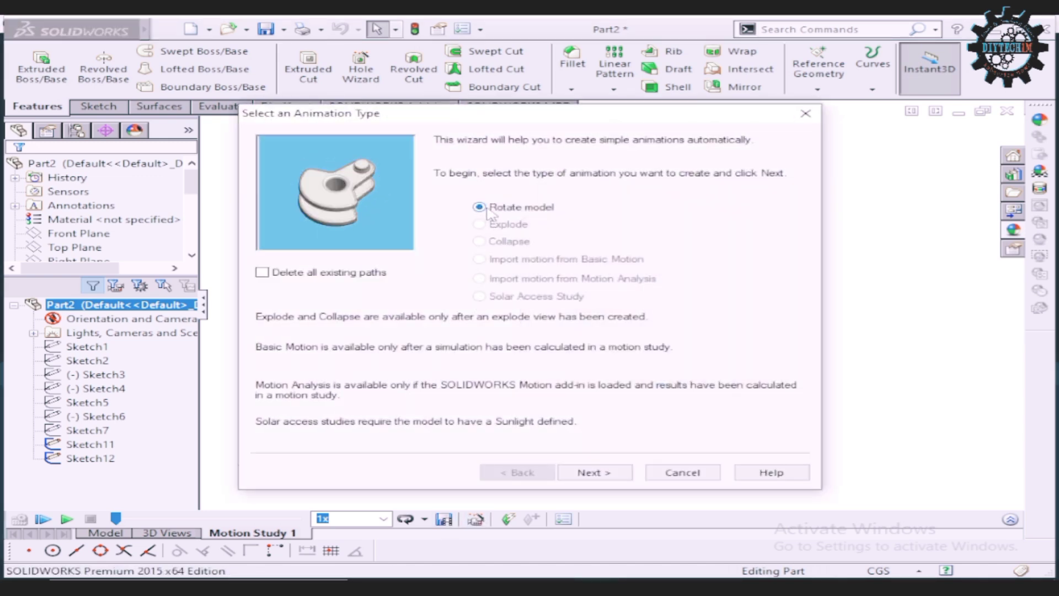
left_click(583, 476)
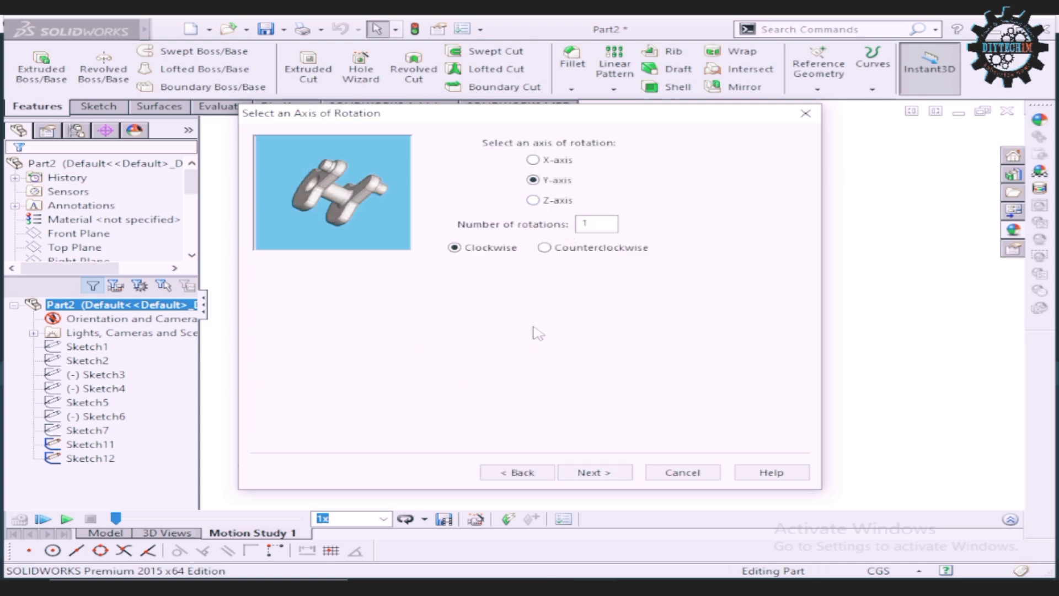
left_click_drag(511, 119, 643, 95)
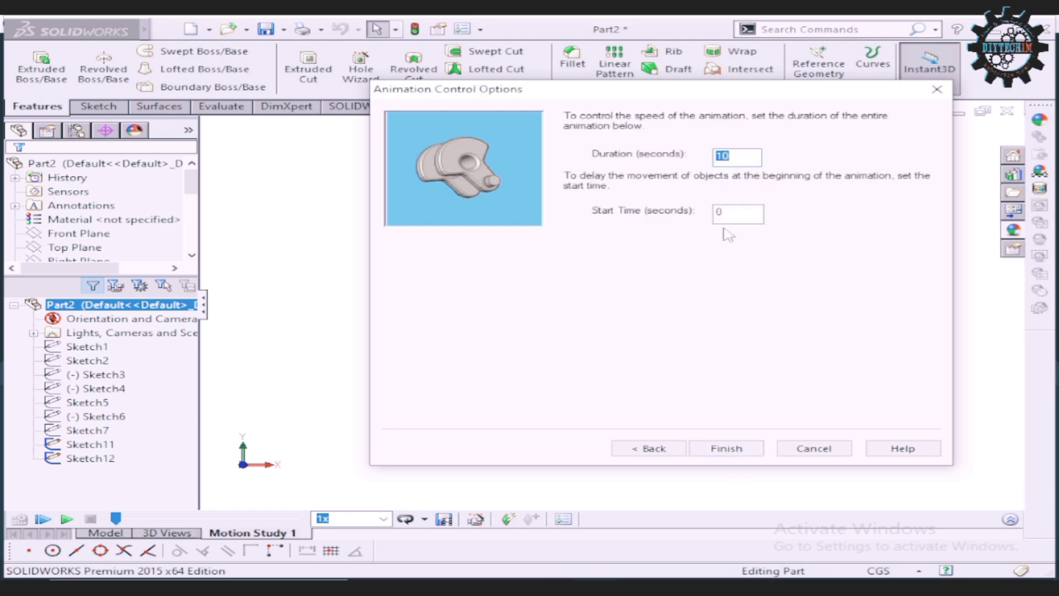
left_click(749, 454)
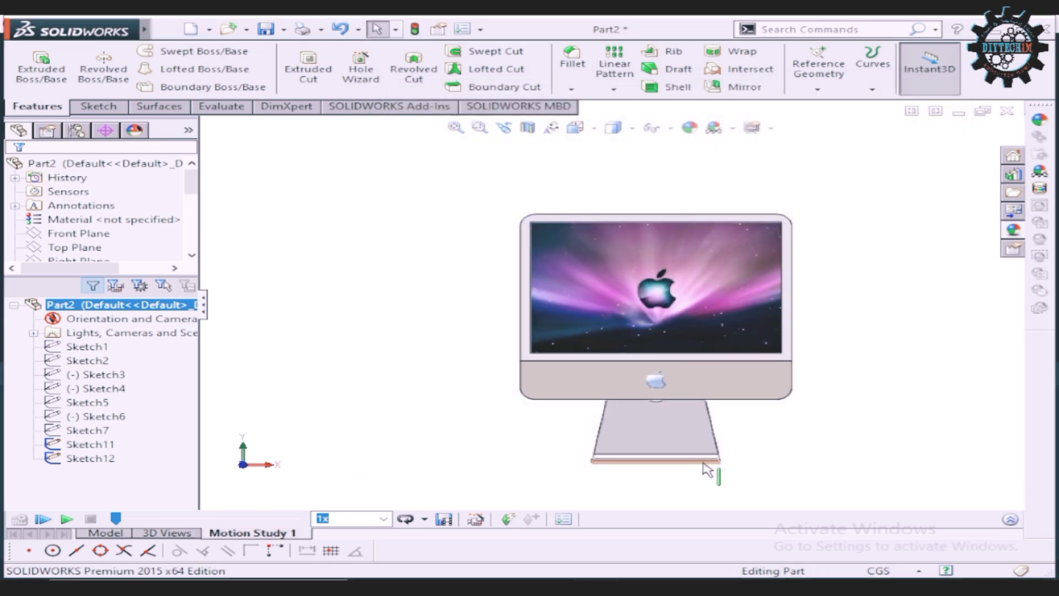
left_click(66, 522)
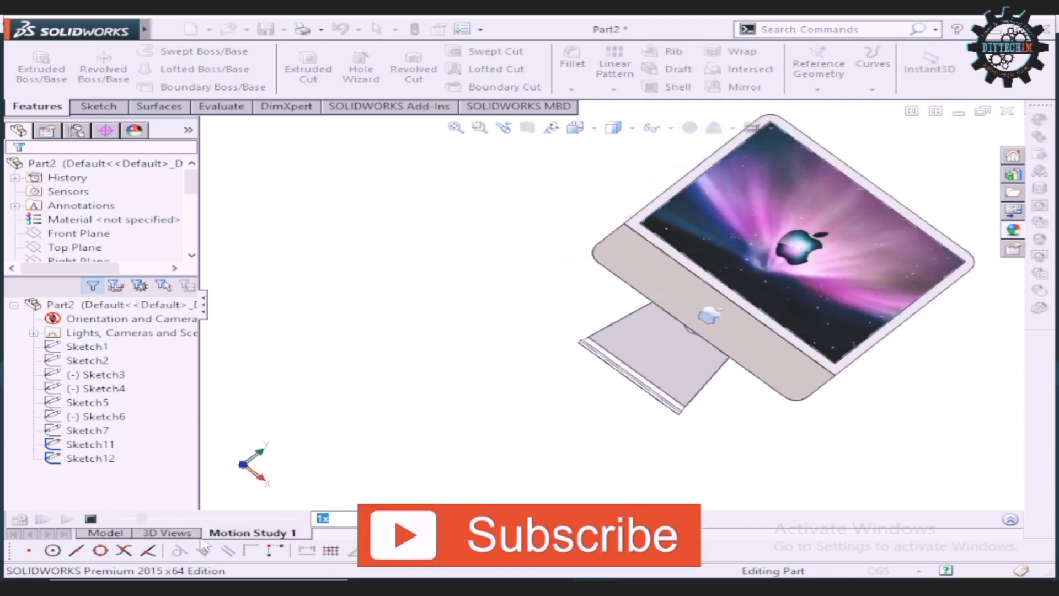